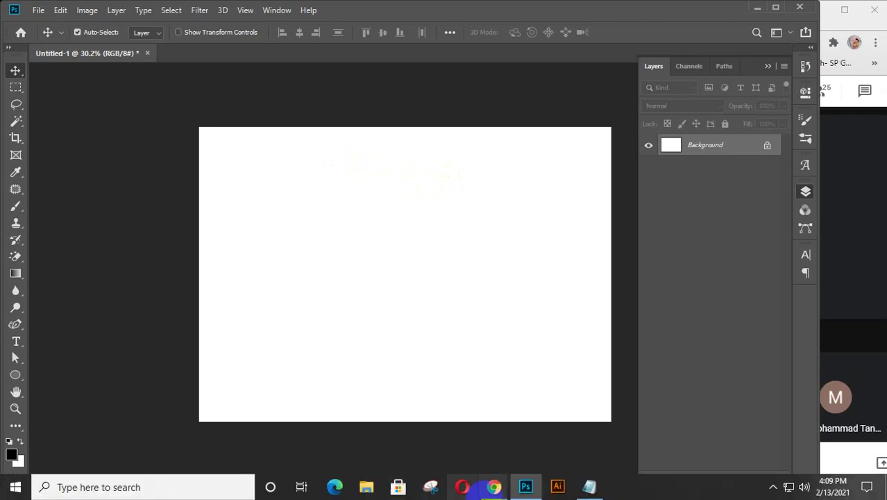
Switch to Chrome and search Yahoo Images for "men model"
{"action": "mouse_move", "coordinate": [495, 494]}
{"action": "left_click", "coordinate": [392, 433]}
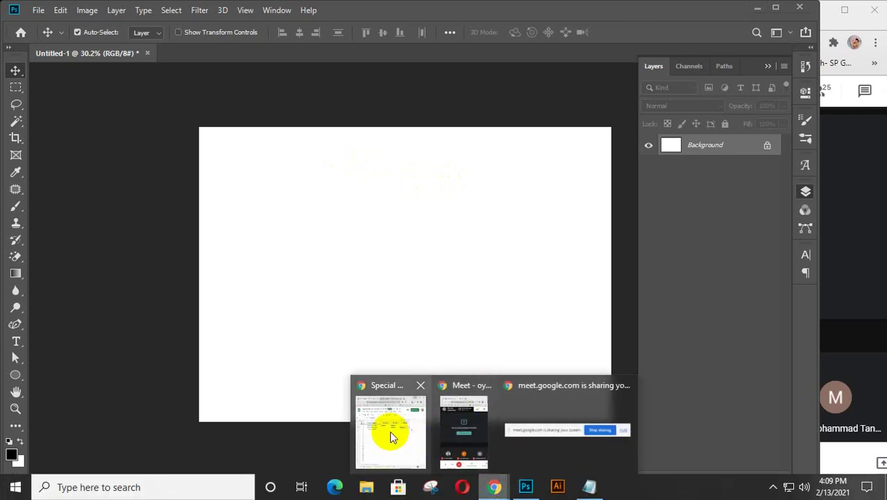
{"action": "left_click_drag", "start_coordinate": [481, 73], "coordinate": [696, 94]}
{"action": "left_click", "coordinate": [332, 20]}
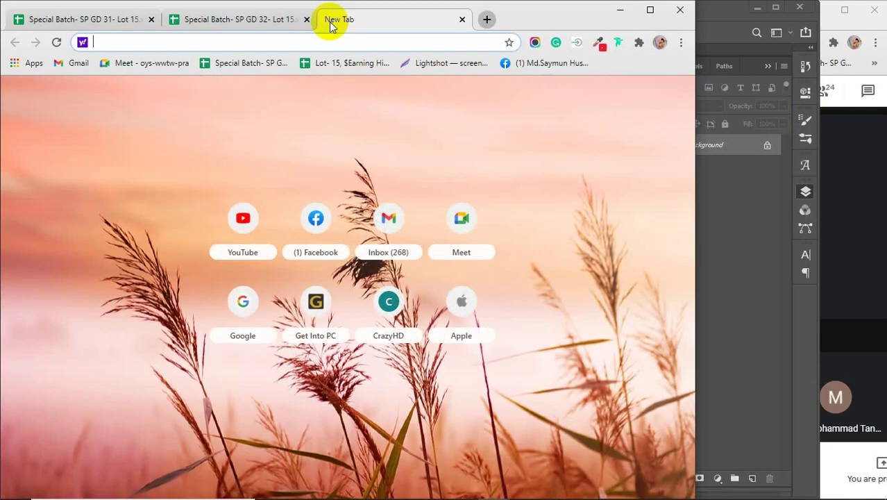
{"action": "type", "text": "men model"}
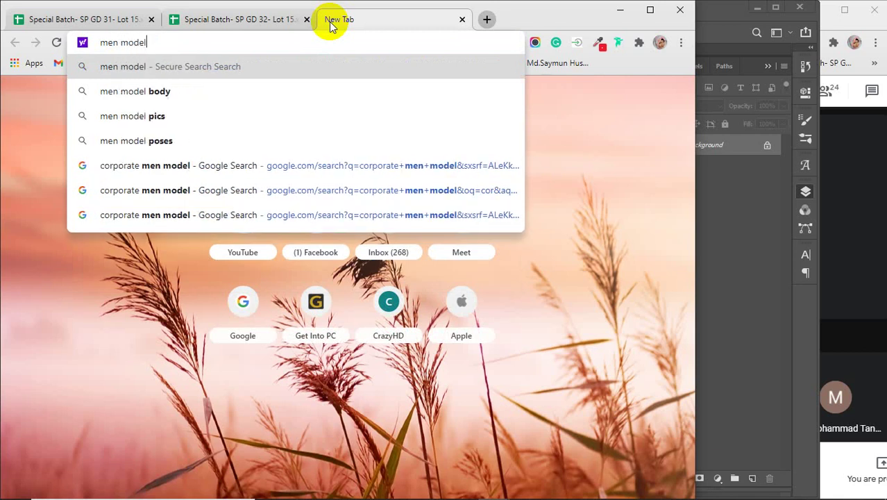
{"action": "key", "text": "Return"}
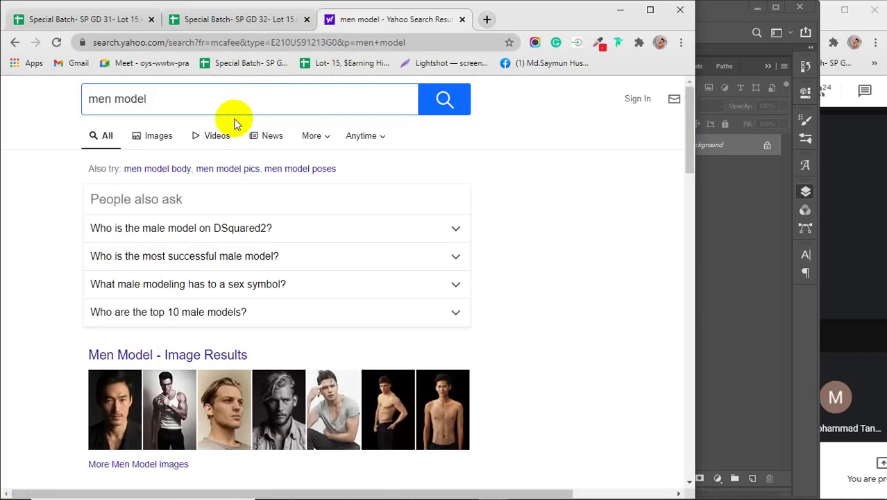
{"action": "left_click", "coordinate": [159, 136]}
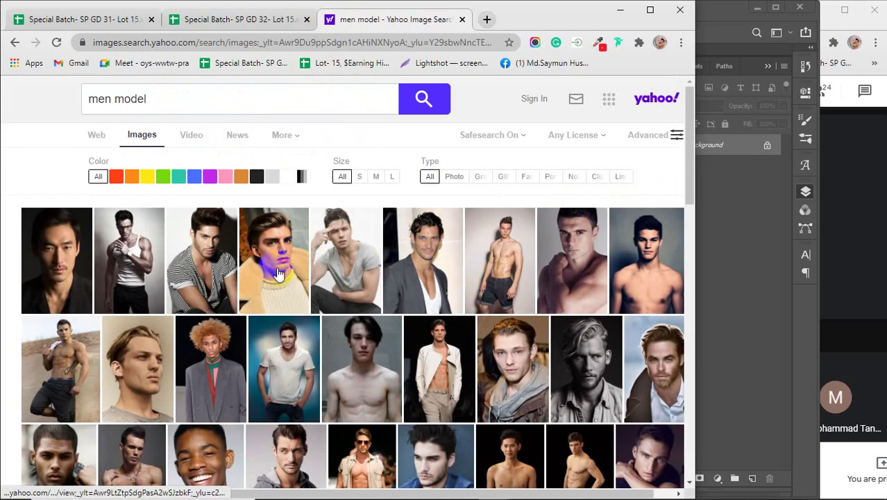
Copy the picture of the man in a white tank top and paste it into the blank Photoshop document
{"action": "left_click", "coordinate": [134, 260]}
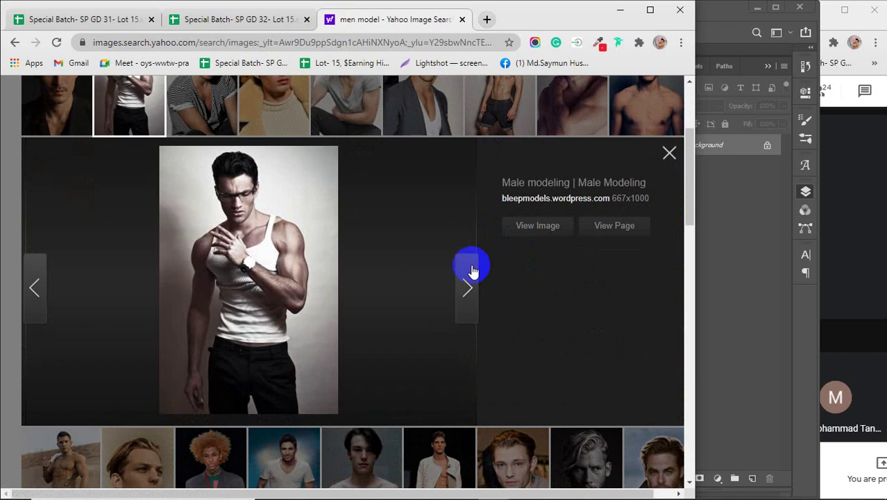
{"action": "right_click", "coordinate": [240, 252]}
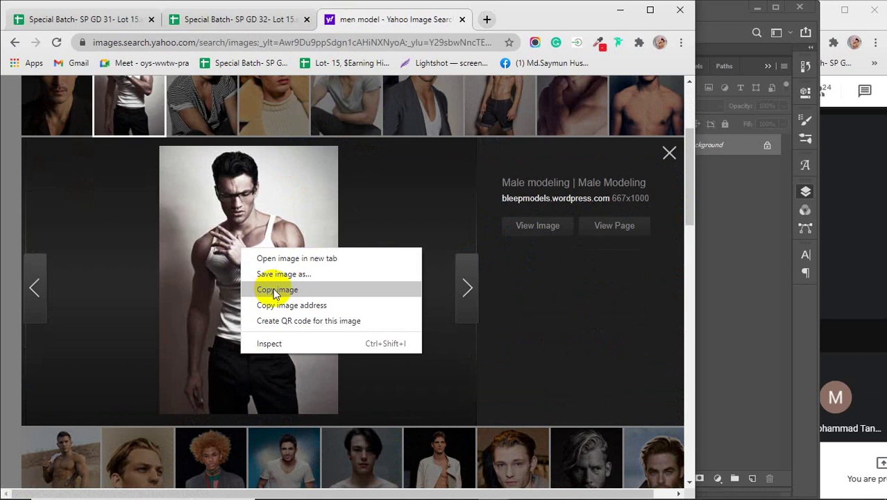
{"action": "left_click", "coordinate": [275, 290]}
{"action": "left_click", "coordinate": [621, 10]}
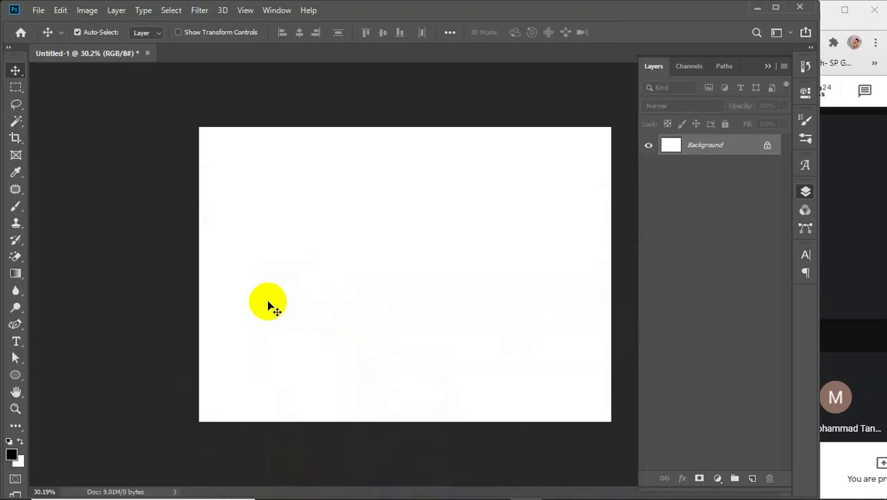
{"action": "key", "text": "ctrl+v"}
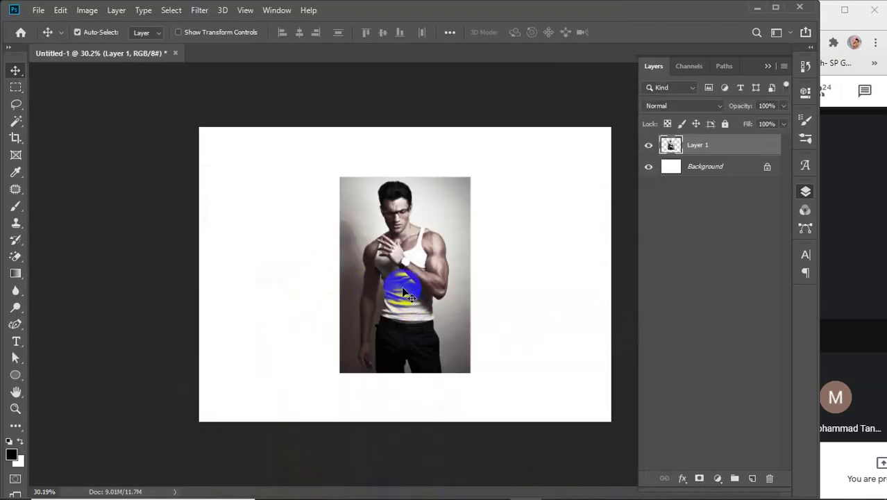
In the browser's "corporate model men face" image results, save the wide photo of the bearded man with his hand on his chin to the Desktop
{"action": "mouse_move", "coordinate": [822, 495]}
{"action": "left_click", "coordinate": [779, 492]}
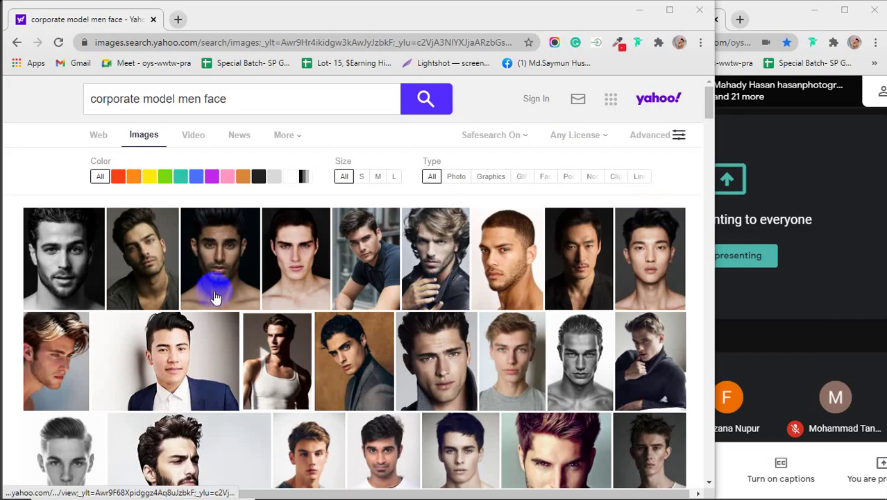
{"action": "scroll", "coordinate": [177, 332], "scroll_direction": "down", "scroll_amount": 1}
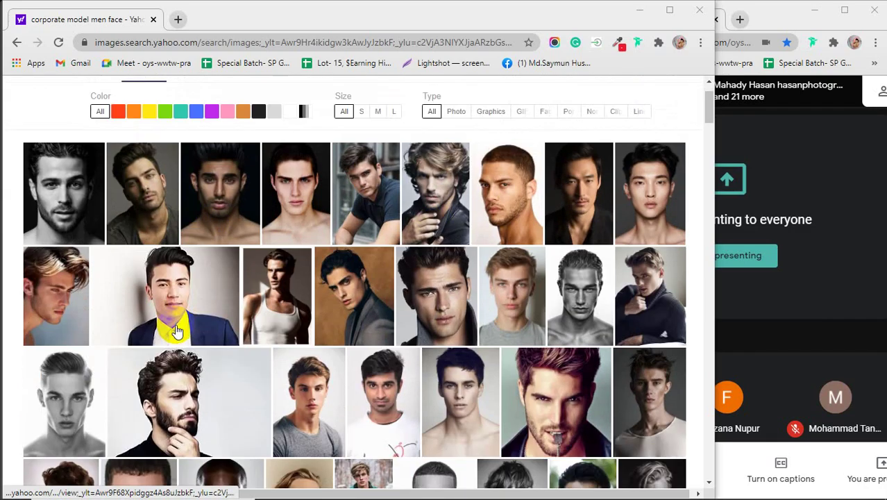
{"action": "scroll", "coordinate": [177, 332], "scroll_direction": "down", "scroll_amount": 1}
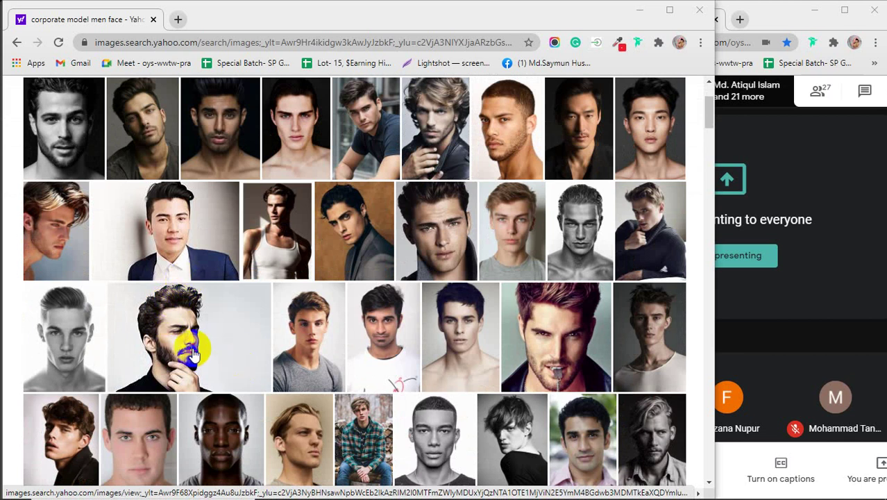
{"action": "left_click", "coordinate": [194, 354]}
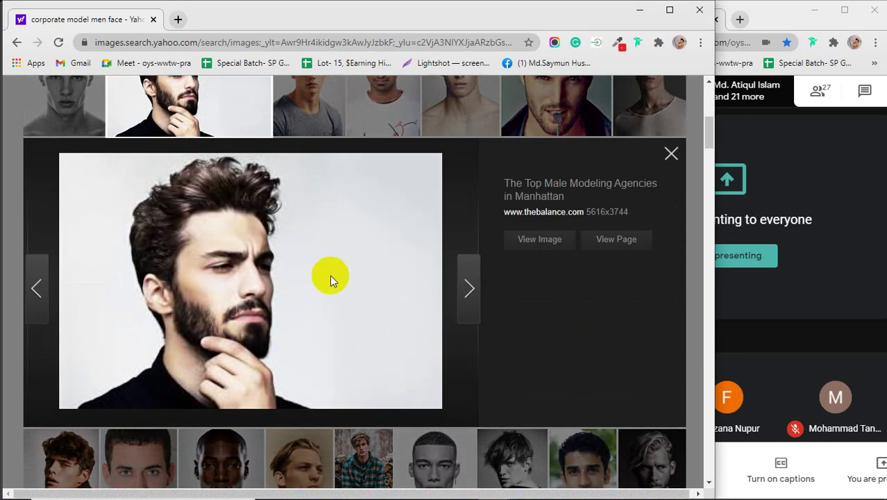
{"action": "right_click", "coordinate": [319, 259]}
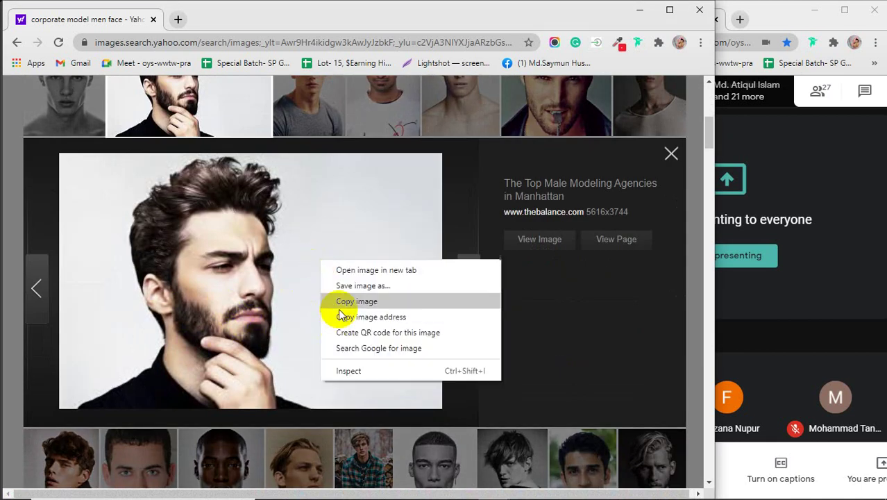
{"action": "left_click", "coordinate": [343, 285]}
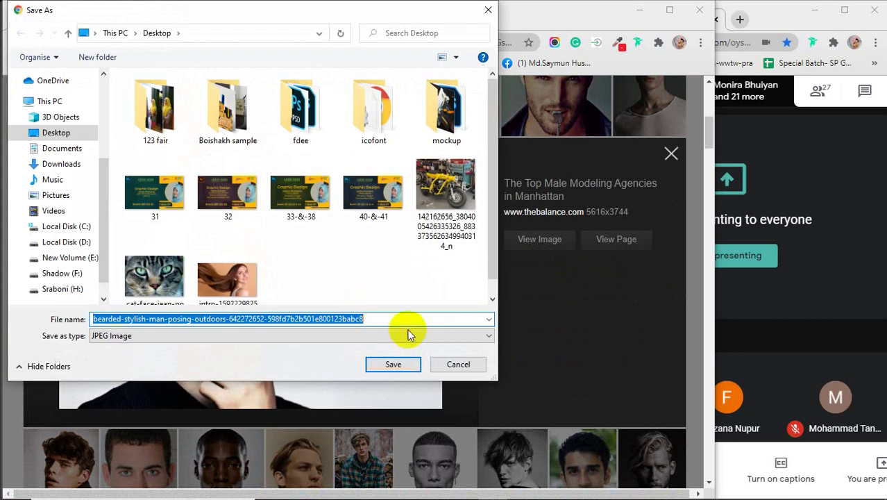
{"action": "left_click", "coordinate": [402, 370]}
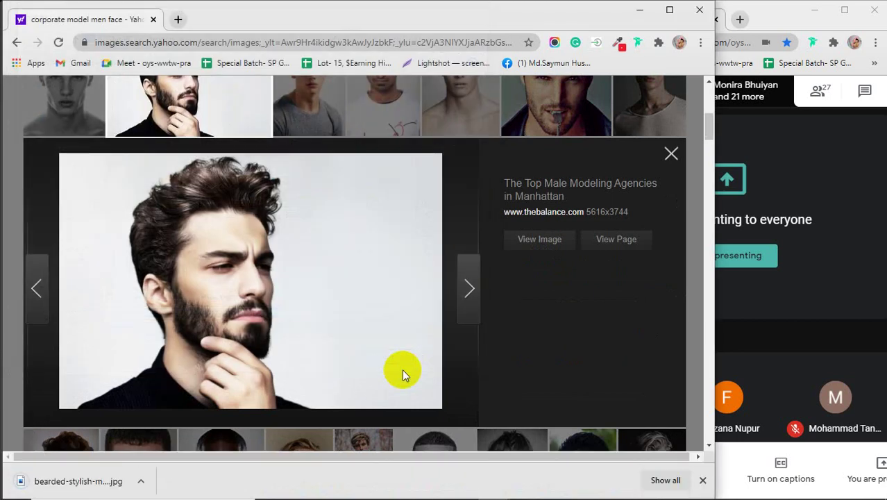
Return to Photoshop and delete the pasted tank-top picture
{"action": "left_click", "coordinate": [639, 10]}
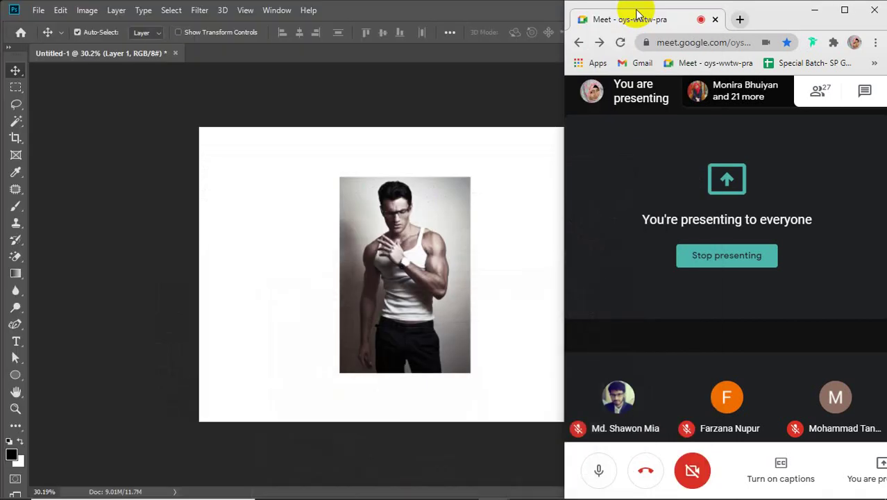
{"action": "left_click", "coordinate": [391, 275]}
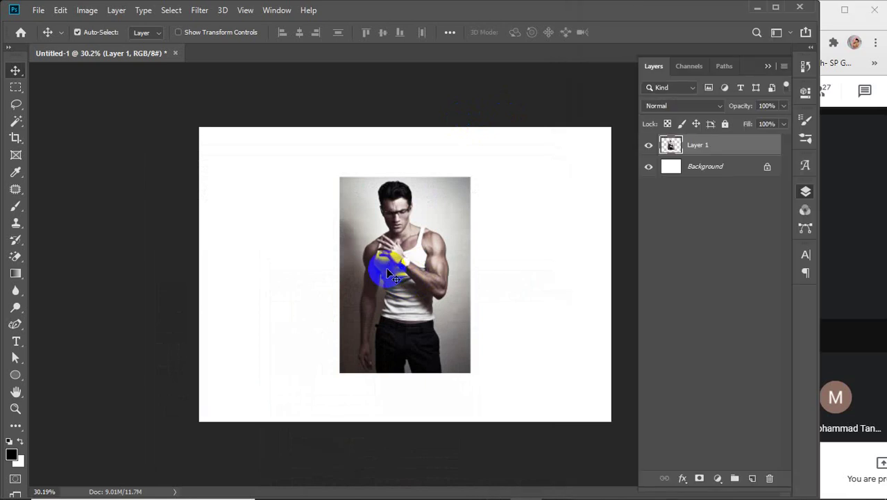
{"action": "key", "text": "Delete"}
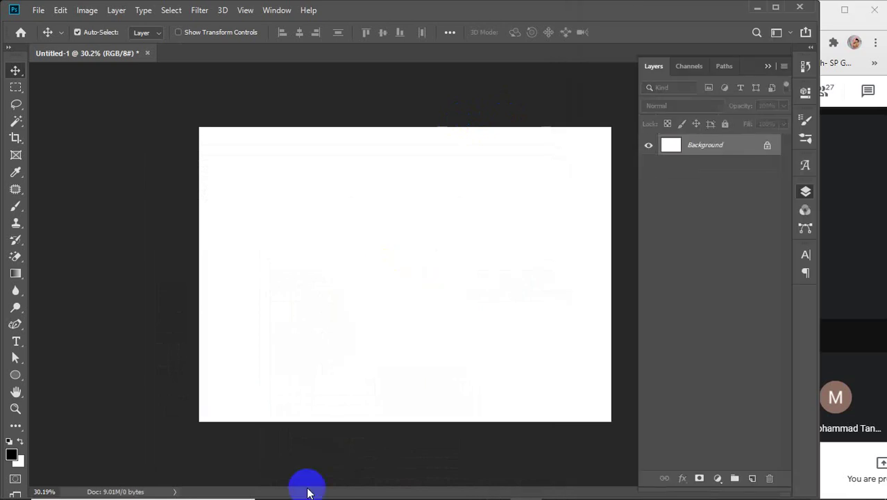
Place the saved bearded-man photo from File Explorer's recent files on the canvas and rasterize its layer
{"action": "mouse_move", "coordinate": [302, 487]}
{"action": "left_click", "coordinate": [367, 487]}
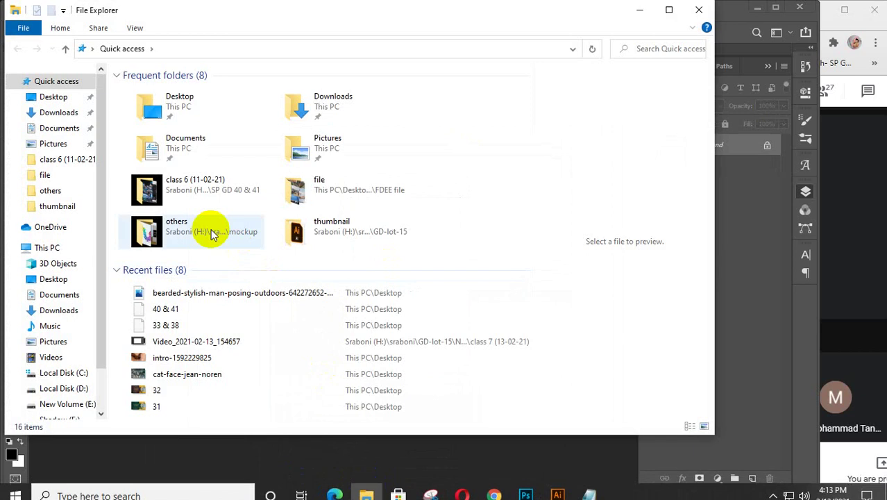
{"action": "left_click_drag", "start_coordinate": [206, 302], "coordinate": [287, 452]}
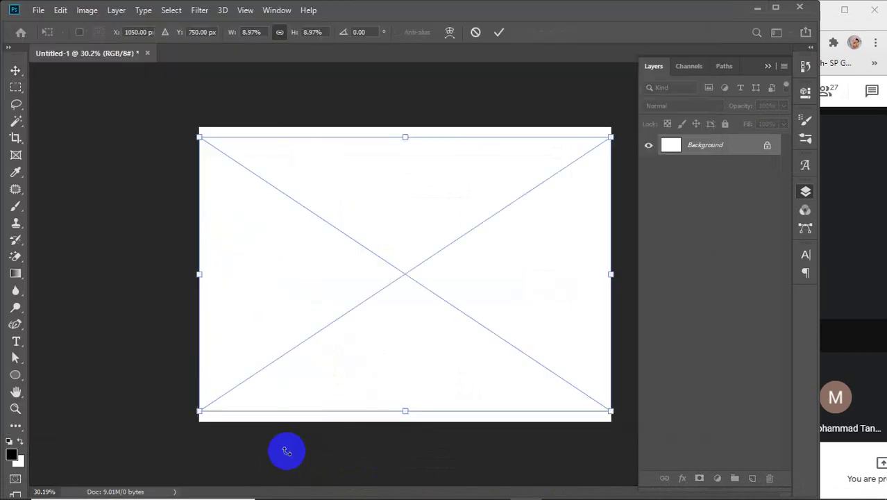
{"action": "left_click", "coordinate": [498, 32]}
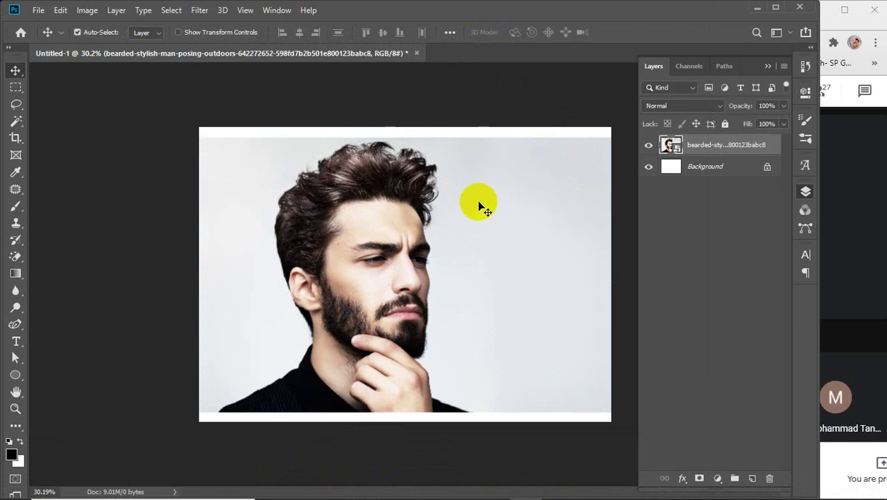
{"action": "right_click", "coordinate": [703, 147]}
{"action": "left_click", "coordinate": [748, 239]}
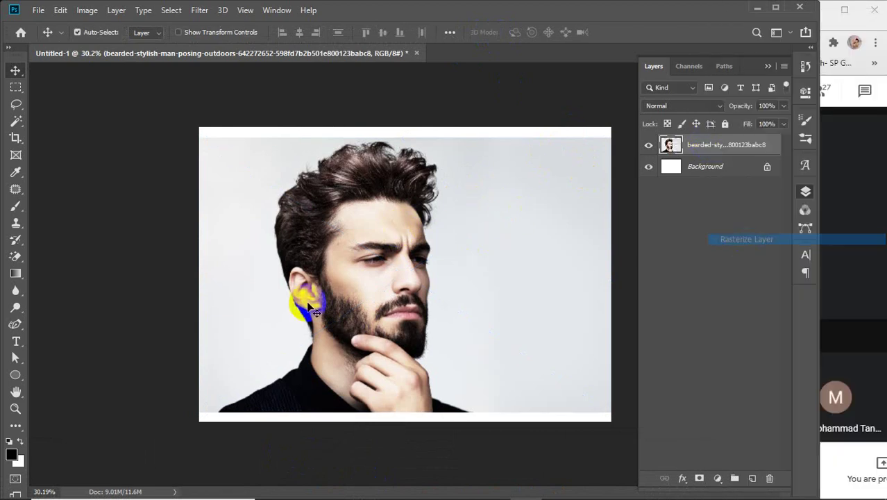
Erase the light grey backdrop around the bearded man with the Magic Eraser at a tolerance of 43
{"action": "left_click", "coordinate": [14, 258]}
{"action": "left_click", "coordinate": [122, 281]}
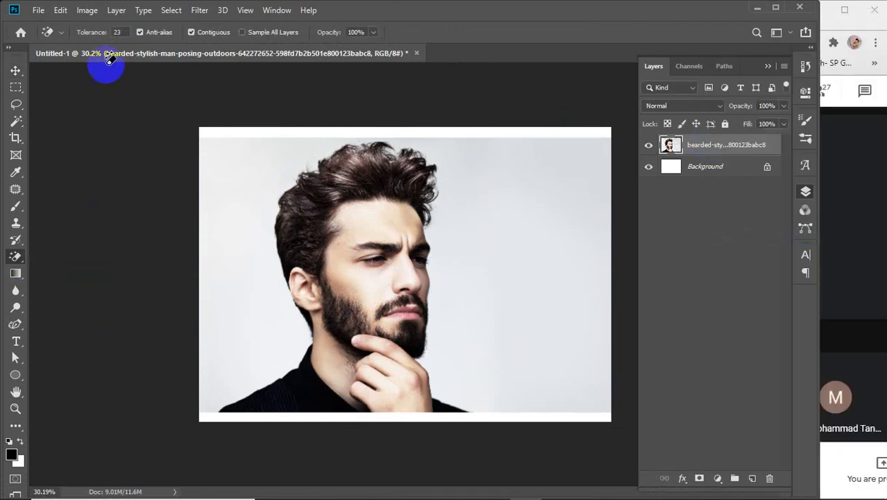
{"action": "left_click_drag", "start_coordinate": [80, 31], "coordinate": [92, 34]}
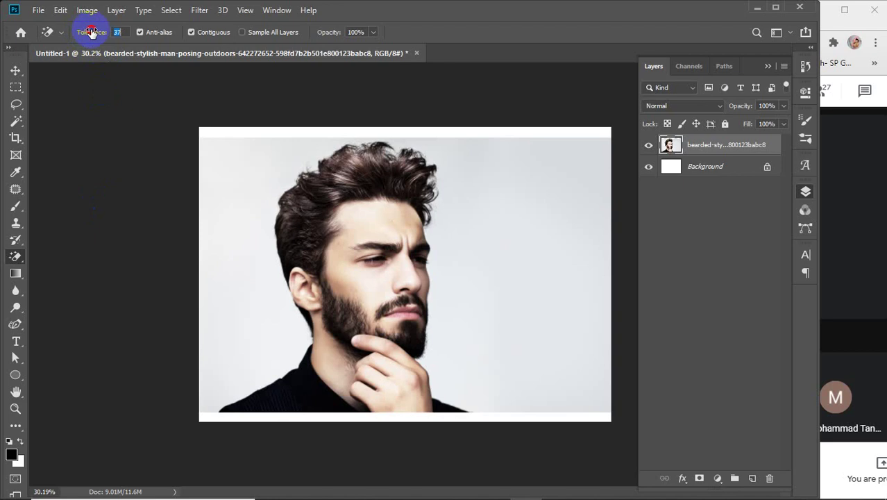
{"action": "left_click", "coordinate": [242, 147]}
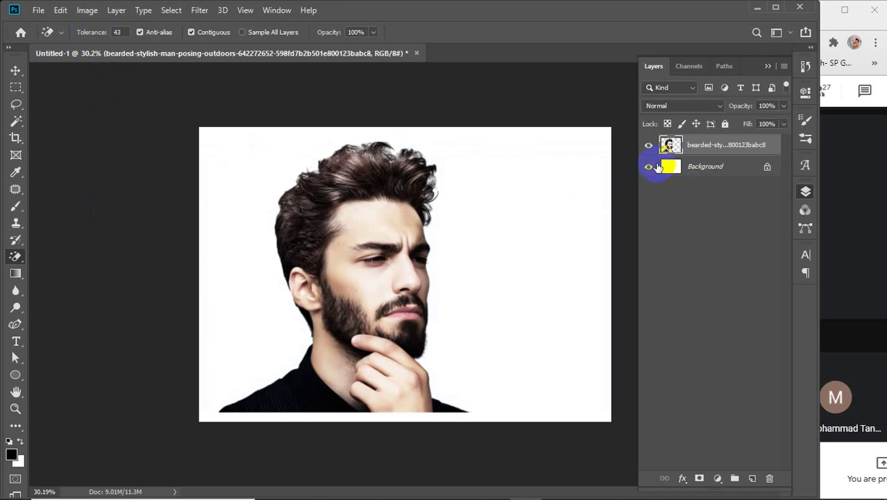
Check the cut-out with the Background layer hidden, and move the man so his shoulders meet the canvas's lower edge
{"action": "left_click", "coordinate": [651, 168]}
{"action": "left_click", "coordinate": [650, 167]}
{"action": "left_click", "coordinate": [16, 70]}
{"action": "left_click_drag", "start_coordinate": [386, 245], "coordinate": [426, 255]}
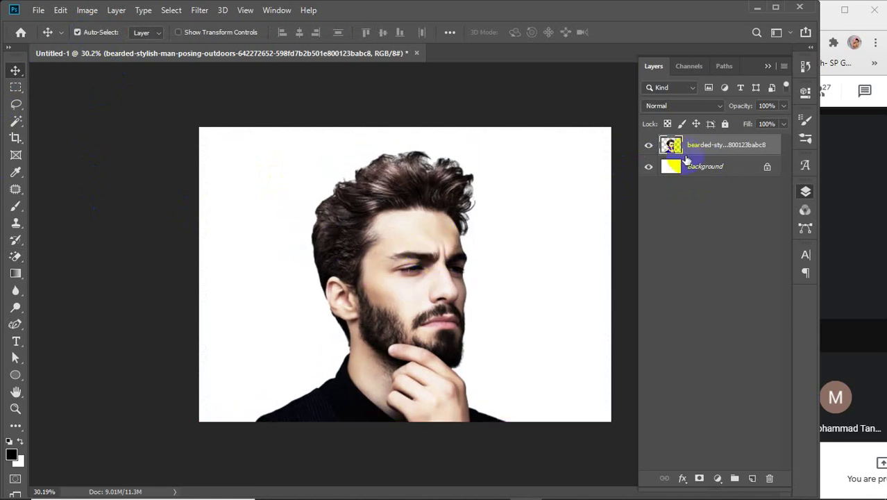
Duplicate the portrait layer twice and hide the two lower portrait layers
{"action": "key", "text": "ctrl+j"}
{"action": "key", "text": "ctrl+j"}
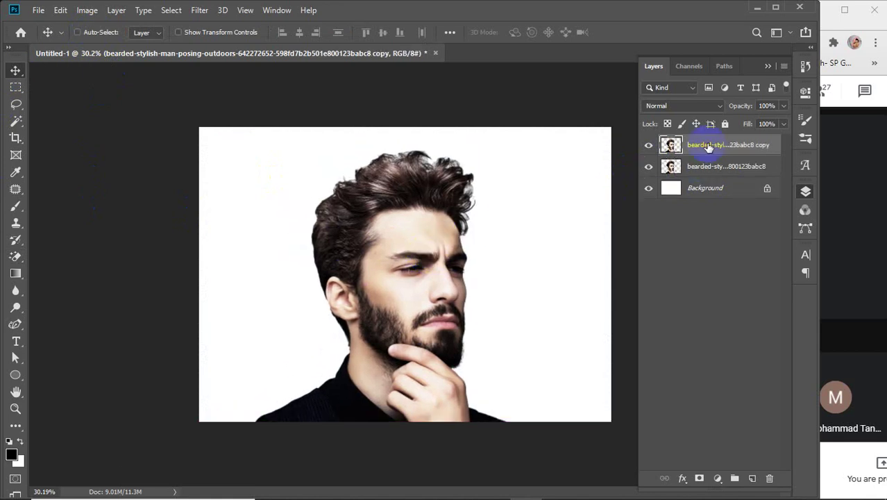
{"action": "left_click_drag", "start_coordinate": [646, 170], "coordinate": [646, 189]}
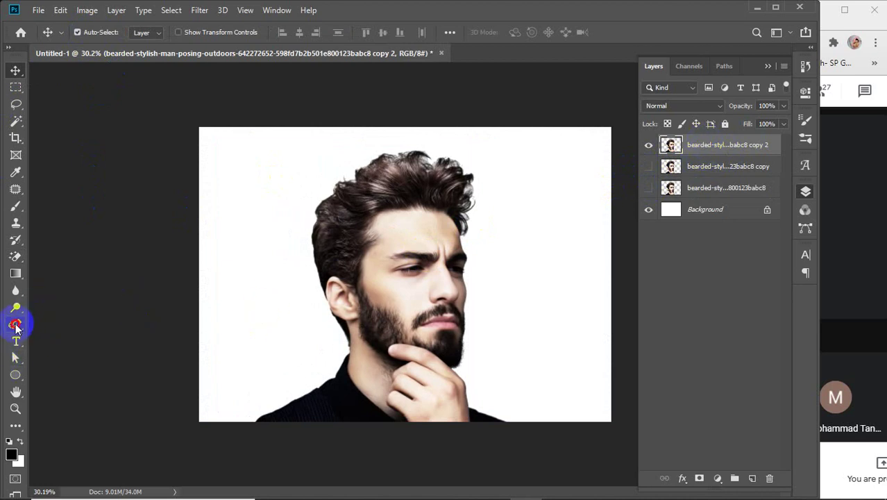
Draw a closed triangle shape across the man's face with the Pen tool, about 1762 px wide and 1212 px high
{"action": "left_click", "coordinate": [16, 324]}
{"action": "left_click", "coordinate": [59, 324]}
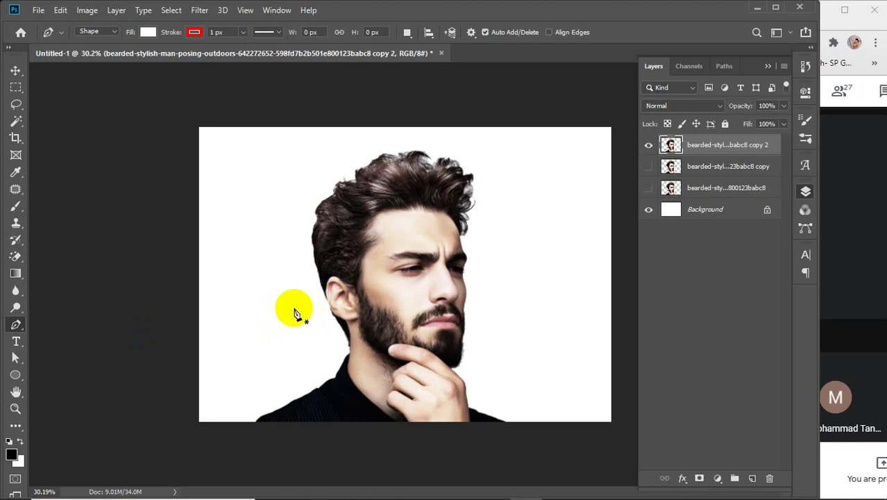
{"action": "left_click", "coordinate": [227, 297]}
{"action": "left_click", "coordinate": [574, 381]}
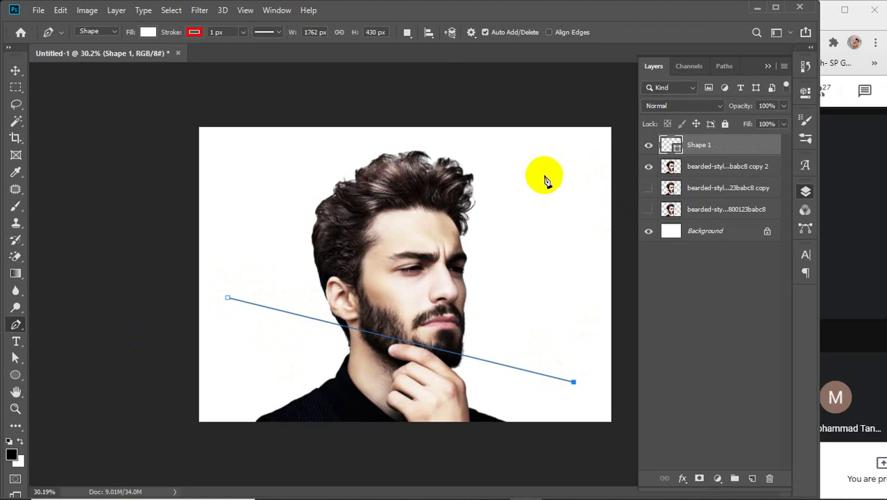
{"action": "left_click", "coordinate": [440, 144]}
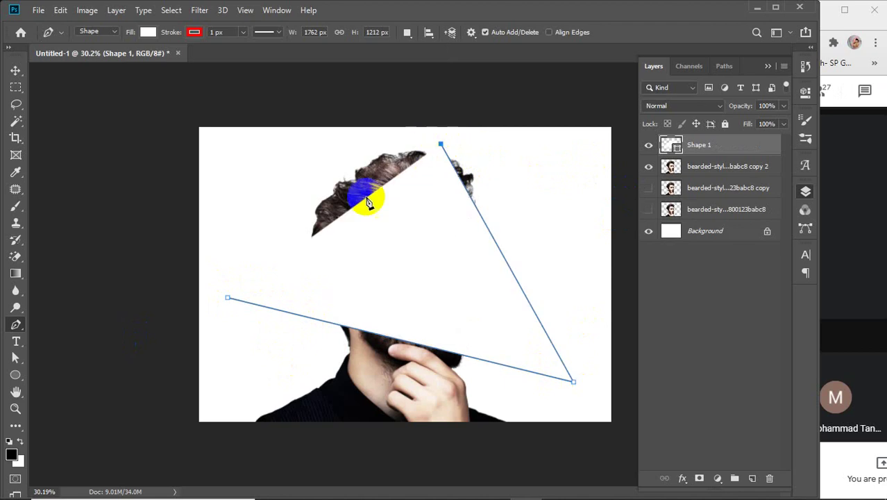
{"action": "left_click", "coordinate": [228, 297]}
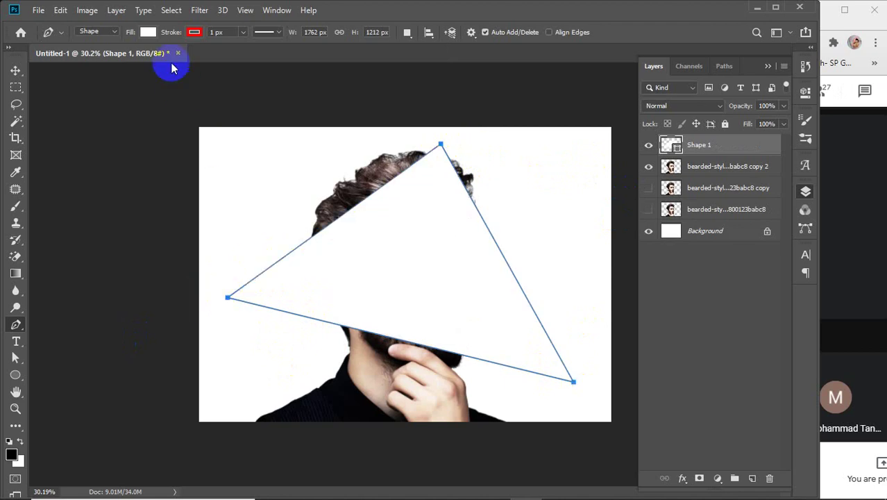
Set the triangle shape to no fill with a blue stroke
{"action": "left_click", "coordinate": [148, 32]}
{"action": "left_click", "coordinate": [92, 56]}
{"action": "left_click", "coordinate": [194, 31]}
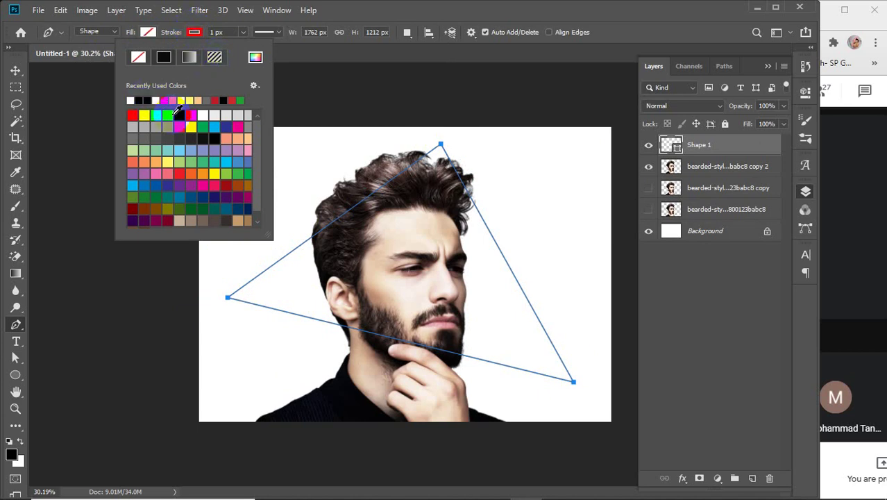
{"action": "left_click", "coordinate": [179, 115]}
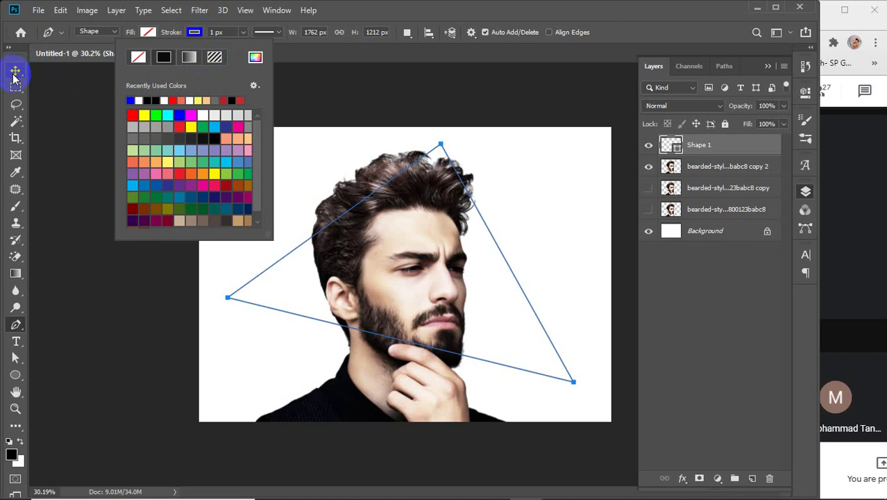
Set the triangle's stroke width to 5 px and deselect the shape
{"action": "left_click", "coordinate": [217, 32]}
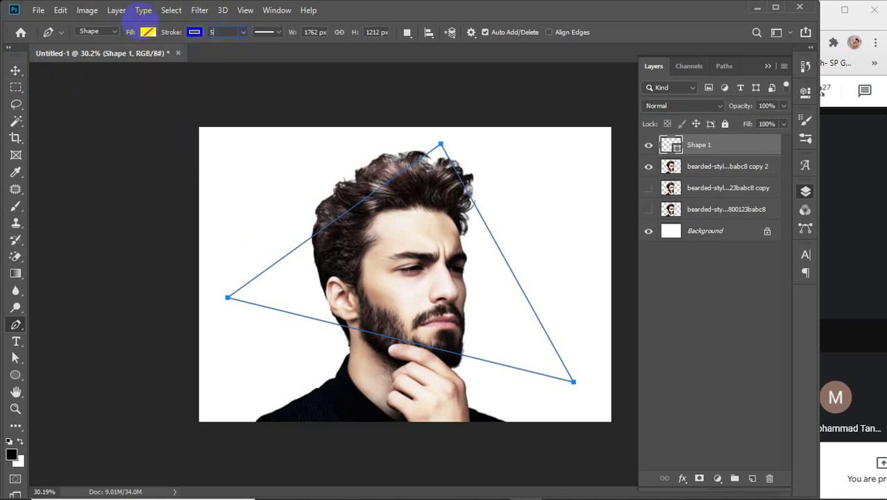
{"action": "key", "text": "Return"}
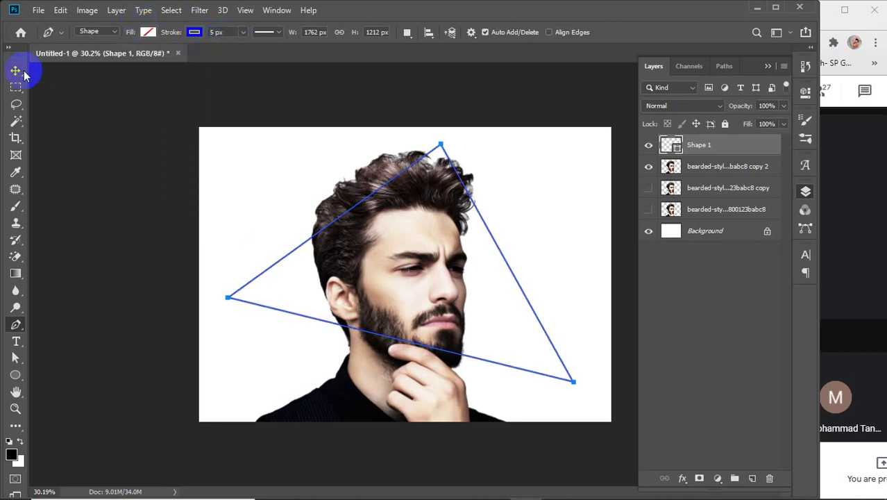
{"action": "left_click", "coordinate": [21, 72]}
{"action": "left_click", "coordinate": [229, 161]}
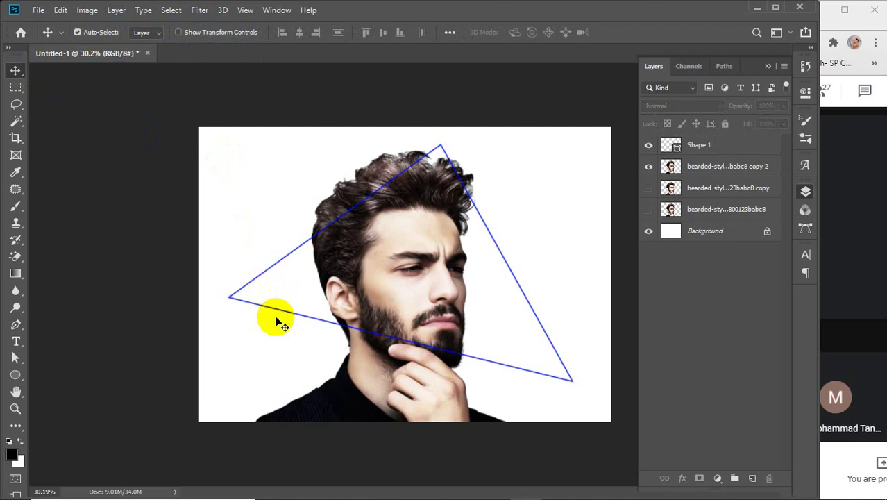
Shift the man and triangle together slightly down and right, and move the triangle alone a little lower and left across his face
{"action": "left_click_drag", "start_coordinate": [281, 307], "coordinate": [284, 336]}
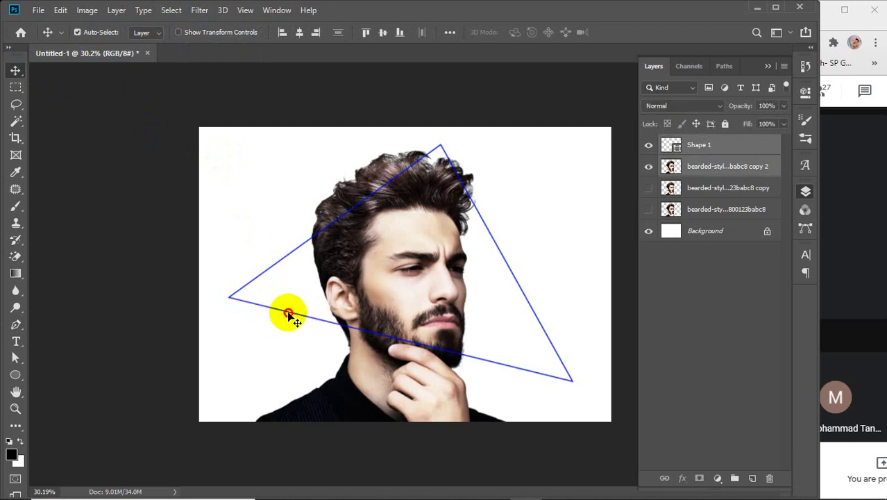
{"action": "left_click", "coordinate": [715, 146]}
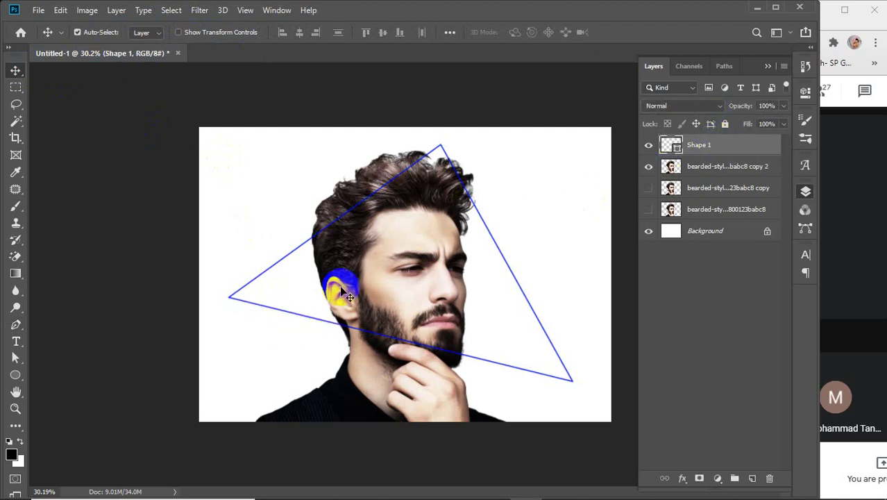
{"action": "left_click_drag", "start_coordinate": [289, 314], "coordinate": [288, 328]}
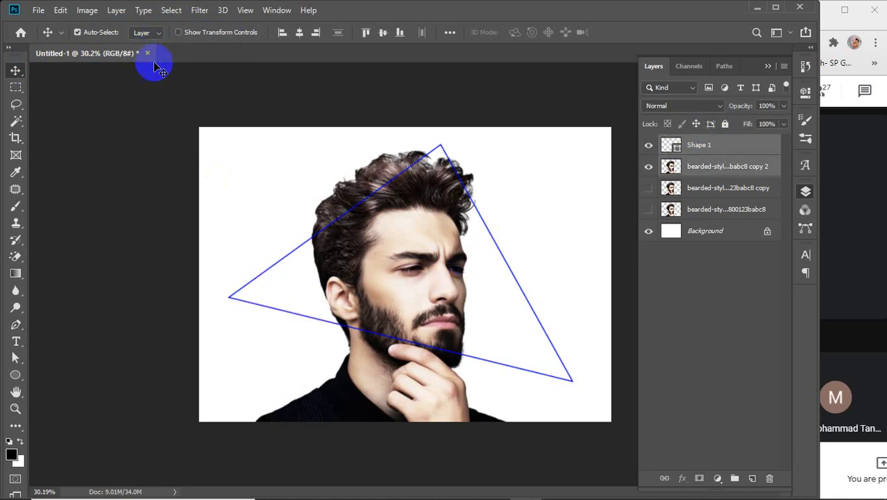
{"action": "left_click_drag", "start_coordinate": [539, 323], "coordinate": [544, 333]}
{"action": "left_click", "coordinate": [714, 144]}
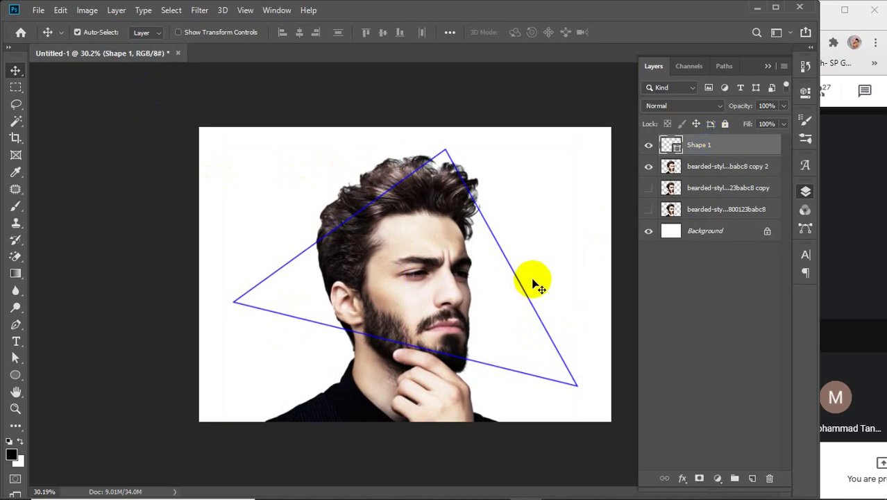
{"action": "left_click_drag", "start_coordinate": [519, 283], "coordinate": [508, 304]}
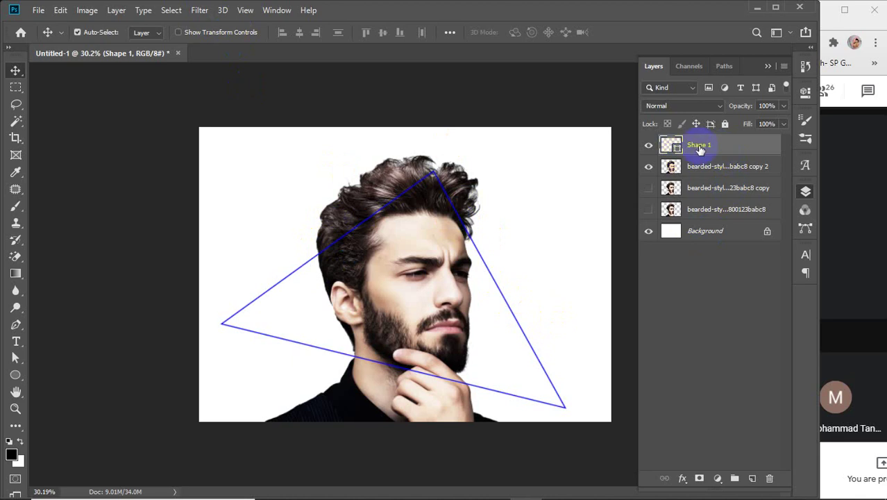
{"action": "key", "text": "ctrl+j"}
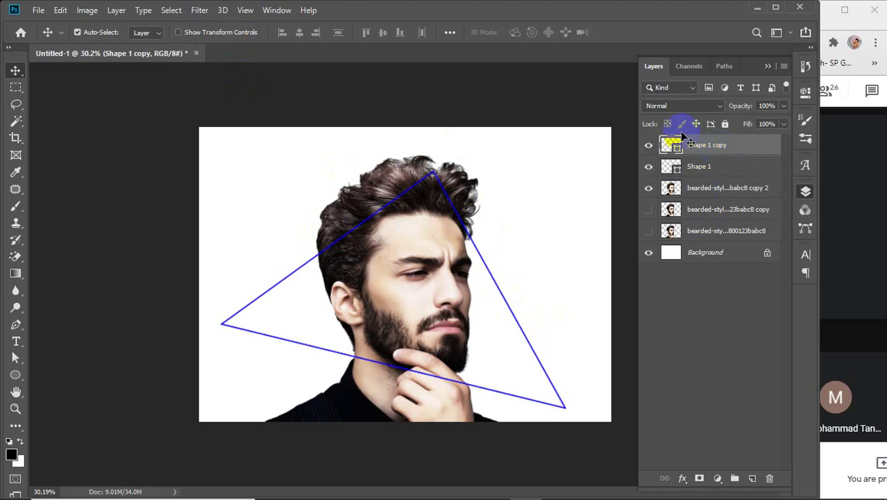
{"action": "left_click", "coordinate": [199, 10]}
{"action": "mouse_move", "coordinate": [302, 161]}
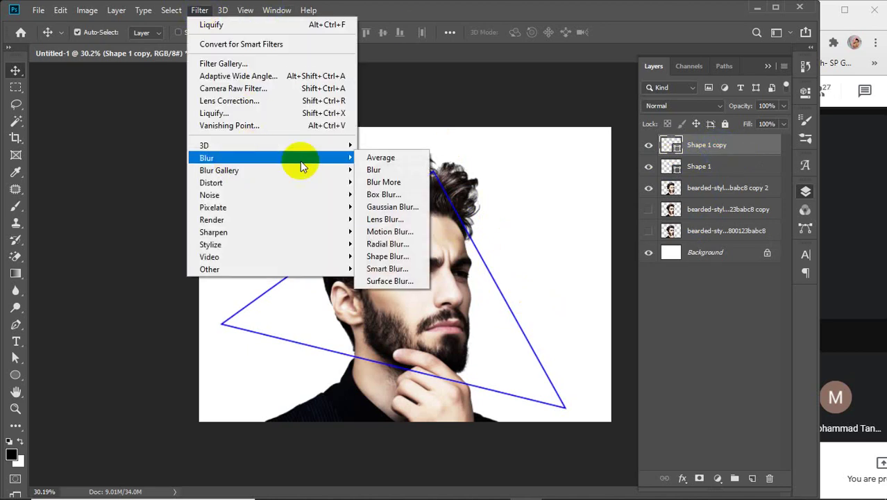
{"action": "left_click", "coordinate": [373, 203]}
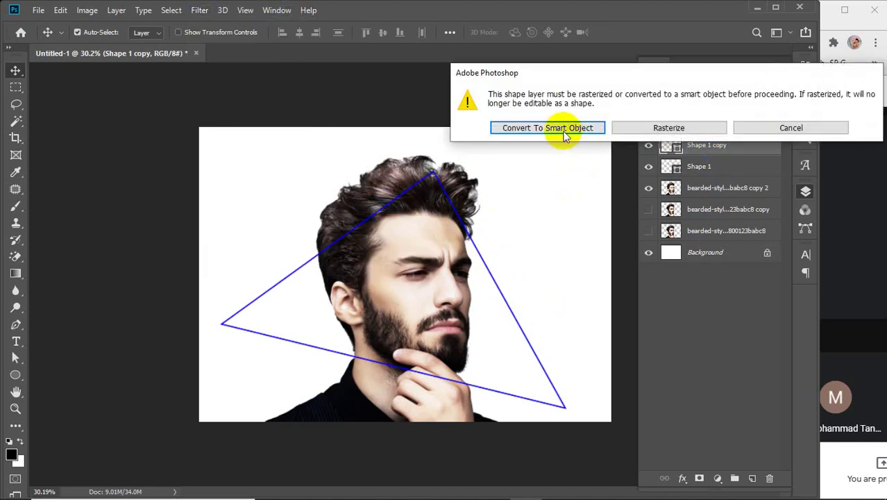
{"action": "left_click", "coordinate": [566, 129]}
{"action": "left_click", "coordinate": [608, 284]}
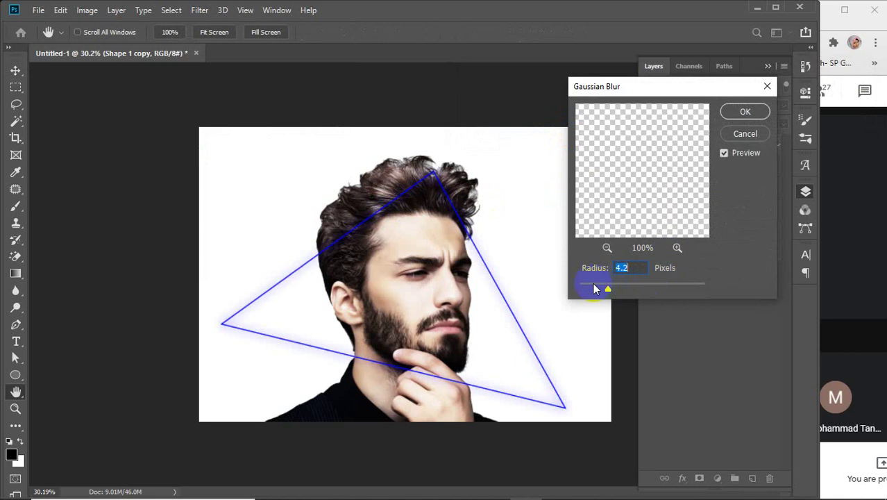
{"action": "left_click", "coordinate": [607, 248]}
{"action": "left_click", "coordinate": [607, 248]}
{"action": "left_click", "coordinate": [607, 248]}
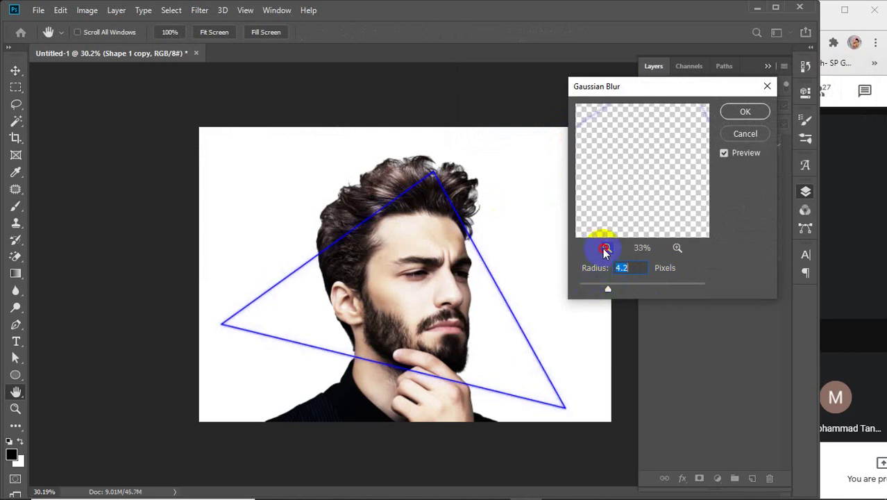
{"action": "left_click", "coordinate": [607, 248]}
{"action": "left_click", "coordinate": [606, 247]}
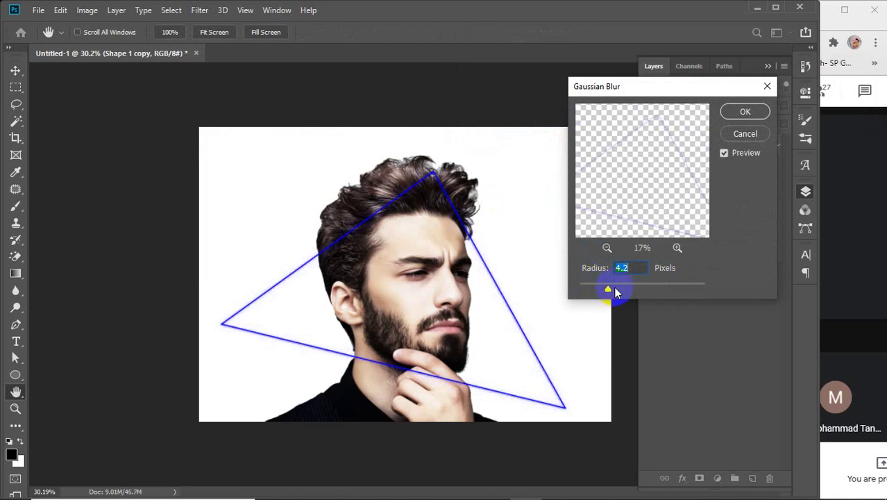
{"action": "left_click", "coordinate": [746, 133]}
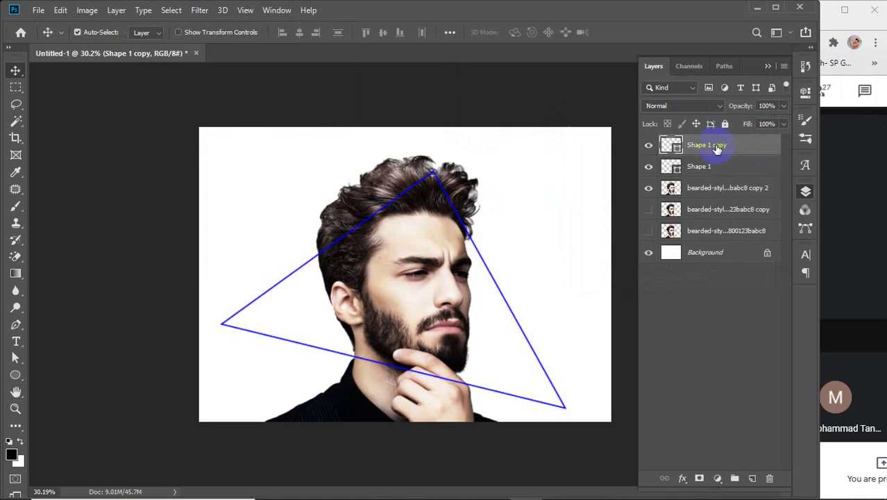
{"action": "key", "text": "Delete"}
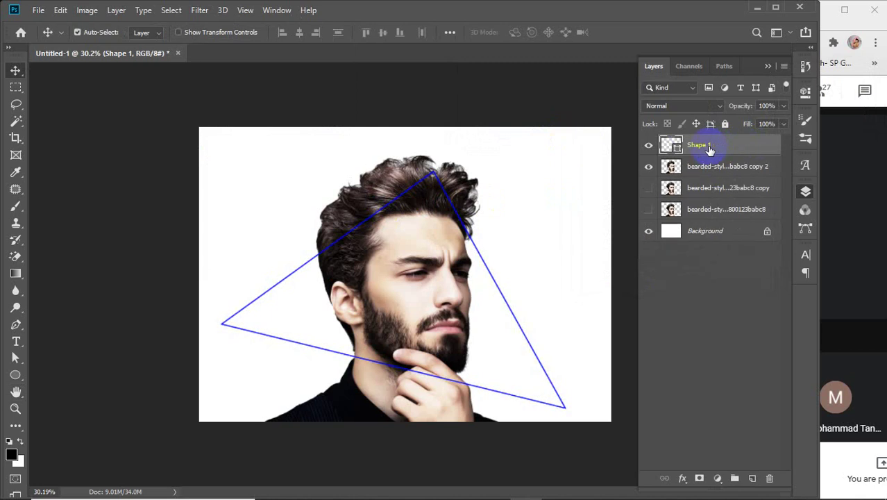
Duplicate the triangle shape layer and give the copy a centre-aligned stroke 30 px wide
{"action": "key", "text": "ctrl+j"}
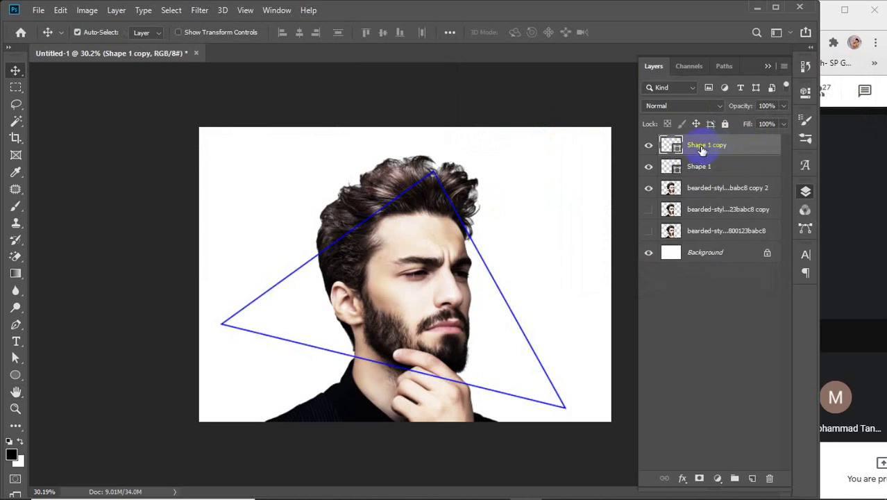
{"action": "left_click", "coordinate": [15, 376]}
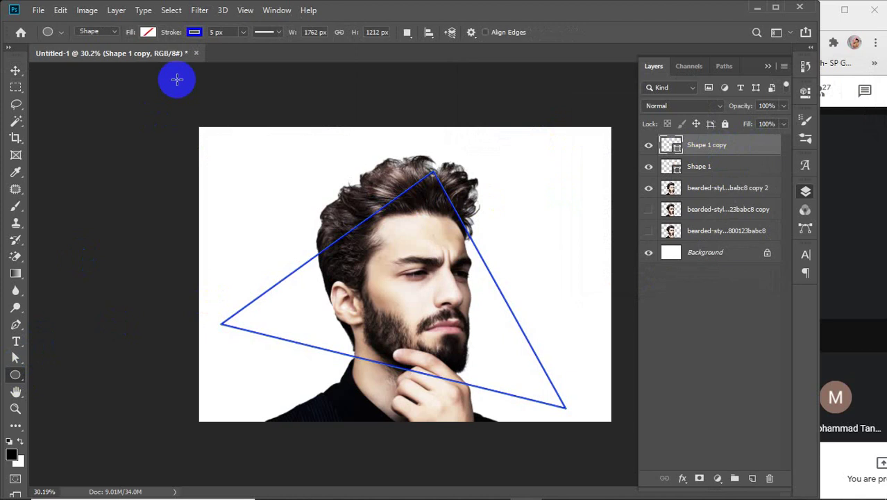
{"action": "left_click", "coordinate": [223, 33]}
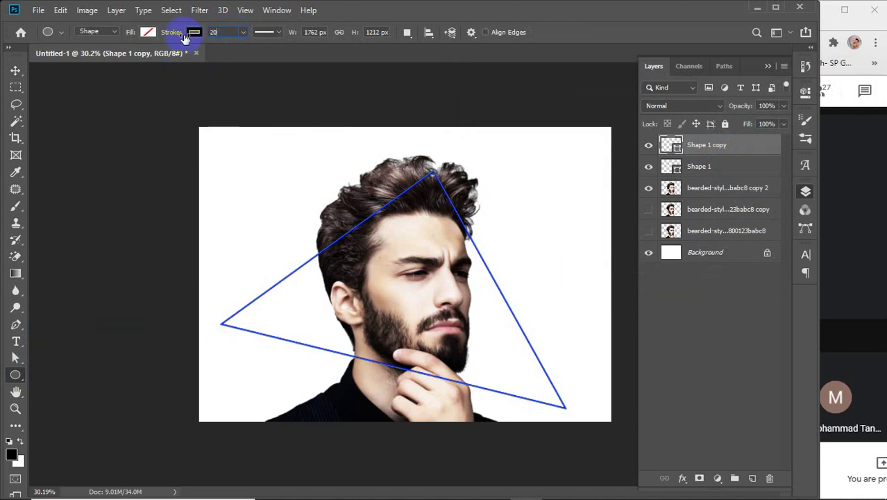
{"action": "left_click", "coordinate": [276, 32]}
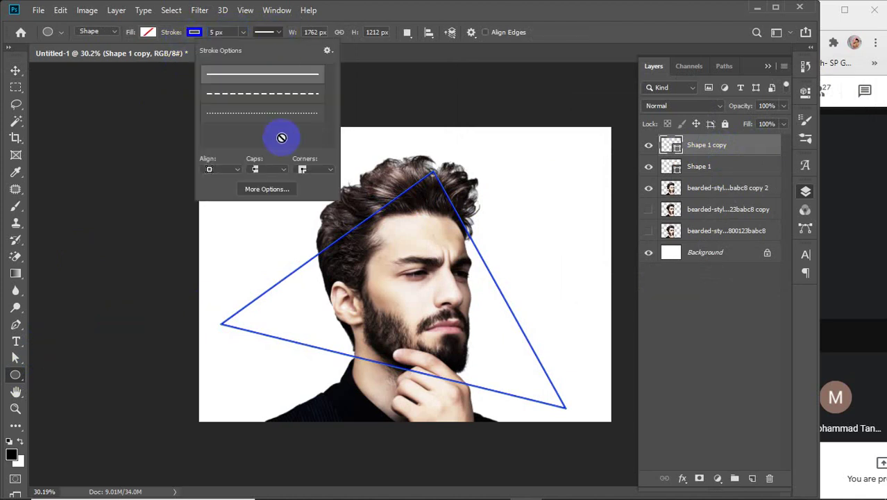
{"action": "left_click", "coordinate": [238, 171]}
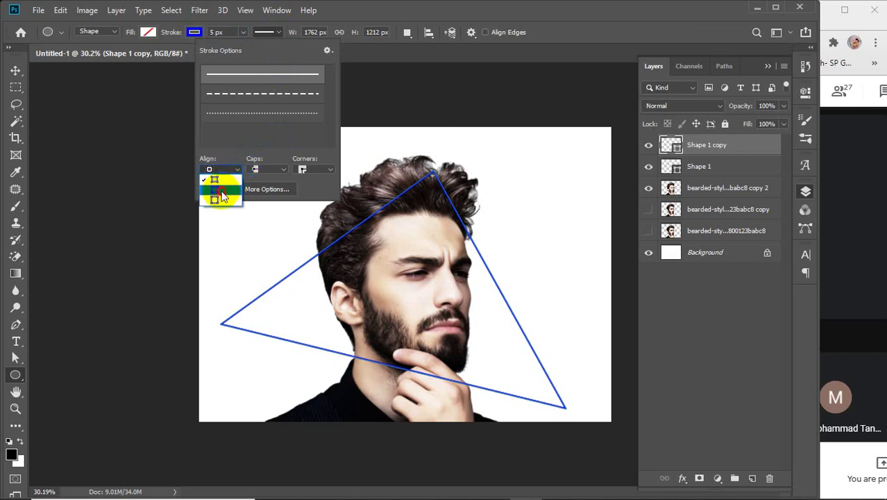
{"action": "left_click", "coordinate": [223, 197]}
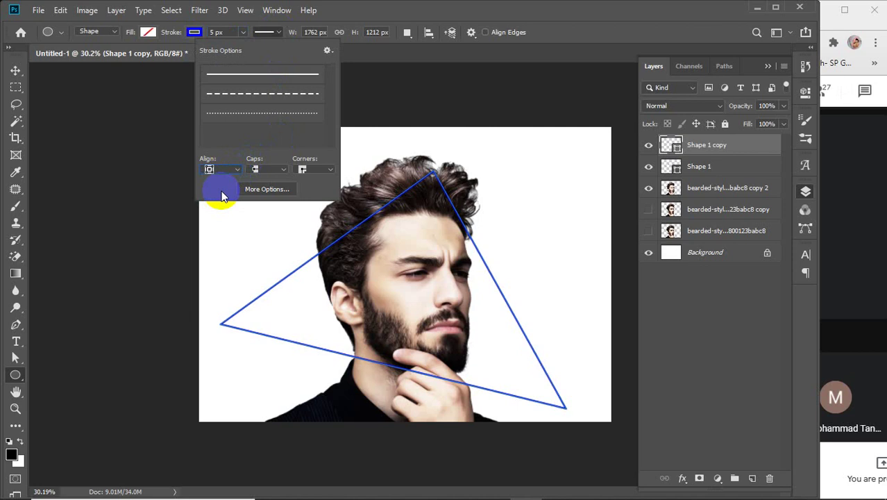
{"action": "left_click", "coordinate": [221, 32]}
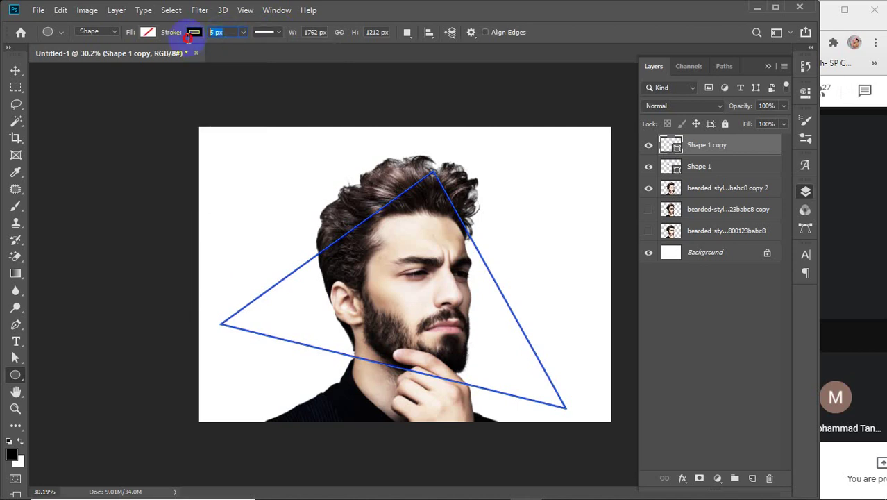
{"action": "type", "text": "30"}
{"action": "key", "text": "Return"}
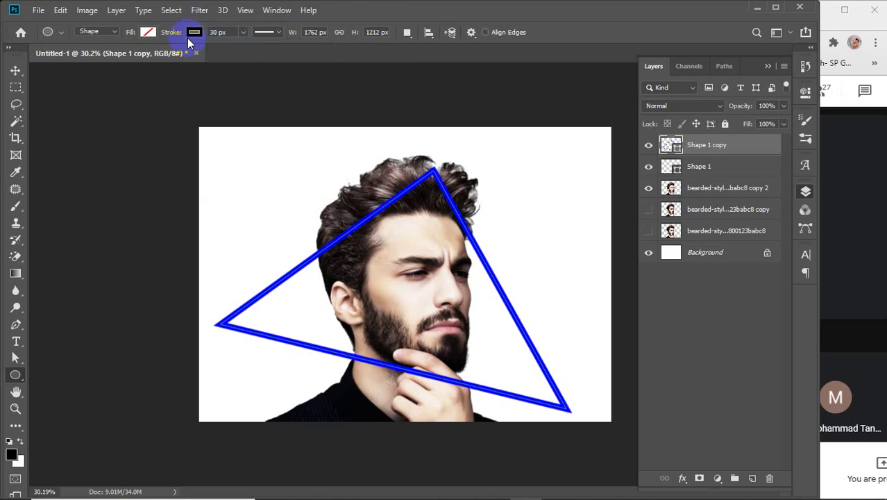
{"action": "left_click", "coordinate": [146, 33]}
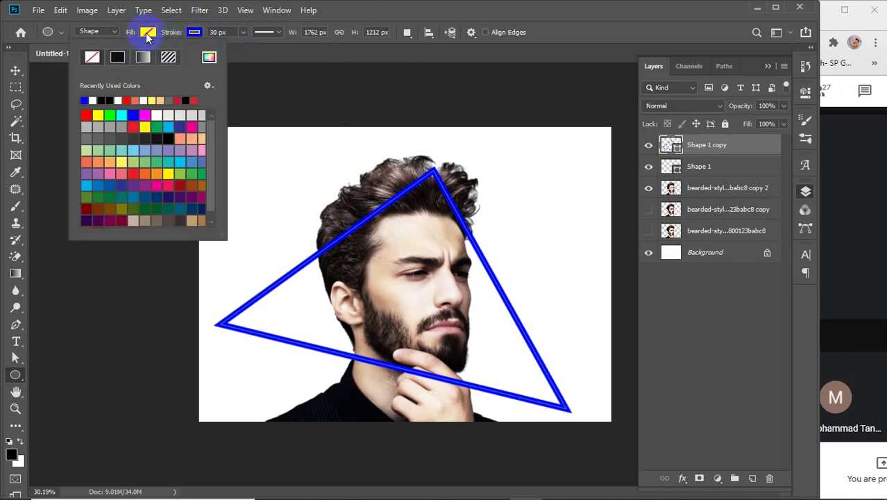
{"action": "left_click", "coordinate": [145, 114]}
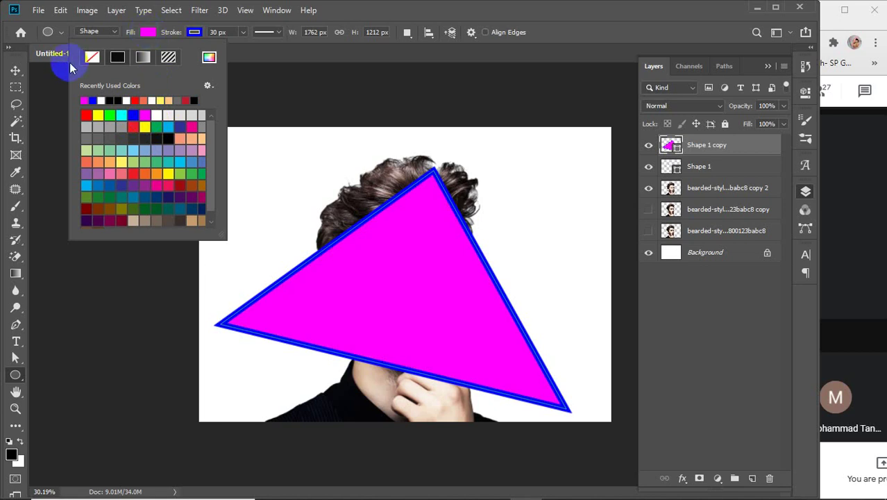
{"action": "left_click", "coordinate": [92, 57]}
Change the stroke colour of the triangle copy to magenta
{"action": "left_click", "coordinate": [194, 31]}
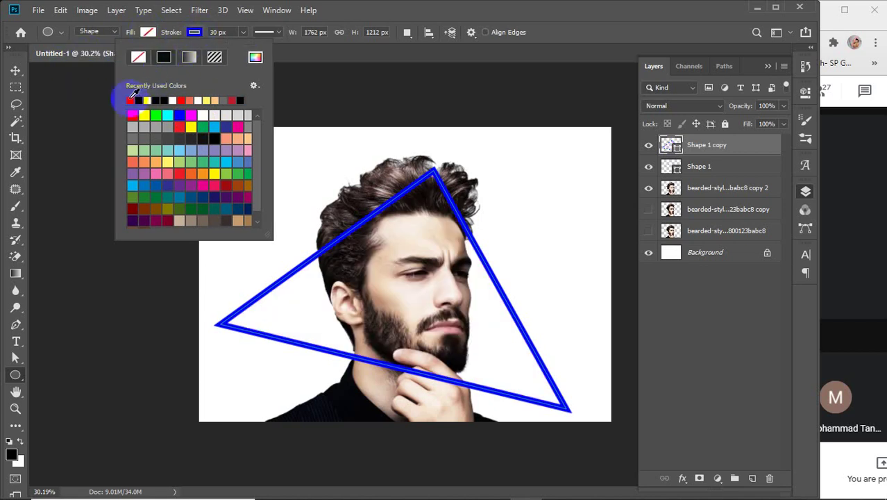
{"action": "left_click", "coordinate": [131, 100]}
{"action": "left_click", "coordinate": [229, 32]}
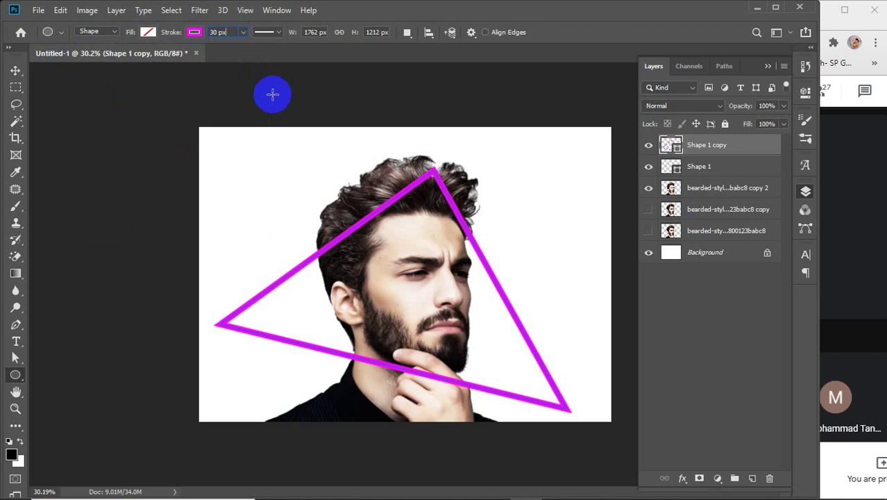
Convert the magenta triangle copy to a smart object and apply a Gaussian Blur with a 10.0 px radius
{"action": "left_click", "coordinate": [199, 10]}
{"action": "mouse_move", "coordinate": [237, 157]}
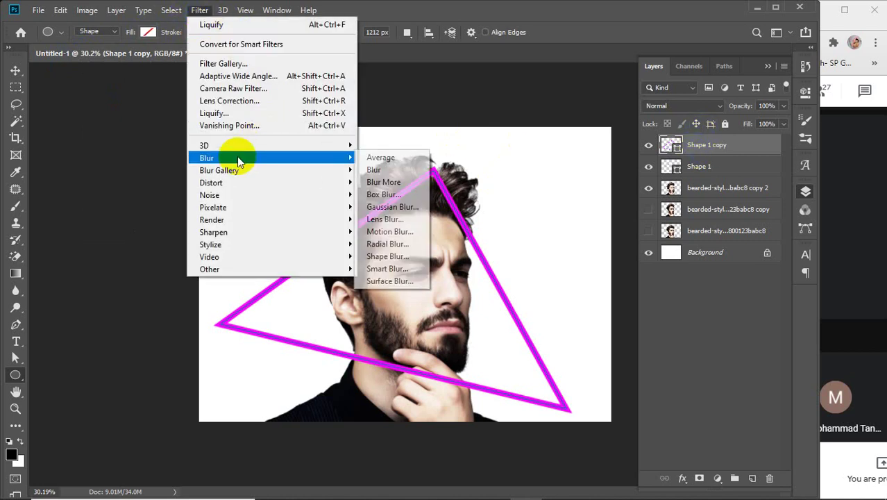
{"action": "left_click", "coordinate": [388, 210]}
{"action": "left_click", "coordinate": [579, 132]}
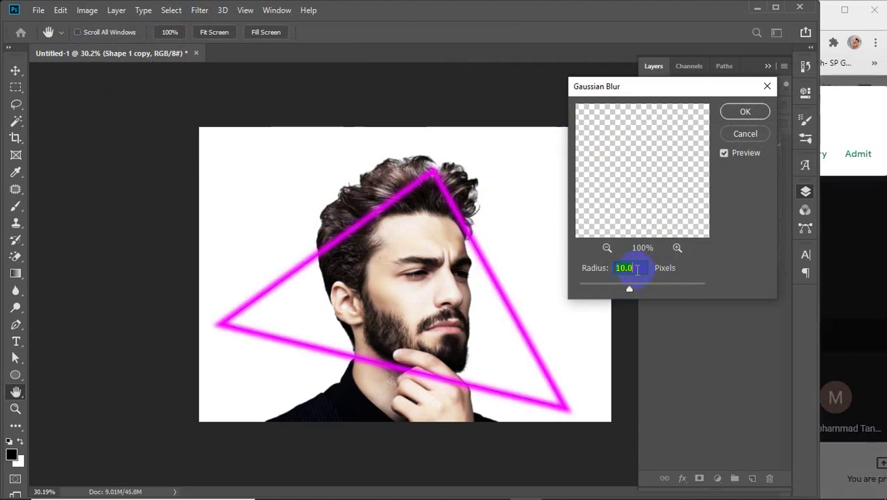
{"action": "left_click", "coordinate": [747, 113]}
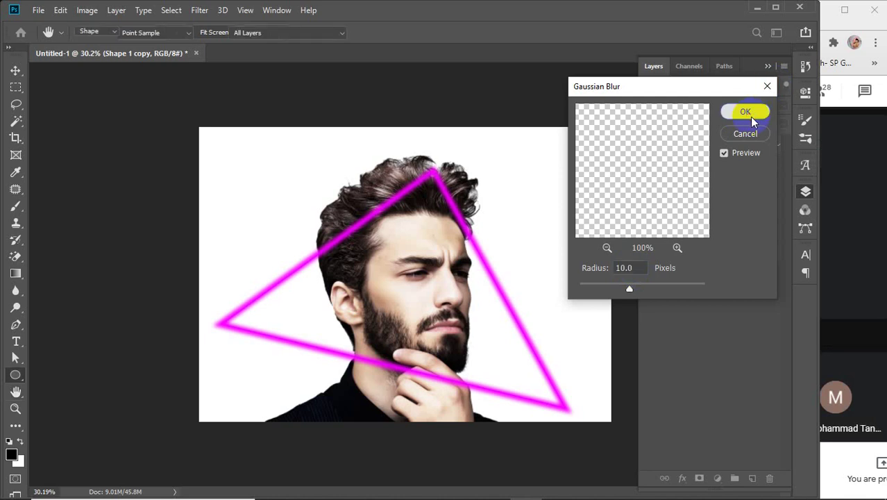
Move the Shape 1 layer above the blurred Shape 1 copy and select both triangle layers
{"action": "left_click", "coordinate": [650, 200]}
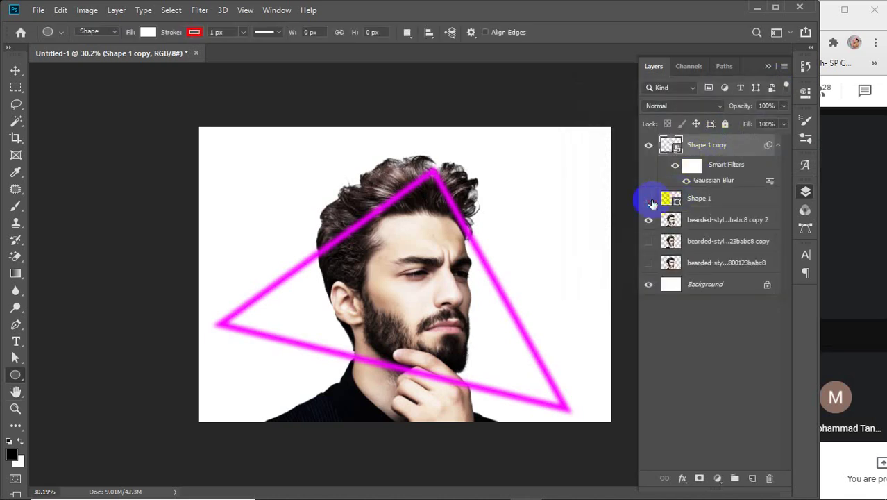
{"action": "left_click", "coordinate": [650, 201]}
{"action": "left_click", "coordinate": [707, 202]}
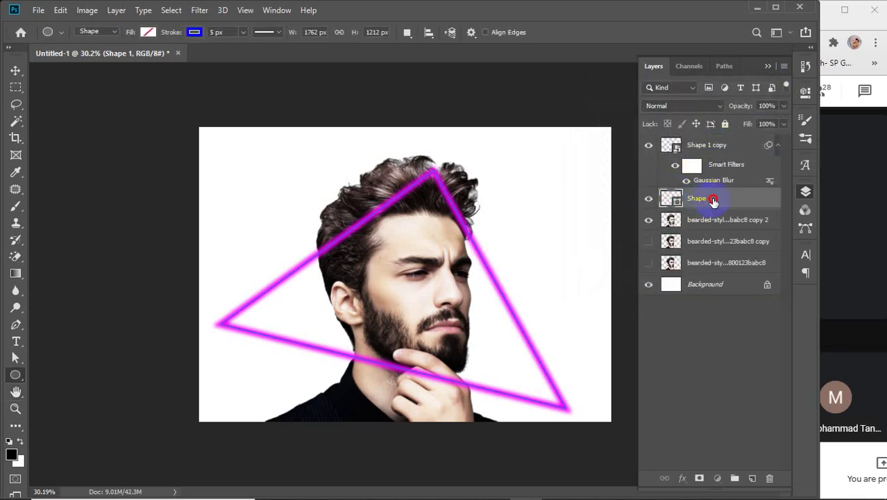
{"action": "left_click_drag", "start_coordinate": [713, 201], "coordinate": [705, 142]}
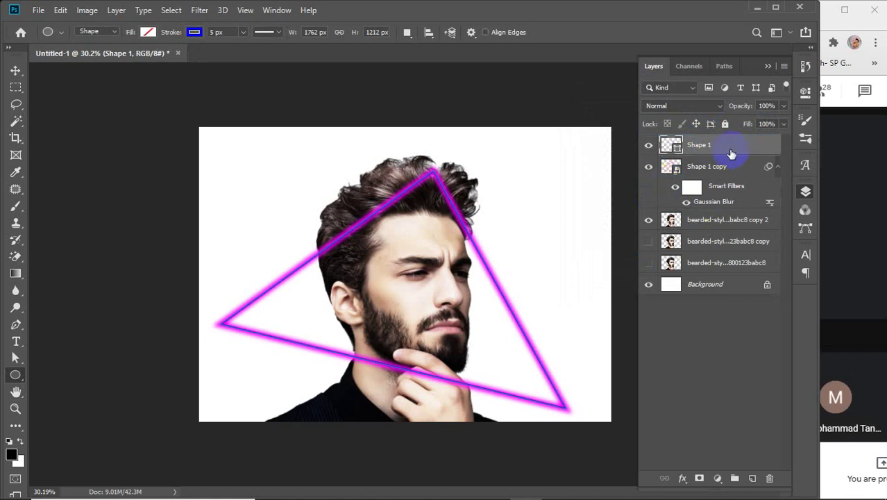
{"action": "left_click", "coordinate": [720, 170], "text": "shift"}
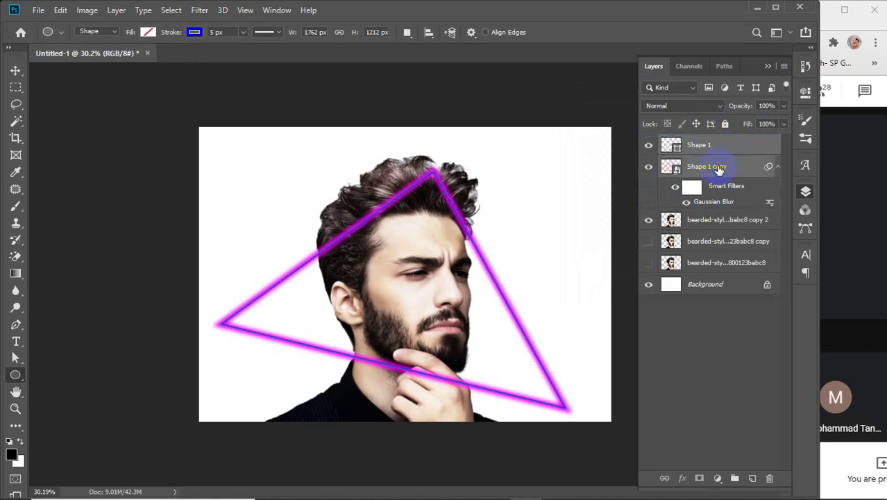
Merge the two selected triangle layers and erase the upper edge of the triangle across the man's hair with a 175 px eraser
{"action": "key", "text": "ctrl+e"}
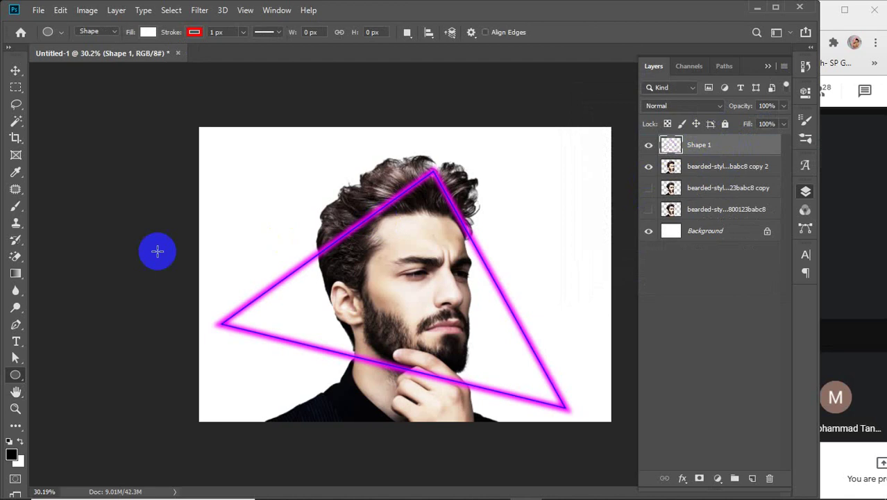
{"action": "left_click", "coordinate": [15, 257]}
{"action": "left_click", "coordinate": [86, 256]}
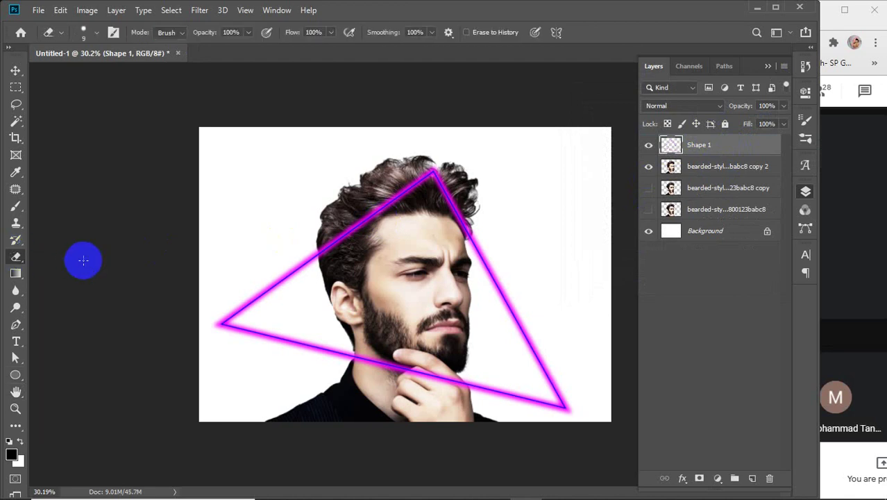
{"action": "left_click", "coordinate": [392, 205]}
{"action": "mouse_move", "coordinate": [380, 212]}
{"action": "left_mouse_down"}
{"action": "mouse_move", "coordinate": [402, 272]}
{"action": "mouse_move", "coordinate": [358, 218]}
{"action": "mouse_move", "coordinate": [395, 278]}
{"action": "mouse_move", "coordinate": [357, 253]}
{"action": "mouse_move", "coordinate": [355, 237]}
{"action": "mouse_move", "coordinate": [361, 293]}
{"action": "left_mouse_up"}
{"action": "scroll", "coordinate": [337, 260], "scroll_direction": "up", "scroll_amount": 5}
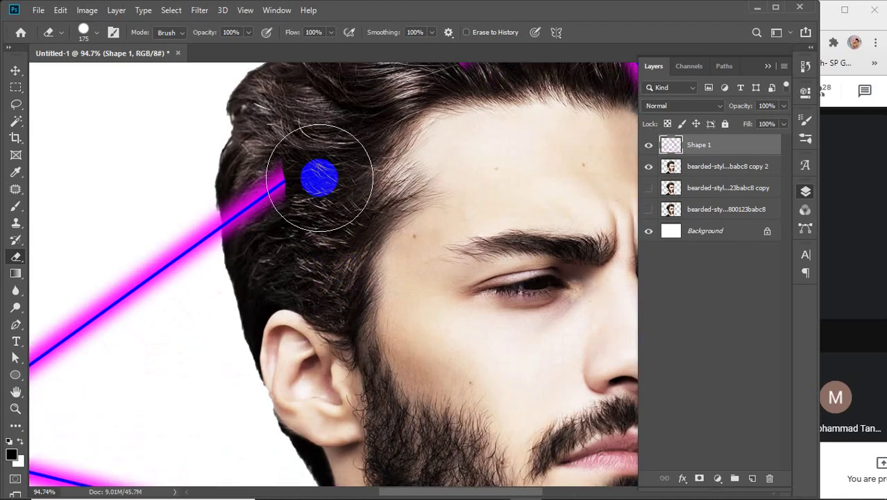
{"action": "mouse_move", "coordinate": [320, 178]}
{"action": "left_mouse_down"}
{"action": "mouse_move", "coordinate": [325, 279]}
{"action": "mouse_move", "coordinate": [294, 221]}
{"action": "mouse_move", "coordinate": [295, 199]}
{"action": "mouse_move", "coordinate": [306, 268]}
{"action": "mouse_move", "coordinate": [279, 186]}
{"action": "left_mouse_up"}
Set the eraser hardness to 0% and softly erase the cut end of the triangle line at the hair's edge
{"action": "left_click", "coordinate": [97, 33]}
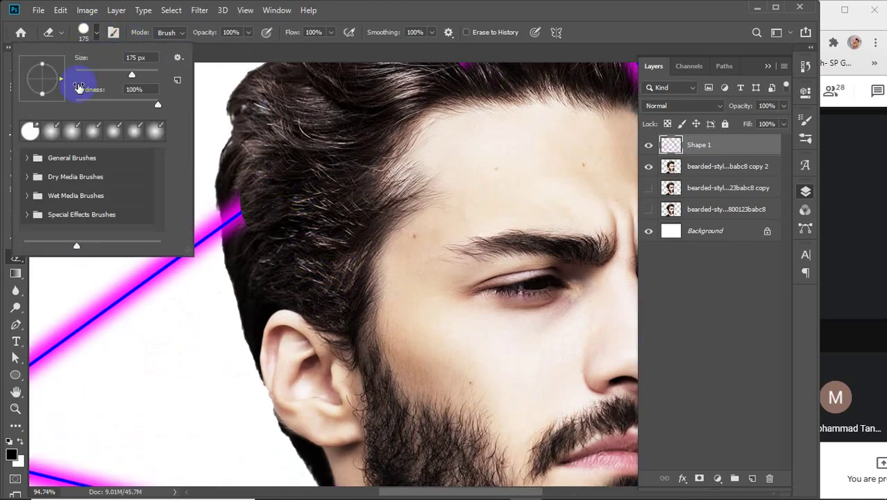
{"action": "mouse_move", "coordinate": [75, 104]}
{"action": "left_mouse_down"}
{"action": "mouse_move", "coordinate": [90, 98]}
{"action": "mouse_move", "coordinate": [36, 102]}
{"action": "left_mouse_up"}
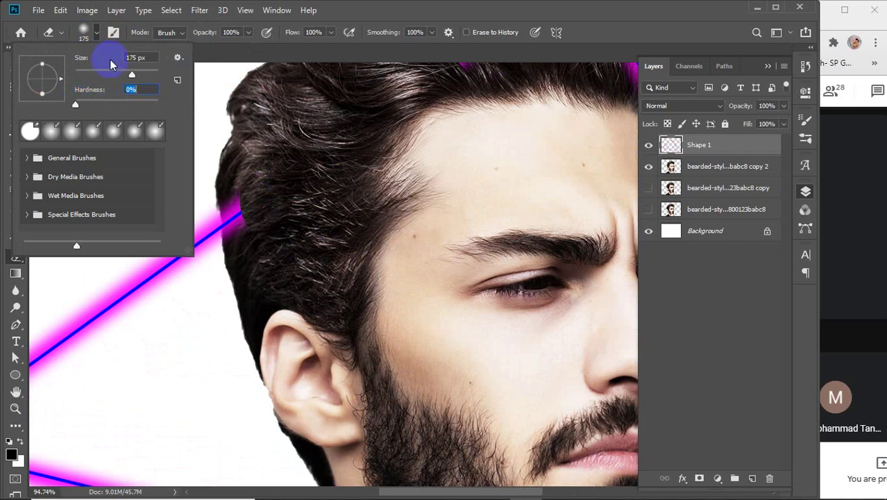
{"action": "left_click", "coordinate": [98, 35]}
{"action": "left_click", "coordinate": [259, 211]}
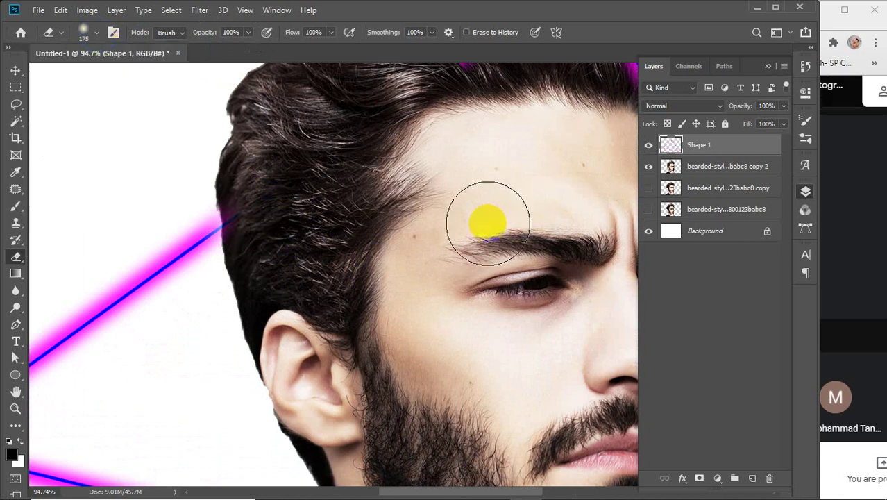
Undo the eraser strokes and the merge of the two triangle layers
{"action": "key", "text": "ctrl+z"}
{"action": "key", "text": "ctrl+z"}
{"action": "key", "text": "ctrl+z"}
{"action": "key", "text": "ctrl+z"}
{"action": "key", "text": "ctrl+z"}
{"action": "key", "text": "ctrl+z"}
{"action": "key", "text": "ctrl+z"}
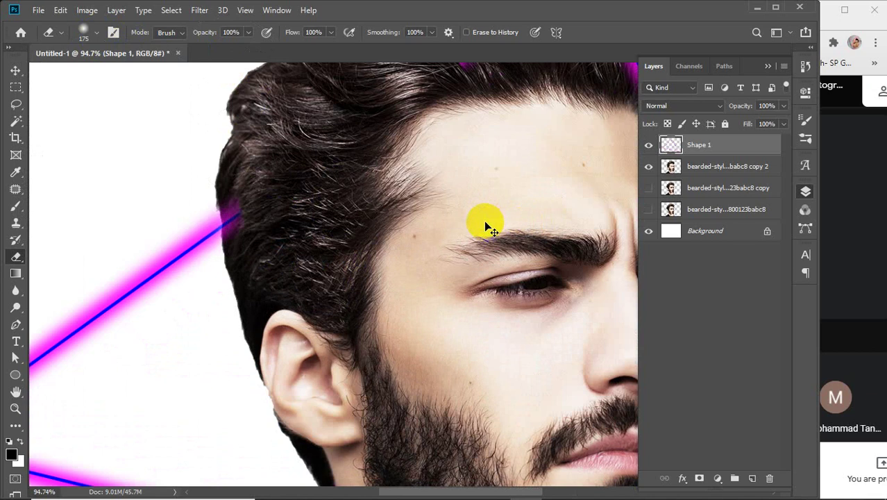
{"action": "key", "text": "ctrl+z"}
{"action": "key", "text": "ctrl+z"}
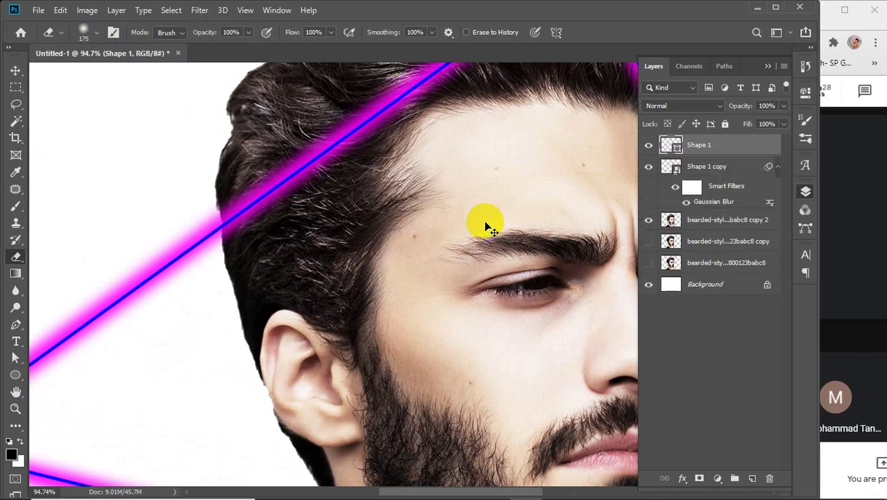
Delete the blurred Shape 1 copy layer and switch to the Move tool
{"action": "left_click", "coordinate": [712, 174]}
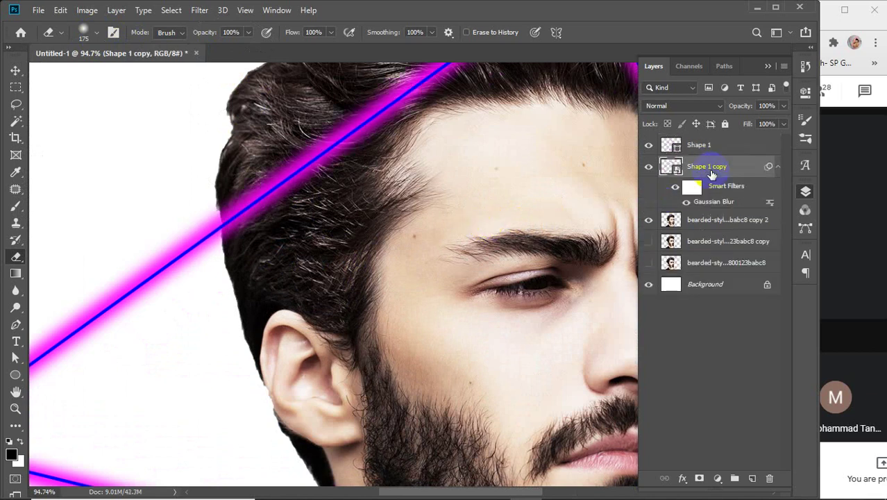
{"action": "key", "text": "Delete"}
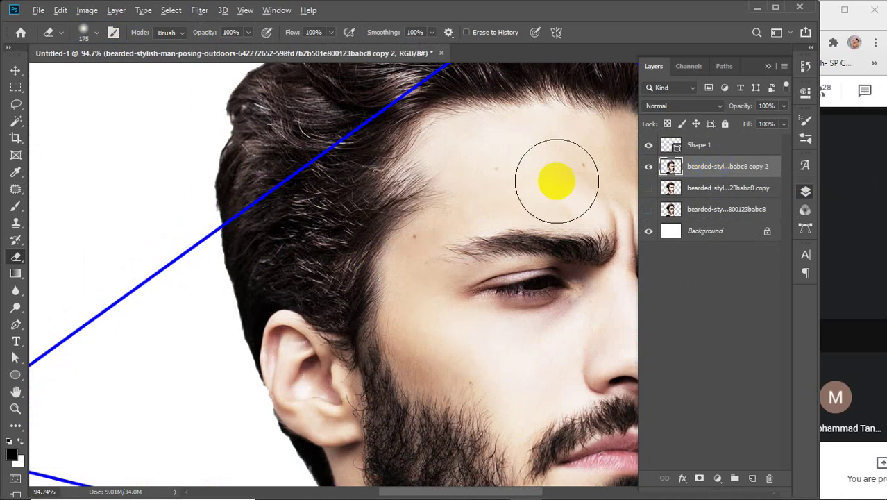
{"action": "scroll", "coordinate": [528, 182], "scroll_direction": "down", "scroll_amount": 3}
{"action": "key", "text": "v"}
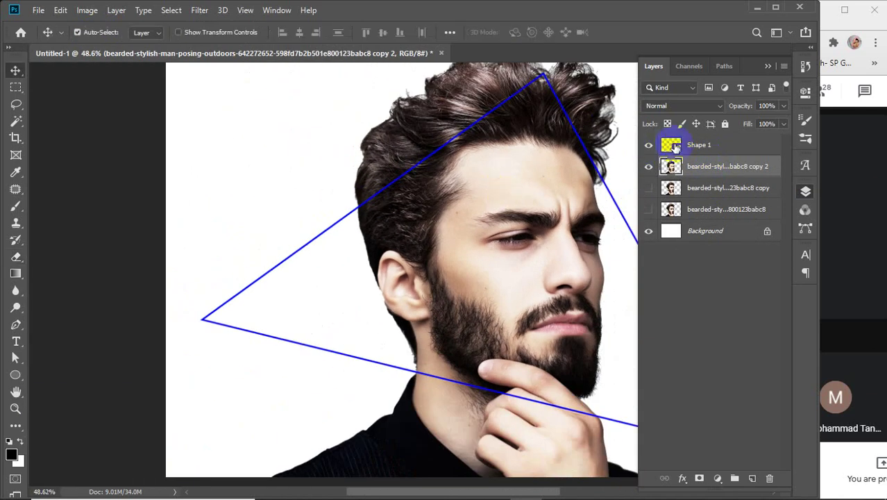
Add an Outer Glow layer style to the Shape 1 triangle
{"action": "left_click", "coordinate": [703, 143]}
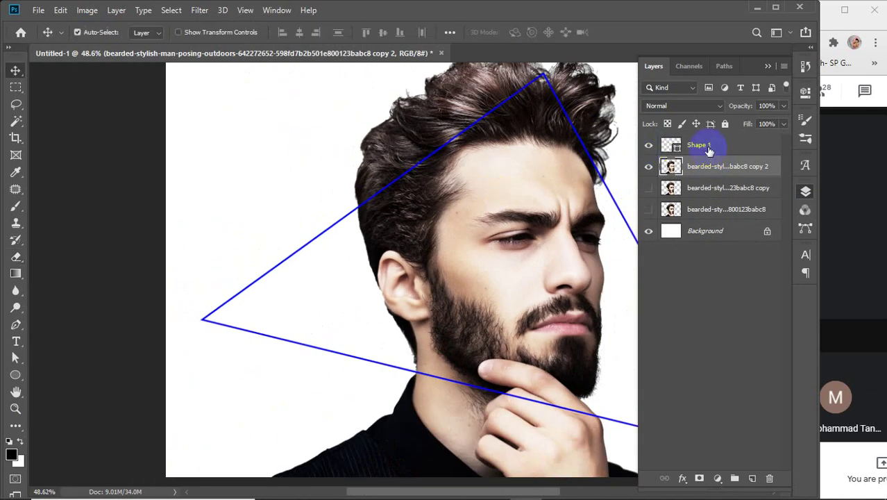
{"action": "double_click", "coordinate": [745, 155]}
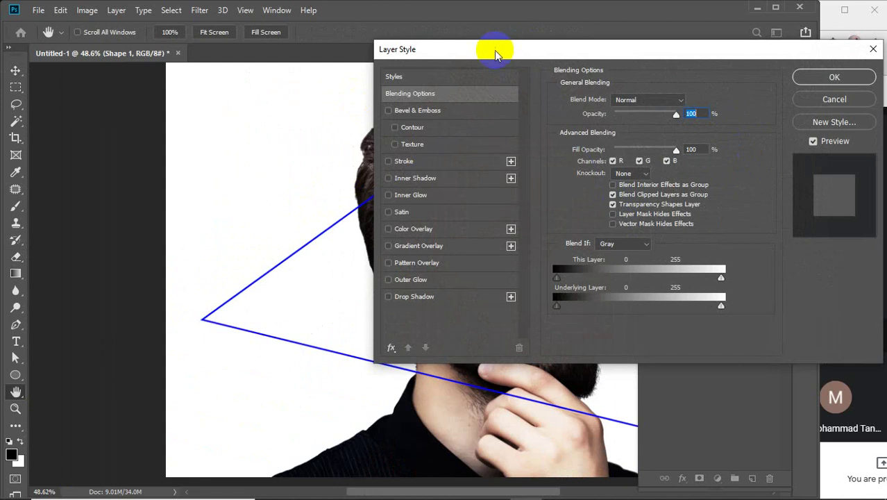
{"action": "left_click_drag", "start_coordinate": [501, 50], "coordinate": [760, 56]}
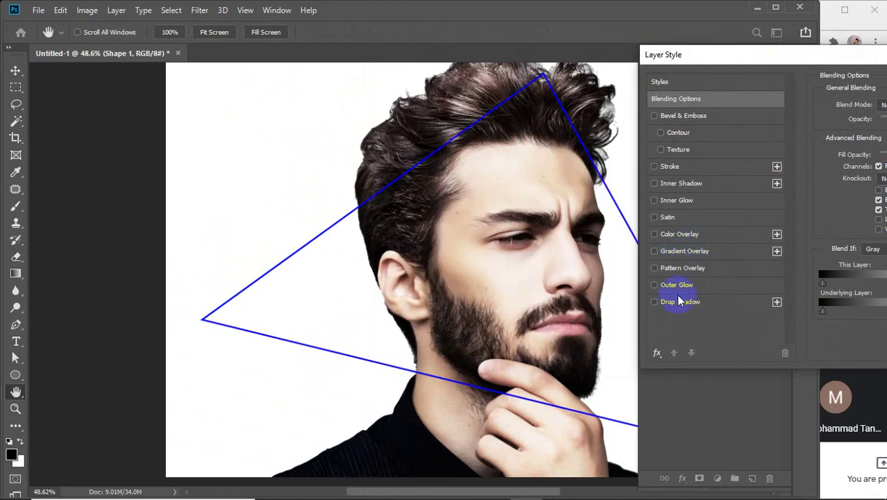
{"action": "left_click", "coordinate": [671, 288]}
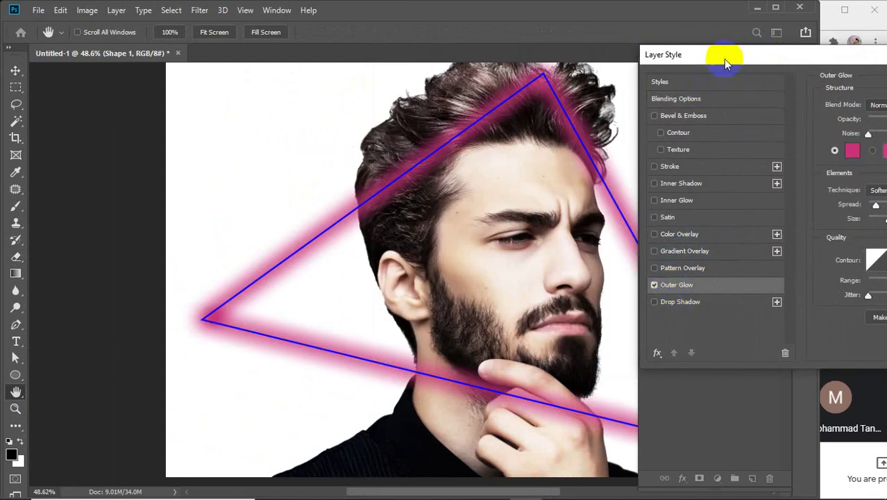
{"action": "left_click_drag", "start_coordinate": [725, 55], "coordinate": [568, 61]}
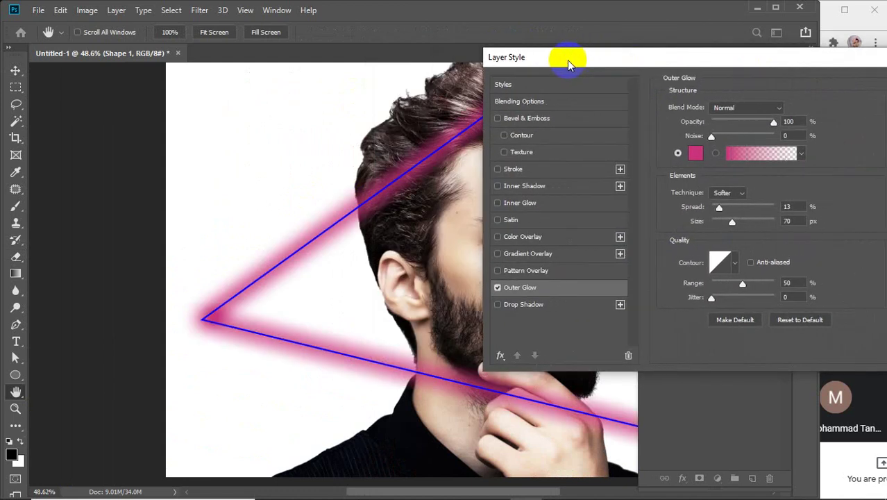
Change the outer glow colour to a bright hot pink and apply the layer style
{"action": "left_click", "coordinate": [696, 155]}
{"action": "left_click_drag", "start_coordinate": [666, 131], "coordinate": [620, 66]}
{"action": "left_click", "coordinate": [730, 100]}
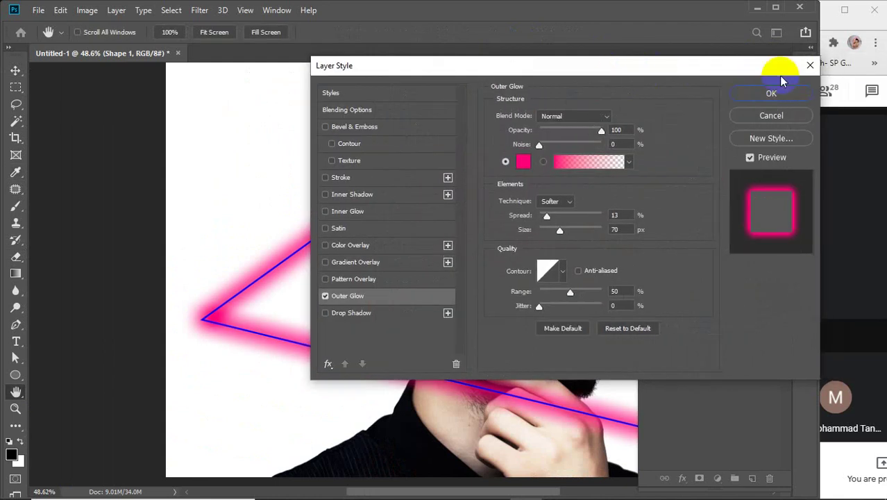
{"action": "left_click", "coordinate": [769, 90]}
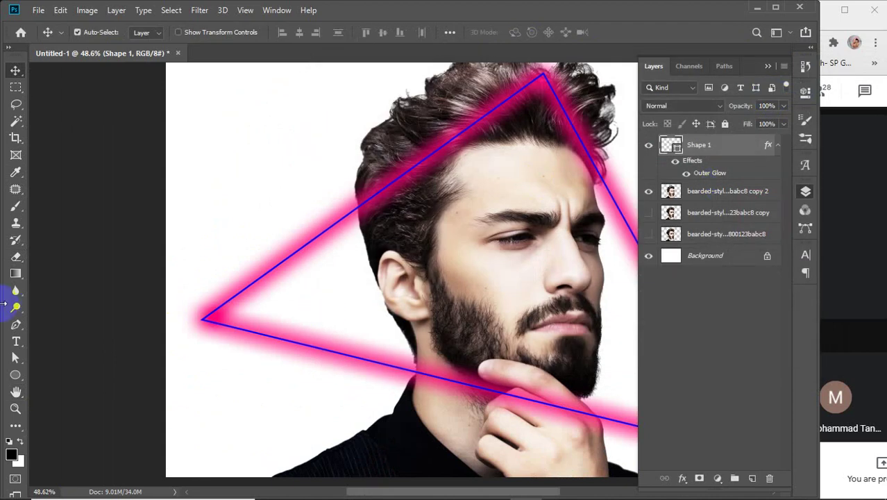
Rasterize the Shape 1 layer so that the Eraser tool can work on it
{"action": "left_click", "coordinate": [16, 256]}
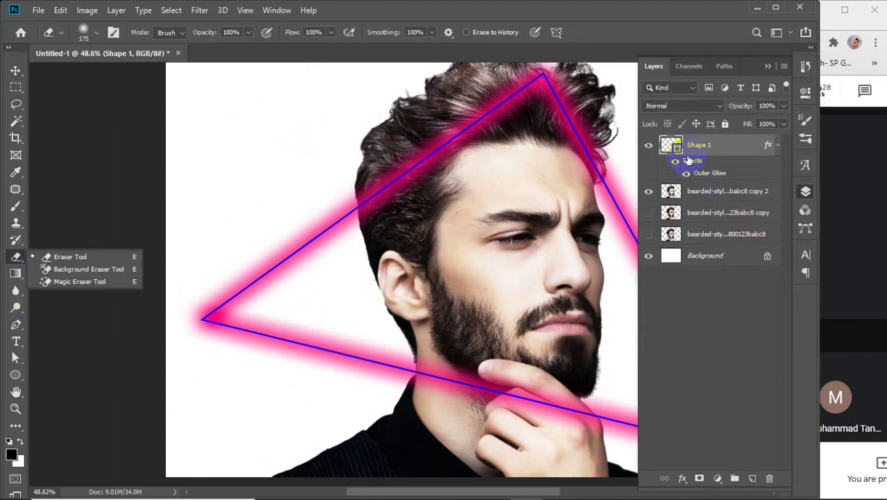
{"action": "left_click", "coordinate": [720, 147]}
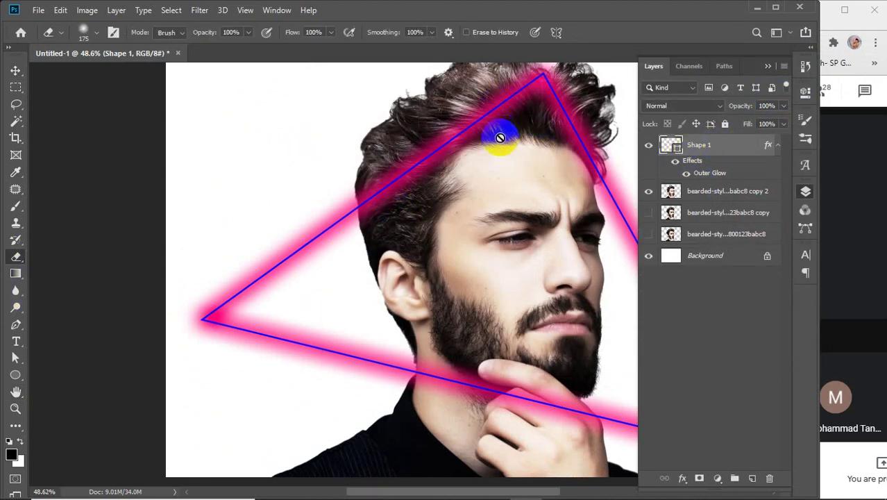
{"action": "right_click", "coordinate": [732, 145]}
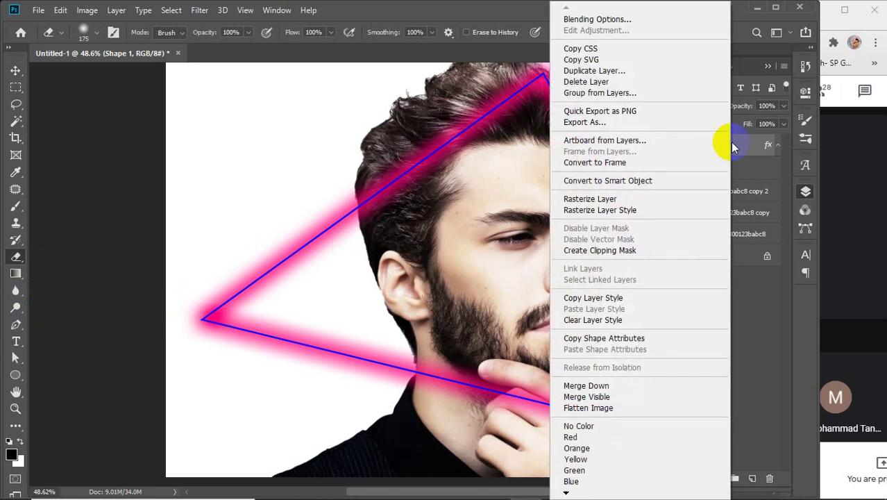
{"action": "left_click", "coordinate": [603, 203]}
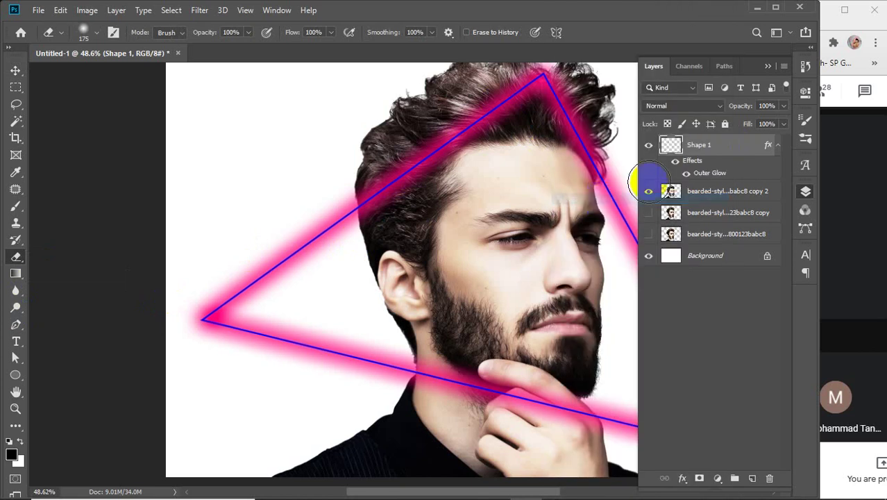
Try erasing part of the glowing triangle edge over the hair and undo the eraser strokes
{"action": "mouse_move", "coordinate": [432, 141]}
{"action": "left_mouse_down"}
{"action": "mouse_move", "coordinate": [434, 195]}
{"action": "mouse_move", "coordinate": [412, 163]}
{"action": "mouse_move", "coordinate": [423, 173]}
{"action": "mouse_move", "coordinate": [415, 200]}
{"action": "mouse_move", "coordinate": [410, 173]}
{"action": "mouse_move", "coordinate": [422, 227]}
{"action": "mouse_move", "coordinate": [393, 183]}
{"action": "mouse_move", "coordinate": [414, 267]}
{"action": "mouse_move", "coordinate": [412, 196]}
{"action": "mouse_move", "coordinate": [432, 183]}
{"action": "left_mouse_up"}
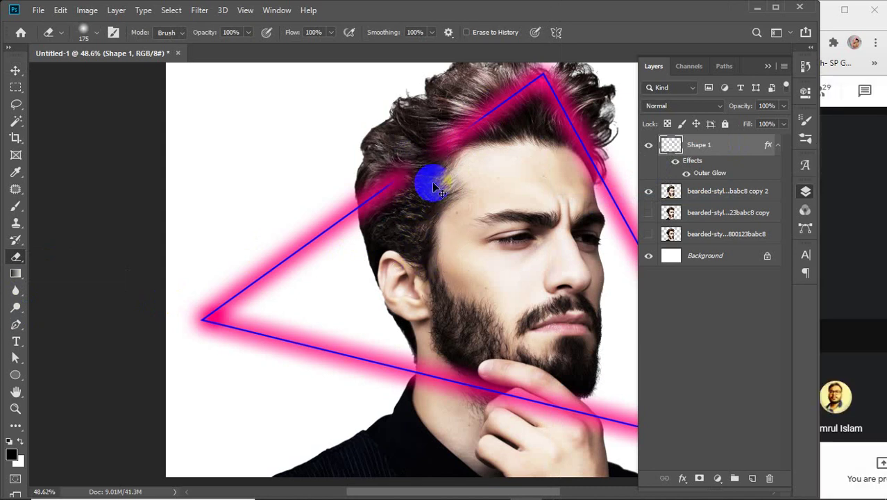
{"action": "key", "text": "ctrl+z"}
{"action": "key", "text": "ctrl+z"}
{"action": "key", "text": "ctrl+z"}
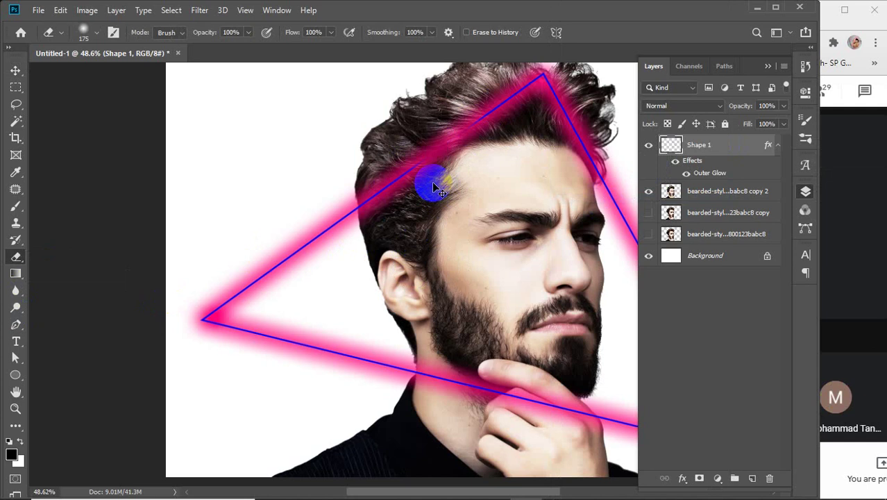
{"action": "key", "text": "ctrl+z"}
Duplicate the visible cut-out man layer (copy 2) and move the duplicate above the Shape 1 layer
{"action": "left_click", "coordinate": [699, 195]}
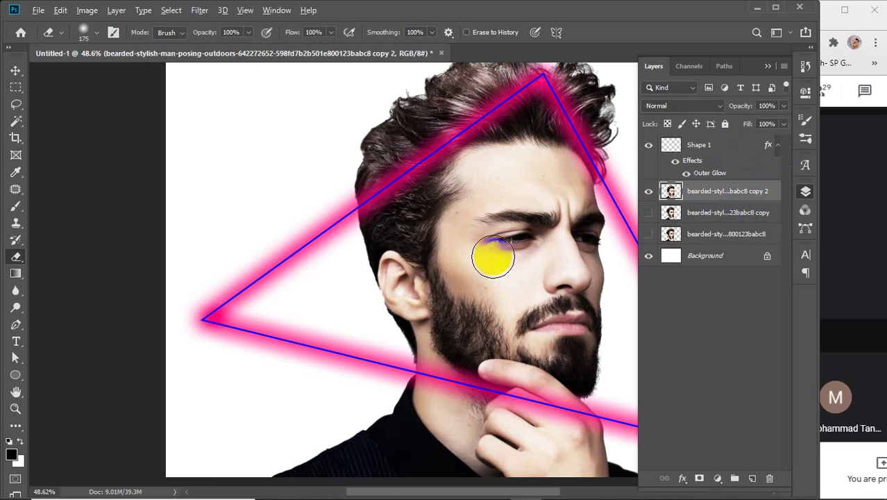
{"action": "scroll", "coordinate": [492, 256], "scroll_direction": "down", "scroll_amount": 1}
{"action": "left_click_drag", "start_coordinate": [540, 239], "coordinate": [465, 286]}
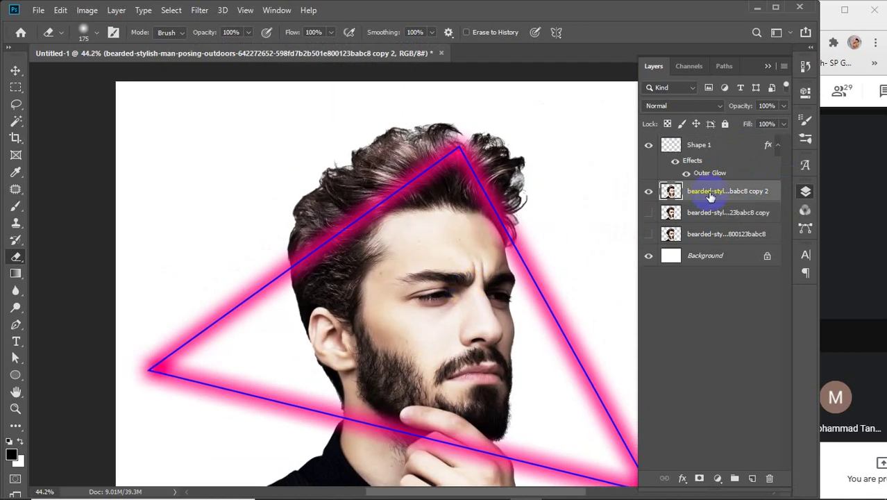
{"action": "key", "text": "ctrl+j"}
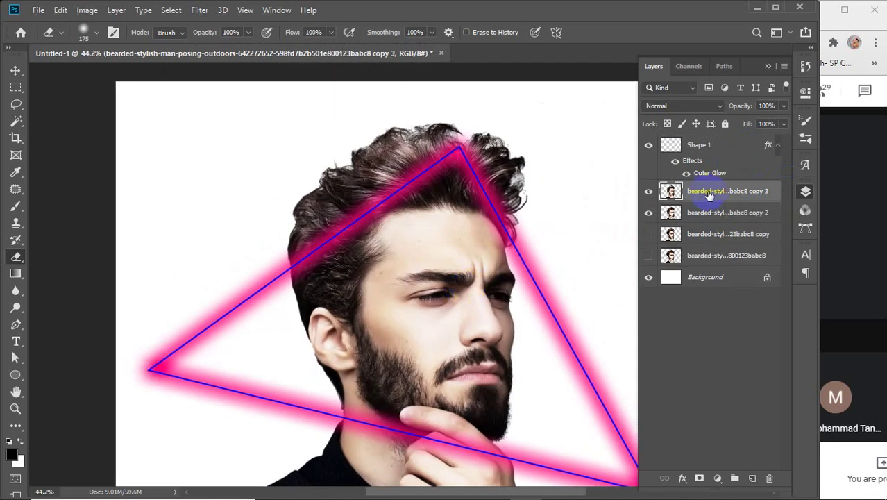
{"action": "left_click_drag", "start_coordinate": [709, 195], "coordinate": [700, 139]}
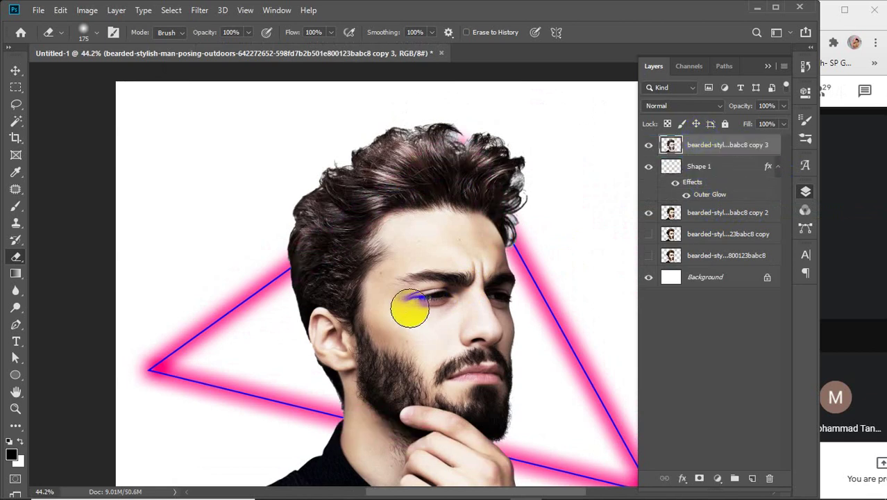
Enlarge the soft eraser to 700 px and erase the collar, neck and hand area of the top man layer to reveal the triangle's lower edge
{"action": "scroll", "coordinate": [495, 208], "scroll_direction": "down", "scroll_amount": 2}
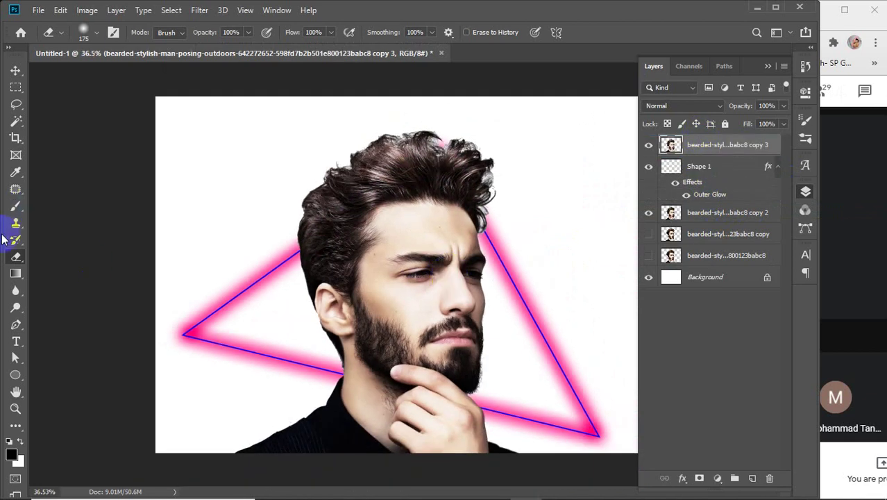
{"action": "right_click", "coordinate": [16, 256]}
{"action": "key", "text": "bracketright"}
{"action": "key", "text": "bracketright"}
{"action": "key", "text": "bracketright"}
{"action": "key", "text": "bracketright"}
{"action": "key", "text": "bracketright"}
{"action": "key", "text": "bracketright"}
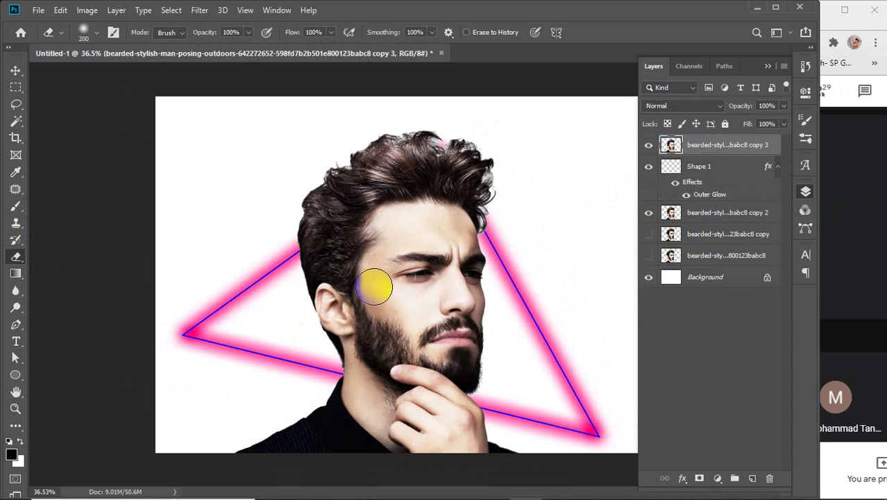
{"action": "key", "text": "bracketright"}
{"action": "key", "text": "bracketright"}
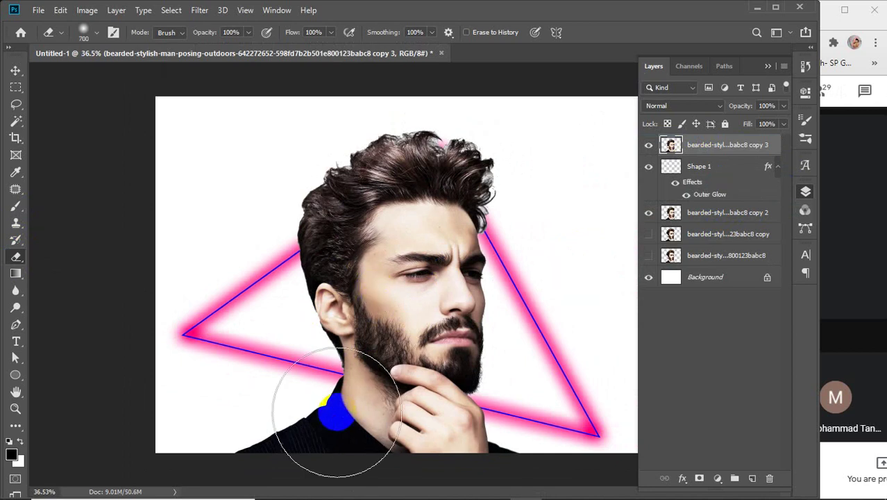
{"action": "mouse_move", "coordinate": [251, 445]}
{"action": "left_mouse_down"}
{"action": "mouse_move", "coordinate": [377, 438]}
{"action": "mouse_move", "coordinate": [456, 446]}
{"action": "mouse_move", "coordinate": [292, 459]}
{"action": "mouse_move", "coordinate": [532, 474]}
{"action": "mouse_move", "coordinate": [259, 453]}
{"action": "mouse_move", "coordinate": [260, 442]}
{"action": "mouse_move", "coordinate": [415, 450]}
{"action": "mouse_move", "coordinate": [570, 487]}
{"action": "mouse_move", "coordinate": [227, 439]}
{"action": "mouse_move", "coordinate": [306, 429]}
{"action": "mouse_move", "coordinate": [466, 444]}
{"action": "mouse_move", "coordinate": [418, 459]}
{"action": "mouse_move", "coordinate": [225, 440]}
{"action": "mouse_move", "coordinate": [425, 433]}
{"action": "mouse_move", "coordinate": [531, 469]}
{"action": "mouse_move", "coordinate": [288, 454]}
{"action": "mouse_move", "coordinate": [240, 436]}
{"action": "mouse_move", "coordinate": [399, 435]}
{"action": "mouse_move", "coordinate": [602, 463]}
{"action": "mouse_move", "coordinate": [373, 457]}
{"action": "mouse_move", "coordinate": [338, 444]}
{"action": "mouse_move", "coordinate": [296, 402]}
{"action": "mouse_move", "coordinate": [599, 498]}
{"action": "mouse_move", "coordinate": [283, 406]}
{"action": "mouse_move", "coordinate": [292, 397]}
{"action": "mouse_move", "coordinate": [567, 461]}
{"action": "mouse_move", "coordinate": [418, 457]}
{"action": "mouse_move", "coordinate": [330, 416]}
{"action": "mouse_move", "coordinate": [564, 463]}
{"action": "mouse_move", "coordinate": [278, 449]}
{"action": "mouse_move", "coordinate": [515, 444]}
{"action": "mouse_move", "coordinate": [330, 402]}
{"action": "mouse_move", "coordinate": [559, 469]}
{"action": "mouse_move", "coordinate": [490, 456]}
{"action": "mouse_move", "coordinate": [427, 417]}
{"action": "left_mouse_up"}
{"action": "key", "text": "v"}
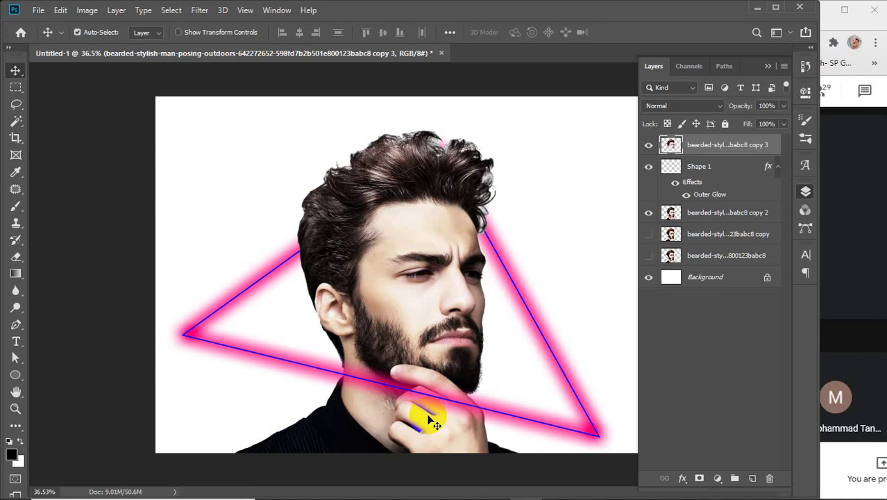
{"action": "left_click", "coordinate": [861, 367]}
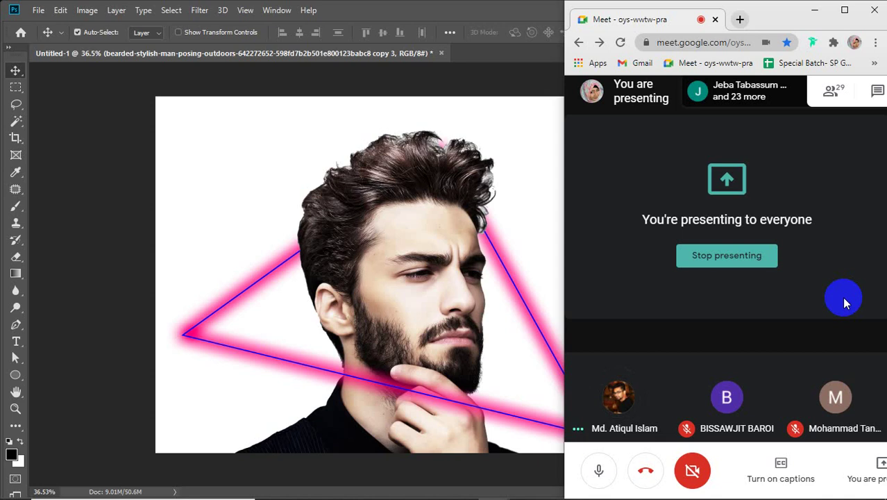
{"action": "left_click", "coordinate": [449, 330]}
{"action": "left_click", "coordinate": [434, 308]}
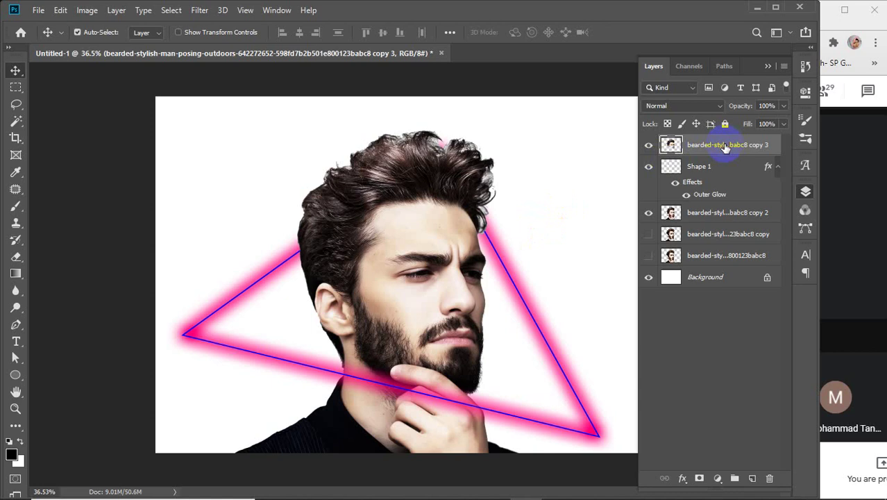
Delete the partly erased top man layer and the glowing Shape 1 layer
{"action": "key", "text": "Delete"}
{"action": "key", "text": "Delete"}
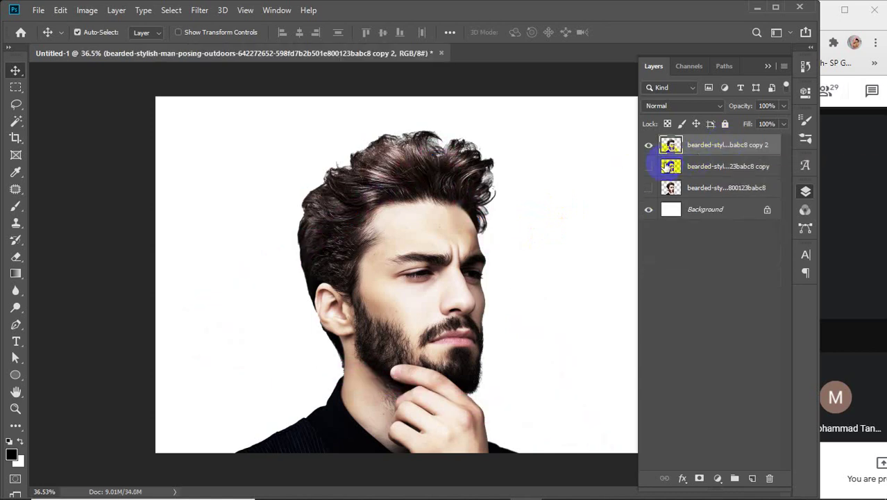
Make the two hidden bearded man layers visible and delete the copy 2 layer
{"action": "left_click", "coordinate": [649, 167]}
{"action": "left_click", "coordinate": [649, 188]}
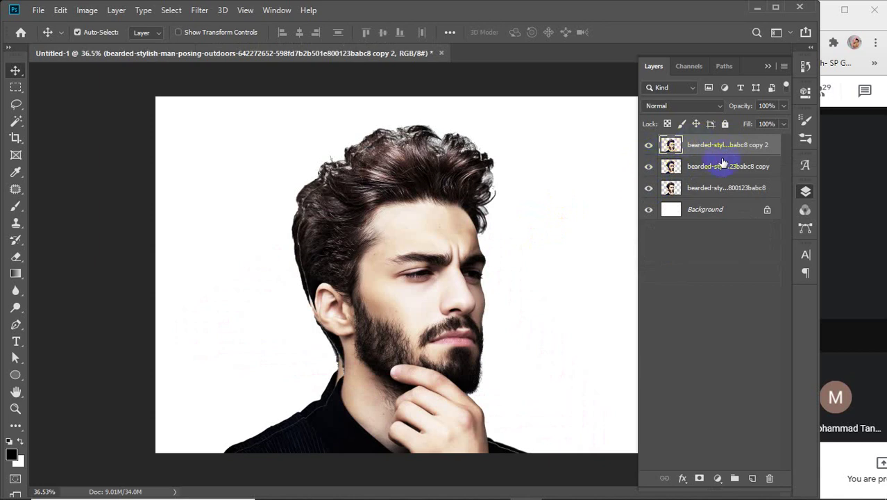
{"action": "key", "text": "Delete"}
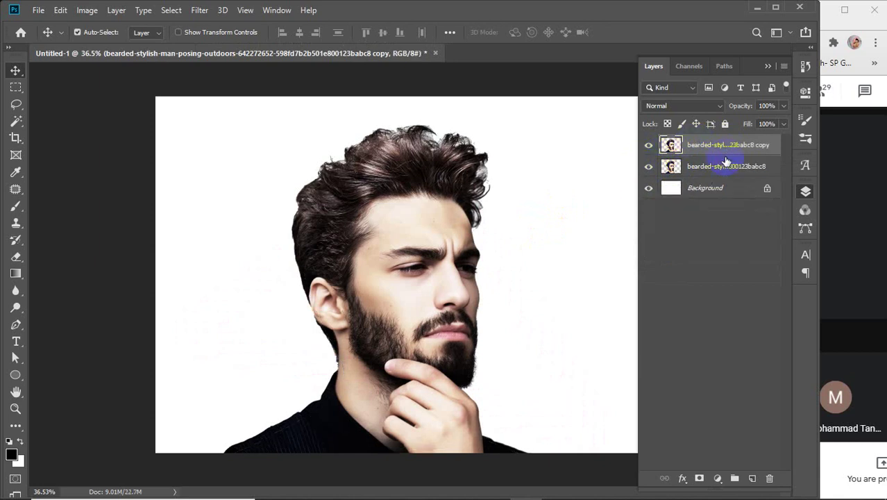
Compare the two remaining man layers by toggling their visibility, delete the copy layer, and check the cut-out without the Background
{"action": "left_click", "coordinate": [648, 169]}
{"action": "left_click", "coordinate": [649, 167]}
{"action": "left_click", "coordinate": [649, 146]}
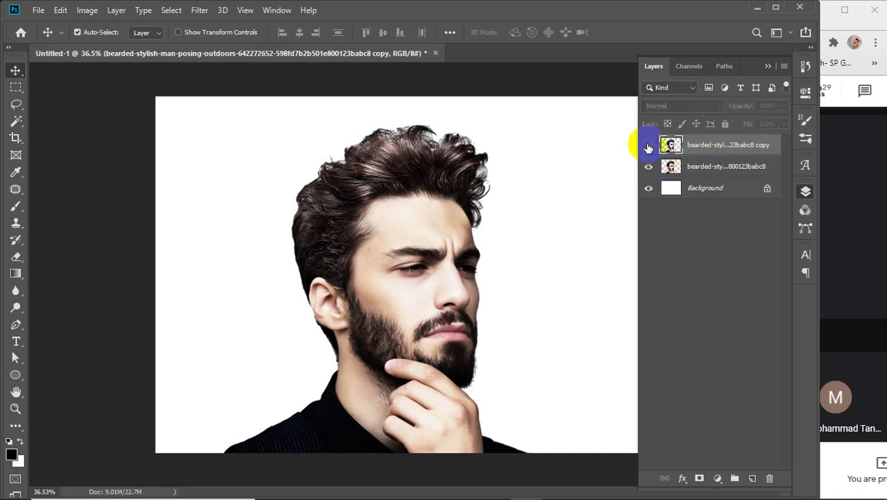
{"action": "left_click", "coordinate": [649, 146]}
{"action": "left_click", "coordinate": [650, 167]}
{"action": "left_click", "coordinate": [650, 169]}
{"action": "left_click", "coordinate": [697, 168]}
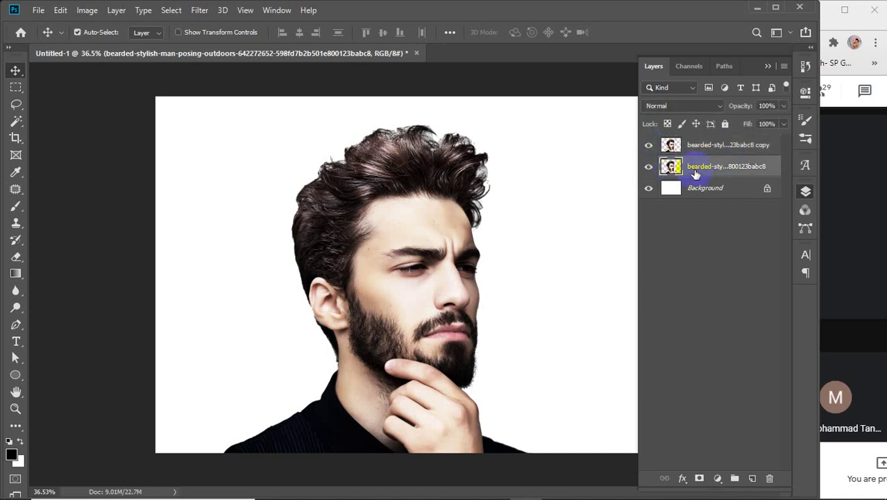
{"action": "left_click", "coordinate": [645, 144]}
{"action": "left_click", "coordinate": [719, 149]}
{"action": "key", "text": "Delete"}
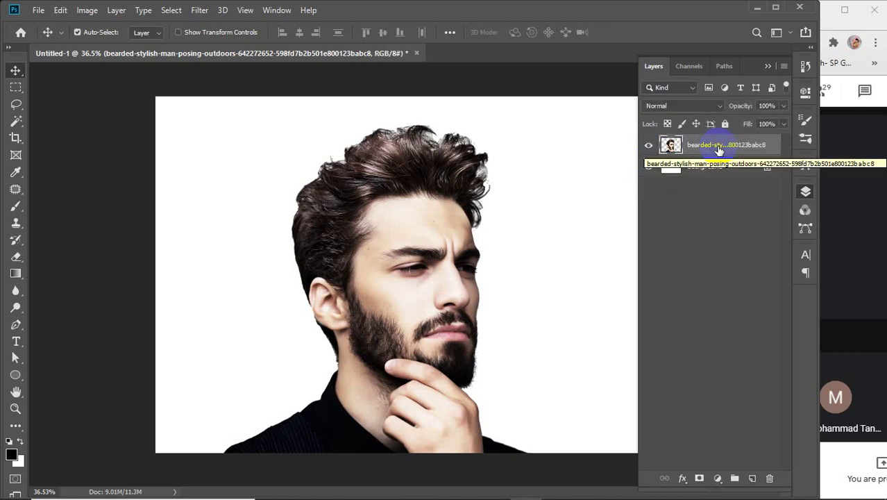
{"action": "left_click", "coordinate": [649, 166]}
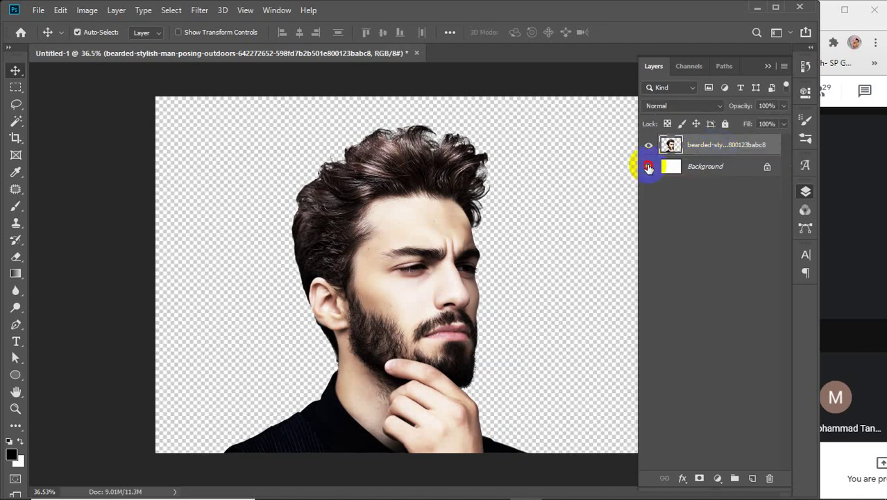
{"action": "left_click", "coordinate": [648, 167]}
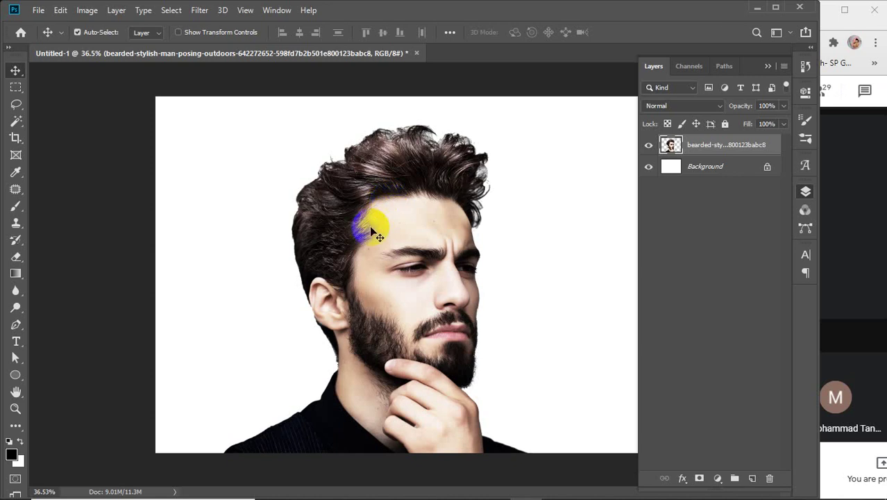
Switch to Notepad and change the class start time in the notice to 4.10pm
{"action": "mouse_move", "coordinate": [774, 489]}
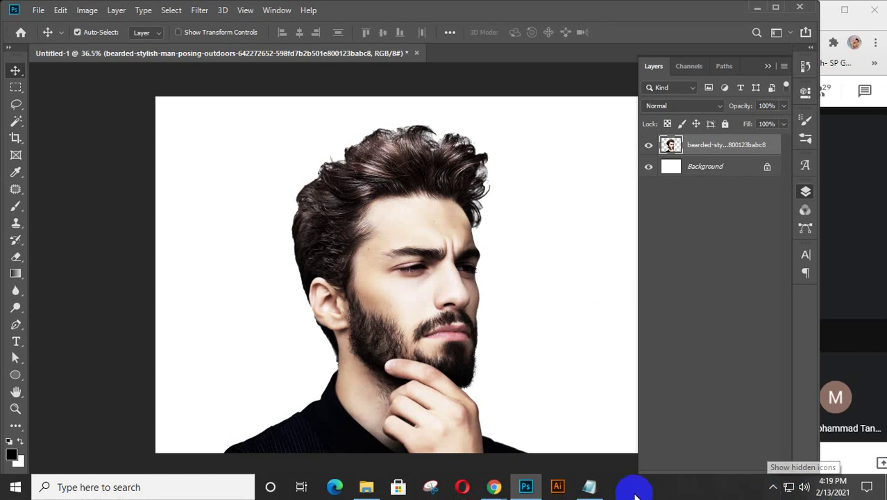
{"action": "left_click", "coordinate": [590, 484]}
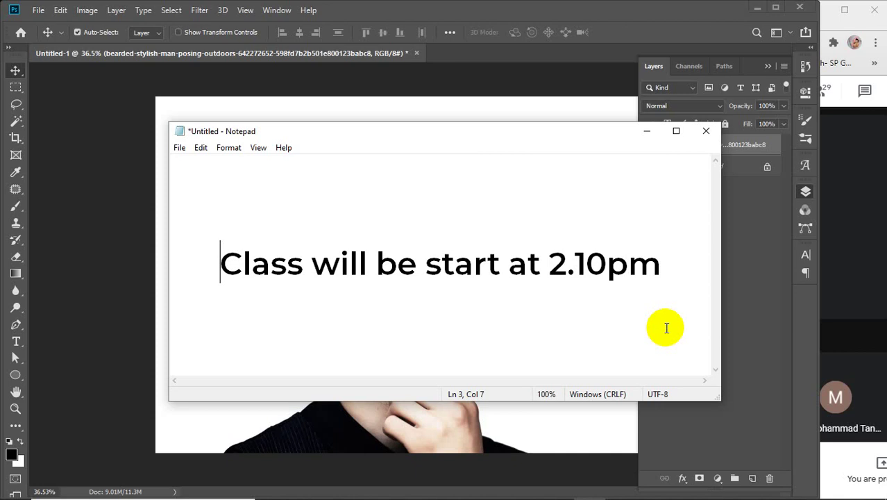
{"action": "double_click", "coordinate": [556, 266]}
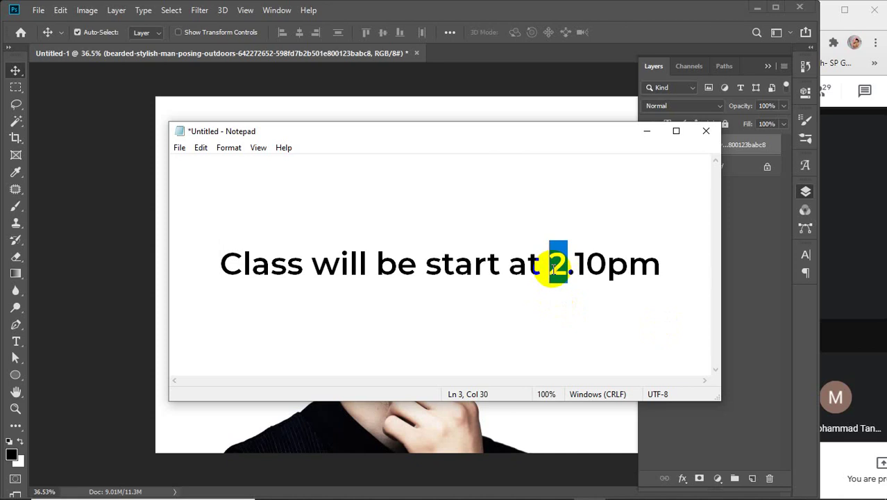
{"action": "type", "text": "4"}
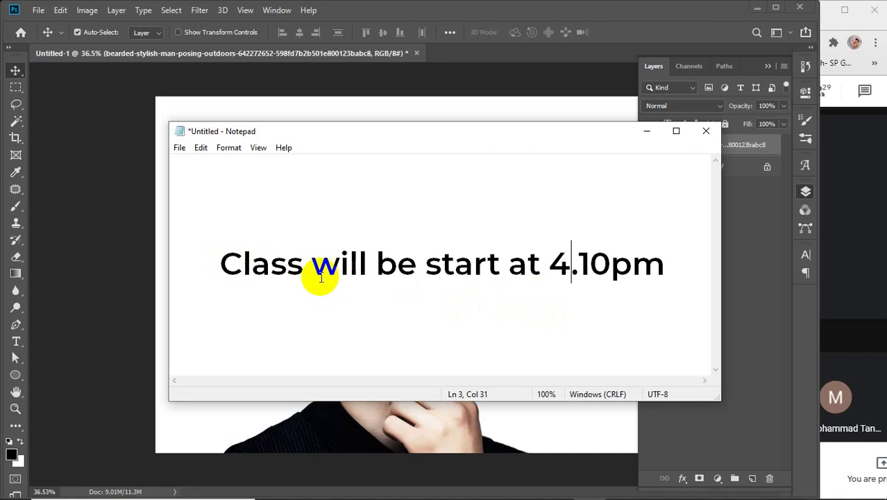
Add the line "Asar prayer 10min break." above the class start notice and indent it to sit centred over that line
{"action": "left_click", "coordinate": [217, 237]}
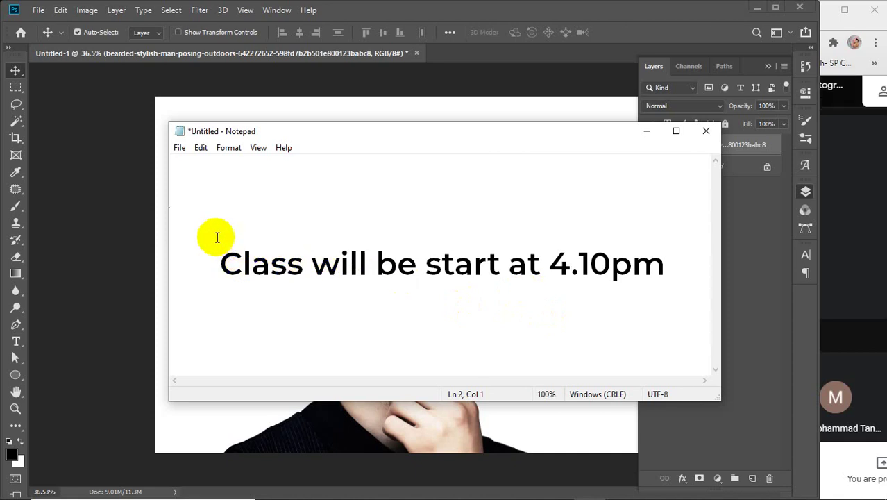
{"action": "type", "text": "Asar "}
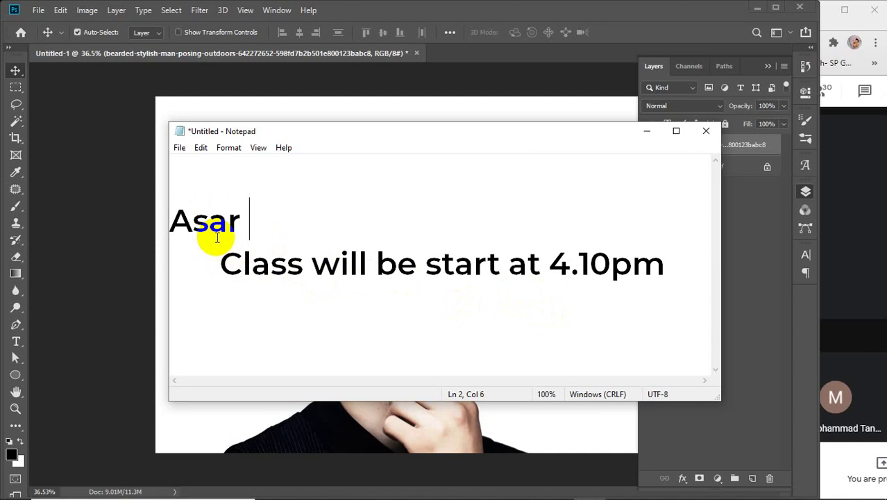
{"action": "type", "text": "pray"}
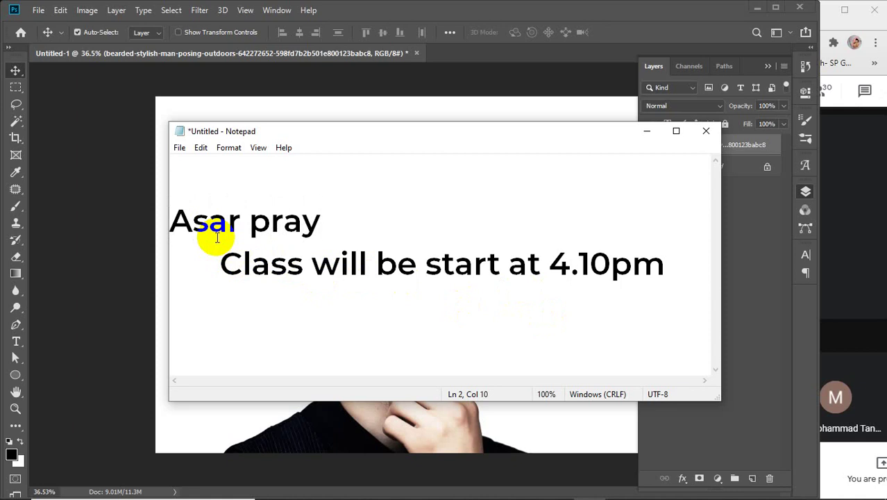
{"action": "type", "text": "er"}
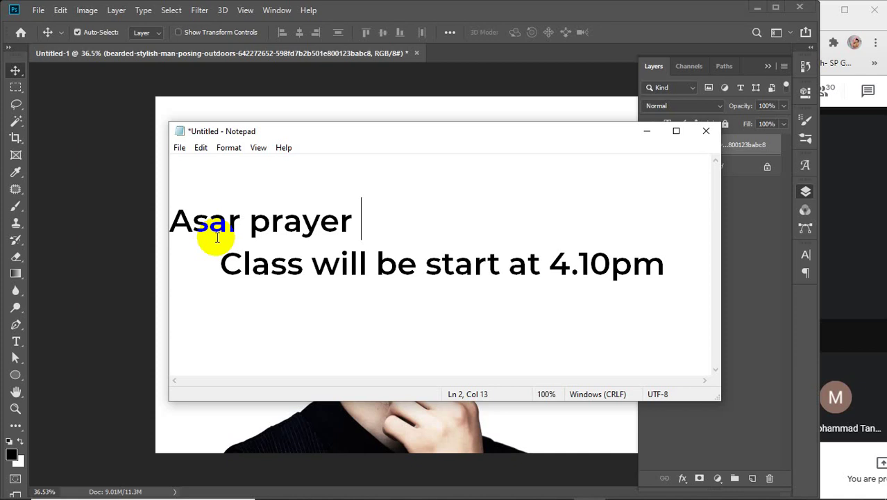
{"action": "type", "text": "10"}
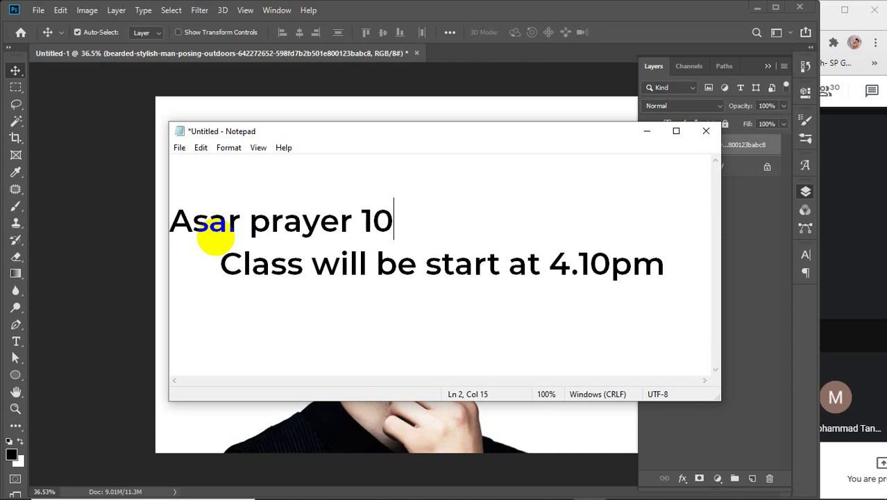
{"action": "type", "text": "min brea"}
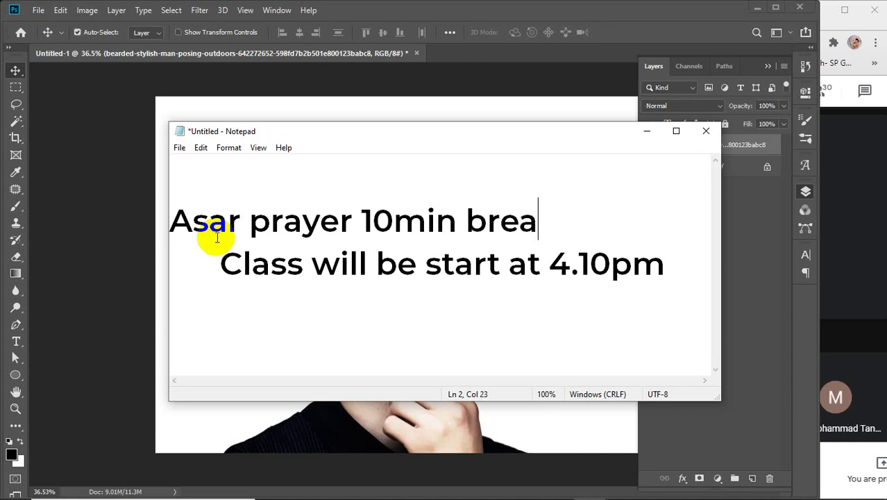
{"action": "type", "text": "k."}
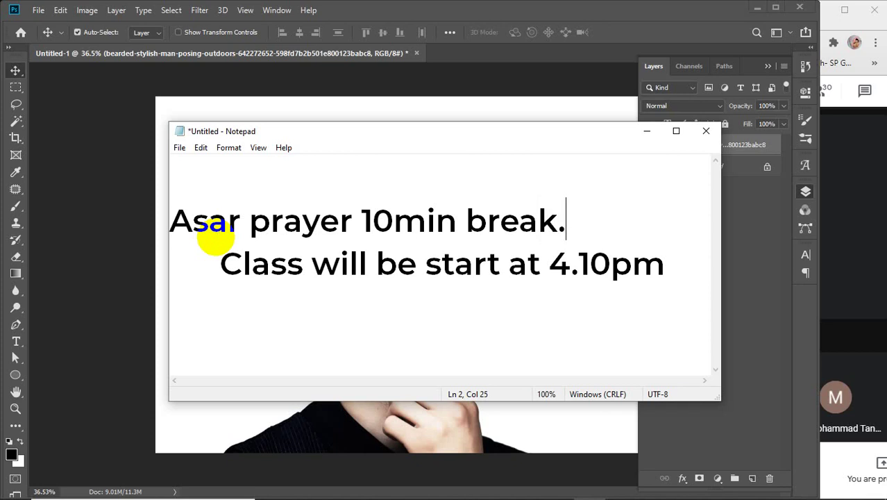
{"action": "left_click", "coordinate": [177, 230]}
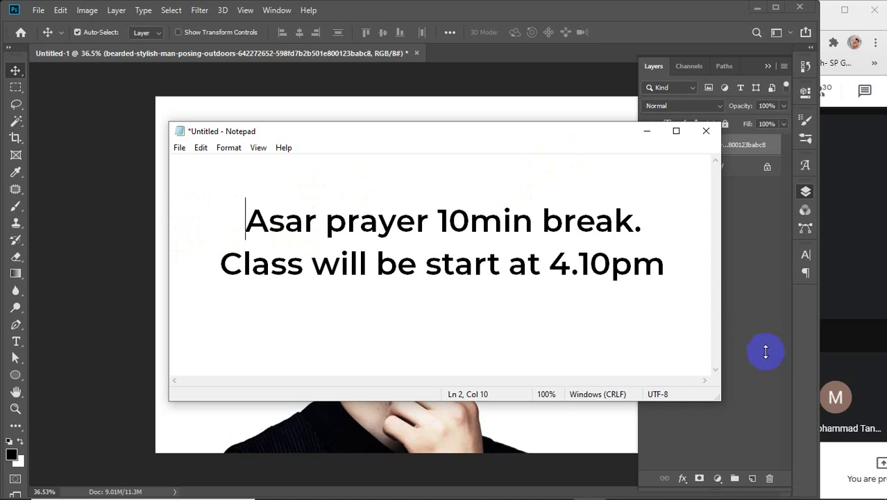
{"action": "mouse_move", "coordinate": [857, 494]}
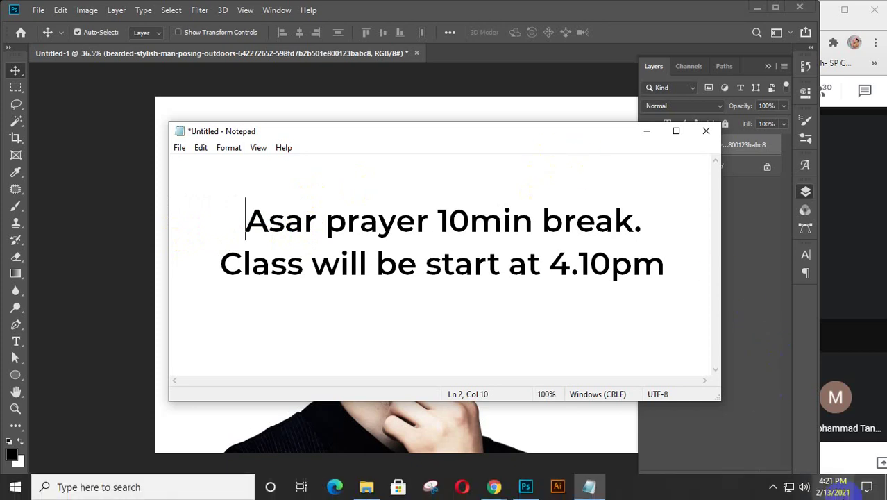
{"action": "left_click", "coordinate": [773, 487]}
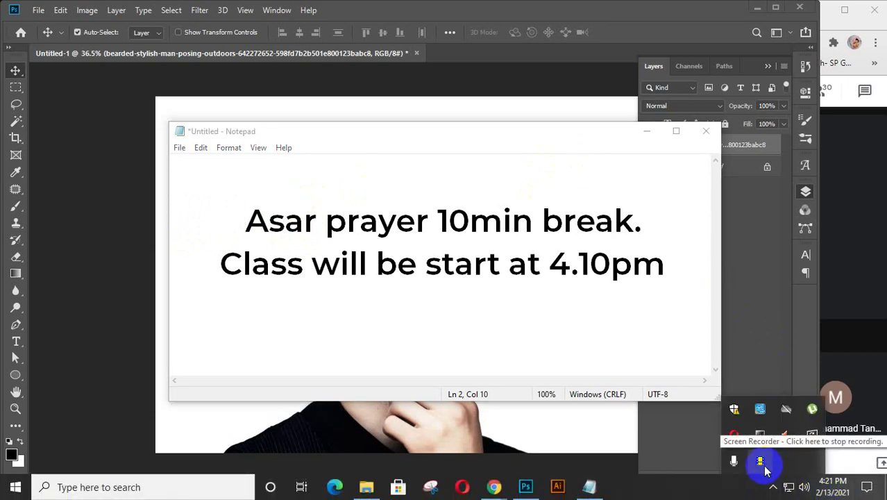
{"action": "left_click", "coordinate": [760, 460]}
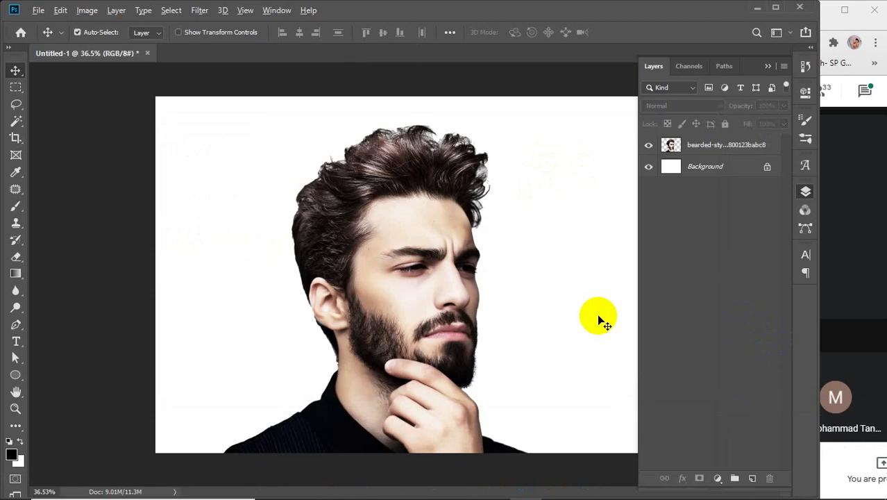
Select the bearded man layer in Photoshop and hide it, leaving only the white Background visible
{"action": "scroll", "coordinate": [603, 321], "scroll_direction": "down", "scroll_amount": 1}
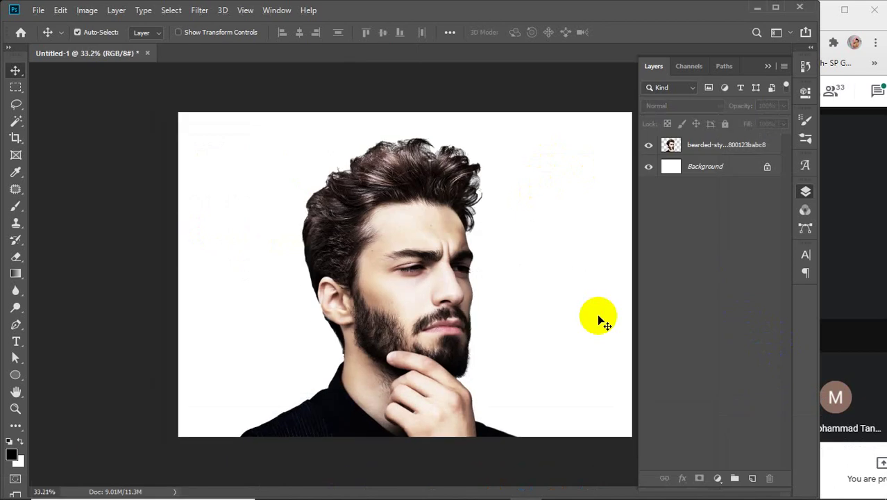
{"action": "left_click", "coordinate": [463, 255]}
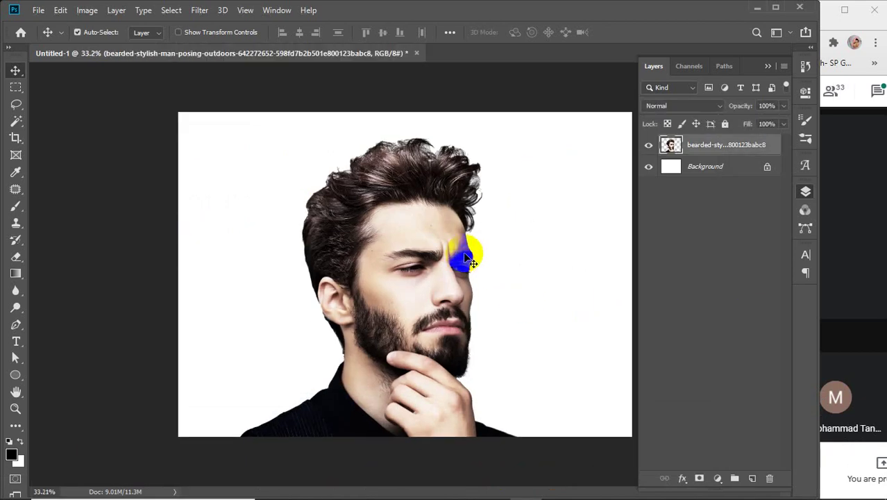
{"action": "left_click", "coordinate": [648, 145]}
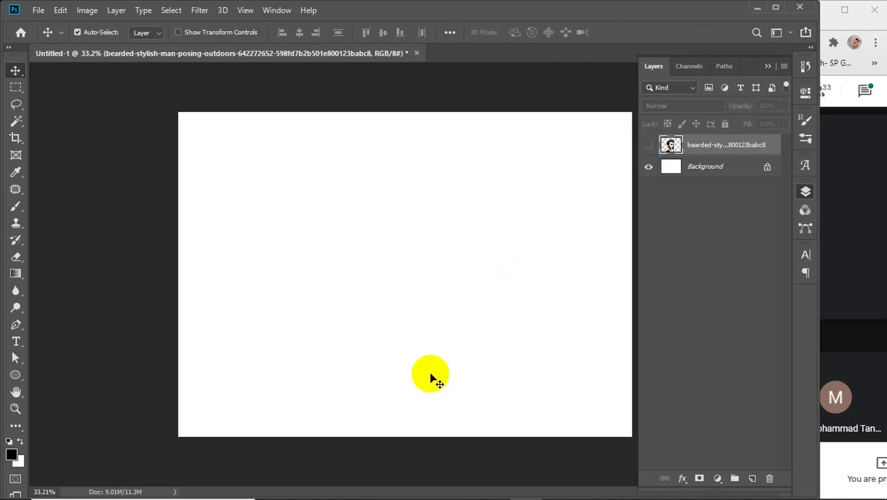
Switch to Chrome, widen its window, search Google for "orange" in a new tab, and dismiss the downloads bar
{"action": "mouse_move", "coordinate": [505, 490]}
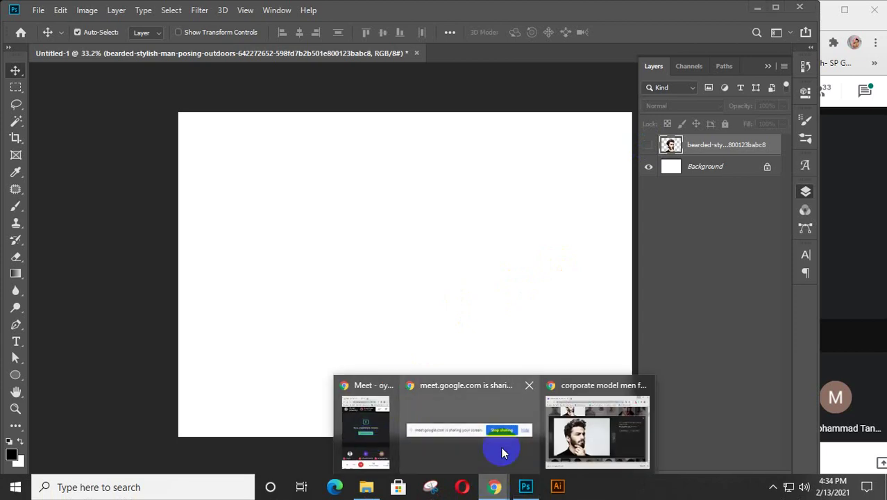
{"action": "left_click", "coordinate": [625, 427]}
{"action": "left_click", "coordinate": [177, 19]}
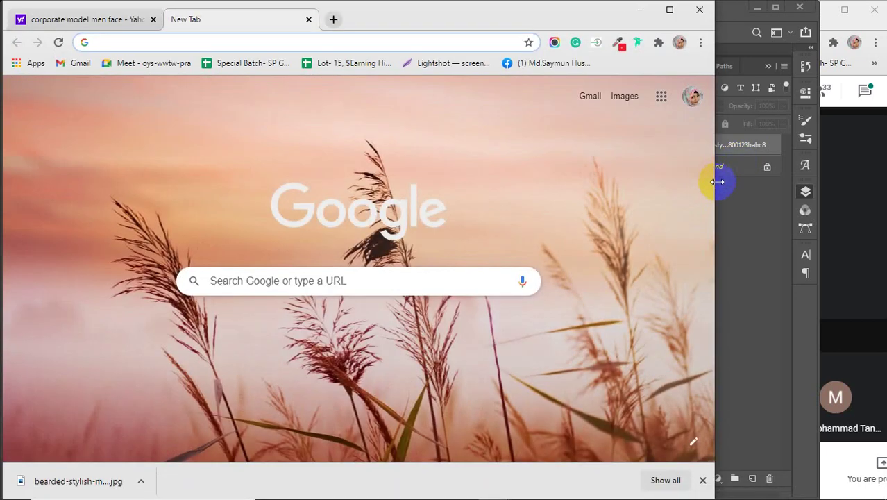
{"action": "left_click_drag", "start_coordinate": [718, 181], "coordinate": [801, 186]}
{"action": "left_click", "coordinate": [190, 39]}
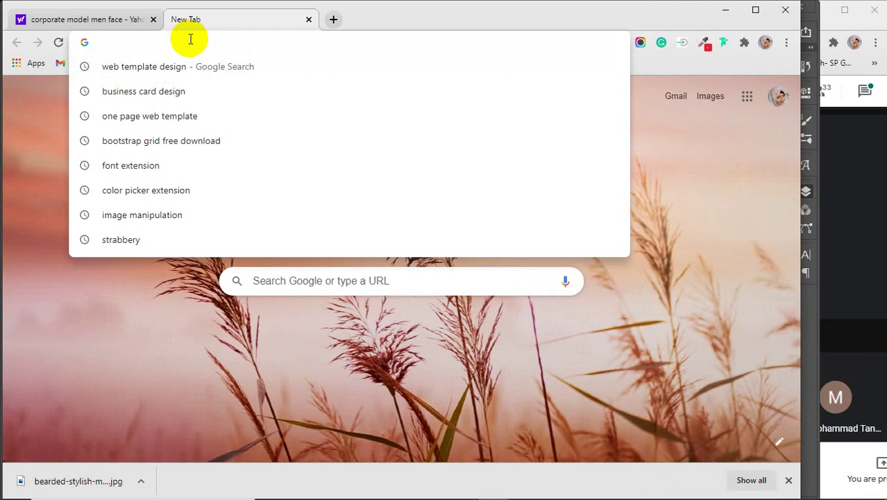
{"action": "type", "text": "orange"}
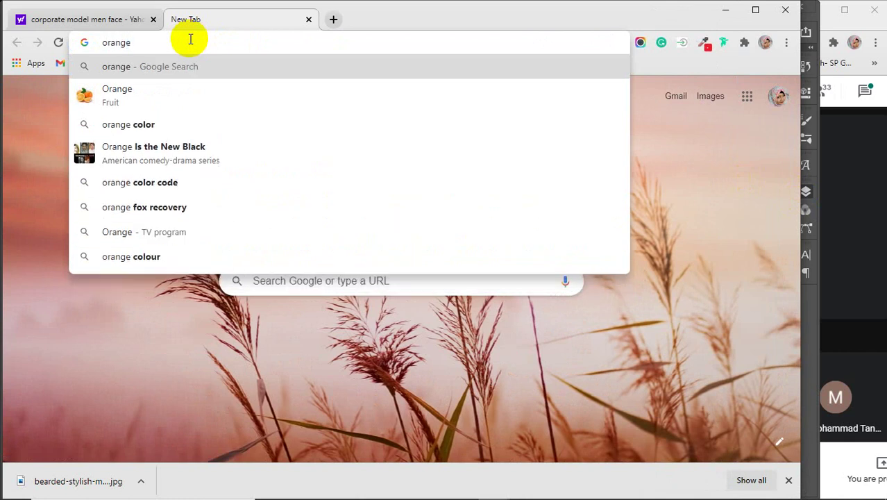
{"action": "key", "text": "Return"}
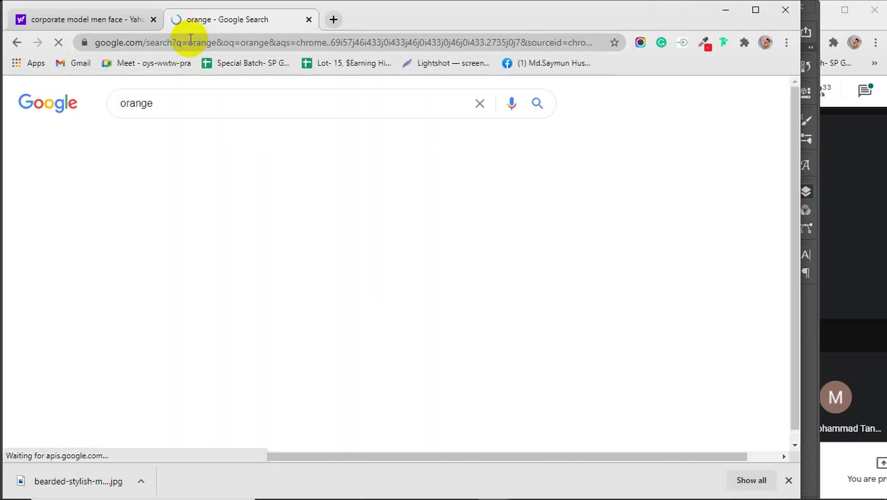
{"action": "left_click", "coordinate": [788, 480]}
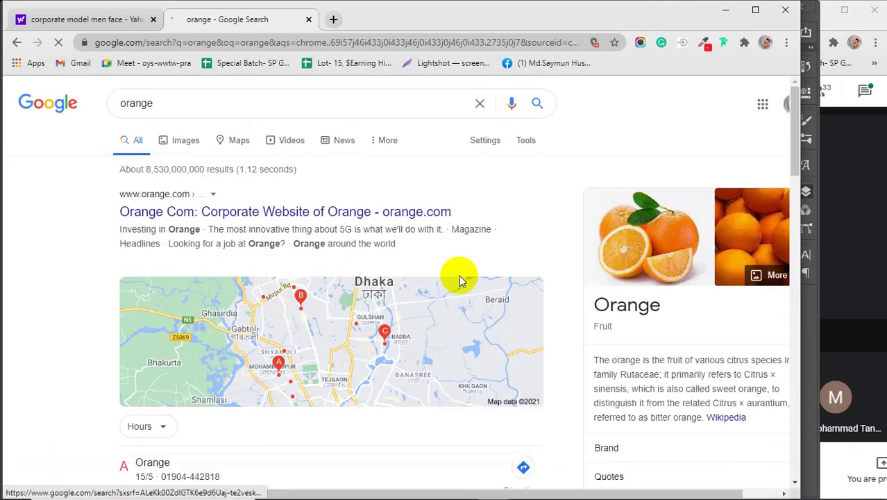
Browse the image results for orange and preview the whole orange with a leaf from italianfoodexcellence.com
{"action": "left_click", "coordinate": [190, 142]}
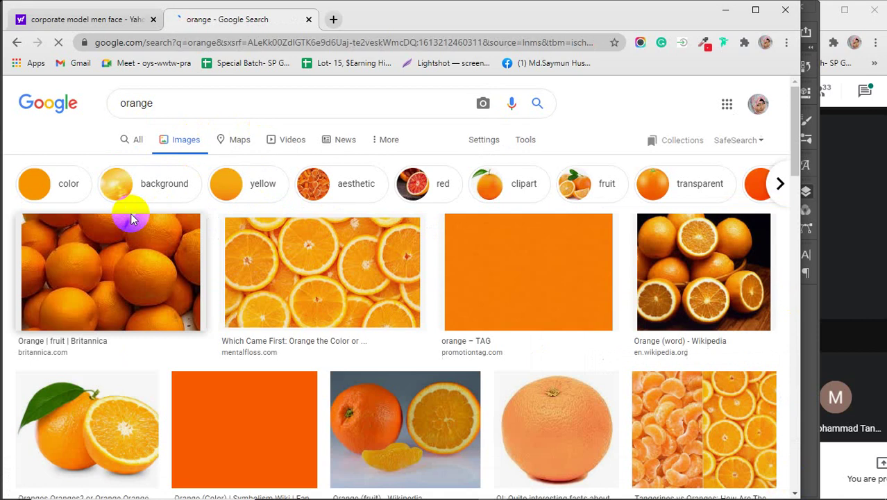
{"action": "scroll", "coordinate": [189, 283], "scroll_direction": "down", "scroll_amount": 3}
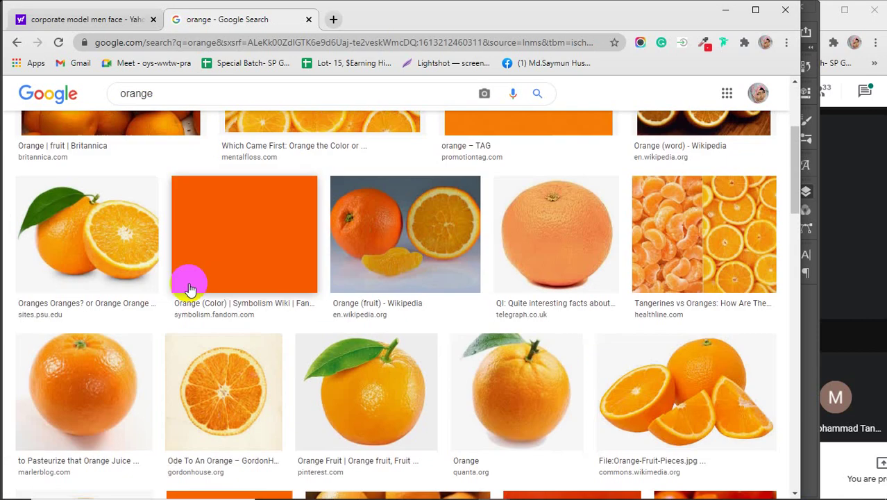
{"action": "scroll", "coordinate": [189, 287], "scroll_direction": "down", "scroll_amount": 6}
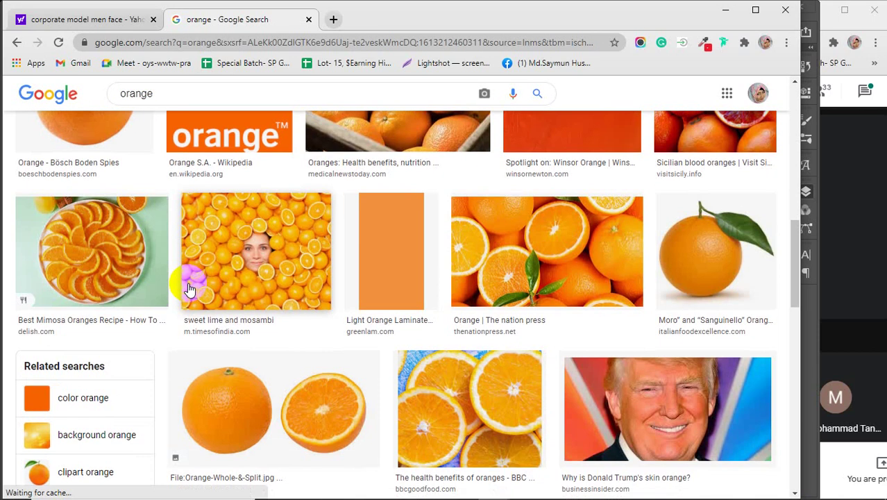
{"action": "left_click", "coordinate": [716, 259]}
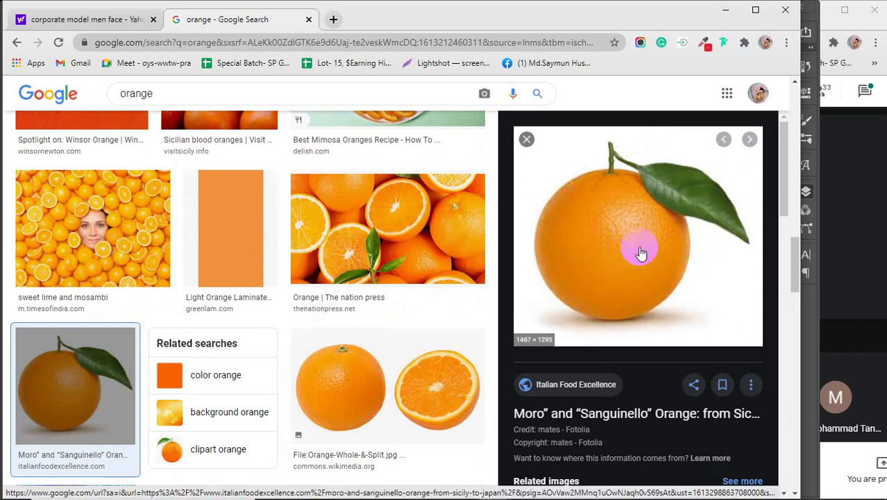
Try to save the previewed Italian Food Excellence orange photo to the Desktop as Fotolia_11313277_M in JPEG format
{"action": "scroll", "coordinate": [639, 250], "scroll_direction": "down", "scroll_amount": 3}
{"action": "scroll", "coordinate": [639, 245], "scroll_direction": "down", "scroll_amount": 5}
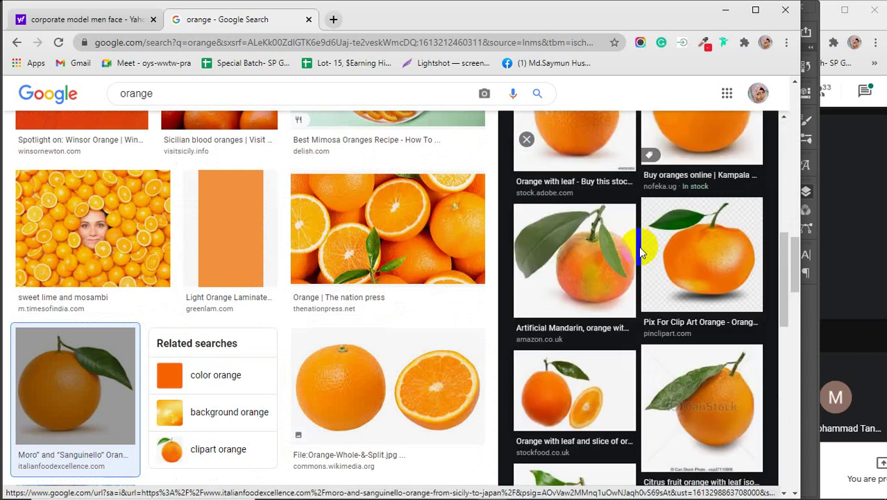
{"action": "scroll", "coordinate": [639, 246], "scroll_direction": "down", "scroll_amount": 3}
{"action": "scroll", "coordinate": [641, 243], "scroll_direction": "up", "scroll_amount": 10}
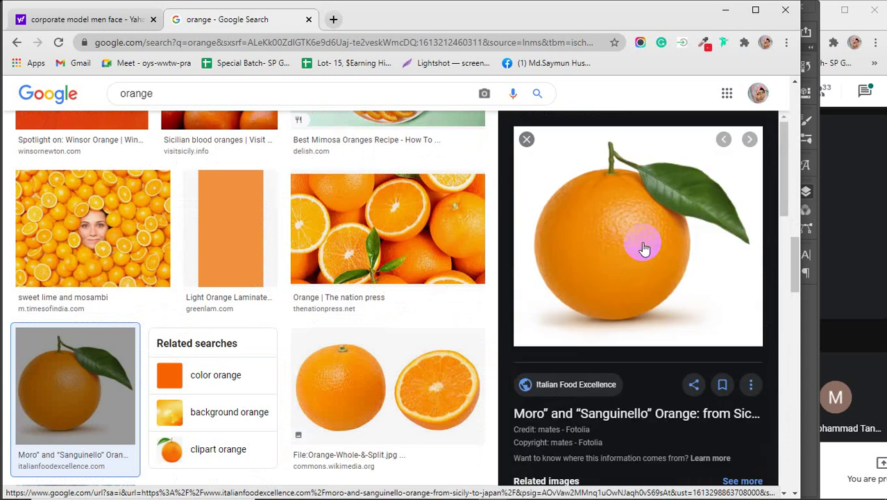
{"action": "right_click", "coordinate": [624, 223]}
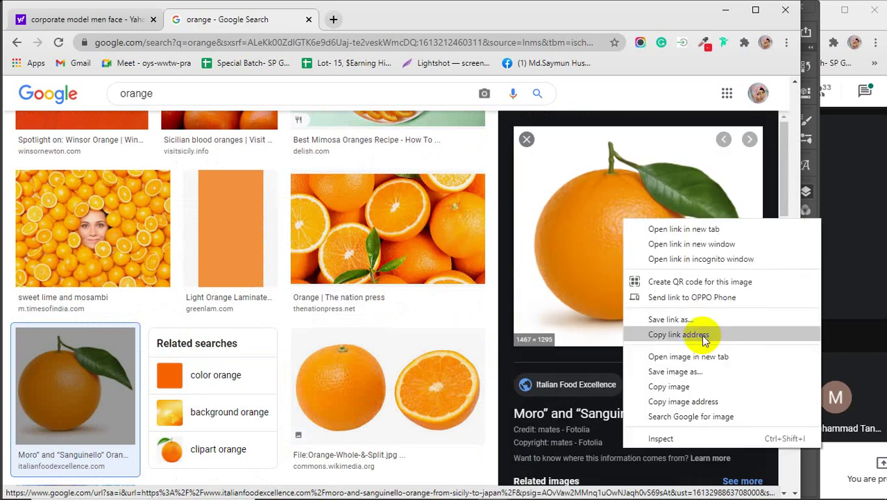
{"action": "left_click", "coordinate": [693, 370]}
{"action": "left_click", "coordinate": [389, 364]}
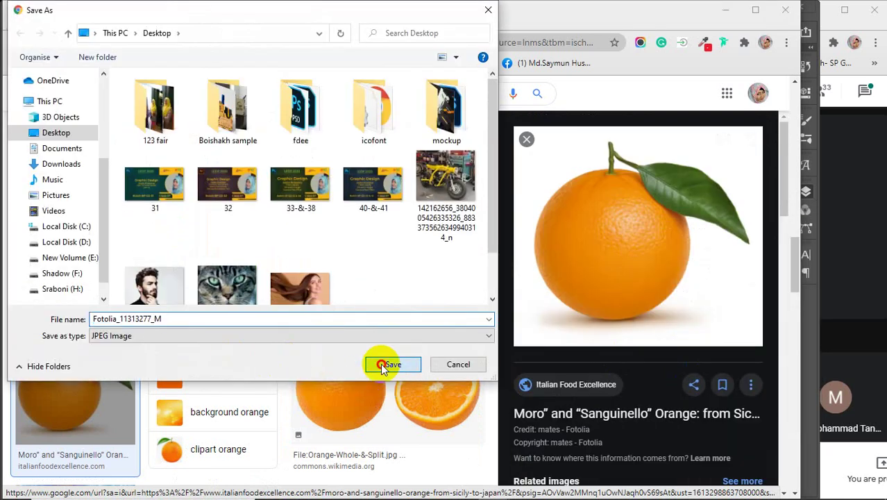
Search Google Images for "smile lips" and return to the orange results
{"action": "scroll", "coordinate": [299, 278], "scroll_direction": "down", "scroll_amount": 5}
{"action": "scroll", "coordinate": [299, 278], "scroll_direction": "down", "scroll_amount": 5}
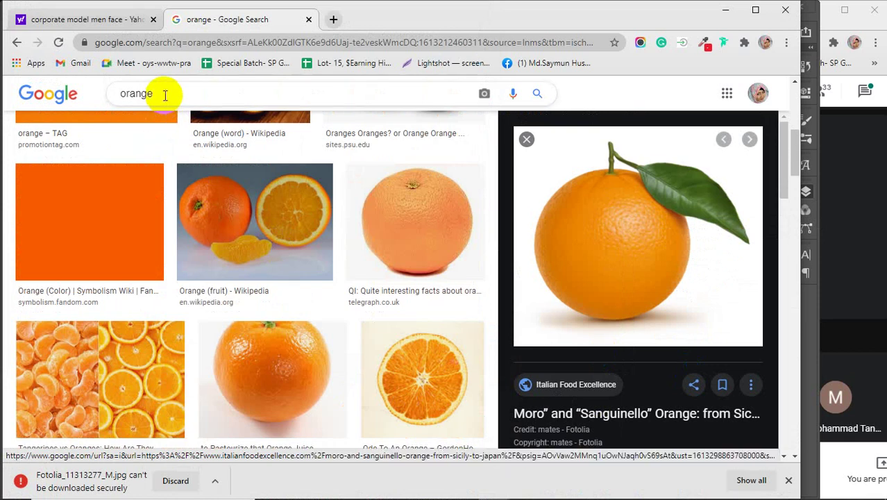
{"action": "left_click_drag", "start_coordinate": [168, 93], "coordinate": [79, 103]}
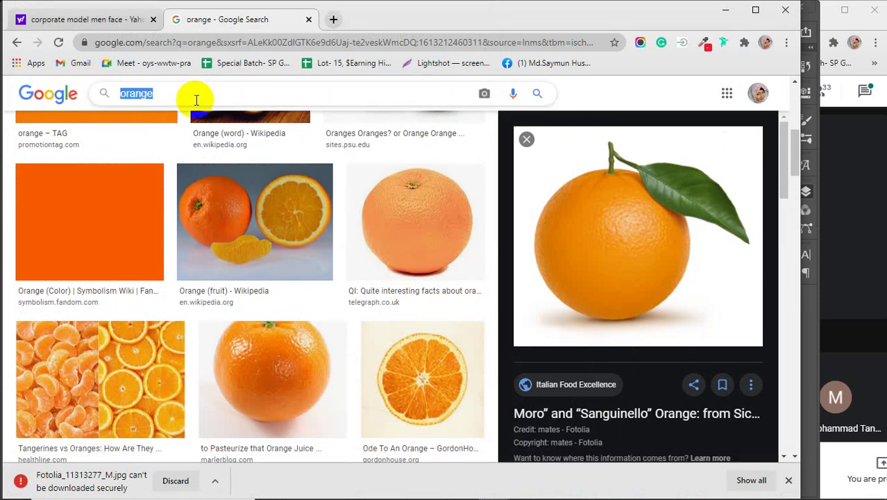
{"action": "type", "text": "smile "}
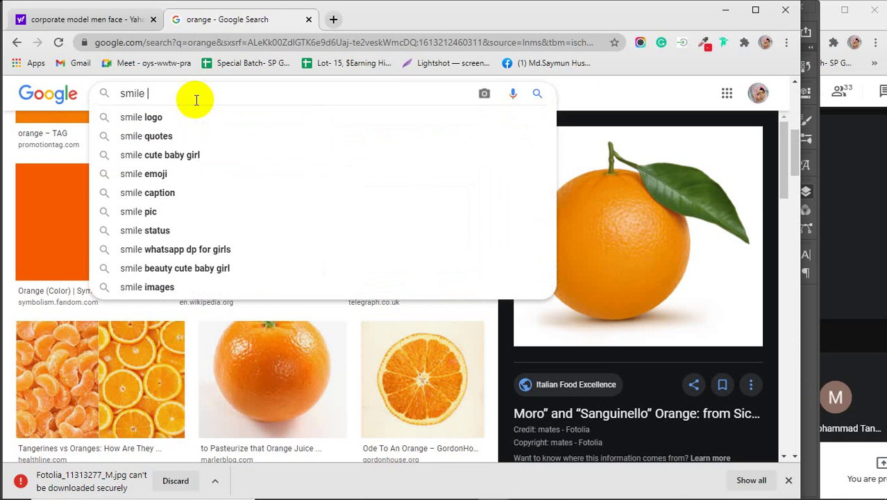
{"action": "type", "text": "lips"}
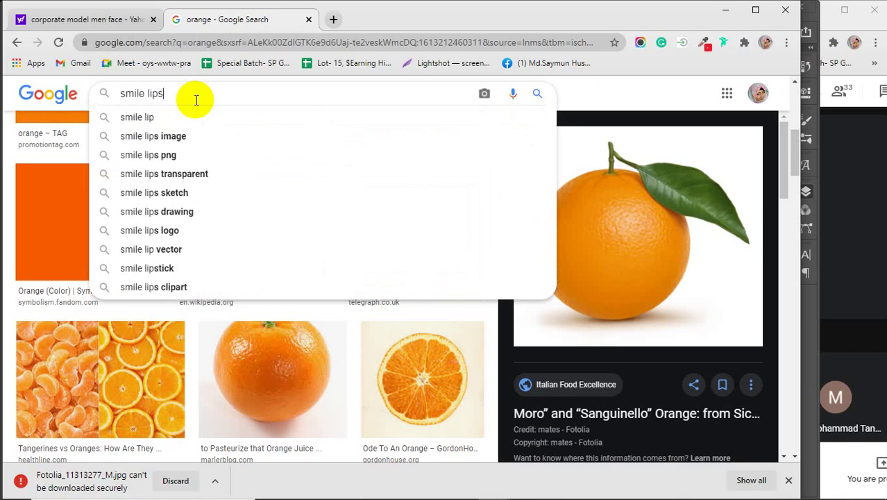
{"action": "key", "text": "Return"}
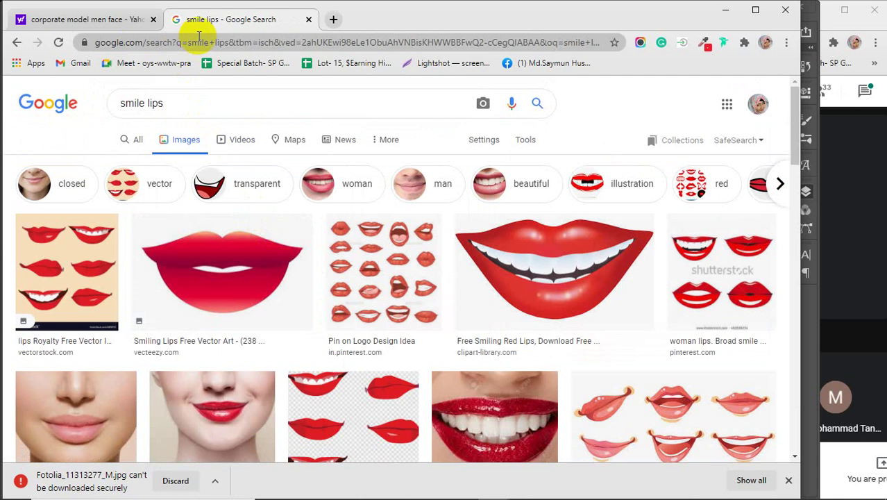
{"action": "left_click", "coordinate": [15, 43]}
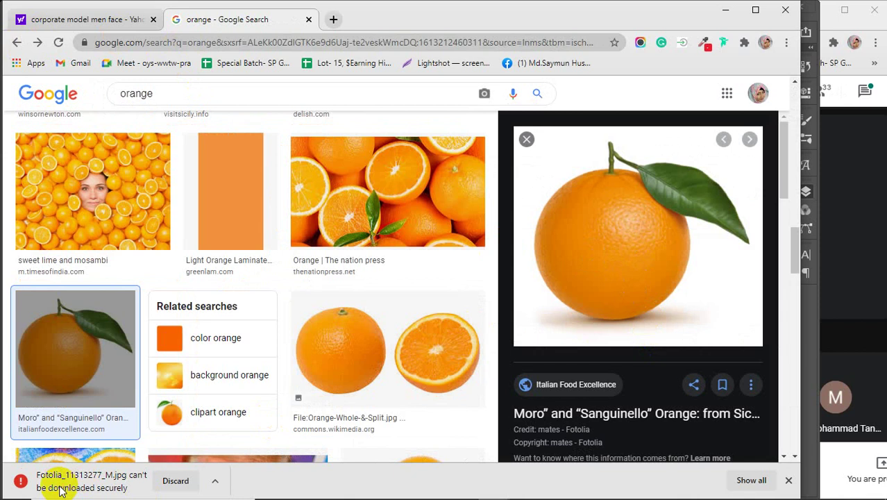
Open the full downloads list, discard the Fotolia_11313277_M.jpg download, and go back to the orange image results
{"action": "mouse_move", "coordinate": [633, 495]}
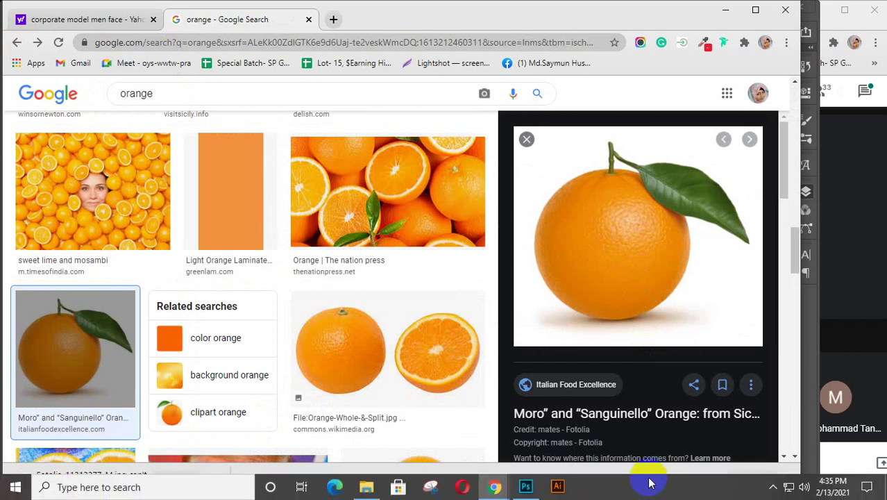
{"action": "left_click", "coordinate": [747, 477]}
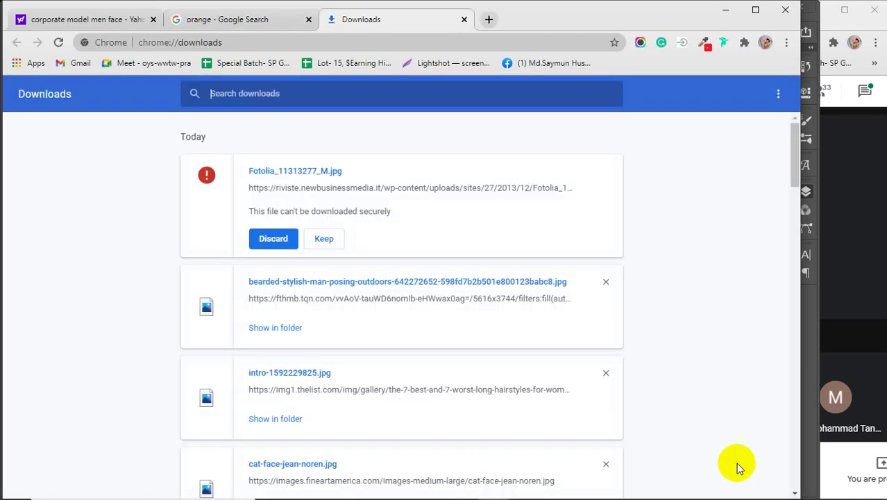
{"action": "left_click", "coordinate": [273, 240]}
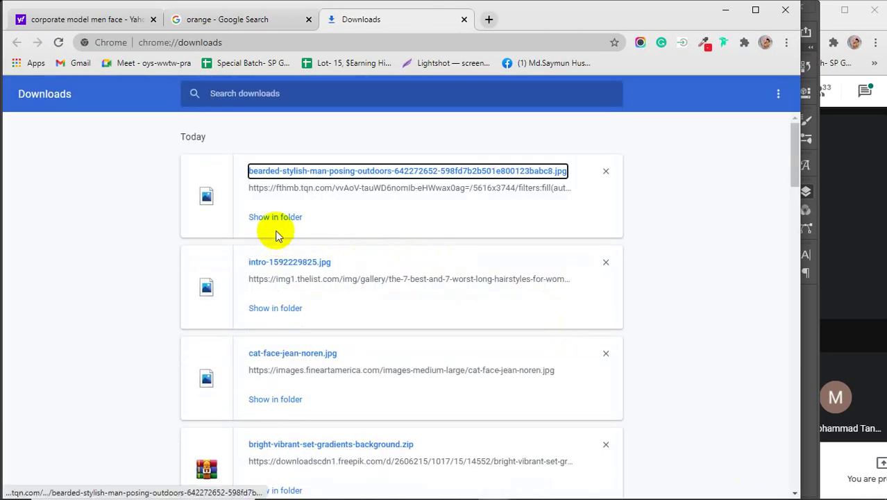
{"action": "left_click", "coordinate": [237, 23]}
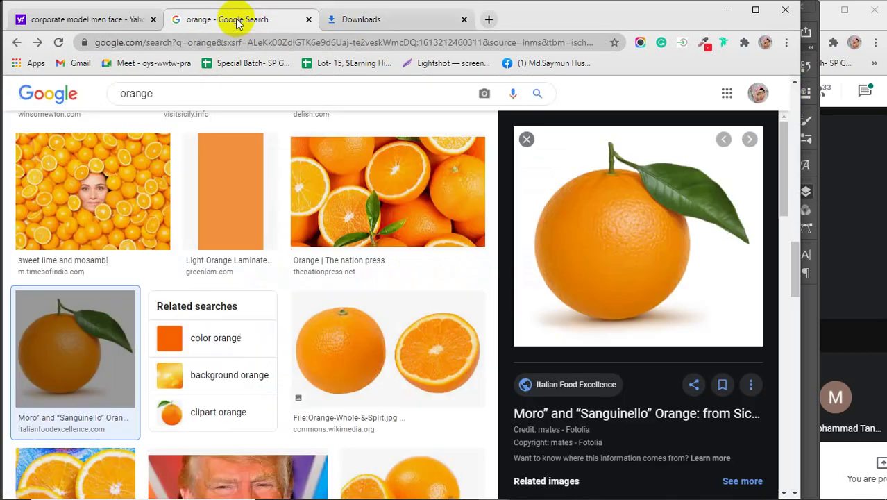
Browse the related images for another whole orange with a leaf, previewing the Dreamstime photo and its related images
{"action": "scroll", "coordinate": [624, 222], "scroll_direction": "down", "scroll_amount": 7}
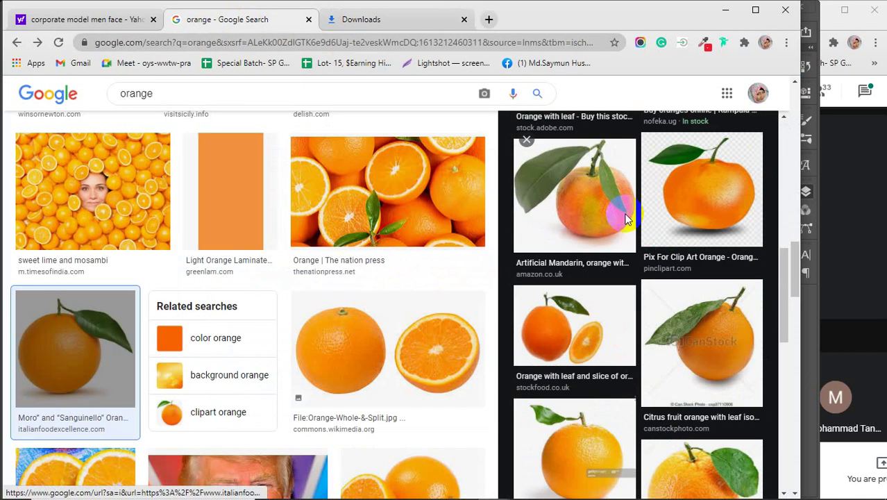
{"action": "left_click", "coordinate": [871, 260]}
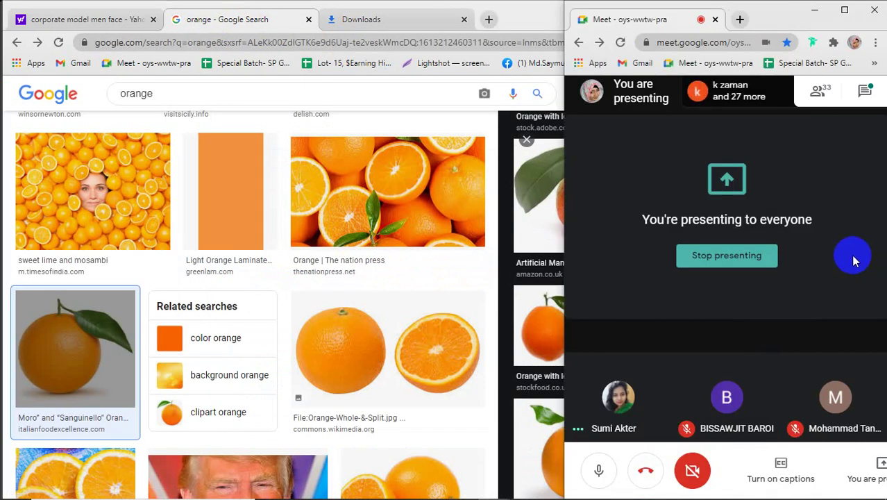
{"action": "left_click", "coordinate": [517, 19]}
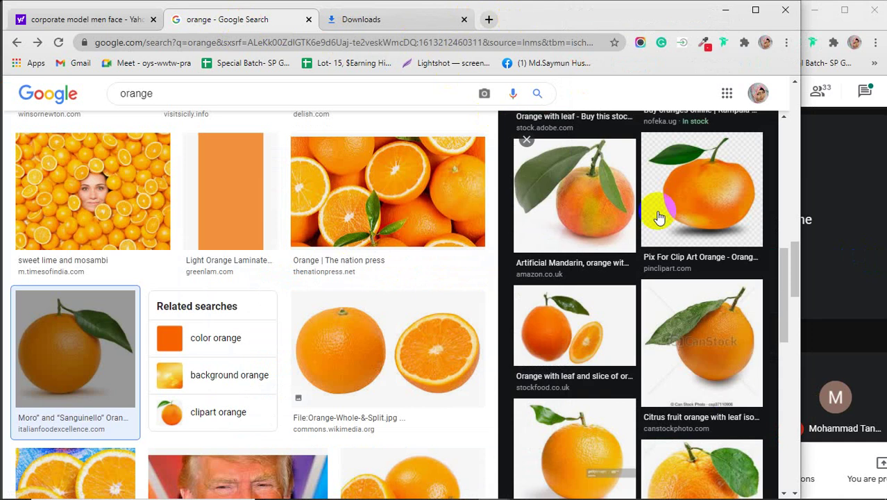
{"action": "scroll", "coordinate": [621, 264], "scroll_direction": "down", "scroll_amount": 10}
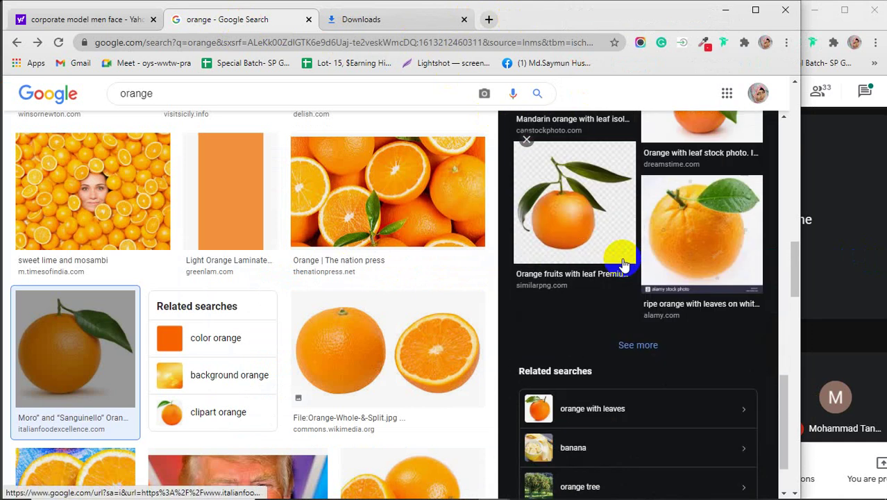
{"action": "scroll", "coordinate": [623, 263], "scroll_direction": "up", "scroll_amount": 3}
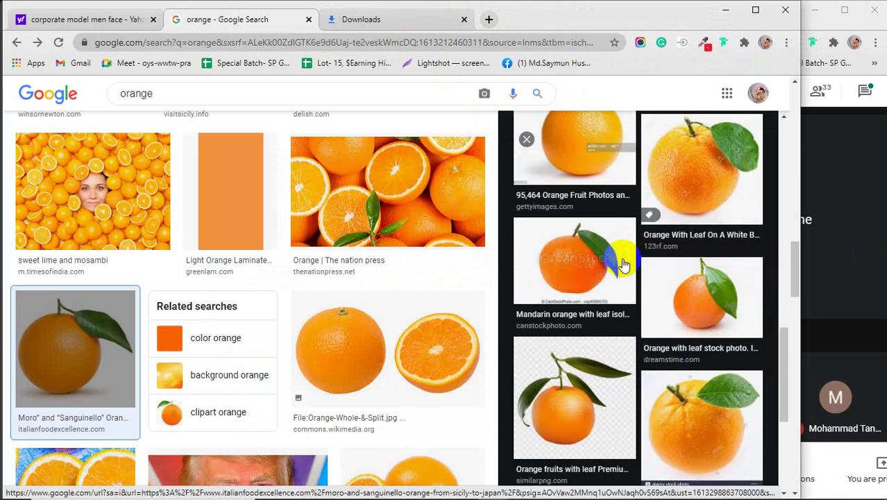
{"action": "left_click", "coordinate": [712, 291]}
{"action": "scroll", "coordinate": [602, 219], "scroll_direction": "down", "scroll_amount": 1}
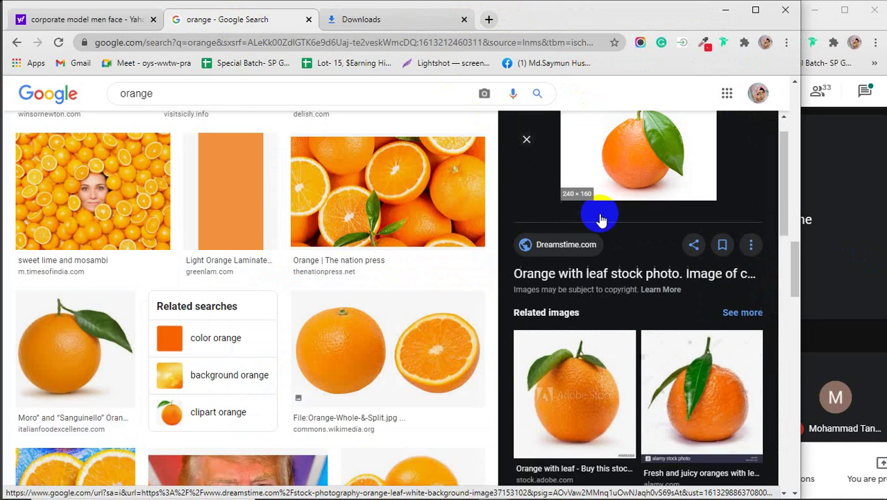
{"action": "scroll", "coordinate": [602, 219], "scroll_direction": "down", "scroll_amount": 8}
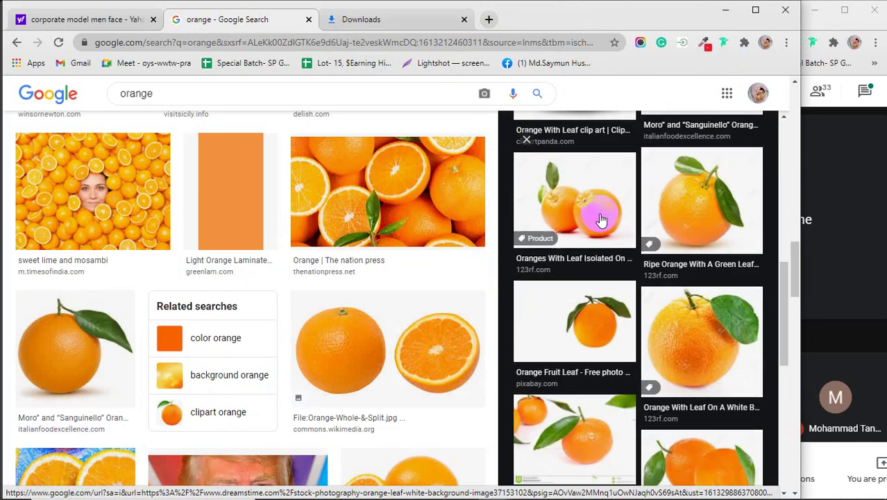
{"action": "scroll", "coordinate": [601, 220], "scroll_direction": "down", "scroll_amount": 5}
{"action": "scroll", "coordinate": [384, 264], "scroll_direction": "down", "scroll_amount": 1}
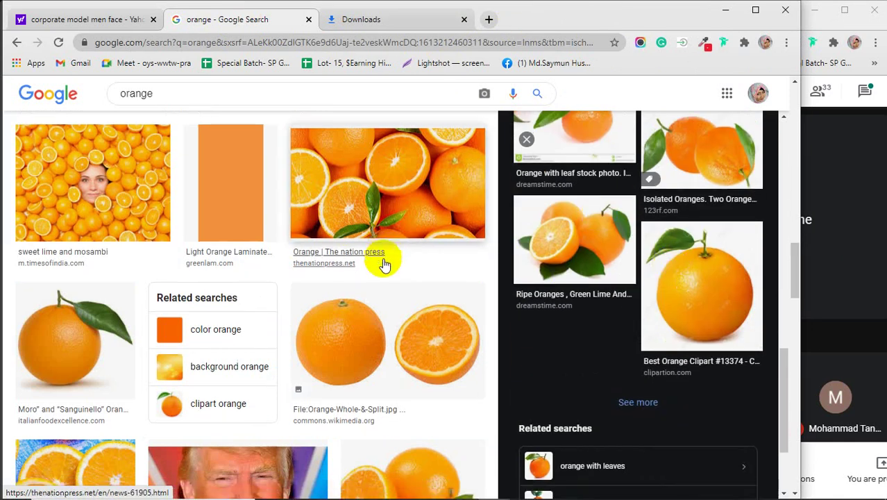
Look through further orange image results and preview the India TV News orange photo with its related images
{"action": "scroll", "coordinate": [384, 264], "scroll_direction": "down", "scroll_amount": 10}
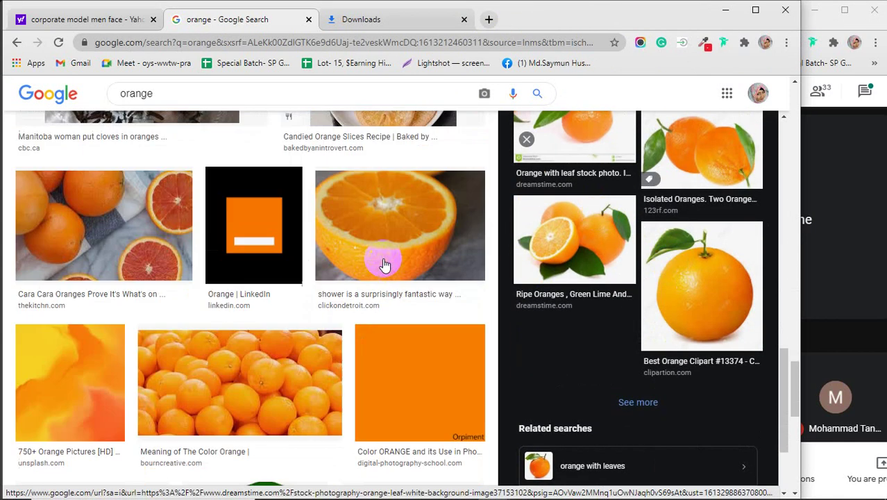
{"action": "scroll", "coordinate": [384, 265], "scroll_direction": "down", "scroll_amount": 5}
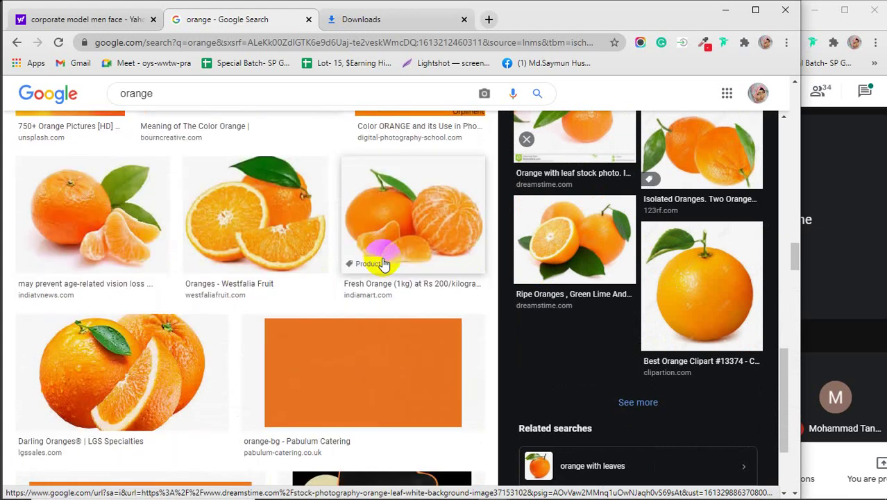
{"action": "scroll", "coordinate": [384, 264], "scroll_direction": "down", "scroll_amount": 6}
{"action": "scroll", "coordinate": [384, 264], "scroll_direction": "up", "scroll_amount": 3}
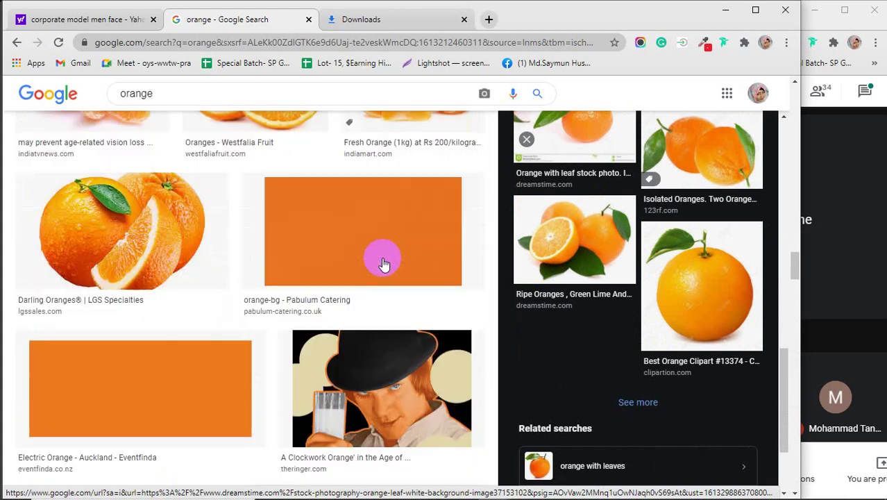
{"action": "scroll", "coordinate": [384, 265], "scroll_direction": "up", "scroll_amount": 4}
{"action": "left_click", "coordinate": [50, 327]}
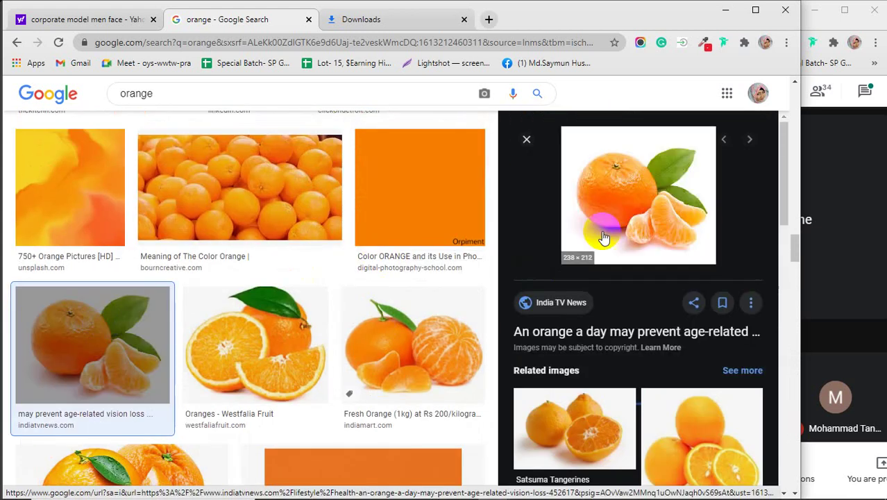
{"action": "scroll", "coordinate": [605, 238], "scroll_direction": "down", "scroll_amount": 8}
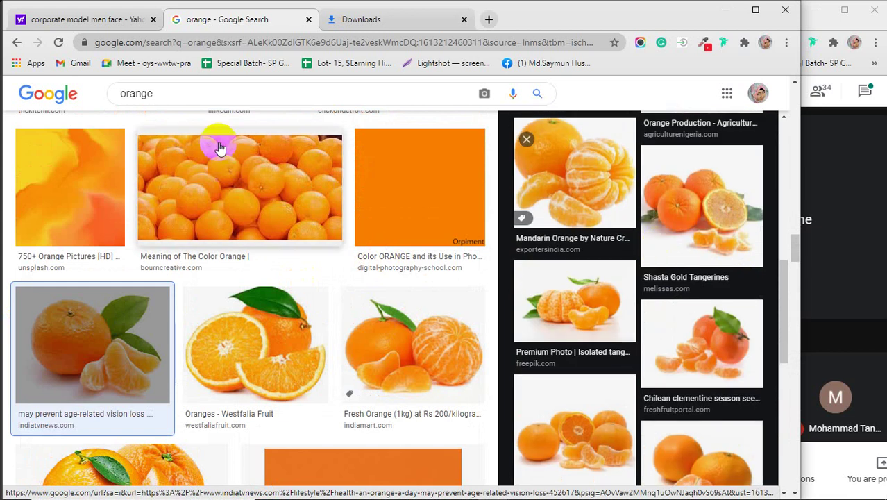
Refine the Google image search to "single orange" and preview the leafed orange from quanta.org
{"action": "left_click", "coordinate": [123, 99]}
{"action": "type", "text": "sing"}
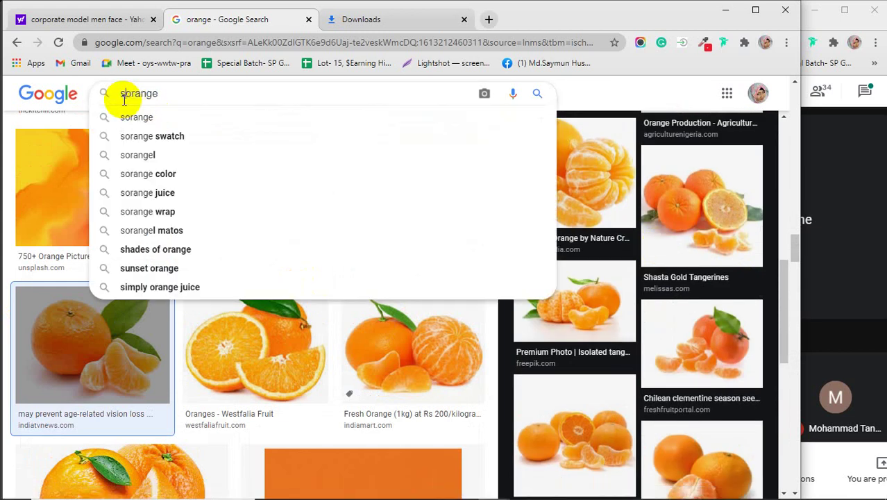
{"action": "type", "text": "le"}
{"action": "key", "text": "Return"}
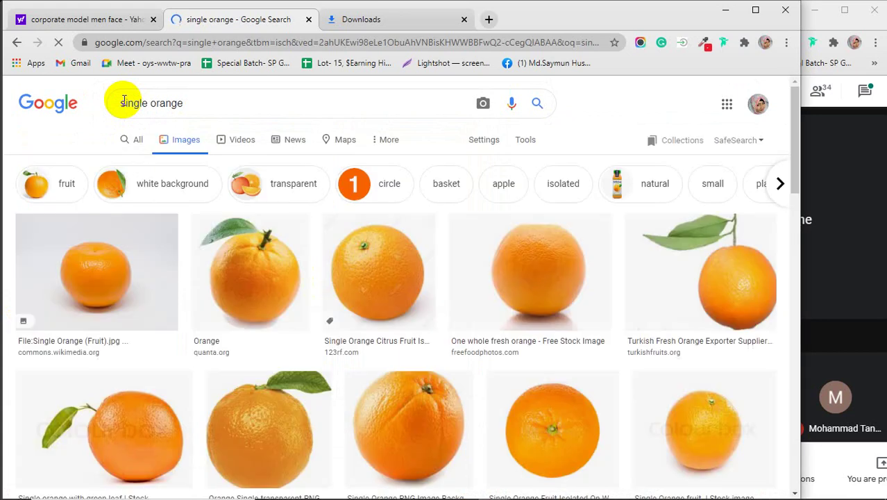
{"action": "left_click", "coordinate": [226, 306]}
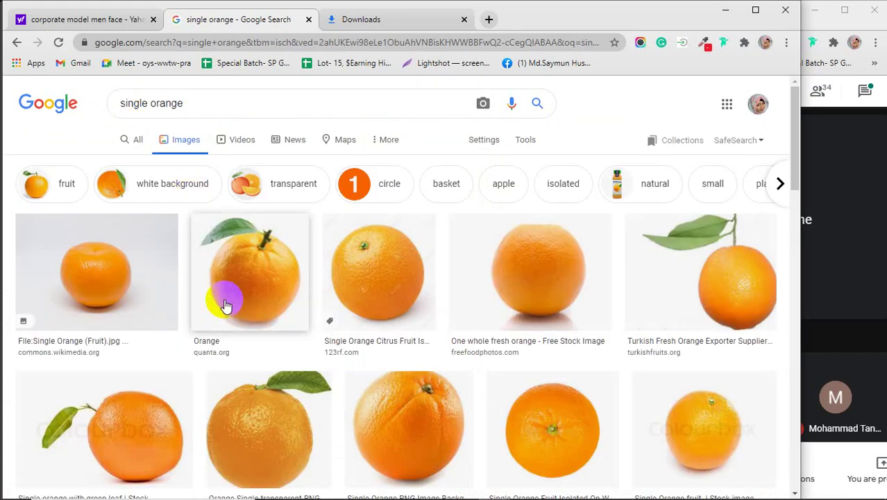
{"action": "left_click", "coordinate": [226, 305]}
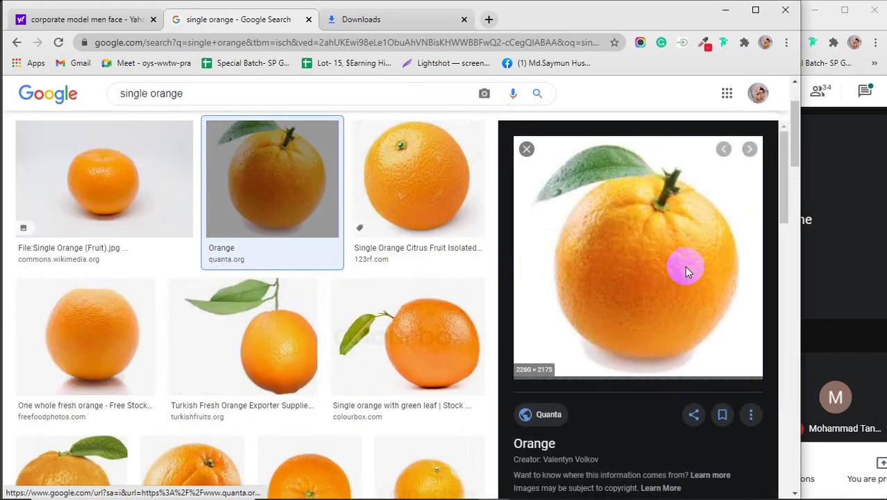
Browse the related orange images, previewing the Shutterstock wet orange and the orange marmalade photo with their related images
{"action": "scroll", "coordinate": [686, 272], "scroll_direction": "down", "scroll_amount": 5}
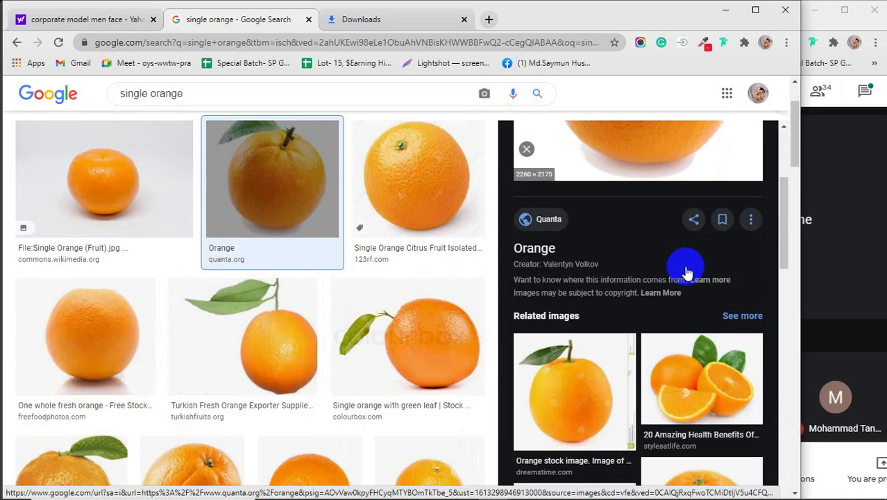
{"action": "scroll", "coordinate": [686, 272], "scroll_direction": "down", "scroll_amount": 2}
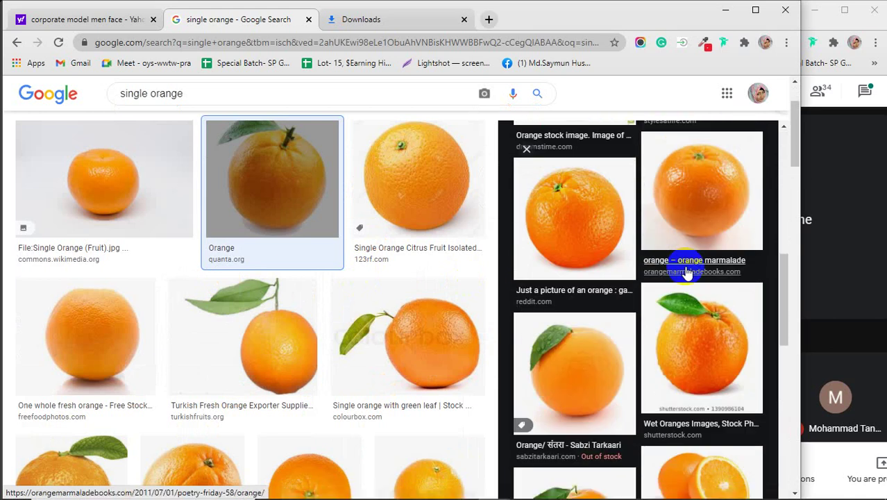
{"action": "left_click", "coordinate": [722, 351]}
{"action": "scroll", "coordinate": [644, 242], "scroll_direction": "down", "scroll_amount": 5}
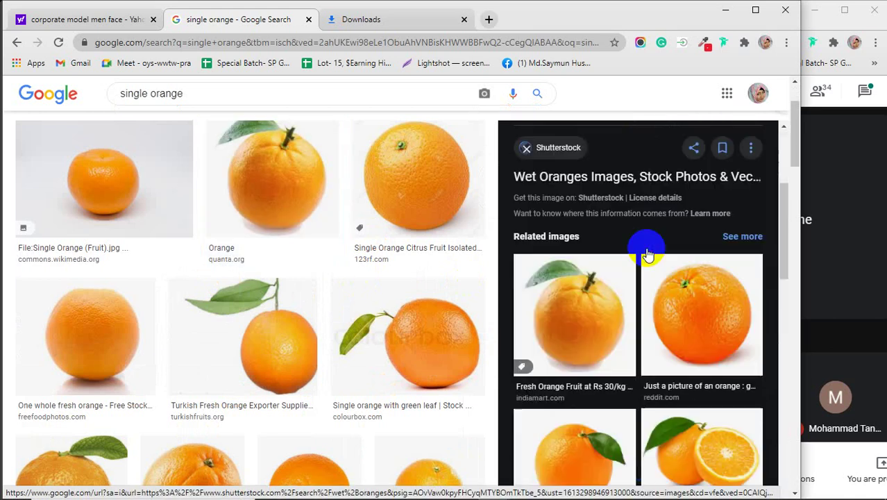
{"action": "scroll", "coordinate": [701, 283], "scroll_direction": "down", "scroll_amount": 4}
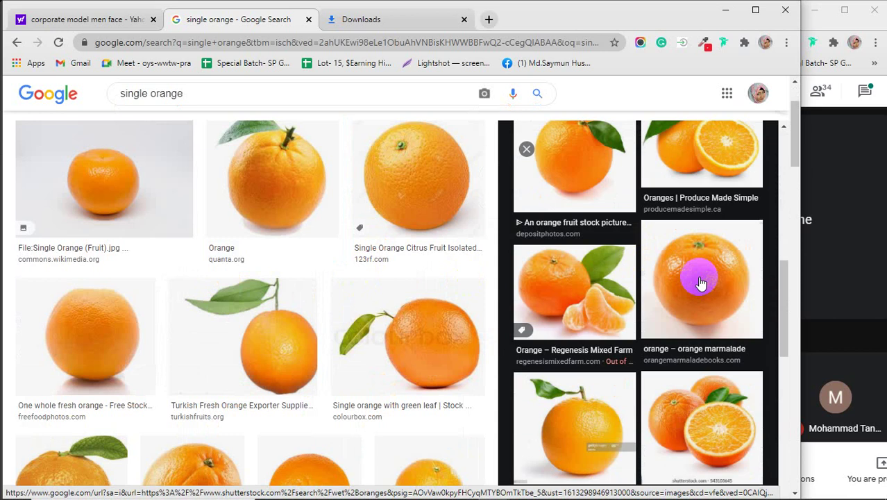
{"action": "left_click", "coordinate": [702, 283]}
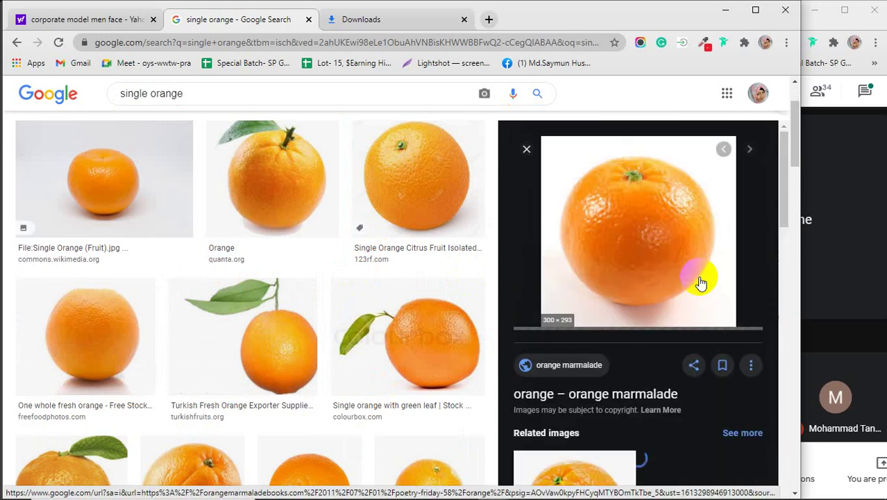
{"action": "scroll", "coordinate": [644, 253], "scroll_direction": "down", "scroll_amount": 3}
{"action": "scroll", "coordinate": [644, 273], "scroll_direction": "down", "scroll_amount": 3}
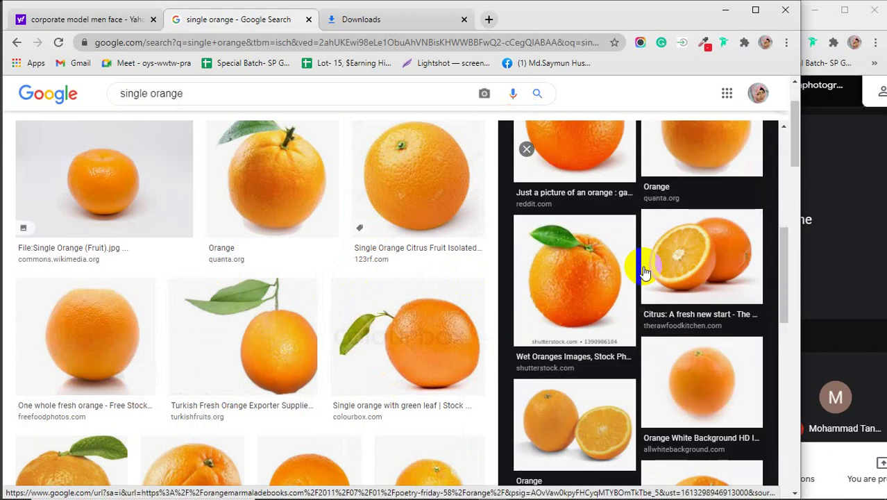
Preview Reddit's "Just a picture of an orange" from the related images and save it to the Desktop as the JPEG z60j3az3pos01
{"action": "scroll", "coordinate": [645, 271], "scroll_direction": "up", "scroll_amount": 1}
{"action": "left_click", "coordinate": [585, 223]}
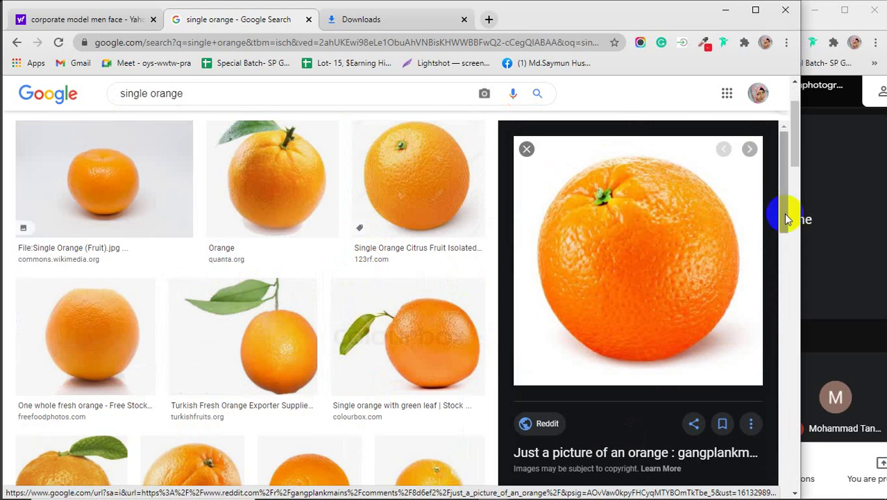
{"action": "scroll", "coordinate": [643, 256], "scroll_direction": "down", "scroll_amount": 3}
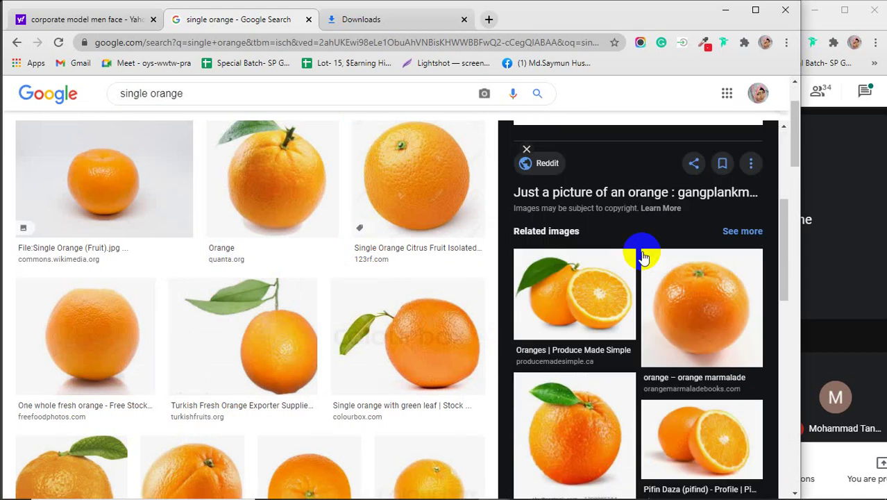
{"action": "scroll", "coordinate": [645, 258], "scroll_direction": "down", "scroll_amount": 3}
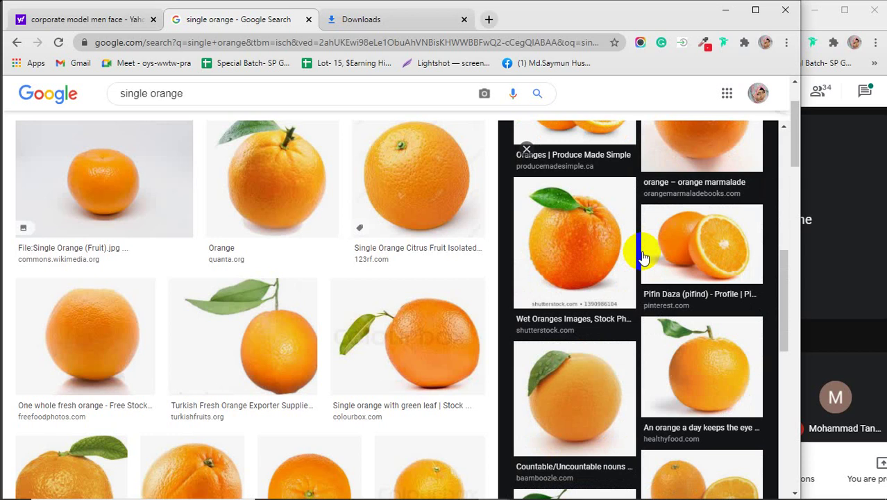
{"action": "scroll", "coordinate": [643, 257], "scroll_direction": "up", "scroll_amount": 6}
{"action": "right_click", "coordinate": [641, 240]}
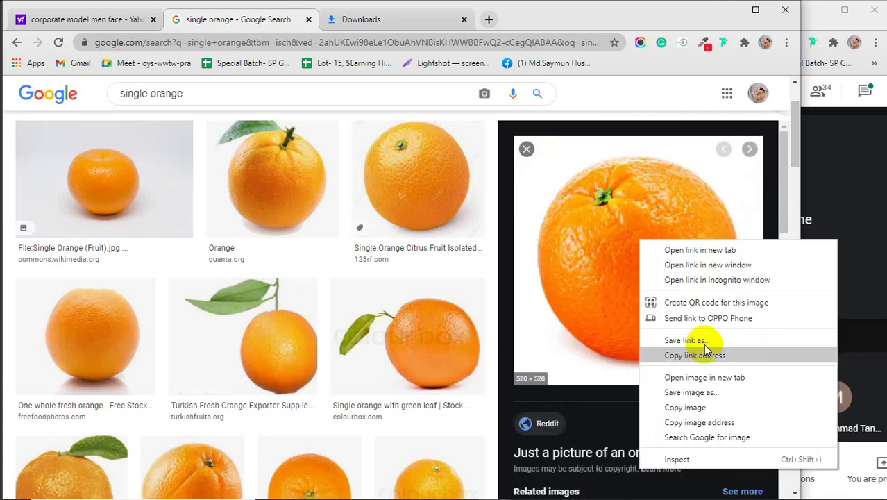
{"action": "left_click", "coordinate": [675, 391]}
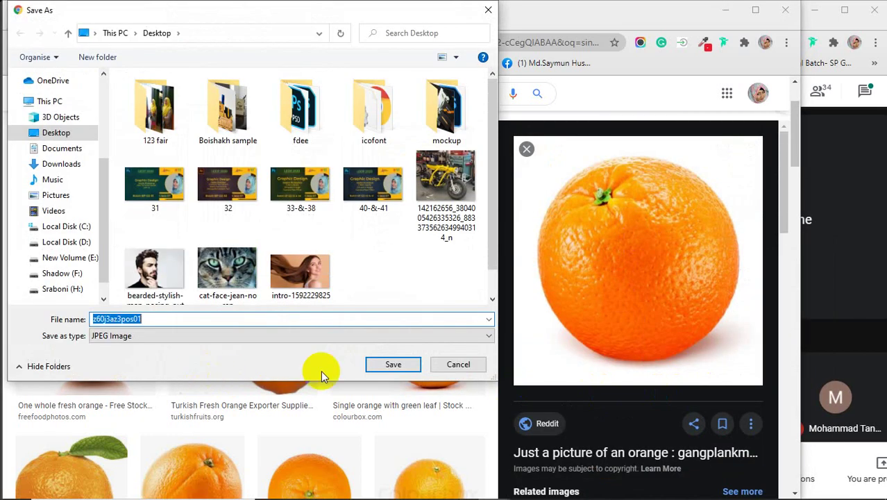
{"action": "left_click", "coordinate": [379, 363]}
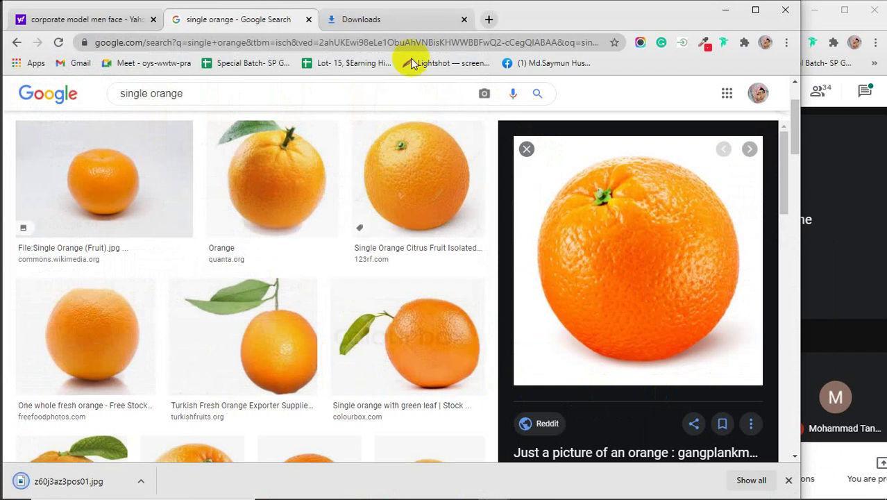
Close the downloads list page and run a Google image search for "smile lips"
{"action": "left_click", "coordinate": [464, 19]}
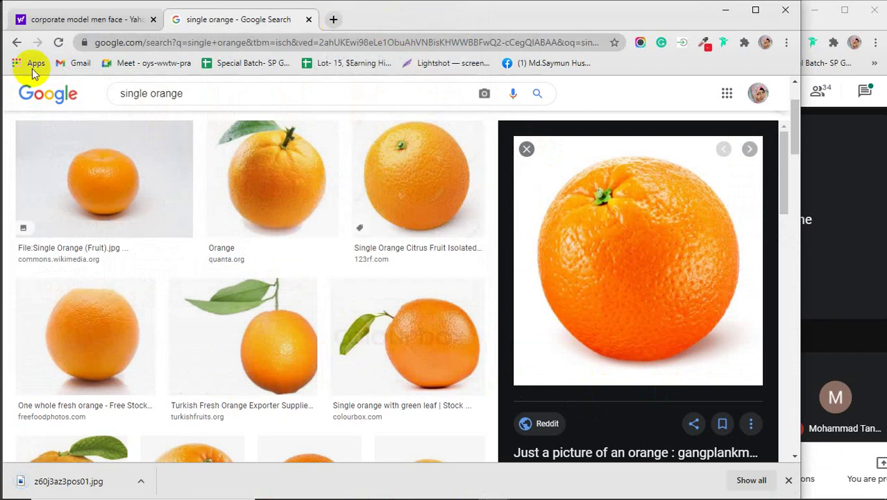
{"action": "left_click_drag", "start_coordinate": [206, 97], "coordinate": [113, 98]}
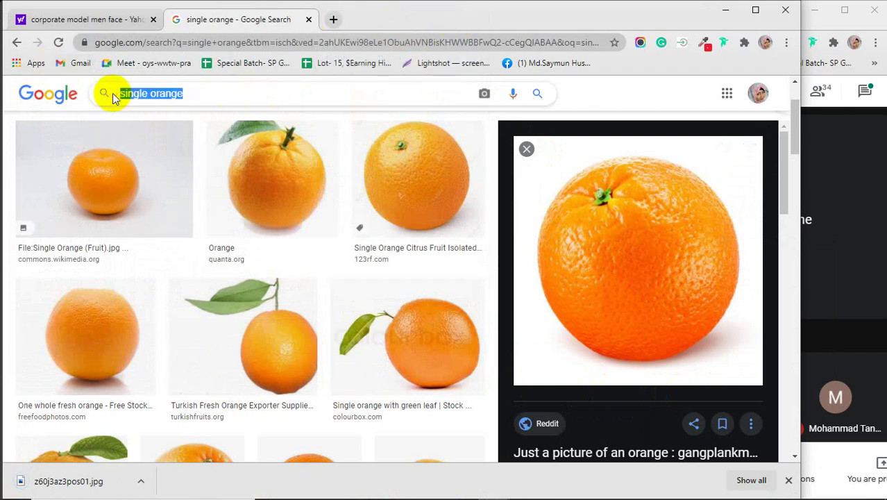
{"action": "type", "text": "smile "}
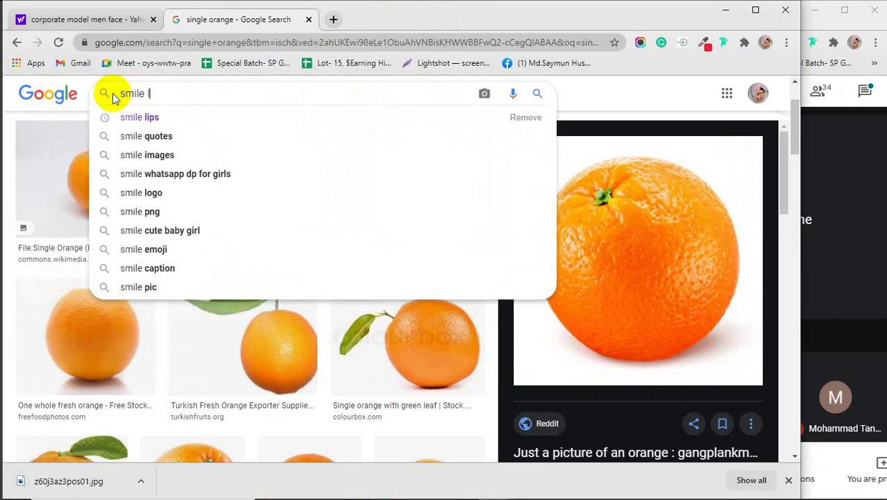
{"action": "type", "text": "lips"}
{"action": "key", "text": "Return"}
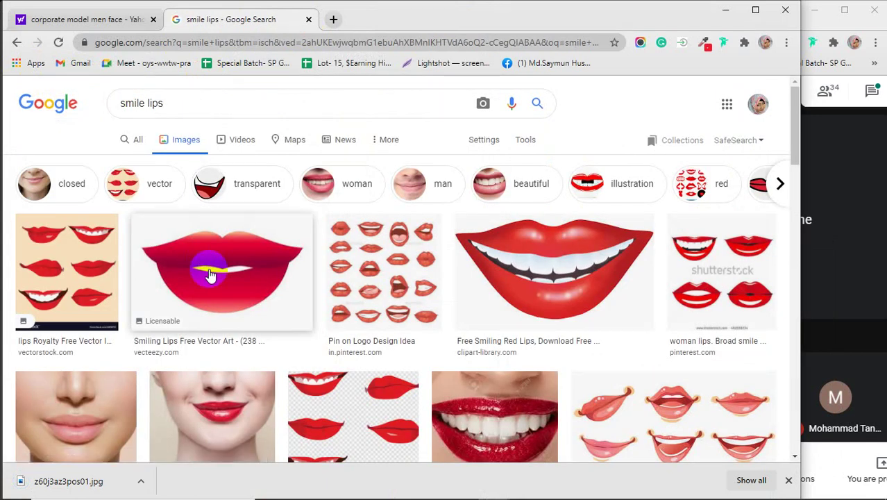
Look through the smile lips results for a suitable smiling mouth with teeth, dismissing the download notice
{"action": "scroll", "coordinate": [212, 273], "scroll_direction": "down", "scroll_amount": 3}
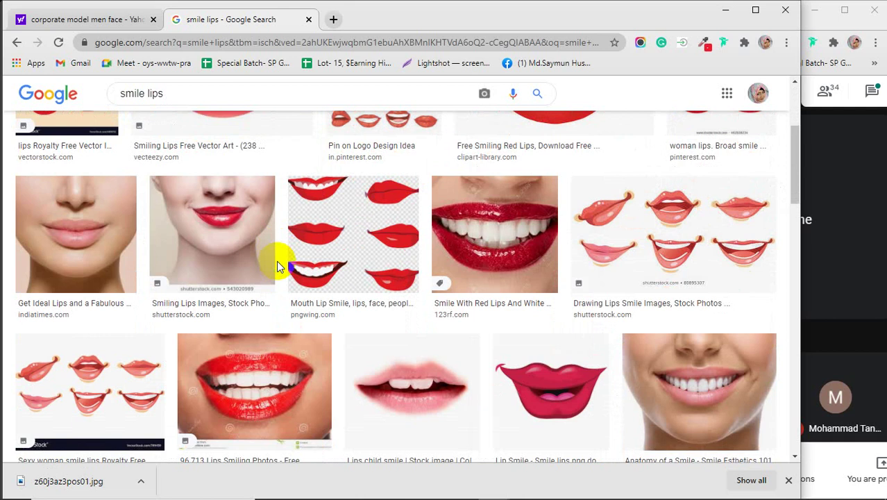
{"action": "scroll", "coordinate": [276, 260], "scroll_direction": "down", "scroll_amount": 1}
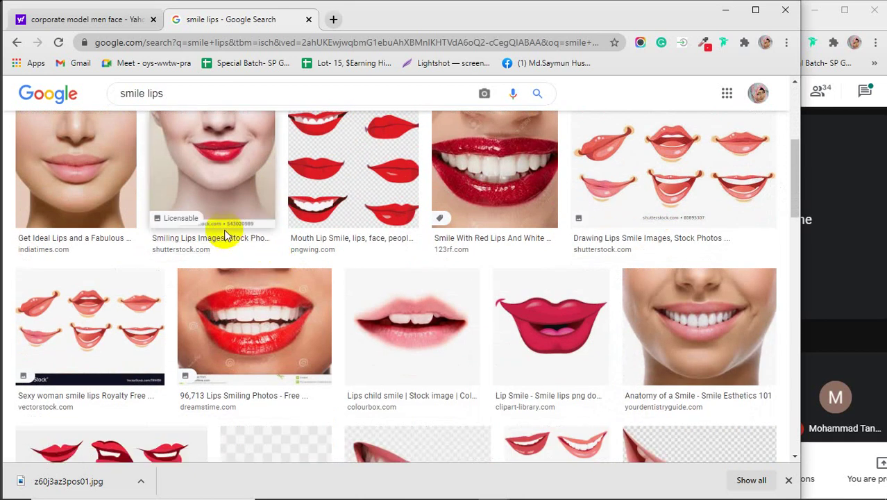
{"action": "scroll", "coordinate": [223, 235], "scroll_direction": "down", "scroll_amount": 1}
{"action": "scroll", "coordinate": [224, 235], "scroll_direction": "down", "scroll_amount": 2}
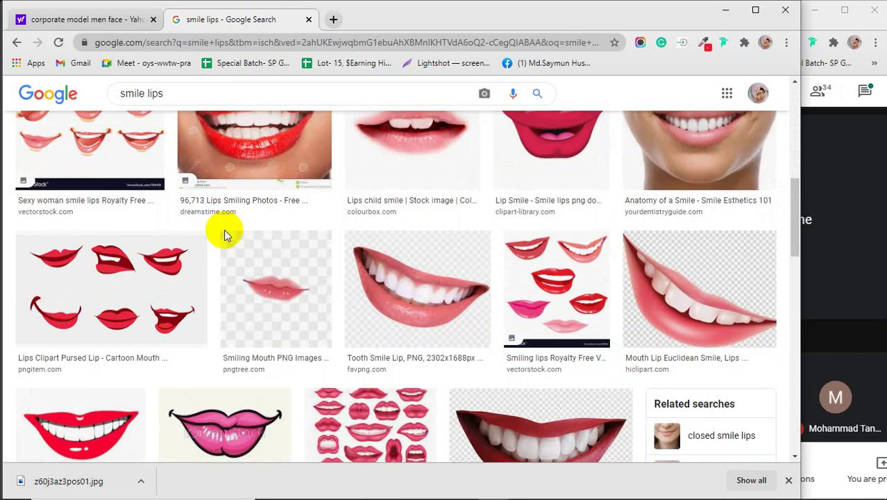
{"action": "scroll", "coordinate": [224, 234], "scroll_direction": "down", "scroll_amount": 1}
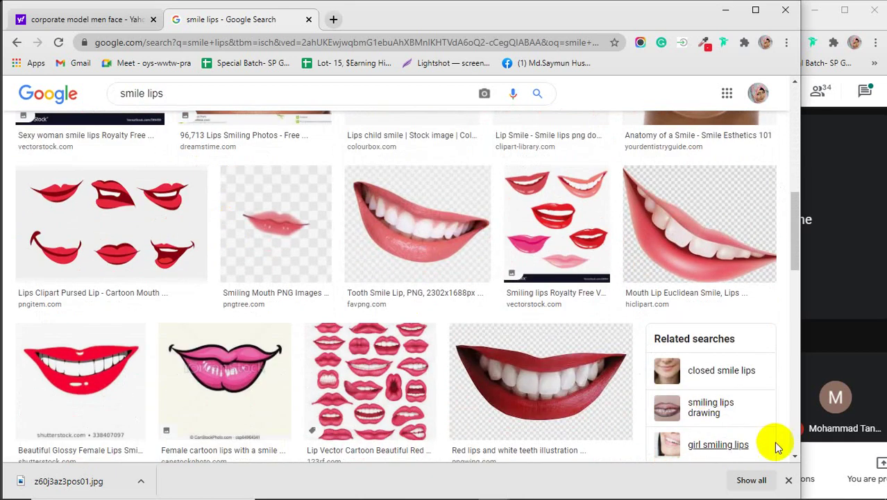
{"action": "left_click", "coordinate": [788, 484]}
{"action": "scroll", "coordinate": [386, 297], "scroll_direction": "down", "scroll_amount": 3}
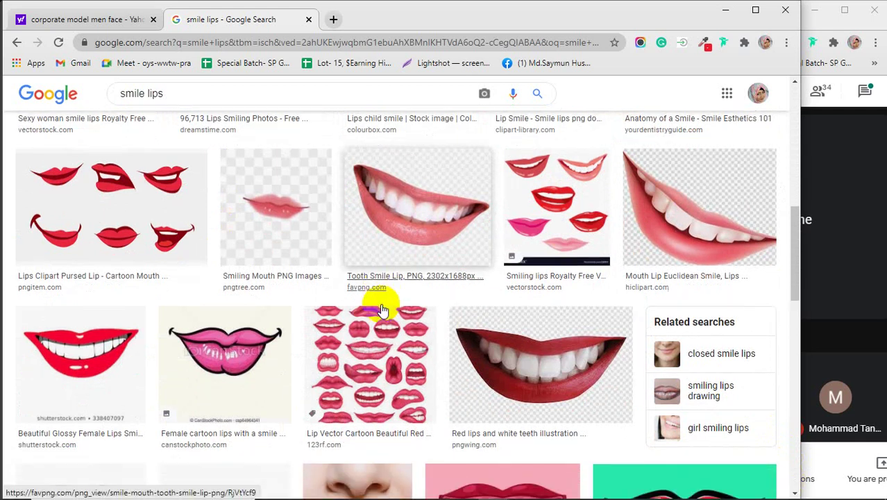
{"action": "scroll", "coordinate": [304, 224], "scroll_direction": "down", "scroll_amount": 2}
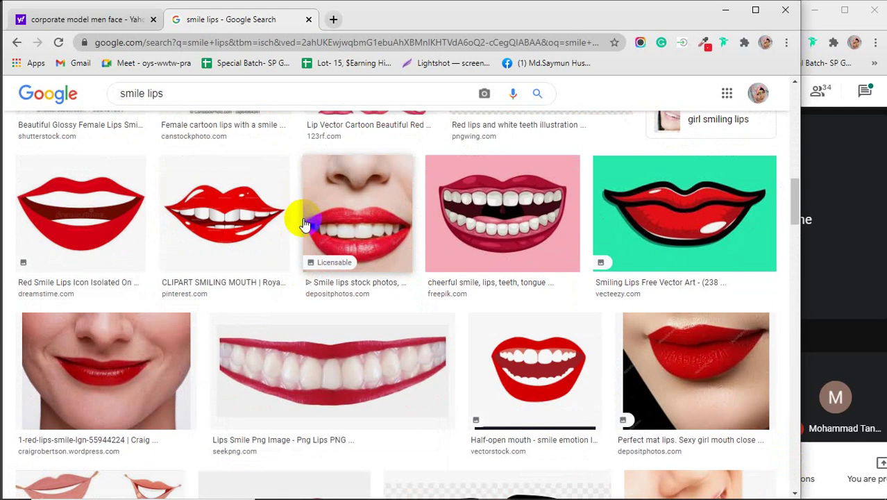
{"action": "scroll", "coordinate": [303, 221], "scroll_direction": "down", "scroll_amount": 1}
{"action": "scroll", "coordinate": [301, 217], "scroll_direction": "down", "scroll_amount": 2}
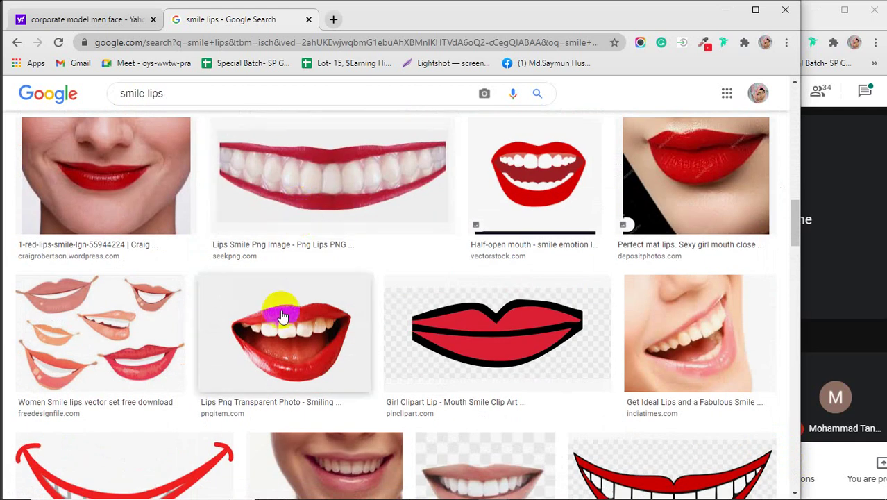
Preview the open red lips picture from PNGitem and look through its related images
{"action": "left_click", "coordinate": [283, 317]}
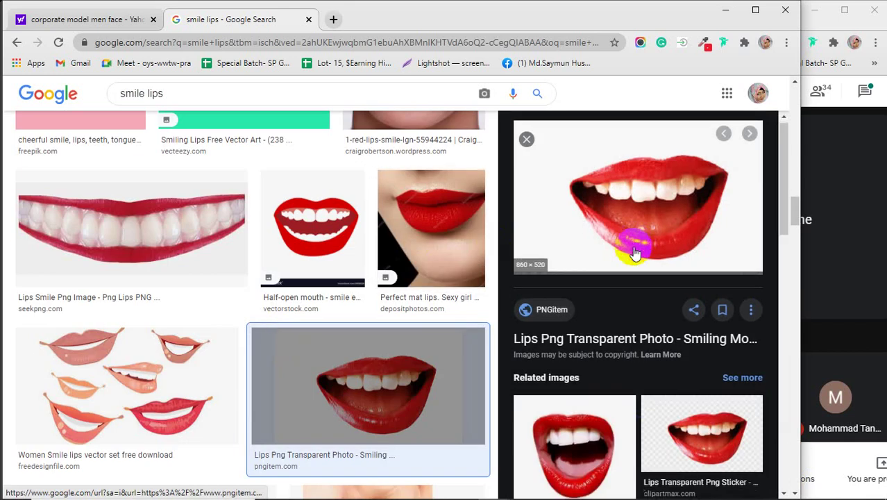
{"action": "scroll", "coordinate": [635, 253], "scroll_direction": "down", "scroll_amount": 3}
{"action": "scroll", "coordinate": [635, 253], "scroll_direction": "down", "scroll_amount": 3}
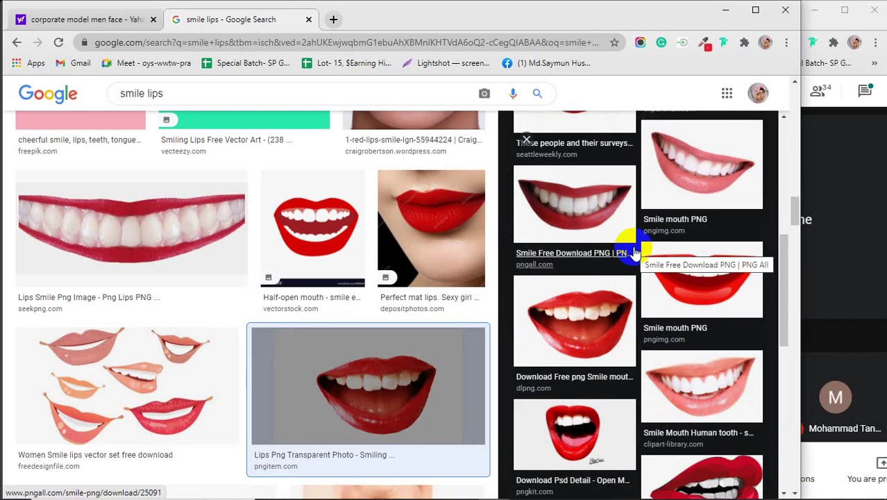
{"action": "scroll", "coordinate": [632, 250], "scroll_direction": "up", "scroll_amount": 5}
Preview the Pngimg.com "Smile mouth PNG" from the related images and save it to the Desktop as the JPEG images
{"action": "left_click", "coordinate": [698, 377]}
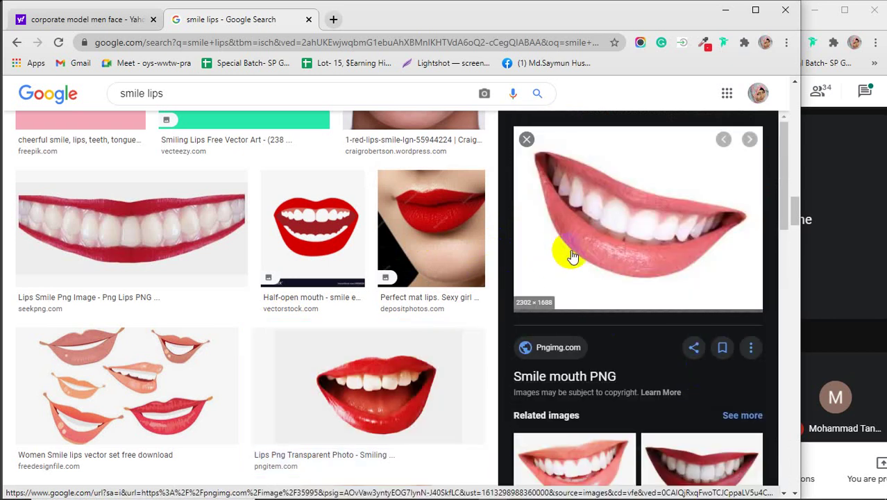
{"action": "scroll", "coordinate": [615, 247], "scroll_direction": "down", "scroll_amount": 4}
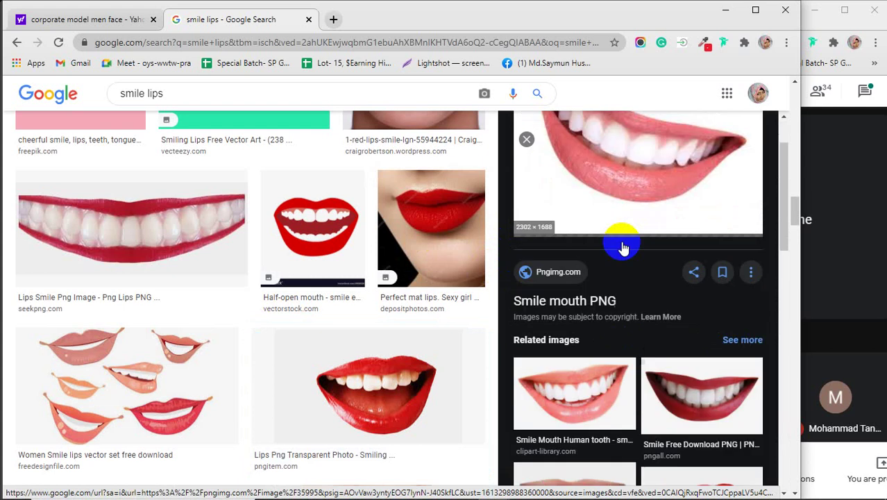
{"action": "scroll", "coordinate": [623, 247], "scroll_direction": "down", "scroll_amount": 3}
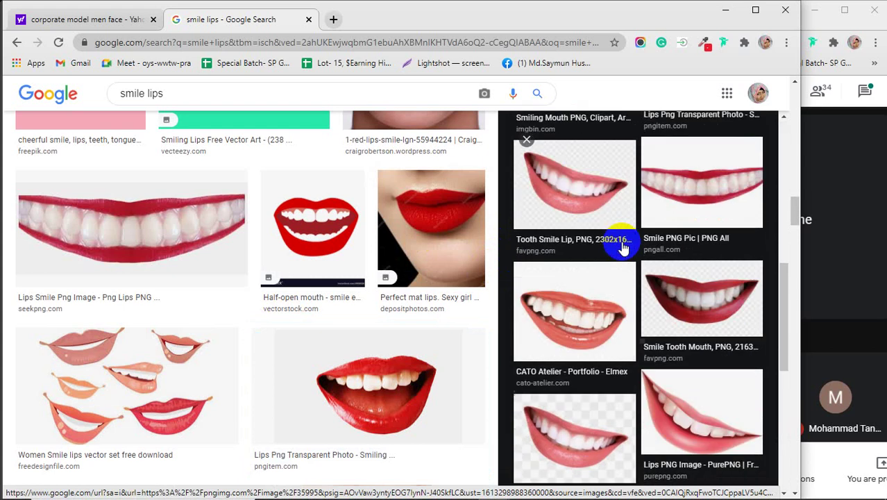
{"action": "left_click", "coordinate": [623, 247]}
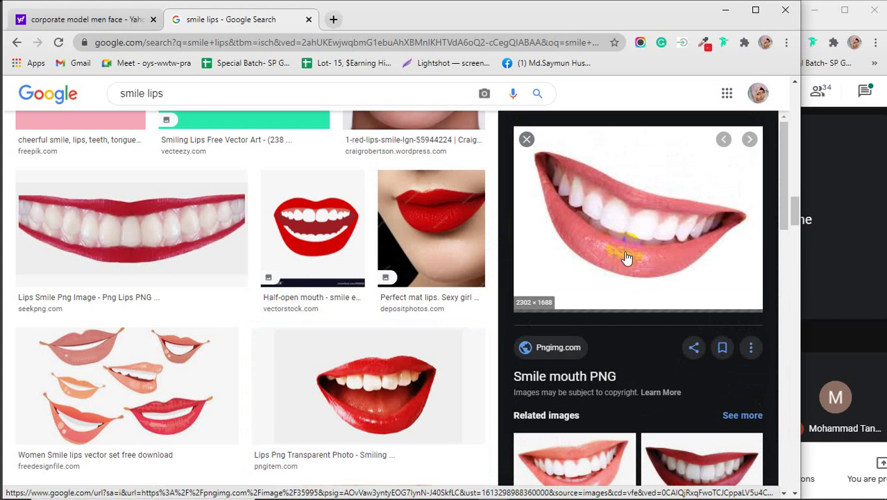
{"action": "right_click", "coordinate": [629, 221]}
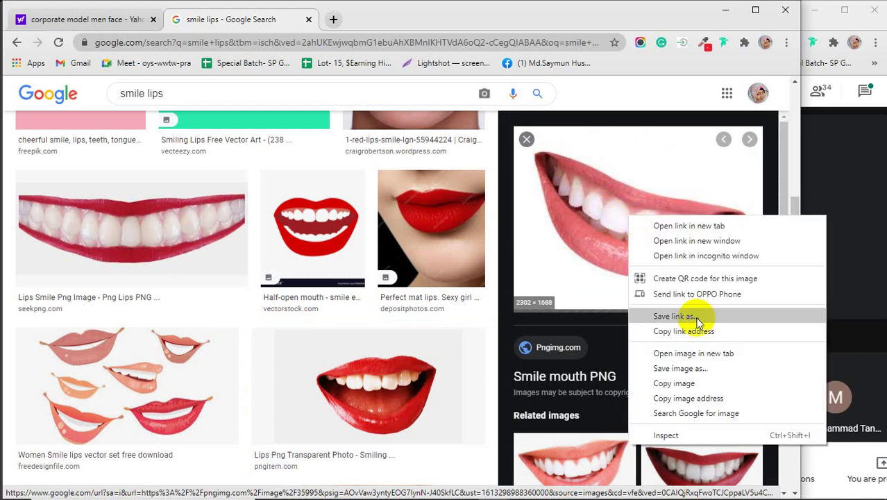
{"action": "left_click", "coordinate": [683, 366]}
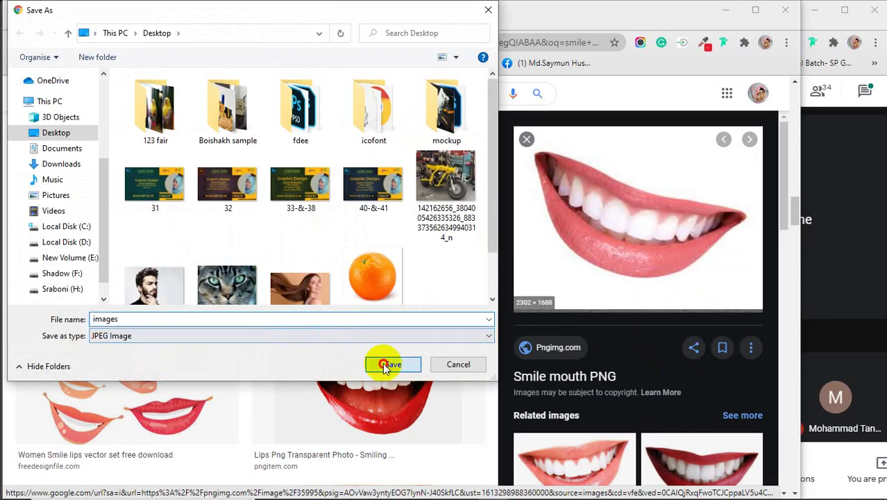
{"action": "left_click", "coordinate": [384, 363]}
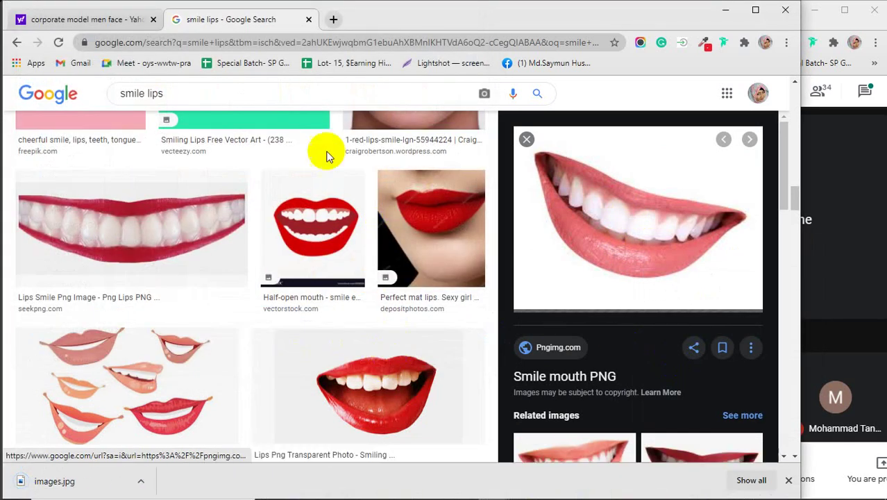
Run a Google image search for "flirty eyes" in place of the smile lips query
{"action": "scroll", "coordinate": [306, 198], "scroll_direction": "up", "scroll_amount": 5}
{"action": "scroll", "coordinate": [314, 208], "scroll_direction": "up", "scroll_amount": 5}
{"action": "scroll", "coordinate": [316, 208], "scroll_direction": "up", "scroll_amount": 10}
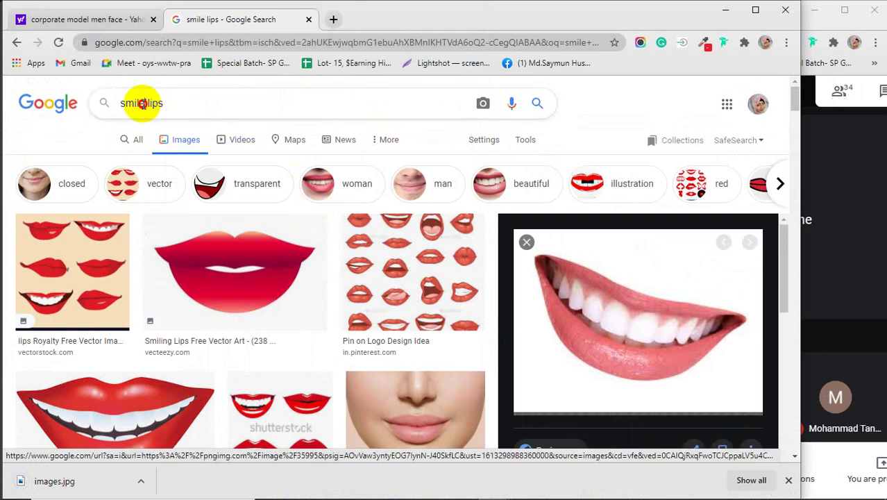
{"action": "left_click_drag", "start_coordinate": [143, 104], "coordinate": [104, 111]}
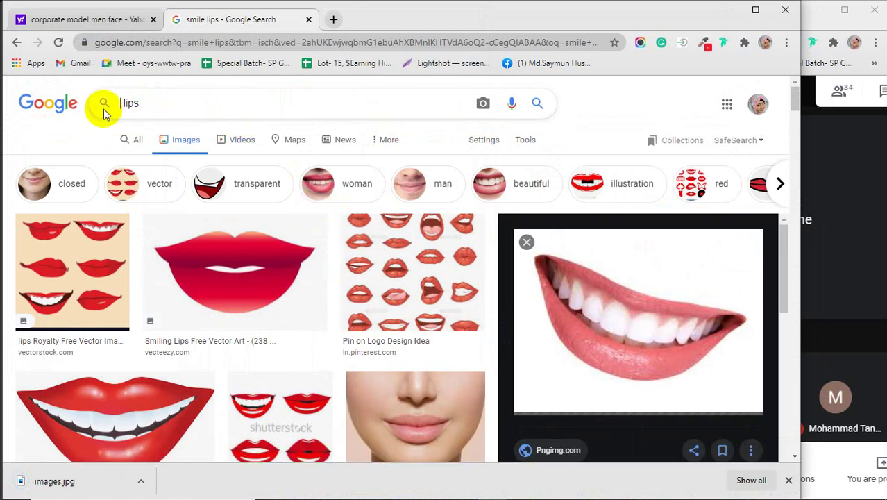
{"action": "key", "text": "Delete"}
{"action": "key", "text": "Delete"}
{"action": "key", "text": "Delete"}
{"action": "key", "text": "Delete"}
{"action": "key", "text": "Delete"}
{"action": "type", "text": "flirt"}
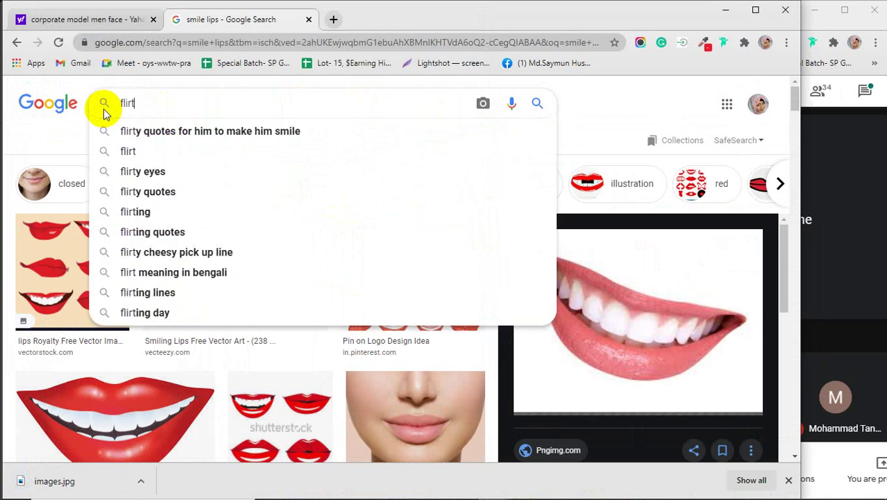
{"action": "key", "text": "Down"}
{"action": "key", "text": "Down"}
{"action": "key", "text": "Down"}
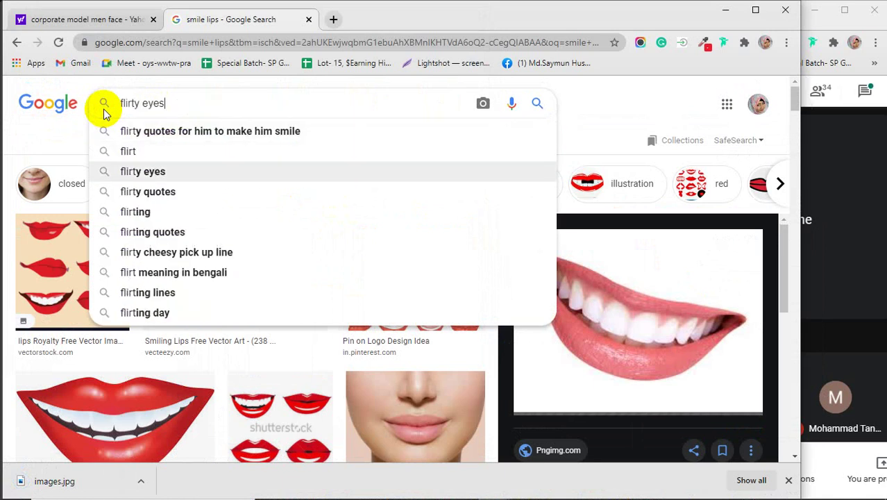
{"action": "key", "text": "Return"}
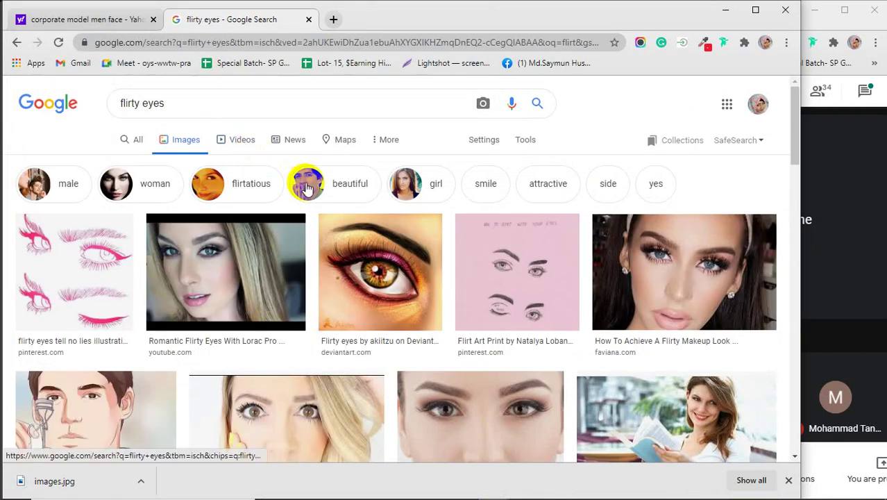
Look through the flirty eyes results, refine the image search to "flirt eyes" and skim the new results
{"action": "scroll", "coordinate": [323, 239], "scroll_direction": "down", "scroll_amount": 4}
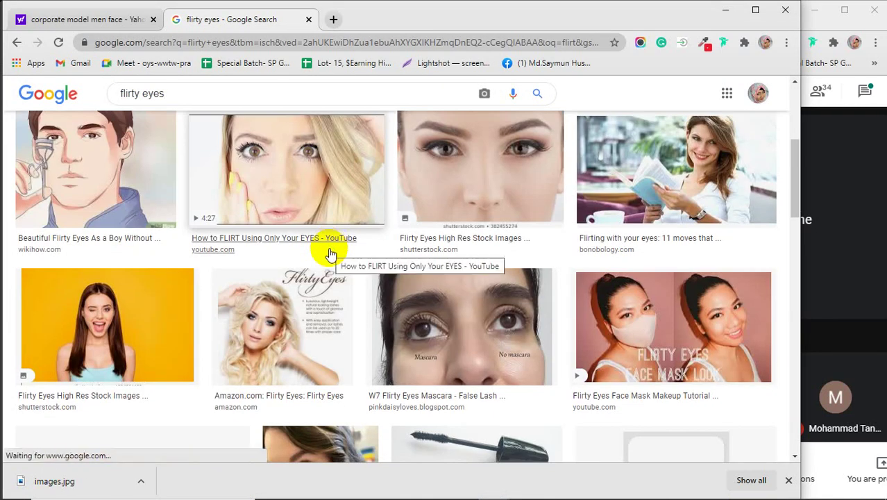
{"action": "scroll", "coordinate": [331, 254], "scroll_direction": "down", "scroll_amount": 2}
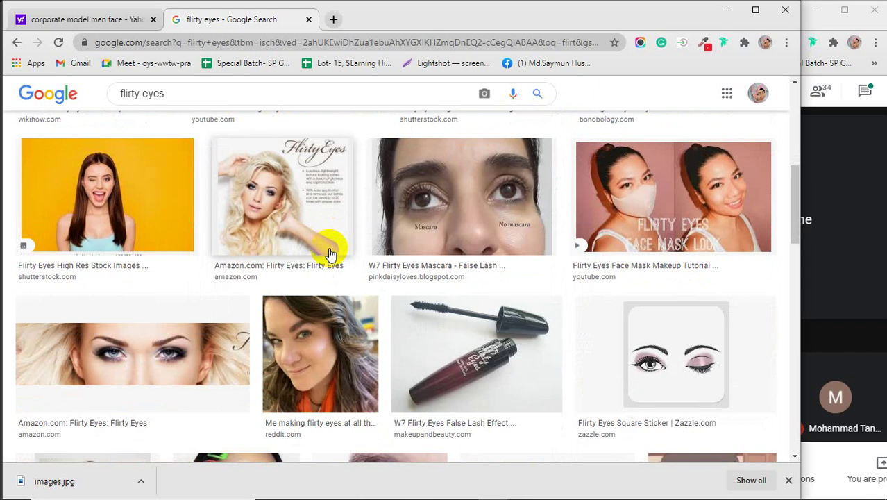
{"action": "scroll", "coordinate": [331, 254], "scroll_direction": "up", "scroll_amount": 5}
{"action": "scroll", "coordinate": [331, 250], "scroll_direction": "down", "scroll_amount": 4}
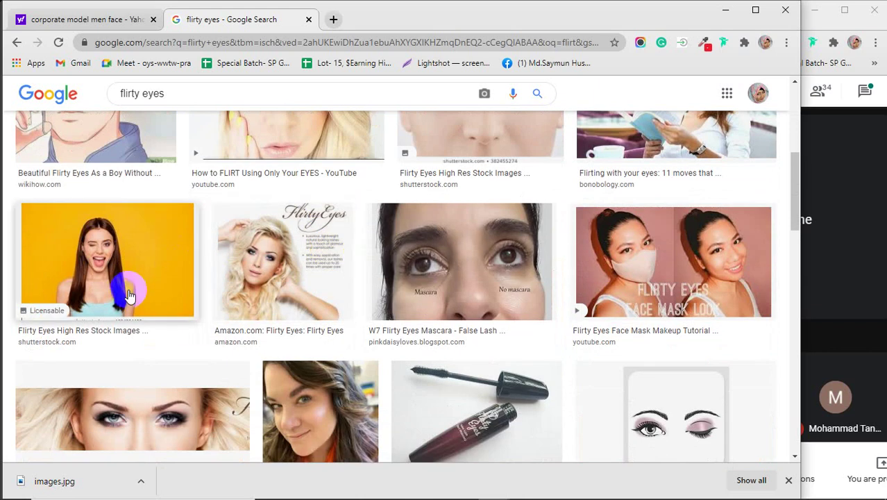
{"action": "scroll", "coordinate": [139, 296], "scroll_direction": "up", "scroll_amount": 5}
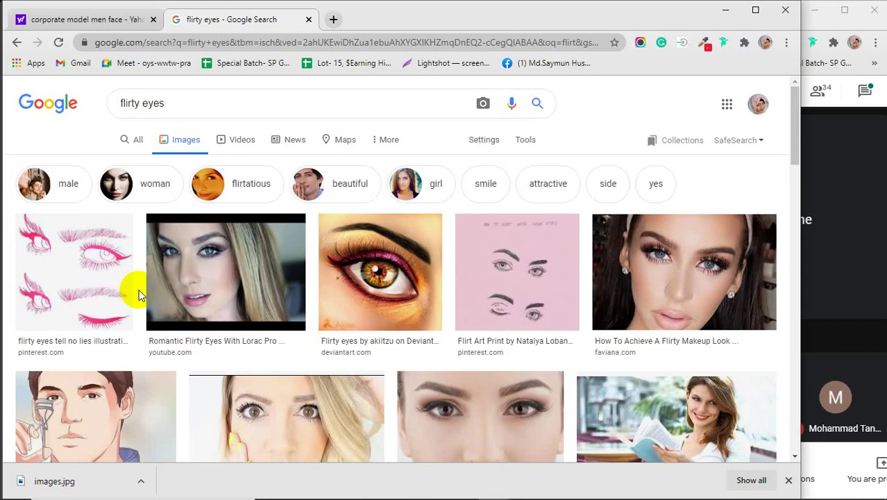
{"action": "left_click", "coordinate": [204, 104]}
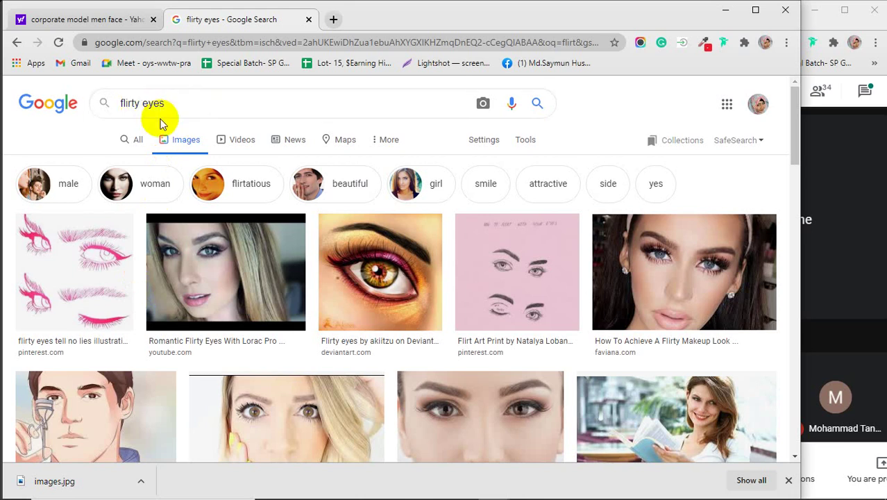
{"action": "left_click", "coordinate": [160, 125]}
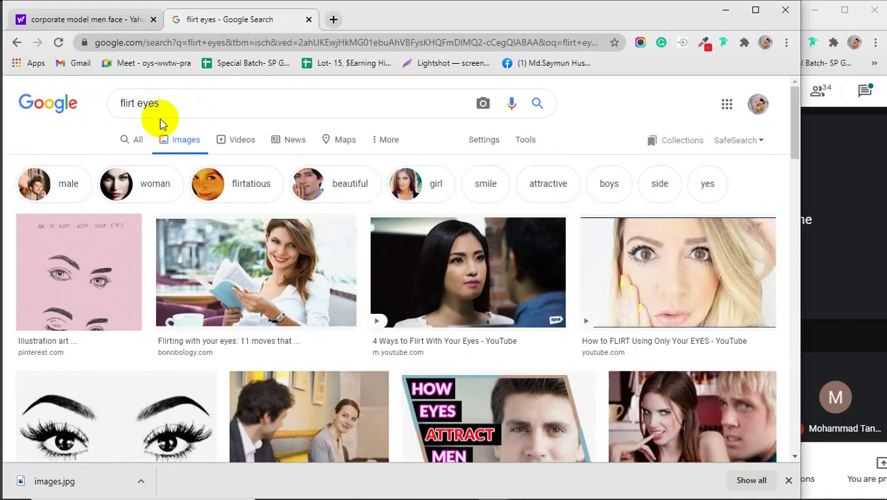
{"action": "scroll", "coordinate": [161, 122], "scroll_direction": "down", "scroll_amount": 3}
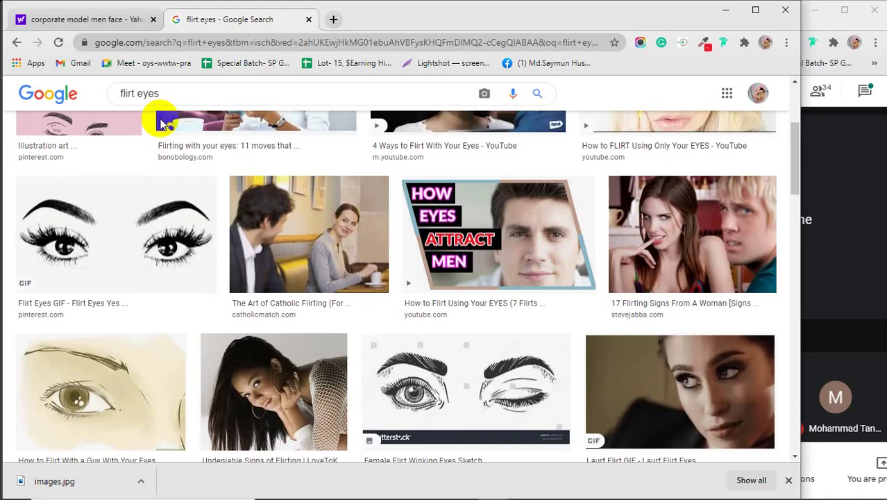
{"action": "scroll", "coordinate": [161, 122], "scroll_direction": "up", "scroll_amount": 3}
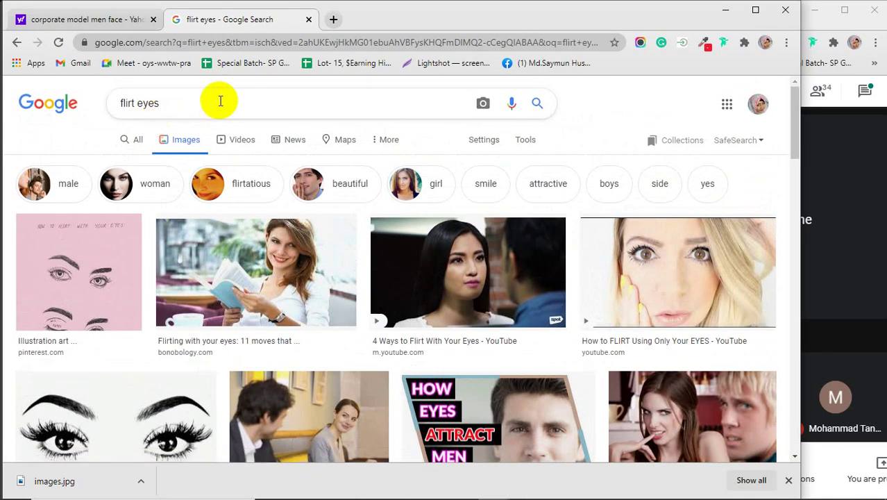
{"action": "left_click", "coordinate": [168, 102]}
{"action": "key", "text": "ctrl+a"}
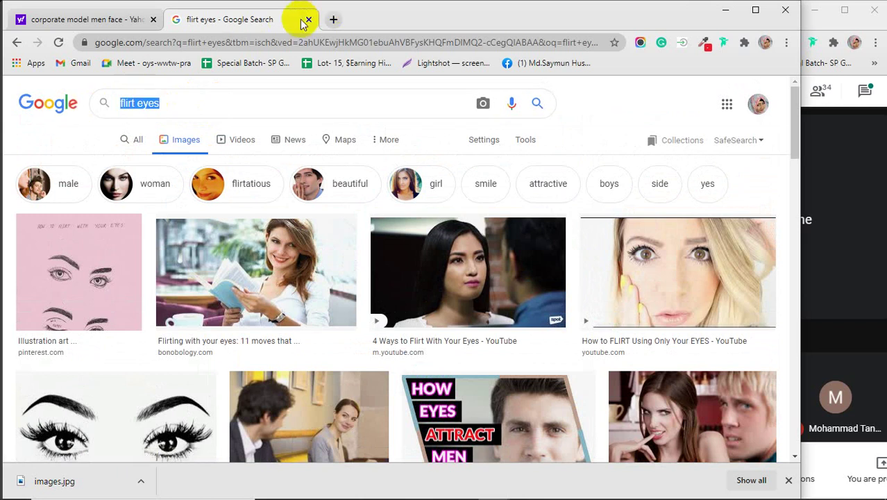
Switch to Photoshop and place the z60j3az3pos01 orange image in the Untitled-1 document, scaled to about 62% and centred on the canvas
{"action": "left_click", "coordinate": [722, 10]}
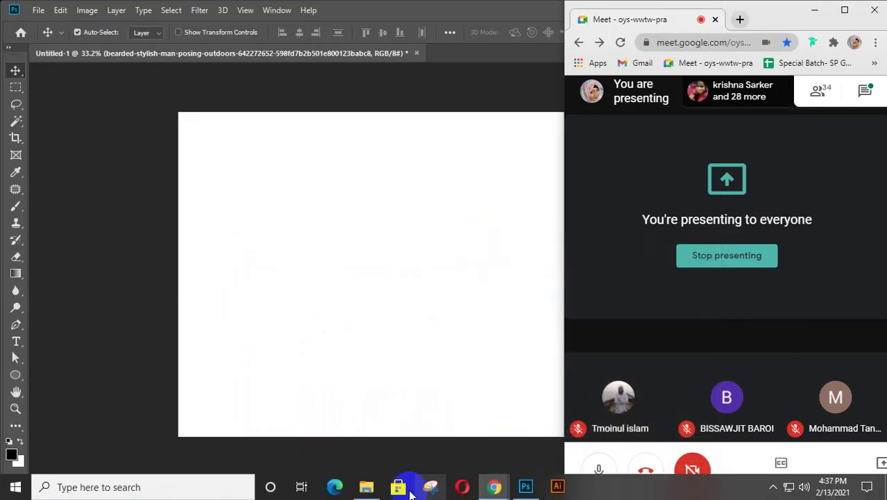
{"action": "left_click", "coordinate": [366, 487]}
{"action": "left_click_drag", "start_coordinate": [178, 309], "coordinate": [307, 460]}
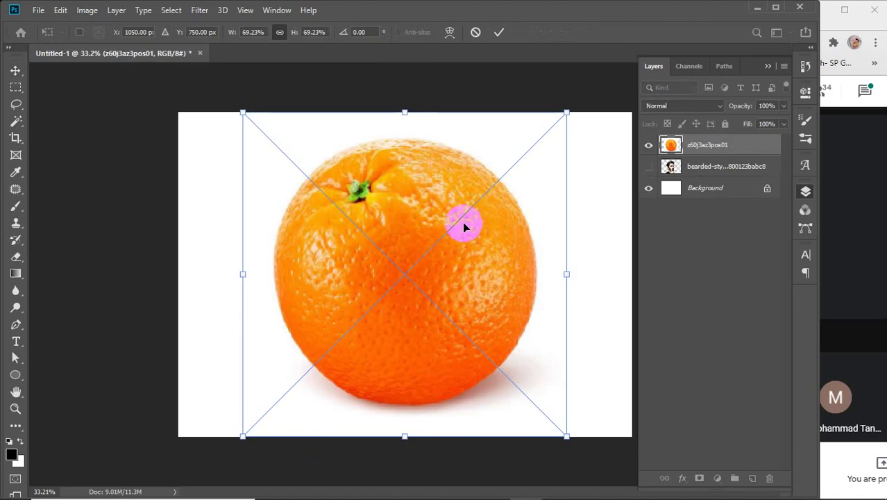
{"action": "left_click_drag", "start_coordinate": [567, 113], "coordinate": [542, 157]}
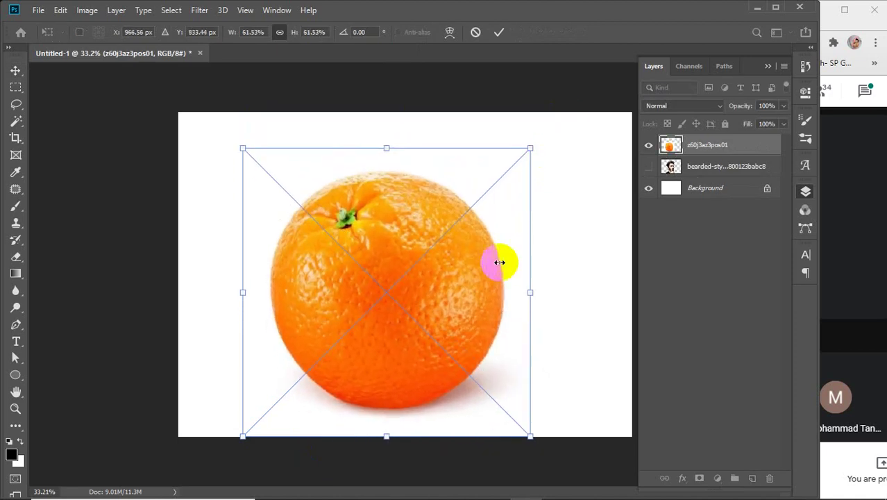
{"action": "left_click_drag", "start_coordinate": [472, 296], "coordinate": [492, 279]}
{"action": "left_click", "coordinate": [499, 32]}
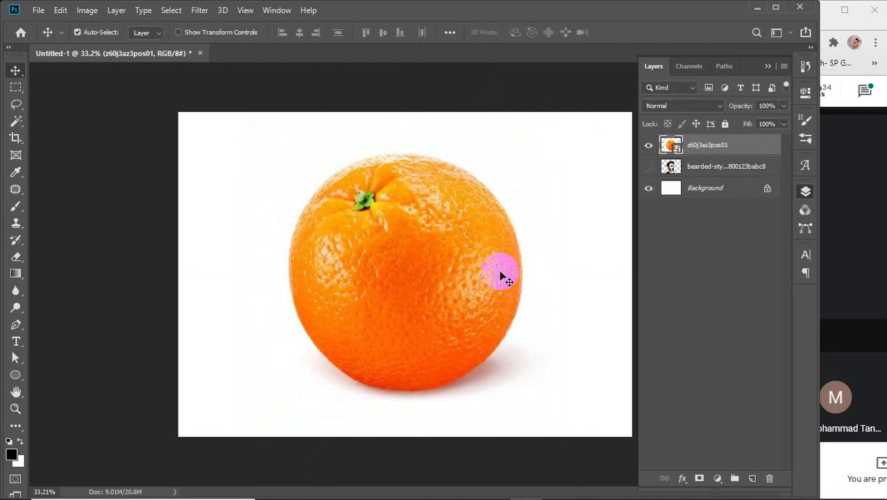
Place the saved lips picture named images over the orange, scaled to about 81% and rotated about -16° on its lower half
{"action": "left_click", "coordinate": [365, 488]}
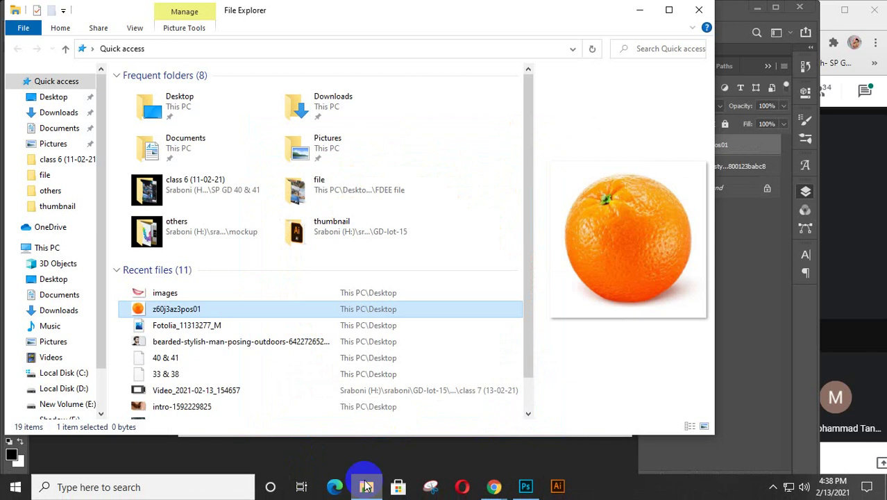
{"action": "left_click_drag", "start_coordinate": [181, 291], "coordinate": [422, 333]}
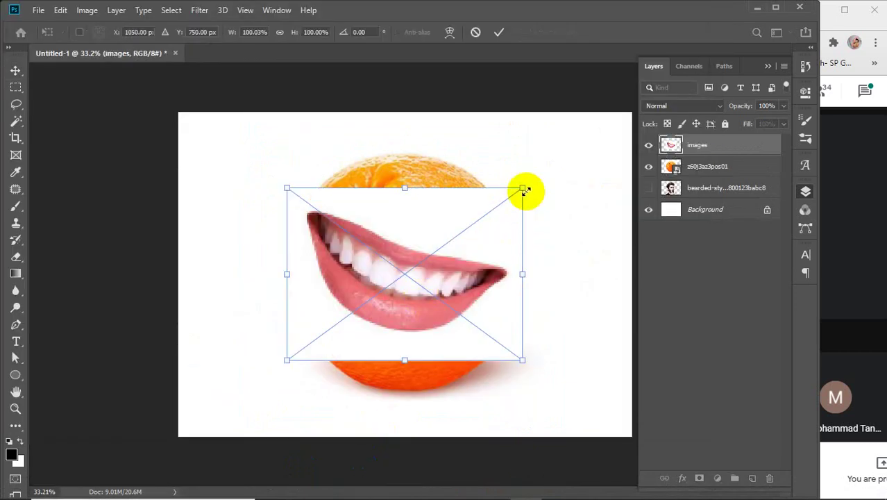
{"action": "left_click_drag", "start_coordinate": [525, 191], "coordinate": [482, 228]}
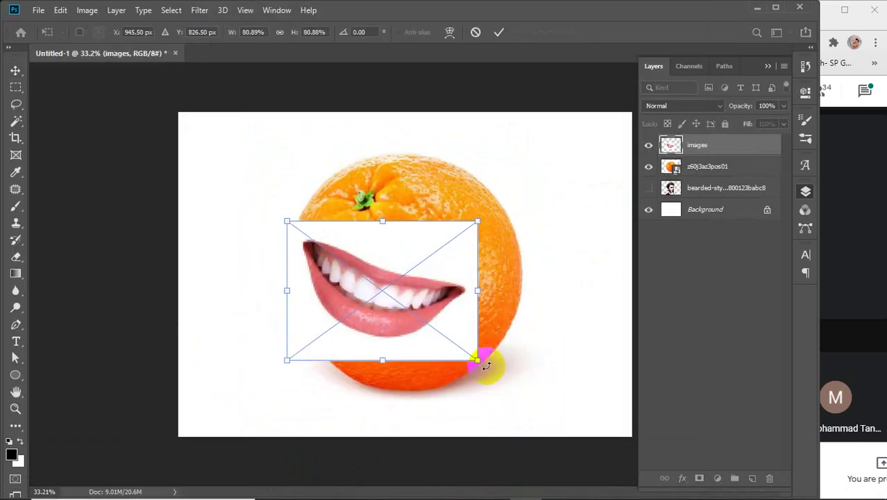
{"action": "left_click_drag", "start_coordinate": [486, 366], "coordinate": [511, 337]}
{"action": "left_click_drag", "start_coordinate": [412, 295], "coordinate": [440, 311]}
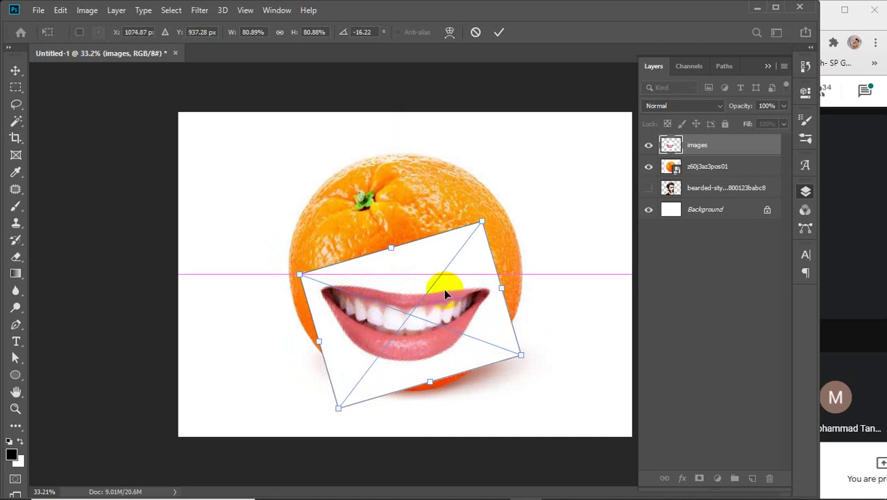
Shrink the lips picture to about 76%, tilt it further counterclockwise, fine-tune its position on the orange and commit the placement
{"action": "left_click_drag", "start_coordinate": [476, 221], "coordinate": [476, 238]}
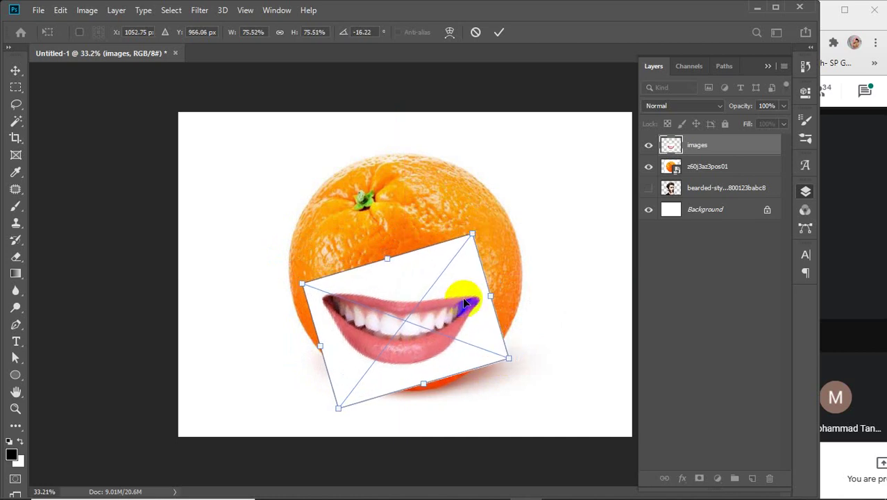
{"action": "left_click_drag", "start_coordinate": [453, 314], "coordinate": [452, 317]}
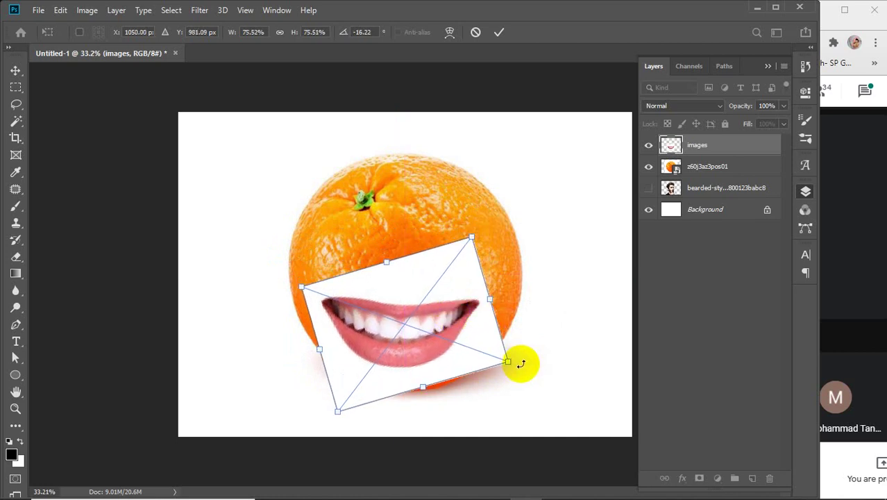
{"action": "left_click_drag", "start_coordinate": [519, 362], "coordinate": [533, 340]}
{"action": "left_click_drag", "start_coordinate": [449, 309], "coordinate": [459, 312]}
{"action": "left_click", "coordinate": [498, 32]}
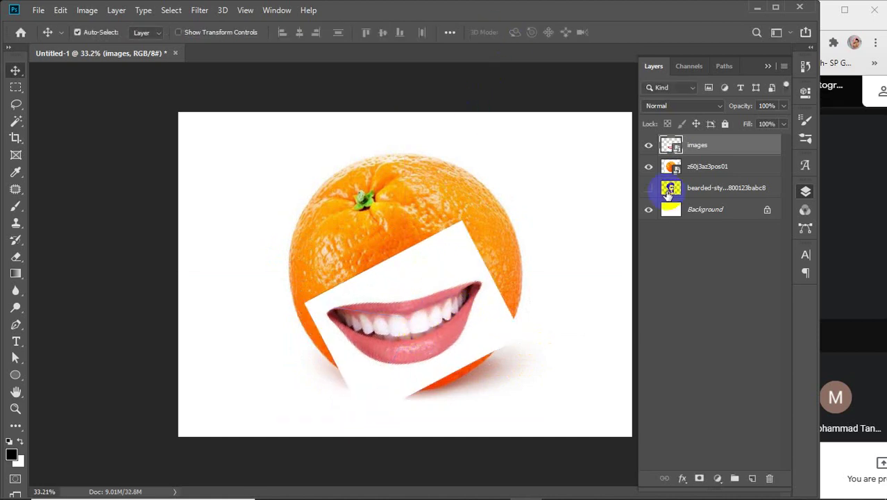
Rasterize the images layer that holds the lips
{"action": "right_click", "coordinate": [709, 145]}
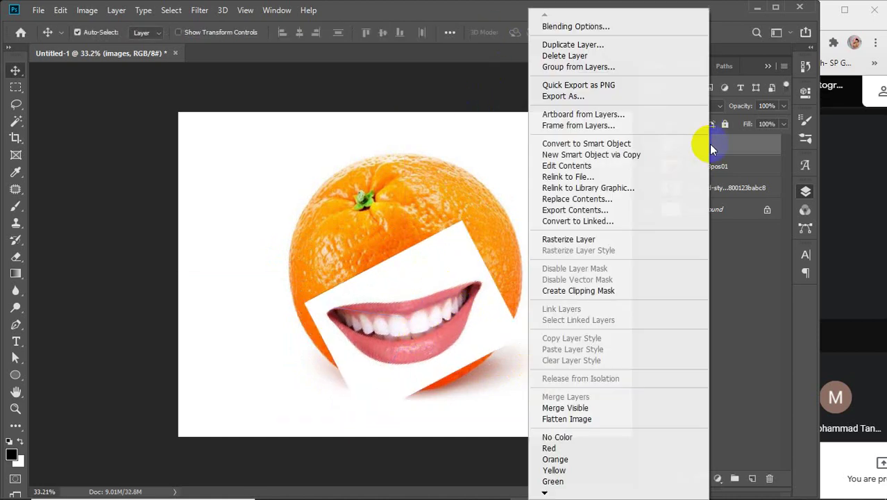
{"action": "left_click", "coordinate": [570, 239]}
Erase the white background around the lips with the Magic Eraser tool, and undo that removal
{"action": "mouse_move", "coordinate": [16, 256]}
{"action": "left_mouse_down"}
{"action": "mouse_move", "coordinate": [114, 299]}
{"action": "mouse_move", "coordinate": [91, 289]}
{"action": "left_mouse_up"}
{"action": "left_click", "coordinate": [422, 266]}
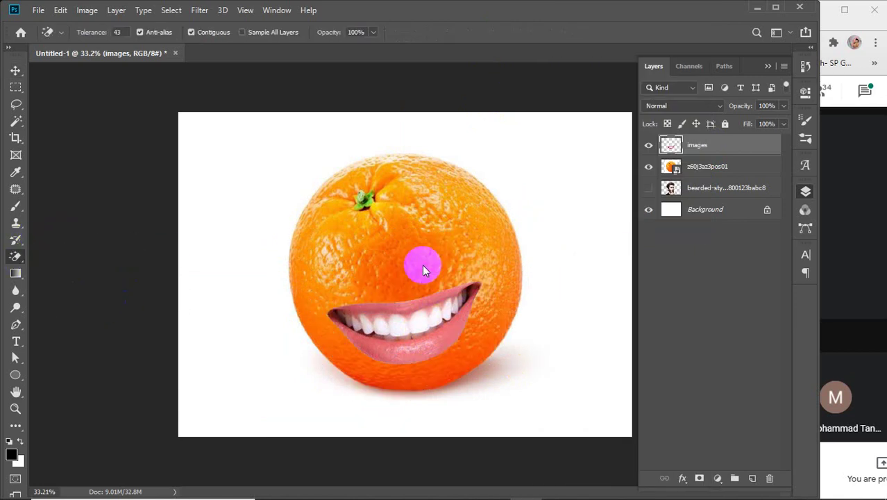
{"action": "left_click", "coordinate": [15, 71]}
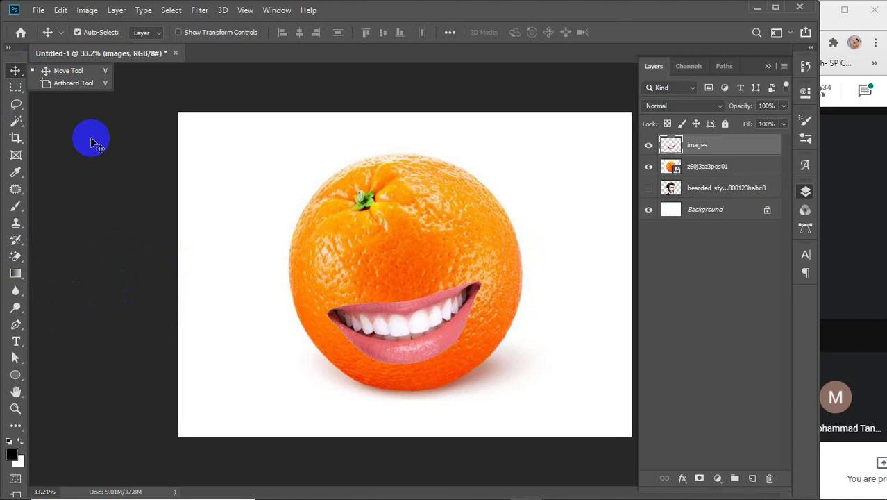
{"action": "left_click", "coordinate": [218, 218]}
{"action": "left_click_drag", "start_coordinate": [423, 339], "coordinate": [424, 339]}
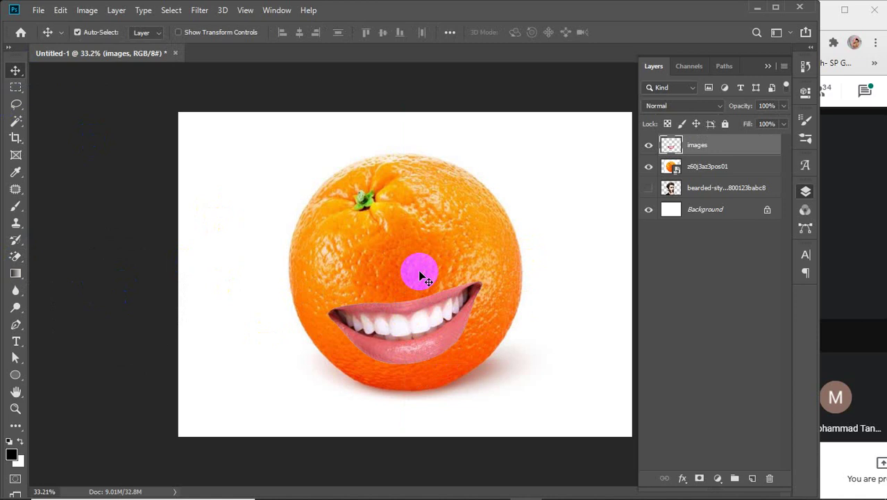
{"action": "left_click_drag", "start_coordinate": [401, 311], "coordinate": [409, 314]}
{"action": "key", "text": "ctrl+z"}
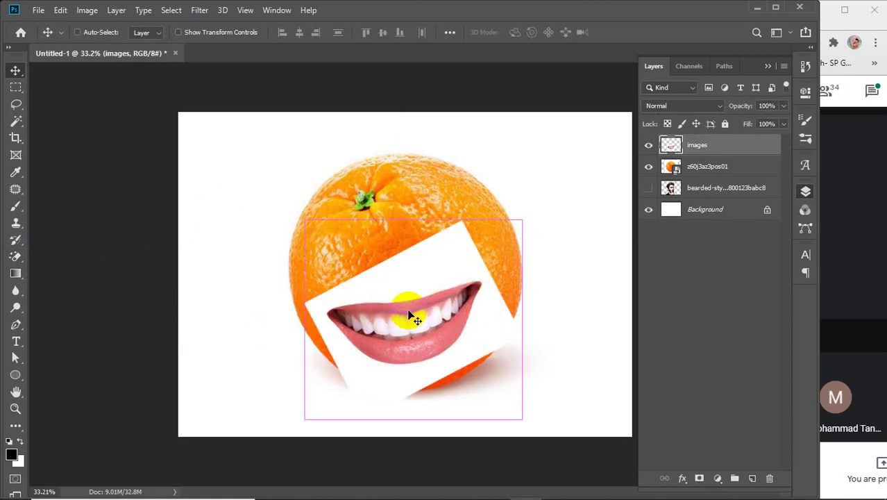
Select the white background around the lips on the images layer with the Magic Wand and copy it to a new layer
{"action": "left_click_drag", "start_coordinate": [428, 296], "coordinate": [433, 295]}
{"action": "scroll", "coordinate": [411, 338], "scroll_direction": "up", "scroll_amount": 2}
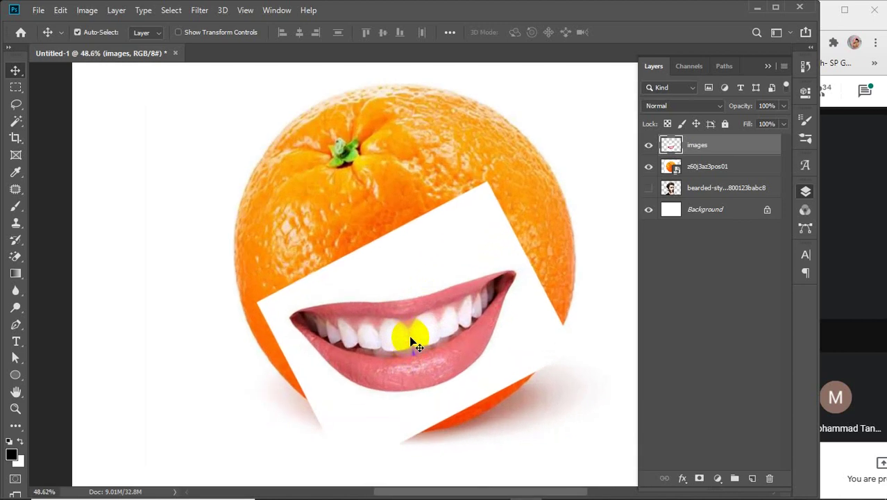
{"action": "left_click_drag", "start_coordinate": [406, 332], "coordinate": [416, 335]}
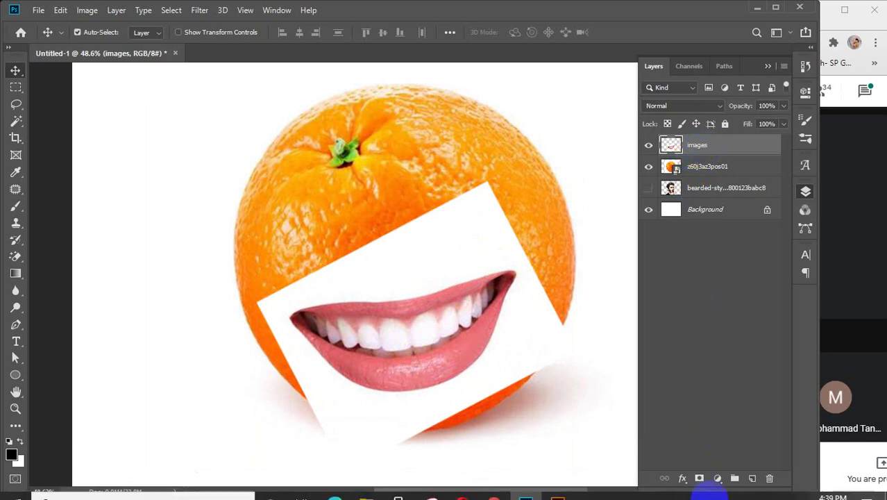
{"action": "left_click", "coordinate": [698, 145]}
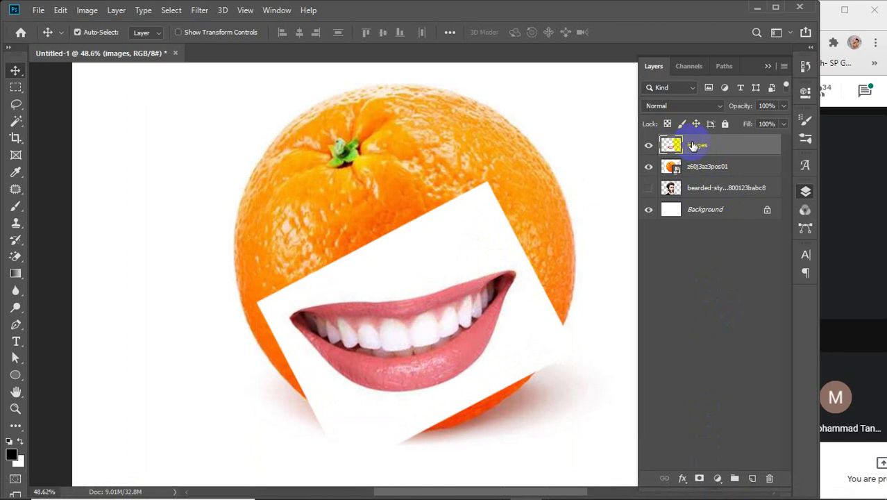
{"action": "left_click_drag", "start_coordinate": [16, 121], "coordinate": [76, 138]}
{"action": "left_click", "coordinate": [419, 262]}
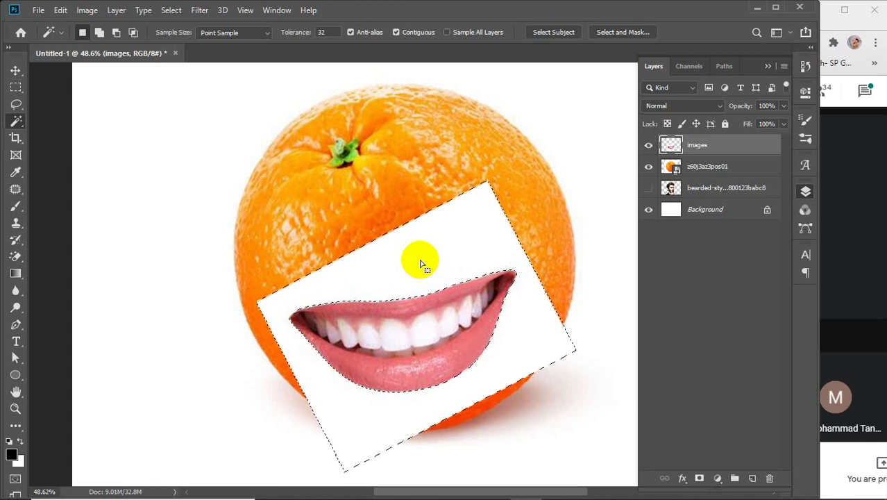
{"action": "key", "text": "ctrl+j"}
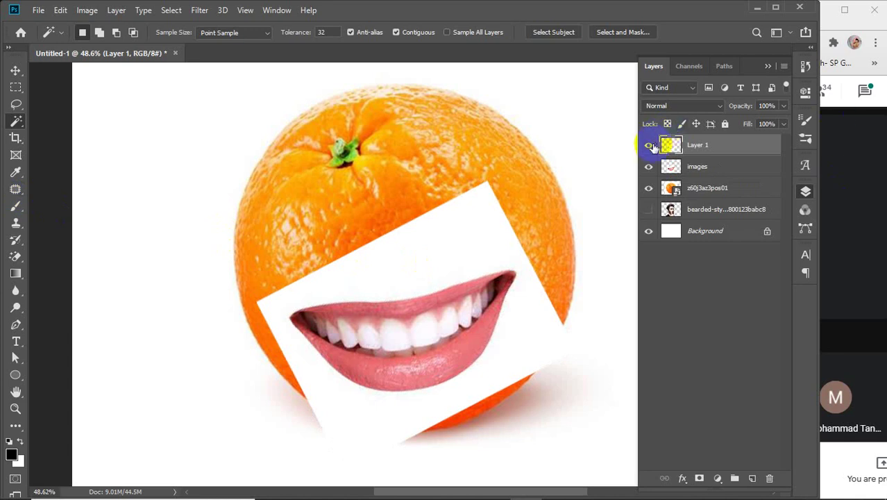
Check what Layer 1 and the images layer each contain by showing and hiding them individually
{"action": "left_click", "coordinate": [648, 166]}
{"action": "left_click", "coordinate": [649, 144]}
{"action": "left_click", "coordinate": [649, 145]}
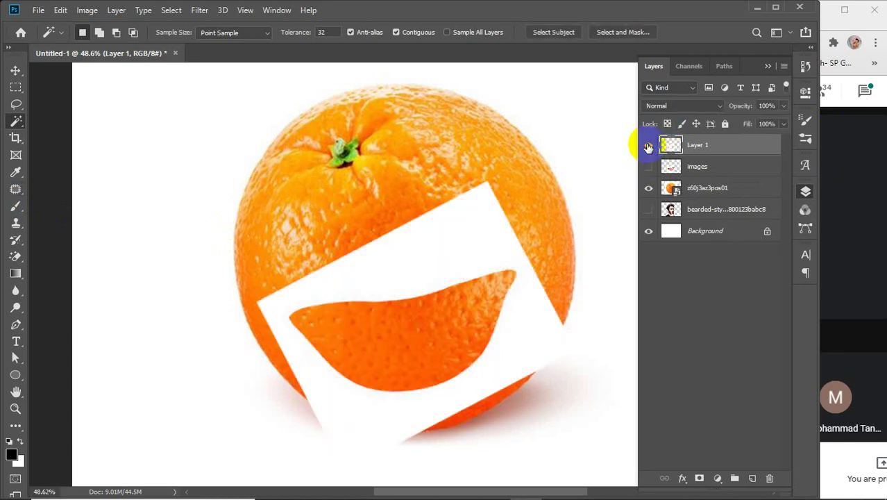
{"action": "left_click", "coordinate": [649, 167]}
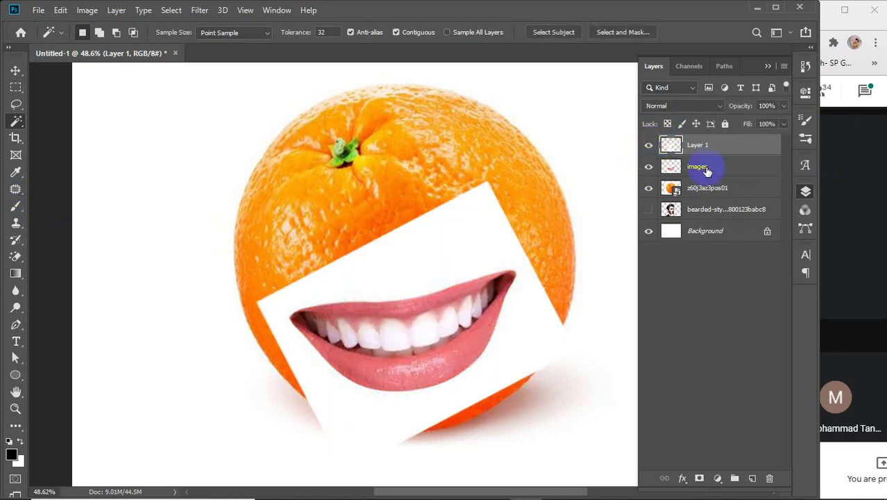
{"action": "left_click", "coordinate": [705, 168]}
{"action": "left_click", "coordinate": [16, 258]}
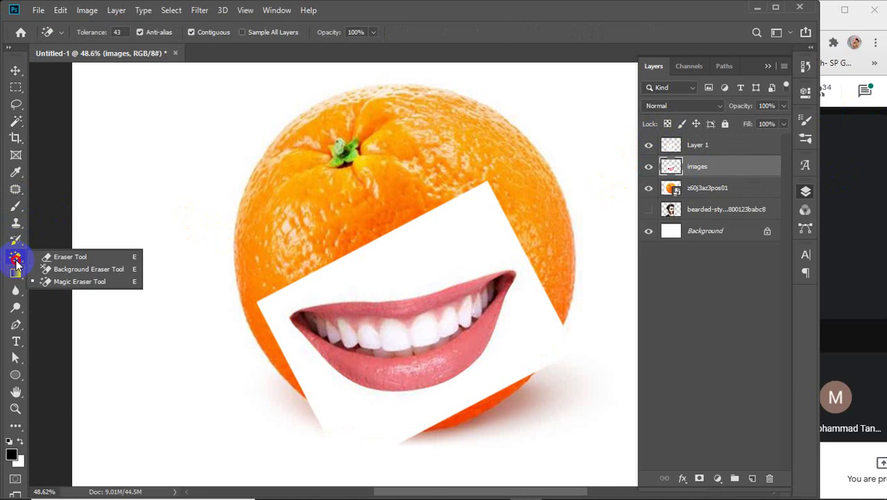
{"action": "left_click", "coordinate": [78, 281]}
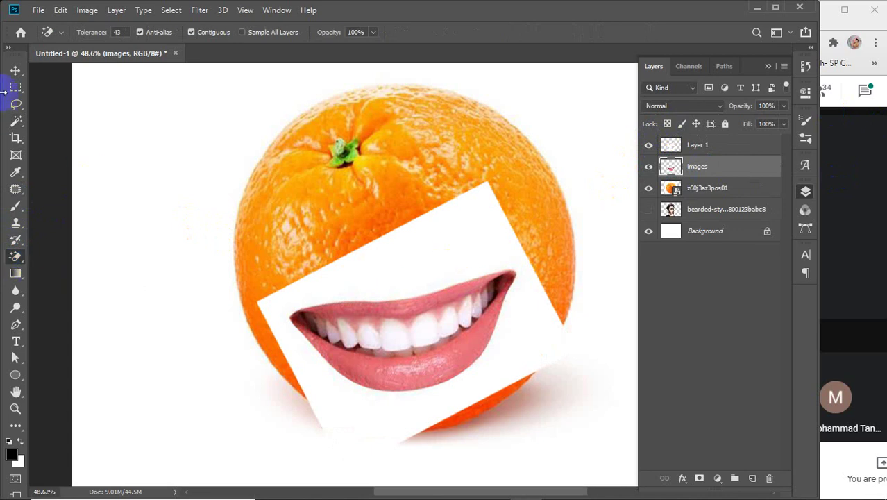
{"action": "left_click", "coordinate": [15, 71]}
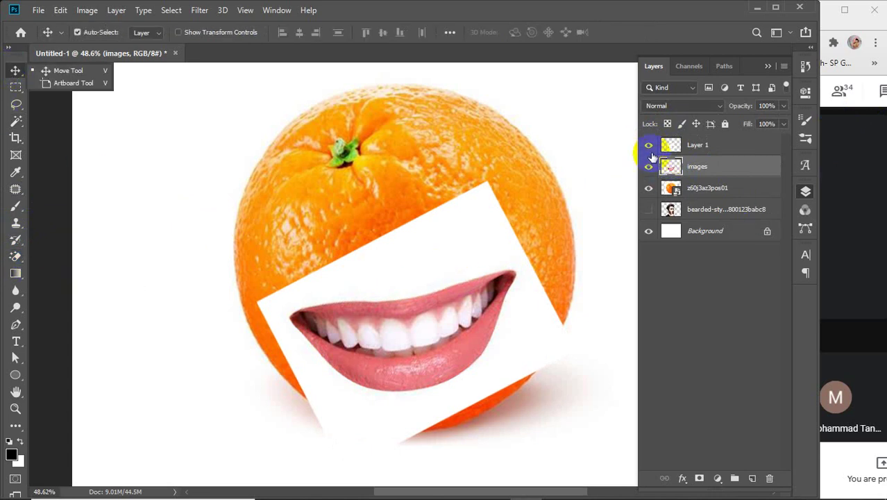
Compare the orange alone, with the lips cutout, and with the white surround on Layer 1 by toggling both layers' visibility
{"action": "left_click", "coordinate": [649, 166]}
{"action": "left_click", "coordinate": [647, 146]}
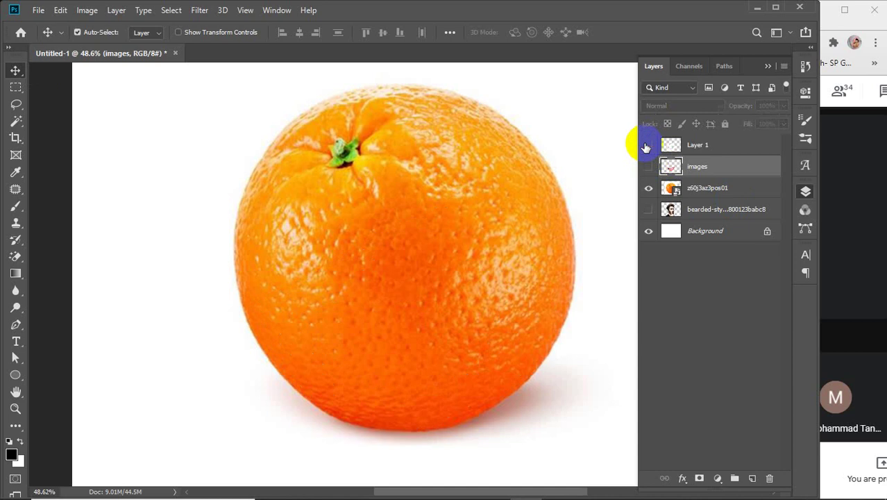
{"action": "left_click", "coordinate": [647, 146]}
{"action": "left_click", "coordinate": [647, 147]}
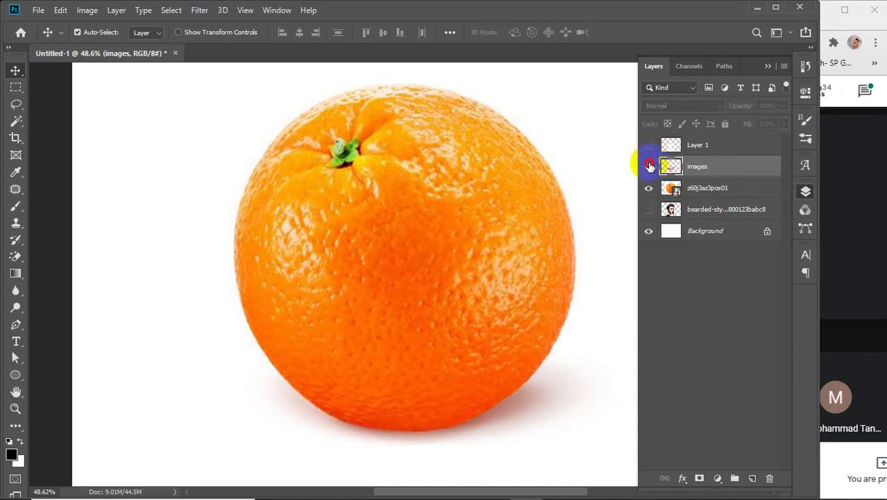
{"action": "left_click", "coordinate": [649, 166]}
{"action": "left_click", "coordinate": [649, 166]}
{"action": "left_click", "coordinate": [649, 166]}
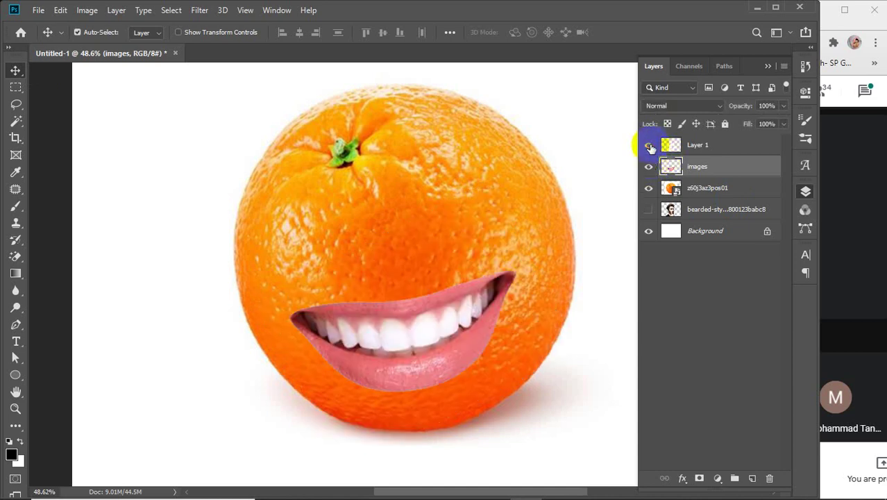
{"action": "left_click", "coordinate": [649, 147]}
Select the white area around the lips on Layer 1 with the Magic Wand at tolerance 32
{"action": "left_click", "coordinate": [715, 144]}
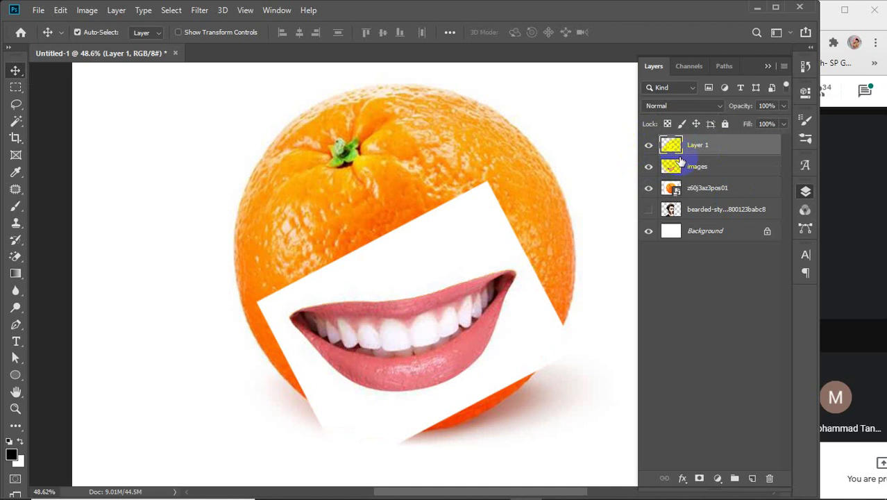
{"action": "left_click", "coordinate": [16, 122]}
{"action": "left_click", "coordinate": [430, 227]}
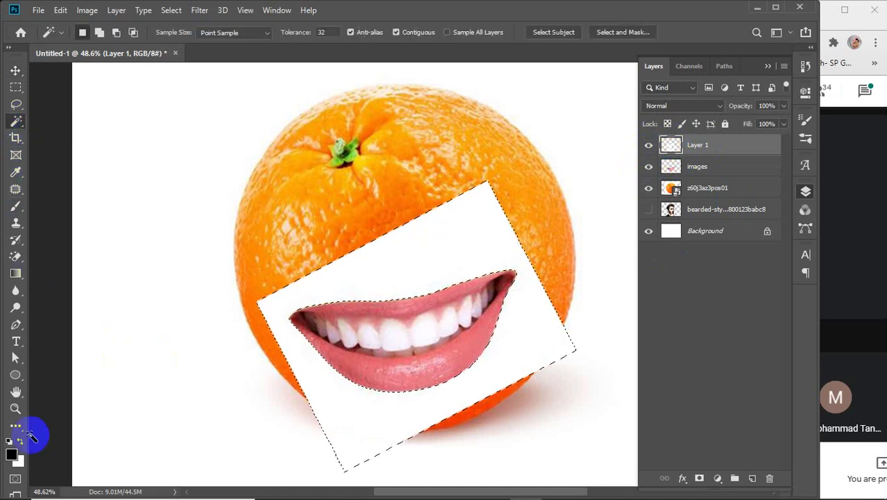
{"action": "double_click", "coordinate": [667, 145]}
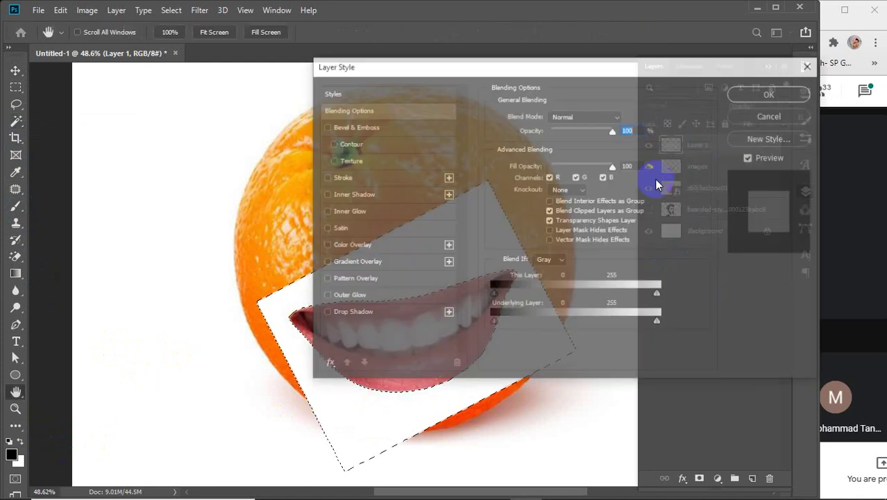
{"action": "left_click", "coordinate": [764, 117]}
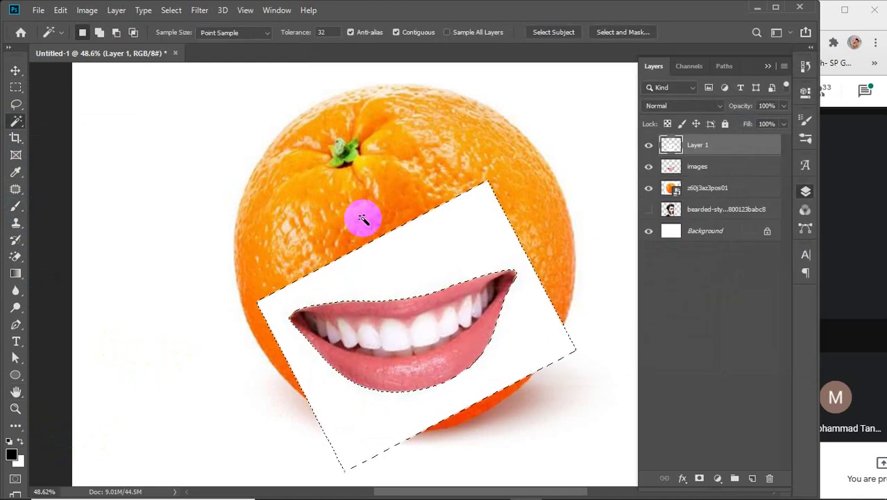
Sample light orange #fea038 from the fruit's skin as the foreground colour and fill the selected area on Layer 1 with it
{"action": "left_click", "coordinate": [10, 455]}
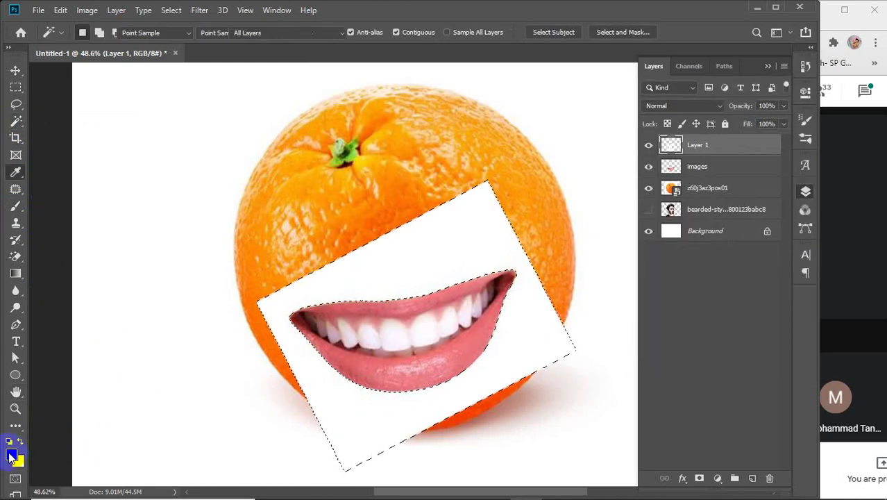
{"action": "left_click", "coordinate": [354, 234]}
{"action": "left_click", "coordinate": [355, 238]}
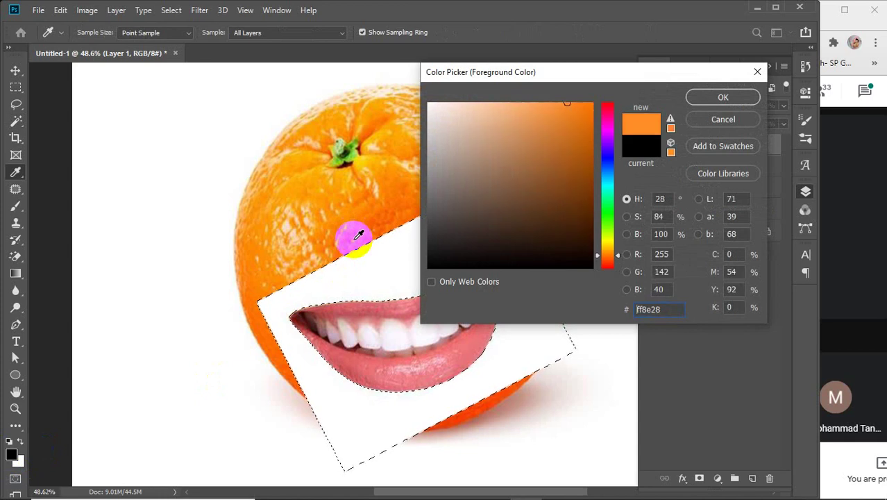
{"action": "left_click", "coordinate": [355, 238]}
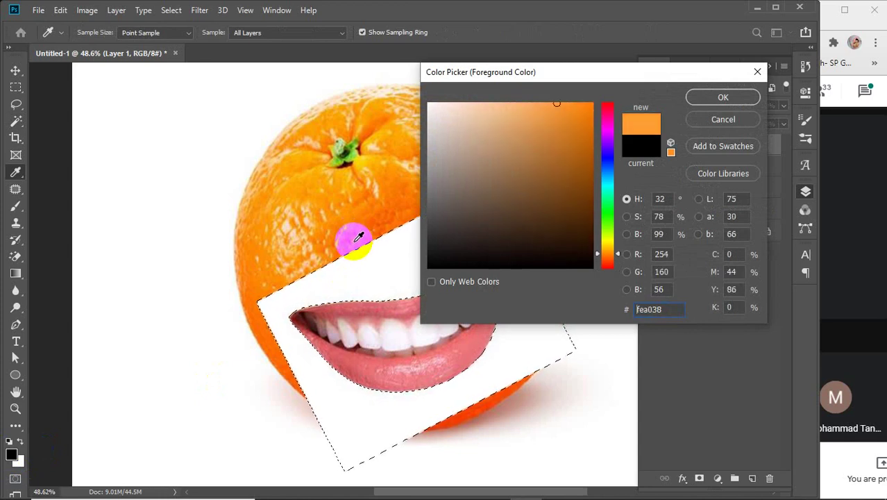
{"action": "left_click", "coordinate": [722, 97]}
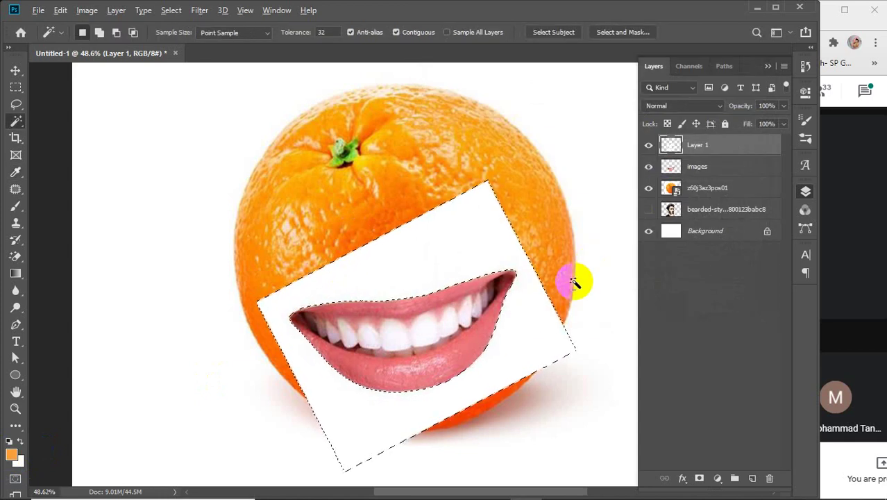
{"action": "key", "text": "alt+BackSpace"}
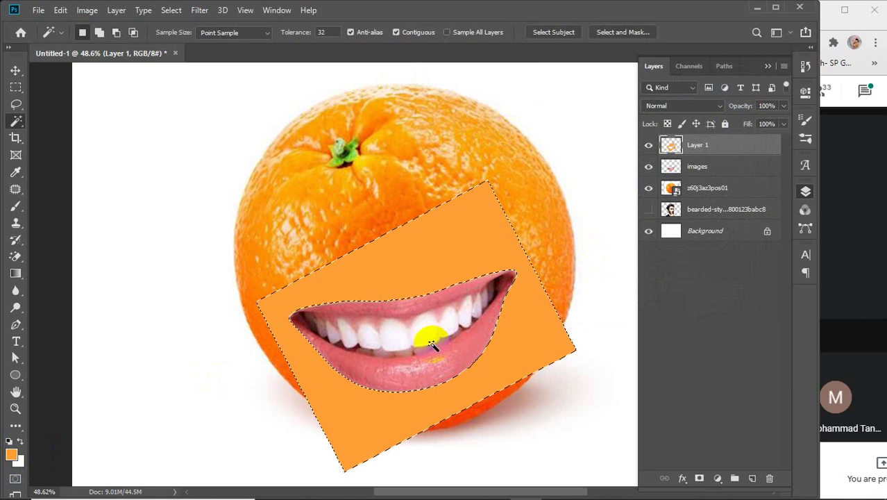
Refill the selected area on Layer 1 with darker orange #fc6705 sampled from the fruit's lower edge, and deselect it
{"action": "left_click", "coordinate": [11, 455]}
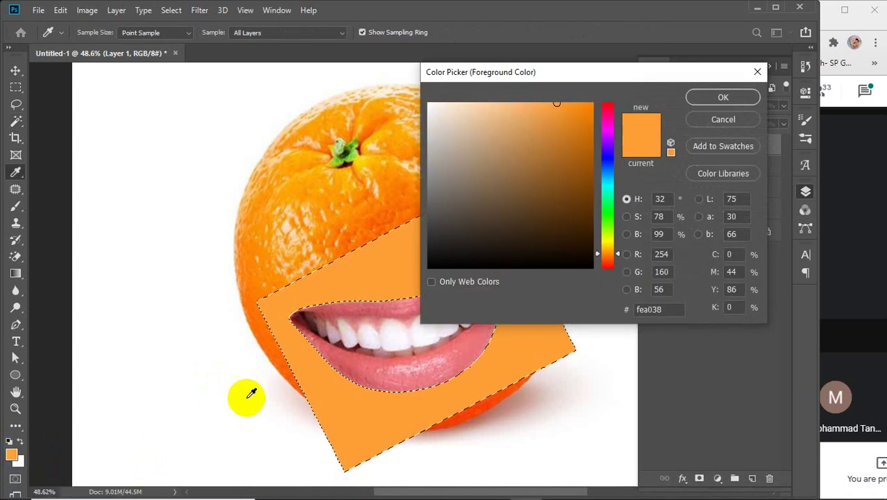
{"action": "left_click_drag", "start_coordinate": [274, 353], "coordinate": [284, 348]}
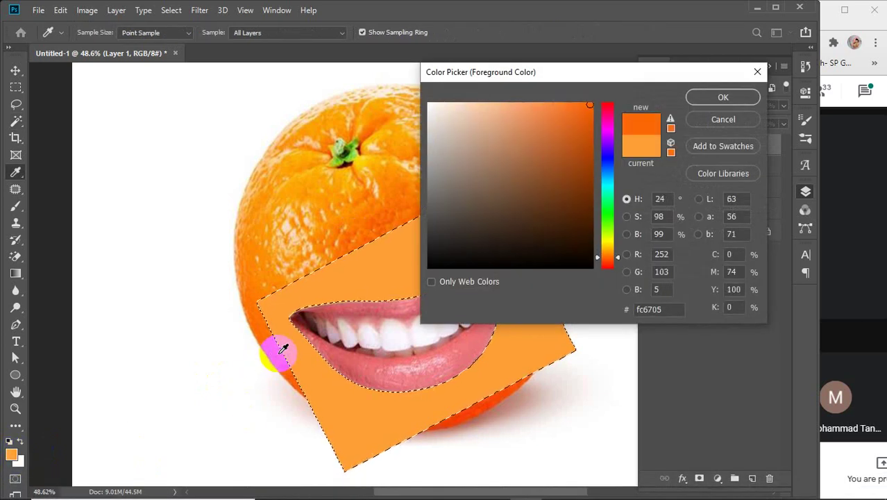
{"action": "left_click", "coordinate": [698, 96]}
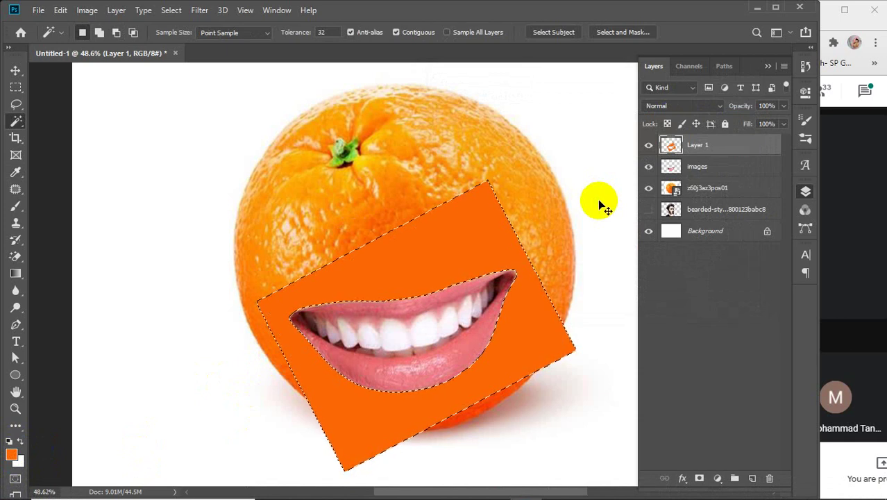
{"action": "key", "text": "ctrl+d"}
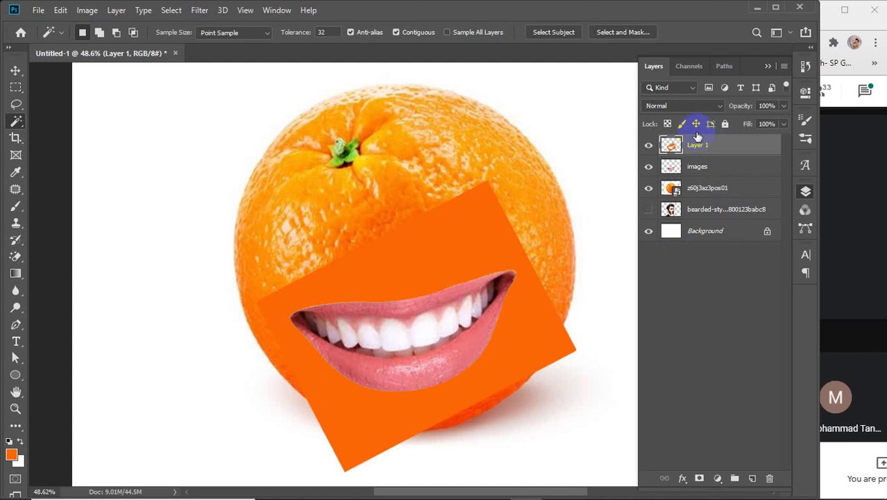
{"action": "left_click", "coordinate": [204, 216]}
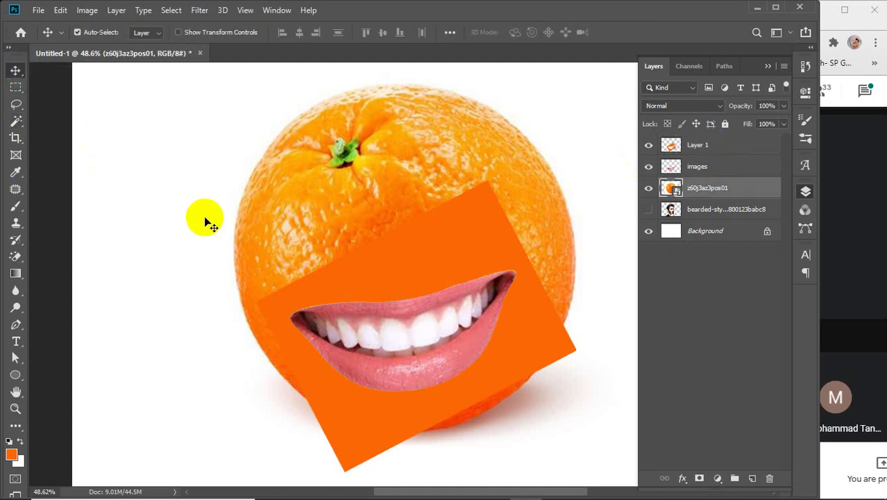
{"action": "left_click", "coordinate": [439, 250]}
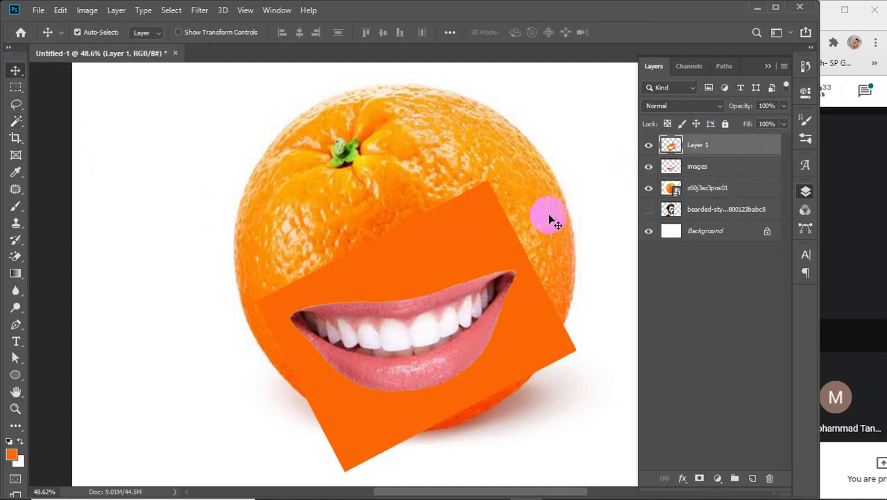
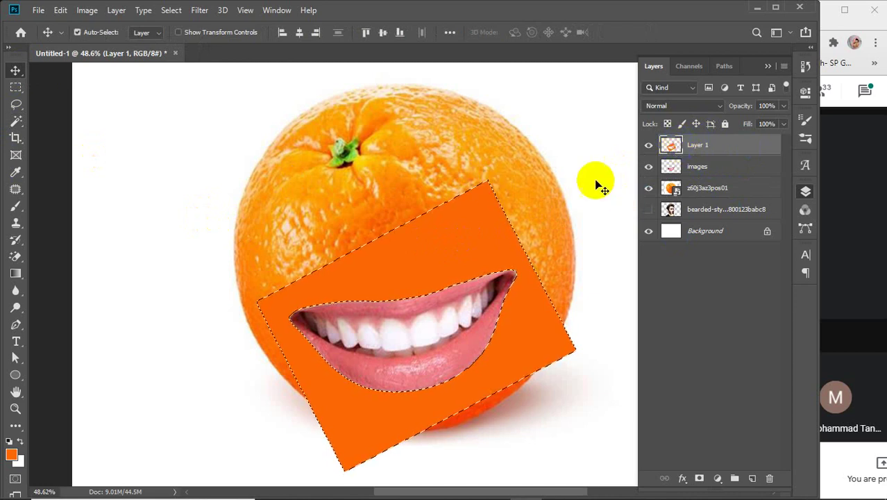
Fill the selected area around the lips with orange #fa8109 sampled from the skin above the patch, and clear the selection
{"action": "left_click", "coordinate": [10, 456]}
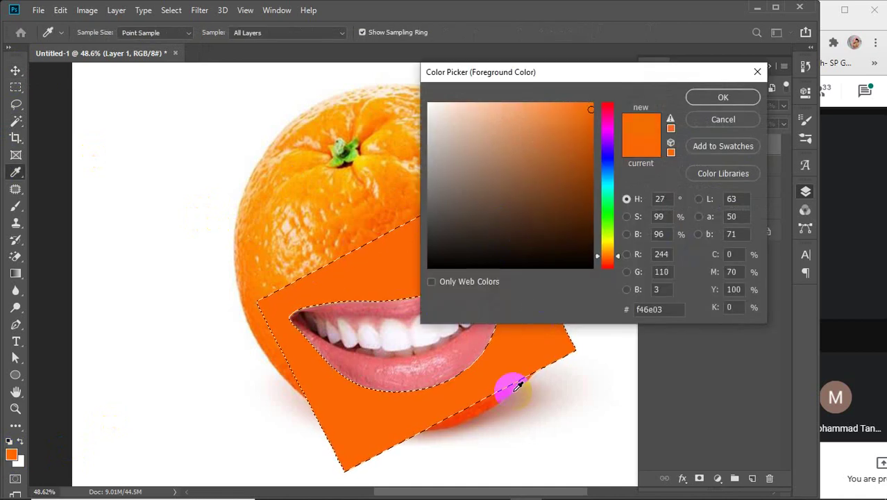
{"action": "left_click", "coordinate": [294, 184]}
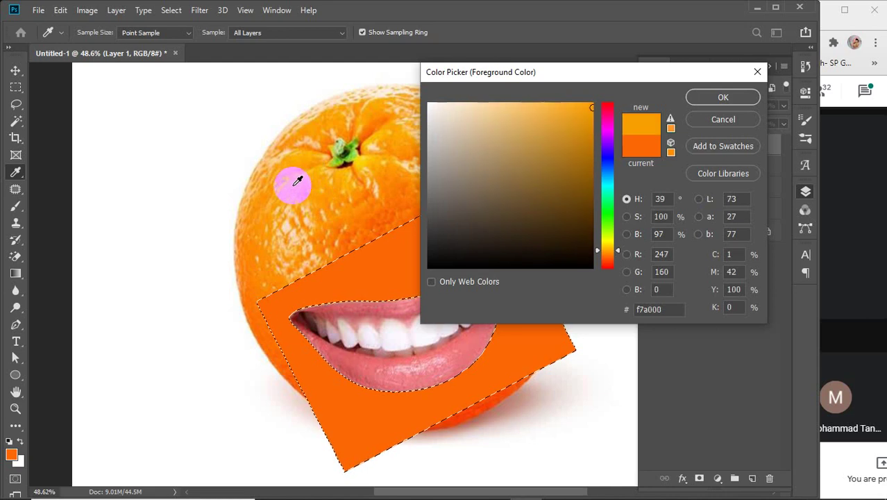
{"action": "left_click", "coordinate": [346, 236]}
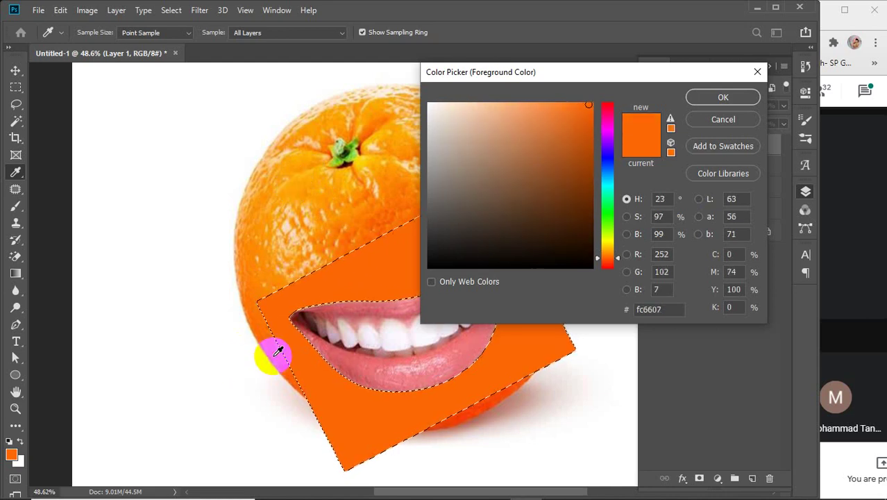
{"action": "left_click_drag", "start_coordinate": [481, 412], "coordinate": [478, 407]}
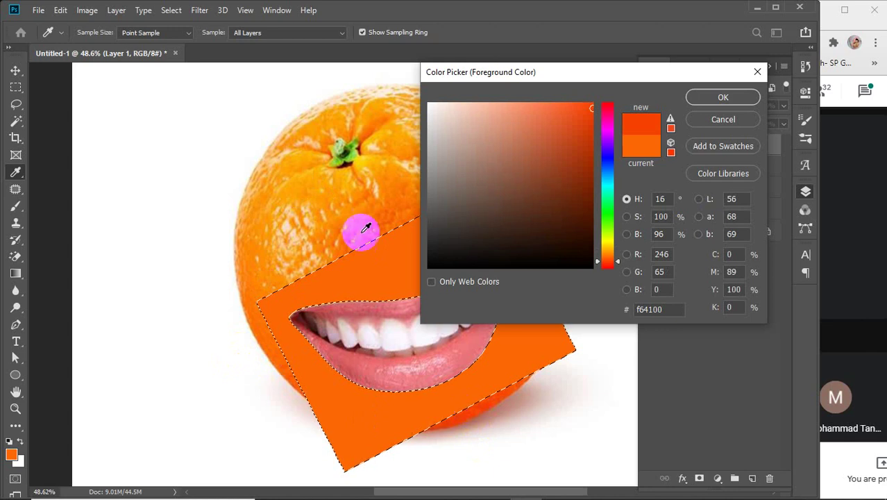
{"action": "left_click_drag", "start_coordinate": [366, 229], "coordinate": [331, 241]}
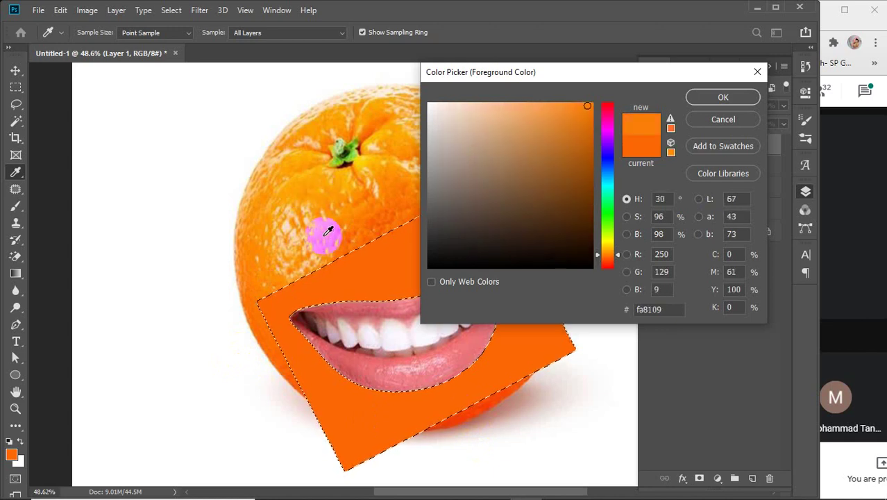
{"action": "left_click", "coordinate": [722, 98]}
{"action": "key", "text": "v"}
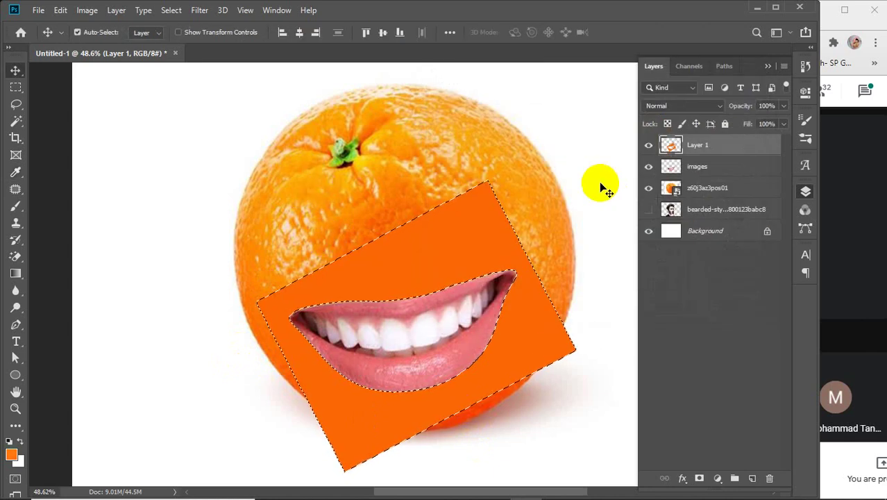
{"action": "key", "text": "alt+BackSpace"}
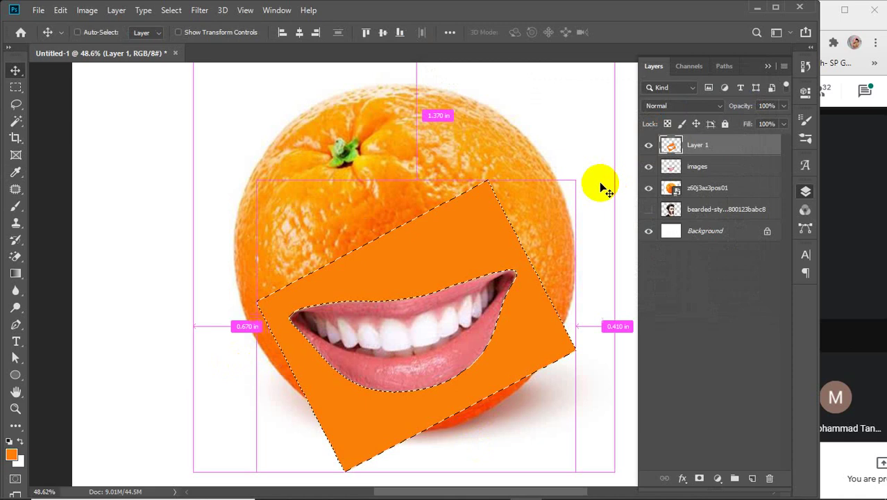
{"action": "key", "text": "ctrl+d"}
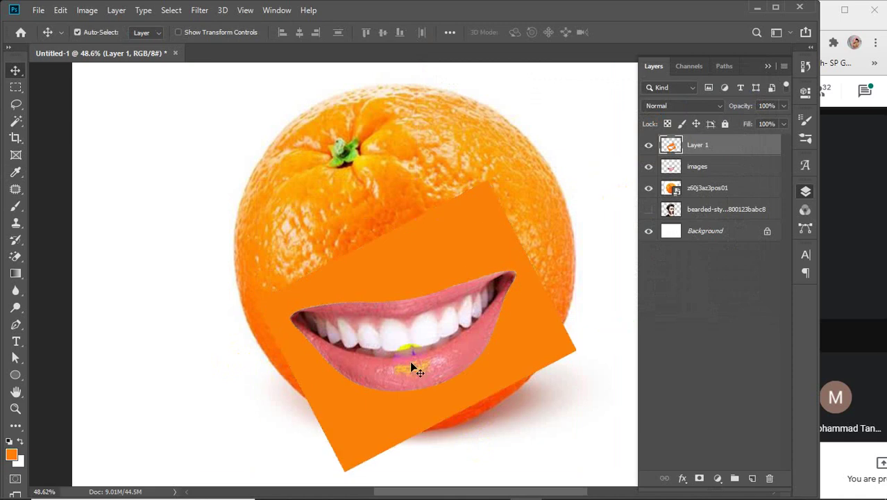
Merge Layer 1 with the images layer and add a layer mask to the merged layer
{"action": "left_click", "coordinate": [716, 169], "text": "ctrl"}
{"action": "key", "text": "ctrl+e"}
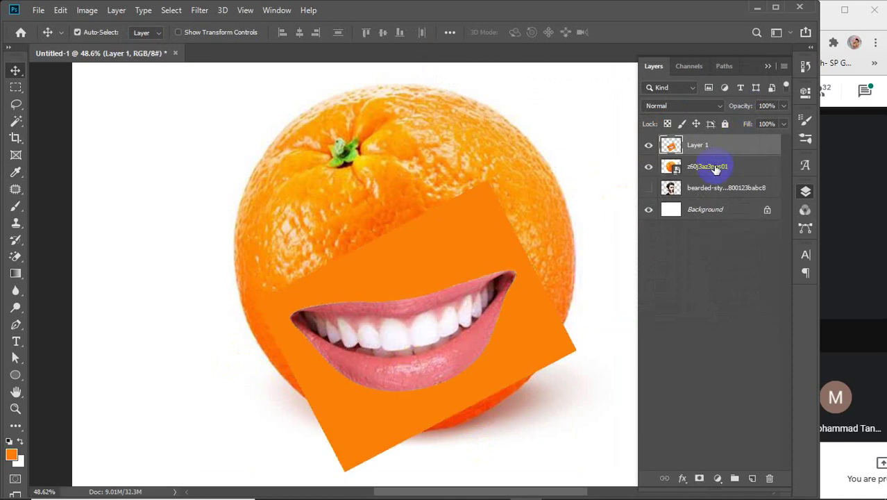
{"action": "left_click", "coordinate": [700, 479]}
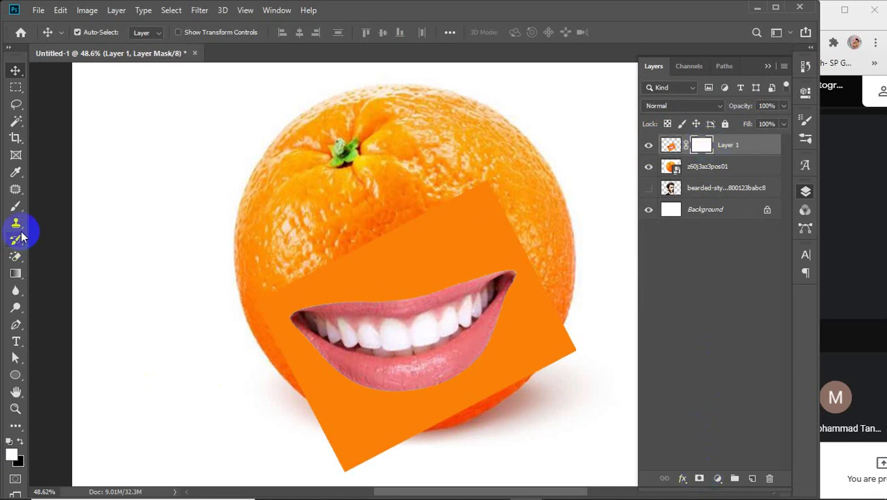
Paint black on Layer 1's mask with an 80 px soft brush to hide the patch's upper part above the lips
{"action": "left_click", "coordinate": [16, 208]}
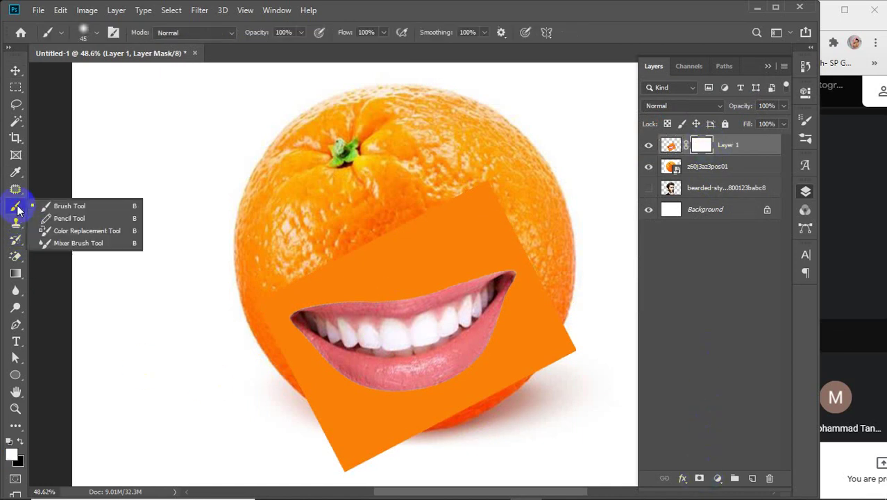
{"action": "left_click", "coordinate": [21, 443]}
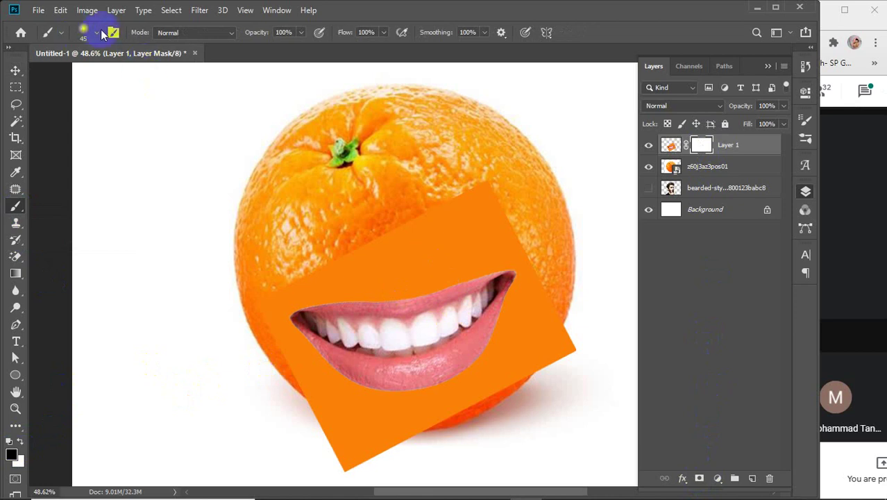
{"action": "left_click", "coordinate": [409, 273]}
{"action": "scroll", "coordinate": [412, 291], "scroll_direction": "up", "scroll_amount": 3}
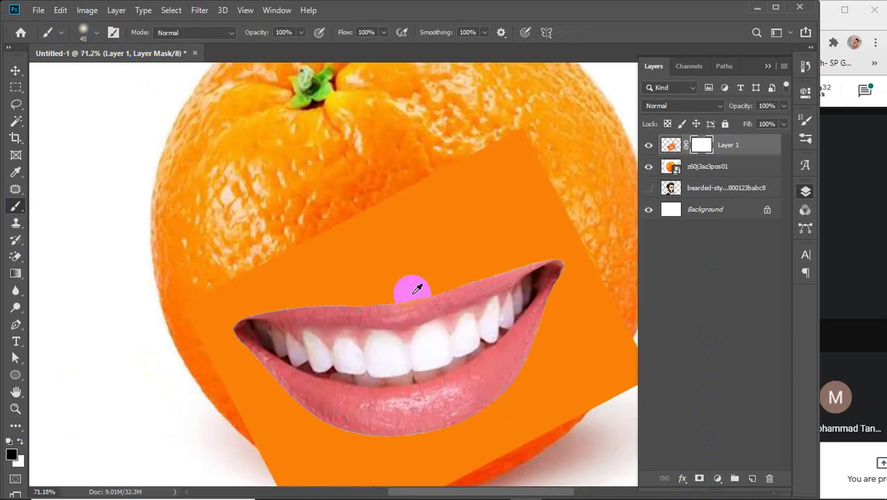
{"action": "left_click", "coordinate": [472, 240]}
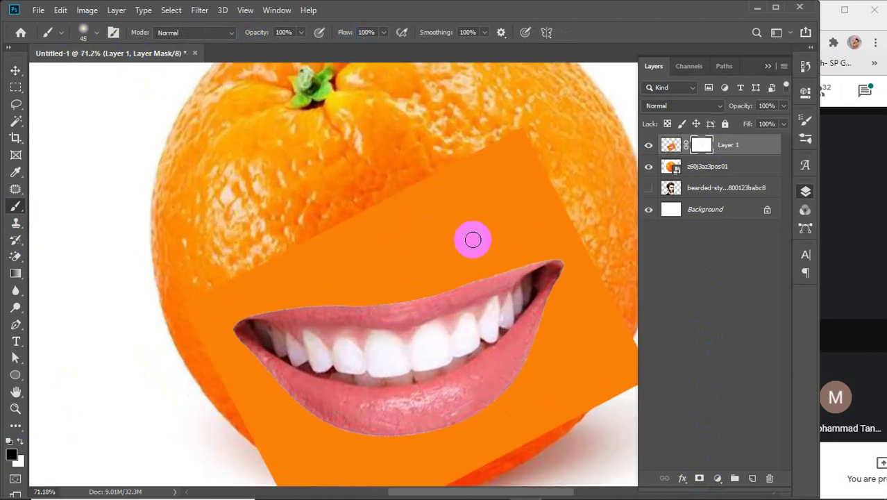
{"action": "key", "text": "bracketright"}
{"action": "mouse_move", "coordinate": [362, 194]}
{"action": "left_mouse_down"}
{"action": "mouse_move", "coordinate": [533, 184]}
{"action": "mouse_move", "coordinate": [575, 168]}
{"action": "left_mouse_up"}
{"action": "mouse_move", "coordinate": [437, 175]}
{"action": "left_mouse_down"}
{"action": "mouse_move", "coordinate": [578, 143]}
{"action": "mouse_move", "coordinate": [402, 216]}
{"action": "mouse_move", "coordinate": [292, 232]}
{"action": "mouse_move", "coordinate": [545, 219]}
{"action": "mouse_move", "coordinate": [601, 182]}
{"action": "mouse_move", "coordinate": [428, 180]}
{"action": "mouse_move", "coordinate": [367, 194]}
{"action": "mouse_move", "coordinate": [615, 200]}
{"action": "mouse_move", "coordinate": [381, 212]}
{"action": "mouse_move", "coordinate": [631, 212]}
{"action": "mouse_move", "coordinate": [533, 164]}
{"action": "mouse_move", "coordinate": [523, 129]}
{"action": "mouse_move", "coordinate": [583, 226]}
{"action": "mouse_move", "coordinate": [538, 182]}
{"action": "mouse_move", "coordinate": [587, 235]}
{"action": "left_mouse_up"}
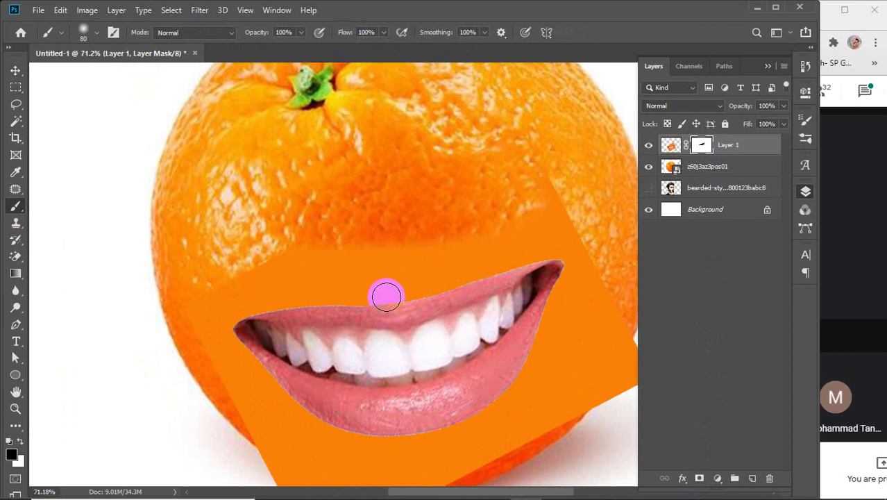
Try to mask out the patch along the left half of the upper lip with a 50 px brush, and undo the strokes
{"action": "scroll", "coordinate": [386, 294], "scroll_direction": "up", "scroll_amount": 3}
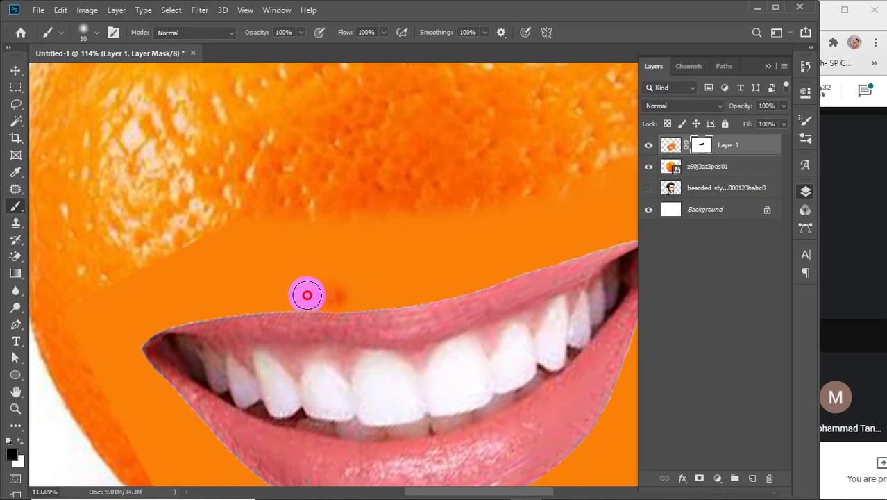
{"action": "mouse_move", "coordinate": [307, 295]}
{"action": "left_mouse_down"}
{"action": "mouse_move", "coordinate": [272, 293]}
{"action": "mouse_move", "coordinate": [327, 292]}
{"action": "left_mouse_up"}
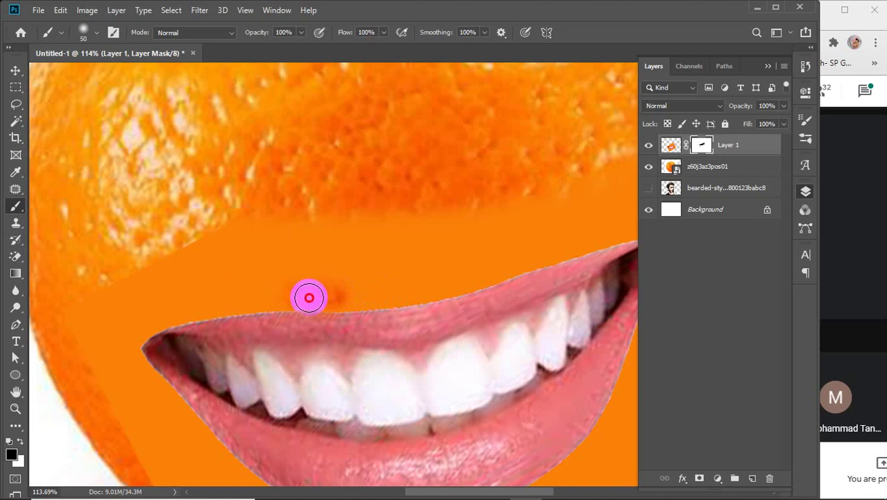
{"action": "left_click_drag", "start_coordinate": [230, 300], "coordinate": [181, 304]}
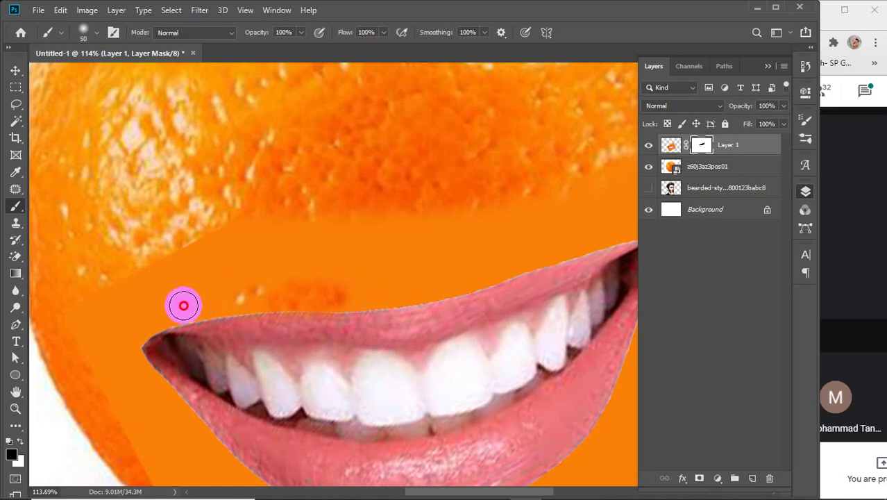
{"action": "scroll", "coordinate": [234, 275], "scroll_direction": "down", "scroll_amount": 4}
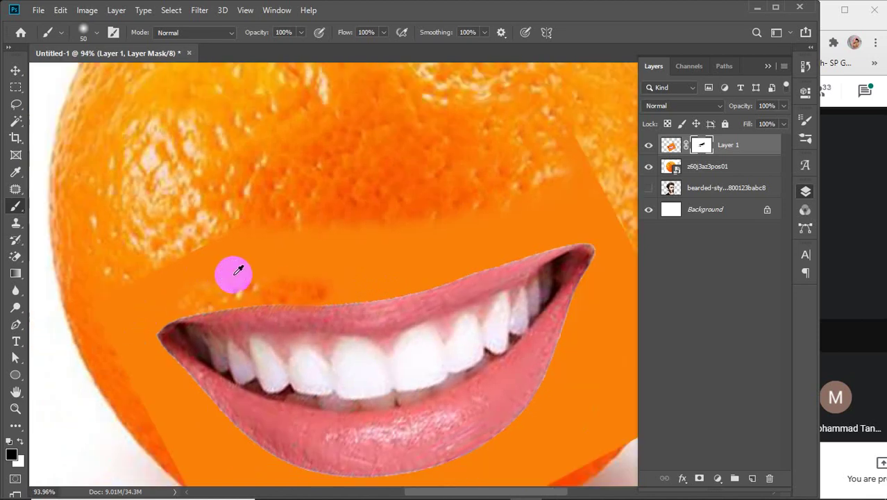
{"action": "scroll", "coordinate": [234, 275], "scroll_direction": "up", "scroll_amount": 3}
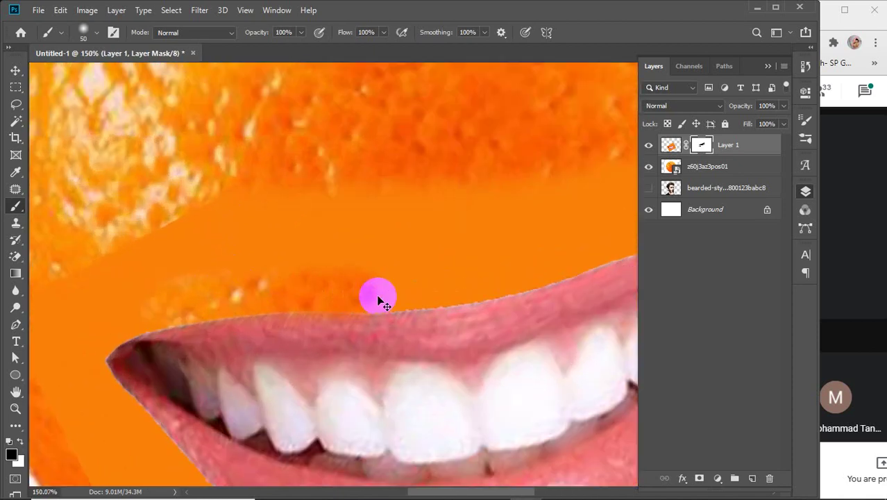
{"action": "key", "text": "ctrl+z"}
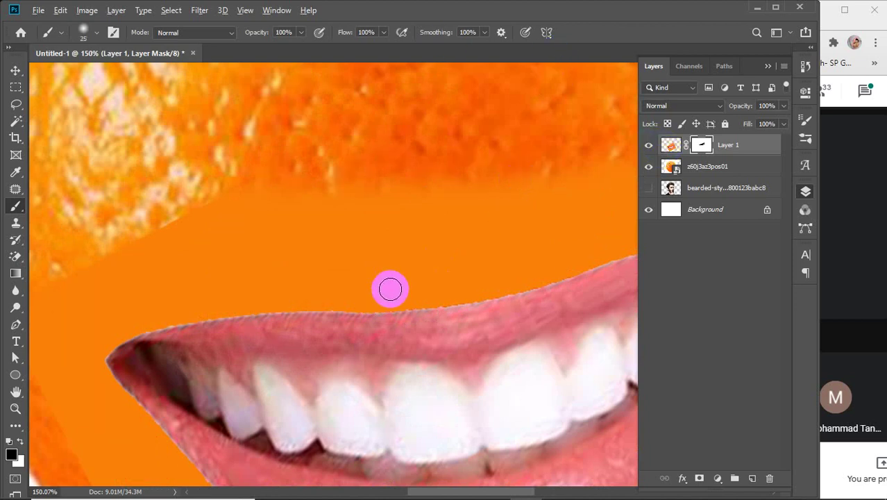
Mask out the orange patch closely along the upper lip from its middle to the right mouth corner with a 25 px brush
{"action": "scroll", "coordinate": [390, 288], "scroll_direction": "up", "scroll_amount": 2}
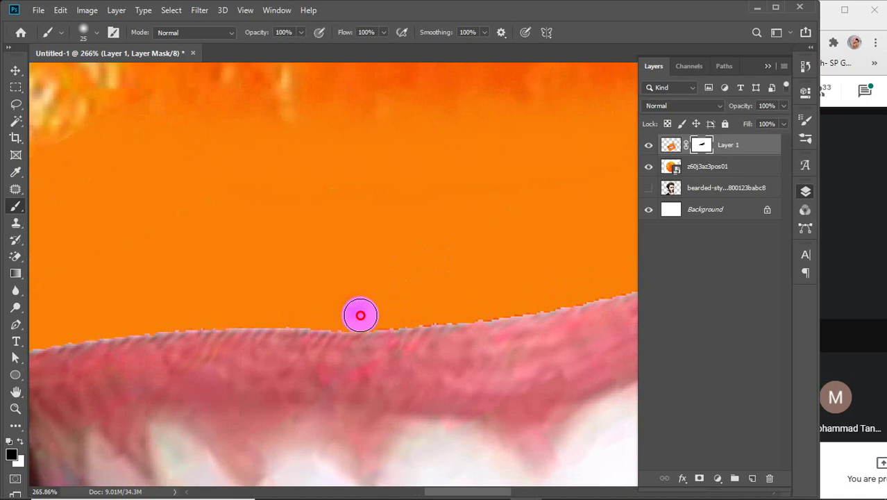
{"action": "mouse_move", "coordinate": [409, 315]}
{"action": "left_mouse_down"}
{"action": "mouse_move", "coordinate": [556, 300]}
{"action": "mouse_move", "coordinate": [564, 288]}
{"action": "mouse_move", "coordinate": [257, 295]}
{"action": "mouse_move", "coordinate": [302, 297]}
{"action": "mouse_move", "coordinate": [466, 250]}
{"action": "mouse_move", "coordinate": [564, 197]}
{"action": "left_mouse_up"}
{"action": "left_click_drag", "start_coordinate": [497, 231], "coordinate": [246, 279]}
{"action": "mouse_move", "coordinate": [175, 312]}
{"action": "left_mouse_down"}
{"action": "mouse_move", "coordinate": [543, 206]}
{"action": "mouse_move", "coordinate": [620, 210]}
{"action": "left_mouse_up"}
{"action": "scroll", "coordinate": [590, 291], "scroll_direction": "right", "scroll_amount": 5}
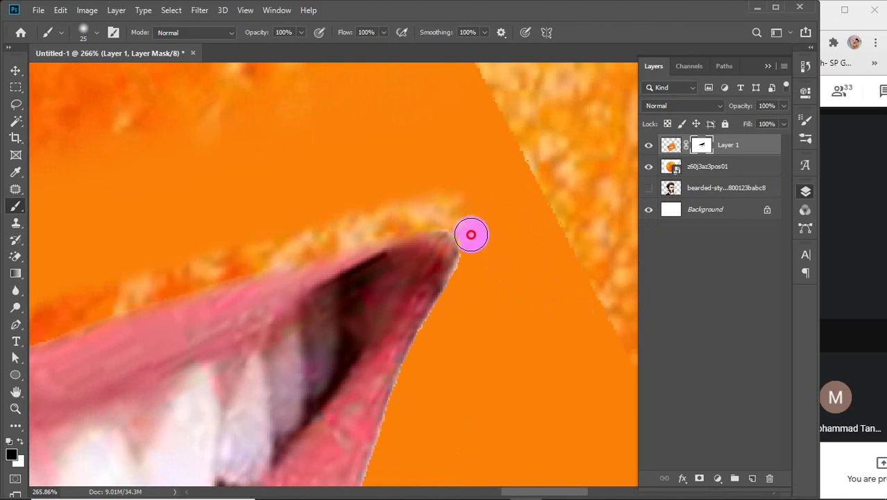
Continue masking with the 25 px brush around the right mouth corner and down the right side of the lower lip
{"action": "left_click_drag", "start_coordinate": [469, 280], "coordinate": [417, 375]}
{"action": "left_click_drag", "start_coordinate": [445, 416], "coordinate": [548, 221]}
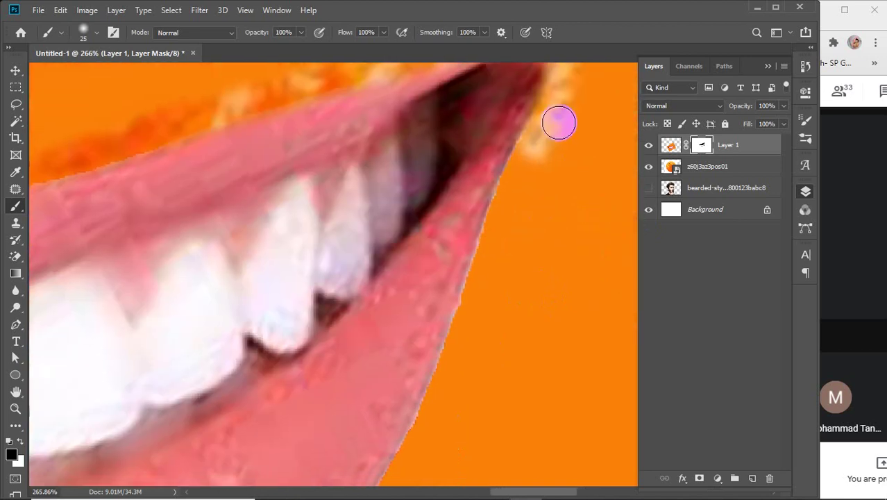
{"action": "mouse_move", "coordinate": [532, 155]}
{"action": "left_mouse_down"}
{"action": "mouse_move", "coordinate": [500, 209]}
{"action": "mouse_move", "coordinate": [436, 414]}
{"action": "mouse_move", "coordinate": [525, 222]}
{"action": "left_mouse_up"}
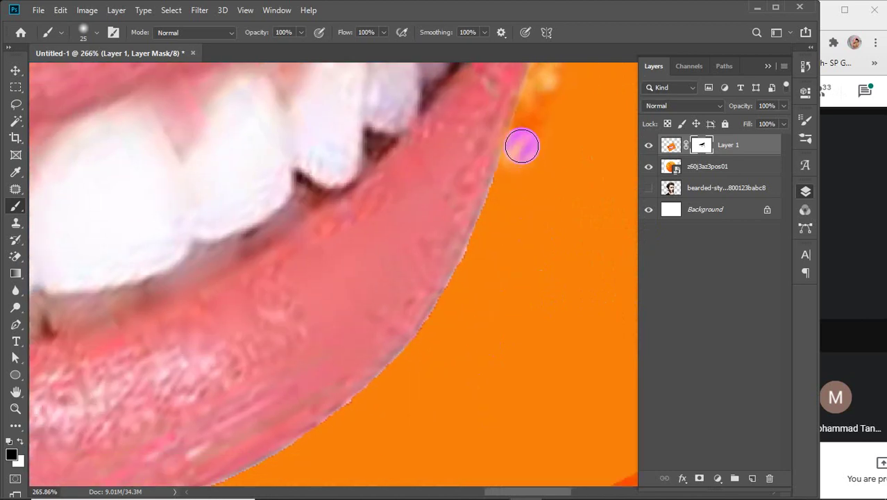
{"action": "mouse_move", "coordinate": [523, 144]}
{"action": "left_mouse_down"}
{"action": "mouse_move", "coordinate": [454, 315]}
{"action": "mouse_move", "coordinate": [401, 392]}
{"action": "mouse_move", "coordinate": [518, 252]}
{"action": "mouse_move", "coordinate": [536, 189]}
{"action": "mouse_move", "coordinate": [465, 264]}
{"action": "mouse_move", "coordinate": [315, 347]}
{"action": "left_mouse_up"}
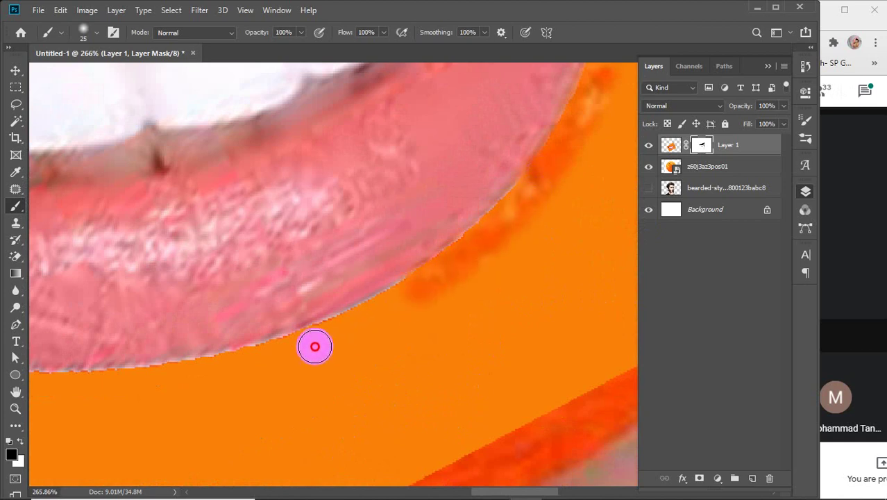
{"action": "left_click_drag", "start_coordinate": [175, 390], "coordinate": [444, 341]}
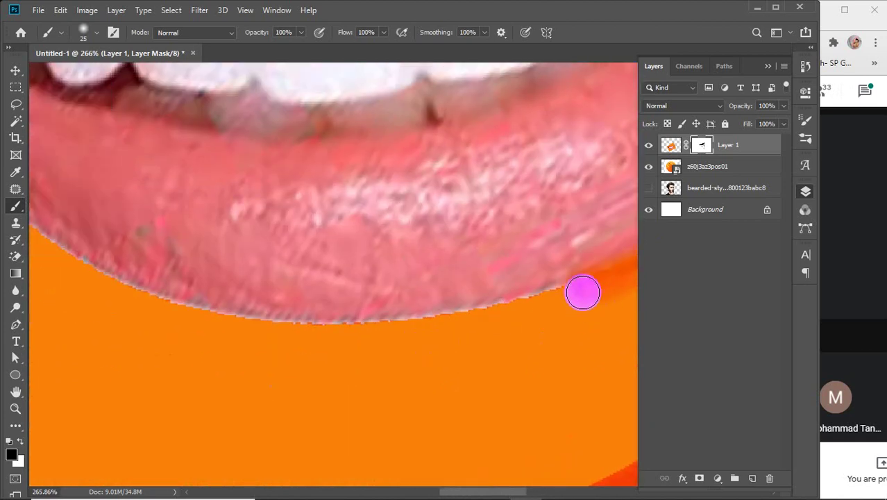
Mask out the patch along the lower lip's edge from its bottom up to the left mouth corner with the 25 px brush
{"action": "mouse_move", "coordinate": [584, 292]}
{"action": "left_mouse_down"}
{"action": "mouse_move", "coordinate": [405, 334]}
{"action": "mouse_move", "coordinate": [148, 335]}
{"action": "left_mouse_up"}
{"action": "left_click_drag", "start_coordinate": [118, 366], "coordinate": [343, 399]}
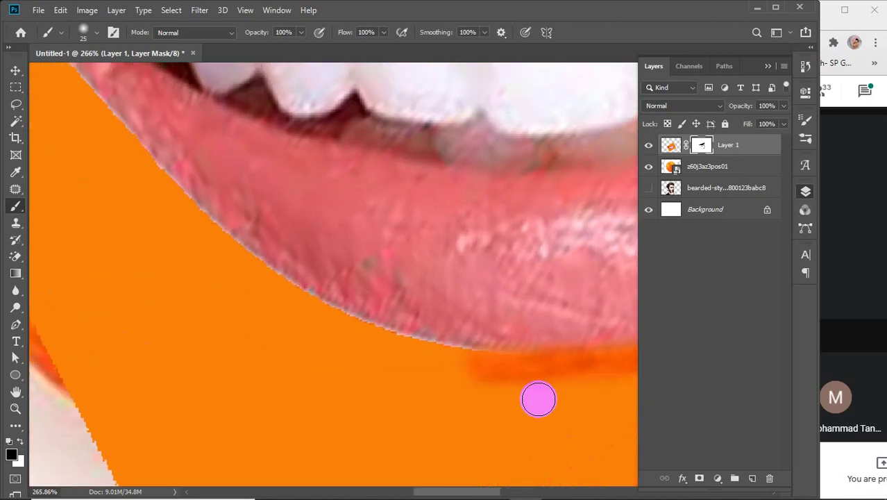
{"action": "mouse_move", "coordinate": [539, 400]}
{"action": "left_mouse_down"}
{"action": "mouse_move", "coordinate": [507, 365]}
{"action": "mouse_move", "coordinate": [400, 349]}
{"action": "mouse_move", "coordinate": [274, 309]}
{"action": "mouse_move", "coordinate": [135, 204]}
{"action": "left_mouse_up"}
{"action": "mouse_move", "coordinate": [177, 320]}
{"action": "left_mouse_down"}
{"action": "mouse_move", "coordinate": [225, 391]}
{"action": "mouse_move", "coordinate": [302, 464]}
{"action": "left_mouse_up"}
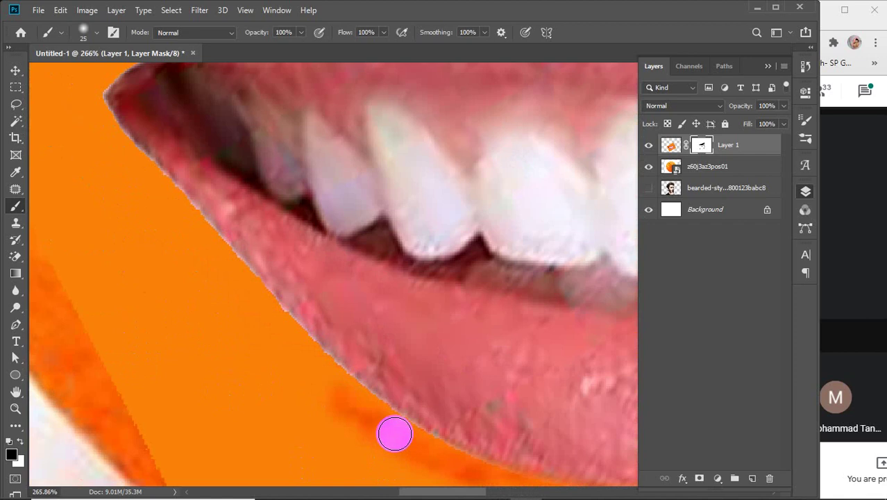
{"action": "mouse_move", "coordinate": [394, 434]}
{"action": "left_mouse_down"}
{"action": "mouse_move", "coordinate": [316, 361]}
{"action": "mouse_move", "coordinate": [128, 153]}
{"action": "left_mouse_up"}
{"action": "left_click_drag", "start_coordinate": [142, 237], "coordinate": [225, 408]}
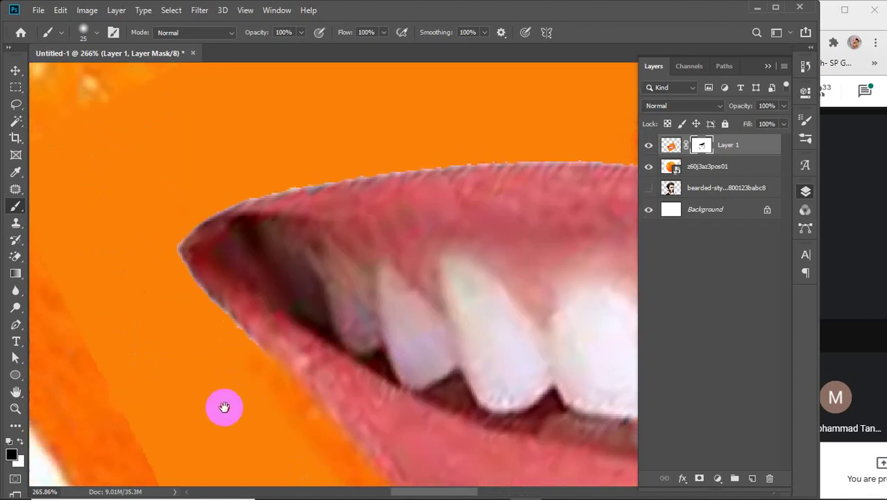
{"action": "left_click_drag", "start_coordinate": [259, 366], "coordinate": [166, 262]}
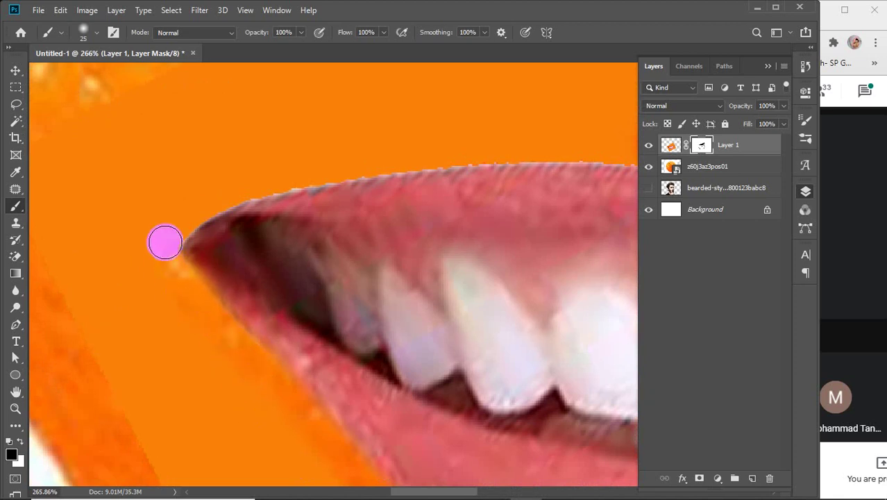
Mask out the patch along the upper lip from the left mouth corner to the already masked middle
{"action": "mouse_move", "coordinate": [182, 227]}
{"action": "left_mouse_down"}
{"action": "mouse_move", "coordinate": [228, 190]}
{"action": "mouse_move", "coordinate": [291, 172]}
{"action": "mouse_move", "coordinate": [477, 148]}
{"action": "left_mouse_up"}
{"action": "left_click_drag", "start_coordinate": [564, 142], "coordinate": [277, 204]}
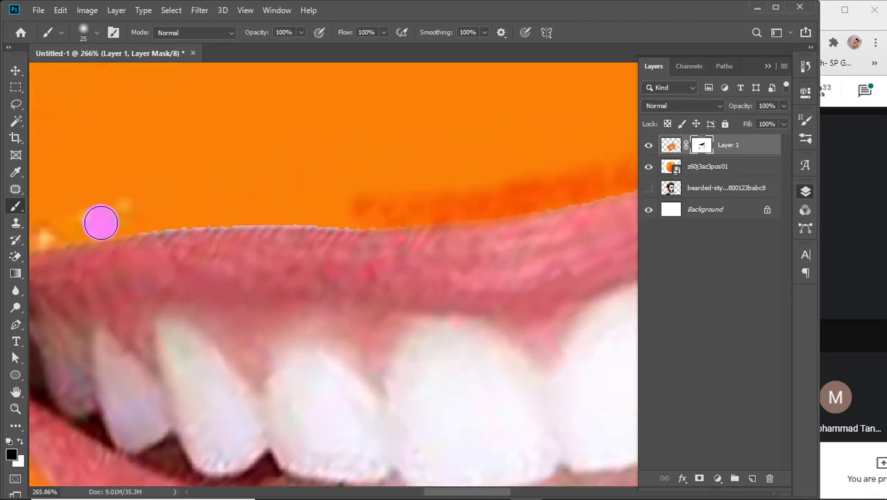
{"action": "left_click_drag", "start_coordinate": [172, 222], "coordinate": [460, 210]}
Hide all of the remaining orange patch around the mouth by painting black on Layer 1's mask with a 175 px brush
{"action": "scroll", "coordinate": [440, 208], "scroll_direction": "down", "scroll_amount": 6}
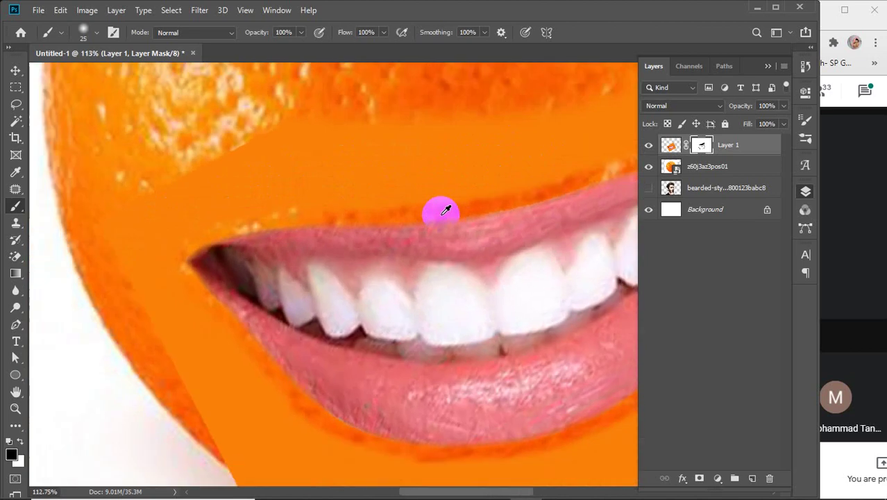
{"action": "scroll", "coordinate": [438, 208], "scroll_direction": "down", "scroll_amount": 3}
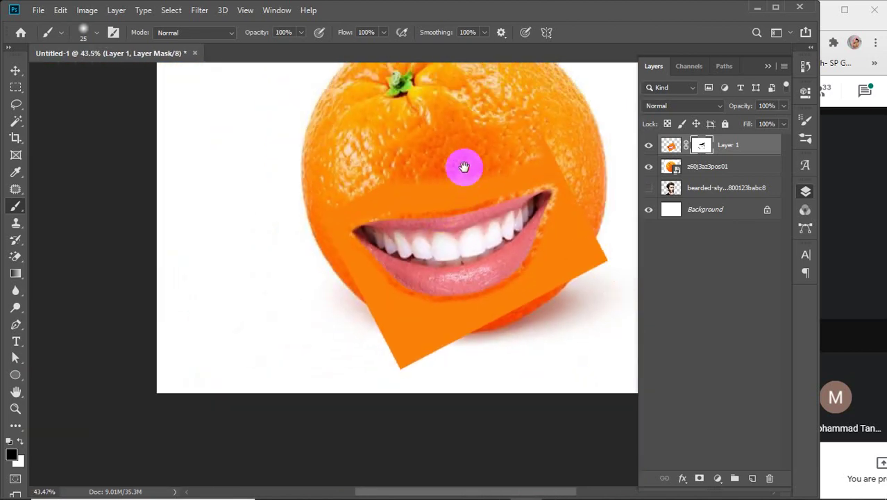
{"action": "scroll", "coordinate": [389, 202], "scroll_direction": "down", "scroll_amount": 1}
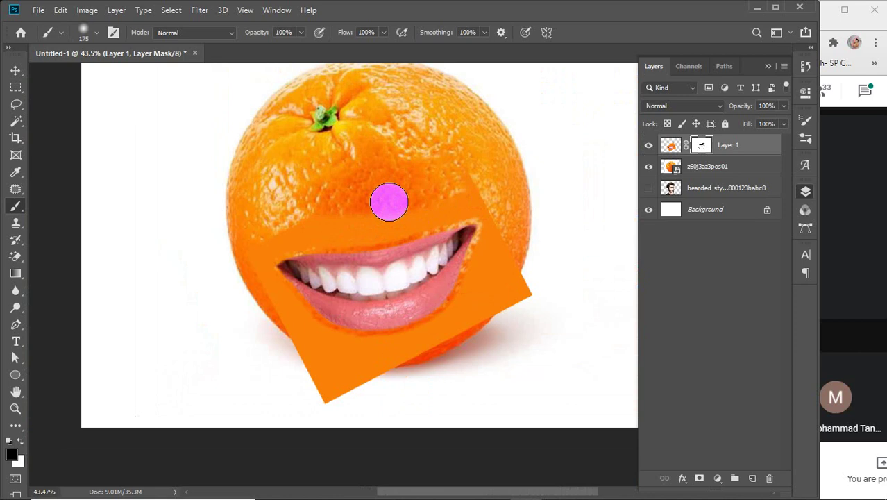
{"action": "mouse_move", "coordinate": [363, 226]}
{"action": "left_mouse_down"}
{"action": "mouse_move", "coordinate": [517, 184]}
{"action": "mouse_move", "coordinate": [361, 220]}
{"action": "mouse_move", "coordinate": [420, 206]}
{"action": "mouse_move", "coordinate": [507, 149]}
{"action": "mouse_move", "coordinate": [494, 200]}
{"action": "mouse_move", "coordinate": [501, 316]}
{"action": "mouse_move", "coordinate": [501, 243]}
{"action": "mouse_move", "coordinate": [476, 303]}
{"action": "mouse_move", "coordinate": [521, 246]}
{"action": "mouse_move", "coordinate": [517, 299]}
{"action": "left_mouse_up"}
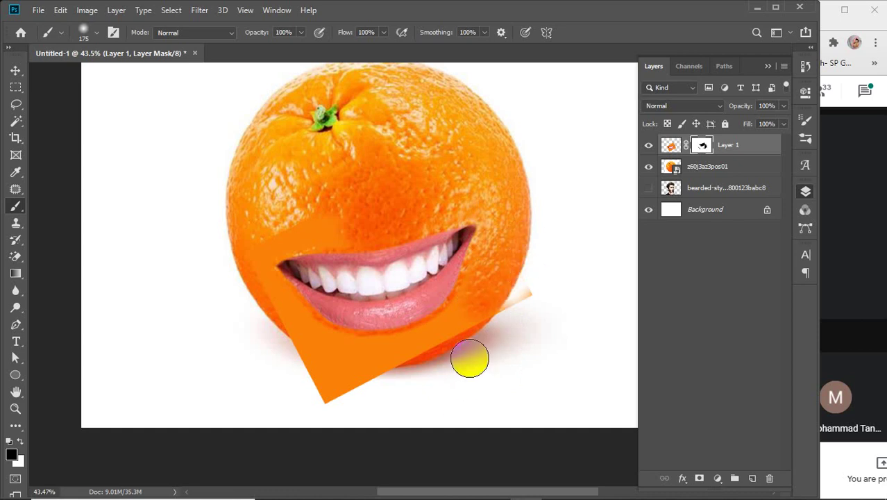
{"action": "mouse_move", "coordinate": [490, 336]}
{"action": "left_mouse_down"}
{"action": "mouse_move", "coordinate": [488, 299]}
{"action": "mouse_move", "coordinate": [388, 402]}
{"action": "mouse_move", "coordinate": [486, 309]}
{"action": "mouse_move", "coordinate": [481, 293]}
{"action": "mouse_move", "coordinate": [439, 341]}
{"action": "mouse_move", "coordinate": [363, 382]}
{"action": "mouse_move", "coordinate": [231, 407]}
{"action": "mouse_move", "coordinate": [409, 377]}
{"action": "mouse_move", "coordinate": [223, 417]}
{"action": "mouse_move", "coordinate": [275, 405]}
{"action": "mouse_move", "coordinate": [262, 367]}
{"action": "mouse_move", "coordinate": [179, 338]}
{"action": "mouse_move", "coordinate": [471, 413]}
{"action": "mouse_move", "coordinate": [264, 329]}
{"action": "mouse_move", "coordinate": [411, 416]}
{"action": "left_mouse_up"}
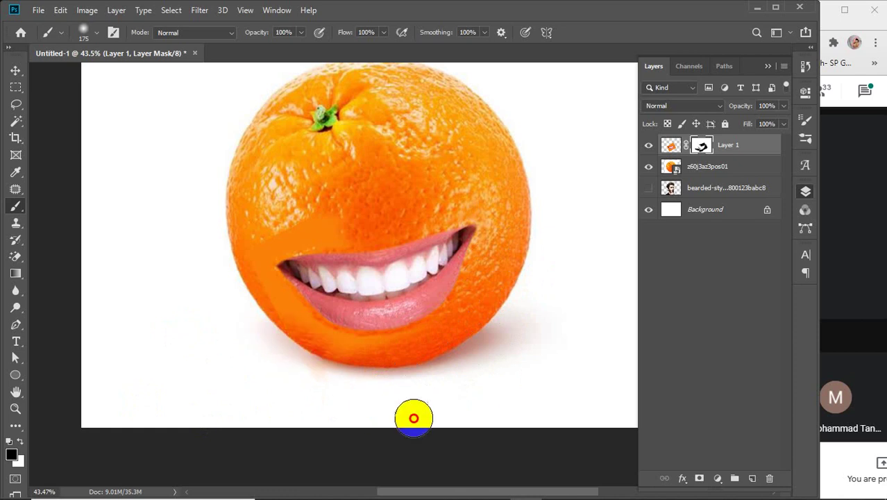
{"action": "mouse_move", "coordinate": [482, 331]}
{"action": "left_mouse_down"}
{"action": "mouse_move", "coordinate": [428, 346]}
{"action": "mouse_move", "coordinate": [323, 356]}
{"action": "left_mouse_up"}
{"action": "mouse_move", "coordinate": [234, 303]}
{"action": "left_mouse_down"}
{"action": "mouse_move", "coordinate": [305, 343]}
{"action": "mouse_move", "coordinate": [253, 293]}
{"action": "mouse_move", "coordinate": [237, 299]}
{"action": "mouse_move", "coordinate": [272, 307]}
{"action": "mouse_move", "coordinate": [242, 277]}
{"action": "mouse_move", "coordinate": [251, 259]}
{"action": "mouse_move", "coordinate": [277, 230]}
{"action": "mouse_move", "coordinate": [345, 210]}
{"action": "mouse_move", "coordinate": [395, 240]}
{"action": "left_mouse_up"}
Refine the mask along the upper lip's edge near the left mouth corner with a brush reduced to 10 px
{"action": "scroll", "coordinate": [341, 218], "scroll_direction": "up", "scroll_amount": 5}
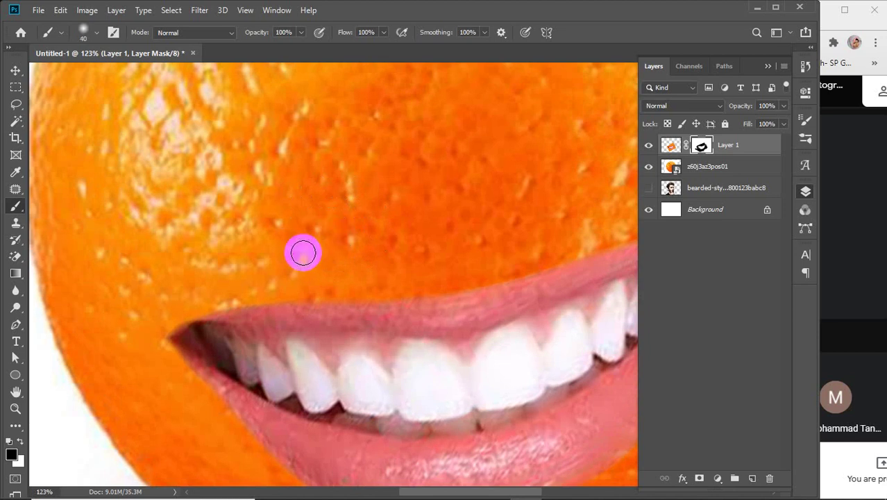
{"action": "key", "text": "bracketleft"}
{"action": "scroll", "coordinate": [250, 297], "scroll_direction": "up", "scroll_amount": 4}
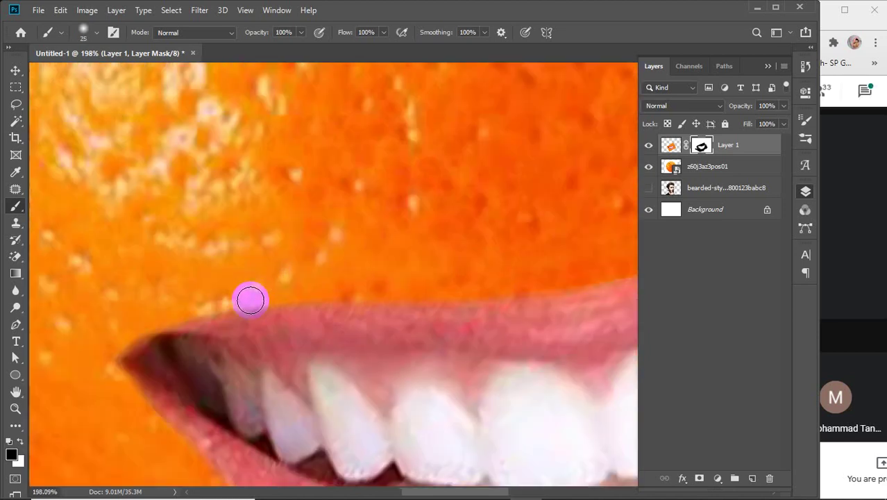
{"action": "left_click_drag", "start_coordinate": [284, 279], "coordinate": [327, 267]}
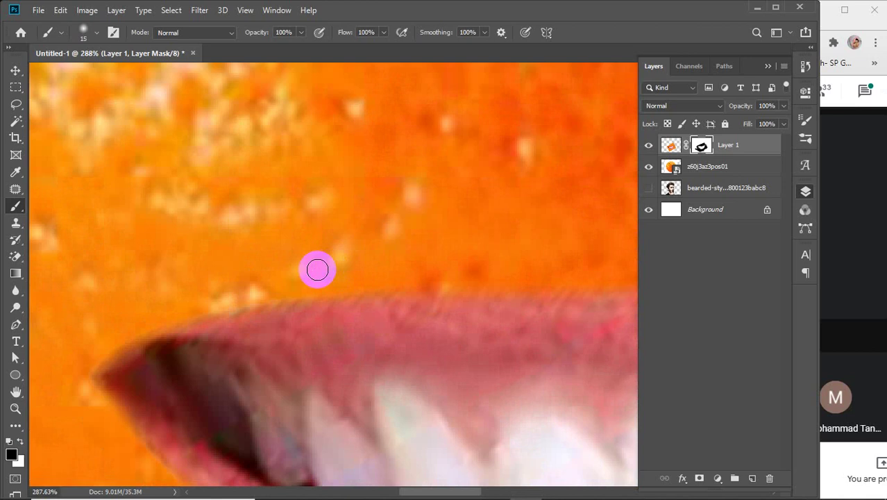
{"action": "key", "text": "bracketleft"}
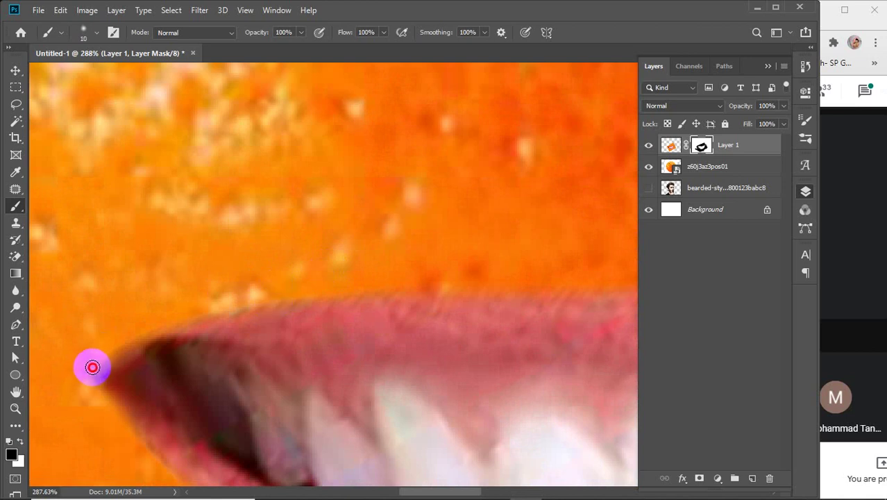
{"action": "left_click_drag", "start_coordinate": [108, 354], "coordinate": [170, 302]}
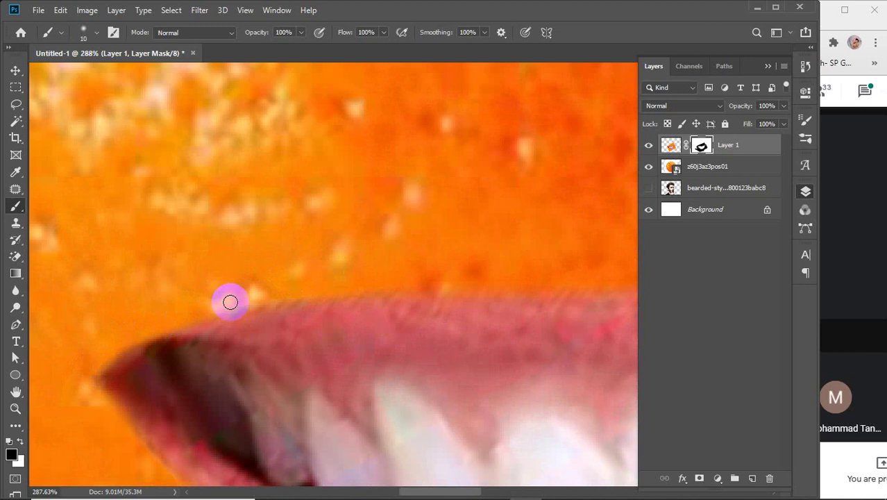
{"action": "mouse_move", "coordinate": [240, 303]}
{"action": "left_mouse_down"}
{"action": "mouse_move", "coordinate": [309, 290]}
{"action": "mouse_move", "coordinate": [397, 290]}
{"action": "mouse_move", "coordinate": [234, 307]}
{"action": "mouse_move", "coordinate": [320, 290]}
{"action": "mouse_move", "coordinate": [426, 288]}
{"action": "left_mouse_up"}
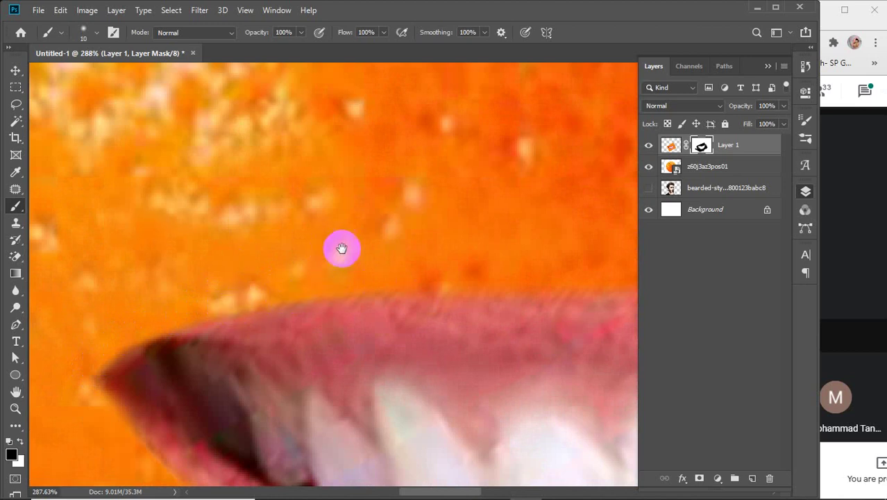
Refine Layer 1's mask along the upper lip's outer edge from the left side to near the right mouth corner with the 10 px brush
{"action": "left_click_drag", "start_coordinate": [342, 248], "coordinate": [218, 251]}
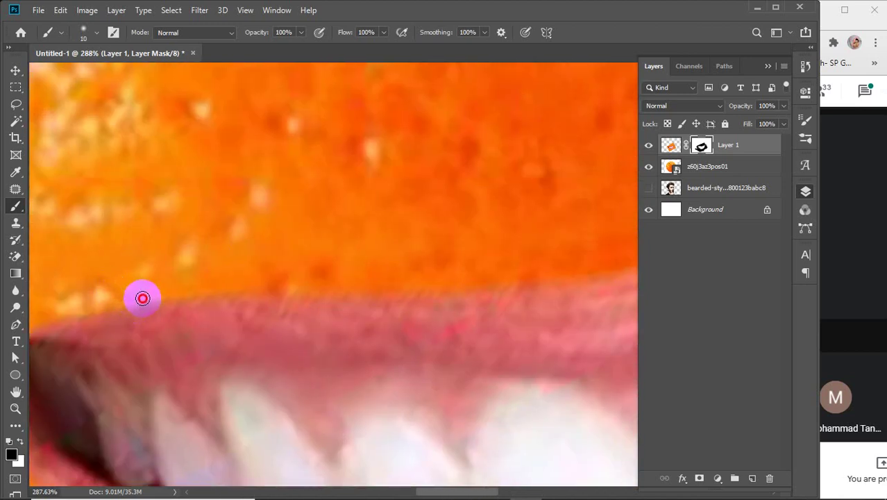
{"action": "left_click_drag", "start_coordinate": [143, 299], "coordinate": [340, 286]}
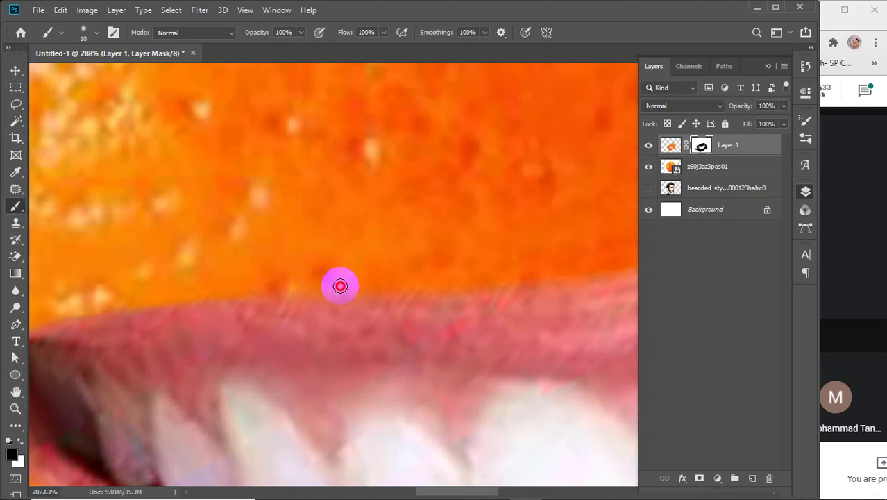
{"action": "left_click_drag", "start_coordinate": [458, 263], "coordinate": [352, 266]}
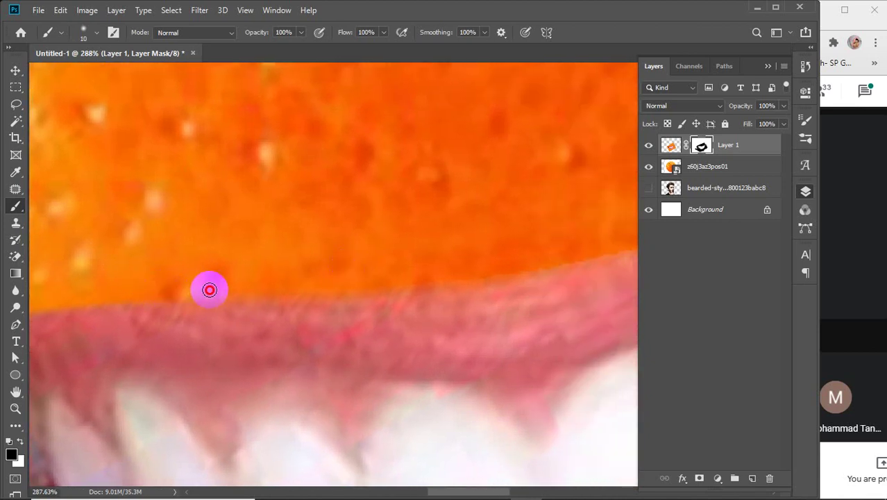
{"action": "left_click_drag", "start_coordinate": [481, 263], "coordinate": [311, 289]}
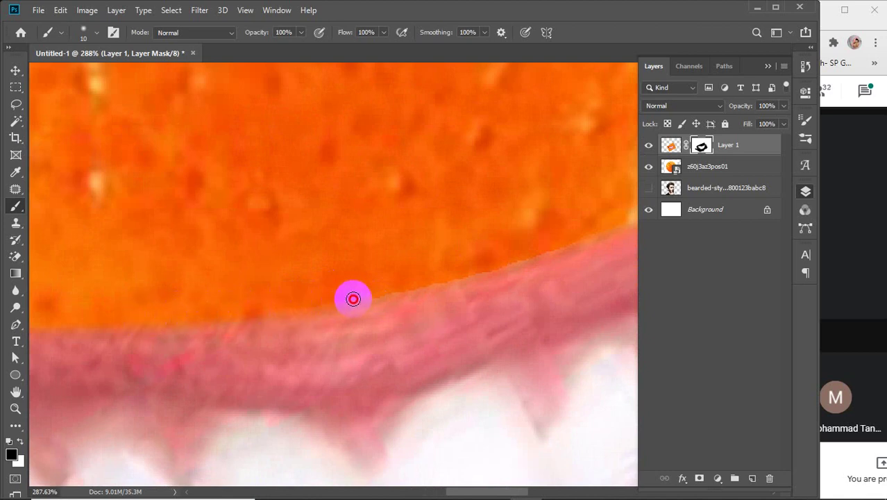
{"action": "left_click_drag", "start_coordinate": [489, 254], "coordinate": [360, 285]}
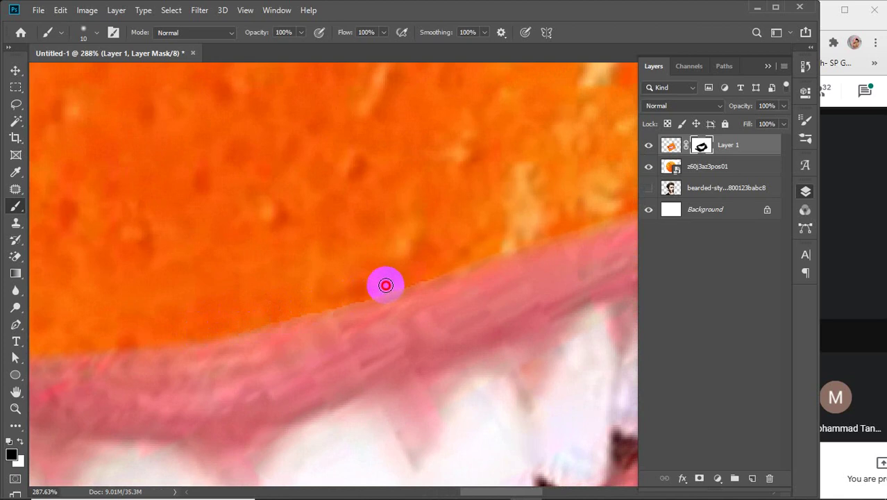
{"action": "mouse_move", "coordinate": [253, 324]}
{"action": "left_mouse_down"}
{"action": "mouse_move", "coordinate": [441, 274]}
{"action": "mouse_move", "coordinate": [576, 216]}
{"action": "mouse_move", "coordinate": [295, 309]}
{"action": "left_mouse_up"}
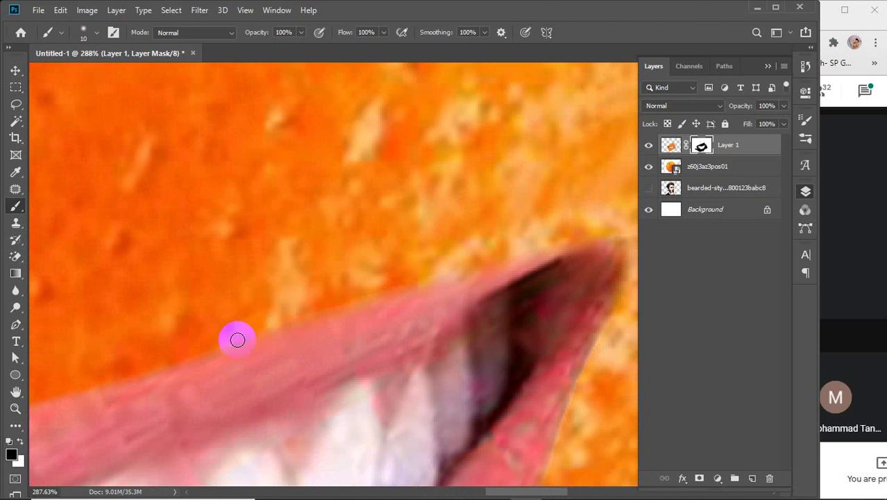
{"action": "mouse_move", "coordinate": [236, 339]}
{"action": "left_mouse_down"}
{"action": "mouse_move", "coordinate": [486, 255]}
{"action": "mouse_move", "coordinate": [572, 210]}
{"action": "mouse_move", "coordinate": [372, 253]}
{"action": "mouse_move", "coordinate": [340, 249]}
{"action": "left_mouse_up"}
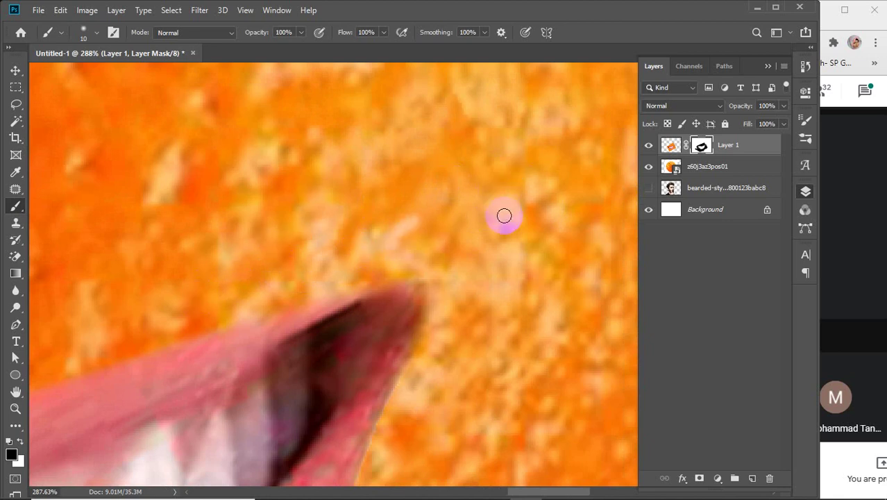
Paint out the leftover fringe on the mask around the right mouth corner and down the right side of the lower lip
{"action": "mouse_move", "coordinate": [415, 279]}
{"action": "left_mouse_down"}
{"action": "mouse_move", "coordinate": [477, 288]}
{"action": "mouse_move", "coordinate": [481, 309]}
{"action": "mouse_move", "coordinate": [443, 288]}
{"action": "mouse_move", "coordinate": [420, 344]}
{"action": "left_mouse_up"}
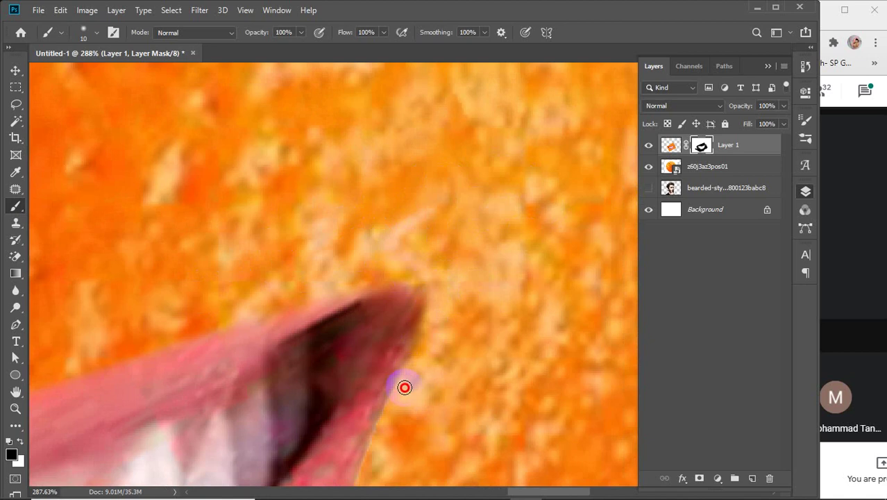
{"action": "left_click_drag", "start_coordinate": [385, 425], "coordinate": [372, 476]}
{"action": "left_click_drag", "start_coordinate": [437, 426], "coordinate": [507, 200]}
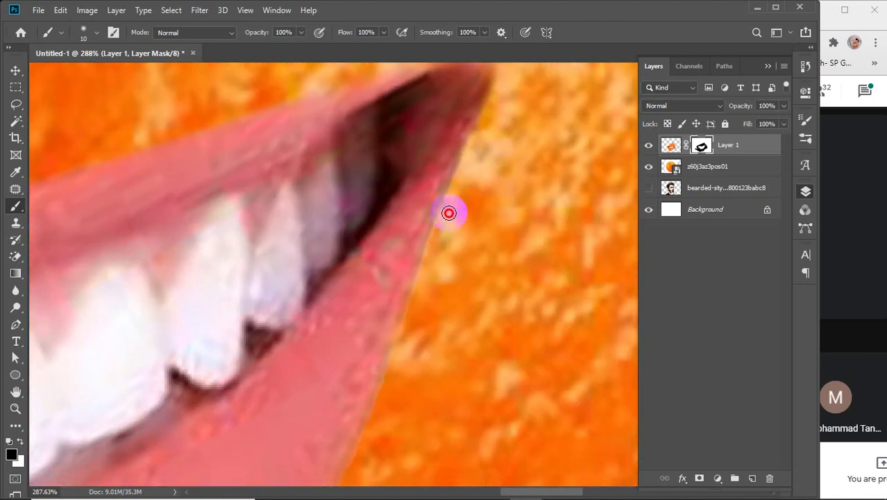
{"action": "mouse_move", "coordinate": [449, 213]}
{"action": "left_mouse_down"}
{"action": "mouse_move", "coordinate": [416, 372]}
{"action": "mouse_move", "coordinate": [476, 341]}
{"action": "mouse_move", "coordinate": [485, 176]}
{"action": "mouse_move", "coordinate": [468, 95]}
{"action": "left_mouse_up"}
{"action": "mouse_move", "coordinate": [449, 140]}
{"action": "left_mouse_down"}
{"action": "mouse_move", "coordinate": [404, 338]}
{"action": "mouse_move", "coordinate": [439, 339]}
{"action": "mouse_move", "coordinate": [470, 301]}
{"action": "left_mouse_up"}
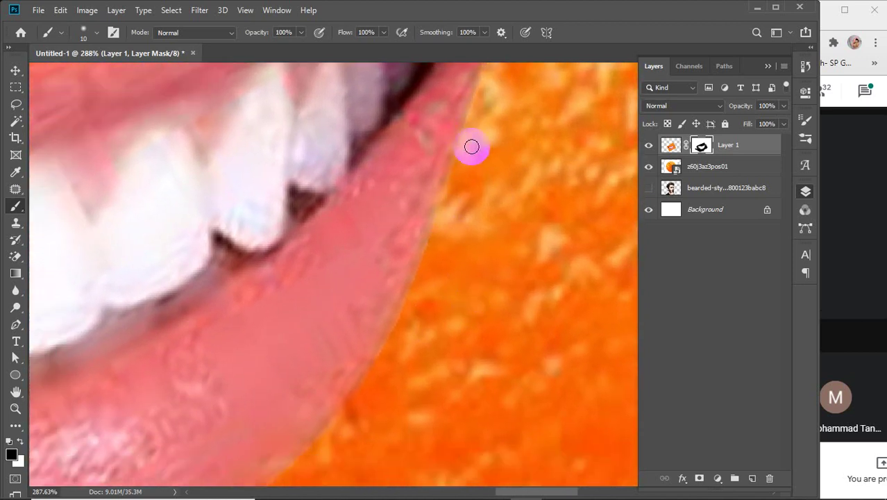
{"action": "left_click_drag", "start_coordinate": [458, 170], "coordinate": [450, 191]}
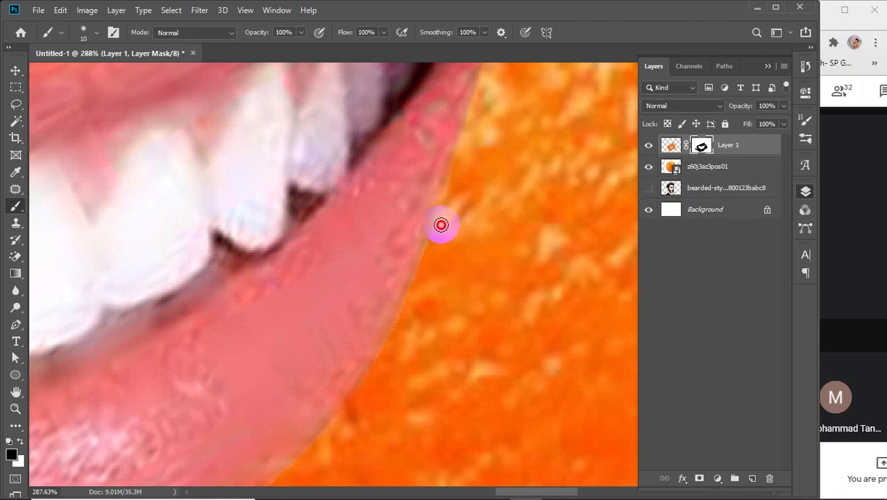
{"action": "mouse_move", "coordinate": [442, 225]}
{"action": "left_mouse_down"}
{"action": "mouse_move", "coordinate": [353, 411]}
{"action": "mouse_move", "coordinate": [356, 462]}
{"action": "left_mouse_up"}
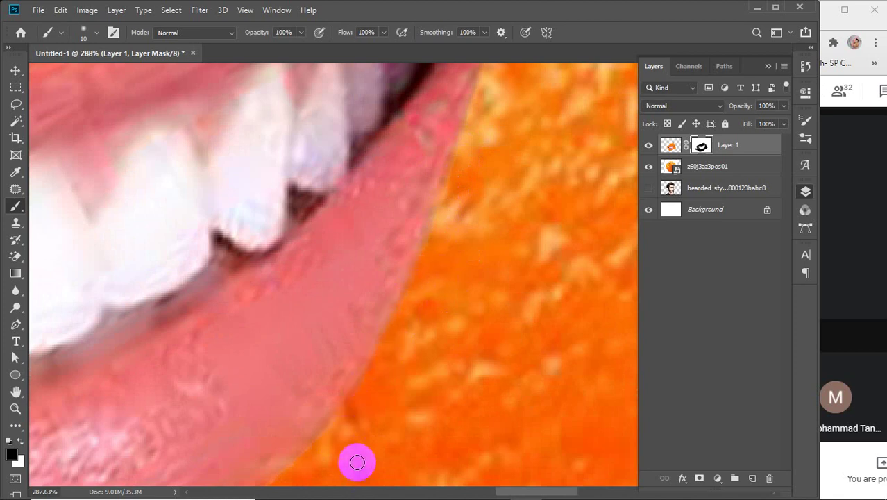
Refine the mask along the lower lip's bottom edge and up its left side to the left mouth corner
{"action": "mouse_move", "coordinate": [396, 367]}
{"action": "left_mouse_down"}
{"action": "mouse_move", "coordinate": [438, 294]}
{"action": "mouse_move", "coordinate": [466, 211]}
{"action": "mouse_move", "coordinate": [360, 304]}
{"action": "mouse_move", "coordinate": [252, 352]}
{"action": "left_mouse_up"}
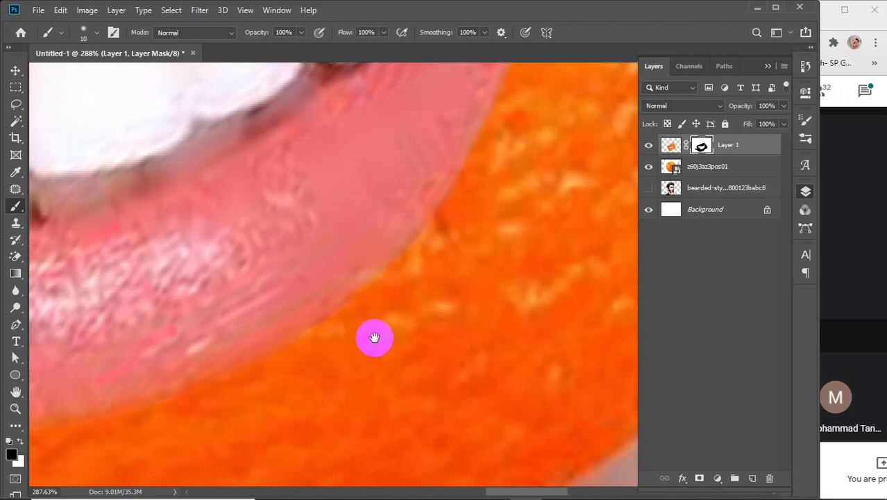
{"action": "left_click_drag", "start_coordinate": [373, 337], "coordinate": [471, 257]}
{"action": "mouse_move", "coordinate": [456, 219]}
{"action": "left_mouse_down"}
{"action": "mouse_move", "coordinate": [284, 321]}
{"action": "mouse_move", "coordinate": [111, 373]}
{"action": "mouse_move", "coordinate": [341, 344]}
{"action": "mouse_move", "coordinate": [480, 309]}
{"action": "left_mouse_up"}
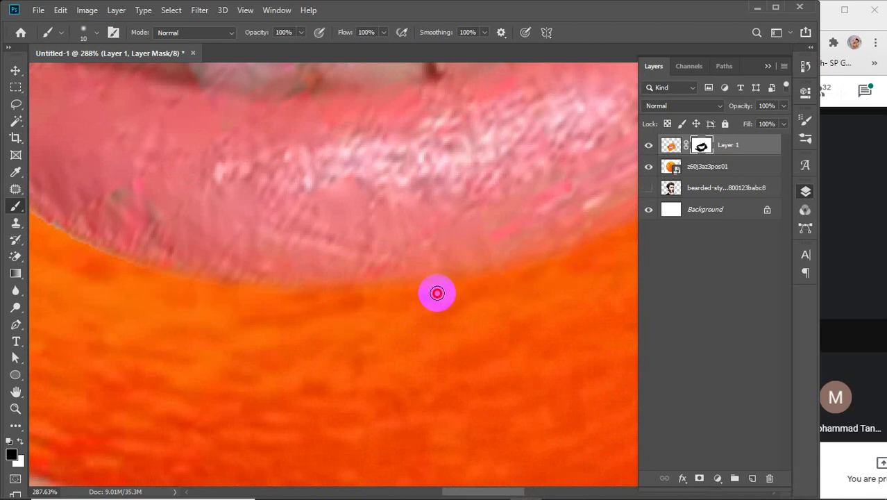
{"action": "mouse_move", "coordinate": [224, 325]}
{"action": "left_mouse_down"}
{"action": "mouse_move", "coordinate": [411, 334]}
{"action": "mouse_move", "coordinate": [459, 304]}
{"action": "mouse_move", "coordinate": [342, 280]}
{"action": "mouse_move", "coordinate": [194, 191]}
{"action": "mouse_move", "coordinate": [266, 236]}
{"action": "mouse_move", "coordinate": [385, 288]}
{"action": "mouse_move", "coordinate": [500, 313]}
{"action": "mouse_move", "coordinate": [608, 322]}
{"action": "left_mouse_up"}
{"action": "mouse_move", "coordinate": [229, 293]}
{"action": "left_mouse_down"}
{"action": "mouse_move", "coordinate": [335, 393]}
{"action": "mouse_move", "coordinate": [403, 441]}
{"action": "left_mouse_up"}
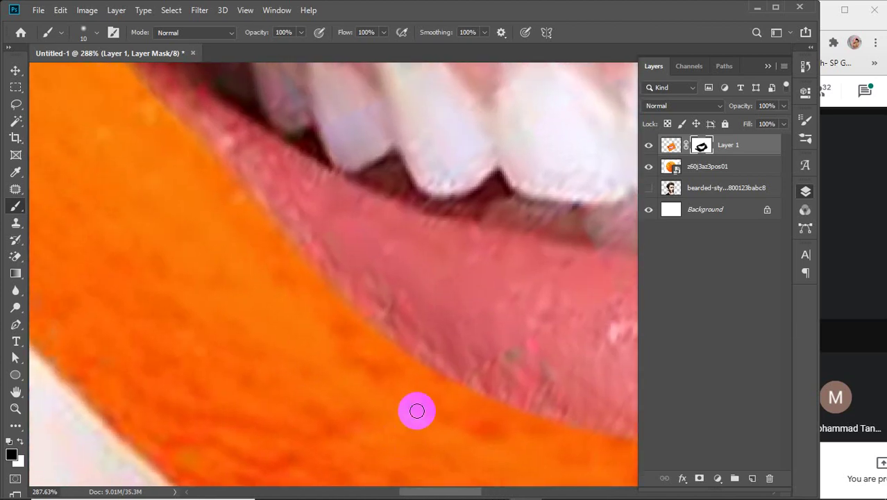
{"action": "left_click_drag", "start_coordinate": [398, 356], "coordinate": [251, 218]}
{"action": "scroll", "coordinate": [230, 351], "scroll_direction": "down", "scroll_amount": 5}
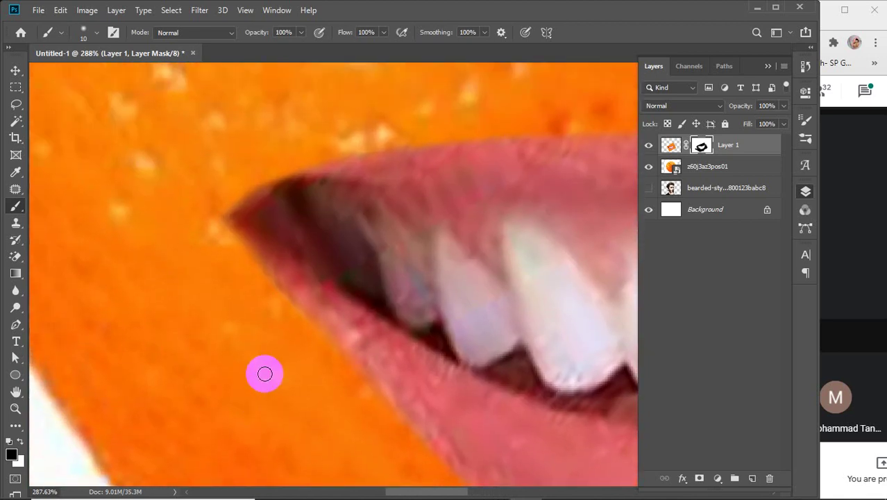
{"action": "scroll", "coordinate": [267, 351], "scroll_direction": "down", "scroll_amount": 15}
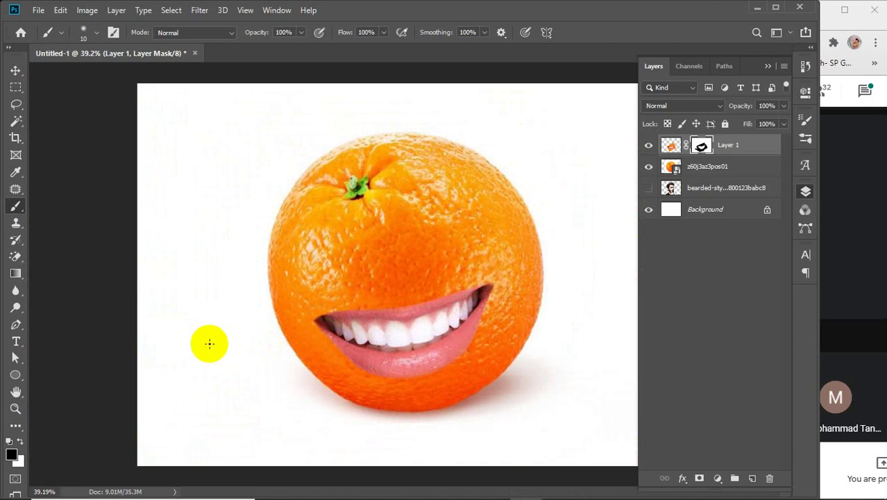
{"action": "mouse_move", "coordinate": [544, 297]}
{"action": "left_mouse_down"}
{"action": "mouse_move", "coordinate": [380, 253]}
{"action": "mouse_move", "coordinate": [410, 299]}
{"action": "left_mouse_up"}
Switch to Chrome, return to the "flirty eyes" image results and open the "Romantic Flirty Eyes With Lorac Pro" image
{"action": "left_click", "coordinate": [16, 72]}
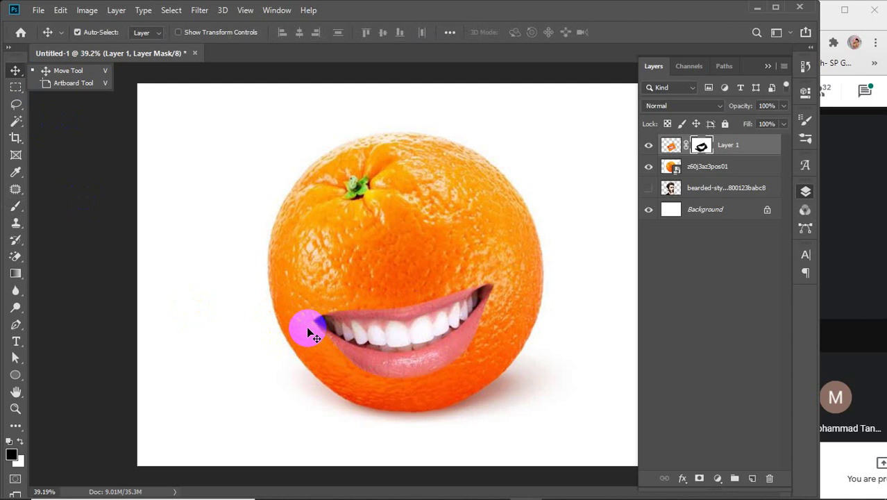
{"action": "left_click_drag", "start_coordinate": [310, 333], "coordinate": [288, 328]}
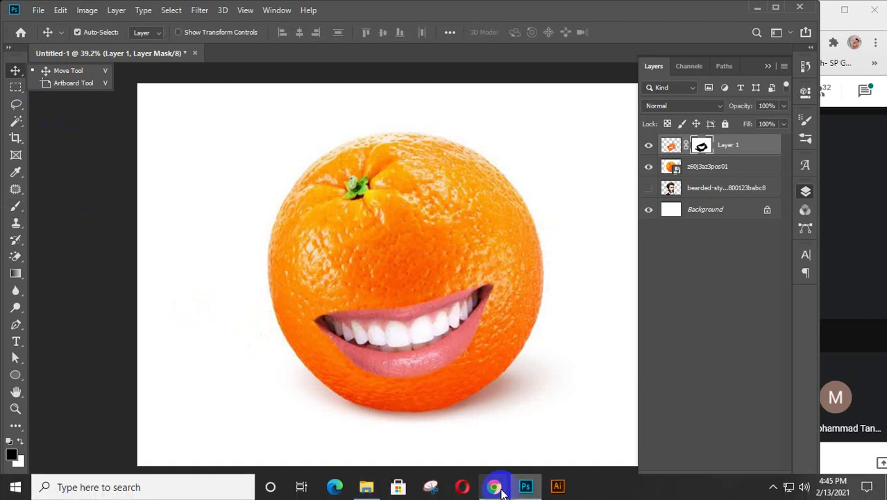
{"action": "left_click", "coordinate": [496, 488]}
{"action": "left_click", "coordinate": [596, 425]}
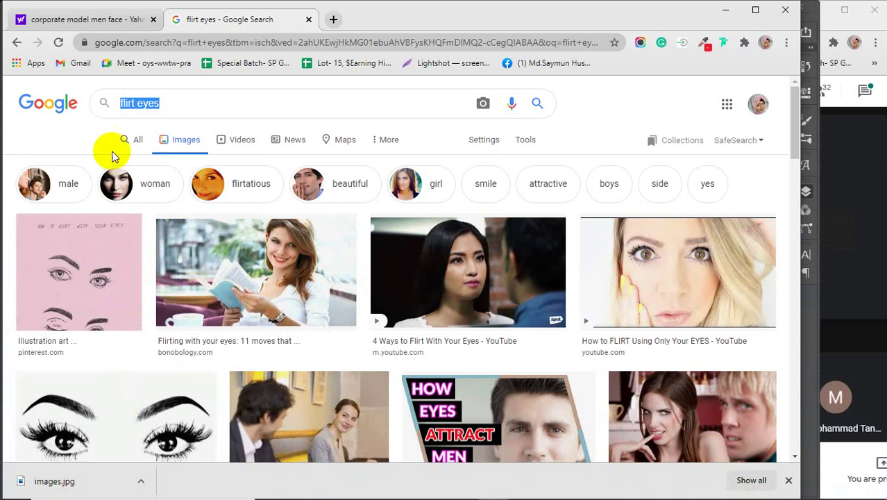
{"action": "left_click", "coordinate": [17, 43]}
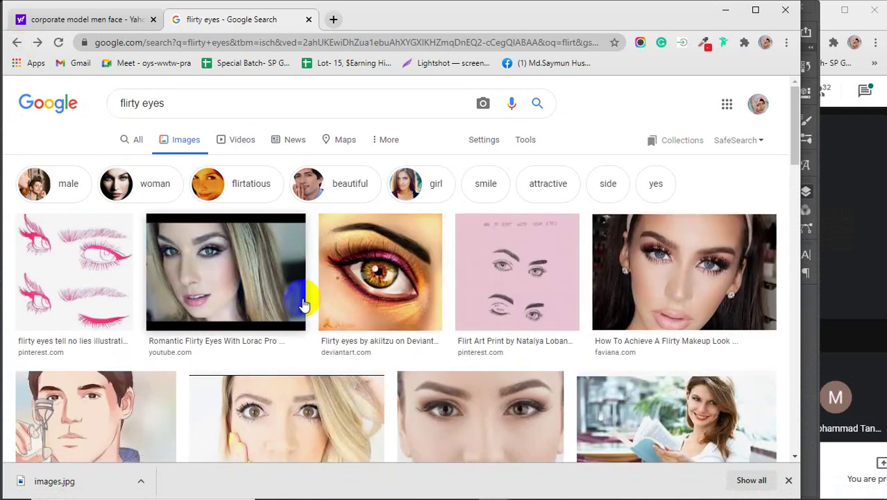
{"action": "left_click", "coordinate": [238, 268]}
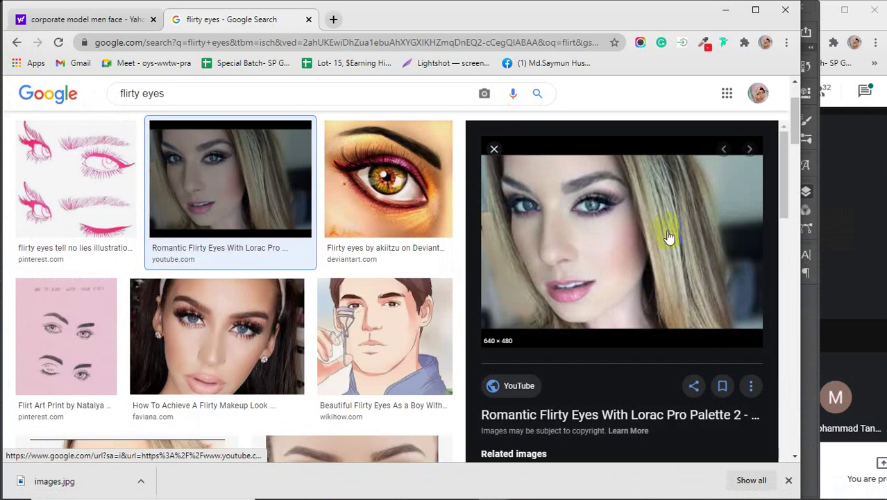
Copy the previewed portrait of the woman and paste it into the Photoshop composite over the orange
{"action": "right_click", "coordinate": [618, 225]}
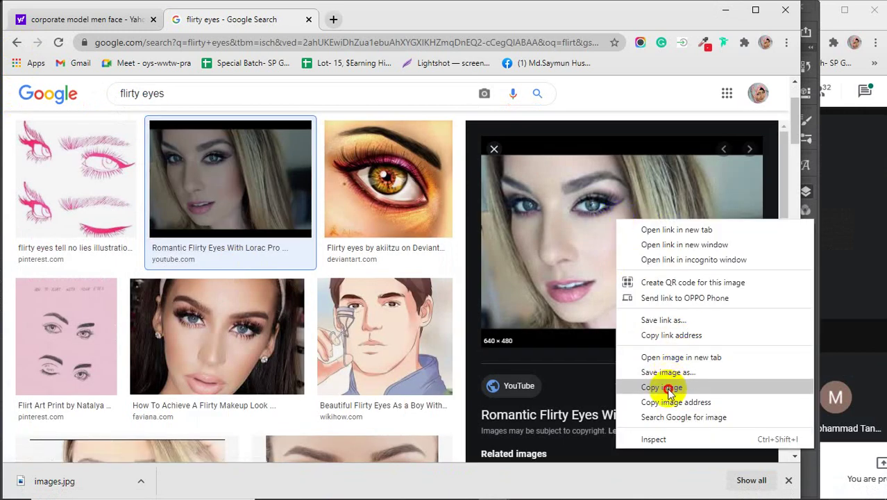
{"action": "left_click", "coordinate": [667, 386]}
{"action": "left_click", "coordinate": [724, 12]}
{"action": "key", "text": "ctrl+v"}
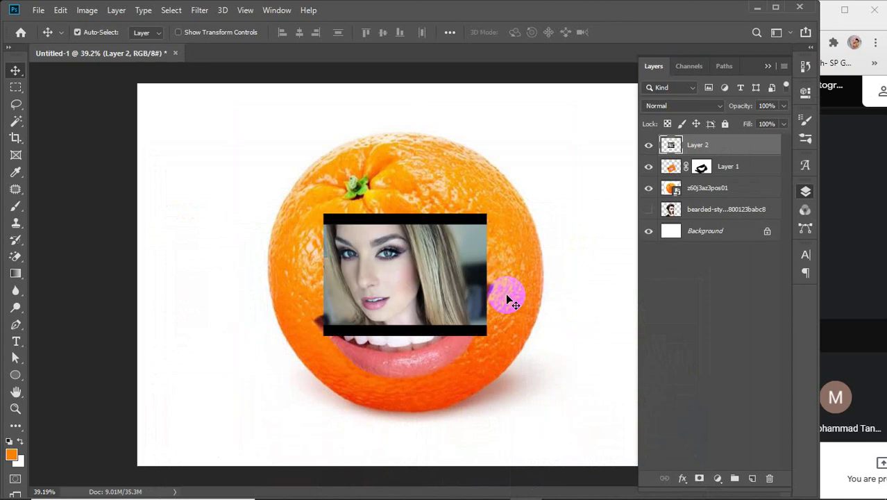
{"action": "left_click_drag", "start_coordinate": [421, 268], "coordinate": [420, 263]}
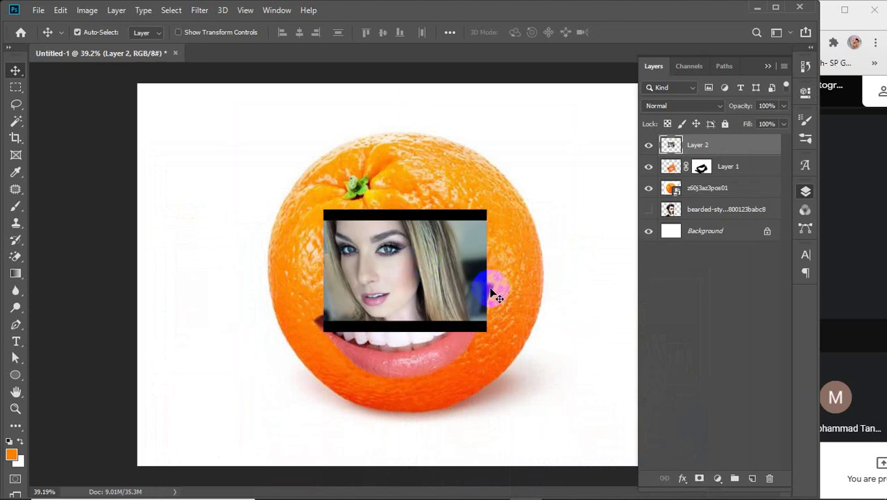
Scale the pasted portrait to 206.94%, lower its opacity to 56% and position its eyes over the orange
{"action": "key", "text": "ctrl+t"}
{"action": "left_click_drag", "start_coordinate": [486, 331], "coordinate": [579, 400]}
{"action": "left_click_drag", "start_coordinate": [448, 341], "coordinate": [430, 309]}
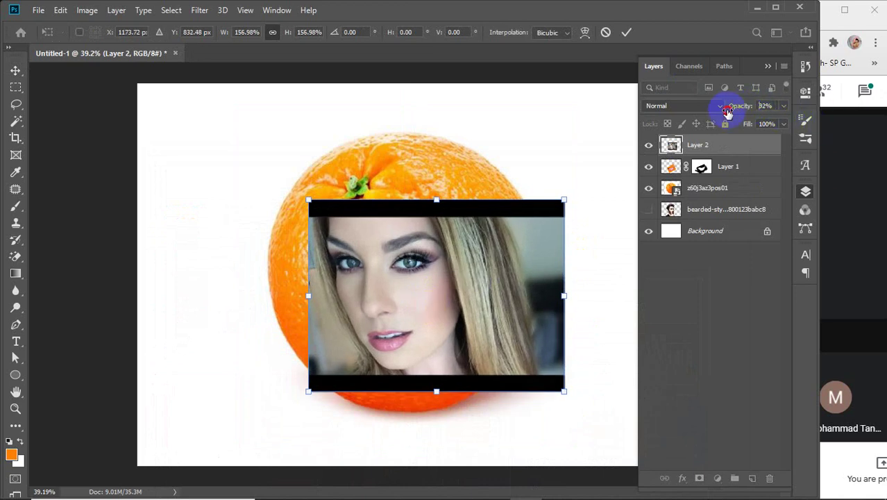
{"action": "left_click_drag", "start_coordinate": [729, 109], "coordinate": [733, 111]}
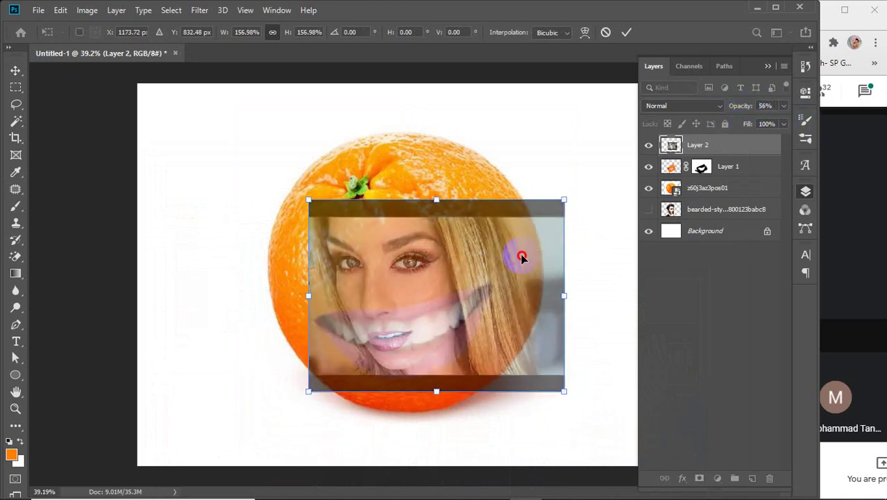
{"action": "left_click_drag", "start_coordinate": [523, 258], "coordinate": [525, 247]}
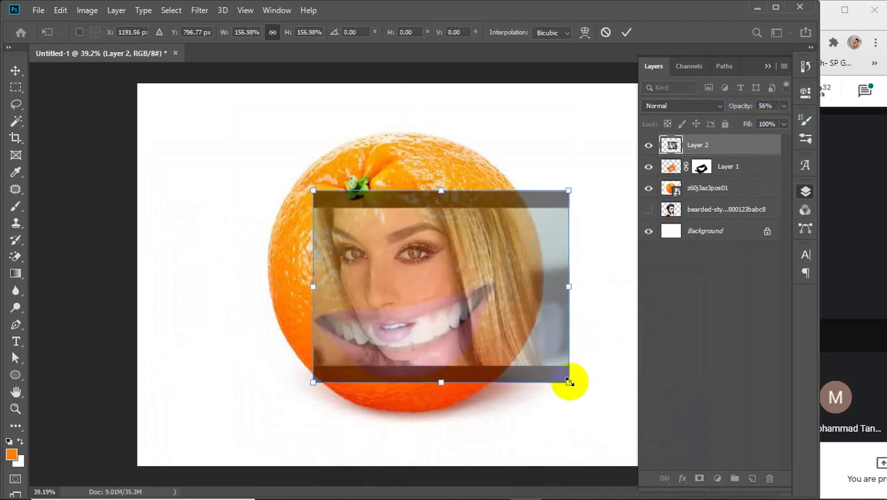
{"action": "left_click_drag", "start_coordinate": [570, 382], "coordinate": [653, 420]}
{"action": "left_click_drag", "start_coordinate": [550, 327], "coordinate": [531, 313]}
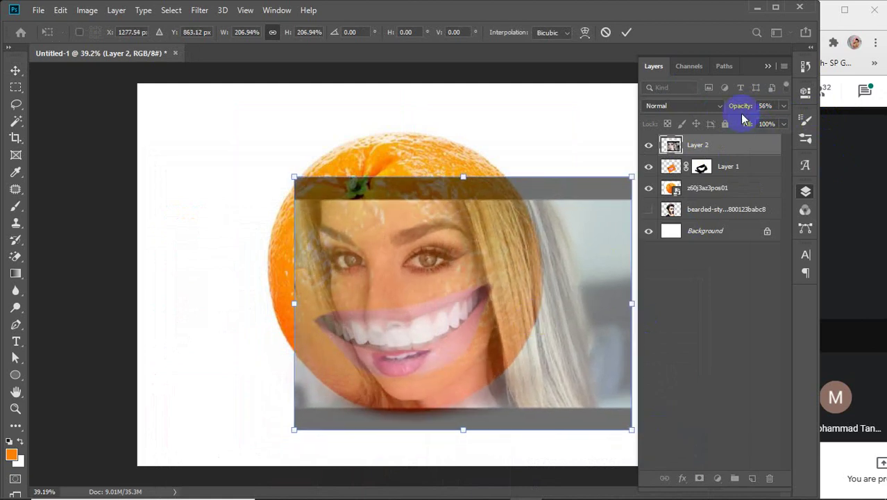
{"action": "left_click", "coordinate": [625, 33]}
Scale the masked mouth on Layer 1 down to 75.21%
{"action": "left_click", "coordinate": [732, 172]}
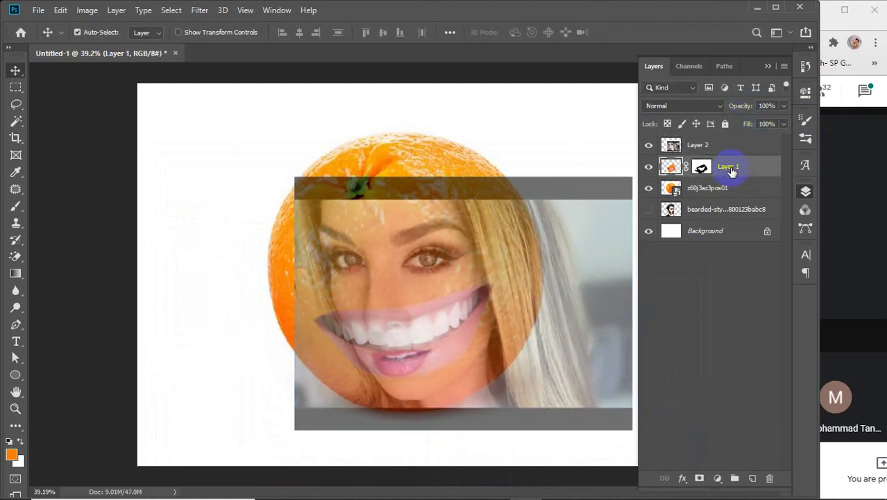
{"action": "key", "text": "ctrl+t"}
{"action": "left_click_drag", "start_coordinate": [632, 206], "coordinate": [493, 281]}
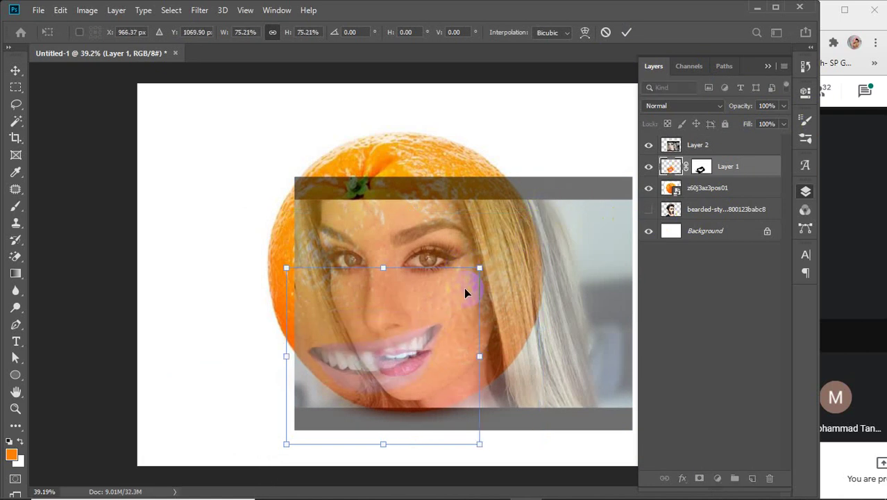
Move the scaled mouth right and up to about X 1066 px, Y 1024 px on the orange and apply the transform
{"action": "key", "text": "Right"}
{"action": "key", "text": "Right"}
{"action": "key", "text": "Right"}
{"action": "key", "text": "Right"}
{"action": "key", "text": "Right"}
{"action": "key", "text": "Right"}
{"action": "key", "text": "Right"}
{"action": "key", "text": "Right"}
{"action": "key", "text": "Right"}
{"action": "key", "text": "Right"}
{"action": "key", "text": "Right"}
{"action": "key", "text": "Right"}
{"action": "key", "text": "Right"}
{"action": "key", "text": "Right"}
{"action": "key", "text": "Right"}
{"action": "key", "text": "Right"}
{"action": "key", "text": "Right"}
{"action": "key", "text": "Right"}
{"action": "key", "text": "Right"}
{"action": "key", "text": "Right"}
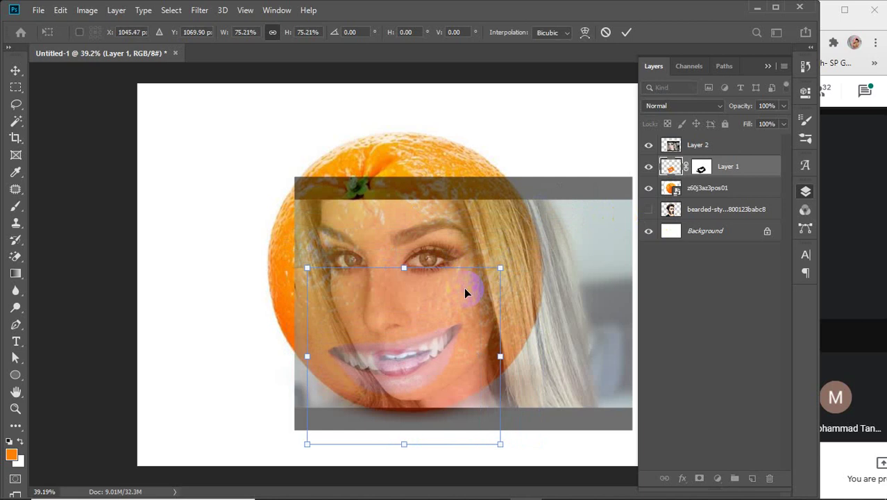
{"action": "key", "text": "Up"}
{"action": "key", "text": "Up"}
{"action": "key", "text": "Up"}
{"action": "key", "text": "Up"}
{"action": "key", "text": "Up"}
{"action": "key", "text": "Up"}
{"action": "key", "text": "Up"}
{"action": "key", "text": "Up"}
{"action": "key", "text": "Up"}
{"action": "key", "text": "Up"}
{"action": "key", "text": "Right"}
{"action": "key", "text": "Right"}
{"action": "key", "text": "Right"}
{"action": "key", "text": "Right"}
{"action": "key", "text": "Right"}
{"action": "key", "text": "Right"}
{"action": "key", "text": "Right"}
{"action": "key", "text": "Right"}
{"action": "key", "text": "Right"}
{"action": "key", "text": "Right"}
{"action": "key", "text": "Right"}
{"action": "key", "text": "Right"}
{"action": "key", "text": "Right"}
{"action": "key", "text": "Right"}
{"action": "key", "text": "Right"}
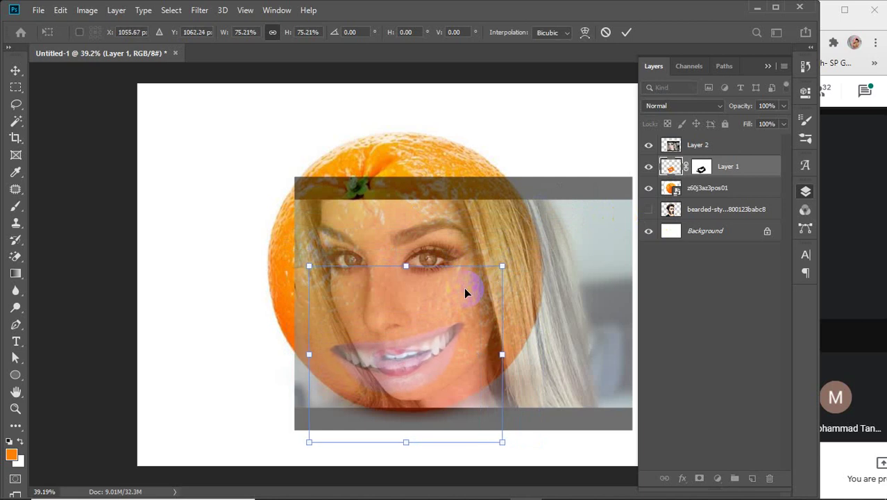
{"action": "key", "text": "Up"}
{"action": "key", "text": "Up"}
{"action": "key", "text": "Up"}
{"action": "key", "text": "Up"}
{"action": "key", "text": "Up"}
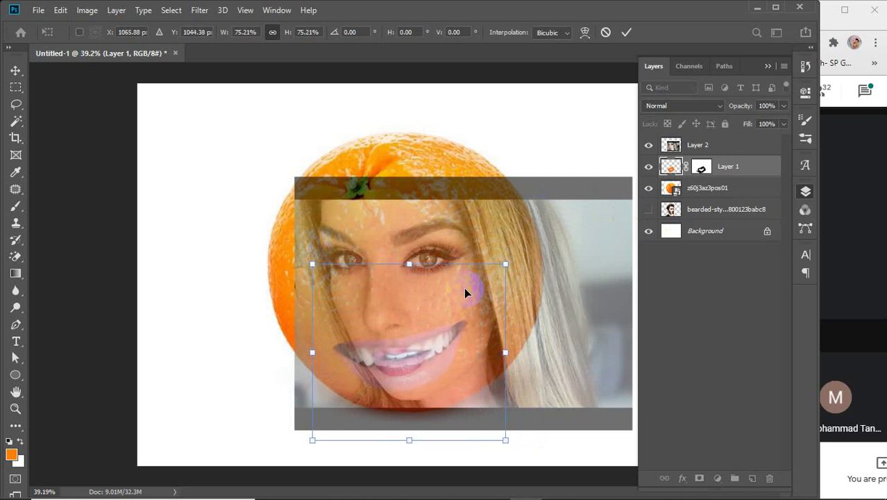
{"action": "key", "text": "Up"}
{"action": "key", "text": "Up"}
{"action": "key", "text": "Up"}
{"action": "key", "text": "Up"}
{"action": "key", "text": "Up"}
{"action": "key", "text": "Up"}
{"action": "key", "text": "Up"}
{"action": "key", "text": "Up"}
{"action": "key", "text": "Up"}
{"action": "key", "text": "Up"}
{"action": "key", "text": "Up"}
{"action": "key", "text": "Up"}
{"action": "key", "text": "Up"}
{"action": "key", "text": "Up"}
{"action": "key", "text": "Up"}
{"action": "key", "text": "Up"}
{"action": "key", "text": "Up"}
{"action": "key", "text": "Up"}
{"action": "key", "text": "Up"}
{"action": "key", "text": "Up"}
{"action": "key", "text": "Down"}
{"action": "key", "text": "Down"}
{"action": "key", "text": "Down"}
{"action": "key", "text": "Down"}
{"action": "key", "text": "Down"}
{"action": "key", "text": "Down"}
{"action": "key", "text": "Down"}
{"action": "key", "text": "Down"}
{"action": "key", "text": "Down"}
{"action": "key", "text": "Down"}
{"action": "key", "text": "Down"}
{"action": "key", "text": "Down"}
{"action": "key", "text": "Down"}
{"action": "key", "text": "Down"}
{"action": "key", "text": "Down"}
{"action": "key", "text": "Down"}
{"action": "key", "text": "Down"}
{"action": "key", "text": "Down"}
{"action": "key", "text": "Down"}
{"action": "key", "text": "Down"}
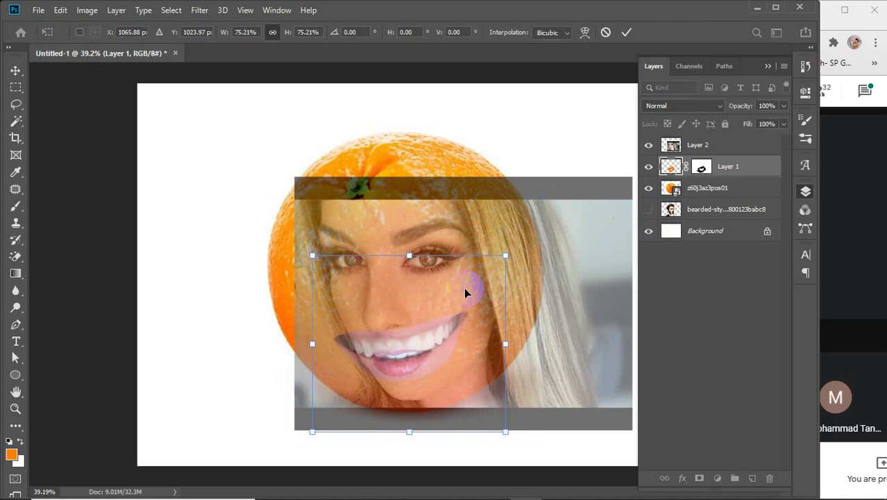
{"action": "left_click", "coordinate": [627, 32]}
Shift the portrait on Layer 2 slightly down and restore its opacity to 100%
{"action": "mouse_move", "coordinate": [534, 224]}
{"action": "left_mouse_down"}
{"action": "mouse_move", "coordinate": [525, 234]}
{"action": "mouse_move", "coordinate": [534, 231]}
{"action": "left_mouse_up"}
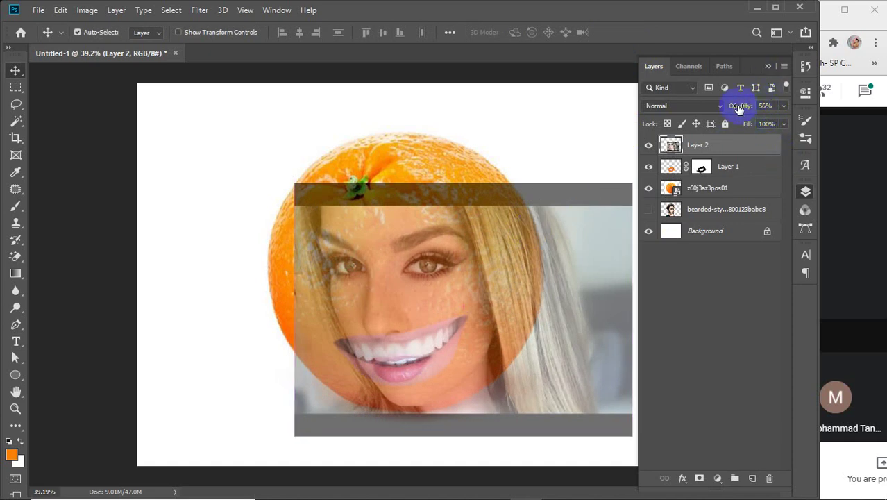
{"action": "left_click_drag", "start_coordinate": [740, 108], "coordinate": [783, 109]}
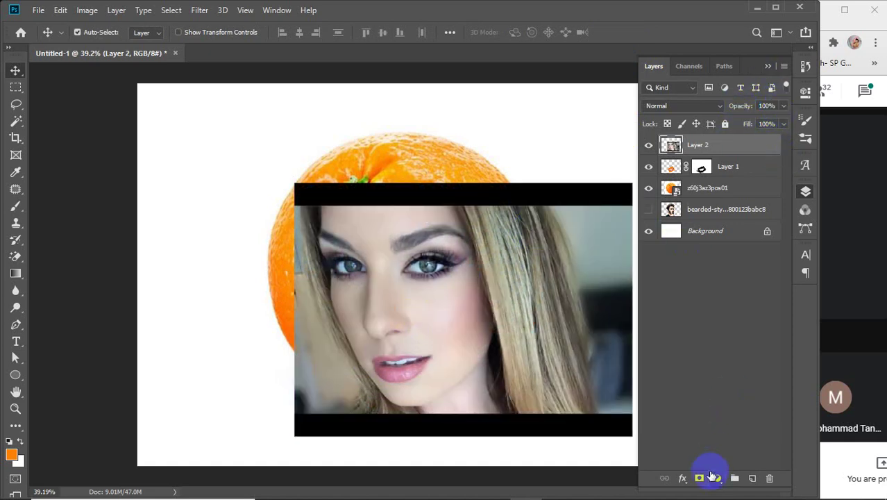
Add a layer mask to Layer 2 and brush black at size 90 over the forehead and around the eye on the image's right
{"action": "left_click", "coordinate": [700, 478]}
{"action": "scroll", "coordinate": [416, 267], "scroll_direction": "up", "scroll_amount": 3}
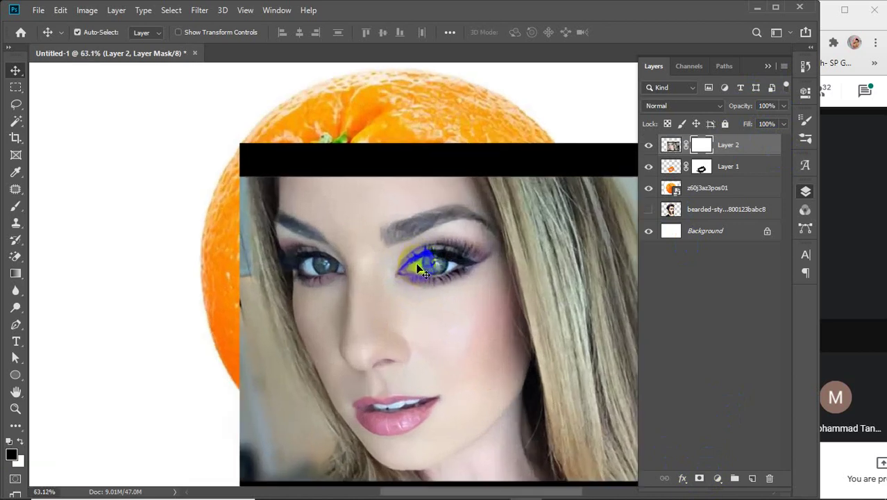
{"action": "key", "text": "b"}
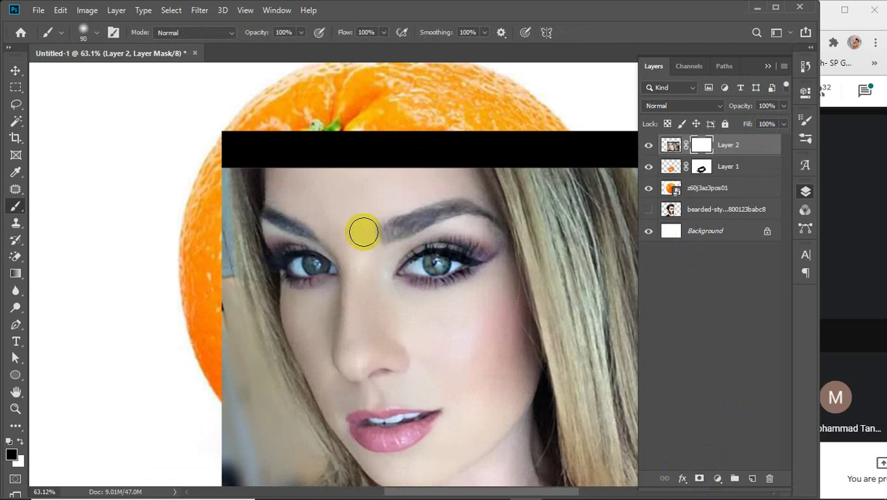
{"action": "mouse_move", "coordinate": [388, 202]}
{"action": "left_mouse_down"}
{"action": "mouse_move", "coordinate": [454, 173]}
{"action": "mouse_move", "coordinate": [514, 161]}
{"action": "left_mouse_up"}
{"action": "mouse_move", "coordinate": [354, 197]}
{"action": "left_mouse_down"}
{"action": "mouse_move", "coordinate": [410, 167]}
{"action": "mouse_move", "coordinate": [597, 109]}
{"action": "mouse_move", "coordinate": [341, 168]}
{"action": "mouse_move", "coordinate": [431, 146]}
{"action": "mouse_move", "coordinate": [552, 140]}
{"action": "mouse_move", "coordinate": [288, 183]}
{"action": "mouse_move", "coordinate": [583, 122]}
{"action": "mouse_move", "coordinate": [396, 185]}
{"action": "mouse_move", "coordinate": [496, 180]}
{"action": "mouse_move", "coordinate": [624, 241]}
{"action": "mouse_move", "coordinate": [546, 201]}
{"action": "mouse_move", "coordinate": [484, 188]}
{"action": "mouse_move", "coordinate": [542, 225]}
{"action": "left_mouse_up"}
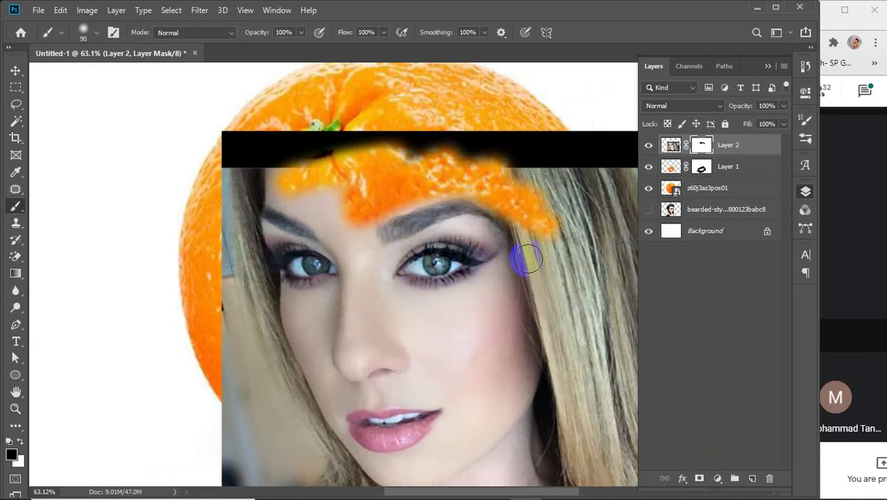
{"action": "left_click_drag", "start_coordinate": [433, 193], "coordinate": [532, 178]}
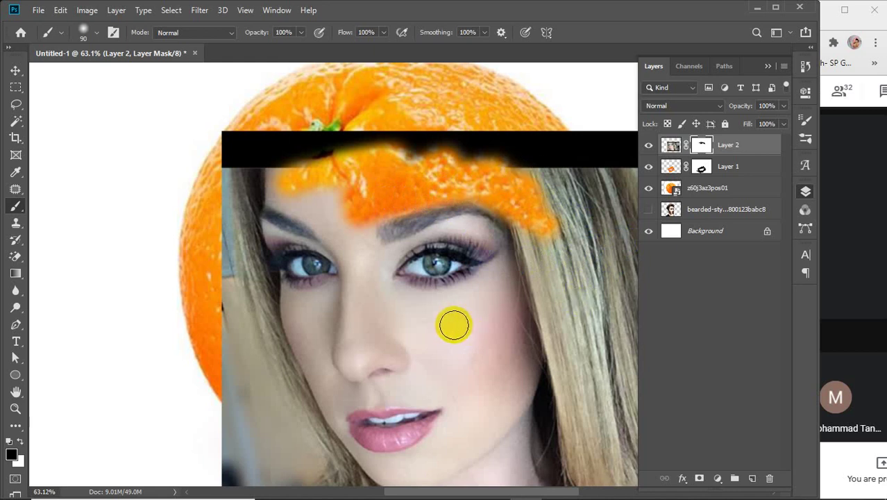
{"action": "mouse_move", "coordinate": [410, 304]}
{"action": "left_mouse_down"}
{"action": "mouse_move", "coordinate": [462, 309]}
{"action": "mouse_move", "coordinate": [591, 237]}
{"action": "left_mouse_up"}
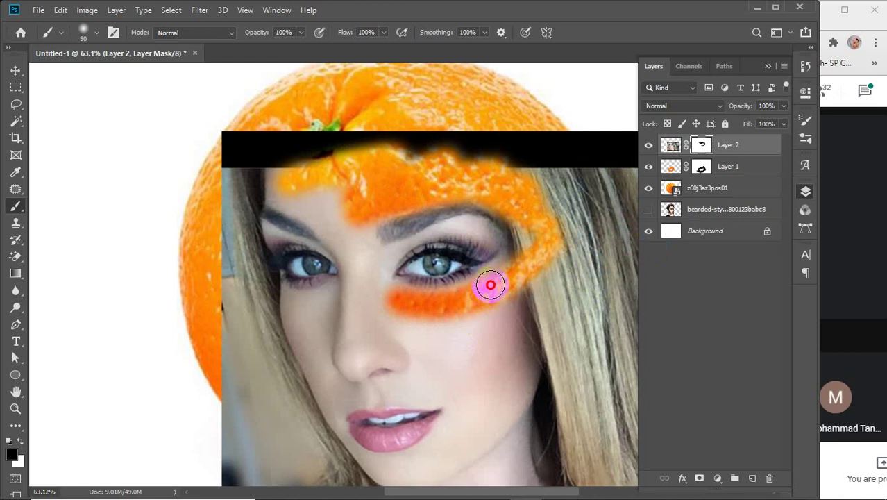
Paint black on Layer 2's mask with the 90 px soft brush to hide the skin around both eyes and across the nose bridge
{"action": "mouse_move", "coordinate": [507, 271]}
{"action": "left_mouse_down"}
{"action": "mouse_move", "coordinate": [537, 232]}
{"action": "mouse_move", "coordinate": [549, 263]}
{"action": "left_mouse_up"}
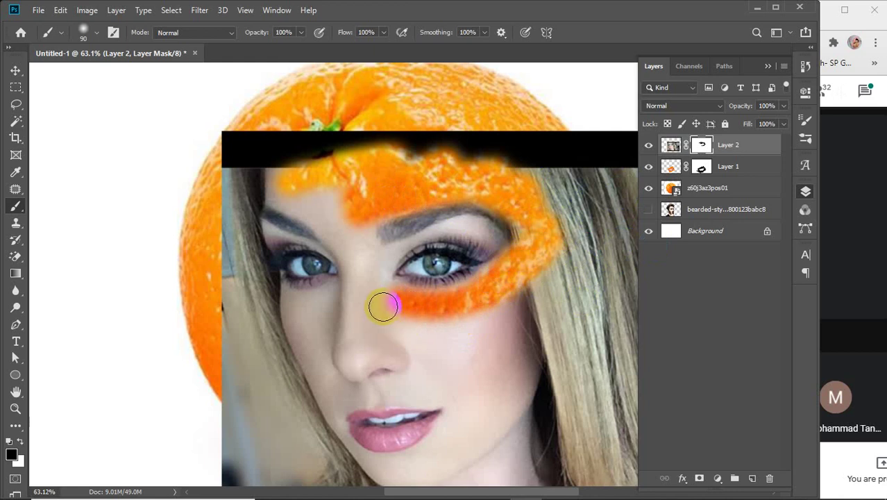
{"action": "mouse_move", "coordinate": [407, 299]}
{"action": "left_mouse_down"}
{"action": "mouse_move", "coordinate": [371, 281]}
{"action": "mouse_move", "coordinate": [339, 128]}
{"action": "mouse_move", "coordinate": [349, 220]}
{"action": "left_mouse_up"}
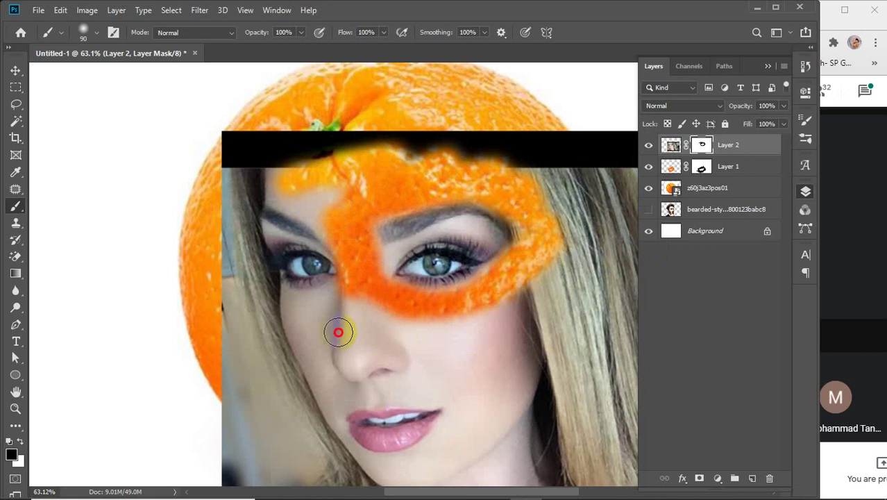
{"action": "left_click_drag", "start_coordinate": [347, 293], "coordinate": [300, 359]}
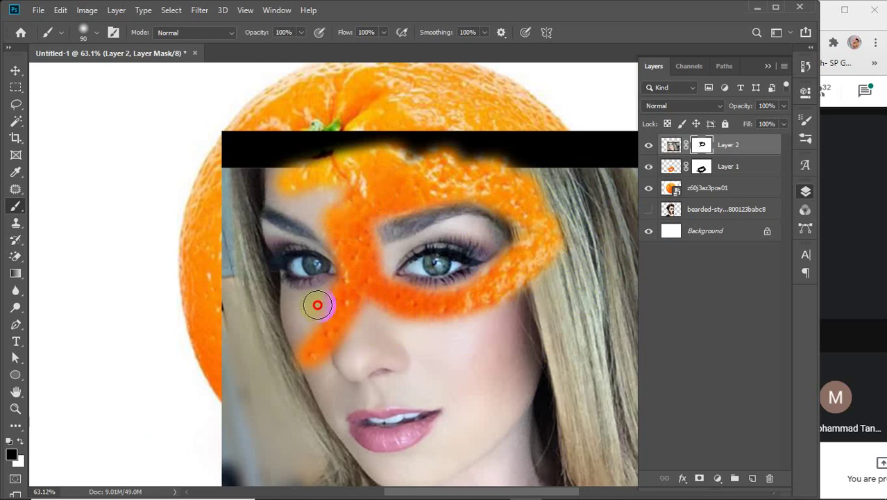
{"action": "left_click_drag", "start_coordinate": [285, 308], "coordinate": [176, 272]}
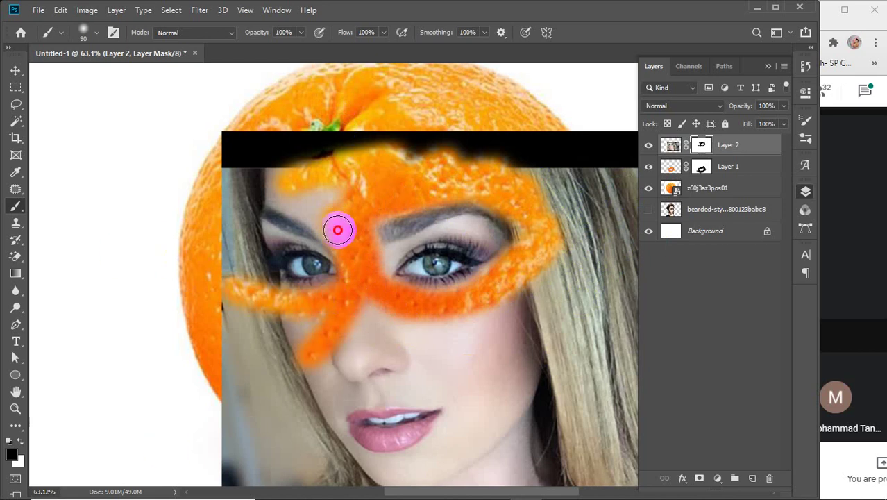
{"action": "mouse_move", "coordinate": [309, 205]}
{"action": "left_mouse_down"}
{"action": "mouse_move", "coordinate": [256, 178]}
{"action": "mouse_move", "coordinate": [176, 166]}
{"action": "mouse_move", "coordinate": [239, 168]}
{"action": "left_mouse_up"}
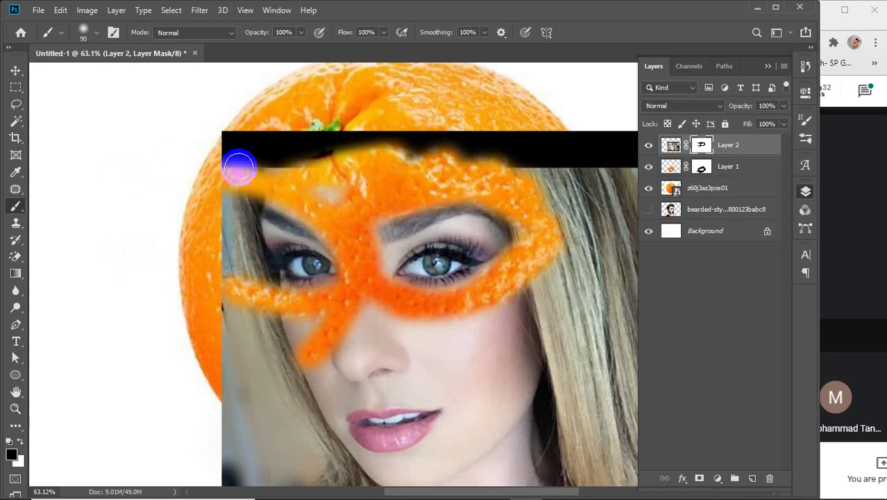
{"action": "mouse_move", "coordinate": [241, 226]}
{"action": "left_mouse_down"}
{"action": "mouse_move", "coordinate": [255, 303]}
{"action": "mouse_move", "coordinate": [237, 325]}
{"action": "mouse_move", "coordinate": [243, 214]}
{"action": "mouse_move", "coordinate": [230, 281]}
{"action": "left_mouse_up"}
{"action": "mouse_move", "coordinate": [234, 181]}
{"action": "left_mouse_down"}
{"action": "mouse_move", "coordinate": [227, 343]}
{"action": "mouse_move", "coordinate": [216, 199]}
{"action": "mouse_move", "coordinate": [217, 221]}
{"action": "left_mouse_up"}
Mask out Layer 2's lower face, hair and photo background in black with a 700 px soft brush
{"action": "scroll", "coordinate": [256, 347], "scroll_direction": "down", "scroll_amount": 4}
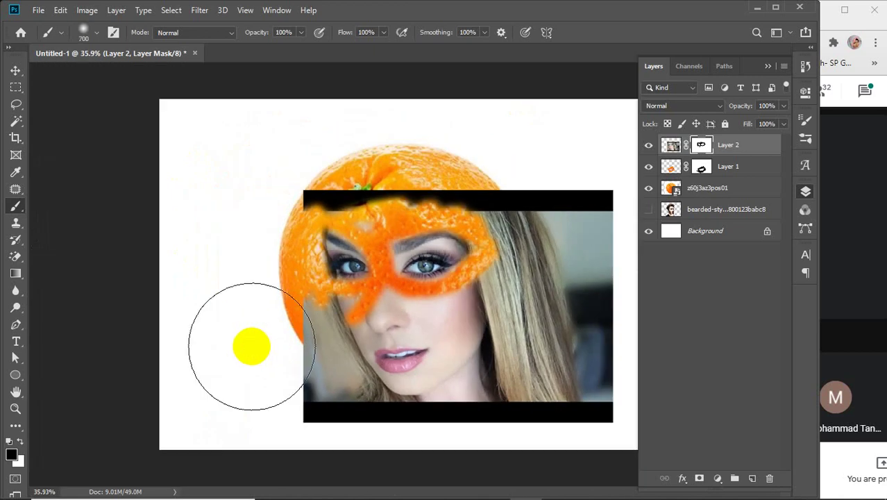
{"action": "mouse_move", "coordinate": [357, 347]}
{"action": "left_mouse_down"}
{"action": "mouse_move", "coordinate": [475, 369]}
{"action": "mouse_move", "coordinate": [311, 351]}
{"action": "mouse_move", "coordinate": [465, 367]}
{"action": "mouse_move", "coordinate": [385, 362]}
{"action": "mouse_move", "coordinate": [406, 386]}
{"action": "mouse_move", "coordinate": [446, 367]}
{"action": "mouse_move", "coordinate": [346, 406]}
{"action": "left_mouse_up"}
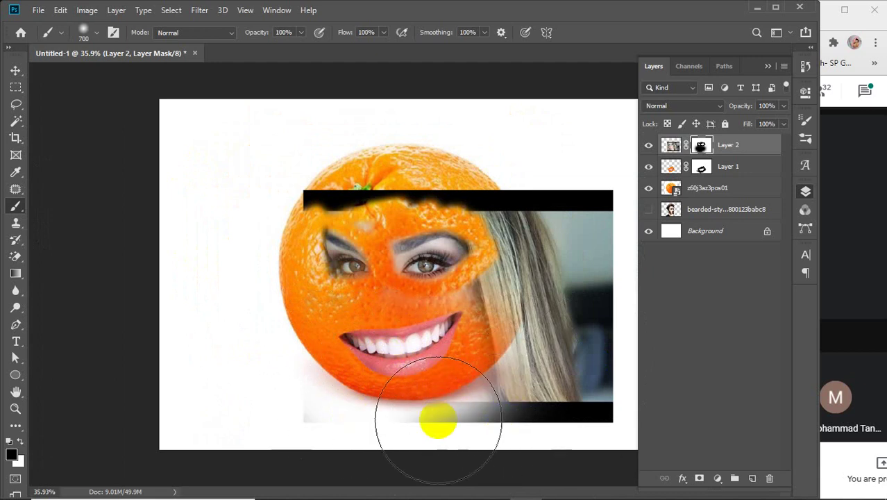
{"action": "mouse_move", "coordinate": [437, 420]}
{"action": "left_mouse_down"}
{"action": "mouse_move", "coordinate": [573, 422]}
{"action": "mouse_move", "coordinate": [337, 420]}
{"action": "mouse_move", "coordinate": [599, 423]}
{"action": "mouse_move", "coordinate": [543, 424]}
{"action": "mouse_move", "coordinate": [639, 405]}
{"action": "mouse_move", "coordinate": [631, 263]}
{"action": "mouse_move", "coordinate": [608, 224]}
{"action": "mouse_move", "coordinate": [614, 446]}
{"action": "mouse_move", "coordinate": [587, 369]}
{"action": "mouse_move", "coordinate": [594, 203]}
{"action": "mouse_move", "coordinate": [601, 472]}
{"action": "mouse_move", "coordinate": [605, 252]}
{"action": "mouse_move", "coordinate": [569, 440]}
{"action": "mouse_move", "coordinate": [586, 329]}
{"action": "mouse_move", "coordinate": [547, 468]}
{"action": "left_mouse_up"}
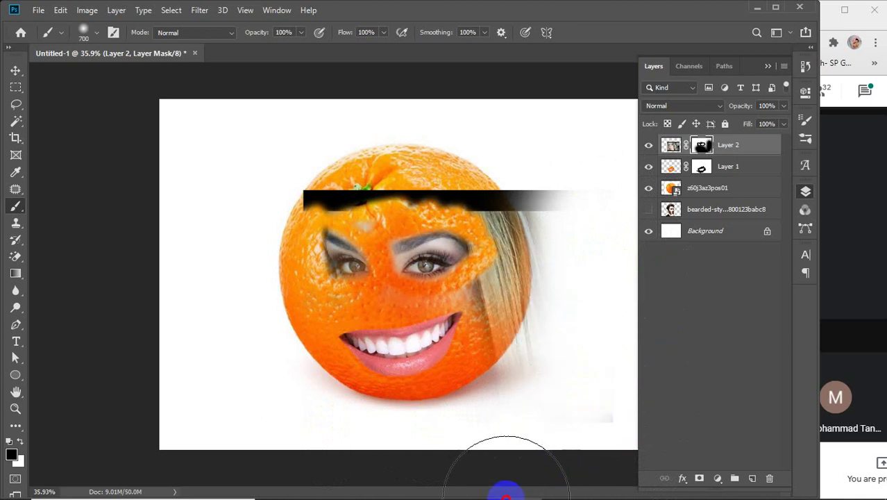
{"action": "mouse_move", "coordinate": [506, 498]}
{"action": "left_mouse_down"}
{"action": "mouse_move", "coordinate": [550, 341]}
{"action": "mouse_move", "coordinate": [500, 458]}
{"action": "mouse_move", "coordinate": [581, 312]}
{"action": "mouse_move", "coordinate": [574, 223]}
{"action": "mouse_move", "coordinate": [591, 360]}
{"action": "left_mouse_up"}
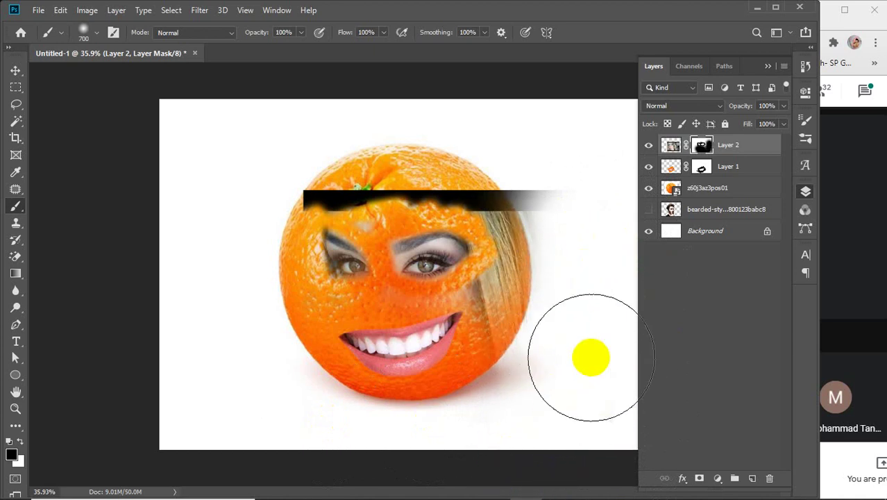
Raise the brush hardness to 100% and mask out the remaining hair and the black strip across the forehead
{"action": "left_click", "coordinate": [98, 32]}
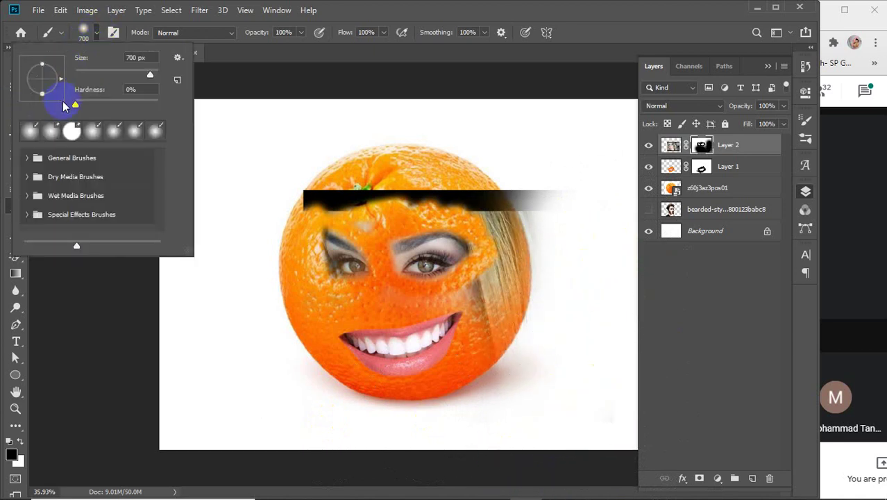
{"action": "left_click_drag", "start_coordinate": [75, 106], "coordinate": [163, 88]}
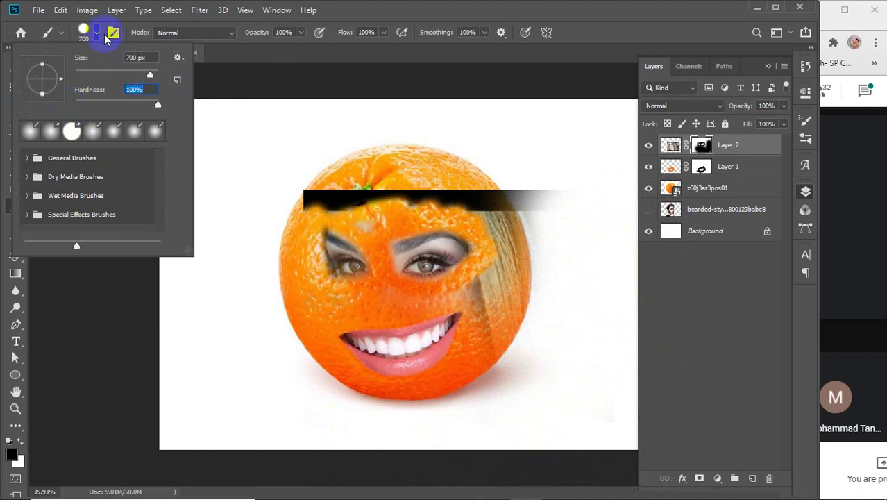
{"action": "left_click", "coordinate": [573, 231]}
{"action": "left_click", "coordinate": [590, 343]}
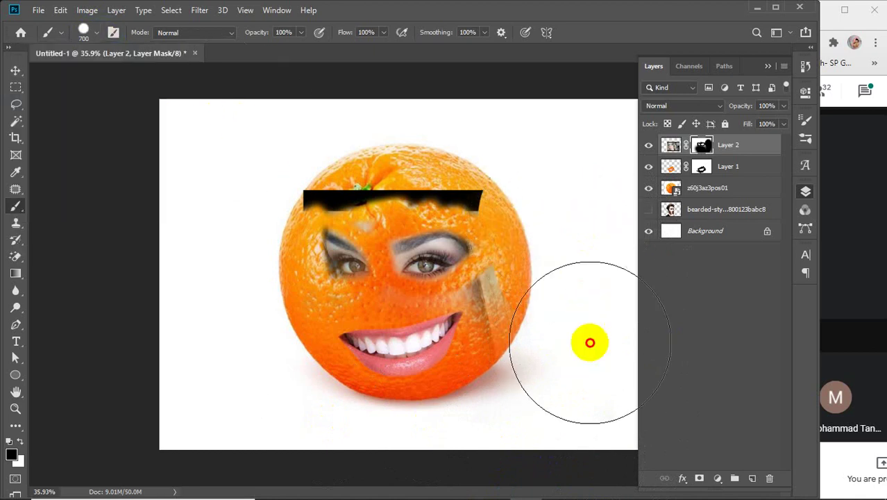
{"action": "mouse_move", "coordinate": [591, 343]}
{"action": "left_mouse_down"}
{"action": "mouse_move", "coordinate": [531, 323]}
{"action": "mouse_move", "coordinate": [520, 342]}
{"action": "mouse_move", "coordinate": [457, 362]}
{"action": "mouse_move", "coordinate": [468, 369]}
{"action": "mouse_move", "coordinate": [435, 416]}
{"action": "mouse_move", "coordinate": [414, 377]}
{"action": "mouse_move", "coordinate": [395, 368]}
{"action": "mouse_move", "coordinate": [378, 399]}
{"action": "mouse_move", "coordinate": [373, 371]}
{"action": "left_mouse_up"}
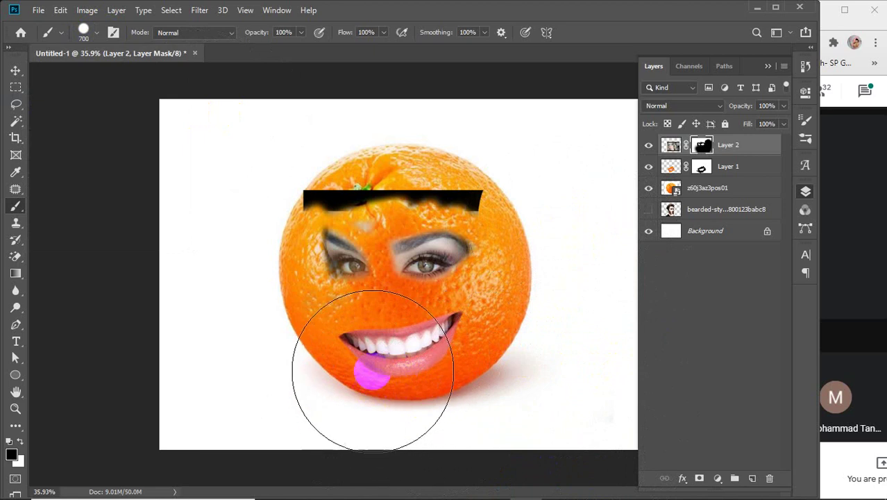
{"action": "mouse_move", "coordinate": [286, 146]}
{"action": "left_mouse_down"}
{"action": "mouse_move", "coordinate": [450, 113]}
{"action": "mouse_move", "coordinate": [368, 139]}
{"action": "mouse_move", "coordinate": [498, 128]}
{"action": "mouse_move", "coordinate": [438, 142]}
{"action": "mouse_move", "coordinate": [532, 177]}
{"action": "mouse_move", "coordinate": [613, 239]}
{"action": "mouse_move", "coordinate": [573, 315]}
{"action": "mouse_move", "coordinate": [346, 451]}
{"action": "mouse_move", "coordinate": [305, 448]}
{"action": "mouse_move", "coordinate": [215, 237]}
{"action": "mouse_move", "coordinate": [297, 390]}
{"action": "mouse_move", "coordinate": [436, 409]}
{"action": "mouse_move", "coordinate": [547, 379]}
{"action": "left_mouse_up"}
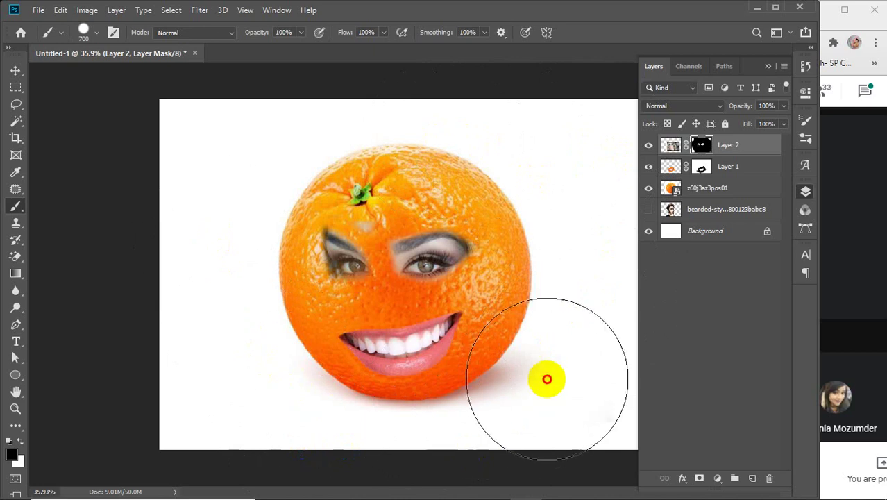
Switch to a soft 100 px brush and mask out the skin edge beneath the right-hand eye
{"action": "left_click", "coordinate": [97, 34]}
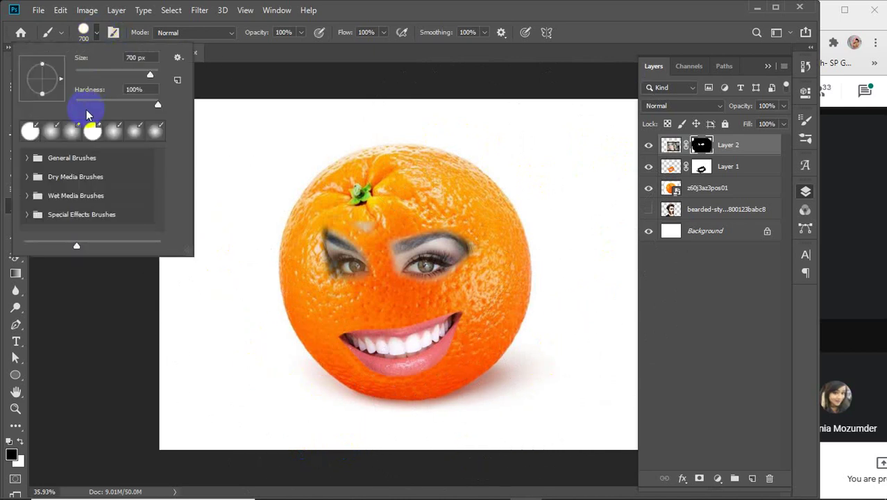
{"action": "left_click_drag", "start_coordinate": [82, 104], "coordinate": [68, 102]}
{"action": "left_click", "coordinate": [87, 33]}
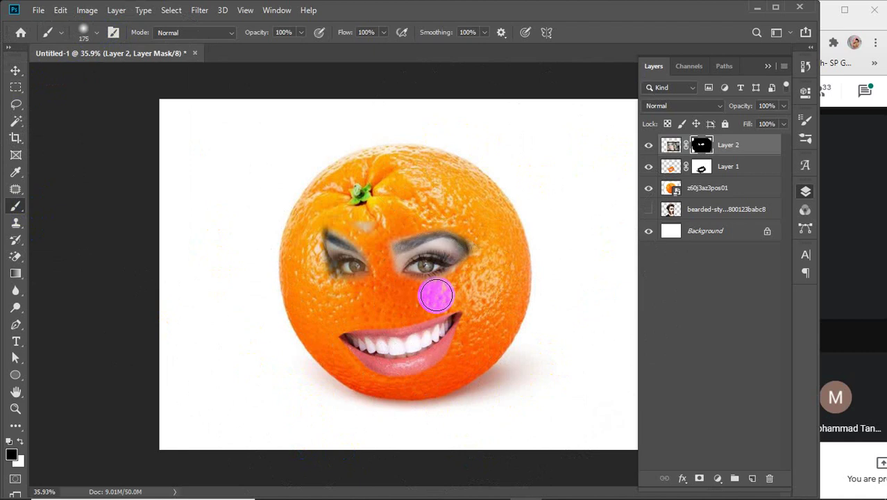
{"action": "scroll", "coordinate": [436, 272], "scroll_direction": "up", "scroll_amount": 4}
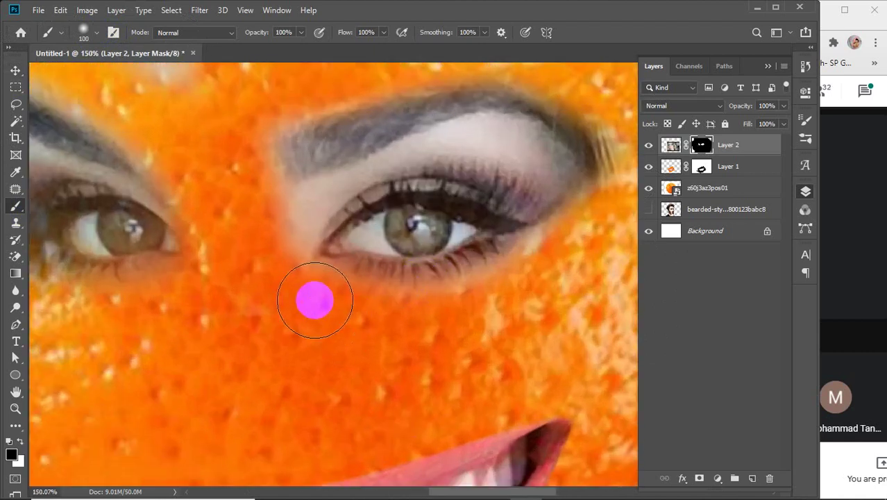
{"action": "mouse_move", "coordinate": [315, 300]}
{"action": "left_mouse_down"}
{"action": "mouse_move", "coordinate": [394, 322]}
{"action": "mouse_move", "coordinate": [465, 321]}
{"action": "mouse_move", "coordinate": [530, 284]}
{"action": "mouse_move", "coordinate": [627, 205]}
{"action": "mouse_move", "coordinate": [549, 280]}
{"action": "mouse_move", "coordinate": [618, 229]}
{"action": "mouse_move", "coordinate": [540, 275]}
{"action": "left_mouse_up"}
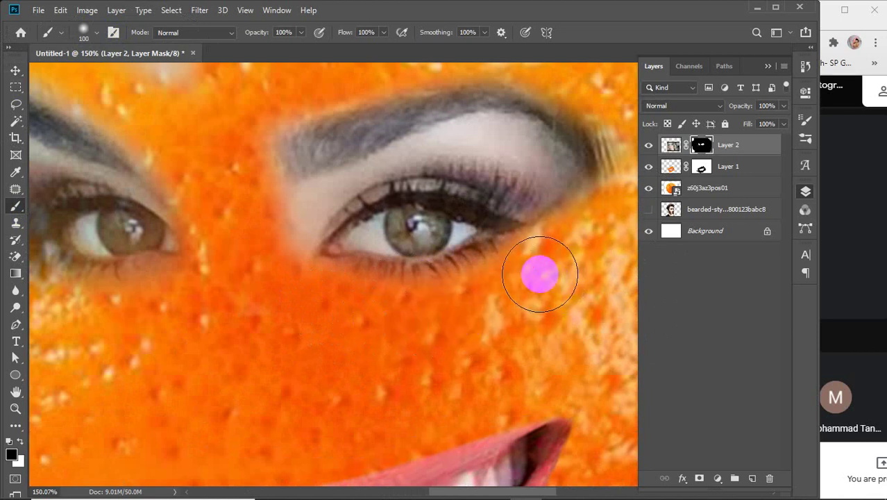
Reduce the brush to 35 px and mask out the skin between the right-hand eyelid and its eyebrow
{"action": "key", "text": "bracketleft"}
{"action": "key", "text": "bracketleft"}
{"action": "key", "text": "bracketleft"}
{"action": "key", "text": "bracketleft"}
{"action": "key", "text": "bracketleft"}
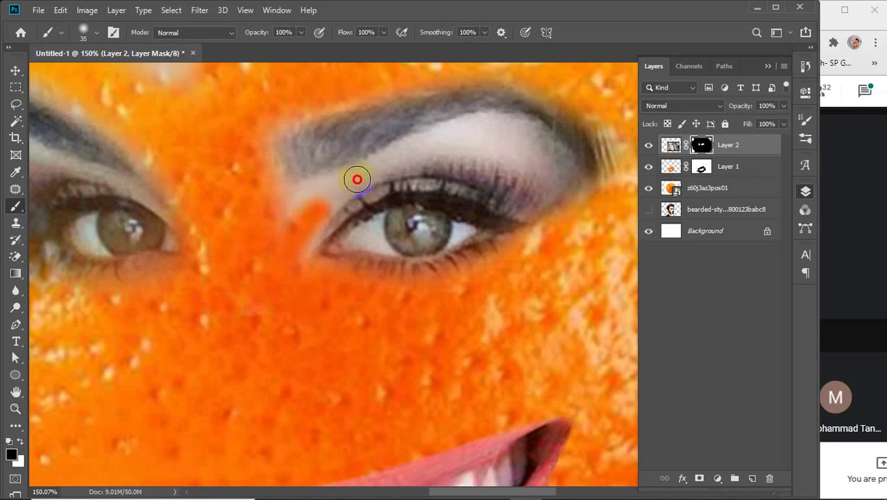
{"action": "mouse_move", "coordinate": [405, 153]}
{"action": "left_mouse_down"}
{"action": "mouse_move", "coordinate": [481, 134]}
{"action": "mouse_move", "coordinate": [536, 144]}
{"action": "mouse_move", "coordinate": [607, 212]}
{"action": "mouse_move", "coordinate": [630, 266]}
{"action": "mouse_move", "coordinate": [429, 138]}
{"action": "left_mouse_up"}
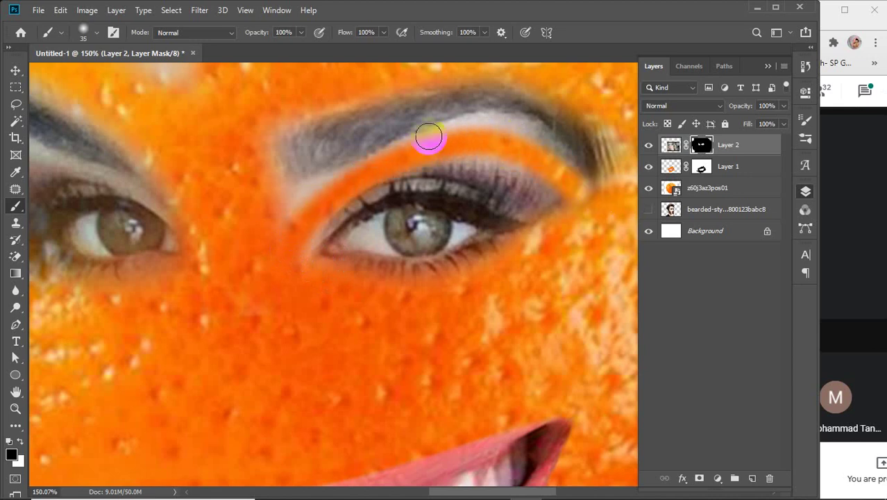
{"action": "mouse_move", "coordinate": [280, 207]}
{"action": "left_mouse_down"}
{"action": "mouse_move", "coordinate": [373, 173]}
{"action": "mouse_move", "coordinate": [275, 208]}
{"action": "mouse_move", "coordinate": [414, 155]}
{"action": "mouse_move", "coordinate": [437, 161]}
{"action": "mouse_move", "coordinate": [273, 240]}
{"action": "mouse_move", "coordinate": [317, 200]}
{"action": "mouse_move", "coordinate": [426, 155]}
{"action": "left_mouse_up"}
Mask out the skin left along the underside of the right-hand eyebrow with a 15 px brush
{"action": "key", "text": "bracketleft"}
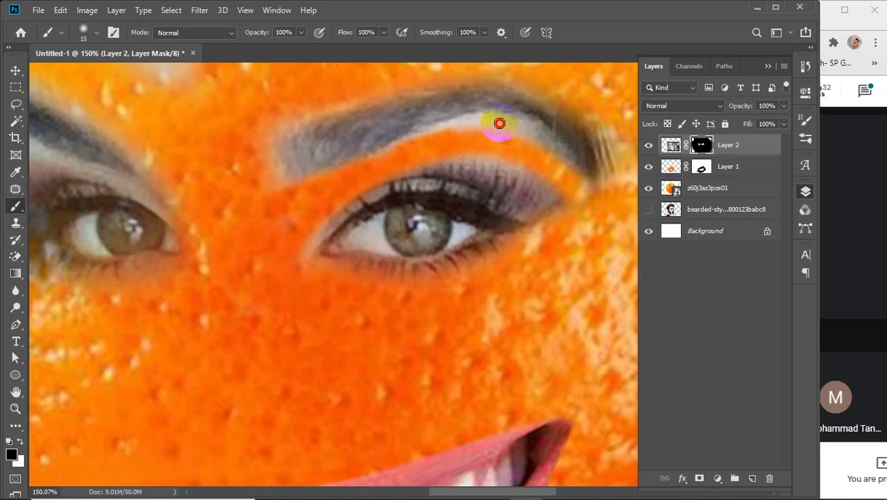
{"action": "left_click_drag", "start_coordinate": [568, 143], "coordinate": [606, 199]}
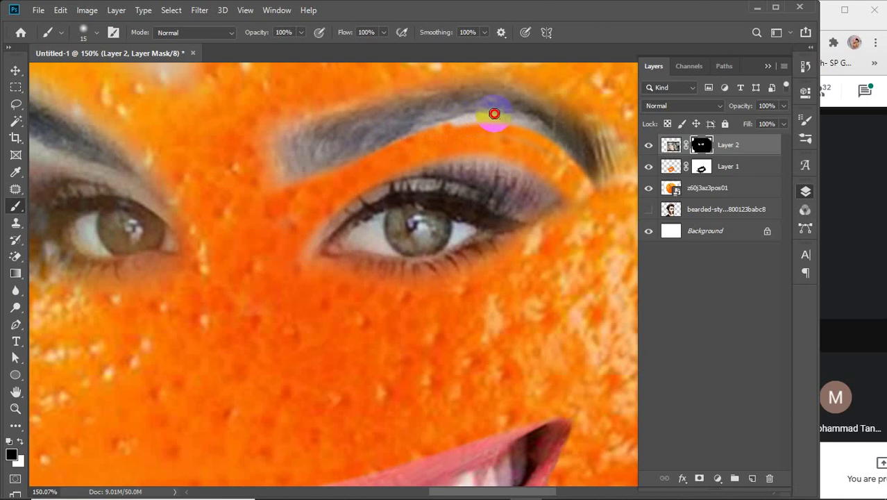
{"action": "left_click_drag", "start_coordinate": [570, 139], "coordinate": [602, 192]}
{"action": "left_click_drag", "start_coordinate": [539, 145], "coordinate": [583, 197]}
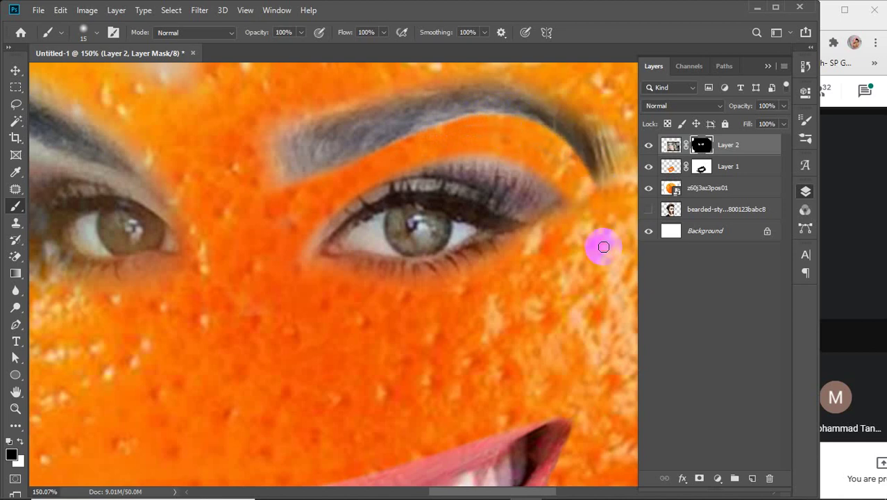
Enlarge the brush to 35 px and clean up the masked band above the right-hand eyelid and past the eye's outer corner
{"action": "key", "text": "bracketright"}
{"action": "key", "text": "bracketright"}
{"action": "key", "text": "bracketright"}
{"action": "key", "text": "bracketright"}
{"action": "mouse_move", "coordinate": [515, 135]}
{"action": "left_mouse_down"}
{"action": "mouse_move", "coordinate": [556, 157]}
{"action": "mouse_move", "coordinate": [605, 228]}
{"action": "left_mouse_up"}
{"action": "left_click_drag", "start_coordinate": [508, 157], "coordinate": [452, 151]}
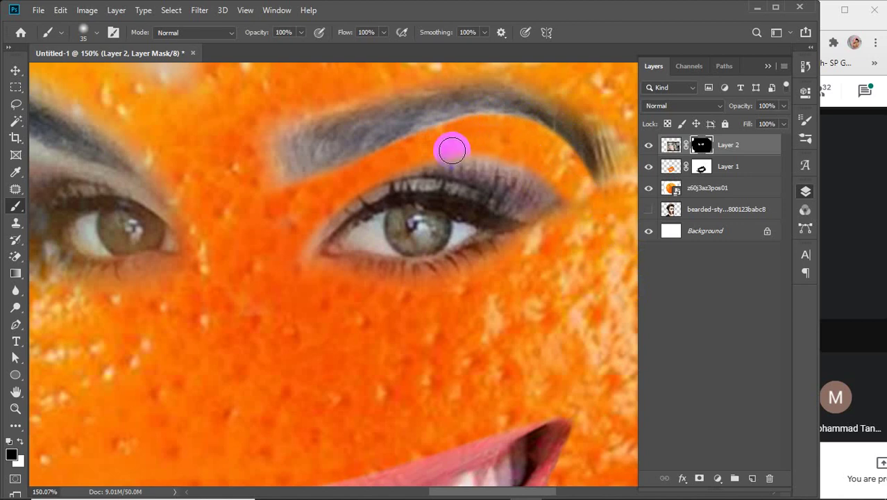
Set the brush flow to 15%, smoothing to 16% and opacity to 44%, and soften the mask edges around the right-hand eyelid and eyebrow
{"action": "left_click", "coordinate": [366, 32]}
{"action": "left_click_drag", "start_coordinate": [345, 35], "coordinate": [313, 70]}
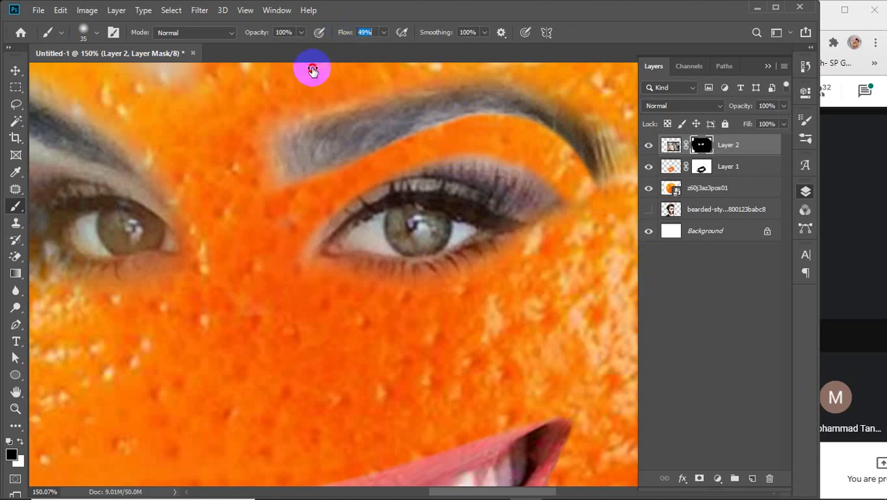
{"action": "mouse_move", "coordinate": [430, 37]}
{"action": "left_mouse_down"}
{"action": "mouse_move", "coordinate": [364, 84]}
{"action": "mouse_move", "coordinate": [374, 81]}
{"action": "left_mouse_up"}
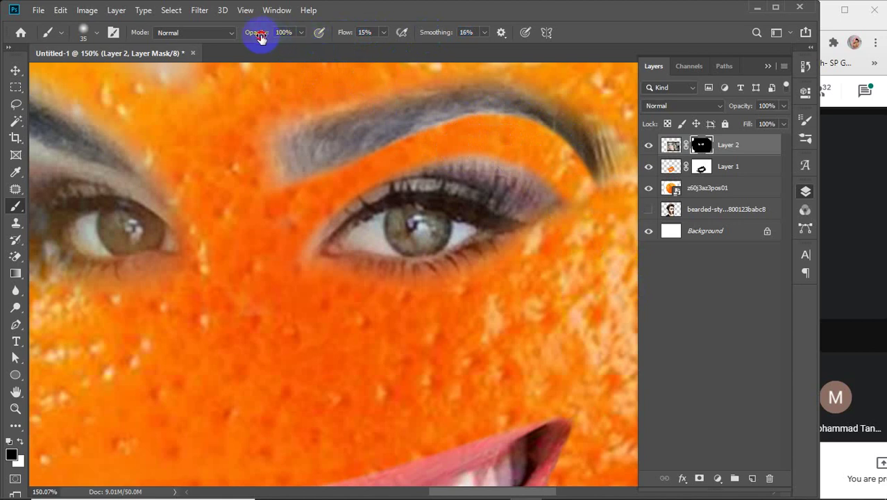
{"action": "left_click_drag", "start_coordinate": [261, 38], "coordinate": [225, 68]}
{"action": "mouse_move", "coordinate": [522, 175]}
{"action": "left_mouse_down"}
{"action": "mouse_move", "coordinate": [444, 164]}
{"action": "mouse_move", "coordinate": [489, 168]}
{"action": "mouse_move", "coordinate": [589, 217]}
{"action": "mouse_move", "coordinate": [474, 153]}
{"action": "mouse_move", "coordinate": [460, 151]}
{"action": "mouse_move", "coordinate": [600, 227]}
{"action": "mouse_move", "coordinate": [442, 159]}
{"action": "mouse_move", "coordinate": [579, 228]}
{"action": "mouse_move", "coordinate": [473, 181]}
{"action": "mouse_move", "coordinate": [456, 159]}
{"action": "mouse_move", "coordinate": [564, 193]}
{"action": "mouse_move", "coordinate": [448, 170]}
{"action": "mouse_move", "coordinate": [443, 151]}
{"action": "mouse_move", "coordinate": [557, 195]}
{"action": "mouse_move", "coordinate": [486, 158]}
{"action": "mouse_move", "coordinate": [600, 237]}
{"action": "mouse_move", "coordinate": [543, 201]}
{"action": "mouse_move", "coordinate": [554, 210]}
{"action": "mouse_move", "coordinate": [369, 236]}
{"action": "mouse_move", "coordinate": [293, 266]}
{"action": "mouse_move", "coordinate": [300, 244]}
{"action": "mouse_move", "coordinate": [408, 182]}
{"action": "mouse_move", "coordinate": [309, 231]}
{"action": "mouse_move", "coordinate": [299, 176]}
{"action": "left_mouse_up"}
{"action": "mouse_move", "coordinate": [293, 119]}
{"action": "left_mouse_down"}
{"action": "mouse_move", "coordinate": [384, 92]}
{"action": "mouse_move", "coordinate": [365, 107]}
{"action": "mouse_move", "coordinate": [382, 96]}
{"action": "mouse_move", "coordinate": [521, 118]}
{"action": "mouse_move", "coordinate": [427, 135]}
{"action": "mouse_move", "coordinate": [465, 116]}
{"action": "mouse_move", "coordinate": [465, 216]}
{"action": "left_mouse_up"}
Fade the outer tip of the right-hand eyebrow into the orange peel with light mask strokes
{"action": "scroll", "coordinate": [402, 230], "scroll_direction": "down", "scroll_amount": 5, "text": "alt"}
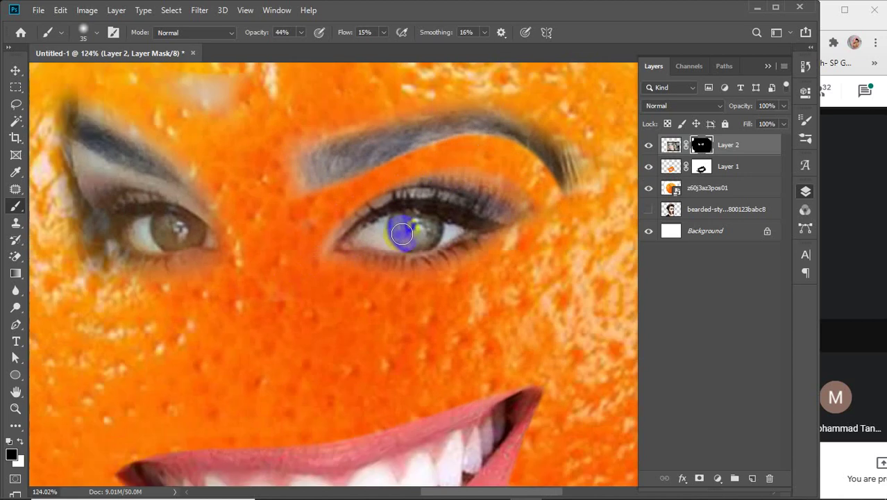
{"action": "left_click_drag", "start_coordinate": [543, 155], "coordinate": [572, 261]}
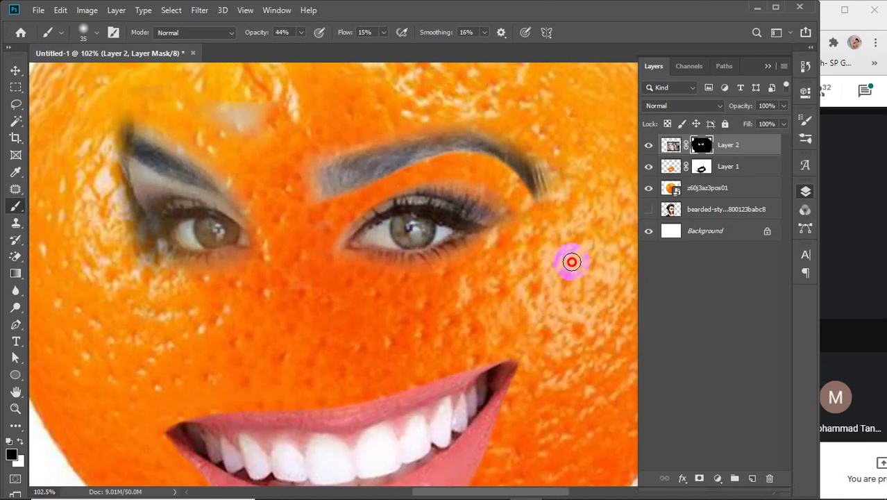
{"action": "mouse_move", "coordinate": [532, 143]}
{"action": "left_mouse_down"}
{"action": "mouse_move", "coordinate": [582, 232]}
{"action": "mouse_move", "coordinate": [543, 155]}
{"action": "mouse_move", "coordinate": [562, 264]}
{"action": "left_mouse_up"}
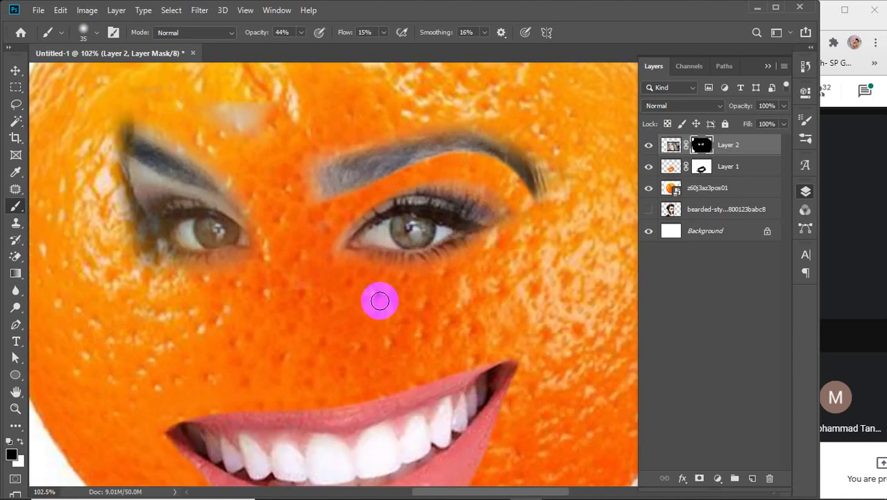
Lightly mask the skin around the left-hand eye and below its eyebrow with the 44% opacity brush
{"action": "left_click_drag", "start_coordinate": [334, 318], "coordinate": [439, 298]}
{"action": "mouse_move", "coordinate": [378, 253]}
{"action": "left_mouse_down"}
{"action": "mouse_move", "coordinate": [277, 248]}
{"action": "mouse_move", "coordinate": [214, 175]}
{"action": "mouse_move", "coordinate": [237, 186]}
{"action": "mouse_move", "coordinate": [259, 168]}
{"action": "mouse_move", "coordinate": [352, 198]}
{"action": "mouse_move", "coordinate": [325, 156]}
{"action": "mouse_move", "coordinate": [273, 122]}
{"action": "mouse_move", "coordinate": [215, 105]}
{"action": "mouse_move", "coordinate": [282, 109]}
{"action": "mouse_move", "coordinate": [286, 137]}
{"action": "mouse_move", "coordinate": [218, 97]}
{"action": "mouse_move", "coordinate": [272, 111]}
{"action": "mouse_move", "coordinate": [362, 190]}
{"action": "mouse_move", "coordinate": [352, 208]}
{"action": "left_mouse_up"}
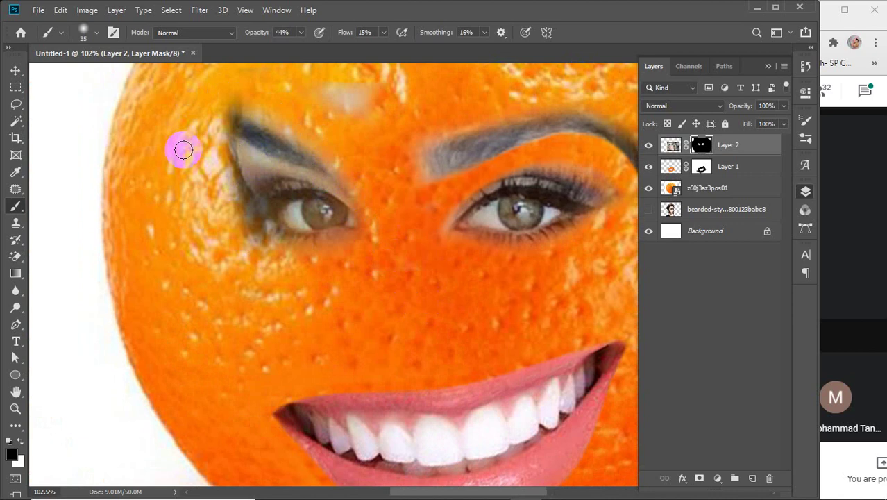
{"action": "mouse_move", "coordinate": [183, 150]}
{"action": "left_mouse_down"}
{"action": "mouse_move", "coordinate": [218, 149]}
{"action": "mouse_move", "coordinate": [348, 196]}
{"action": "mouse_move", "coordinate": [232, 151]}
{"action": "mouse_move", "coordinate": [318, 183]}
{"action": "left_mouse_up"}
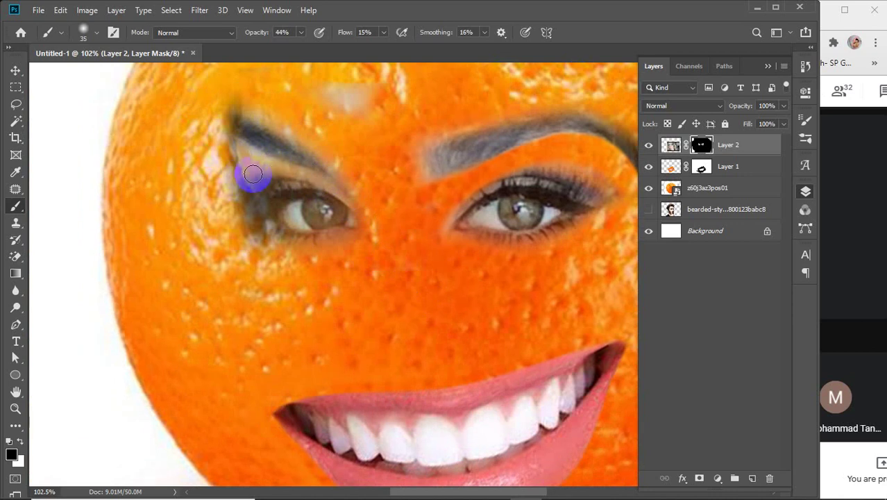
Set the brush to 25 px with opacity, flow and smoothing at 100%, and mask out the skin between the left-hand eye and eyebrow
{"action": "key", "text": "bracketleft"}
{"action": "key", "text": "bracketleft"}
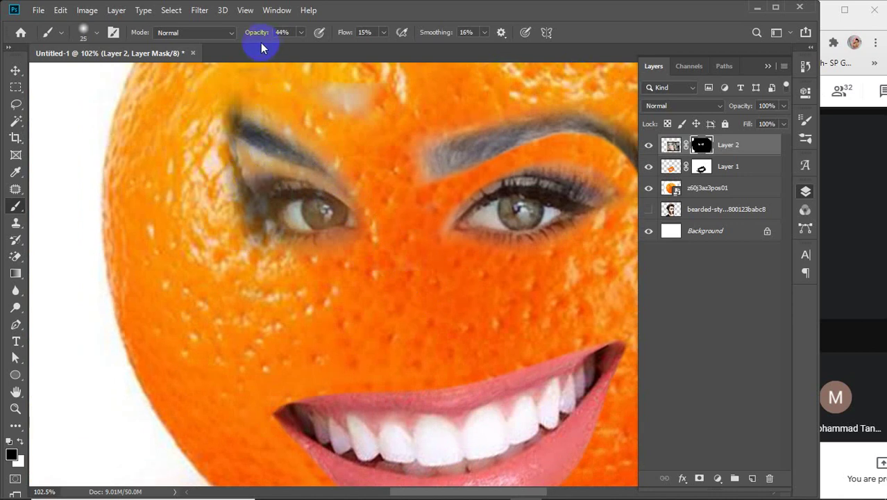
{"action": "left_click_drag", "start_coordinate": [254, 37], "coordinate": [503, 34]}
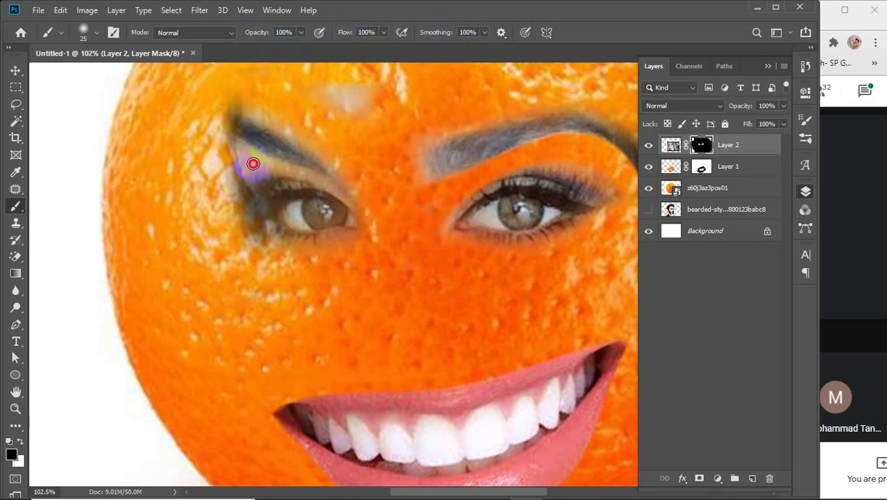
{"action": "left_click_drag", "start_coordinate": [344, 179], "coordinate": [379, 216]}
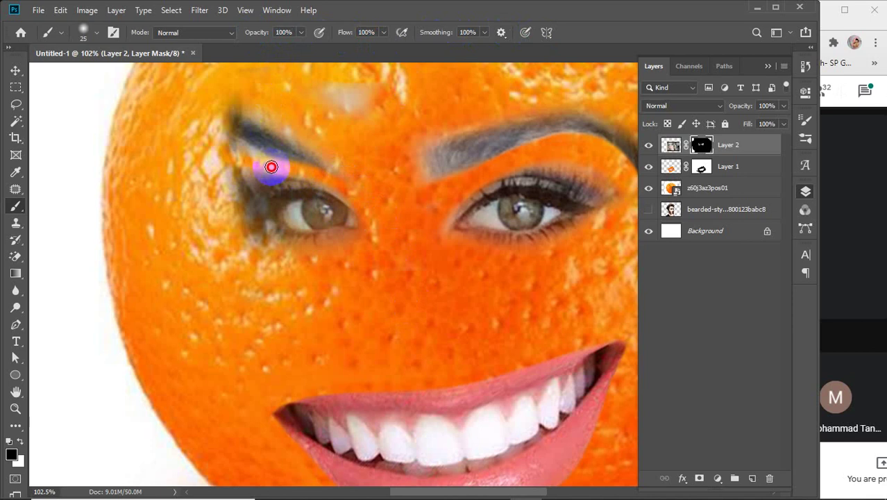
{"action": "left_click_drag", "start_coordinate": [227, 148], "coordinate": [185, 187]}
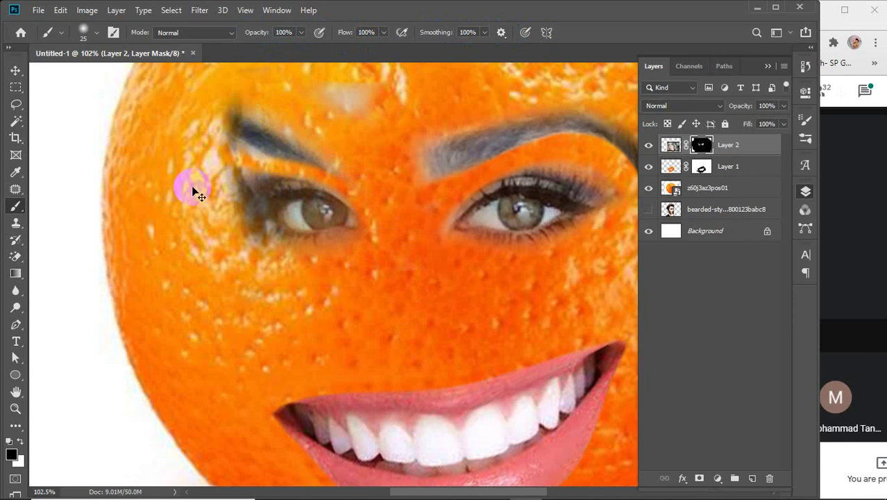
Undo the last mask stroke and mask out the skin between the left-hand eye and eyebrow again, out to the outer corner
{"action": "key", "text": "ctrl+z"}
{"action": "scroll", "coordinate": [287, 173], "scroll_direction": "up", "scroll_amount": 7}
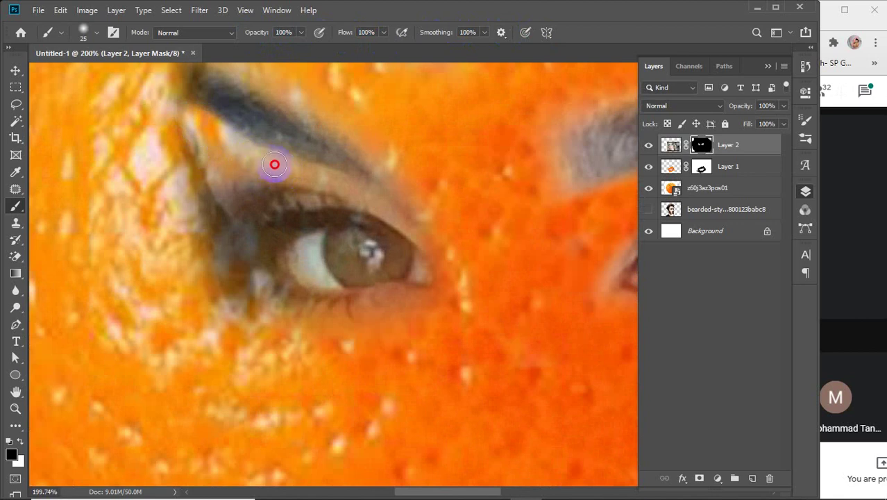
{"action": "mouse_move", "coordinate": [274, 165]}
{"action": "left_mouse_down"}
{"action": "mouse_move", "coordinate": [344, 187]}
{"action": "mouse_move", "coordinate": [209, 161]}
{"action": "mouse_move", "coordinate": [188, 133]}
{"action": "mouse_move", "coordinate": [227, 206]}
{"action": "mouse_move", "coordinate": [205, 167]}
{"action": "mouse_move", "coordinate": [214, 230]}
{"action": "mouse_move", "coordinate": [207, 257]}
{"action": "mouse_move", "coordinate": [269, 166]}
{"action": "mouse_move", "coordinate": [236, 169]}
{"action": "mouse_move", "coordinate": [177, 191]}
{"action": "left_mouse_up"}
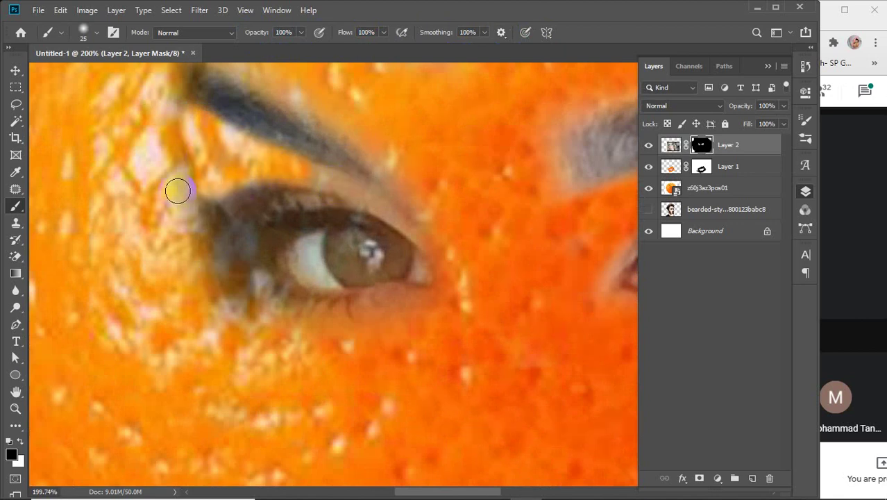
{"action": "mouse_move", "coordinate": [249, 153]}
{"action": "left_mouse_down"}
{"action": "mouse_move", "coordinate": [173, 177]}
{"action": "mouse_move", "coordinate": [246, 142]}
{"action": "mouse_move", "coordinate": [133, 161]}
{"action": "mouse_move", "coordinate": [136, 168]}
{"action": "mouse_move", "coordinate": [186, 146]}
{"action": "mouse_move", "coordinate": [262, 168]}
{"action": "mouse_move", "coordinate": [161, 146]}
{"action": "mouse_move", "coordinate": [109, 162]}
{"action": "mouse_move", "coordinate": [203, 164]}
{"action": "left_mouse_up"}
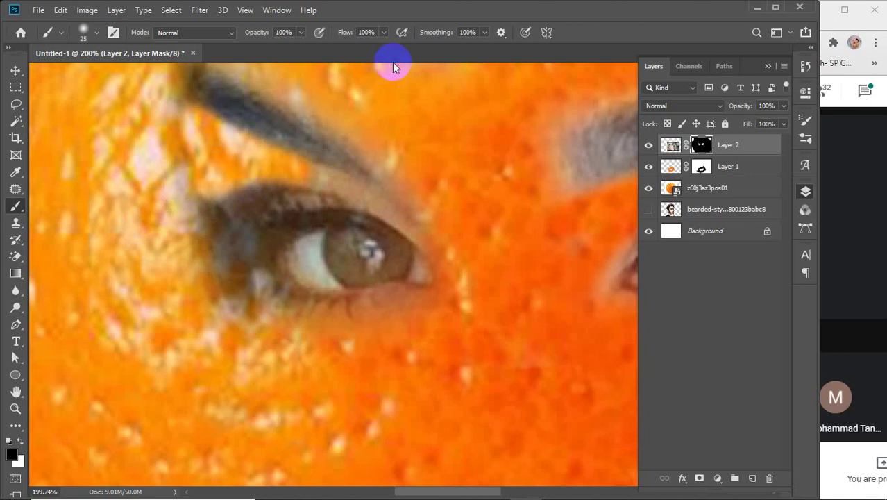
Set the brush flow to 10%, smoothing to 6% and opacity to 6%, and lightly fade the skin above the left-hand eye's inner corner
{"action": "left_click_drag", "start_coordinate": [346, 35], "coordinate": [288, 64]}
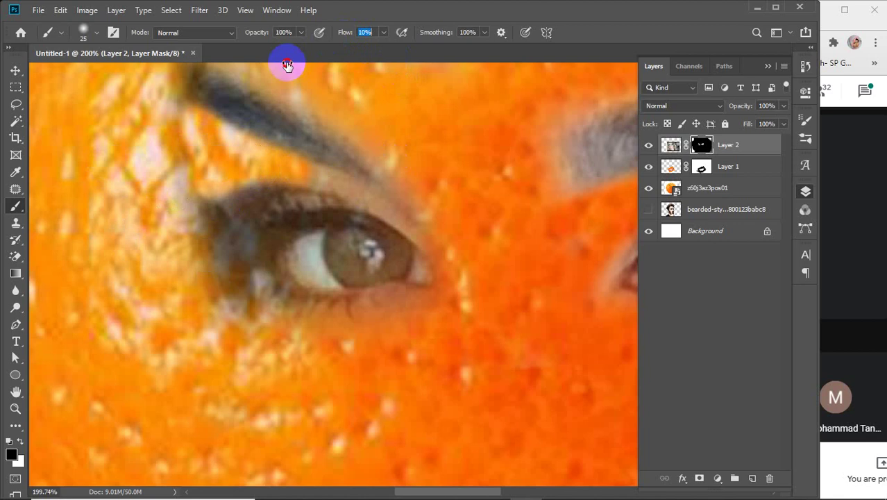
{"action": "left_click_drag", "start_coordinate": [434, 36], "coordinate": [373, 80]}
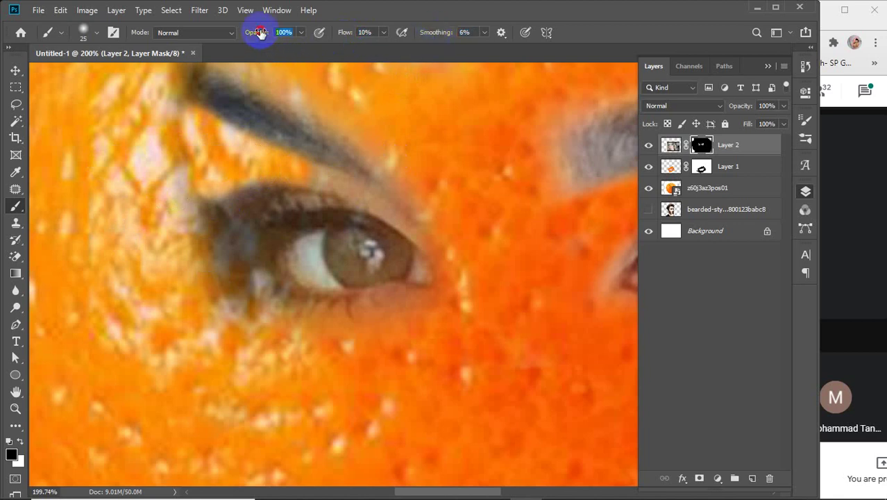
{"action": "mouse_move", "coordinate": [195, 159]}
{"action": "left_mouse_down"}
{"action": "mouse_move", "coordinate": [184, 268]}
{"action": "mouse_move", "coordinate": [216, 186]}
{"action": "mouse_move", "coordinate": [202, 184]}
{"action": "mouse_move", "coordinate": [228, 288]}
{"action": "mouse_move", "coordinate": [335, 170]}
{"action": "mouse_move", "coordinate": [381, 193]}
{"action": "left_mouse_up"}
{"action": "mouse_move", "coordinate": [316, 176]}
{"action": "left_mouse_down"}
{"action": "mouse_move", "coordinate": [442, 249]}
{"action": "mouse_move", "coordinate": [436, 233]}
{"action": "mouse_move", "coordinate": [301, 167]}
{"action": "mouse_move", "coordinate": [418, 220]}
{"action": "mouse_move", "coordinate": [480, 267]}
{"action": "mouse_move", "coordinate": [307, 170]}
{"action": "mouse_move", "coordinate": [409, 218]}
{"action": "mouse_move", "coordinate": [308, 175]}
{"action": "mouse_move", "coordinate": [457, 257]}
{"action": "mouse_move", "coordinate": [335, 200]}
{"action": "mouse_move", "coordinate": [358, 192]}
{"action": "mouse_move", "coordinate": [450, 263]}
{"action": "mouse_move", "coordinate": [311, 182]}
{"action": "mouse_move", "coordinate": [469, 264]}
{"action": "mouse_move", "coordinate": [392, 230]}
{"action": "left_mouse_up"}
{"action": "scroll", "coordinate": [392, 229], "scroll_direction": "down", "scroll_amount": 2}
{"action": "scroll", "coordinate": [393, 228], "scroll_direction": "down", "scroll_amount": 3}
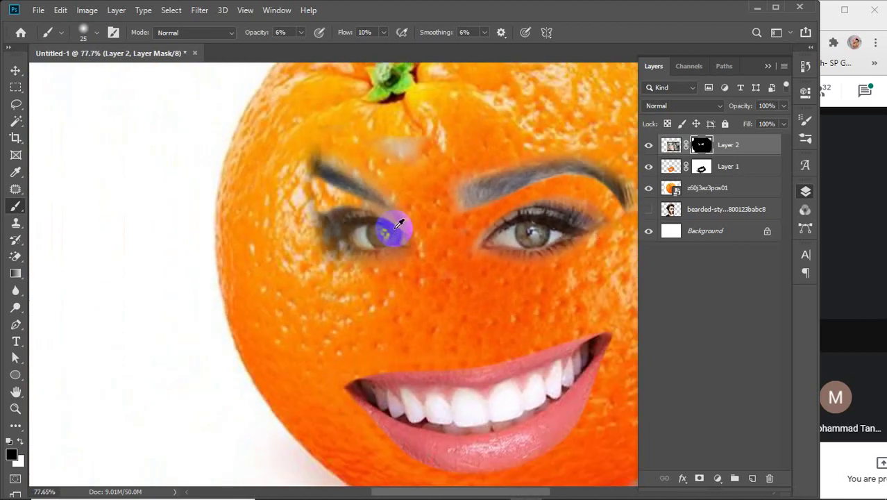
Soften the inner end of the right-hand eyebrow on the mask, raising the brush opacity to 29%
{"action": "mouse_move", "coordinate": [436, 206]}
{"action": "left_mouse_down"}
{"action": "mouse_move", "coordinate": [453, 211]}
{"action": "mouse_move", "coordinate": [444, 228]}
{"action": "mouse_move", "coordinate": [480, 185]}
{"action": "mouse_move", "coordinate": [499, 183]}
{"action": "left_mouse_up"}
{"action": "left_click_drag", "start_coordinate": [266, 35], "coordinate": [279, 33]}
{"action": "left_click", "coordinate": [505, 171]}
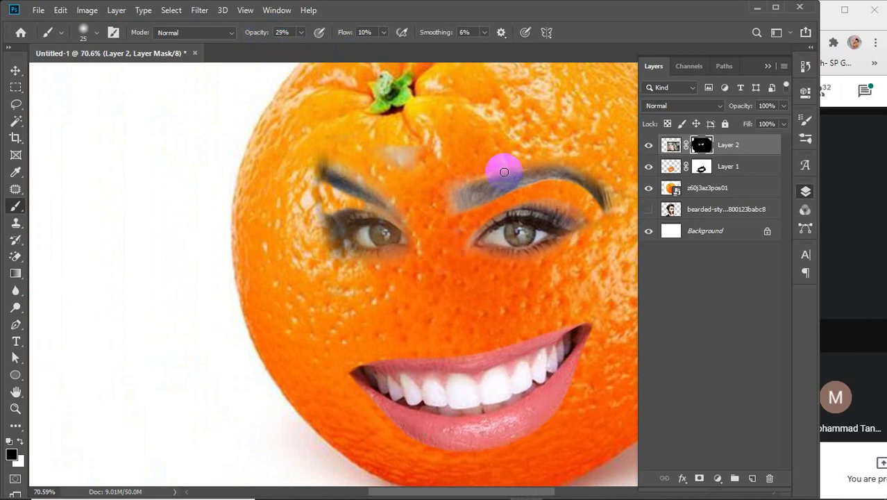
{"action": "mouse_move", "coordinate": [462, 197]}
{"action": "left_mouse_down"}
{"action": "mouse_move", "coordinate": [436, 200]}
{"action": "mouse_move", "coordinate": [560, 170]}
{"action": "mouse_move", "coordinate": [409, 193]}
{"action": "mouse_move", "coordinate": [291, 179]}
{"action": "mouse_move", "coordinate": [354, 177]}
{"action": "left_mouse_up"}
Set the brush to 80 px with opacity, flow and smoothing at 100%, and mask out leftover skin beside the right-hand eyebrow and above the left-hand one
{"action": "key", "text": "]"}
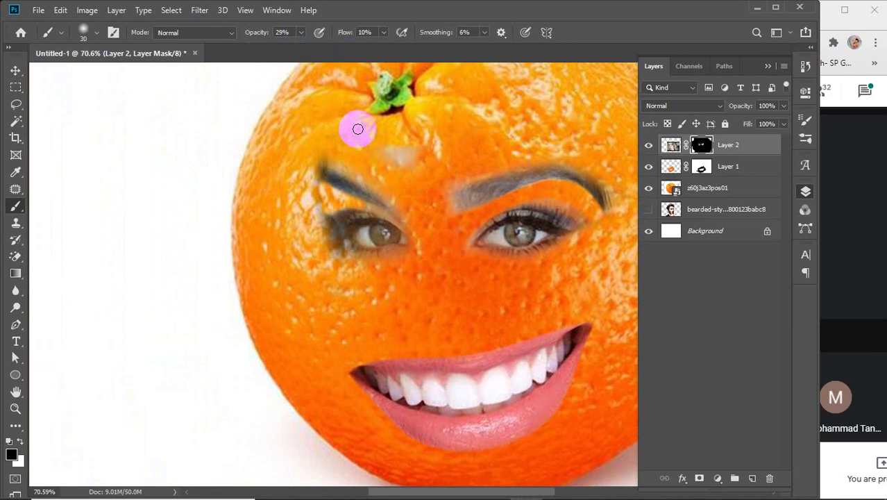
{"action": "key", "text": "]"}
{"action": "left_click_drag", "start_coordinate": [263, 35], "coordinate": [490, 34]}
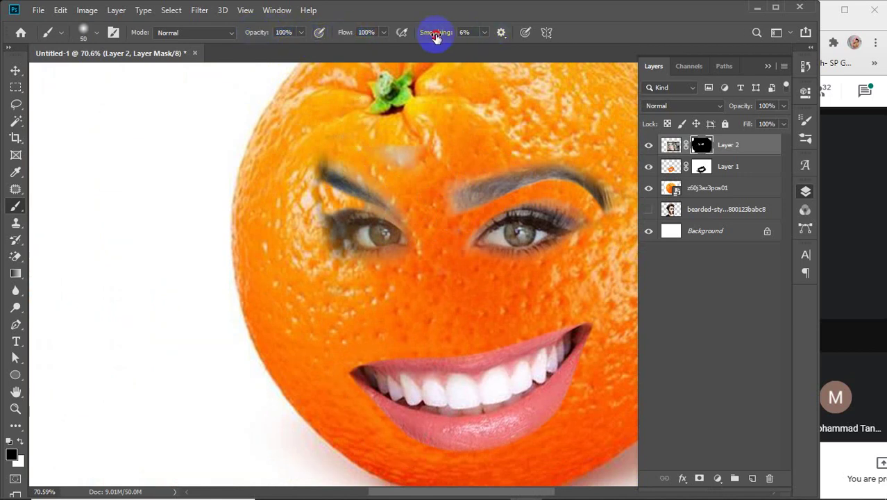
{"action": "left_click_drag", "start_coordinate": [435, 37], "coordinate": [697, 35]}
{"action": "key", "text": "]"}
{"action": "key", "text": "]"}
{"action": "key", "text": "]"}
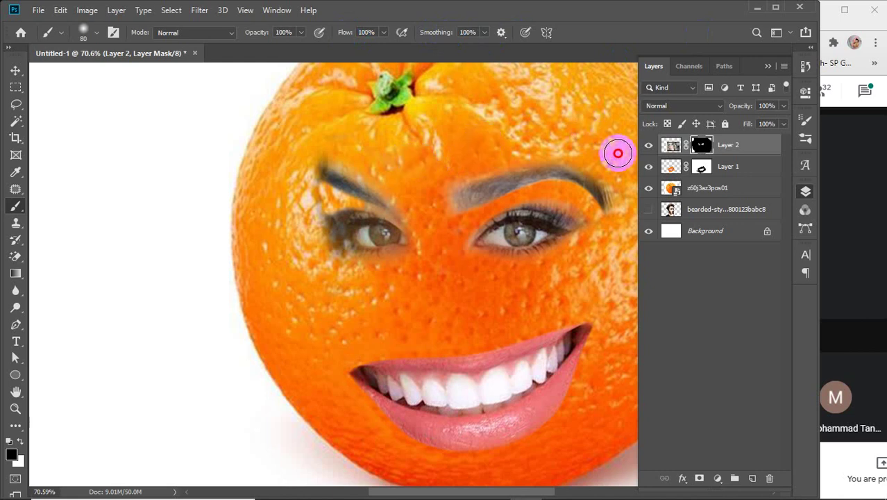
{"action": "left_click_drag", "start_coordinate": [620, 192], "coordinate": [628, 238]}
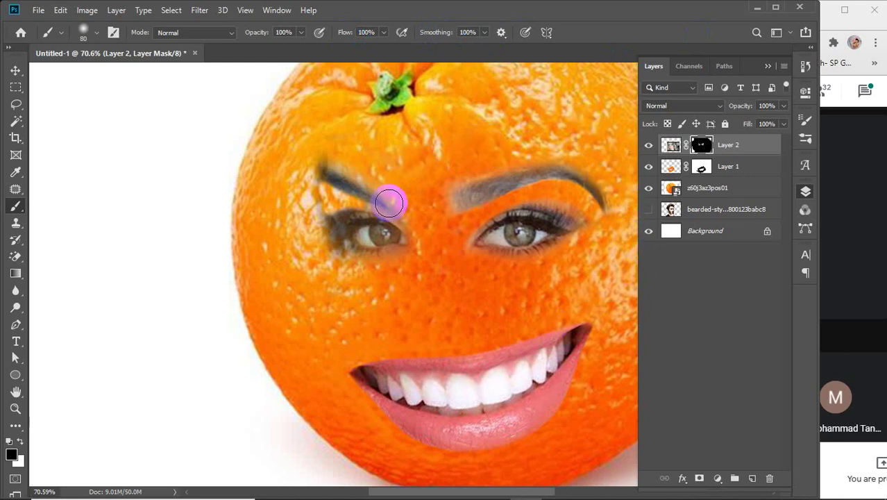
{"action": "left_click_drag", "start_coordinate": [336, 150], "coordinate": [355, 164]}
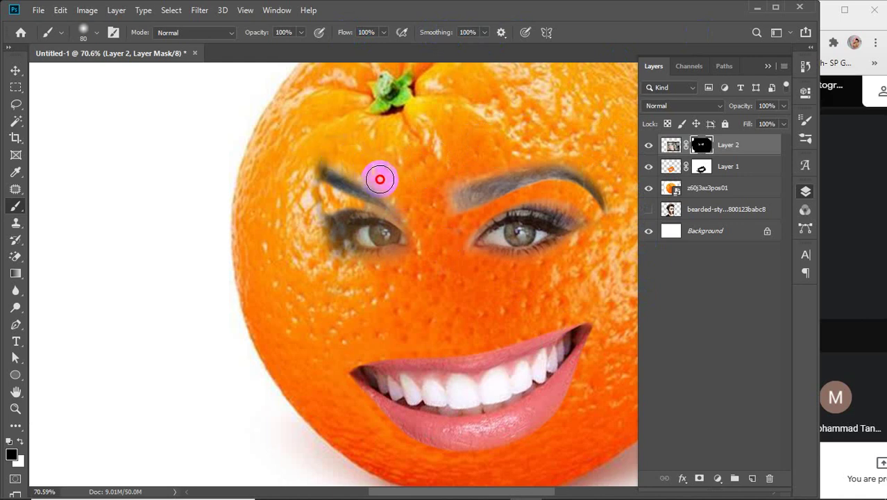
{"action": "left_click_drag", "start_coordinate": [402, 198], "coordinate": [416, 209]}
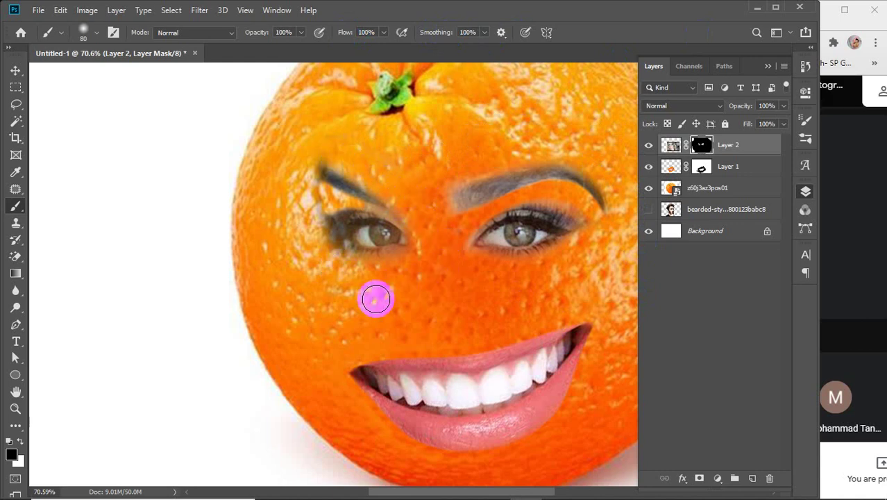
Move the eyes and eyebrows layer to the right so it sits more centrally on the orange
{"action": "scroll", "coordinate": [437, 306], "scroll_direction": "down", "scroll_amount": 5}
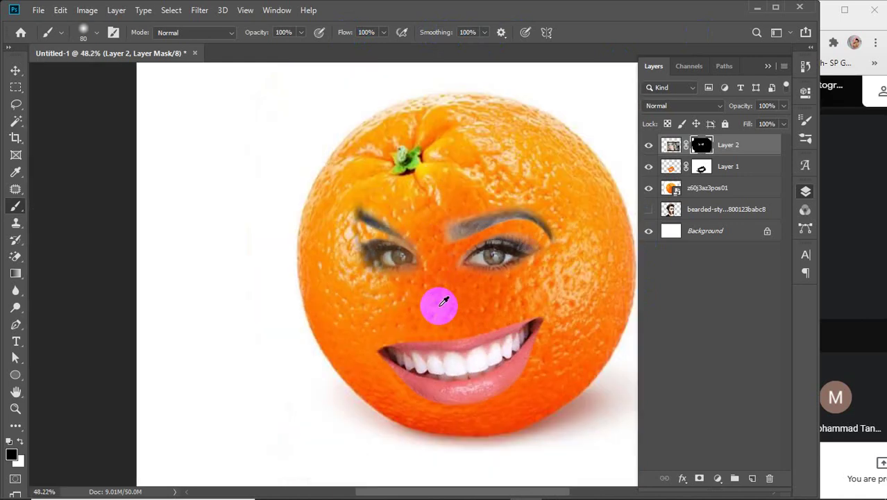
{"action": "left_click", "coordinate": [359, 262]}
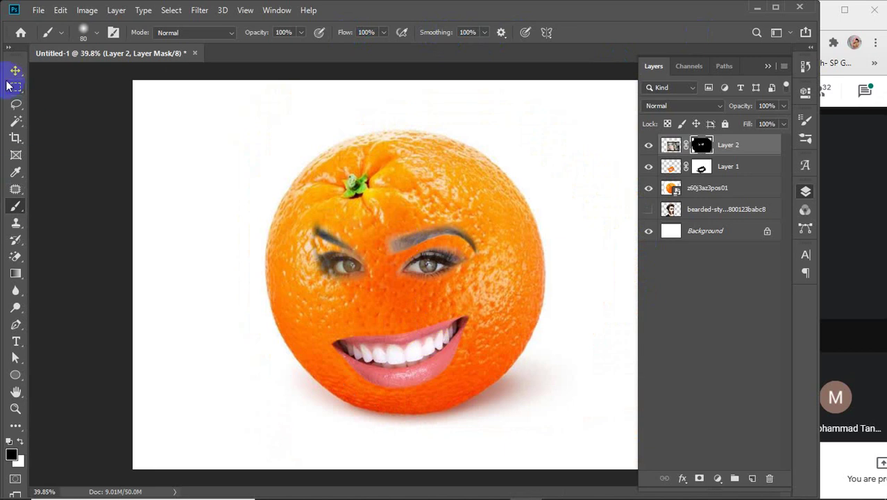
{"action": "left_click", "coordinate": [14, 75]}
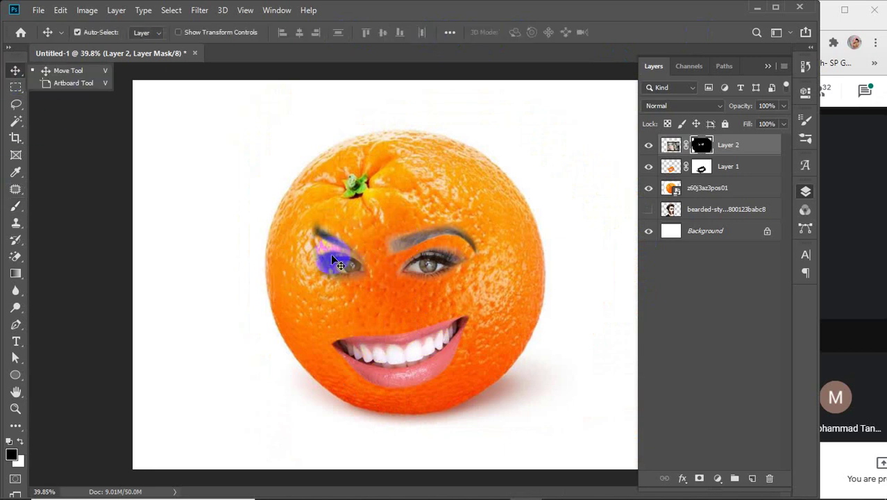
{"action": "left_click_drag", "start_coordinate": [336, 272], "coordinate": [369, 264]}
Scale the mouth layer down to 74.42% and reposition it below the eyes
{"action": "left_click", "coordinate": [402, 360]}
{"action": "key", "text": "ctrl+t"}
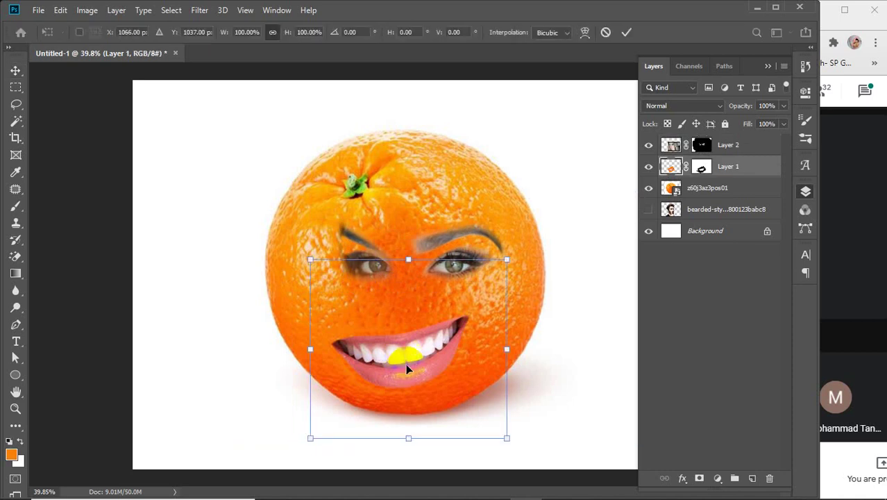
{"action": "left_click", "coordinate": [505, 260]}
{"action": "left_click_drag", "start_coordinate": [507, 266], "coordinate": [457, 303]}
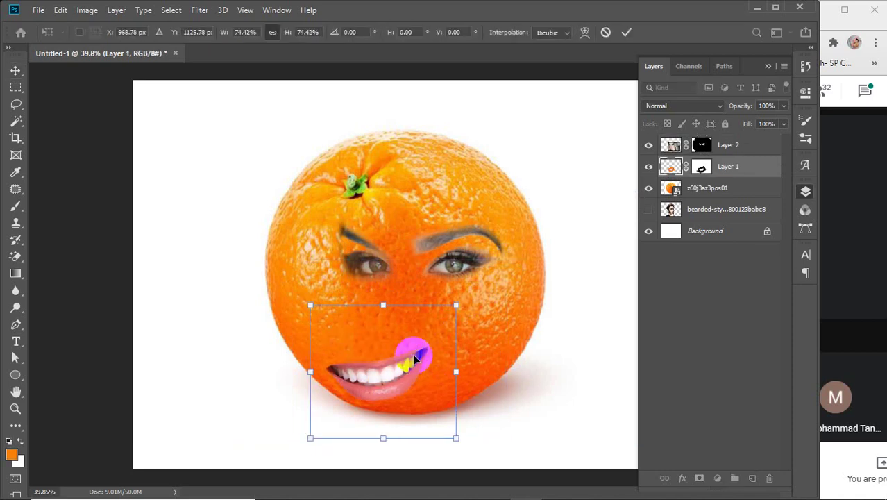
{"action": "left_click_drag", "start_coordinate": [376, 382], "coordinate": [421, 355]}
{"action": "left_click_drag", "start_coordinate": [417, 350], "coordinate": [421, 347]}
Try flipping the mouth vertically and reverse the flip
{"action": "right_click", "coordinate": [420, 346]}
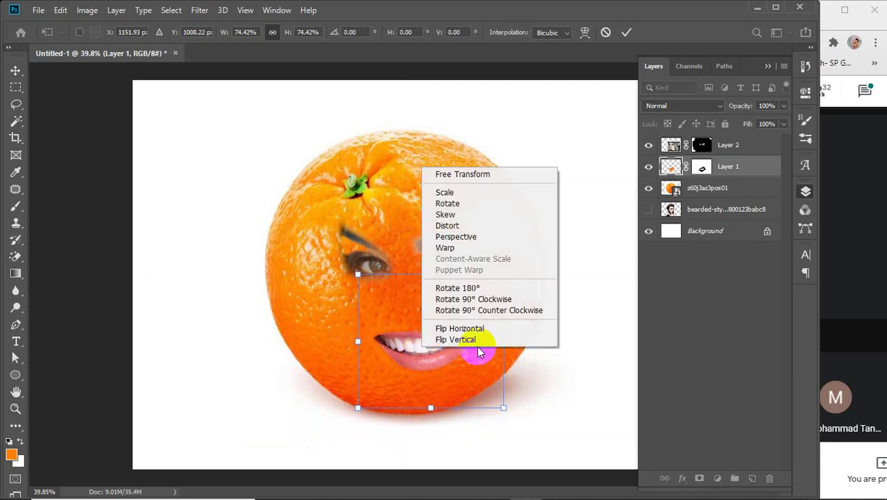
{"action": "left_click", "coordinate": [469, 339]}
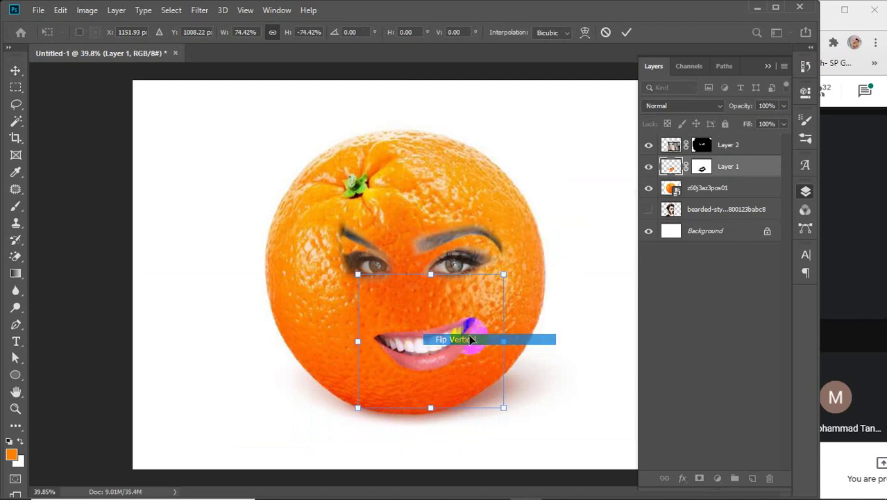
{"action": "right_click", "coordinate": [427, 347]}
{"action": "left_click", "coordinate": [440, 340]}
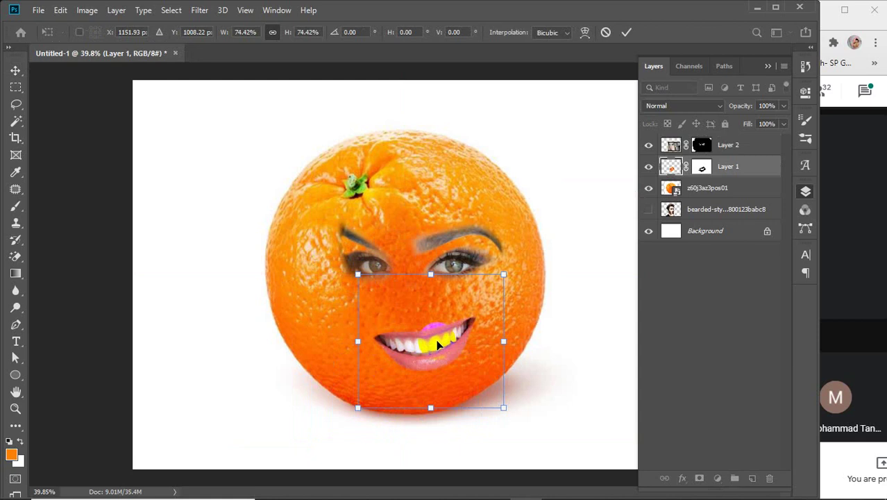
Flip the mouth horizontally, rotate it to -12.47° so it sits level, and place it centrally under the eyes
{"action": "right_click", "coordinate": [439, 341]}
{"action": "left_click", "coordinate": [471, 319]}
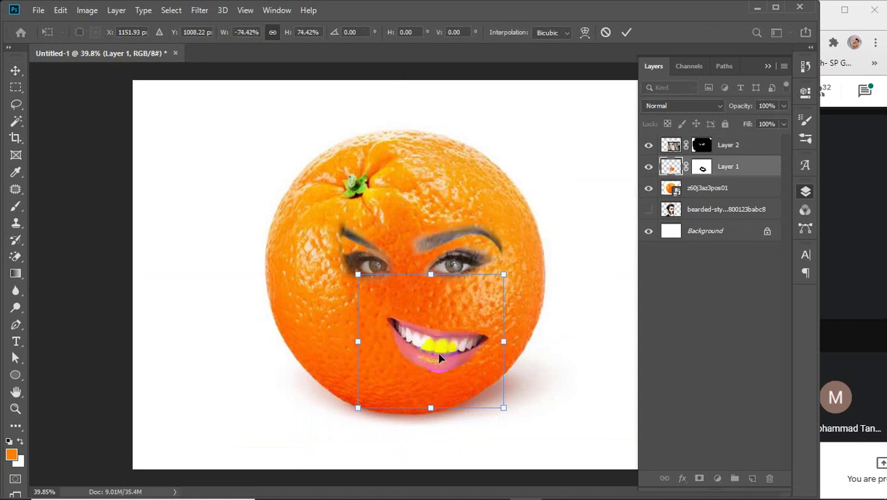
{"action": "left_click_drag", "start_coordinate": [437, 351], "coordinate": [416, 355]}
{"action": "left_click_drag", "start_coordinate": [482, 416], "coordinate": [504, 405]}
{"action": "left_click_drag", "start_coordinate": [409, 352], "coordinate": [406, 369]}
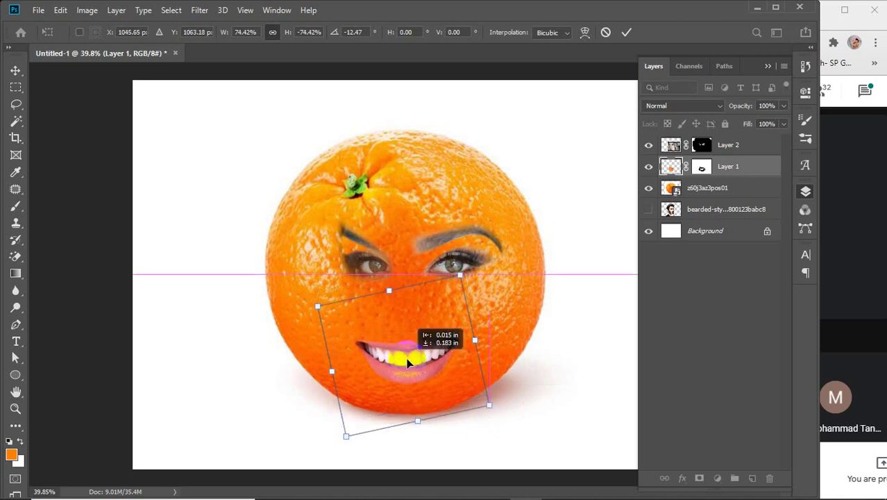
Resize the mouth to 76.47% width and 63.46% height, position it below the eyes, and apply the transformation
{"action": "left_click_drag", "start_coordinate": [455, 279], "coordinate": [452, 290]}
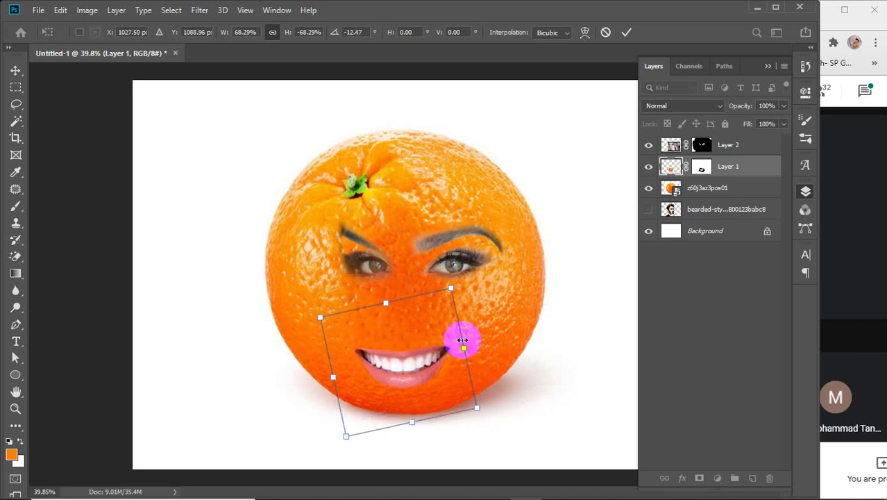
{"action": "left_click_drag", "start_coordinate": [462, 348], "coordinate": [488, 343]}
{"action": "left_click_drag", "start_coordinate": [425, 365], "coordinate": [425, 358]}
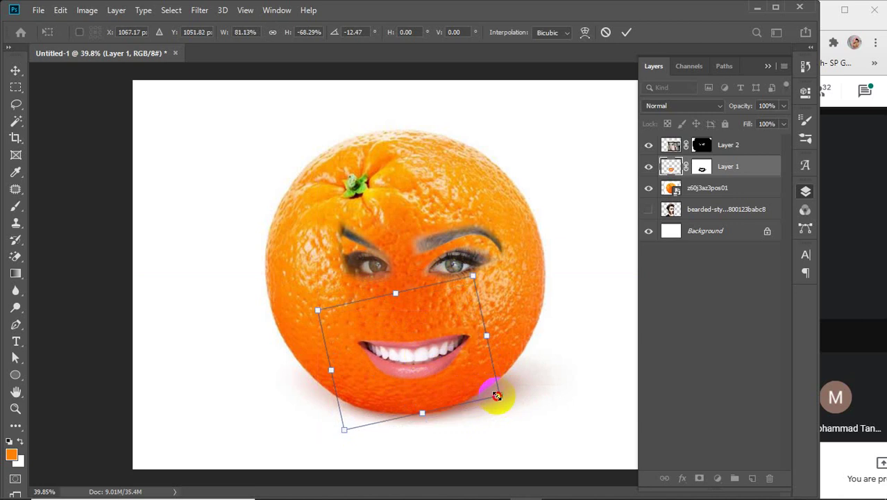
{"action": "mouse_move", "coordinate": [497, 396]}
{"action": "left_mouse_down"}
{"action": "mouse_move", "coordinate": [495, 384]}
{"action": "mouse_move", "coordinate": [489, 389]}
{"action": "left_mouse_up"}
{"action": "left_click_drag", "start_coordinate": [415, 366], "coordinate": [416, 365]}
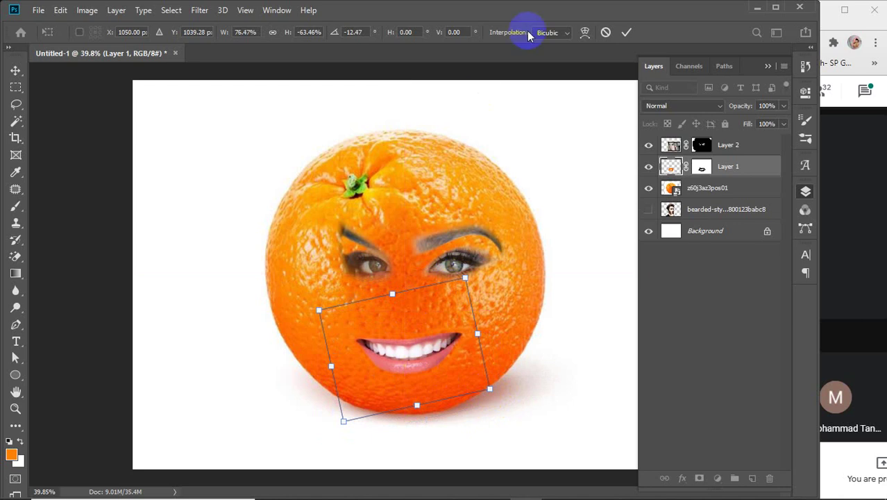
{"action": "left_click", "coordinate": [627, 33]}
{"action": "left_click", "coordinate": [574, 188]}
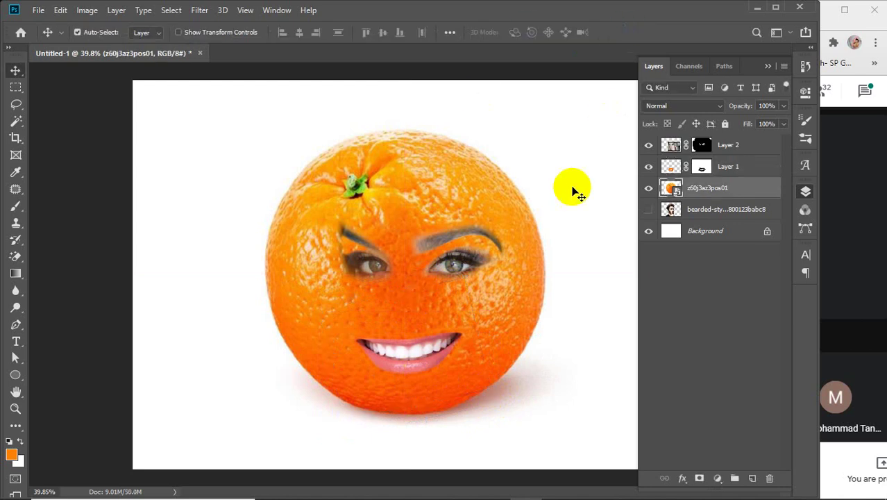
Nudge the eyes and eyebrows slightly left and down on the orange
{"action": "scroll", "coordinate": [559, 192], "scroll_direction": "down", "scroll_amount": 4}
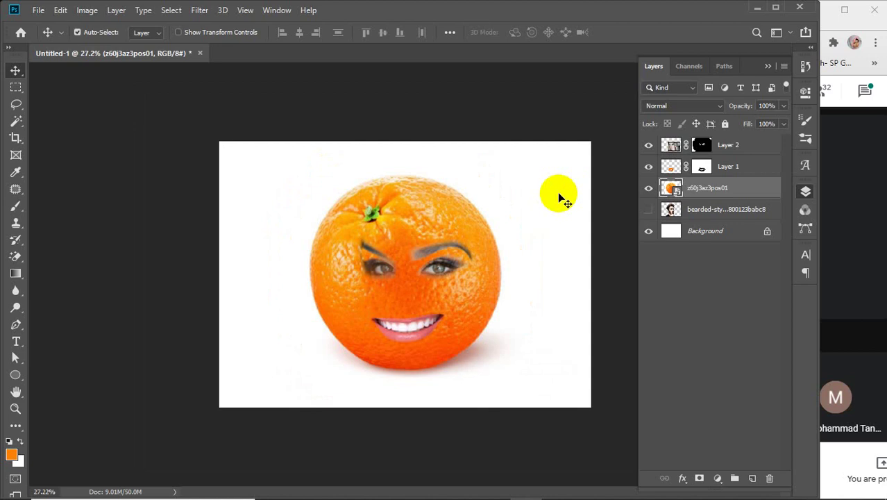
{"action": "left_click_drag", "start_coordinate": [386, 268], "coordinate": [374, 274]}
{"action": "left_click", "coordinate": [504, 225]}
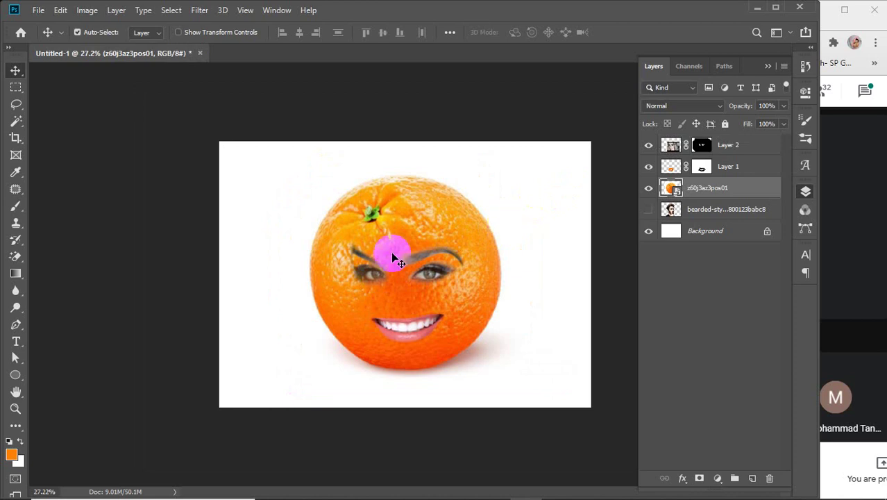
Hide and delete Layer 2 with the eyes and Layer 1 with the mouth
{"action": "left_click", "coordinate": [650, 146]}
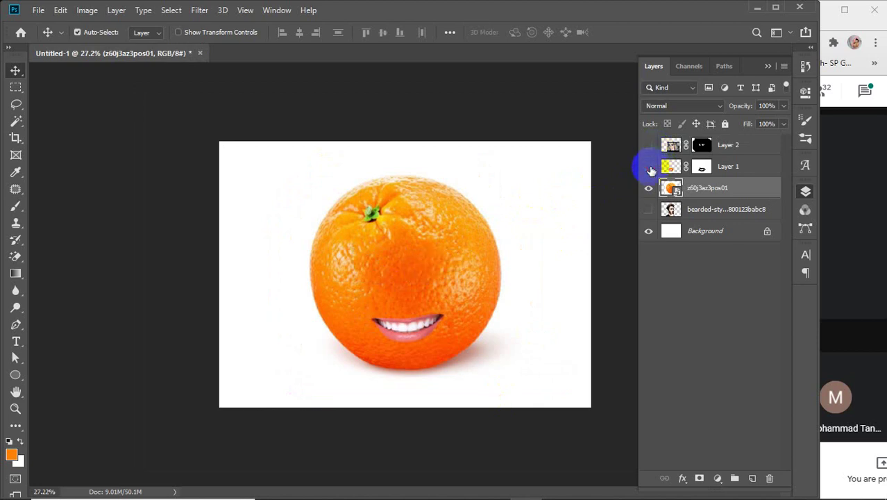
{"action": "left_click", "coordinate": [649, 167]}
{"action": "left_click", "coordinate": [754, 148]}
{"action": "key", "text": "Delete"}
{"action": "key", "text": "Delete"}
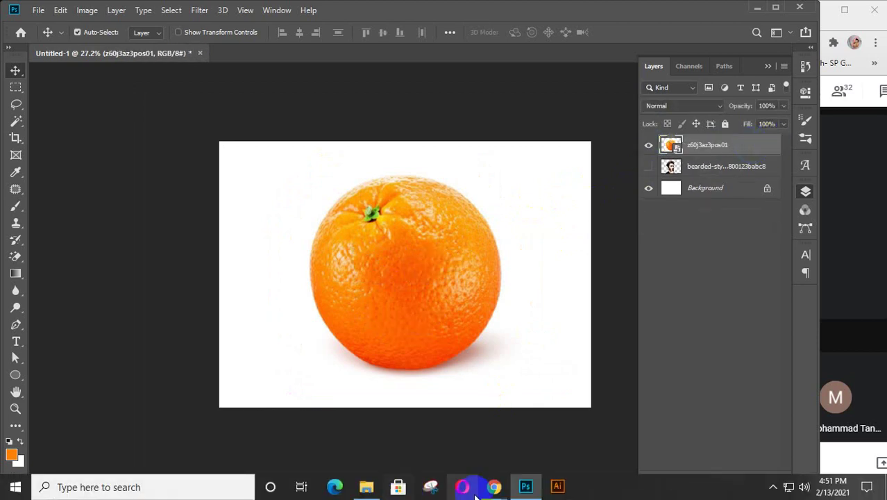
Switch to the Chrome window with the flirty eyes image results and search Google Images for "railway station" instead
{"action": "mouse_move", "coordinate": [493, 486]}
{"action": "left_click", "coordinate": [575, 407]}
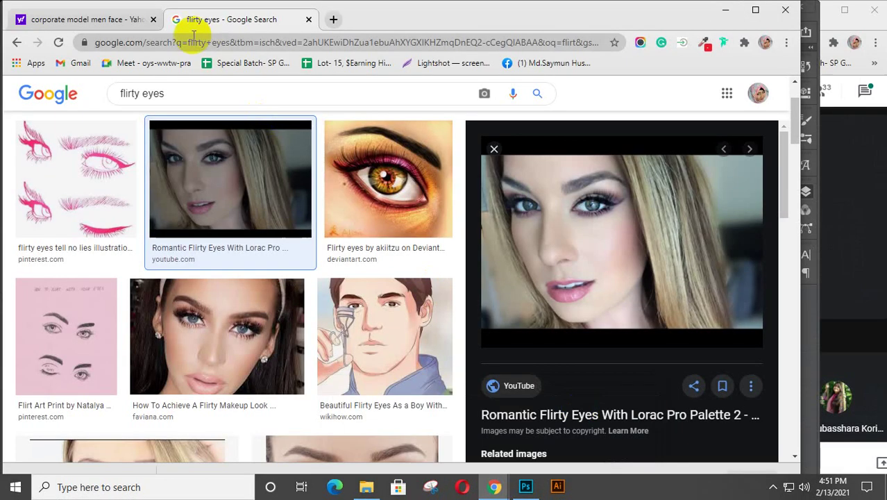
{"action": "left_click", "coordinate": [188, 87]}
{"action": "left_click_drag", "start_coordinate": [184, 93], "coordinate": [115, 92]}
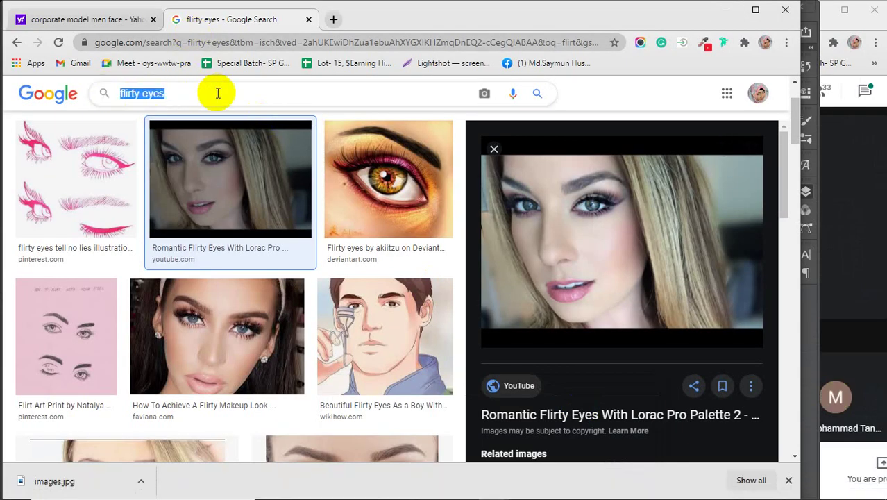
{"action": "type", "text": "rail"}
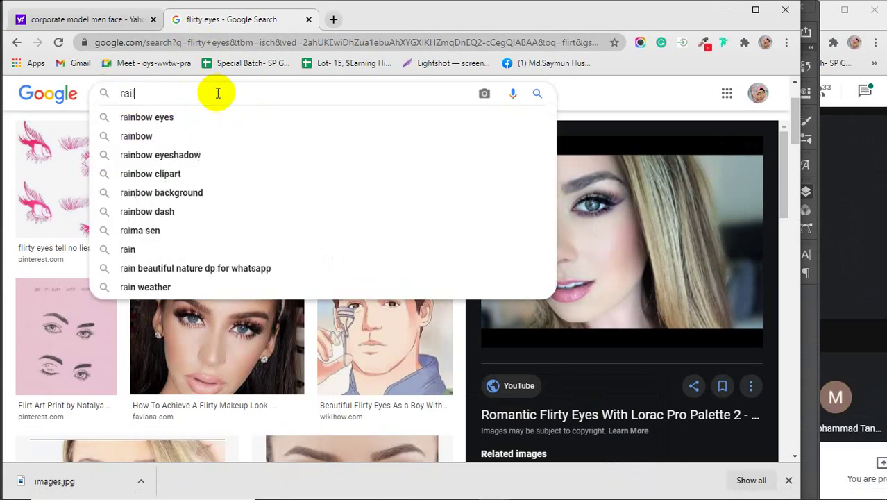
{"action": "type", "text": "way"}
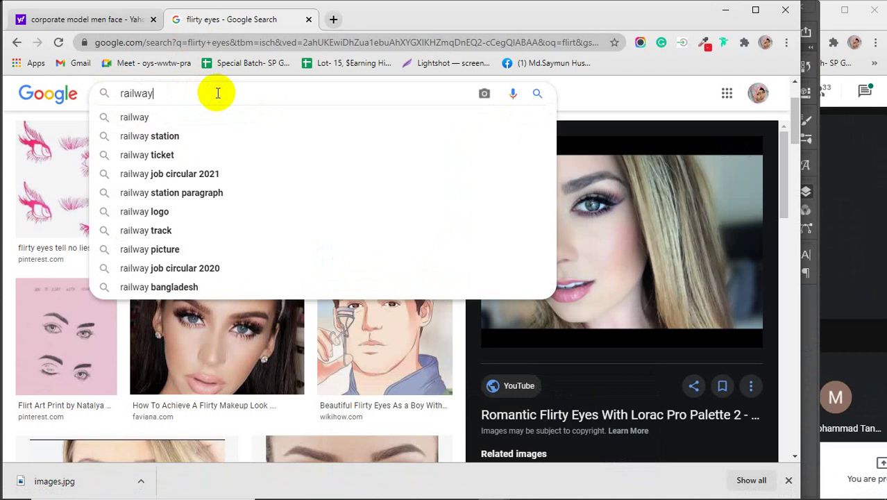
{"action": "key", "text": "Down"}
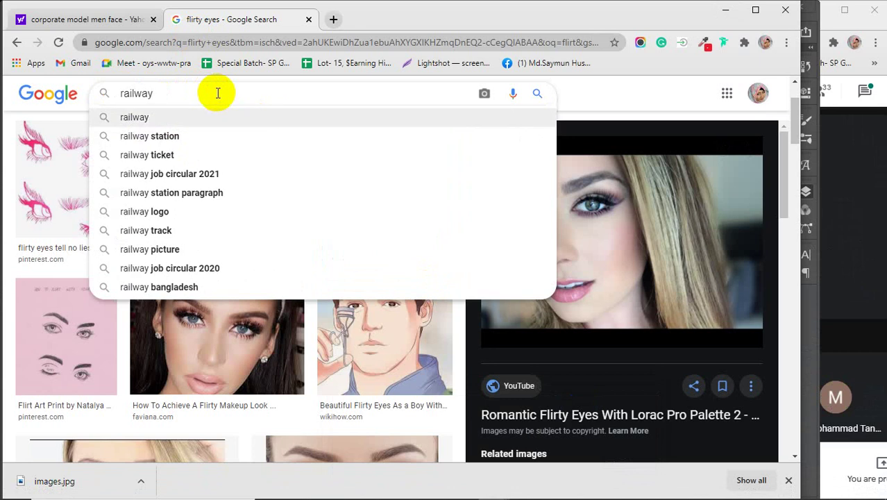
{"action": "key", "text": "Down"}
{"action": "key", "text": "Return"}
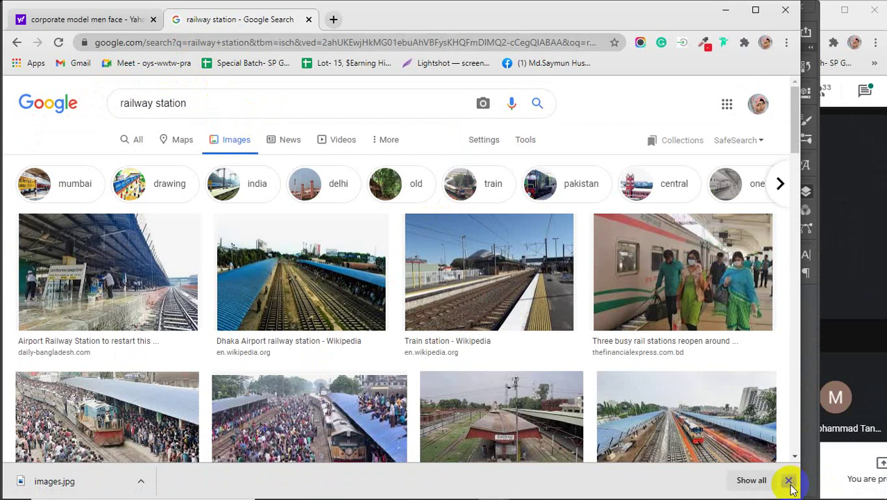
Close the downloads bar and look through the railway station image results for a suitable track photo
{"action": "left_click", "coordinate": [788, 480]}
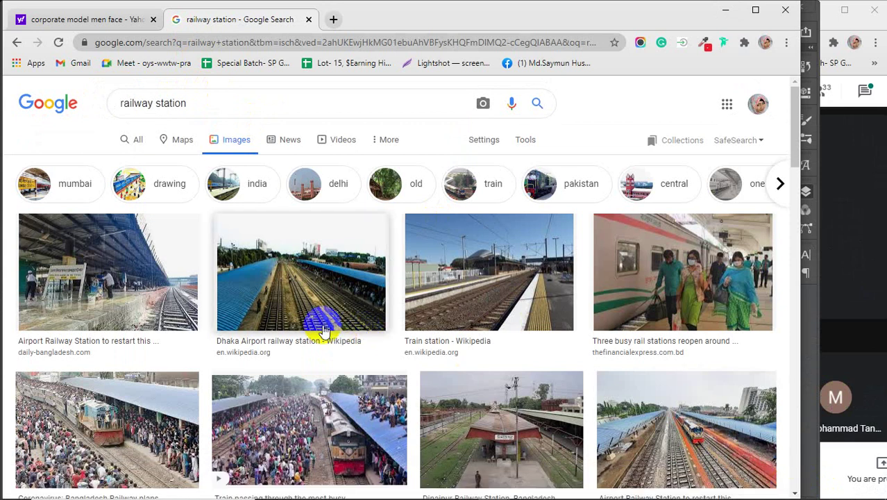
{"action": "scroll", "coordinate": [293, 302], "scroll_direction": "down", "scroll_amount": 4}
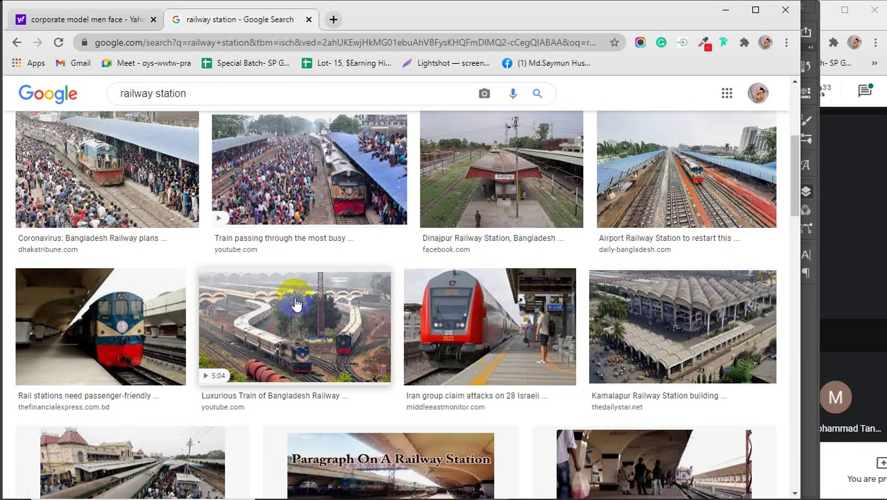
{"action": "scroll", "coordinate": [295, 304], "scroll_direction": "up", "scroll_amount": 4}
{"action": "scroll", "coordinate": [295, 304], "scroll_direction": "down", "scroll_amount": 9}
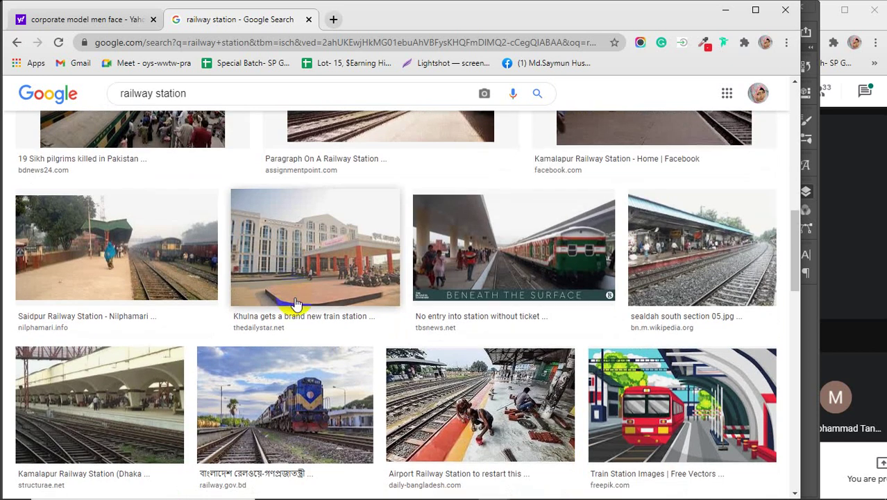
{"action": "scroll", "coordinate": [295, 303], "scroll_direction": "down", "scroll_amount": 5}
{"action": "scroll", "coordinate": [295, 303], "scroll_direction": "up", "scroll_amount": 10}
{"action": "scroll", "coordinate": [295, 303], "scroll_direction": "up", "scroll_amount": 4}
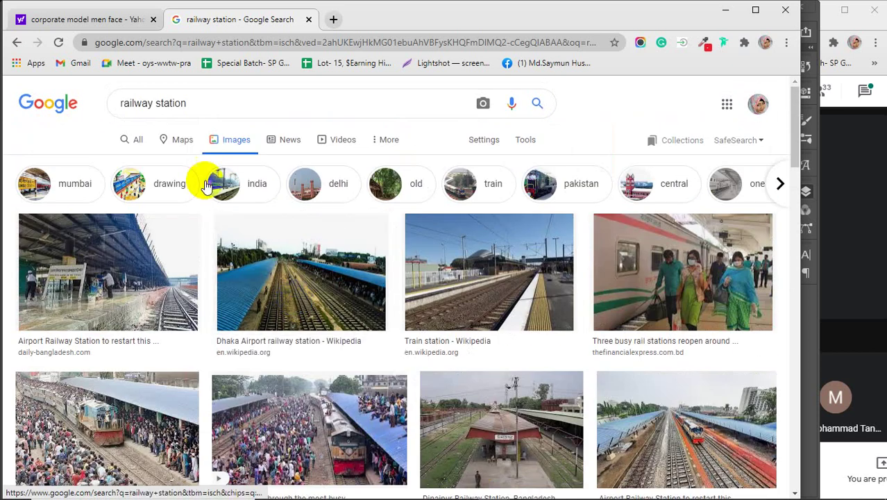
Shorten the image search term to "railway" and run the search again
{"action": "left_click_drag", "start_coordinate": [200, 103], "coordinate": [150, 104]}
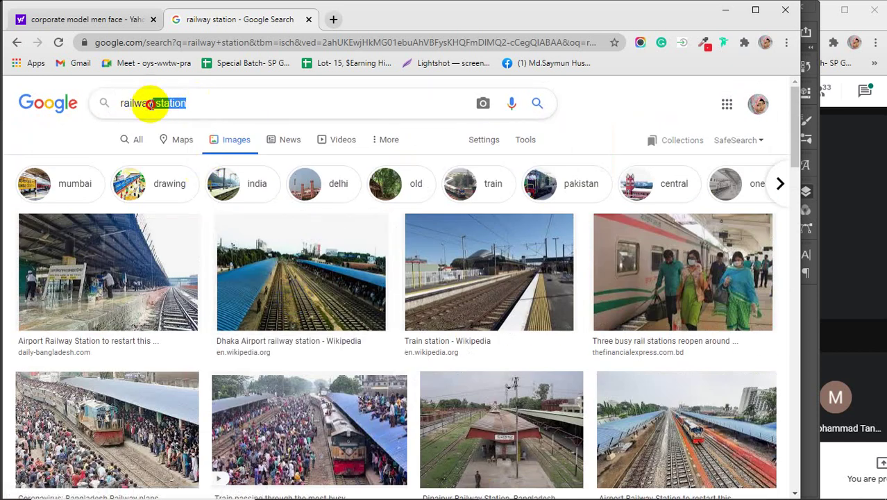
{"action": "key", "text": "BackSpace"}
{"action": "key", "text": "Return"}
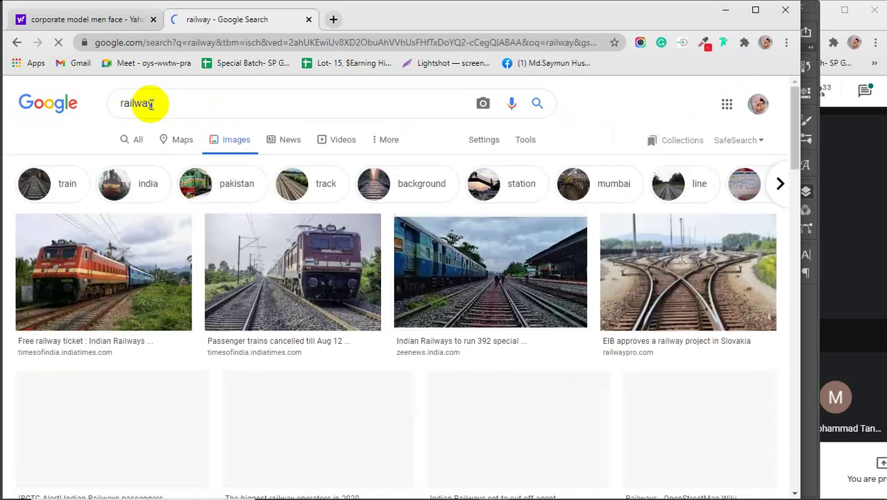
Find the Jordanian Railway Network photo of a straight track among the railway results, open its preview and save the image
{"action": "scroll", "coordinate": [213, 256], "scroll_direction": "down", "scroll_amount": 1}
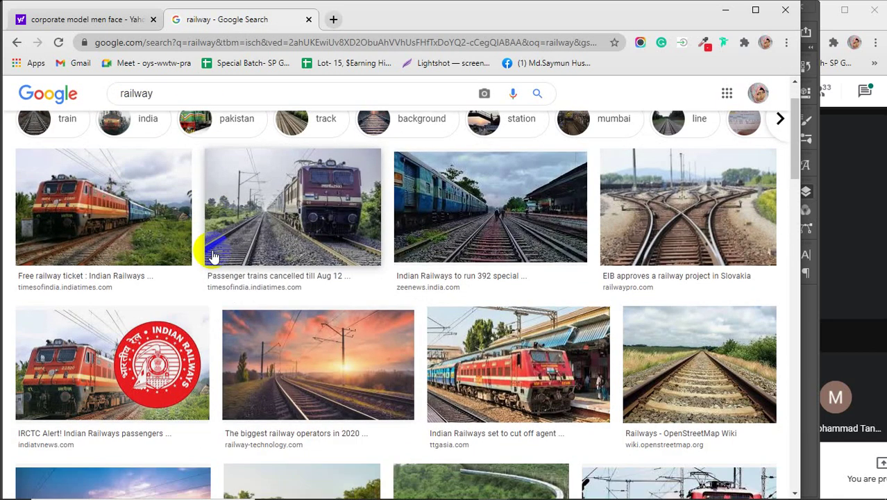
{"action": "scroll", "coordinate": [214, 256], "scroll_direction": "down", "scroll_amount": 2}
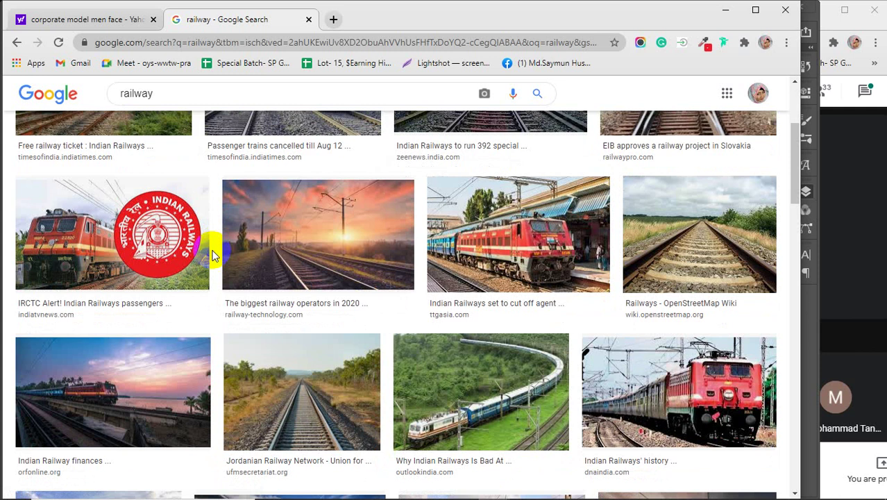
{"action": "scroll", "coordinate": [213, 256], "scroll_direction": "down", "scroll_amount": 3}
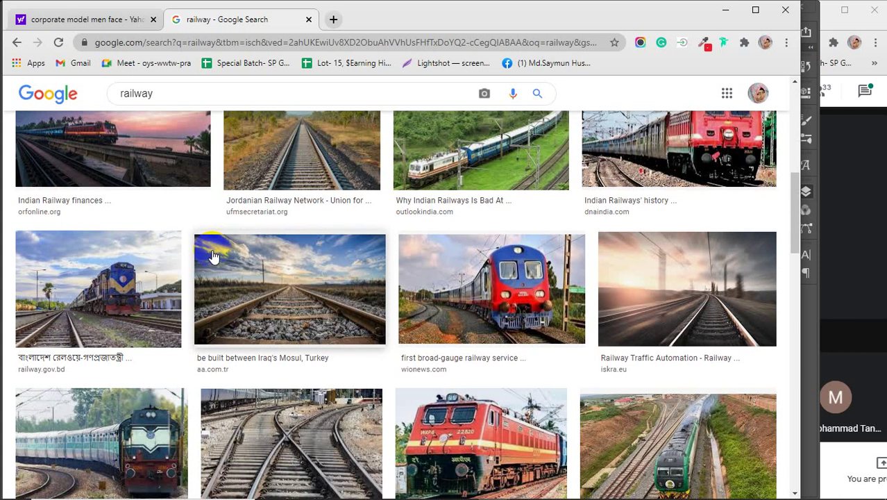
{"action": "scroll", "coordinate": [214, 256], "scroll_direction": "down", "scroll_amount": 3}
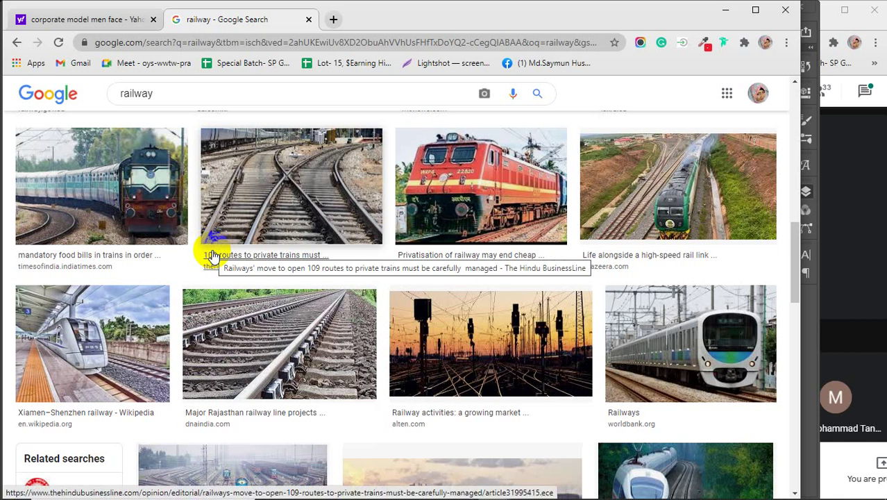
{"action": "scroll", "coordinate": [213, 256], "scroll_direction": "up", "scroll_amount": 6}
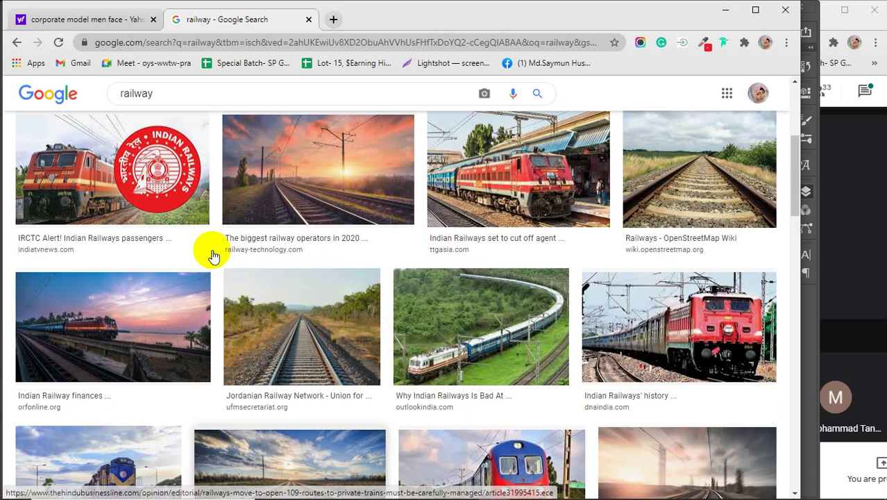
{"action": "scroll", "coordinate": [237, 297], "scroll_direction": "up", "scroll_amount": 2}
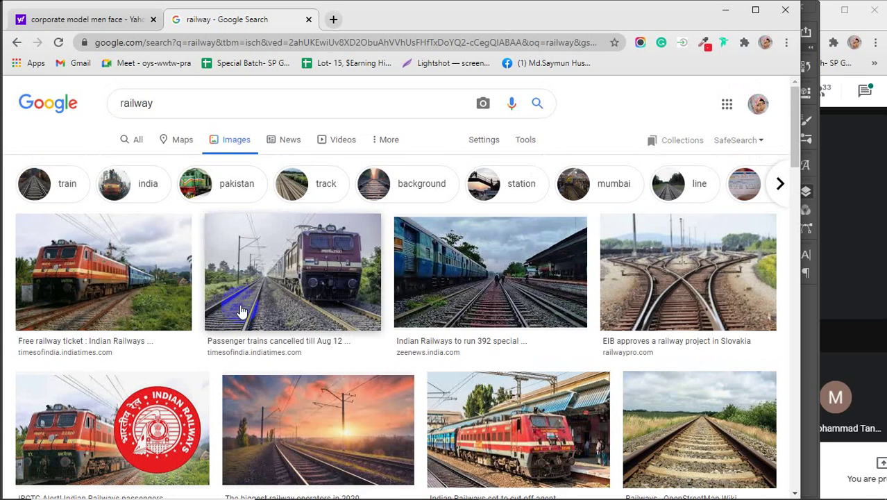
{"action": "scroll", "coordinate": [237, 312], "scroll_direction": "down", "scroll_amount": 5}
{"action": "left_click", "coordinate": [314, 201]}
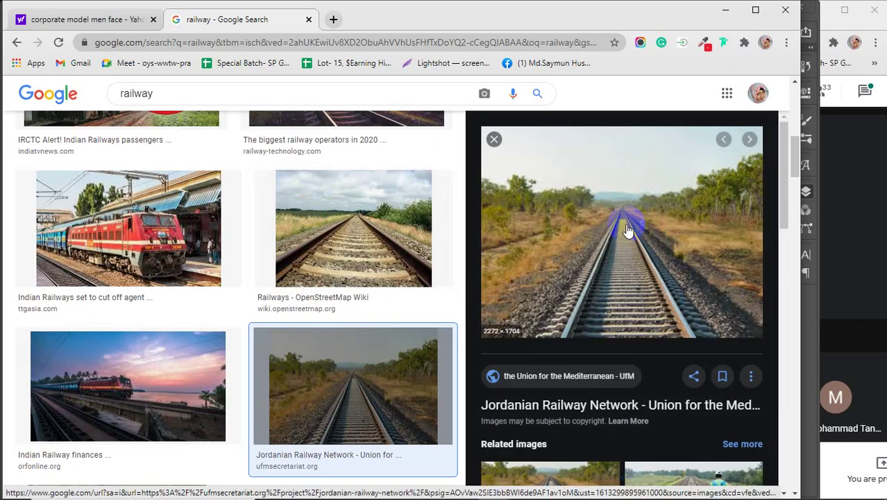
{"action": "right_click", "coordinate": [627, 229]}
{"action": "left_click", "coordinate": [636, 376]}
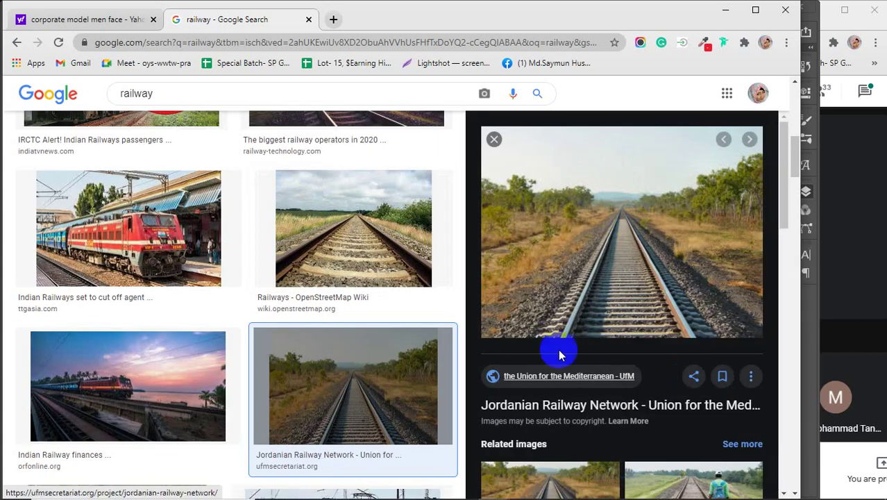
{"action": "left_click", "coordinate": [389, 363]}
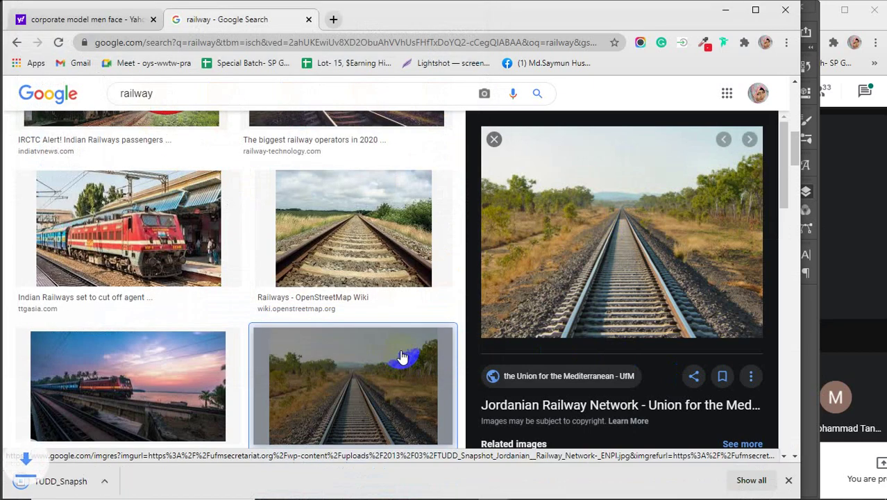
Extend the image search term to "railway tunel" and run the search
{"action": "left_click", "coordinate": [170, 93]}
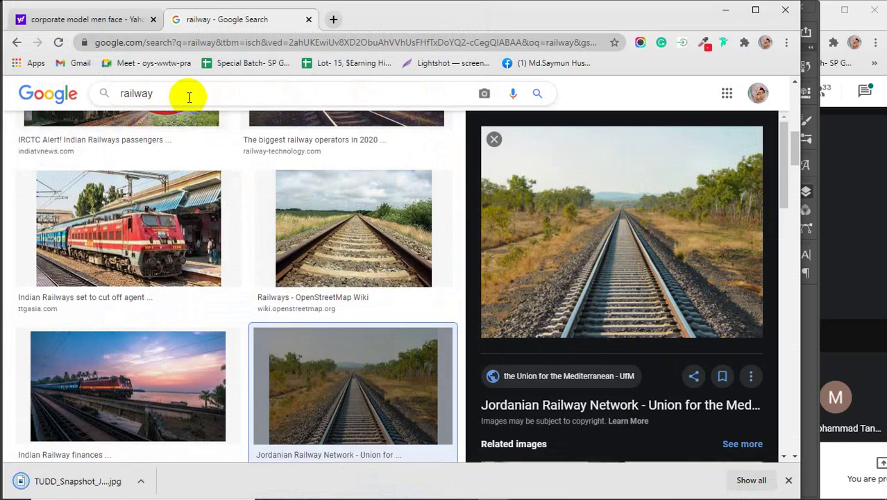
{"action": "type", "text": "tunel"}
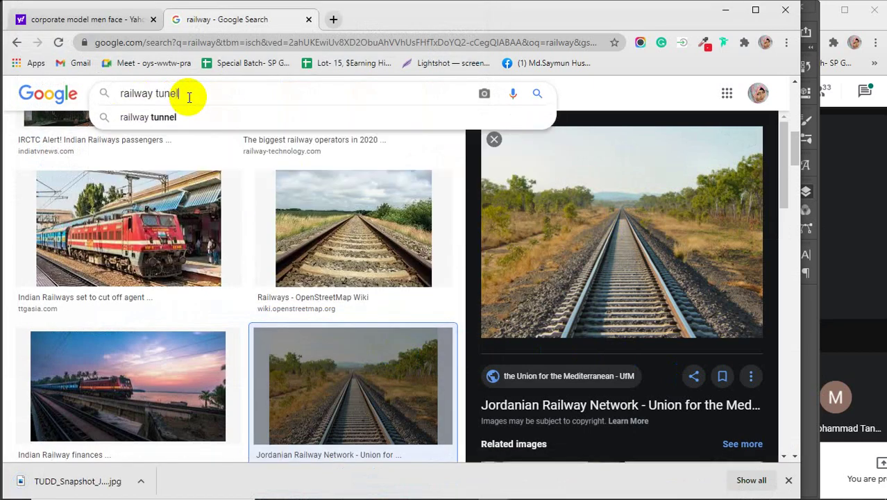
{"action": "key", "text": "Return"}
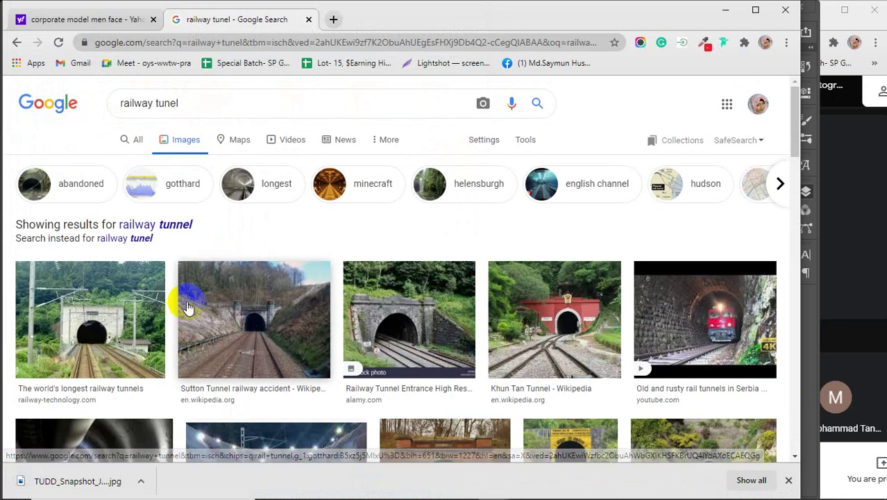
Find the NativePlanet photo of a dark rock tunnel with curving tracks, open its preview and save the image
{"action": "left_click", "coordinate": [190, 308]}
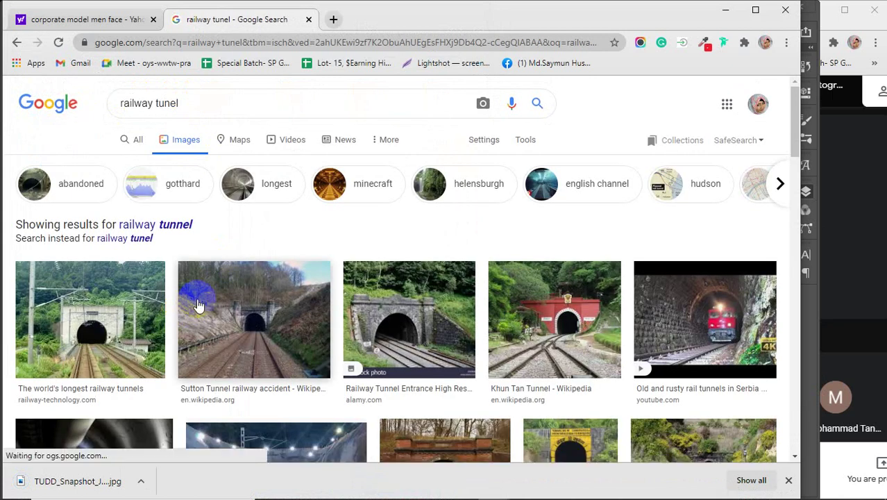
{"action": "scroll", "coordinate": [198, 306], "scroll_direction": "down", "scroll_amount": 2}
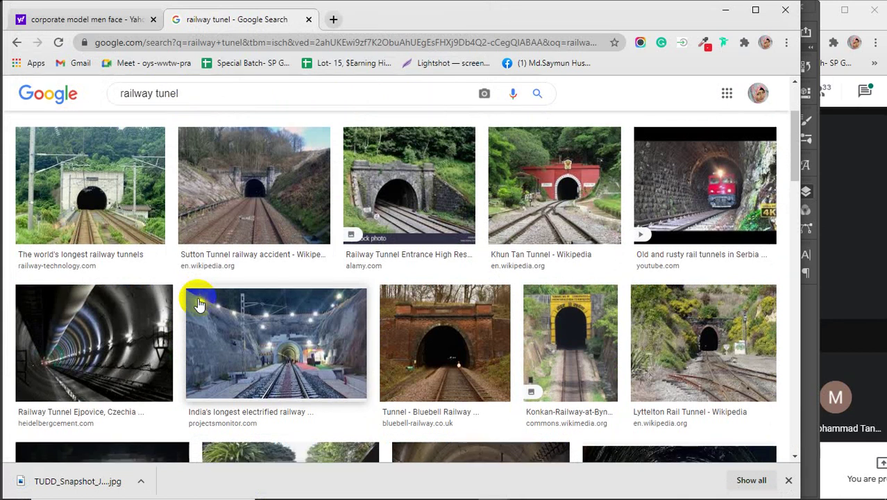
{"action": "scroll", "coordinate": [198, 304], "scroll_direction": "down", "scroll_amount": 3}
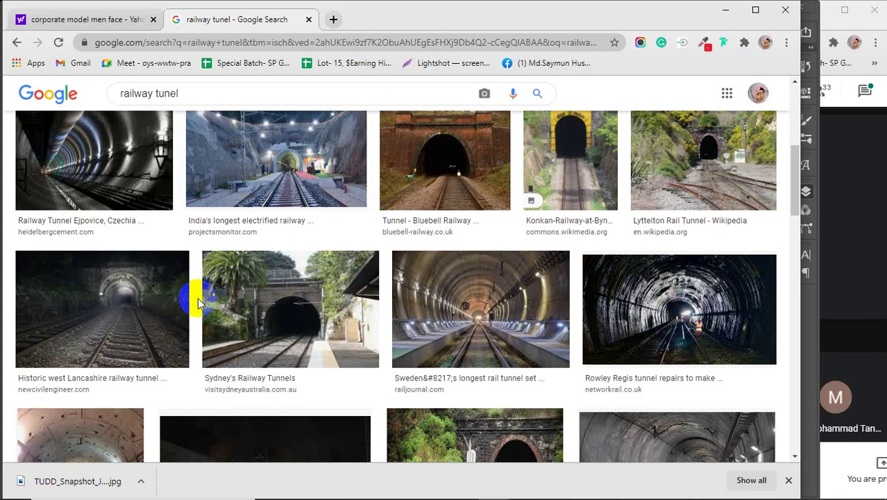
{"action": "scroll", "coordinate": [198, 297], "scroll_direction": "up", "scroll_amount": 5}
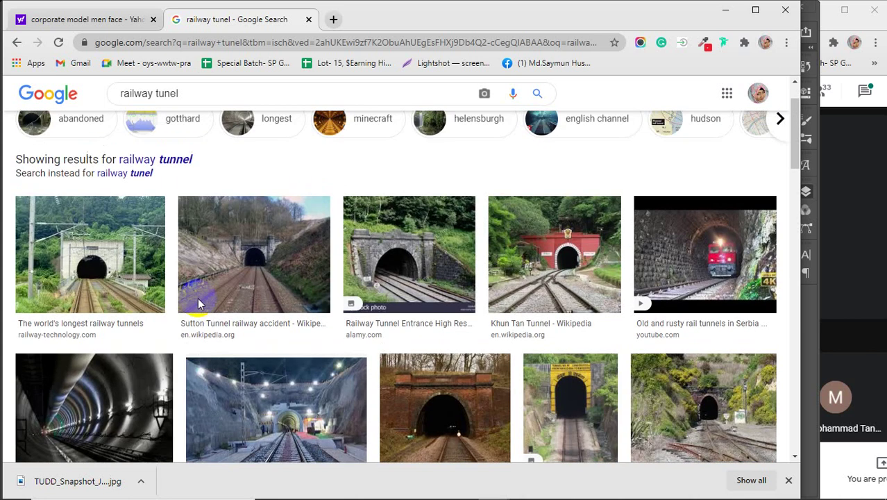
{"action": "scroll", "coordinate": [198, 304], "scroll_direction": "down", "scroll_amount": 10}
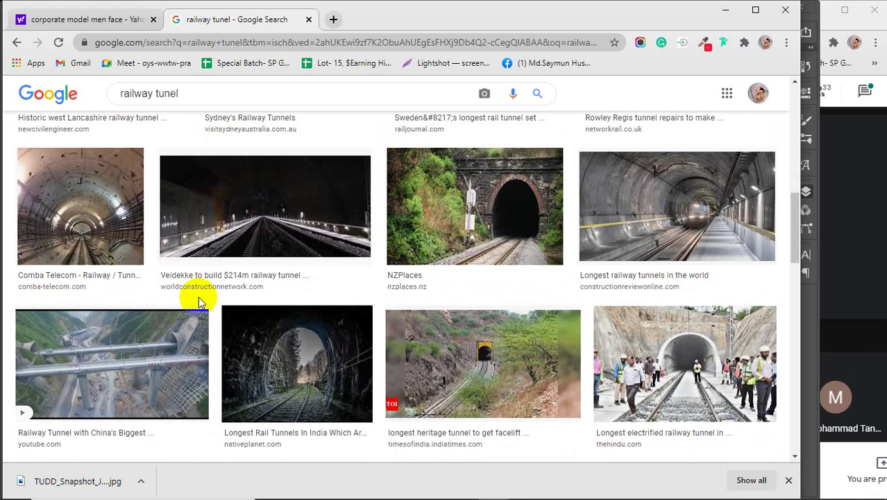
{"action": "left_click", "coordinate": [299, 371]}
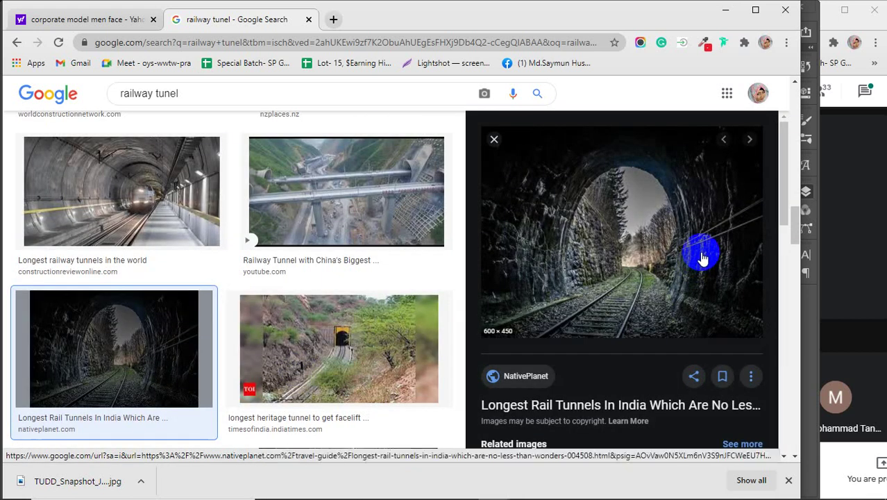
{"action": "scroll", "coordinate": [702, 259], "scroll_direction": "down", "scroll_amount": 4}
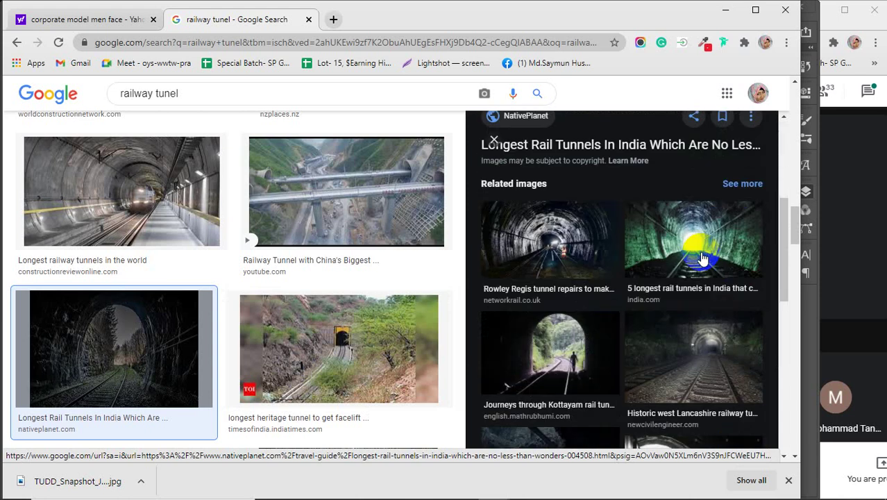
{"action": "scroll", "coordinate": [702, 256], "scroll_direction": "up", "scroll_amount": 4}
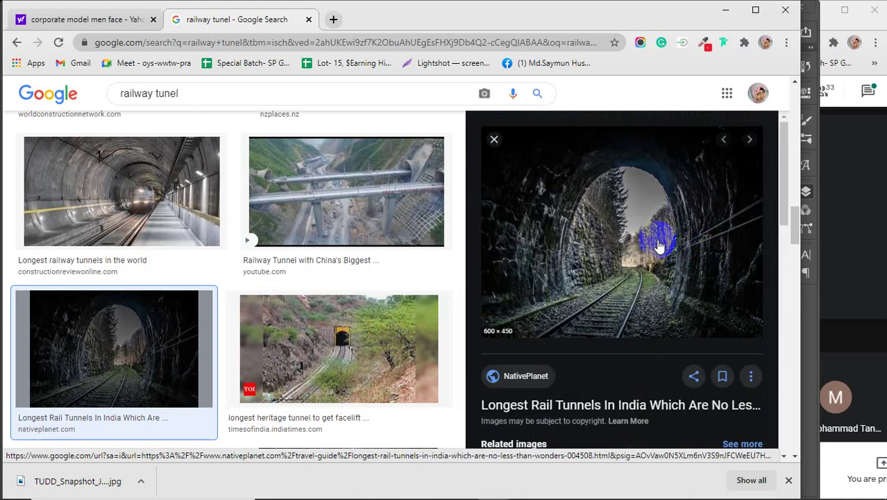
{"action": "right_click", "coordinate": [658, 244]}
{"action": "left_click", "coordinate": [684, 390]}
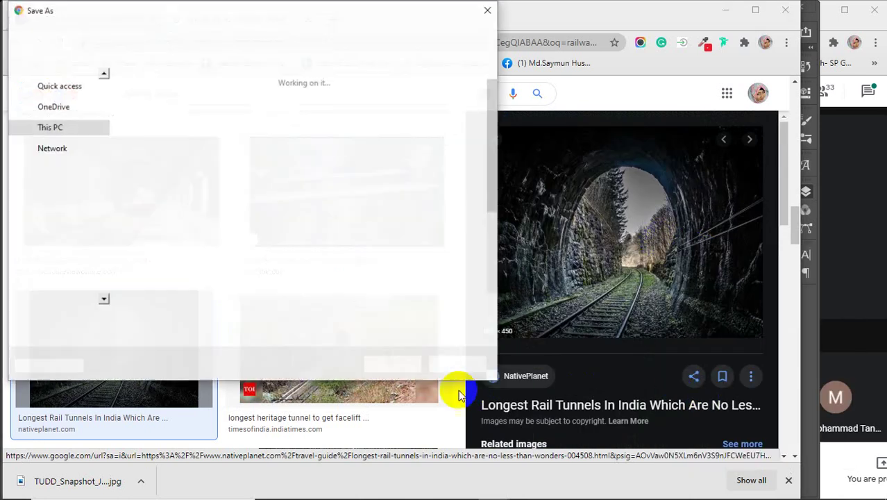
{"action": "left_click", "coordinate": [379, 363]}
Find the old railway tunnel photo from The Long and Winding Road among the results, open its preview and save it to the Desktop
{"action": "scroll", "coordinate": [590, 305], "scroll_direction": "down", "scroll_amount": 4}
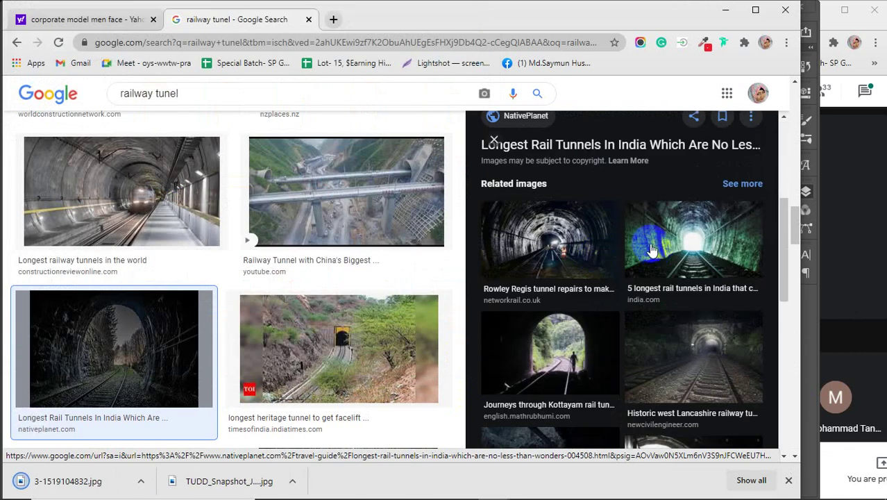
{"action": "scroll", "coordinate": [642, 239], "scroll_direction": "down", "scroll_amount": 4}
{"action": "scroll", "coordinate": [604, 243], "scroll_direction": "down", "scroll_amount": 2}
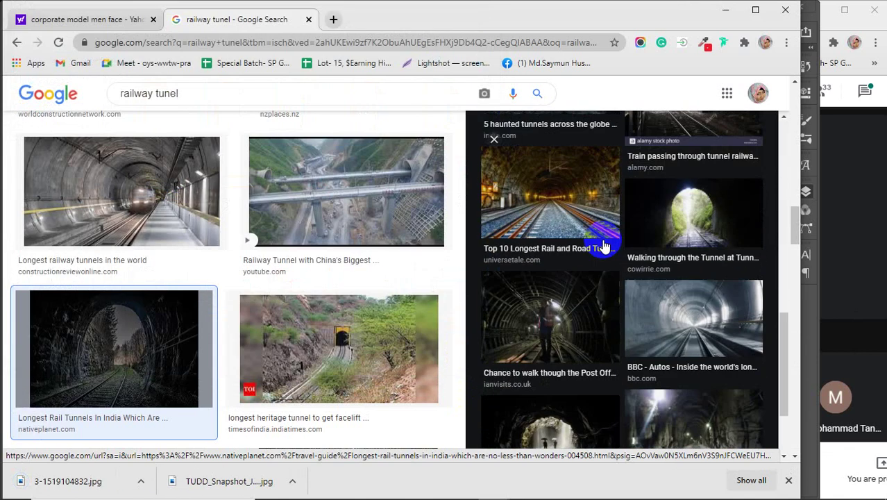
{"action": "scroll", "coordinate": [326, 243], "scroll_direction": "down", "scroll_amount": 2}
{"action": "scroll", "coordinate": [325, 243], "scroll_direction": "down", "scroll_amount": 2}
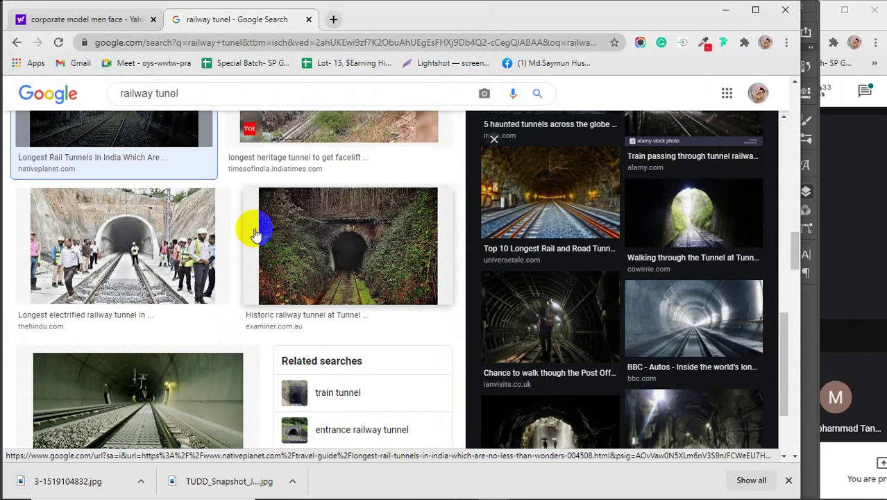
{"action": "scroll", "coordinate": [255, 234], "scroll_direction": "down", "scroll_amount": 3}
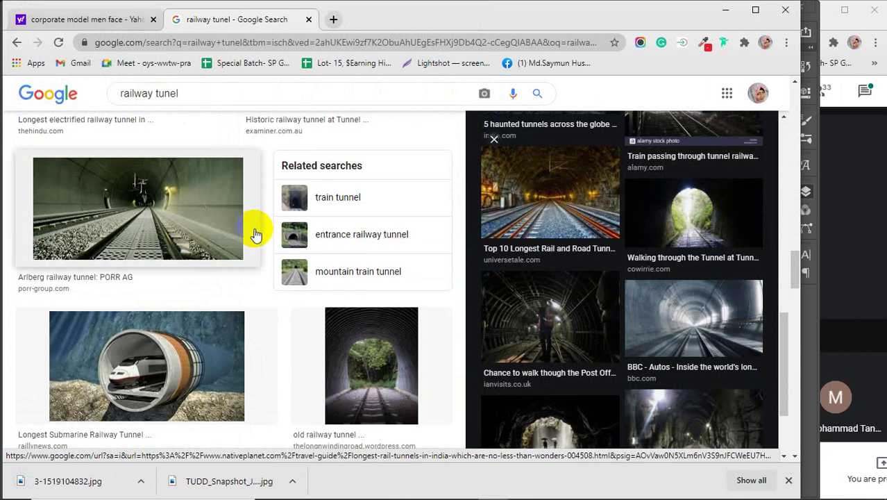
{"action": "scroll", "coordinate": [256, 234], "scroll_direction": "down", "scroll_amount": 1}
{"action": "left_click", "coordinate": [357, 298]}
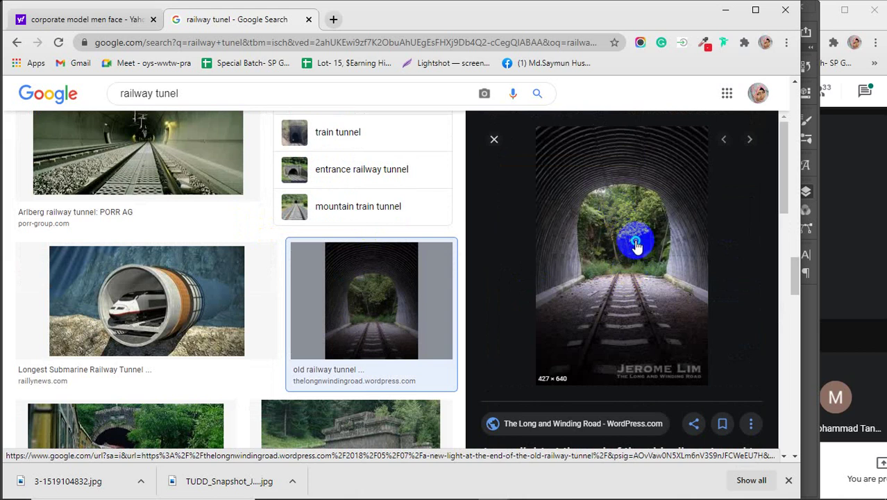
{"action": "right_click", "coordinate": [637, 247]}
{"action": "left_click", "coordinate": [671, 393]}
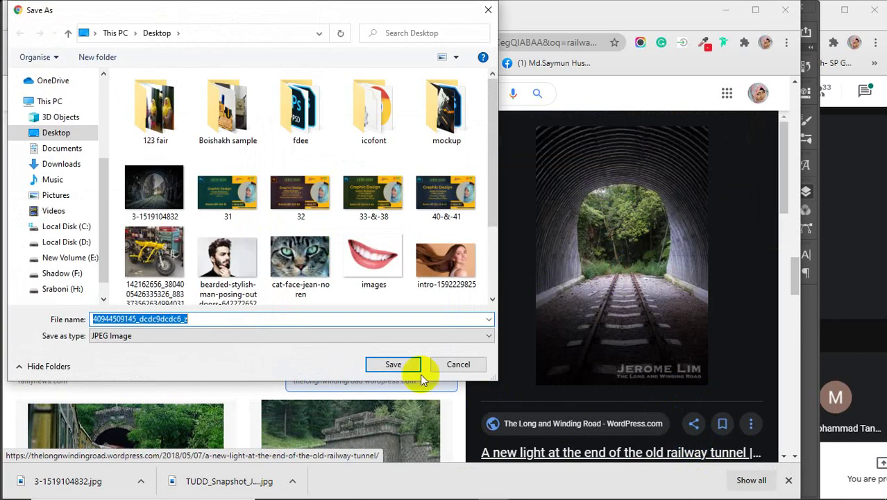
{"action": "left_click", "coordinate": [394, 366]}
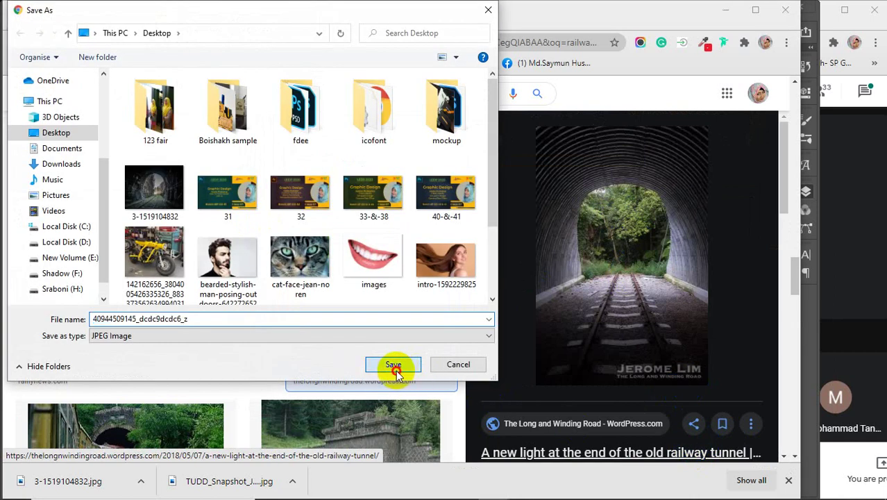
{"action": "left_click", "coordinate": [724, 10]}
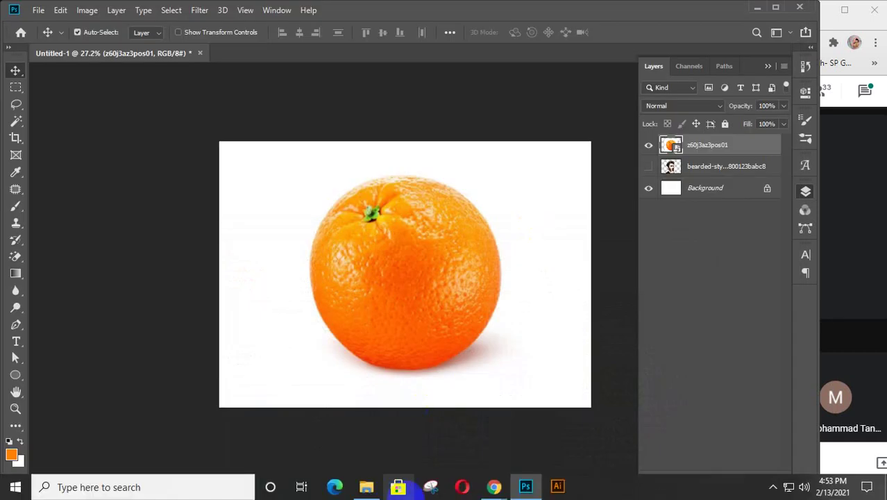
{"action": "left_click", "coordinate": [367, 487]}
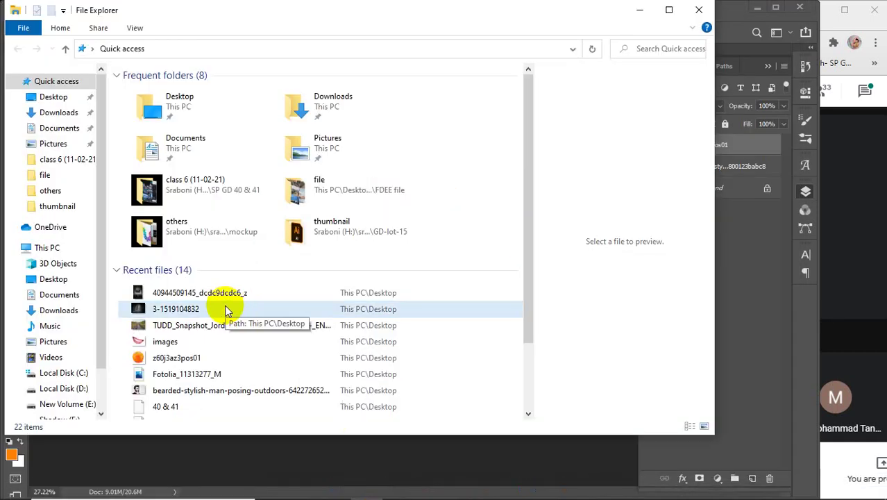
{"action": "left_click", "coordinate": [191, 293]}
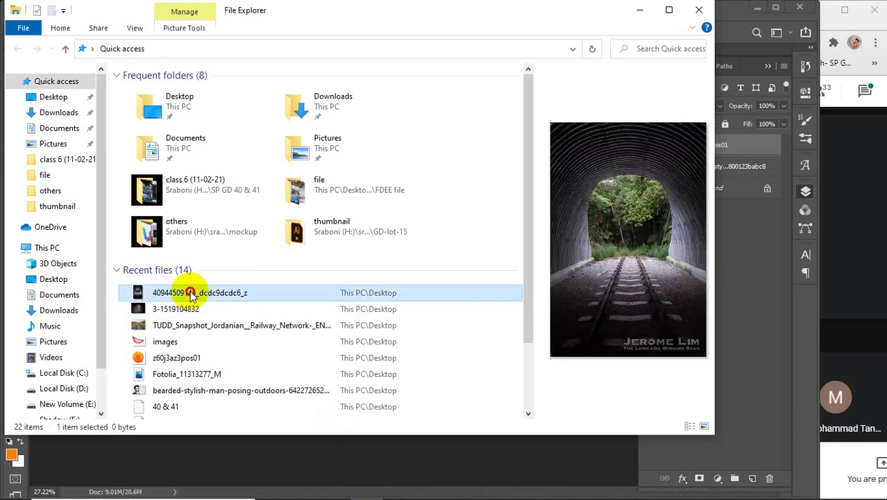
{"action": "left_click_drag", "start_coordinate": [191, 294], "coordinate": [376, 253]}
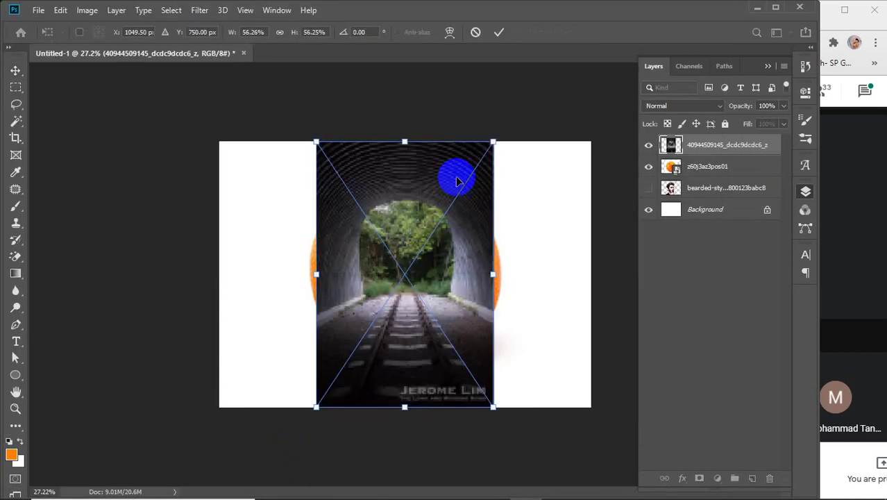
Scale the placed tunnel photo to about 41.7%, position it over the lower middle of the orange and commit the placement
{"action": "left_click_drag", "start_coordinate": [491, 142], "coordinate": [443, 199]}
{"action": "left_click_drag", "start_coordinate": [442, 291], "coordinate": [457, 283]}
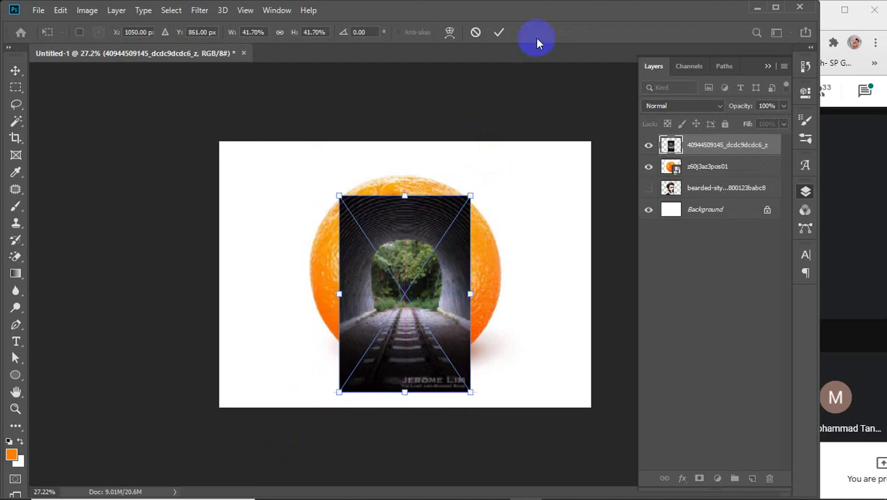
{"action": "left_click", "coordinate": [498, 32]}
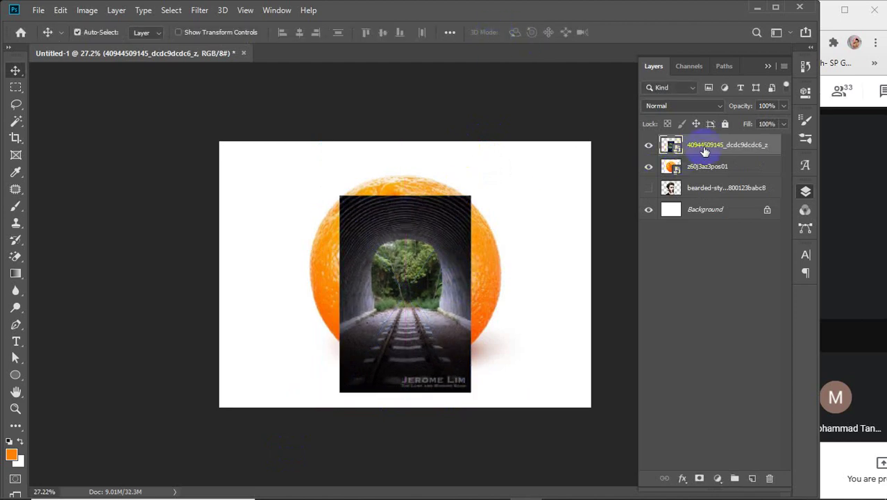
Add a layer mask to the tunnel photo layer and activate the Pen tool
{"action": "left_click", "coordinate": [700, 480]}
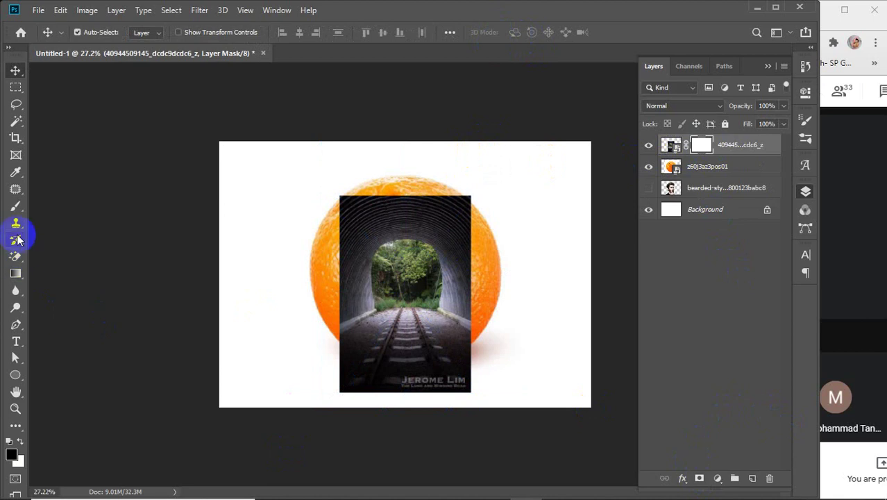
{"action": "left_click", "coordinate": [16, 205]}
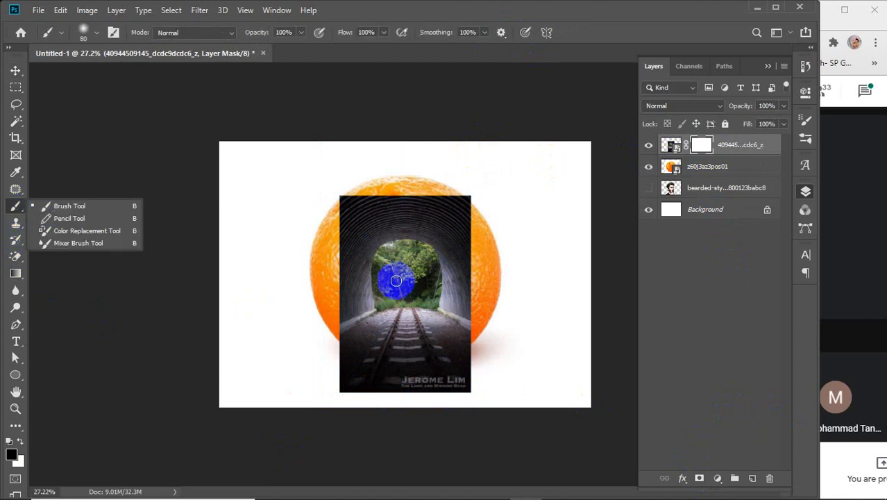
{"action": "scroll", "coordinate": [396, 280], "scroll_direction": "up", "scroll_amount": 4}
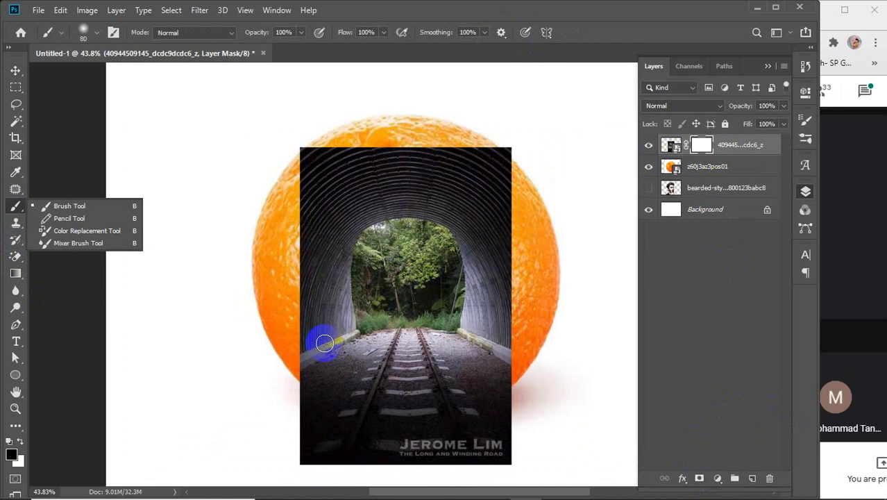
{"action": "mouse_move", "coordinate": [323, 298]}
{"action": "left_mouse_down"}
{"action": "mouse_move", "coordinate": [309, 262]}
{"action": "mouse_move", "coordinate": [289, 253]}
{"action": "mouse_move", "coordinate": [291, 339]}
{"action": "mouse_move", "coordinate": [293, 292]}
{"action": "left_mouse_up"}
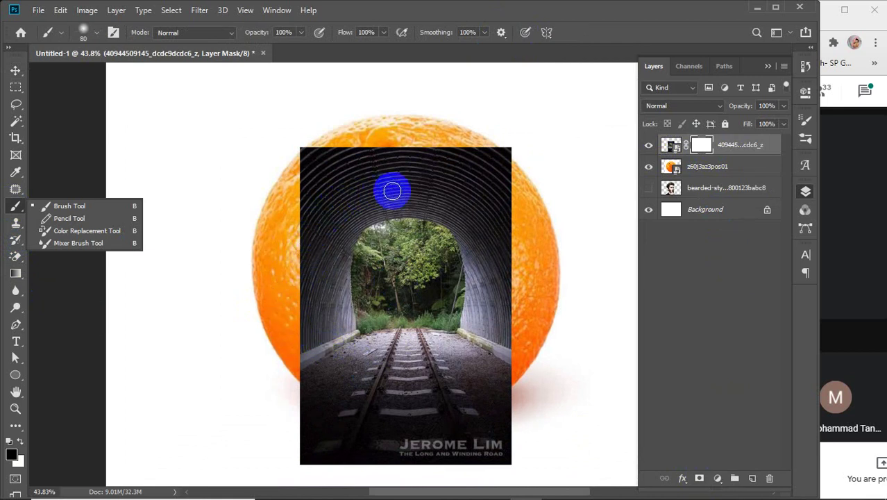
{"action": "mouse_move", "coordinate": [511, 248]}
{"action": "left_mouse_down"}
{"action": "mouse_move", "coordinate": [523, 323]}
{"action": "mouse_move", "coordinate": [486, 224]}
{"action": "left_mouse_up"}
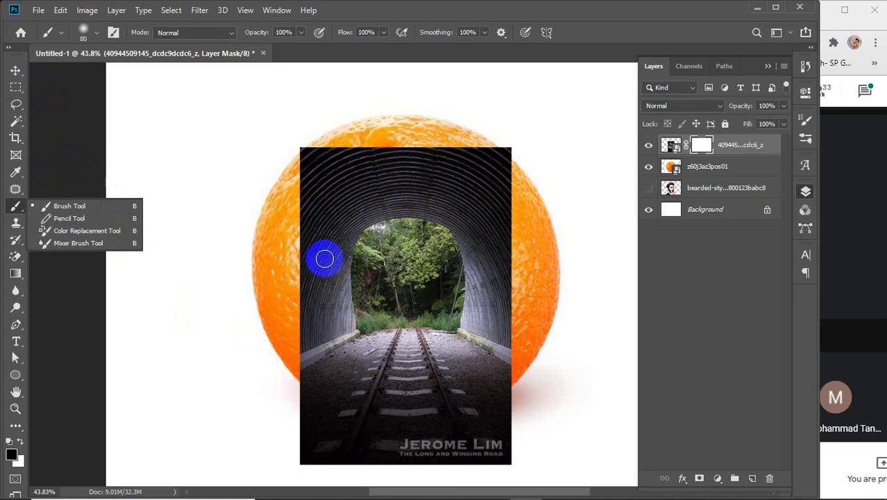
{"action": "left_click", "coordinate": [17, 324]}
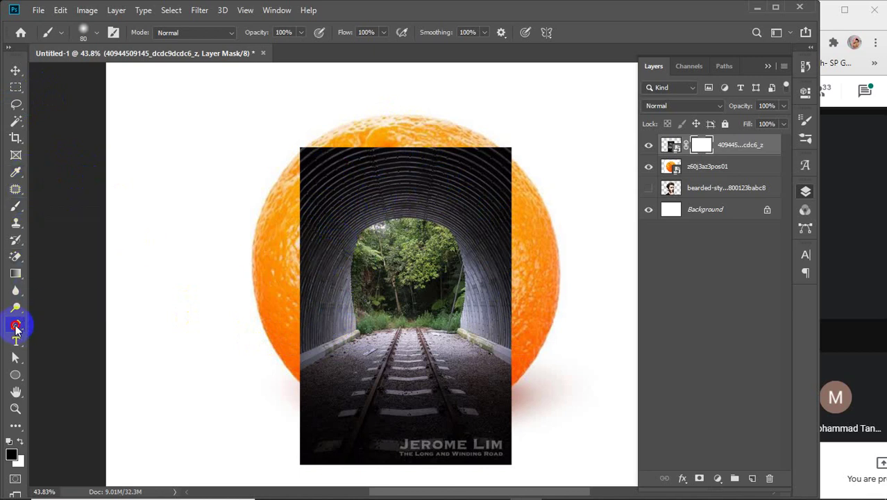
{"action": "left_click", "coordinate": [345, 342]}
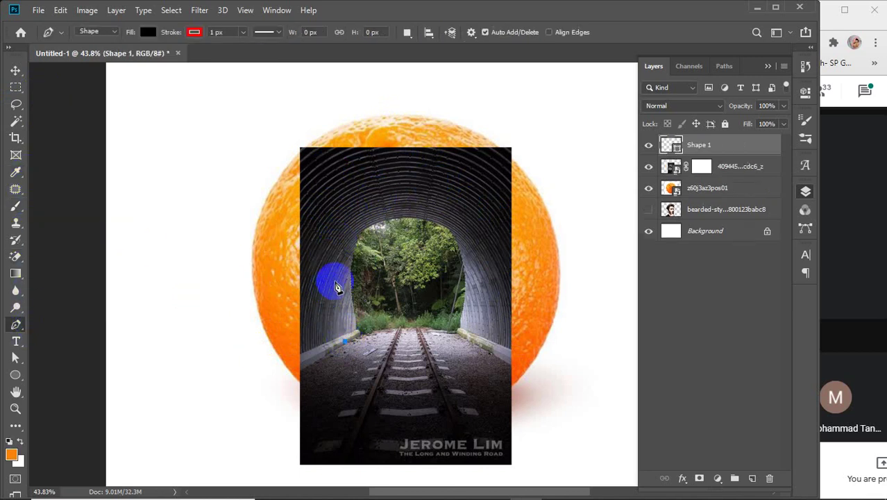
{"action": "left_click", "coordinate": [331, 274]}
{"action": "left_click", "coordinate": [332, 228]}
{"action": "left_click", "coordinate": [353, 198]}
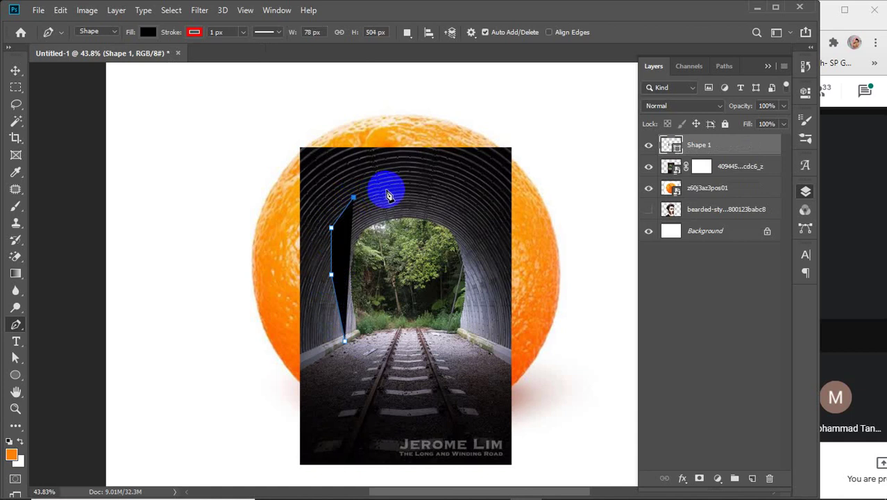
{"action": "left_click", "coordinate": [386, 189]}
{"action": "left_click", "coordinate": [421, 190]}
{"action": "left_click", "coordinate": [456, 210]}
{"action": "left_click", "coordinate": [474, 237]}
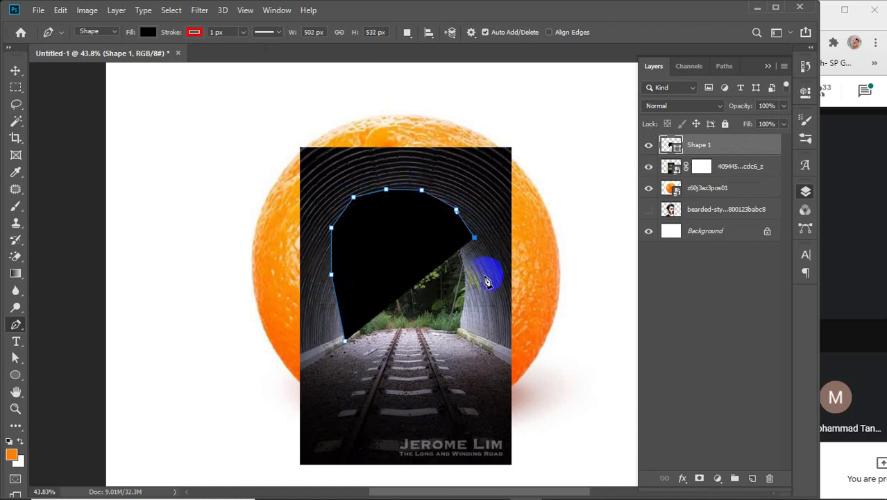
{"action": "key", "text": "ctrl+z"}
{"action": "key", "text": "ctrl+z"}
{"action": "key", "text": "ctrl+z"}
{"action": "key", "text": "ctrl+z"}
{"action": "key", "text": "ctrl+z"}
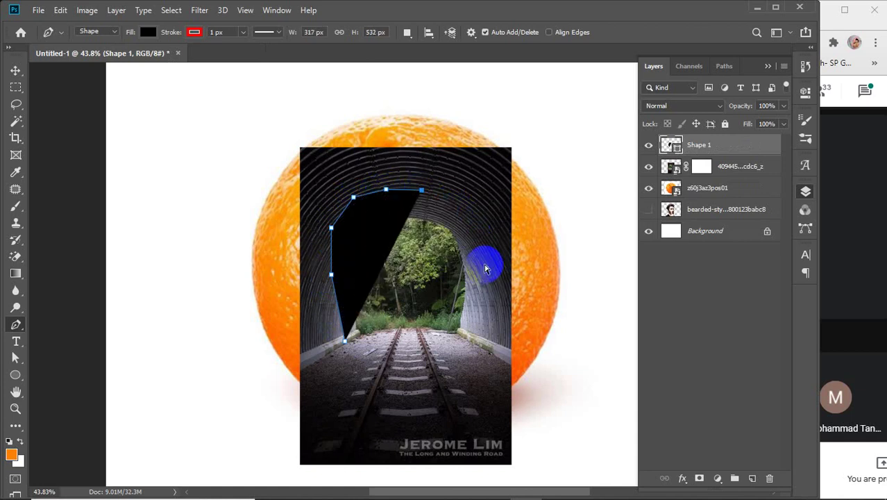
{"action": "key", "text": "ctrl+z"}
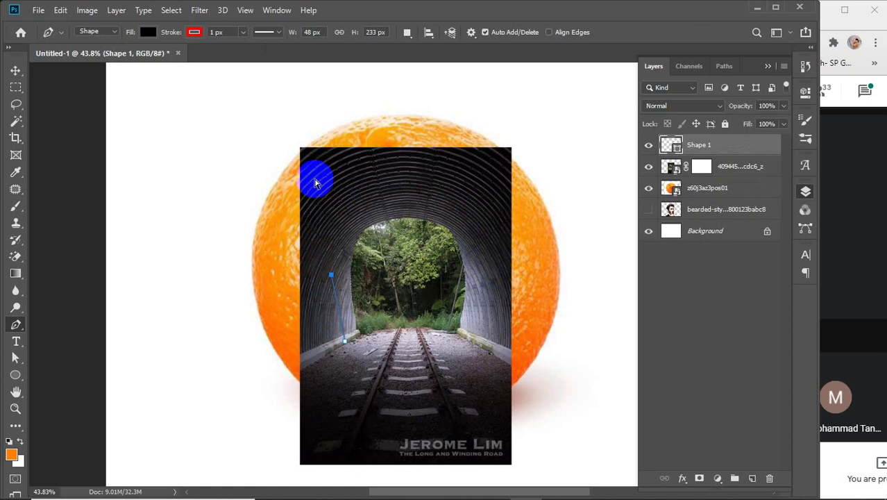
Set the Pen tool to Path mode, trace a closed path around the tunnel opening and convert it to a selection
{"action": "left_click", "coordinate": [104, 32]}
{"action": "left_click", "coordinate": [92, 52]}
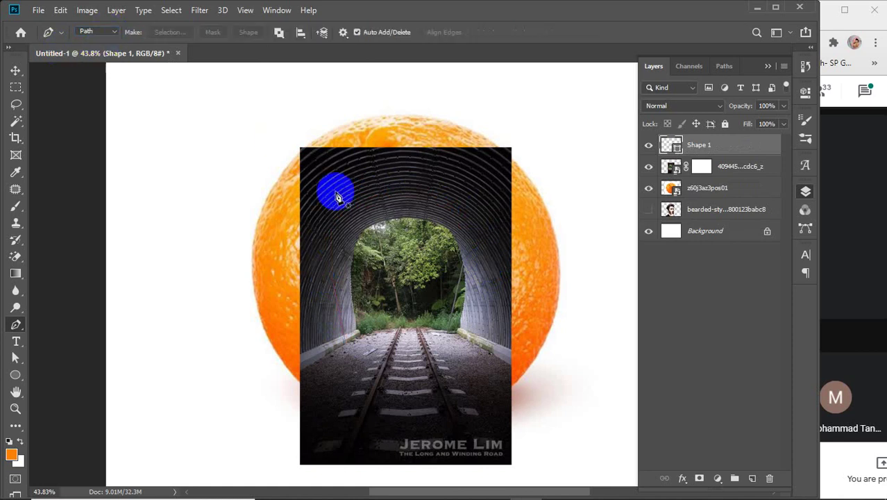
{"action": "key", "text": "ctrl+z"}
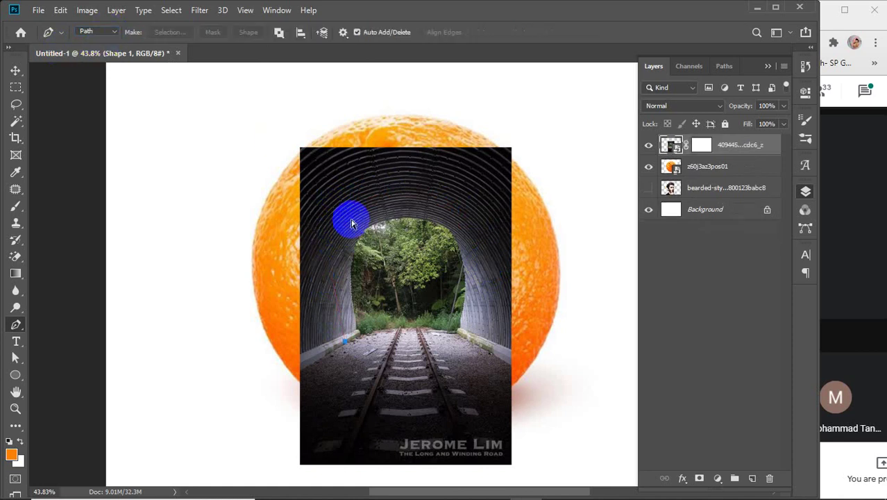
{"action": "left_click", "coordinate": [345, 341]}
{"action": "left_click", "coordinate": [328, 275]}
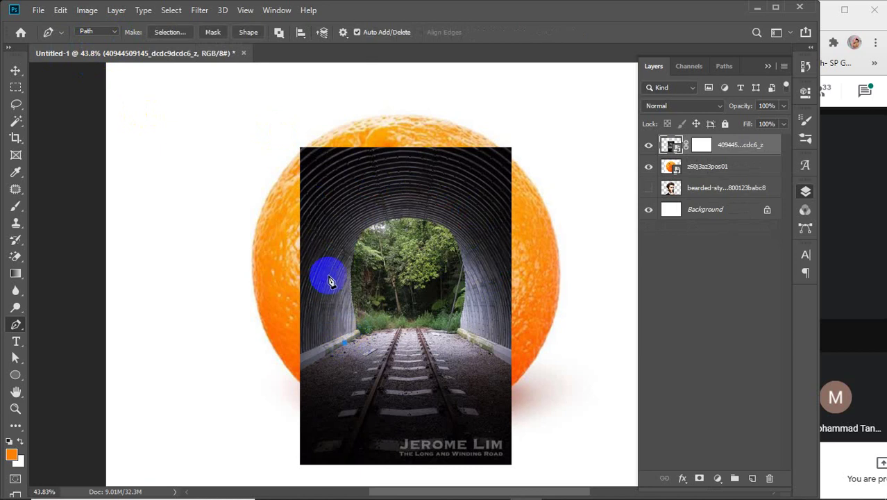
{"action": "left_click", "coordinate": [338, 219]}
{"action": "left_click_drag", "start_coordinate": [397, 195], "coordinate": [412, 193]}
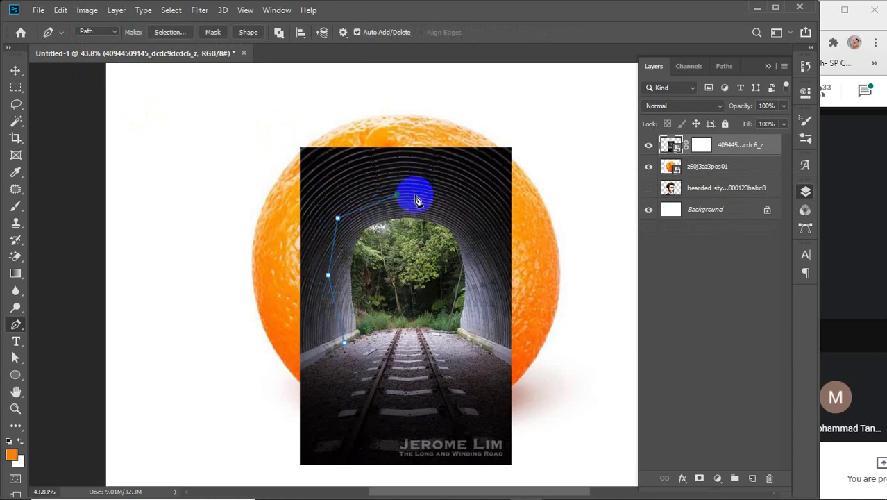
{"action": "left_click", "coordinate": [461, 206]}
{"action": "left_click", "coordinate": [484, 246]}
{"action": "left_click", "coordinate": [488, 314]}
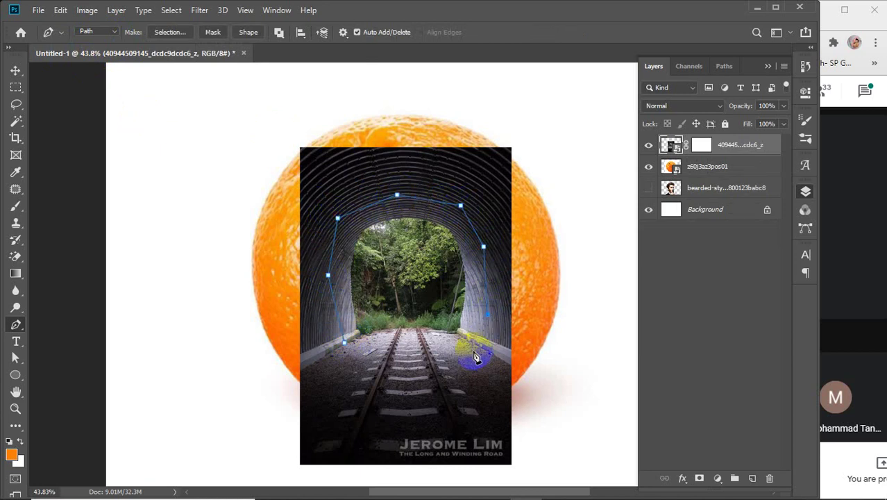
{"action": "left_click", "coordinate": [474, 349]}
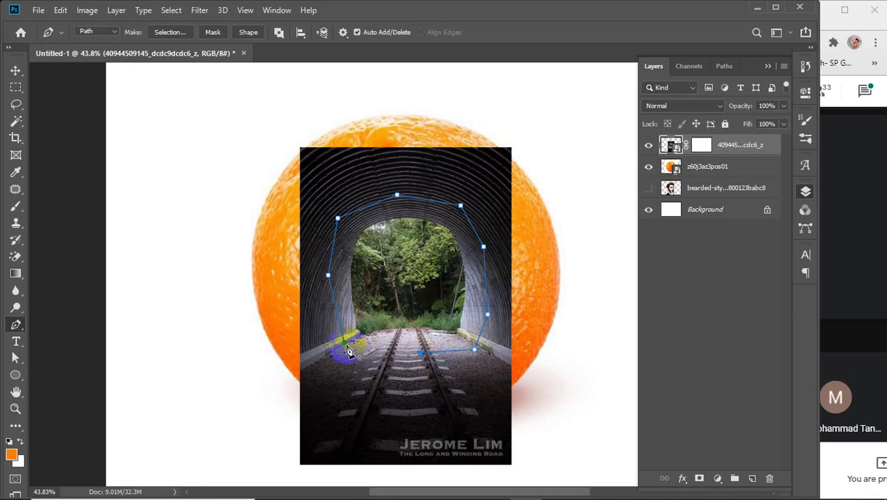
{"action": "key", "text": "Escape"}
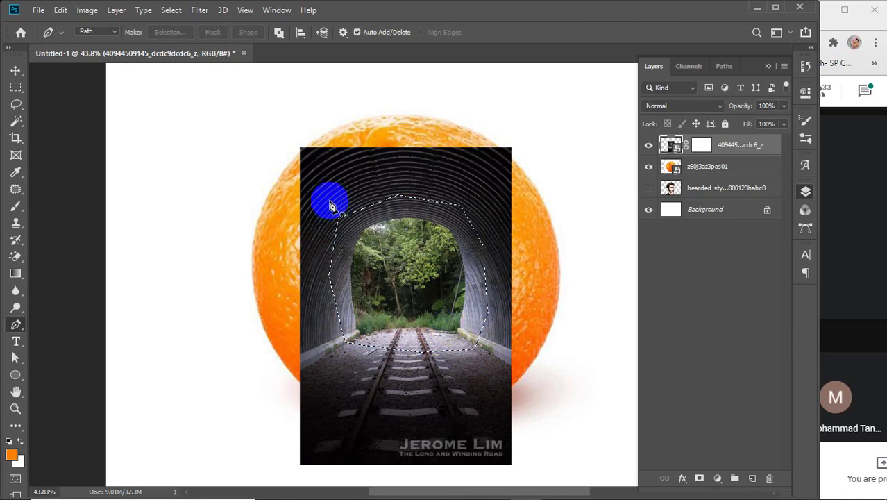
Try to delete the selected tunnel opening area from the tunnel photo layer
{"action": "key", "text": "Delete"}
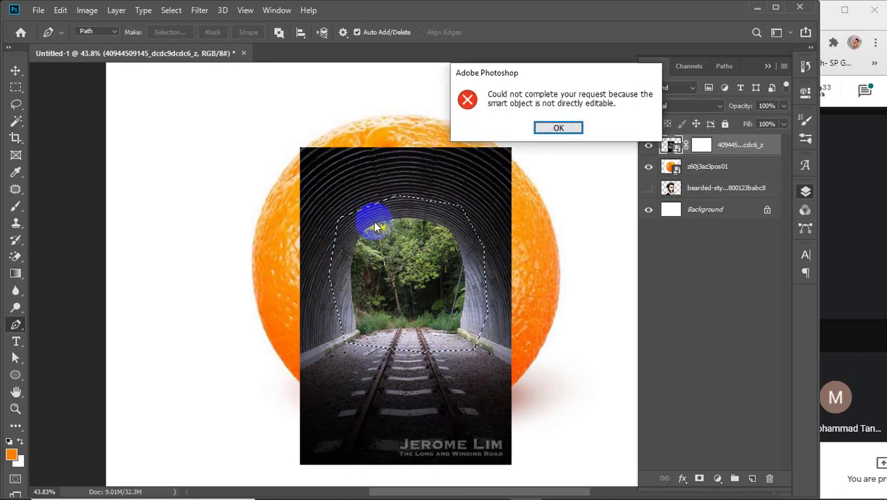
{"action": "left_click", "coordinate": [560, 128]}
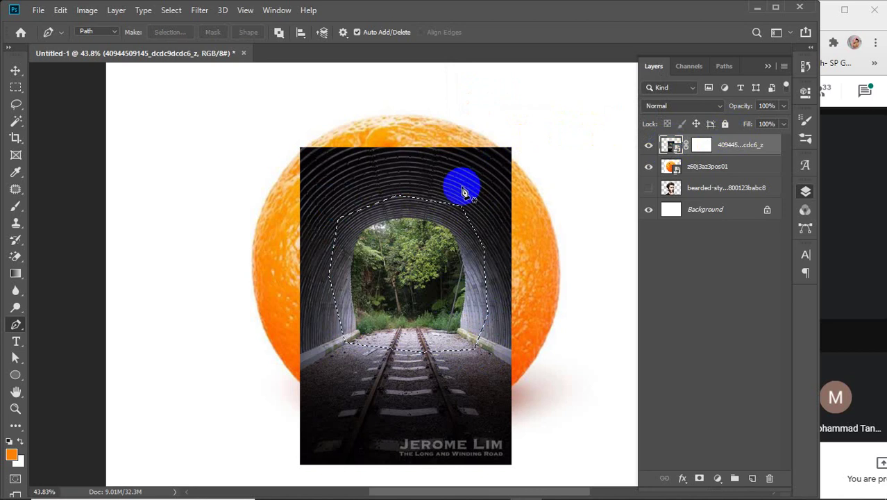
{"action": "key", "text": "Delete"}
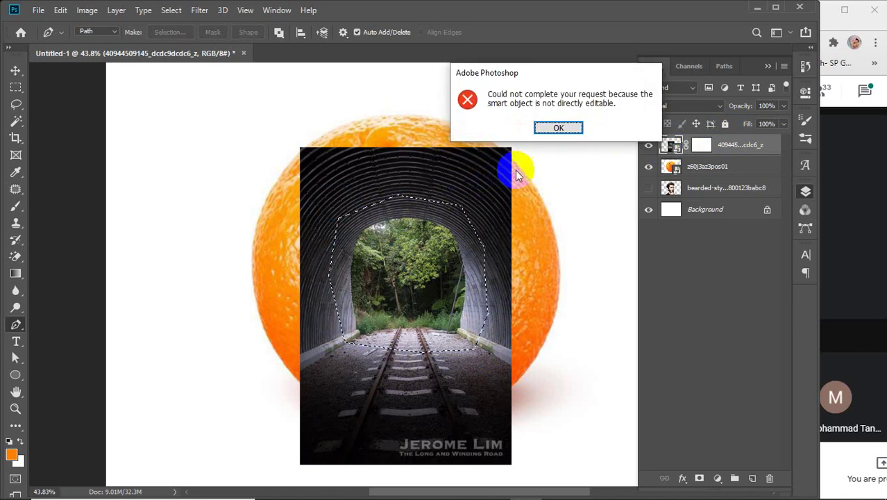
{"action": "left_click", "coordinate": [559, 127]}
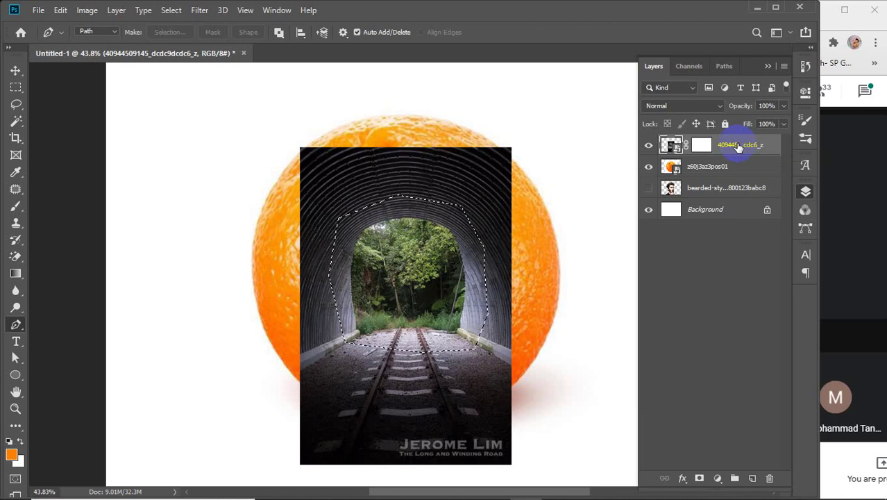
Discard the tunnel opening selection and delete the layer mask from the tunnel photo layer
{"action": "key", "text": "ctrl+z"}
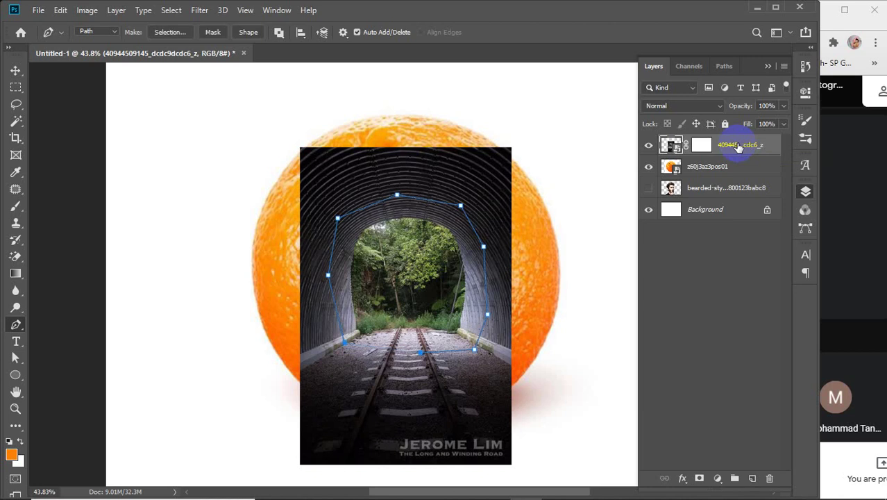
{"action": "key", "text": "ctrl+Return"}
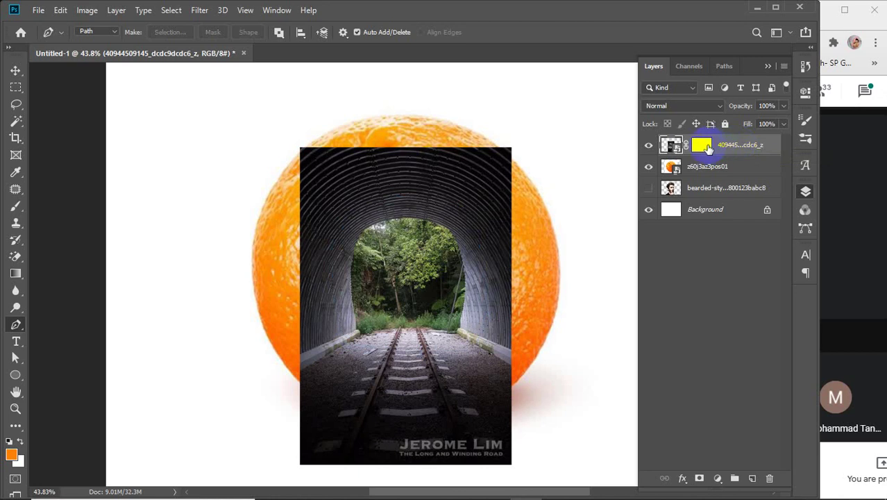
{"action": "right_click", "coordinate": [706, 148]}
{"action": "left_click", "coordinate": [734, 154]}
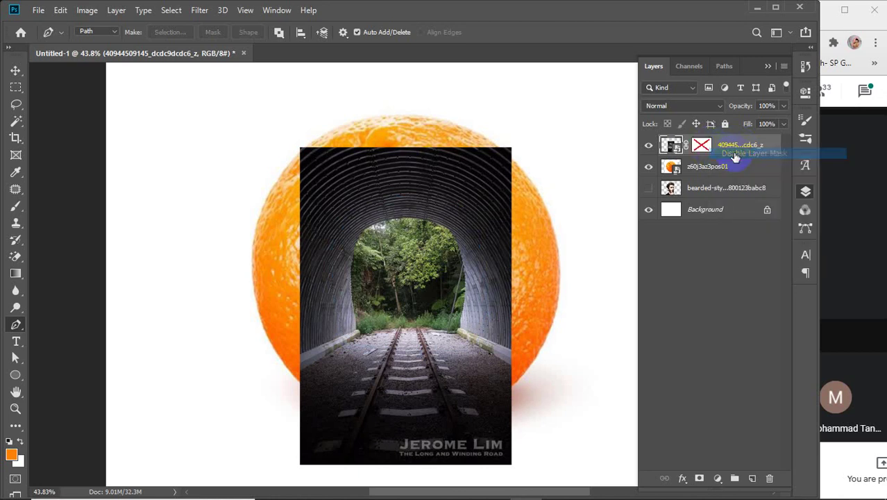
{"action": "left_click", "coordinate": [703, 146]}
{"action": "right_click", "coordinate": [702, 146]}
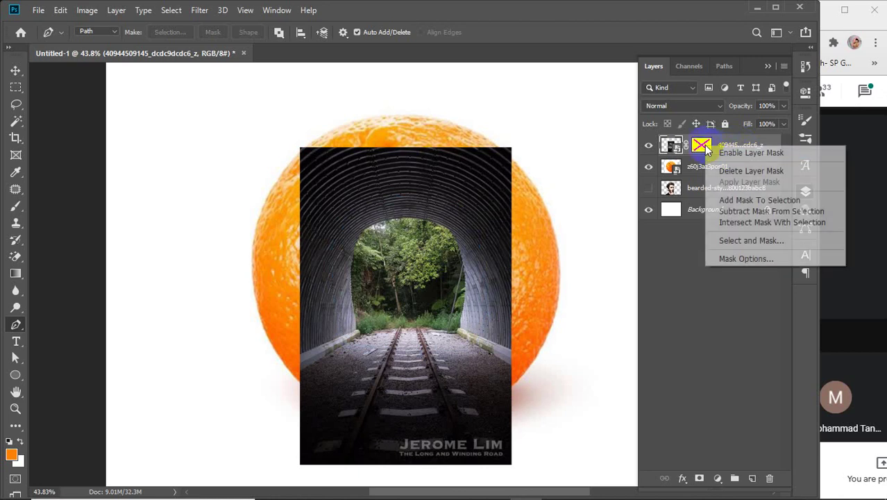
{"action": "left_click", "coordinate": [722, 169]}
{"action": "left_click", "coordinate": [675, 147]}
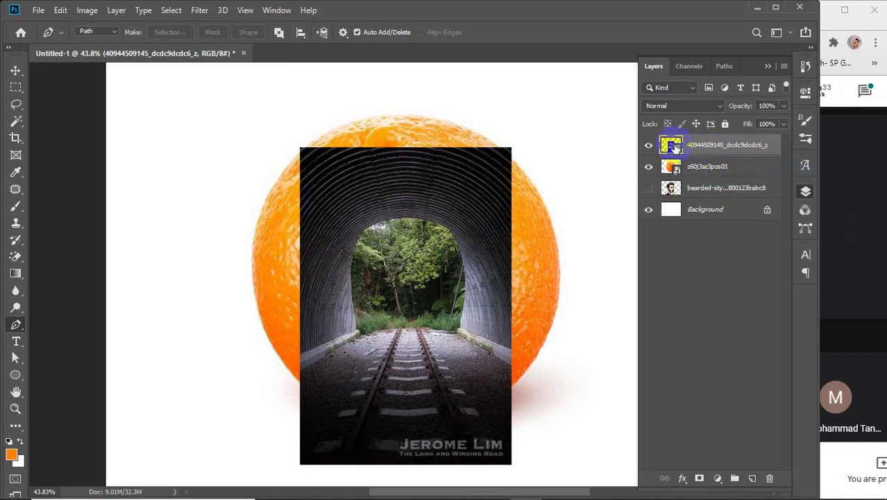
{"action": "right_click", "coordinate": [708, 148]}
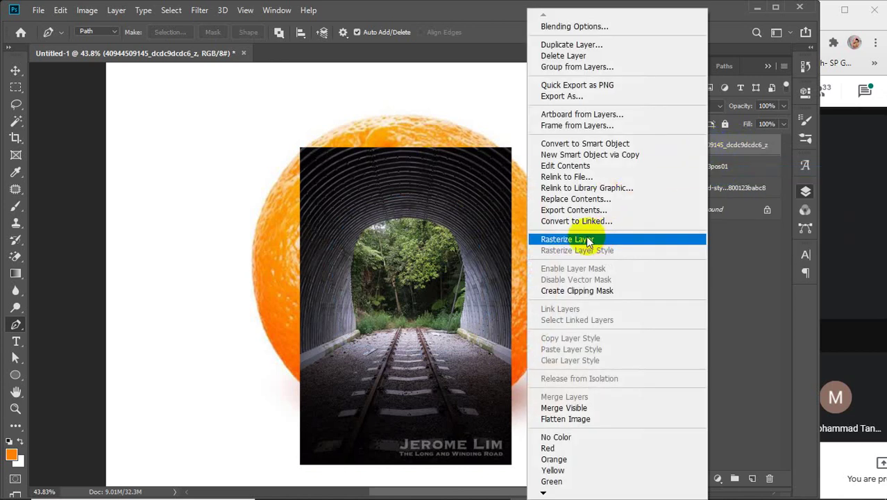
{"action": "left_click", "coordinate": [602, 239]}
{"action": "left_click", "coordinate": [644, 188]}
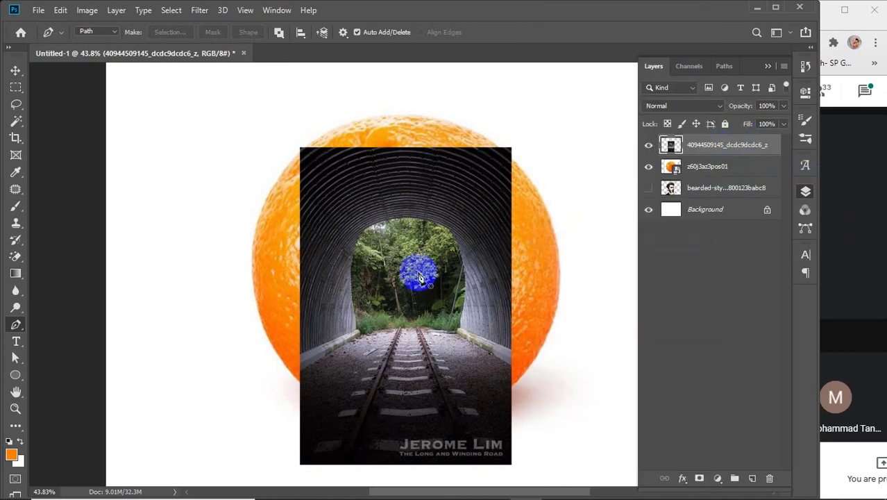
Trace a closed straight-segment Pen path around the tunnel opening, including part of the tunnel wall and tracks
{"action": "left_click", "coordinate": [336, 352]}
{"action": "left_click", "coordinate": [326, 318]}
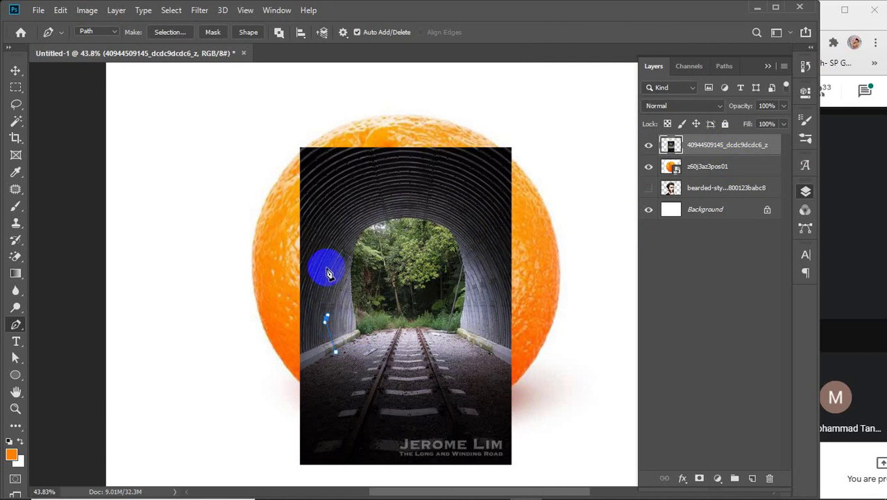
{"action": "left_click", "coordinate": [325, 282]}
{"action": "left_click", "coordinate": [334, 229]}
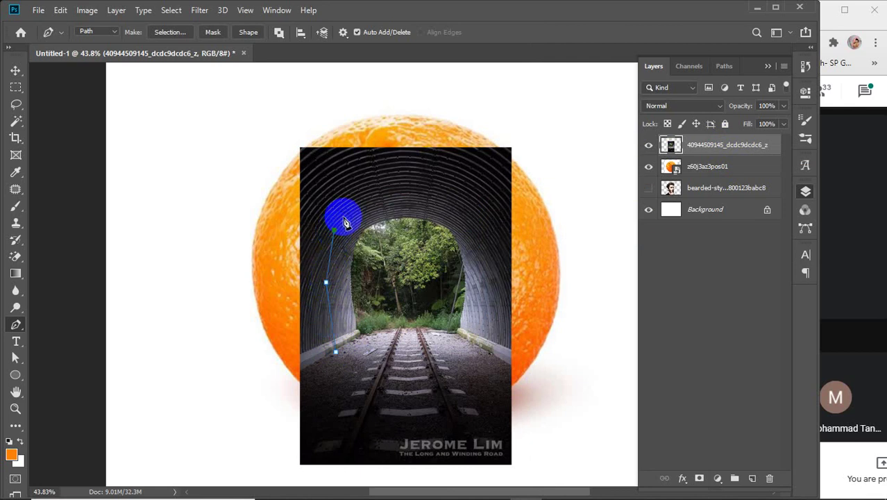
{"action": "left_click", "coordinate": [363, 204]}
{"action": "left_click", "coordinate": [395, 200]}
{"action": "left_click", "coordinate": [443, 200]}
{"action": "left_click", "coordinate": [474, 212]}
{"action": "left_click", "coordinate": [488, 262]}
{"action": "left_click", "coordinate": [498, 316]}
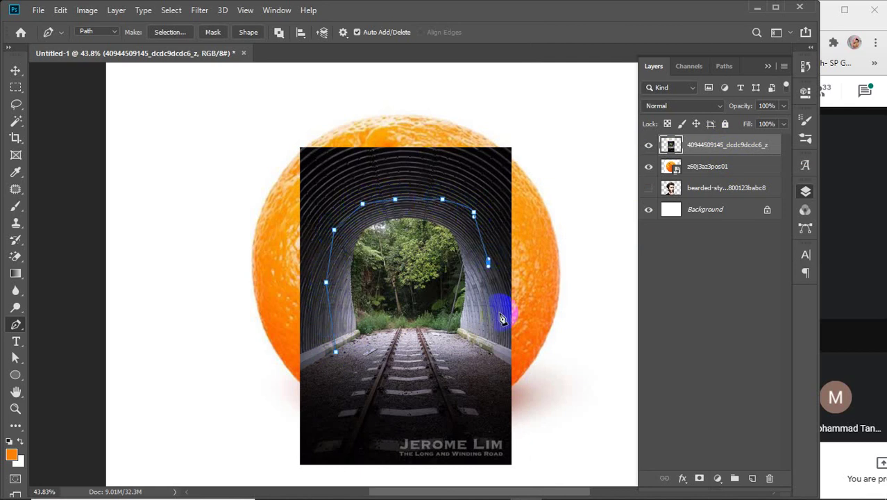
{"action": "left_click", "coordinate": [492, 364]}
{"action": "left_click", "coordinate": [473, 390]}
{"action": "left_click", "coordinate": [391, 373]}
{"action": "left_click", "coordinate": [336, 353]}
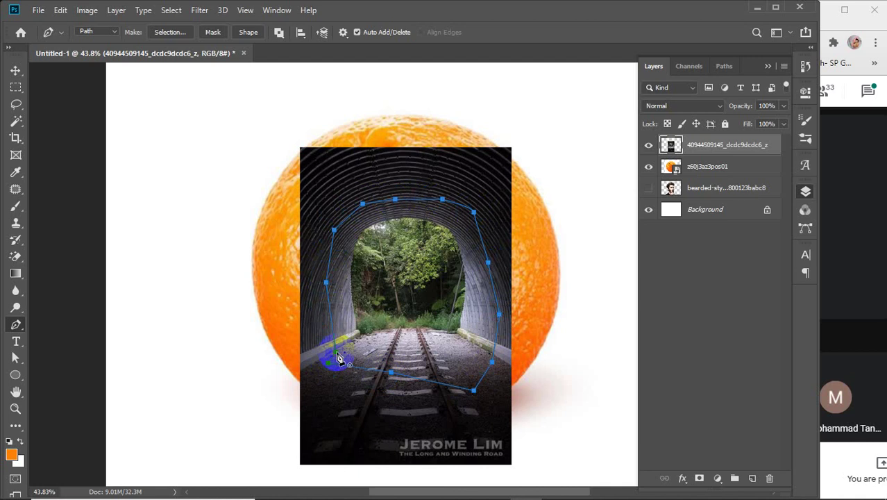
Convert the path to a selection, delete the selected tunnel opening from the photo layer and undo that deletion
{"action": "key", "text": "ctrl+Return"}
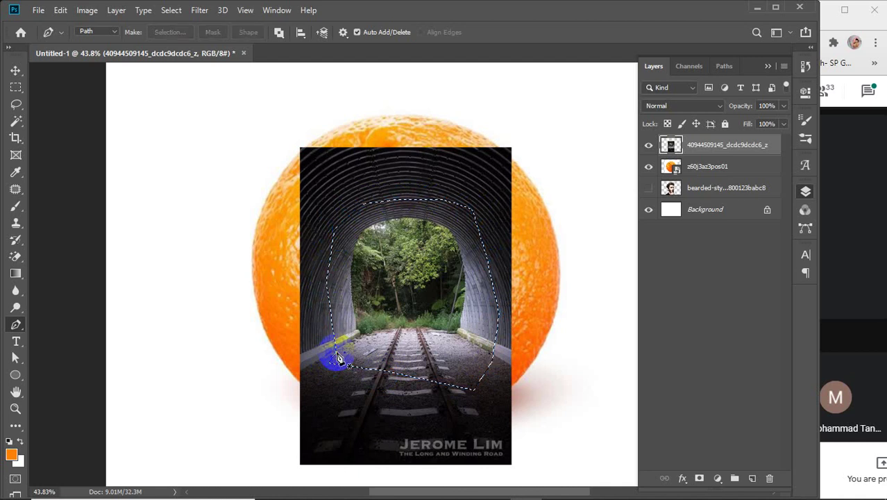
{"action": "key", "text": "Delete"}
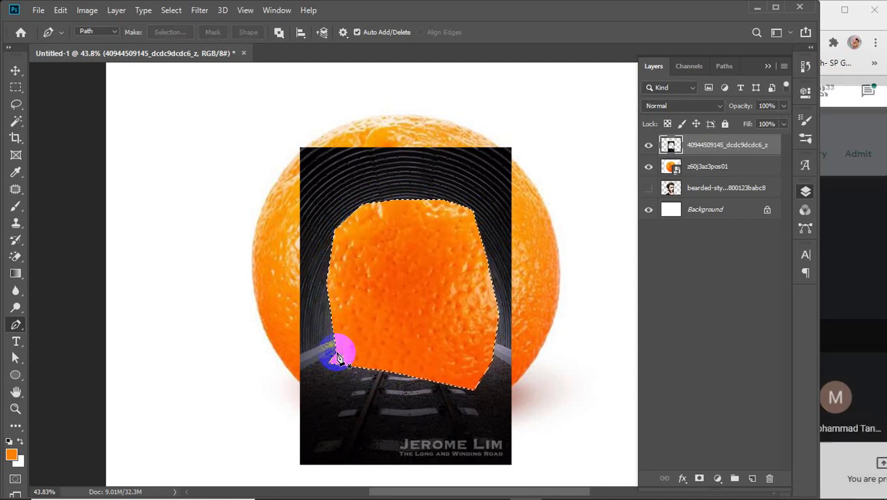
{"action": "key", "text": "ctrl+z"}
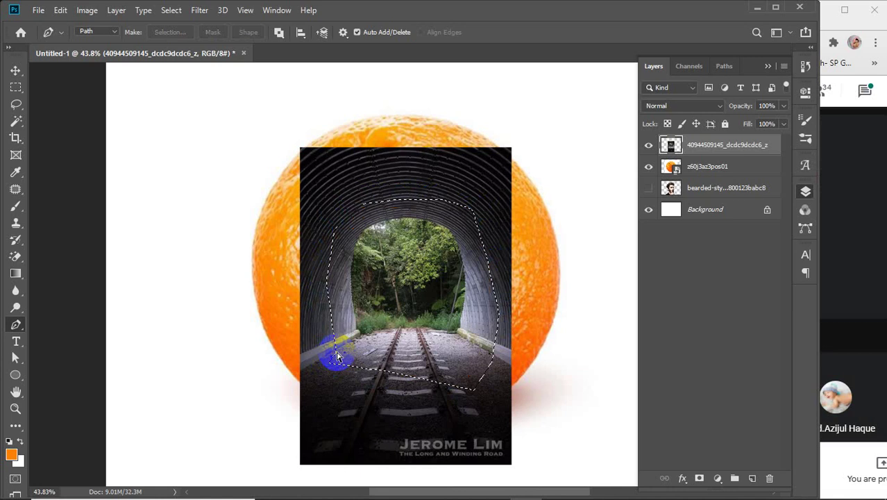
Invert the selection, delete everything outside the tunnel opening on the photo layer and deselect
{"action": "key", "text": "ctrl+shift+i"}
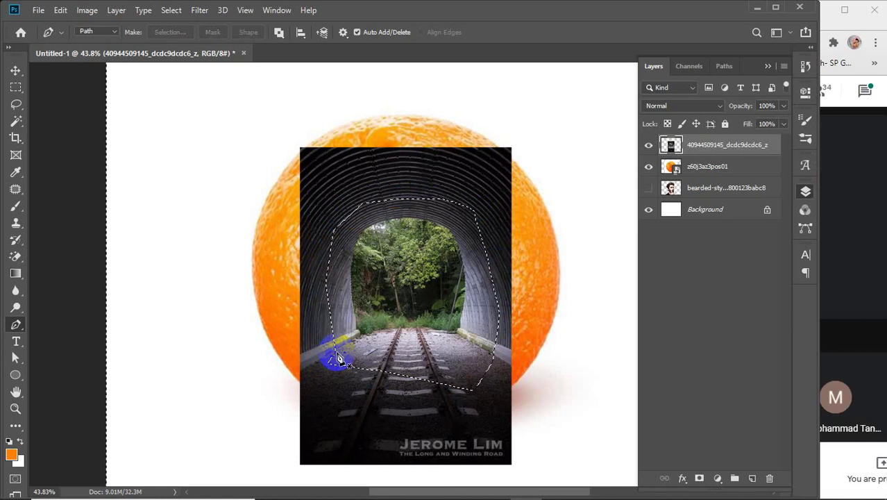
{"action": "key", "text": "Delete"}
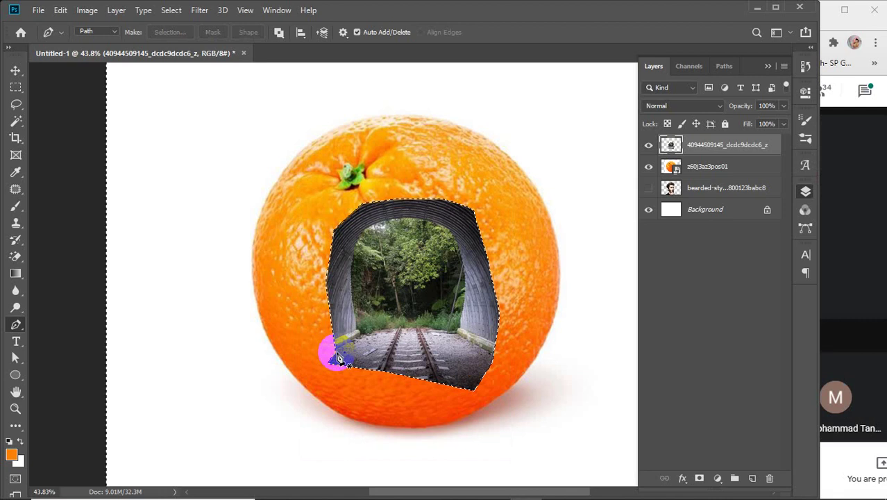
{"action": "key", "text": "ctrl+d"}
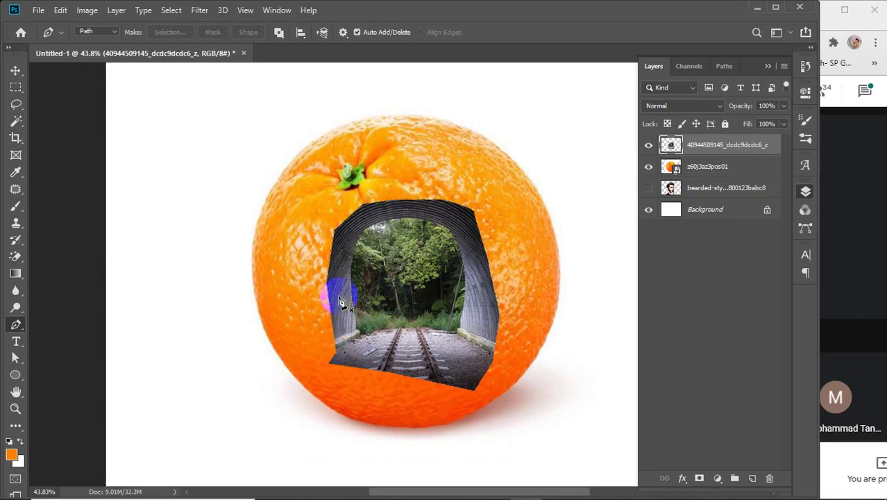
Undo the removal of the tunnel surroundings, clear the selection and delete the whole tunnel photo layer
{"action": "key", "text": "ctrl+z"}
{"action": "key", "text": "ctrl+z"}
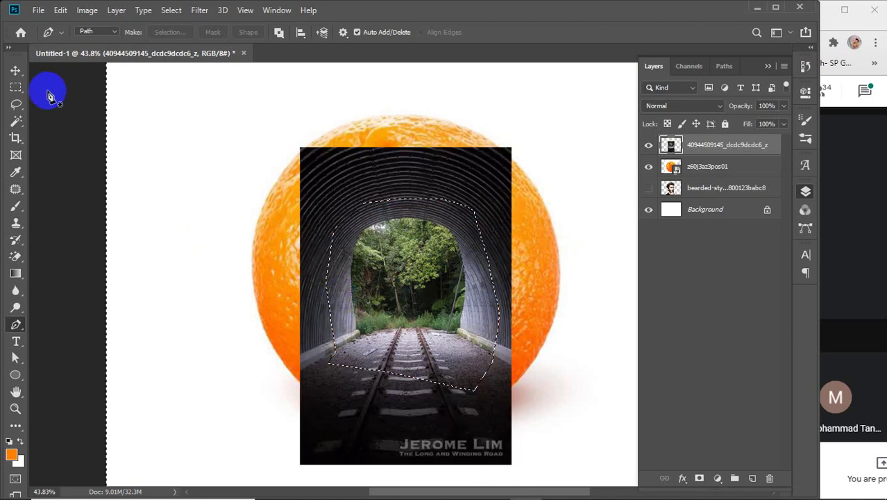
{"action": "left_click", "coordinate": [17, 72]}
{"action": "key", "text": "ctrl+d"}
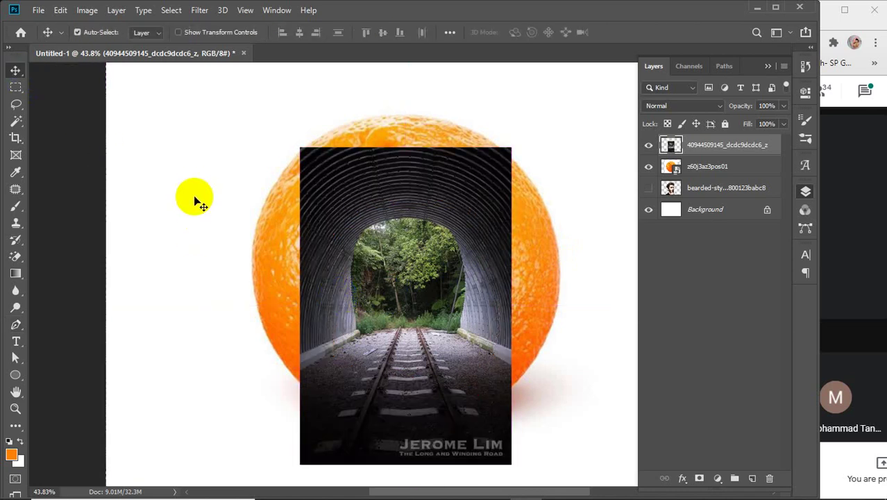
{"action": "key", "text": "Delete"}
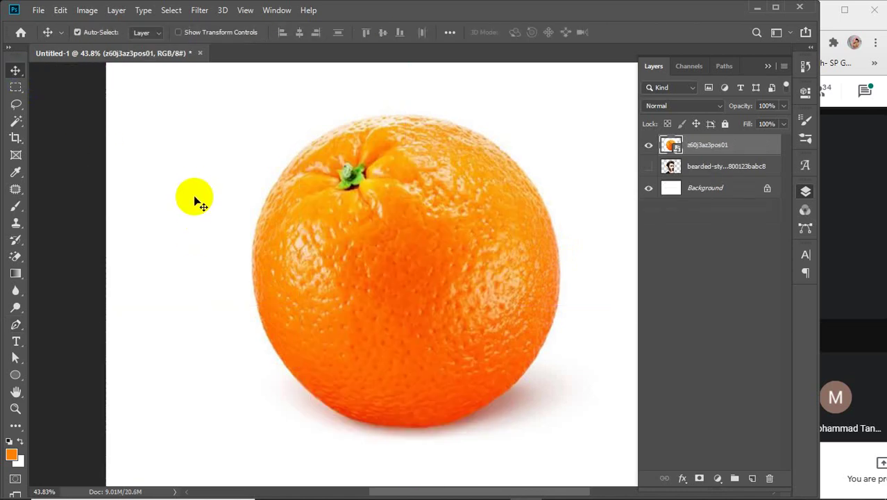
Switch to the Google Meet window, look through the full list of call participants and close the meeting details
{"action": "left_click", "coordinate": [858, 218]}
{"action": "left_click", "coordinate": [821, 93]}
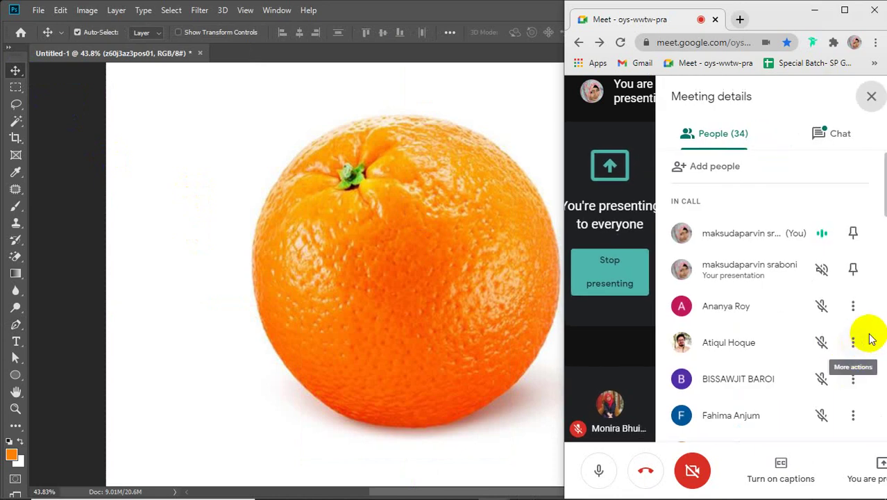
{"action": "scroll", "coordinate": [872, 339], "scroll_direction": "down", "scroll_amount": 1}
{"action": "scroll", "coordinate": [872, 339], "scroll_direction": "down", "scroll_amount": 2}
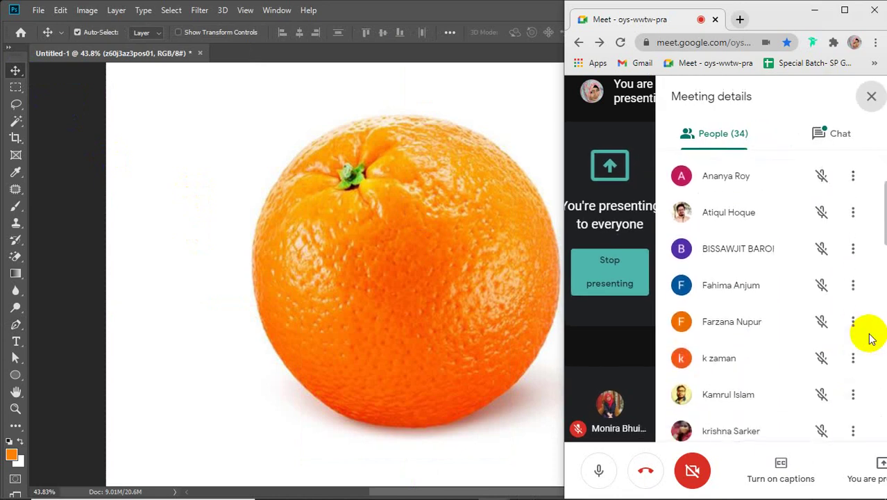
{"action": "scroll", "coordinate": [872, 339], "scroll_direction": "down", "scroll_amount": 3}
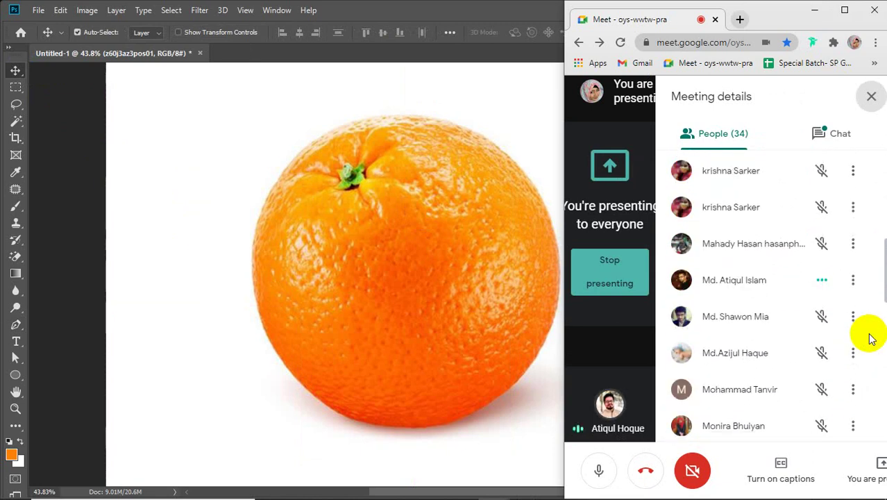
{"action": "scroll", "coordinate": [872, 339], "scroll_direction": "down", "scroll_amount": 1}
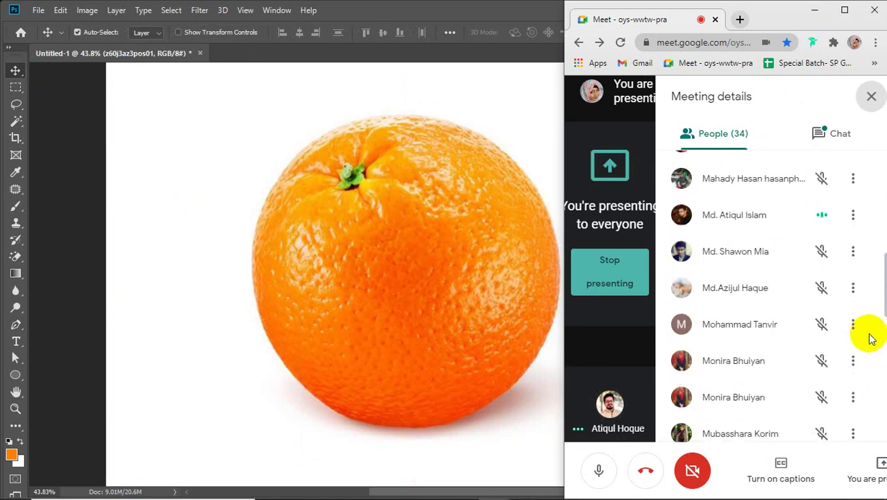
{"action": "scroll", "coordinate": [872, 339], "scroll_direction": "down", "scroll_amount": 2}
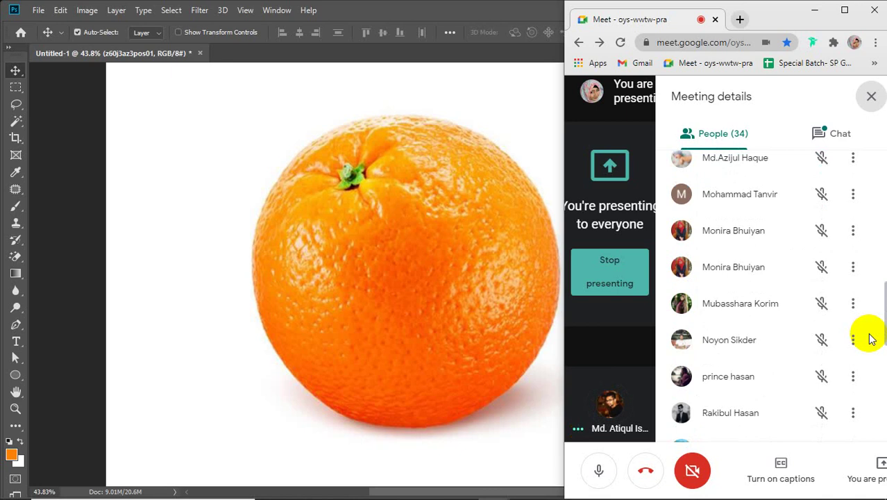
{"action": "scroll", "coordinate": [872, 339], "scroll_direction": "down", "scroll_amount": 5}
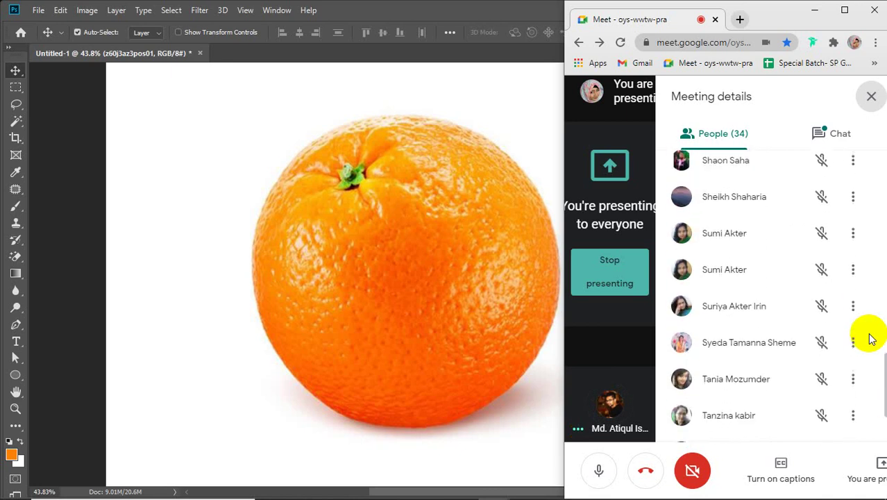
{"action": "scroll", "coordinate": [872, 339], "scroll_direction": "down", "scroll_amount": 2}
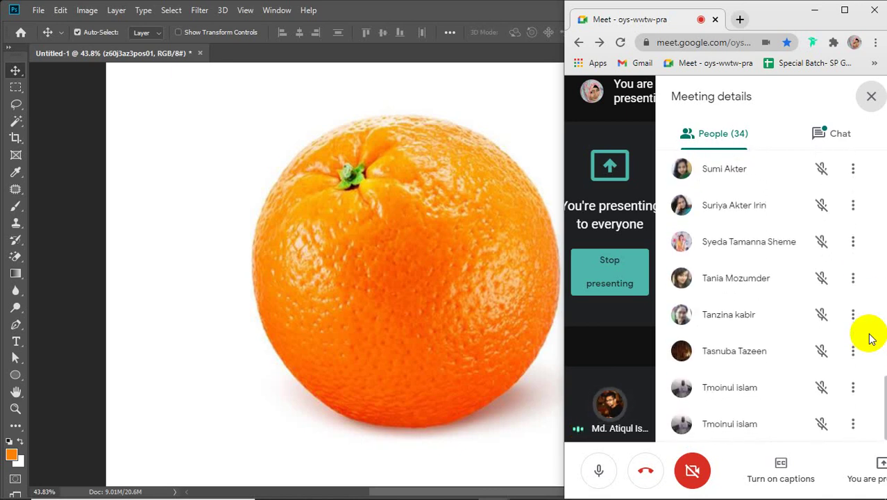
{"action": "left_click", "coordinate": [872, 96]}
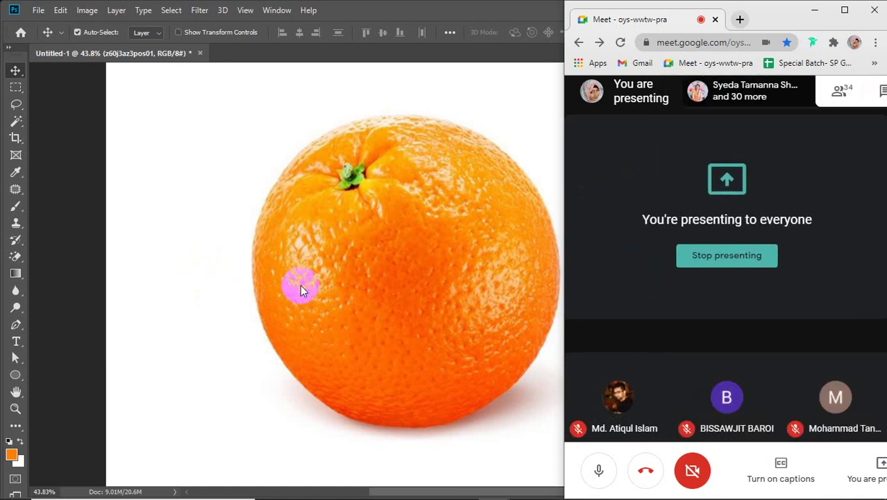
{"action": "left_click", "coordinate": [369, 314]}
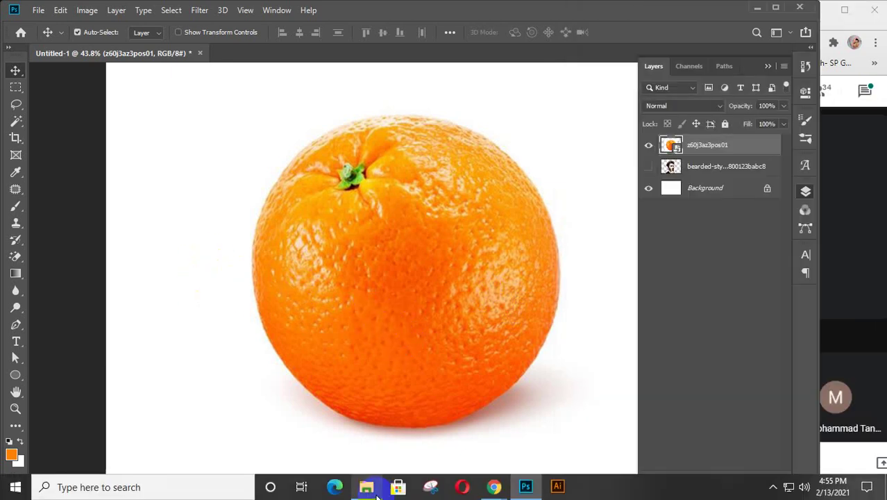
{"action": "left_click", "coordinate": [366, 494]}
{"action": "left_click_drag", "start_coordinate": [226, 288], "coordinate": [357, 463]}
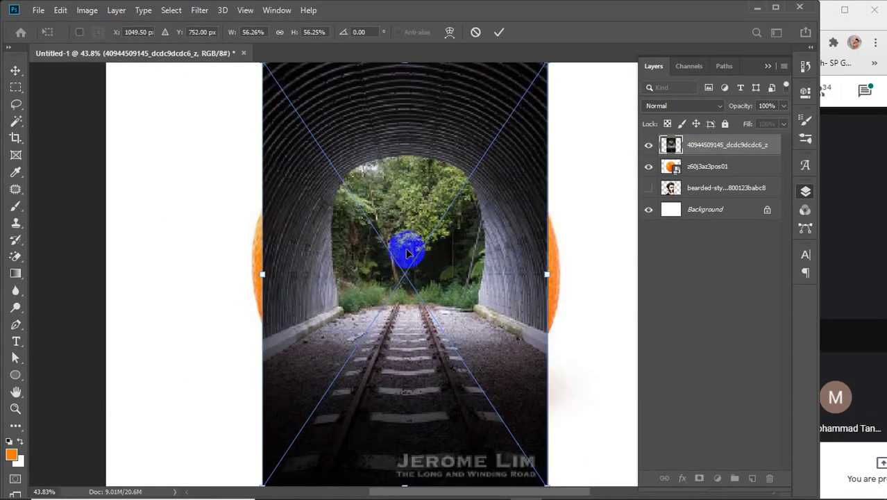
{"action": "scroll", "coordinate": [410, 254], "scroll_direction": "down", "scroll_amount": 1}
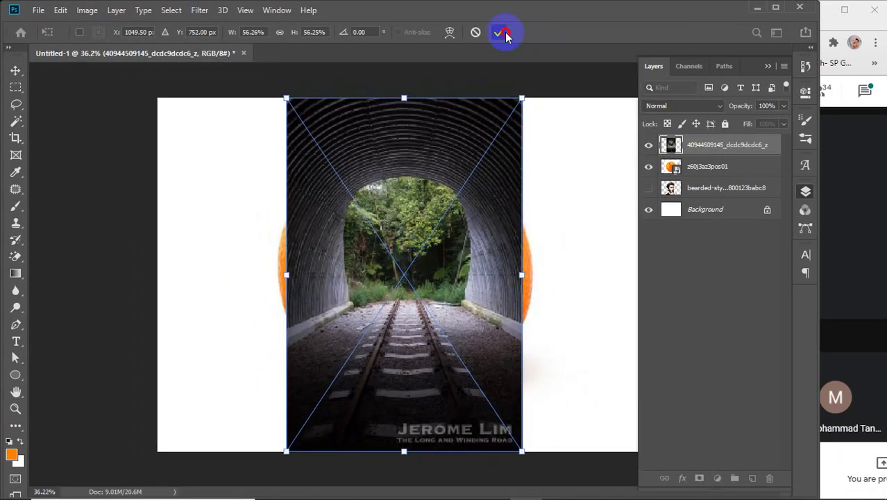
{"action": "left_click", "coordinate": [499, 32]}
{"action": "right_click", "coordinate": [725, 151]}
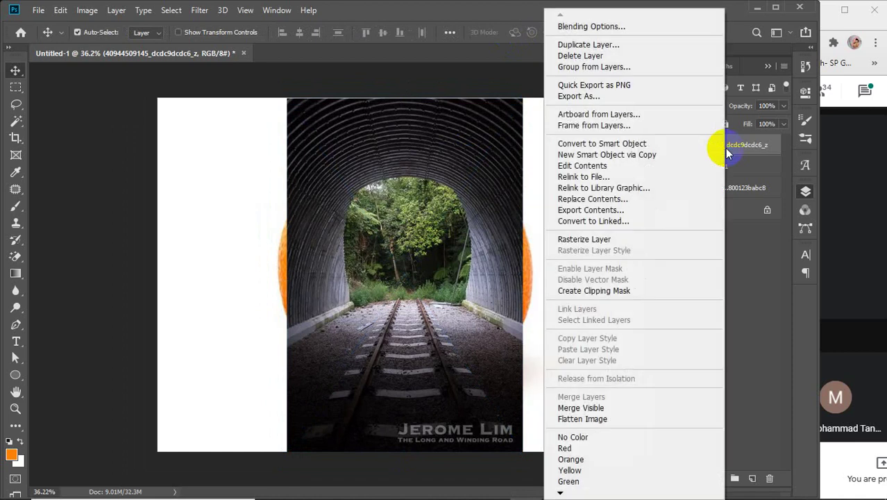
{"action": "left_click", "coordinate": [596, 236]}
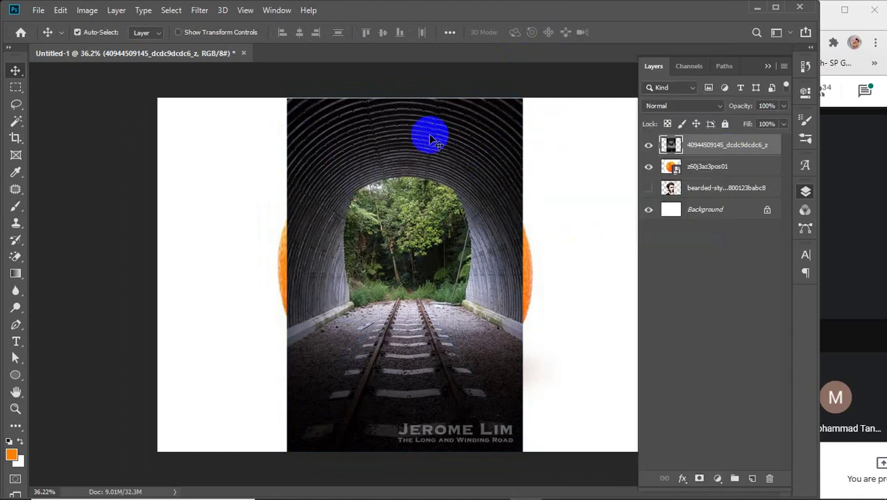
Activate the Pen tool and set it to Path mode for the rasterized tunnel photo layer
{"action": "left_click", "coordinate": [16, 325]}
{"action": "left_click", "coordinate": [101, 32]}
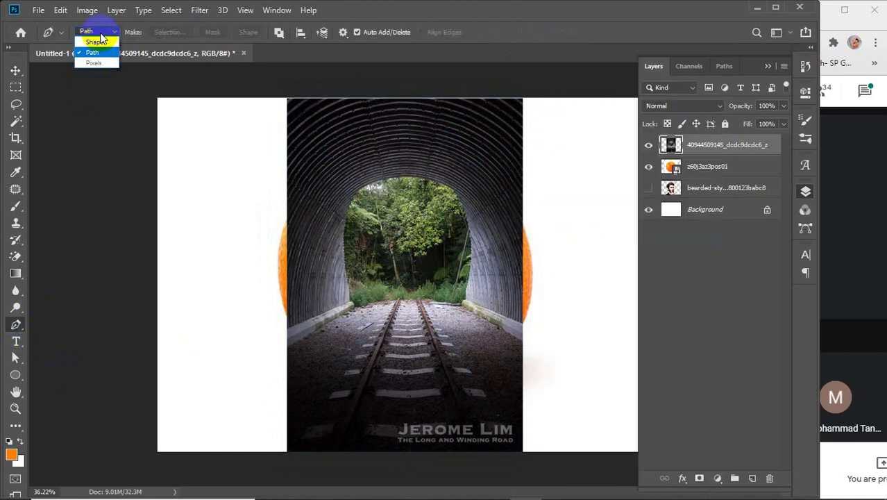
{"action": "left_click", "coordinate": [94, 50]}
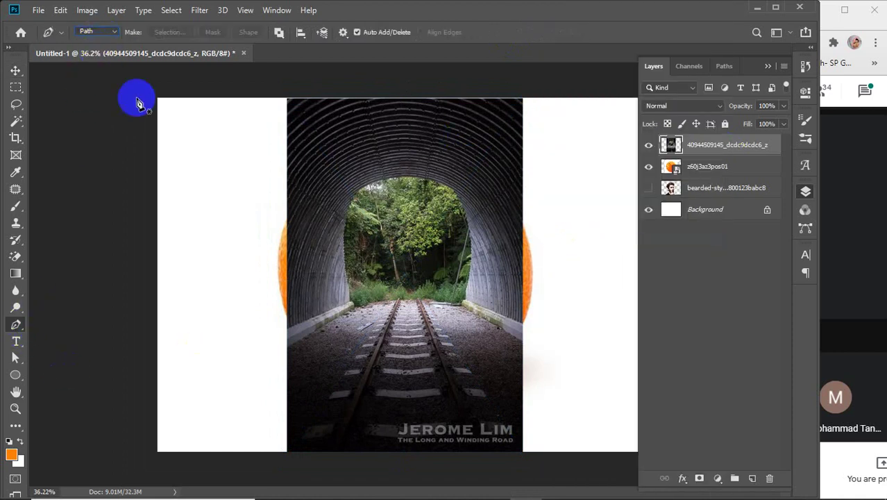
Start tracing the tunnel with a path along its floor, from the base of the left wall across the tracks to the right wall
{"action": "left_click", "coordinate": [324, 320]}
{"action": "left_click", "coordinate": [455, 322]}
{"action": "left_click", "coordinate": [496, 320]}
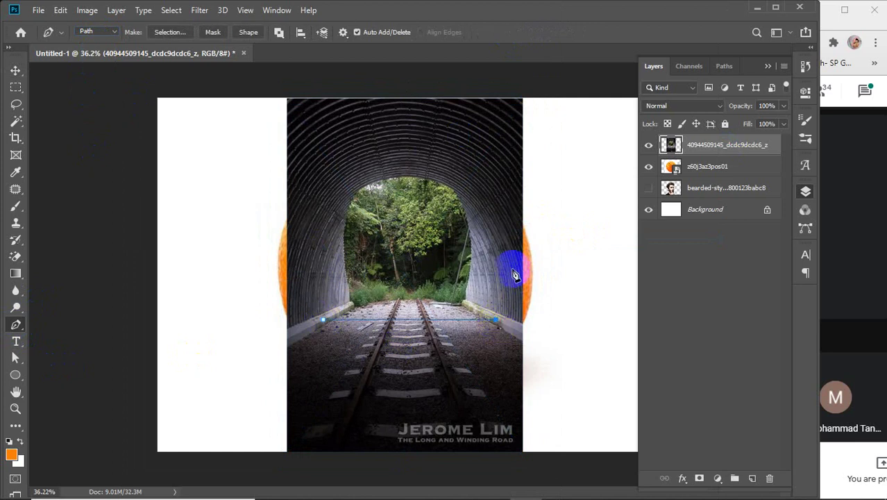
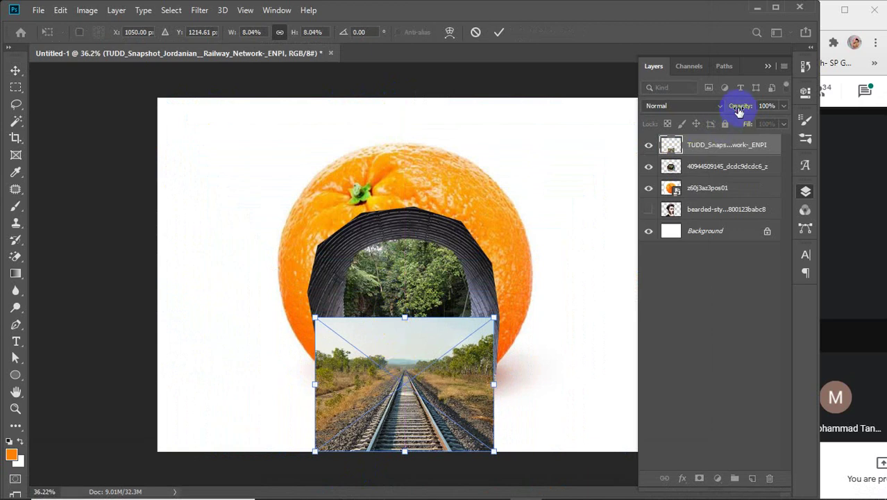
Lower the placed railway photo's opacity to 67% and shift it slightly upward, keeping its tracks centred below the tunnel opening
{"action": "left_click_drag", "start_coordinate": [740, 112], "coordinate": [718, 120]}
{"action": "left_click_drag", "start_coordinate": [399, 432], "coordinate": [401, 424]}
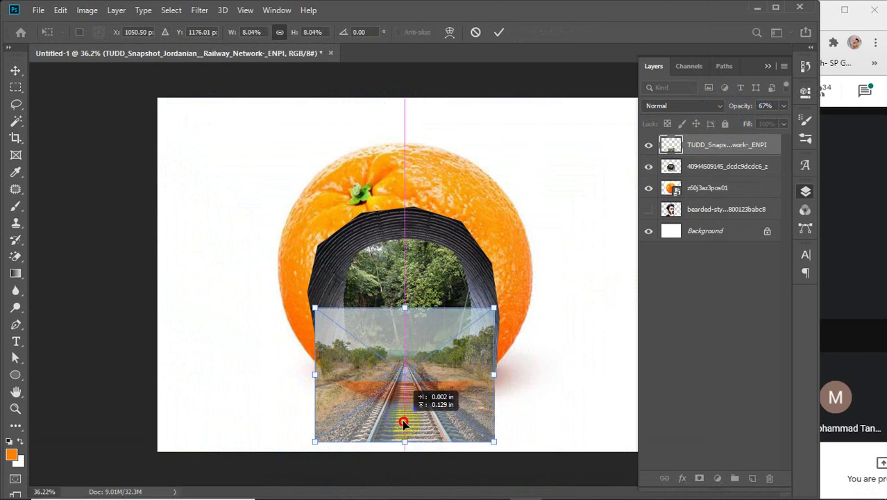
{"action": "left_click_drag", "start_coordinate": [405, 421], "coordinate": [402, 423]}
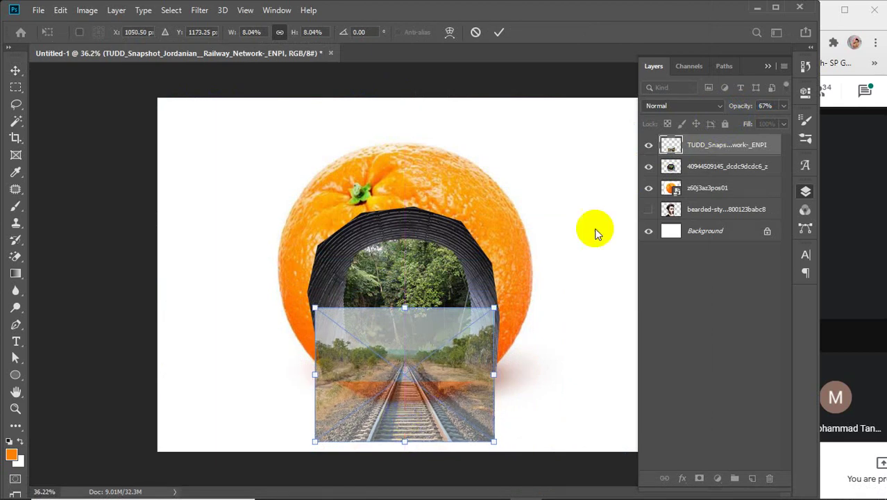
Restore the railway photo's opacity to 100%, commit its placement and hide its layer
{"action": "left_click_drag", "start_coordinate": [758, 108], "coordinate": [788, 109]}
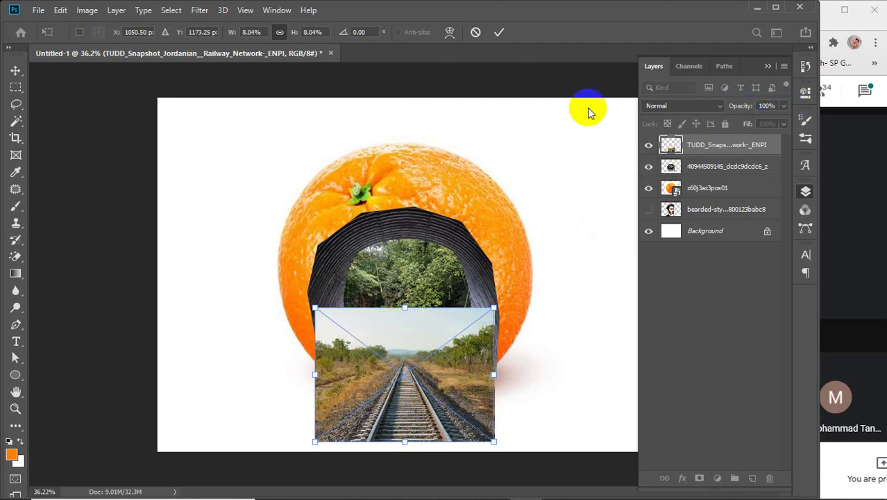
{"action": "left_click", "coordinate": [497, 31]}
{"action": "left_click", "coordinate": [646, 146]}
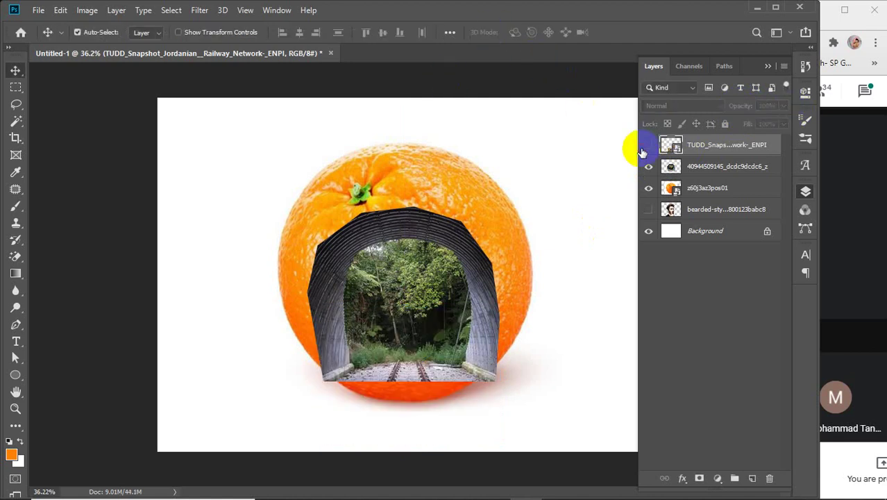
{"action": "left_click", "coordinate": [719, 174]}
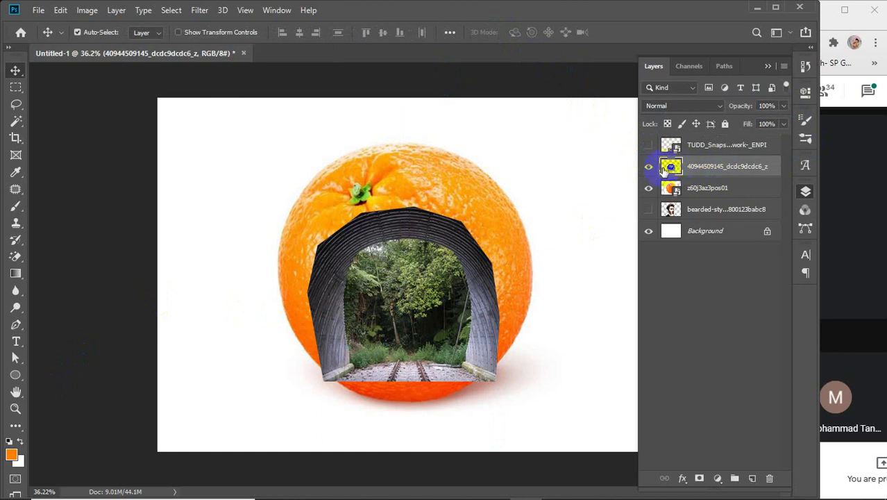
{"action": "left_click", "coordinate": [649, 167]}
{"action": "left_click", "coordinate": [649, 167]}
{"action": "left_click", "coordinate": [649, 167]}
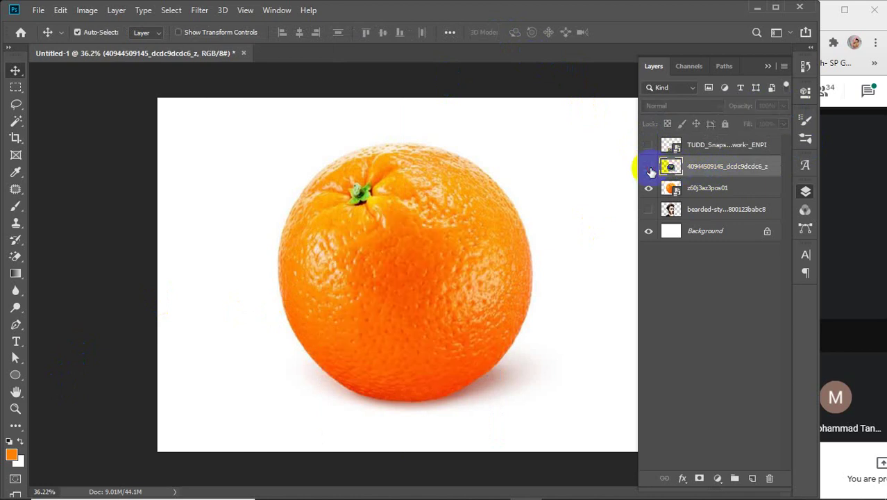
{"action": "left_click", "coordinate": [649, 168]}
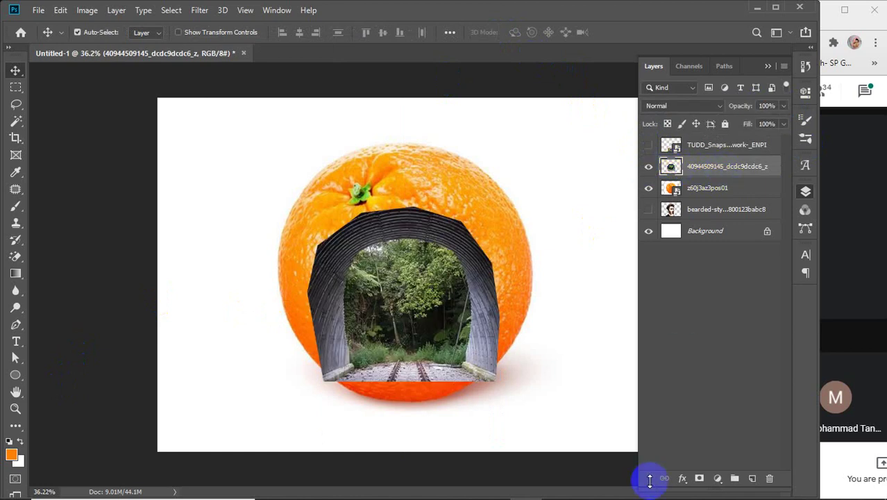
Add a layer mask to the tunnel layer and activate the Brush tool
{"action": "left_click", "coordinate": [700, 479]}
{"action": "left_click", "coordinate": [16, 240]}
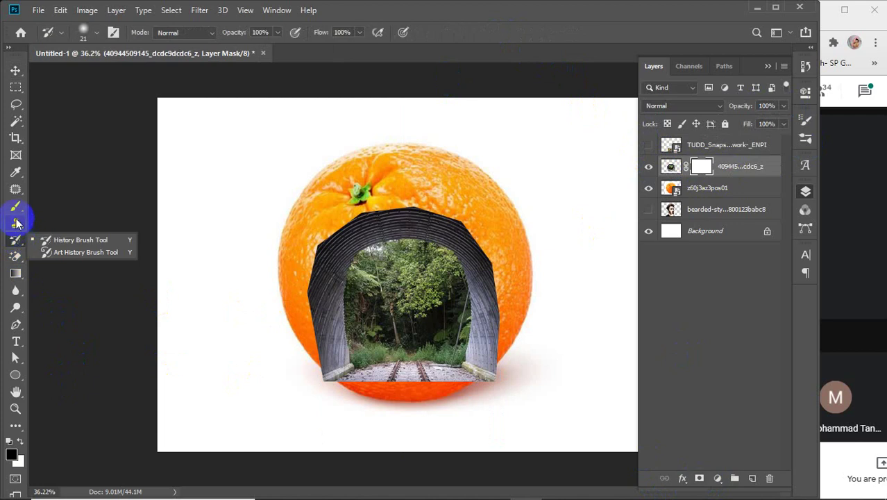
{"action": "left_click", "coordinate": [16, 207]}
{"action": "left_click", "coordinate": [79, 204]}
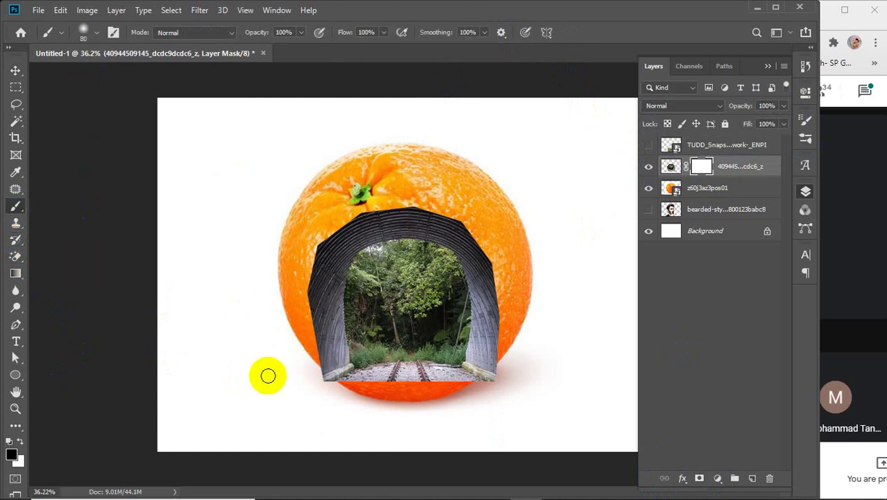
Try masking the outer part of the left tunnel wall with the size 80 brush and undo the stroke
{"action": "scroll", "coordinate": [329, 390], "scroll_direction": "up", "scroll_amount": 5}
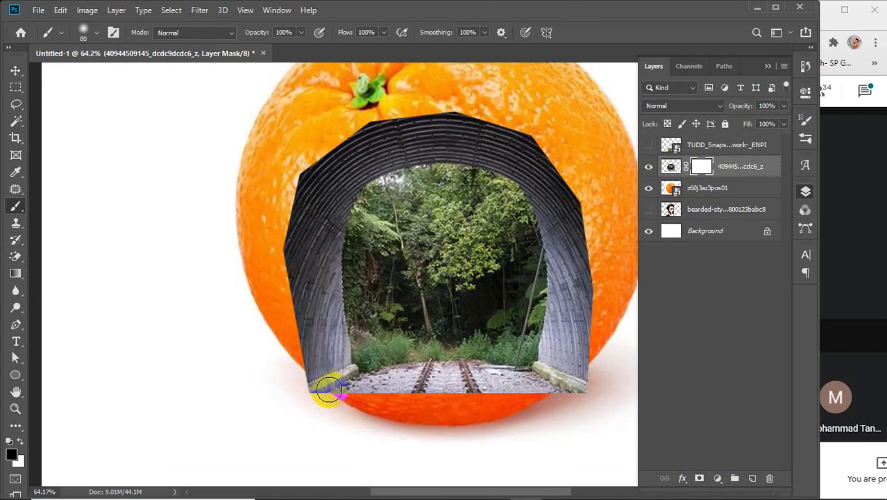
{"action": "left_click_drag", "start_coordinate": [351, 321], "coordinate": [346, 373]}
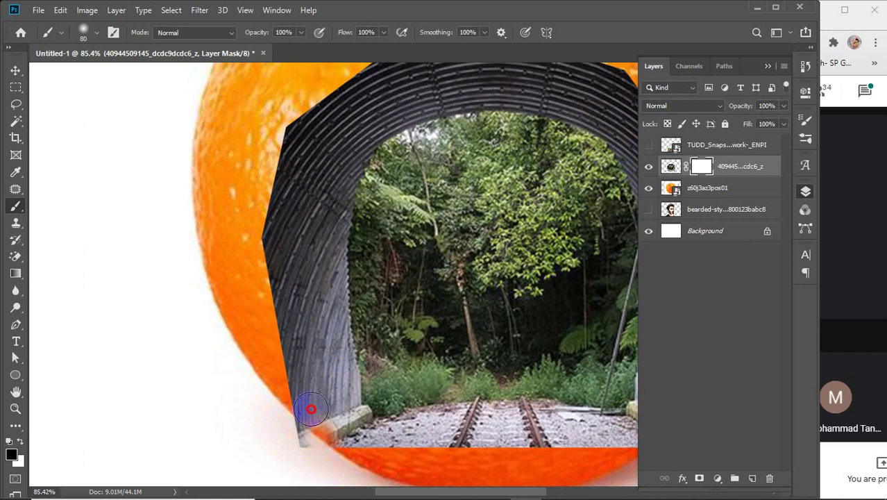
{"action": "mouse_move", "coordinate": [311, 410]}
{"action": "left_mouse_down"}
{"action": "mouse_move", "coordinate": [285, 280]}
{"action": "mouse_move", "coordinate": [285, 189]}
{"action": "left_mouse_up"}
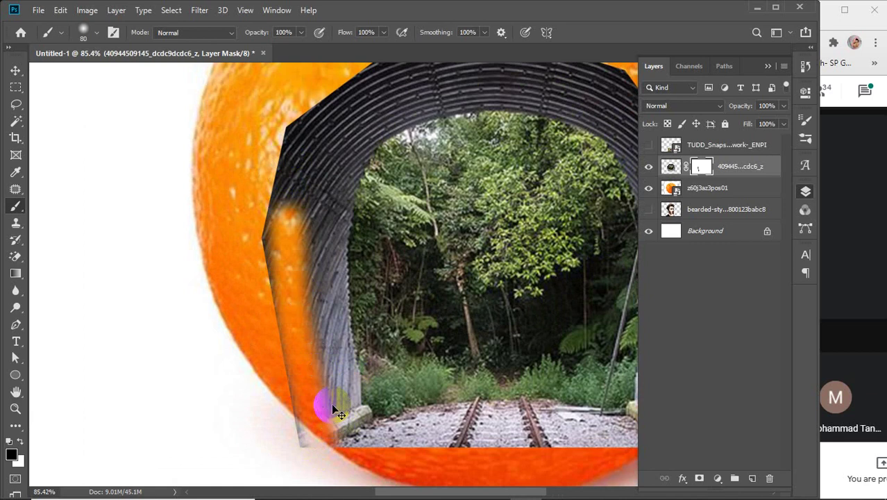
{"action": "key", "text": "ctrl+z"}
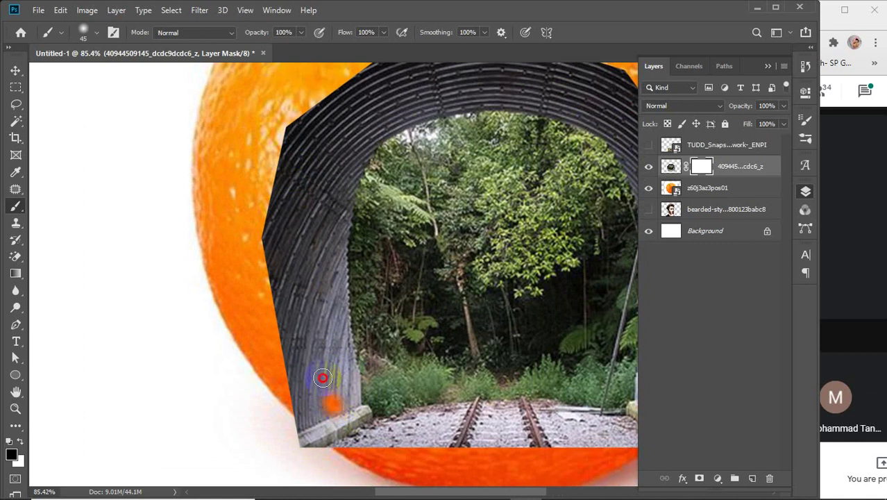
Mask out a strip with a size 45 brush from the base of the left tunnel wall up and over the arch
{"action": "mouse_move", "coordinate": [323, 377]}
{"action": "left_mouse_down"}
{"action": "mouse_move", "coordinate": [297, 228]}
{"action": "mouse_move", "coordinate": [310, 125]}
{"action": "mouse_move", "coordinate": [334, 206]}
{"action": "mouse_move", "coordinate": [325, 247]}
{"action": "mouse_move", "coordinate": [286, 357]}
{"action": "mouse_move", "coordinate": [257, 364]}
{"action": "mouse_move", "coordinate": [286, 268]}
{"action": "left_mouse_up"}
{"action": "left_click_drag", "start_coordinate": [314, 239], "coordinate": [371, 221]}
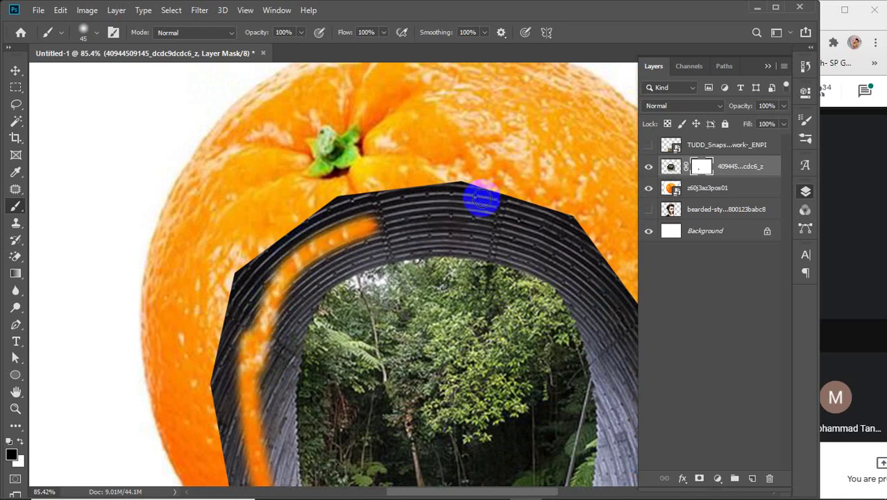
{"action": "mouse_move", "coordinate": [278, 287]}
{"action": "left_mouse_down"}
{"action": "mouse_move", "coordinate": [328, 249]}
{"action": "mouse_move", "coordinate": [382, 228]}
{"action": "mouse_move", "coordinate": [485, 212]}
{"action": "mouse_move", "coordinate": [521, 221]}
{"action": "left_mouse_up"}
{"action": "left_click_drag", "start_coordinate": [460, 254], "coordinate": [418, 250]}
{"action": "left_click", "coordinate": [430, 215]}
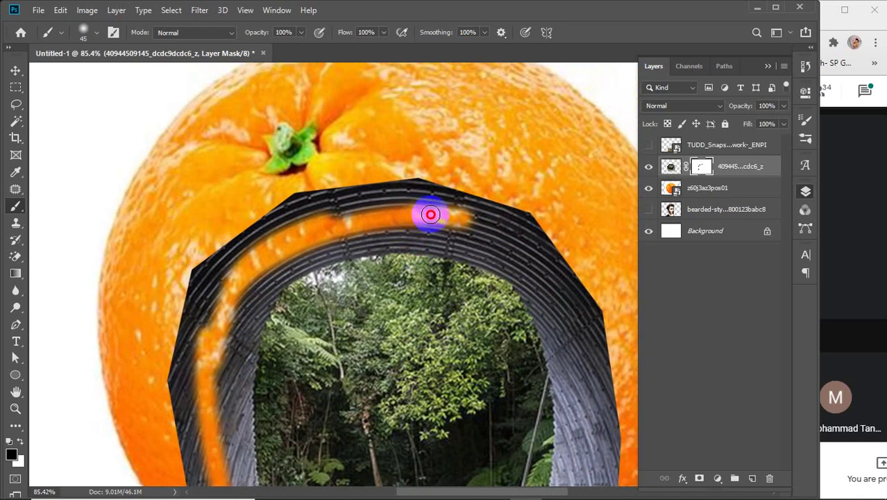
{"action": "mouse_move", "coordinate": [455, 218]}
{"action": "left_mouse_down"}
{"action": "mouse_move", "coordinate": [523, 242]}
{"action": "mouse_move", "coordinate": [576, 318]}
{"action": "left_mouse_up"}
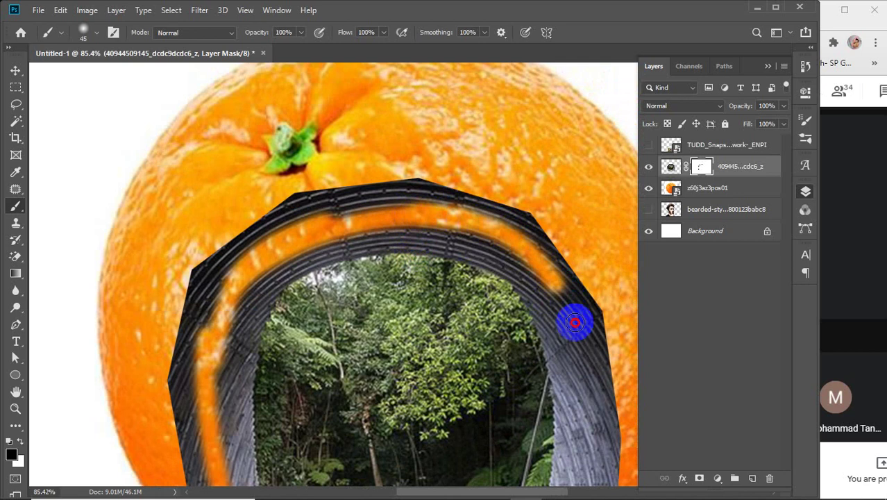
Continue the masked strip from the upper right of the arch down the right tunnel wall to its base
{"action": "left_click_drag", "start_coordinate": [525, 408], "coordinate": [430, 113]}
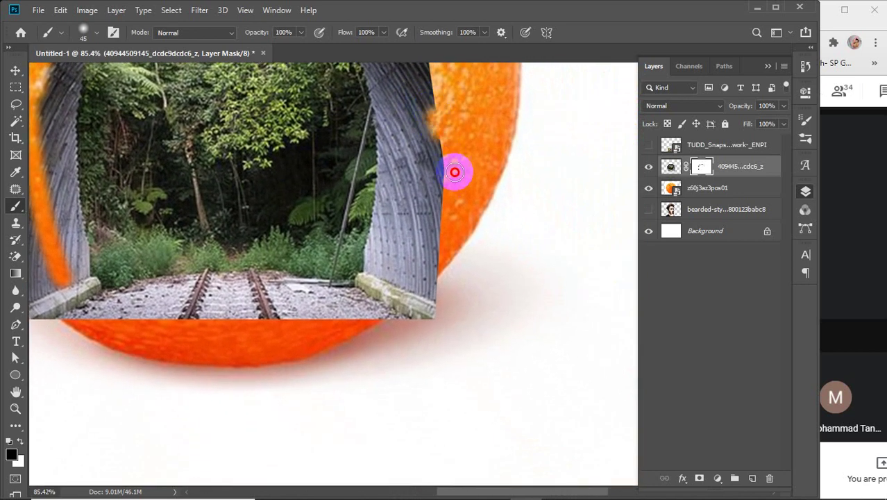
{"action": "left_click_drag", "start_coordinate": [455, 155], "coordinate": [503, 264]}
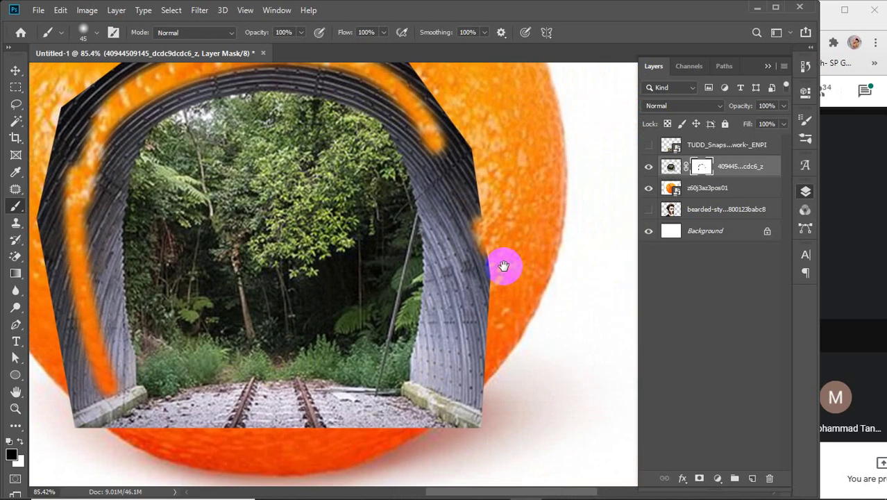
{"action": "left_click_drag", "start_coordinate": [435, 138], "coordinate": [435, 139]}
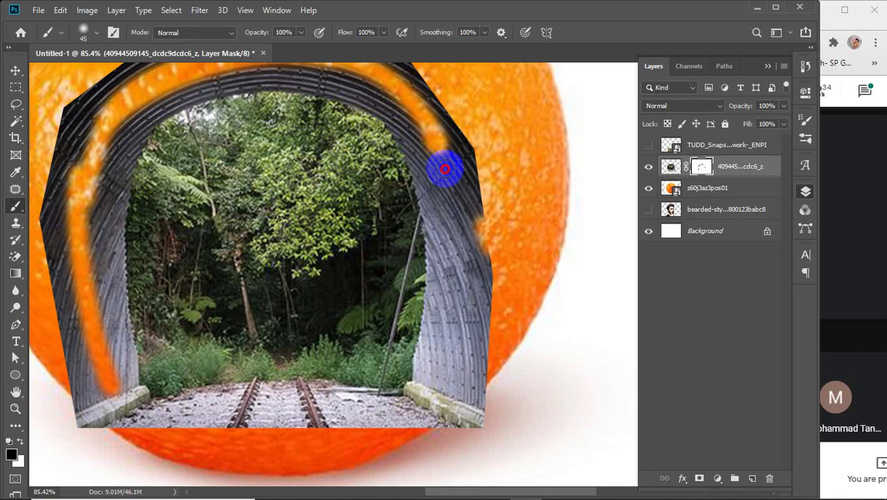
{"action": "left_click_drag", "start_coordinate": [458, 258], "coordinate": [459, 329]}
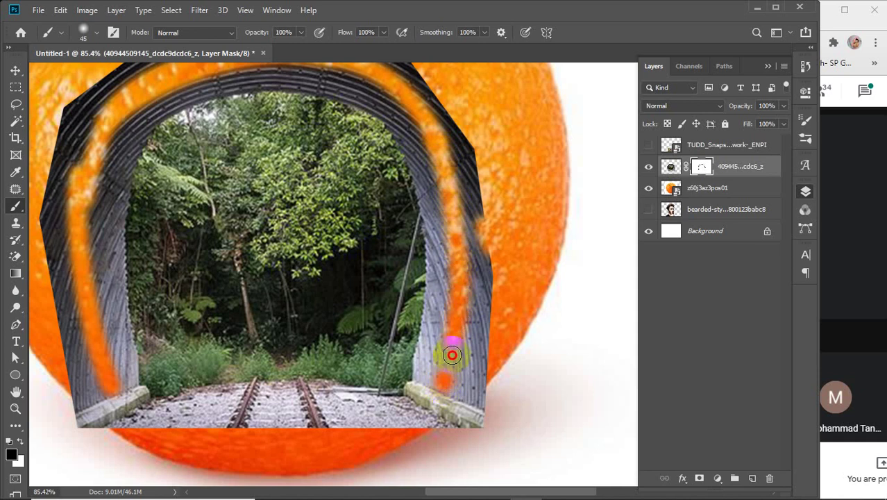
{"action": "left_click_drag", "start_coordinate": [462, 323], "coordinate": [464, 306]}
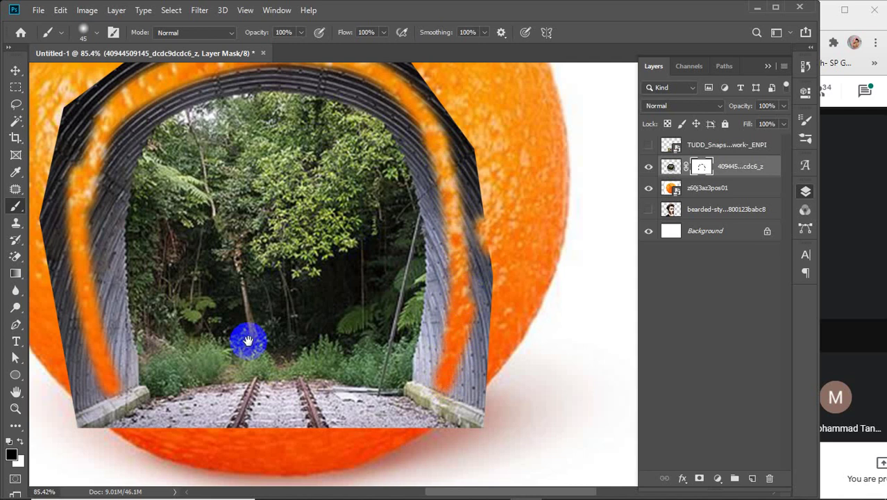
Widen and even out the masked strip along the left side of the arch and down the left wall
{"action": "left_click_drag", "start_coordinate": [243, 341], "coordinate": [332, 342]}
{"action": "left_click_drag", "start_coordinate": [201, 115], "coordinate": [240, 89]}
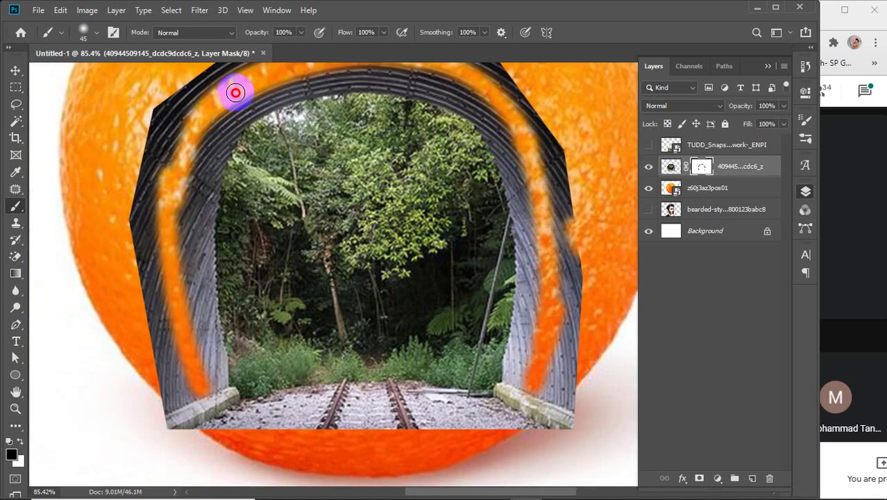
{"action": "mouse_move", "coordinate": [195, 141]}
{"action": "left_mouse_down"}
{"action": "mouse_move", "coordinate": [172, 231]}
{"action": "mouse_move", "coordinate": [169, 347]}
{"action": "mouse_move", "coordinate": [197, 344]}
{"action": "left_mouse_up"}
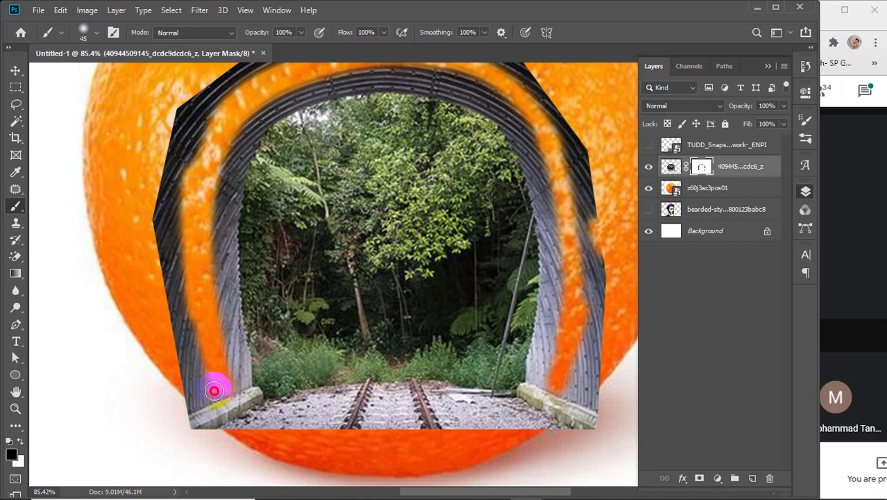
Mask out the foot of the left tunnel wall along the stone curb, refining it with size 10 and 20 brushes
{"action": "mouse_move", "coordinate": [214, 391]}
{"action": "left_mouse_down"}
{"action": "mouse_move", "coordinate": [203, 400]}
{"action": "mouse_move", "coordinate": [274, 373]}
{"action": "mouse_move", "coordinate": [297, 376]}
{"action": "left_mouse_up"}
{"action": "scroll", "coordinate": [176, 403], "scroll_direction": "up", "scroll_amount": 10}
{"action": "key", "text": "["}
{"action": "key", "text": "["}
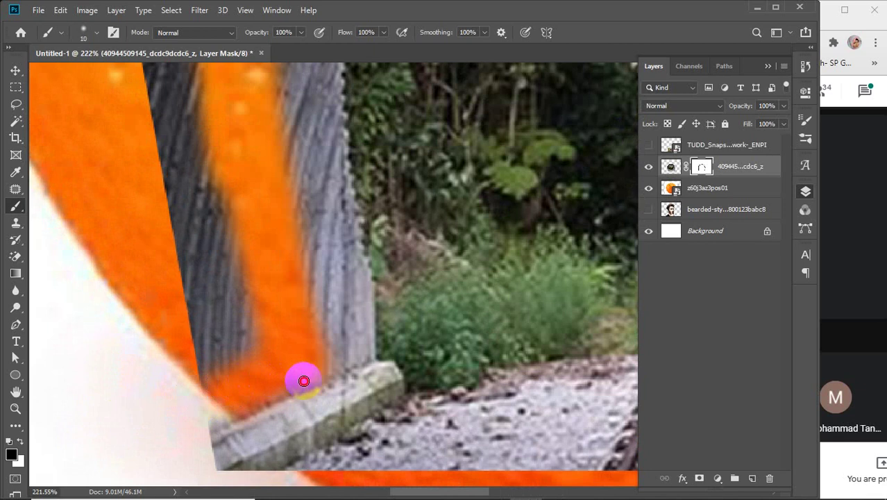
{"action": "left_click_drag", "start_coordinate": [240, 410], "coordinate": [234, 413]}
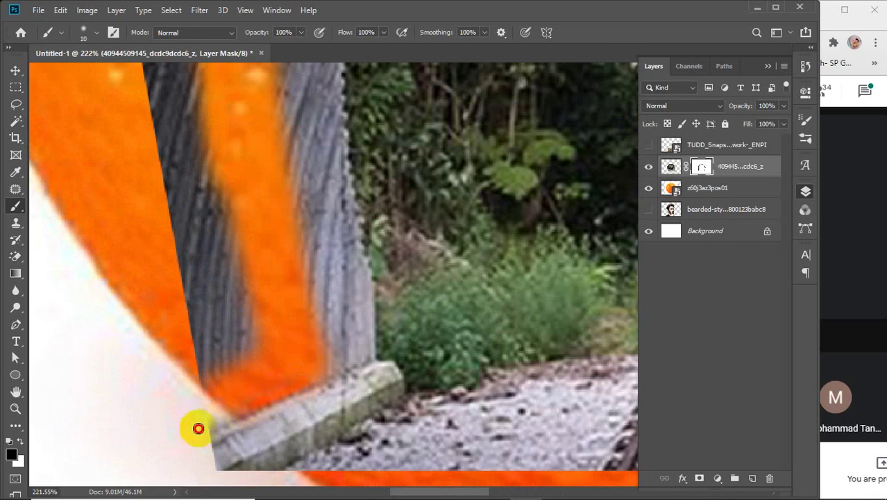
{"action": "mouse_move", "coordinate": [228, 383]}
{"action": "left_mouse_down"}
{"action": "mouse_move", "coordinate": [313, 372]}
{"action": "mouse_move", "coordinate": [266, 372]}
{"action": "mouse_move", "coordinate": [290, 368]}
{"action": "mouse_move", "coordinate": [226, 394]}
{"action": "mouse_move", "coordinate": [267, 346]}
{"action": "mouse_move", "coordinate": [273, 367]}
{"action": "mouse_move", "coordinate": [291, 368]}
{"action": "mouse_move", "coordinate": [281, 341]}
{"action": "mouse_move", "coordinate": [222, 366]}
{"action": "mouse_move", "coordinate": [216, 390]}
{"action": "mouse_move", "coordinate": [242, 368]}
{"action": "left_mouse_up"}
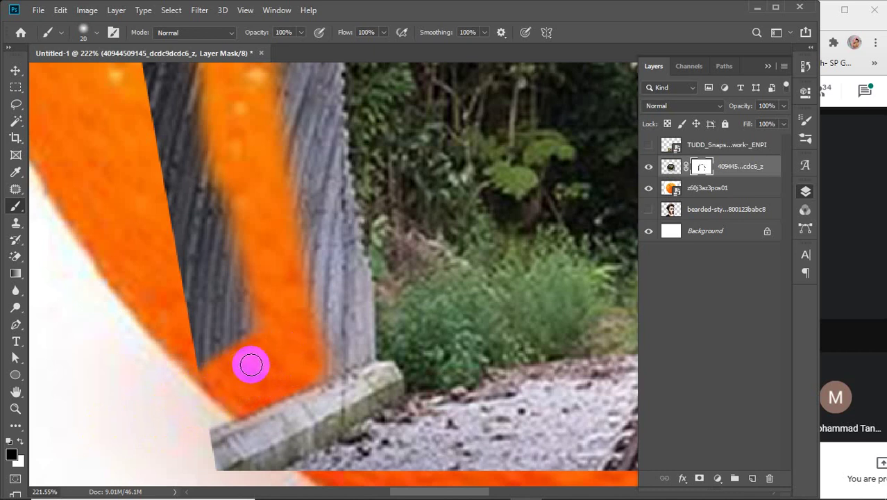
Mask out the foot of the right tunnel wall along the top of the stone curb with the size 20 brush
{"action": "scroll", "coordinate": [251, 366], "scroll_direction": "down", "scroll_amount": 8}
{"action": "scroll", "coordinate": [526, 363], "scroll_direction": "up", "scroll_amount": 3}
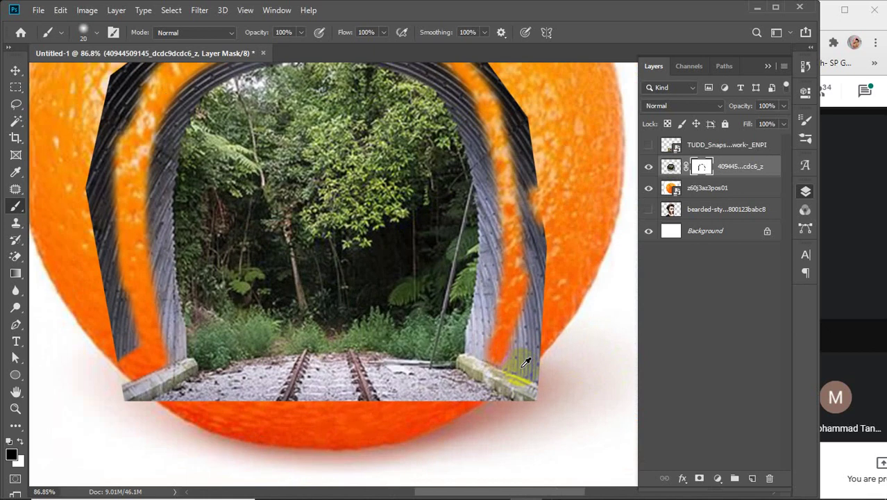
{"action": "scroll", "coordinate": [525, 362], "scroll_direction": "up", "scroll_amount": 4}
{"action": "left_click_drag", "start_coordinate": [448, 345], "coordinate": [450, 345]}
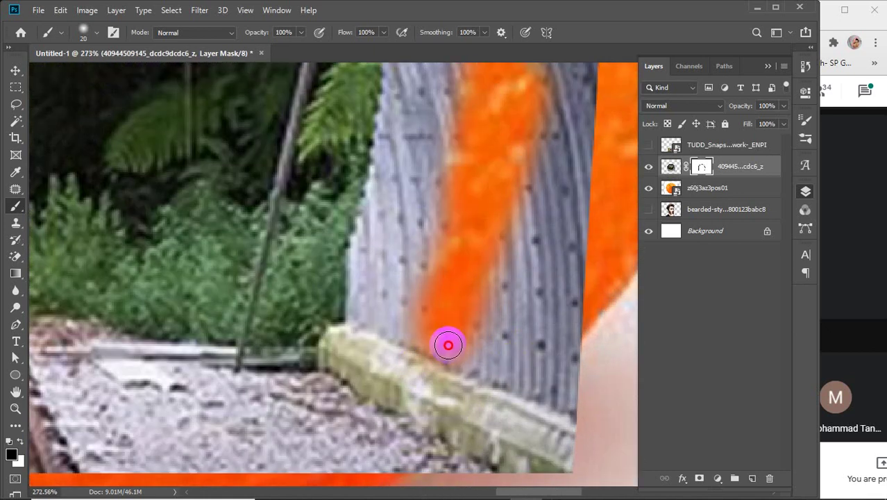
{"action": "left_click_drag", "start_coordinate": [506, 373], "coordinate": [664, 446]}
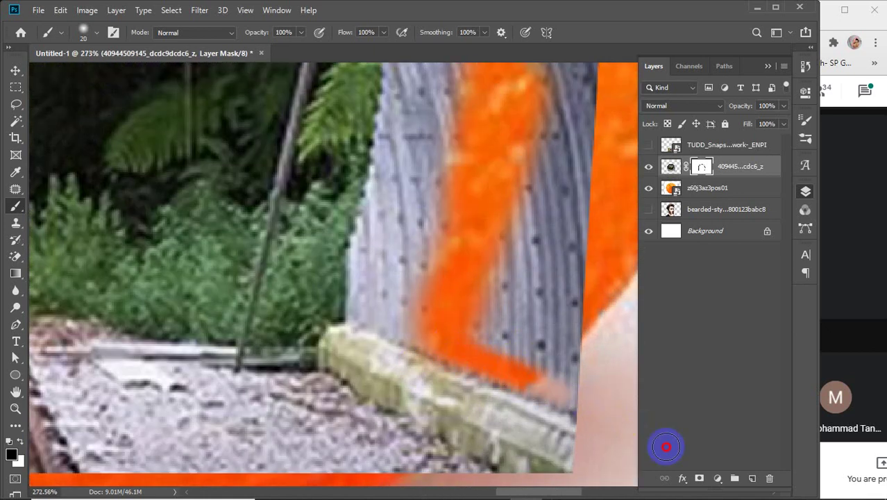
{"action": "left_click_drag", "start_coordinate": [437, 348], "coordinate": [540, 382]}
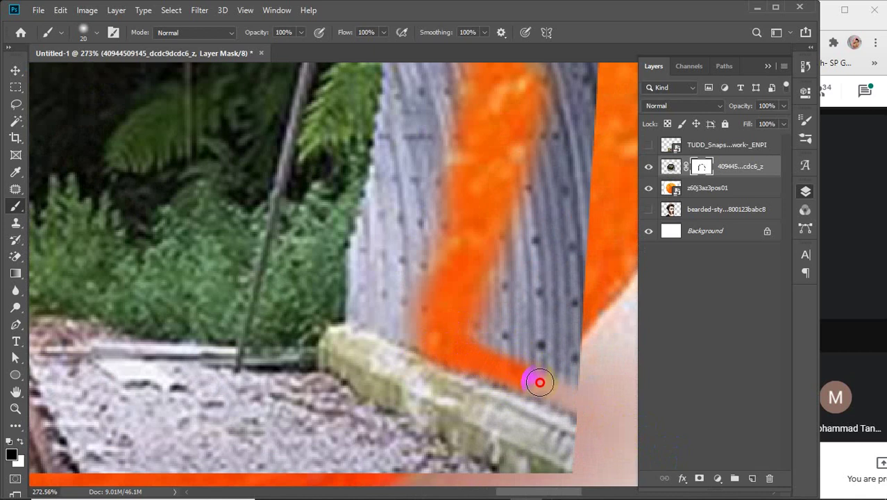
{"action": "mouse_move", "coordinate": [626, 414]}
{"action": "left_mouse_down"}
{"action": "mouse_move", "coordinate": [487, 360]}
{"action": "mouse_move", "coordinate": [591, 414]}
{"action": "mouse_move", "coordinate": [645, 428]}
{"action": "mouse_move", "coordinate": [439, 335]}
{"action": "mouse_move", "coordinate": [581, 401]}
{"action": "left_mouse_up"}
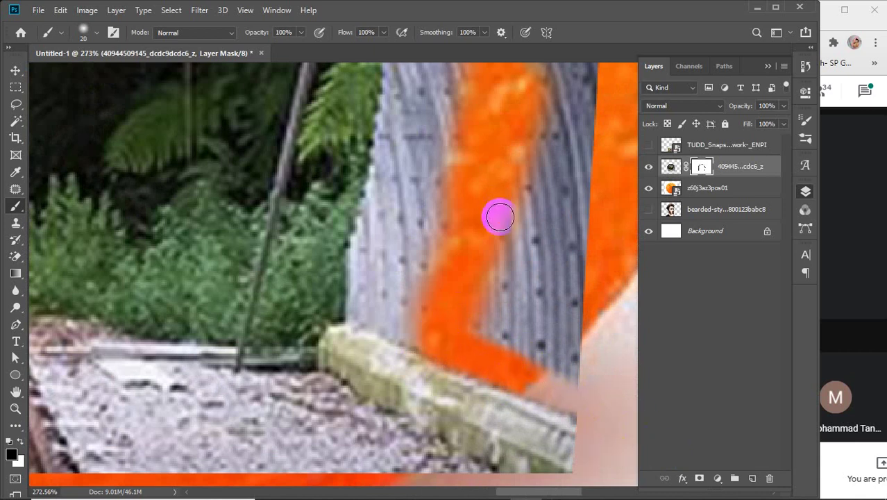
Touch up the masked strip along the right tunnel wall and bring the whole arch into view
{"action": "scroll", "coordinate": [493, 242], "scroll_direction": "down", "scroll_amount": 2}
{"action": "mouse_move", "coordinate": [483, 102]}
{"action": "left_mouse_down"}
{"action": "mouse_move", "coordinate": [480, 180]}
{"action": "mouse_move", "coordinate": [456, 297]}
{"action": "left_mouse_up"}
{"action": "mouse_move", "coordinate": [470, 212]}
{"action": "left_mouse_down"}
{"action": "mouse_move", "coordinate": [478, 156]}
{"action": "mouse_move", "coordinate": [436, 306]}
{"action": "mouse_move", "coordinate": [478, 200]}
{"action": "mouse_move", "coordinate": [493, 198]}
{"action": "left_mouse_up"}
{"action": "scroll", "coordinate": [497, 198], "scroll_direction": "down", "scroll_amount": 2}
{"action": "scroll", "coordinate": [493, 198], "scroll_direction": "down", "scroll_amount": 7}
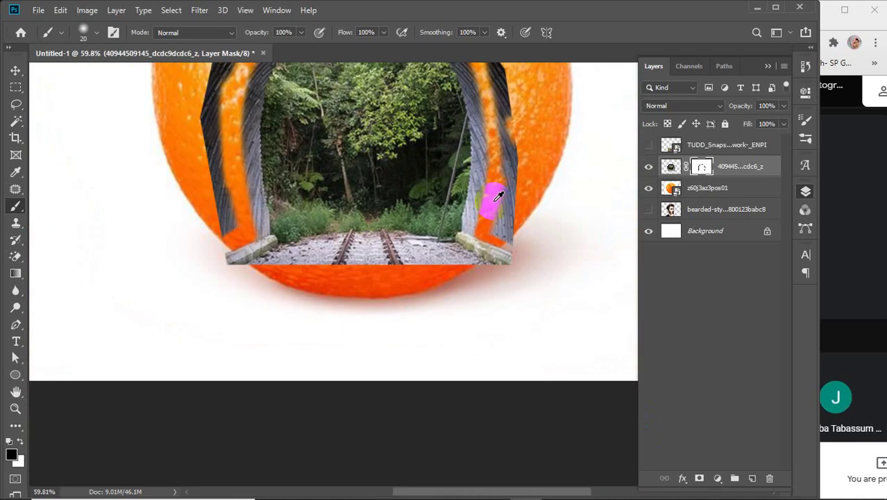
{"action": "left_click_drag", "start_coordinate": [376, 182], "coordinate": [423, 338]}
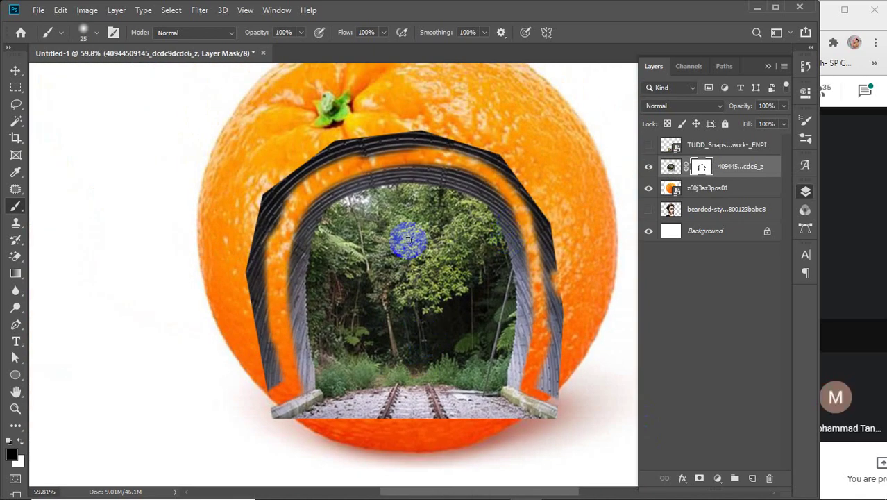
Mask out the remaining outer tunnel wall around the whole arch with a 90 px brush at 100% hardness
{"action": "key", "text": "]"}
{"action": "key", "text": "]"}
{"action": "key", "text": "]"}
{"action": "key", "text": "]"}
{"action": "key", "text": "]"}
{"action": "key", "text": "]"}
{"action": "key", "text": "]"}
{"action": "key", "text": "]"}
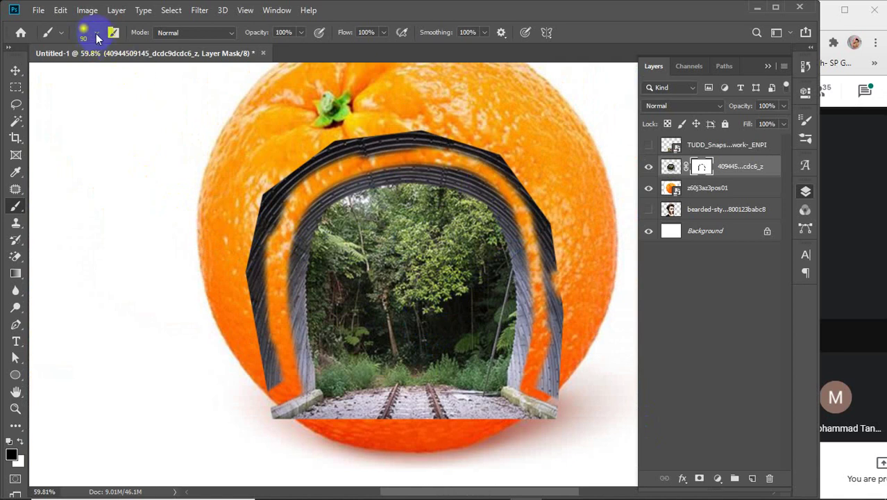
{"action": "left_click", "coordinate": [95, 33]}
{"action": "left_click_drag", "start_coordinate": [76, 109], "coordinate": [214, 109]}
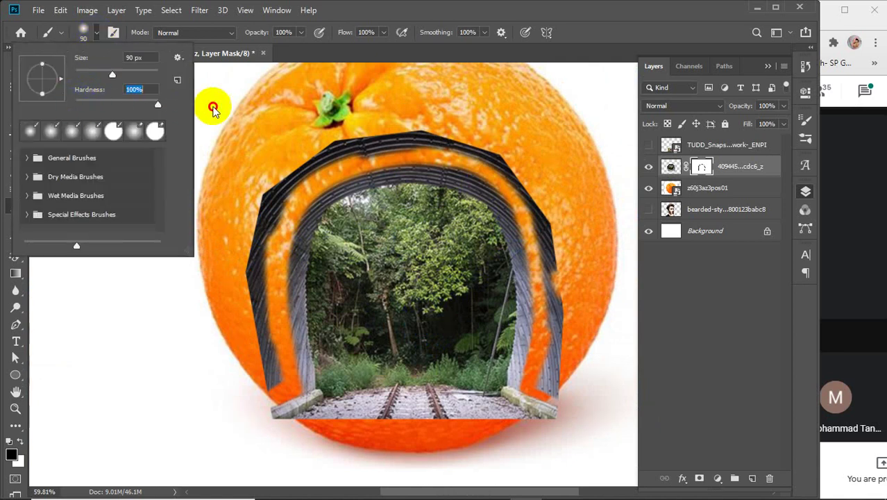
{"action": "left_click", "coordinate": [84, 32]}
{"action": "mouse_move", "coordinate": [264, 386]}
{"action": "left_mouse_down"}
{"action": "mouse_move", "coordinate": [257, 237]}
{"action": "mouse_move", "coordinate": [278, 186]}
{"action": "left_mouse_up"}
{"action": "mouse_move", "coordinate": [273, 219]}
{"action": "left_mouse_down"}
{"action": "mouse_move", "coordinate": [302, 160]}
{"action": "mouse_move", "coordinate": [352, 139]}
{"action": "mouse_move", "coordinate": [465, 137]}
{"action": "mouse_move", "coordinate": [537, 170]}
{"action": "mouse_move", "coordinate": [558, 195]}
{"action": "mouse_move", "coordinate": [591, 337]}
{"action": "mouse_move", "coordinate": [561, 243]}
{"action": "mouse_move", "coordinate": [513, 171]}
{"action": "mouse_move", "coordinate": [551, 247]}
{"action": "mouse_move", "coordinate": [569, 364]}
{"action": "mouse_move", "coordinate": [567, 313]}
{"action": "mouse_move", "coordinate": [547, 291]}
{"action": "mouse_move", "coordinate": [557, 330]}
{"action": "mouse_move", "coordinate": [559, 377]}
{"action": "mouse_move", "coordinate": [550, 382]}
{"action": "mouse_move", "coordinate": [559, 339]}
{"action": "mouse_move", "coordinate": [568, 336]}
{"action": "mouse_move", "coordinate": [569, 391]}
{"action": "left_mouse_up"}
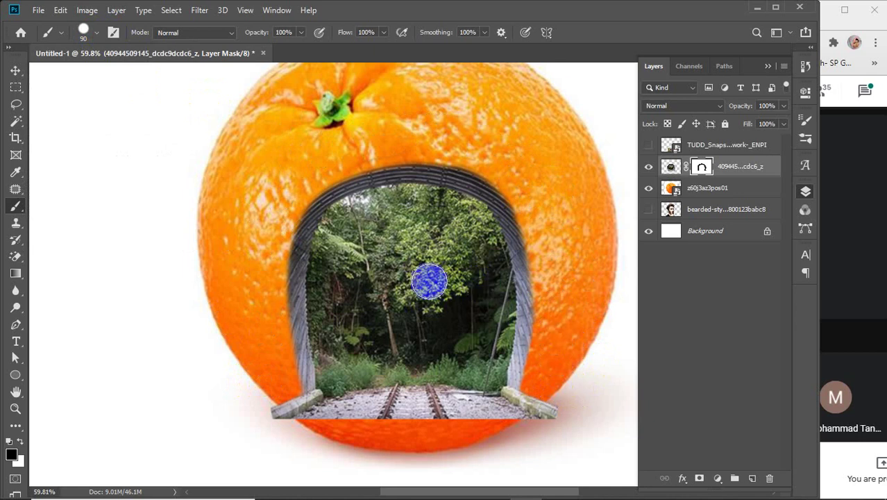
Set the brush hardness to 0% and soften the masked edge at the lower part of the left tunnel wall
{"action": "left_click", "coordinate": [92, 32]}
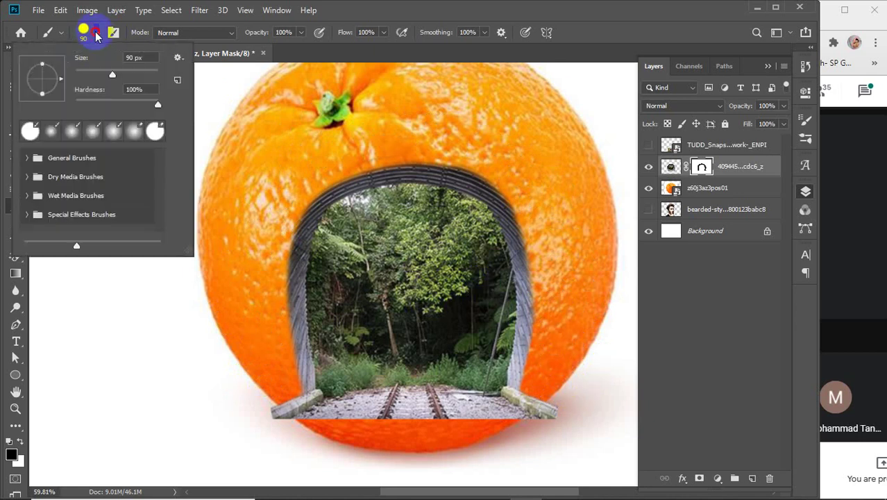
{"action": "left_click_drag", "start_coordinate": [159, 101], "coordinate": [74, 114]}
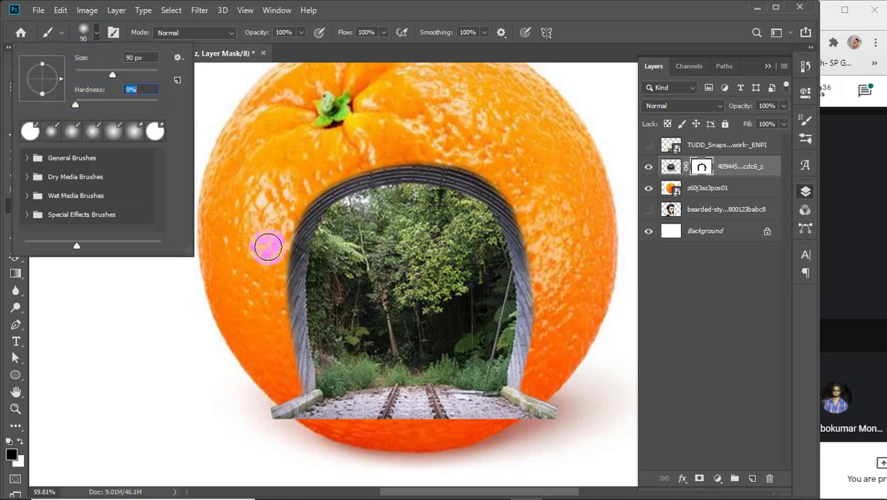
{"action": "left_click", "coordinate": [261, 268]}
{"action": "scroll", "coordinate": [262, 373], "scroll_direction": "up", "scroll_amount": 4}
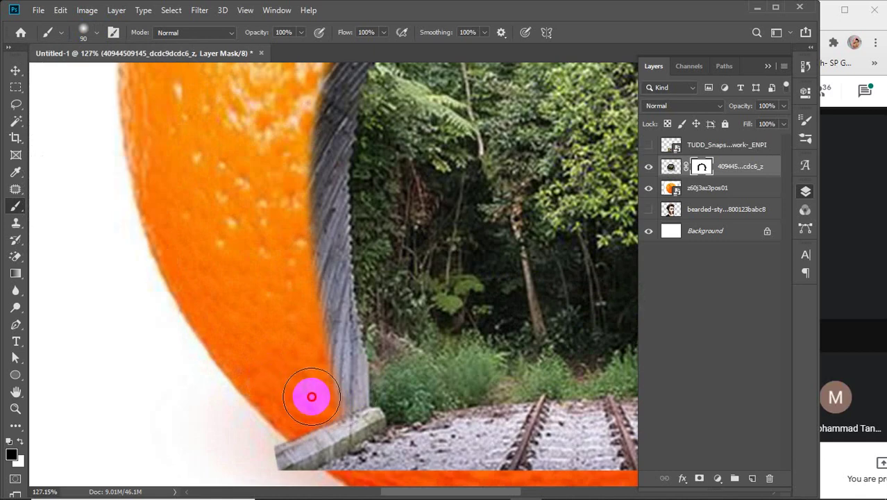
{"action": "mouse_move", "coordinate": [312, 396]}
{"action": "left_mouse_down"}
{"action": "mouse_move", "coordinate": [273, 220]}
{"action": "mouse_move", "coordinate": [257, 216]}
{"action": "left_mouse_up"}
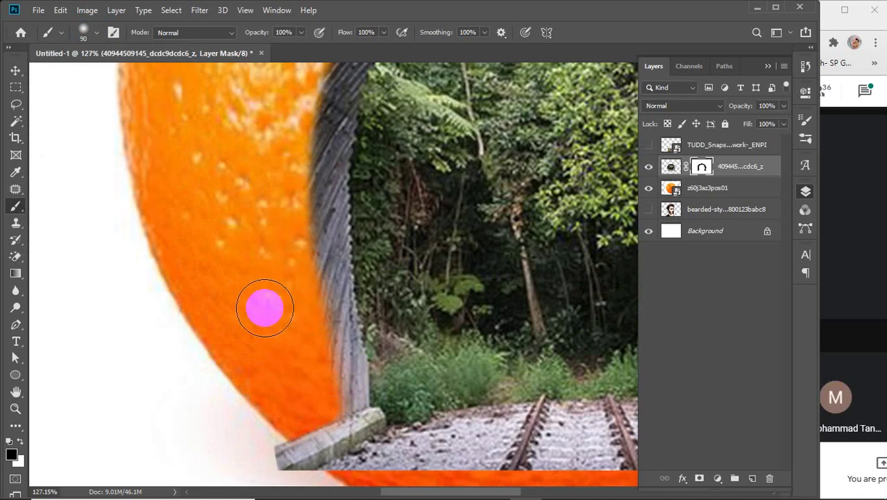
Trim and soften the left wall's outer edge up to the arch's crown, using a soft size 40 brush
{"action": "scroll", "coordinate": [265, 309], "scroll_direction": "down", "scroll_amount": 2}
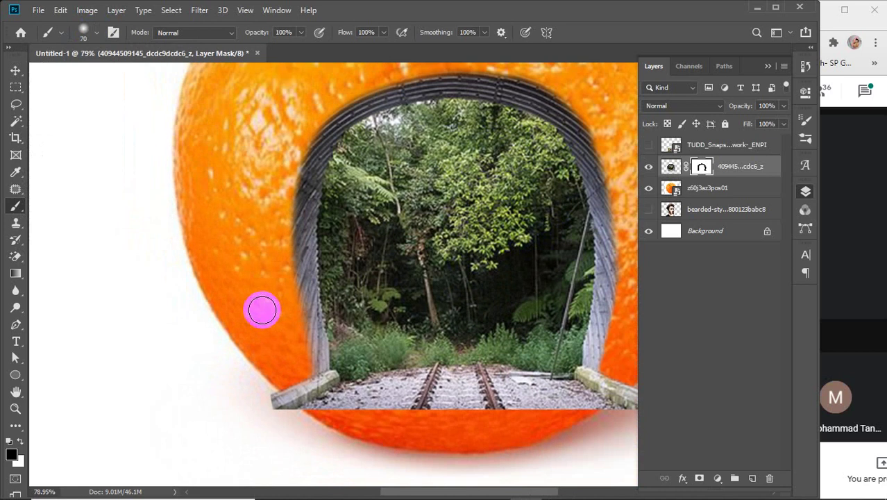
{"action": "key", "text": "bracketleft"}
{"action": "key", "text": "bracketleft"}
{"action": "key", "text": "bracketleft"}
{"action": "mouse_move", "coordinate": [277, 312]}
{"action": "left_mouse_down"}
{"action": "mouse_move", "coordinate": [299, 307]}
{"action": "mouse_move", "coordinate": [281, 232]}
{"action": "mouse_move", "coordinate": [282, 137]}
{"action": "mouse_move", "coordinate": [328, 107]}
{"action": "mouse_move", "coordinate": [297, 178]}
{"action": "mouse_move", "coordinate": [293, 315]}
{"action": "mouse_move", "coordinate": [282, 365]}
{"action": "left_mouse_up"}
{"action": "mouse_move", "coordinate": [300, 132]}
{"action": "left_mouse_down"}
{"action": "mouse_move", "coordinate": [317, 123]}
{"action": "mouse_move", "coordinate": [348, 131]}
{"action": "left_mouse_up"}
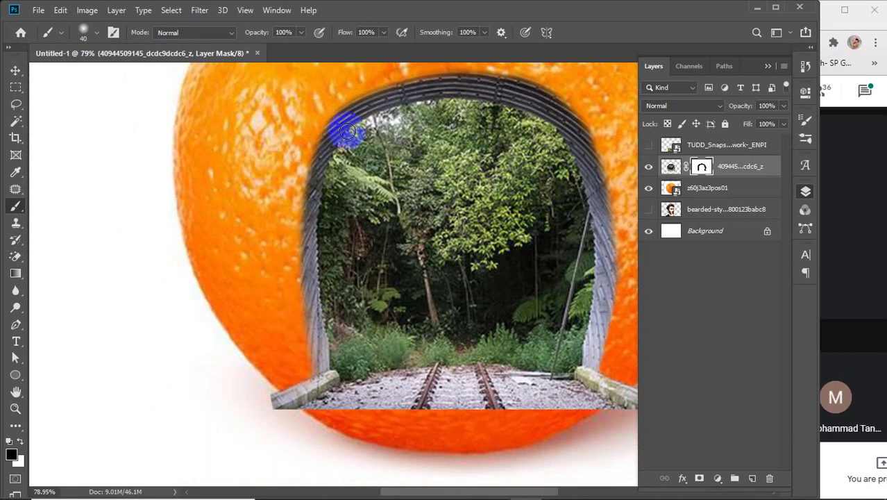
{"action": "scroll", "coordinate": [347, 131], "scroll_direction": "up", "scroll_amount": 3}
{"action": "mouse_move", "coordinate": [315, 185]}
{"action": "left_mouse_down"}
{"action": "mouse_move", "coordinate": [392, 124]}
{"action": "mouse_move", "coordinate": [453, 106]}
{"action": "mouse_move", "coordinate": [531, 102]}
{"action": "left_mouse_up"}
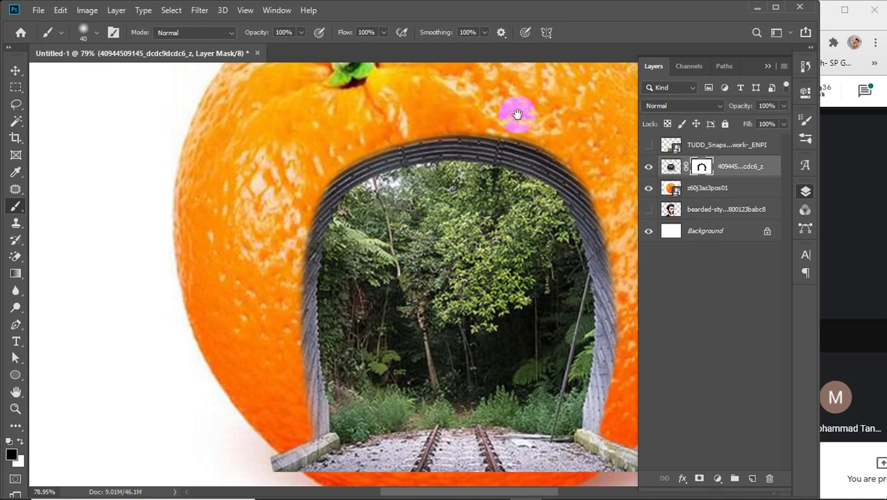
Soften the masked outer edge from the arch's crown down the right tunnel wall with the size 40 brush
{"action": "left_click_drag", "start_coordinate": [515, 113], "coordinate": [362, 130]}
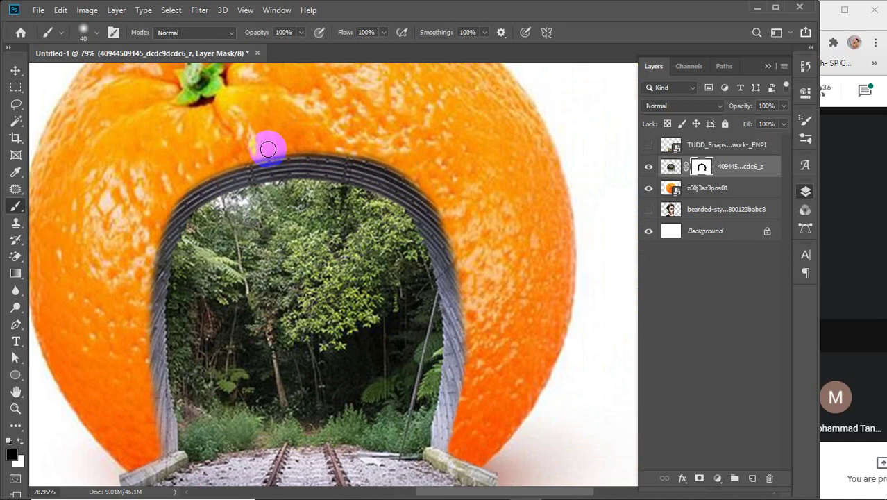
{"action": "left_click_drag", "start_coordinate": [268, 146], "coordinate": [332, 144]}
{"action": "mouse_move", "coordinate": [359, 149]}
{"action": "left_mouse_down"}
{"action": "mouse_move", "coordinate": [400, 162]}
{"action": "mouse_move", "coordinate": [429, 186]}
{"action": "mouse_move", "coordinate": [479, 284]}
{"action": "left_mouse_up"}
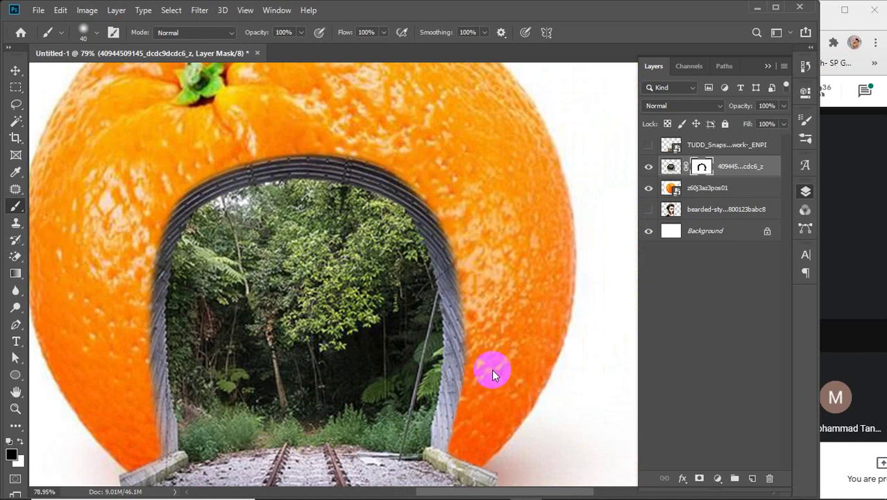
{"action": "left_click_drag", "start_coordinate": [505, 352], "coordinate": [478, 265]}
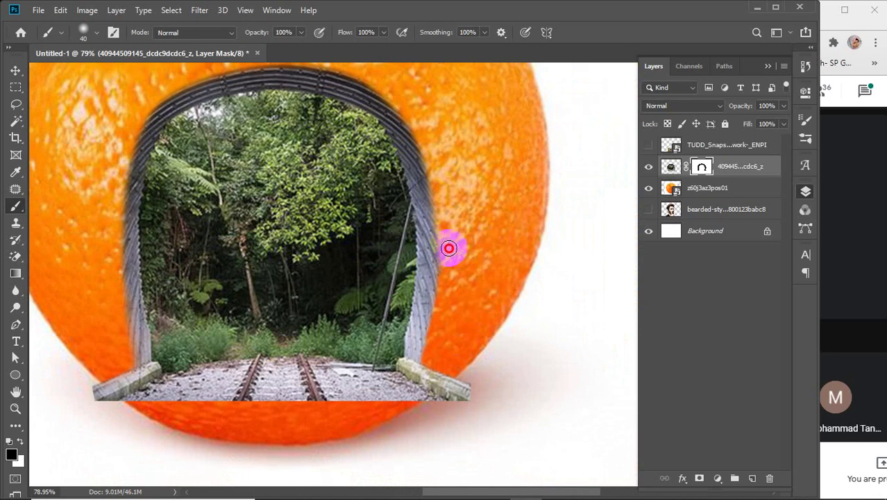
Touch up the mask along the arch's upper right curve and right wall after checking the whole composite
{"action": "scroll", "coordinate": [279, 361], "scroll_direction": "down", "scroll_amount": 1}
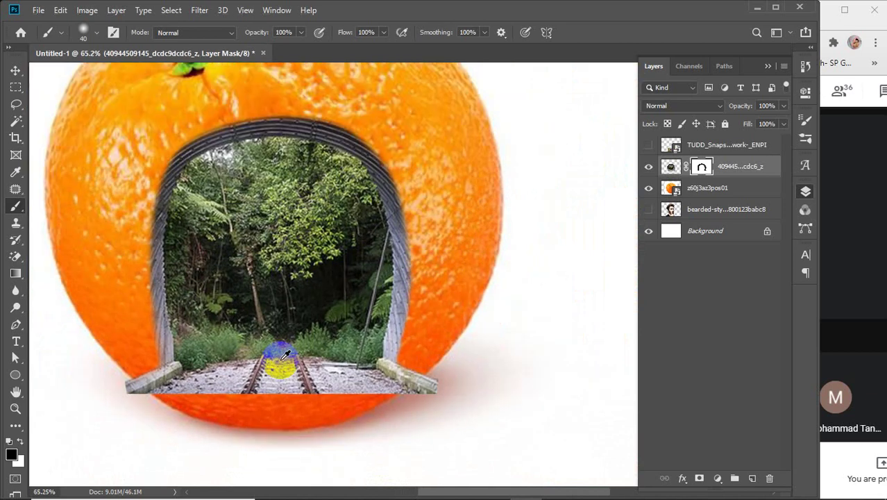
{"action": "scroll", "coordinate": [284, 355], "scroll_direction": "down", "scroll_amount": 2}
{"action": "left_click", "coordinate": [398, 343]}
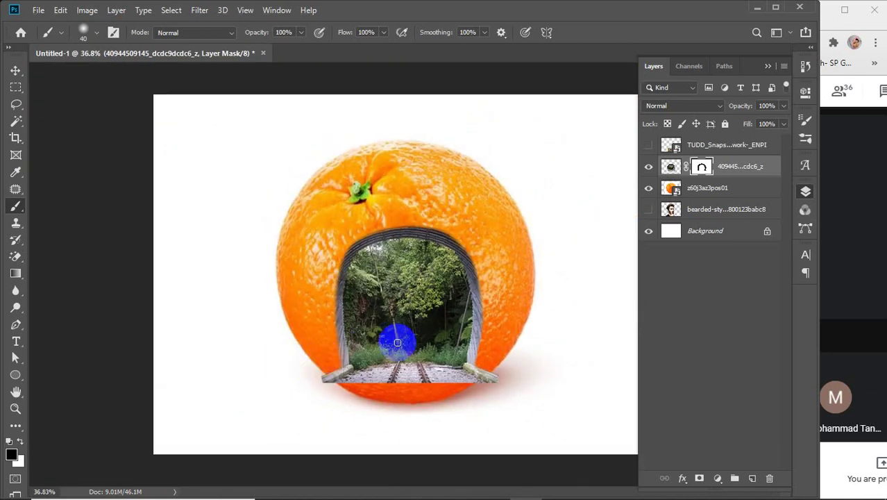
{"action": "scroll", "coordinate": [491, 283], "scroll_direction": "up", "scroll_amount": 4}
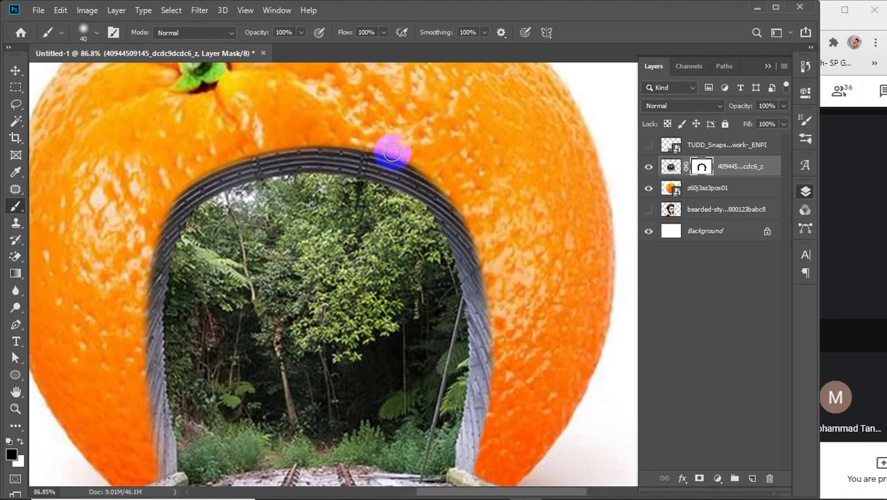
{"action": "left_click", "coordinate": [356, 140]}
{"action": "mouse_move", "coordinate": [374, 140]}
{"action": "left_mouse_down"}
{"action": "mouse_move", "coordinate": [471, 183]}
{"action": "mouse_move", "coordinate": [516, 253]}
{"action": "mouse_move", "coordinate": [473, 225]}
{"action": "mouse_move", "coordinate": [455, 188]}
{"action": "mouse_move", "coordinate": [500, 267]}
{"action": "mouse_move", "coordinate": [520, 344]}
{"action": "mouse_move", "coordinate": [529, 333]}
{"action": "mouse_move", "coordinate": [512, 270]}
{"action": "mouse_move", "coordinate": [477, 227]}
{"action": "mouse_move", "coordinate": [481, 337]}
{"action": "left_mouse_up"}
{"action": "left_click", "coordinate": [473, 207]}
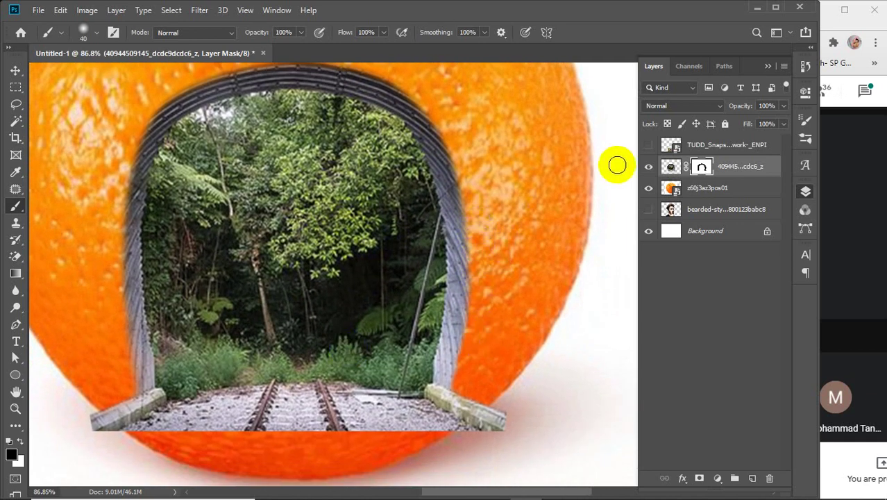
Show the railway photo layer and lower its opacity to 25%
{"action": "left_click", "coordinate": [648, 145]}
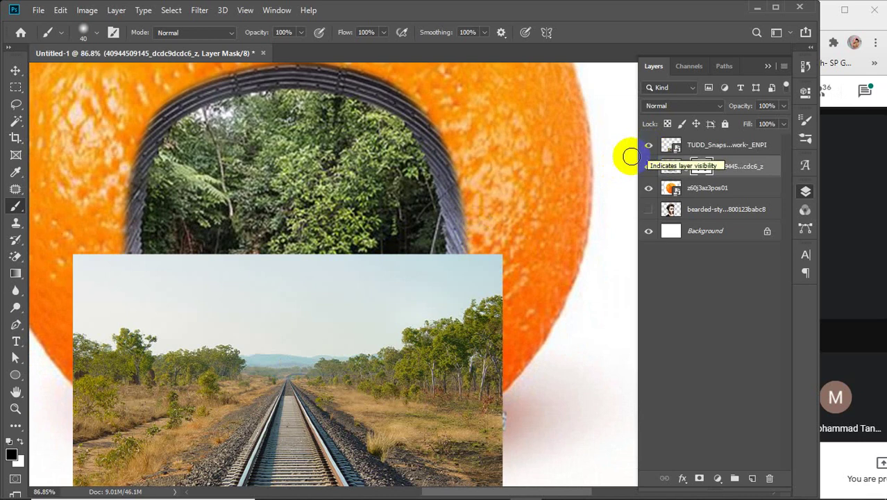
{"action": "left_click_drag", "start_coordinate": [737, 111], "coordinate": [706, 122]}
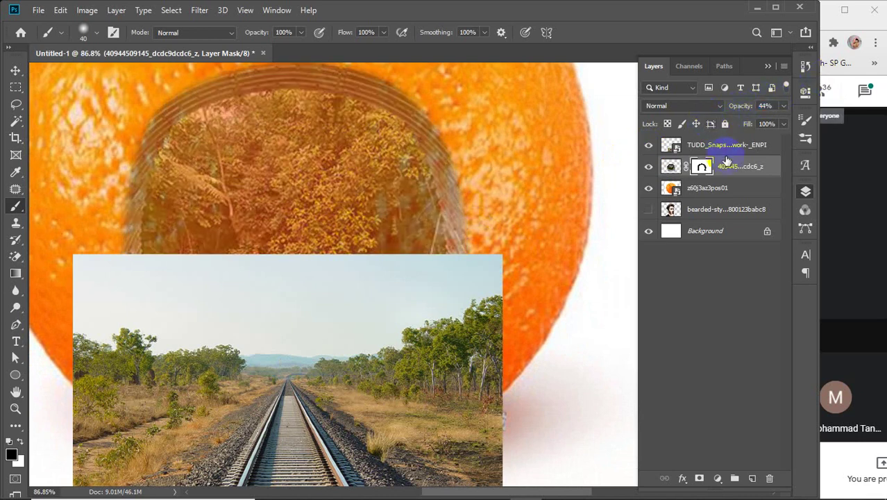
{"action": "left_click_drag", "start_coordinate": [729, 154], "coordinate": [745, 148]}
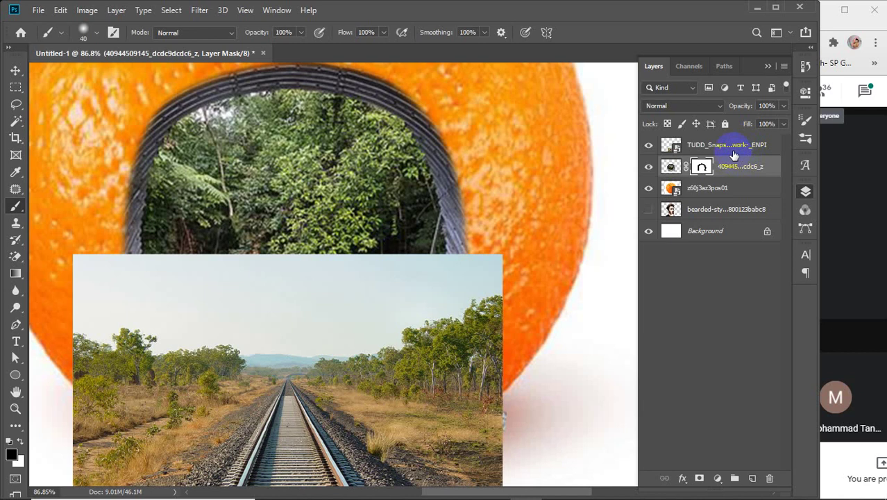
{"action": "left_click", "coordinate": [734, 153]}
{"action": "left_click_drag", "start_coordinate": [740, 107], "coordinate": [691, 125]}
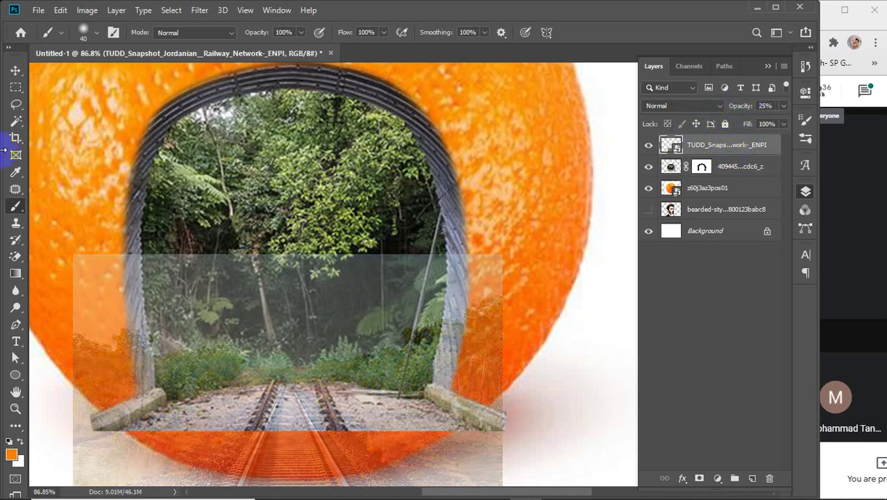
Move the semi-transparent railway photo so its track lines up with the track in the tunnel
{"action": "left_click", "coordinate": [16, 70]}
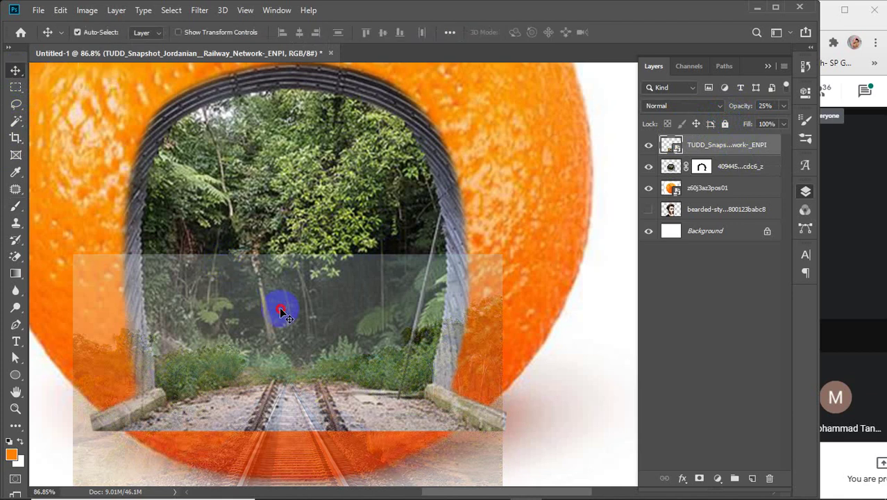
{"action": "left_click_drag", "start_coordinate": [283, 307], "coordinate": [292, 284]}
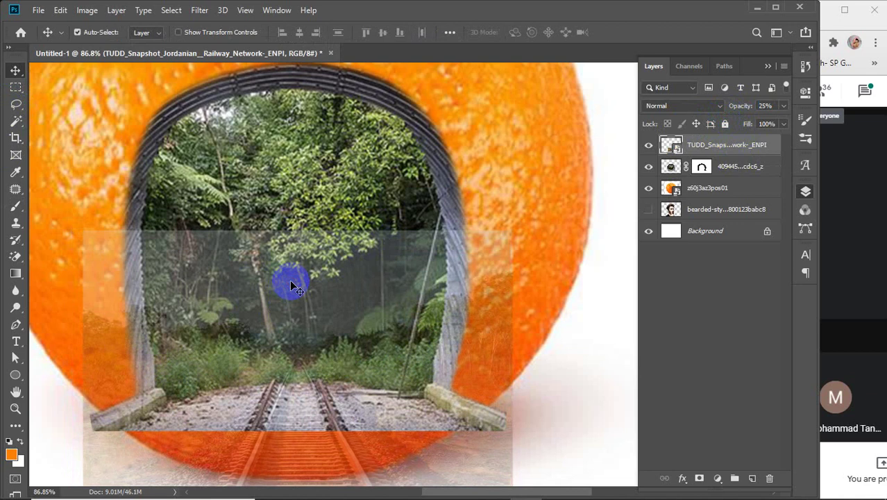
{"action": "scroll", "coordinate": [295, 287], "scroll_direction": "down", "scroll_amount": 1}
{"action": "scroll", "coordinate": [311, 268], "scroll_direction": "down", "scroll_amount": 2}
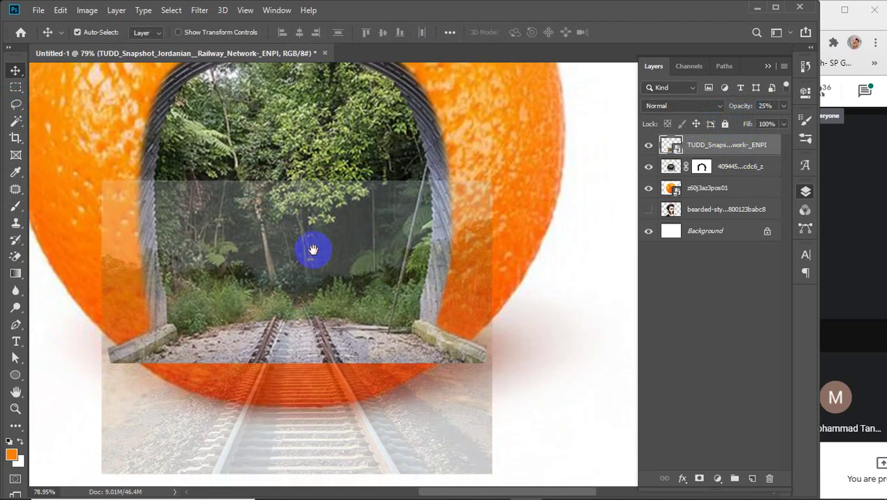
{"action": "left_click_drag", "start_coordinate": [302, 256], "coordinate": [296, 224]}
Restore the railway photo layer to 100% opacity and add a layer mask to it
{"action": "left_click", "coordinate": [713, 154]}
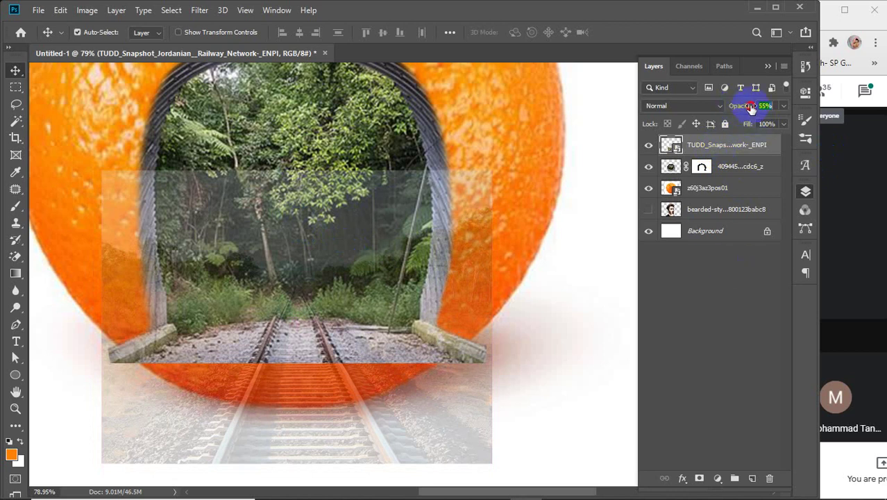
{"action": "left_click_drag", "start_coordinate": [752, 106], "coordinate": [839, 105]}
{"action": "left_click", "coordinate": [701, 478]}
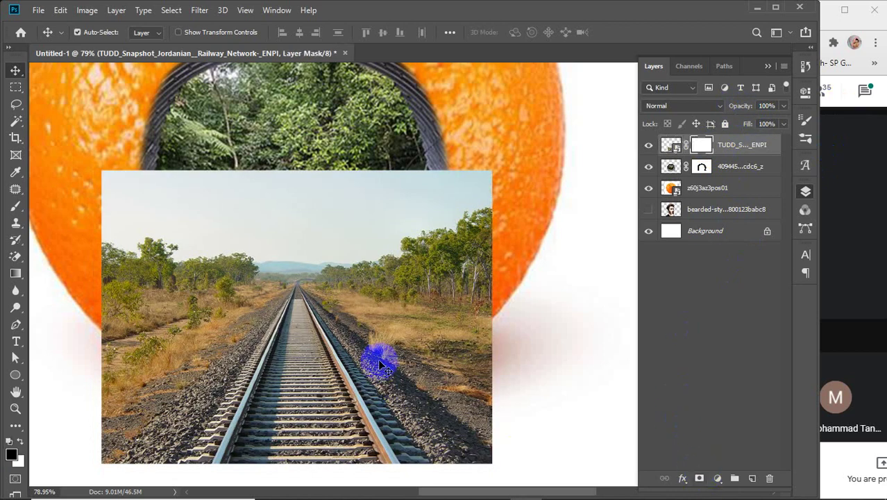
Mask out the upper right part of the railway photo with a 125 px brush at 100% hardness
{"action": "left_click", "coordinate": [15, 208]}
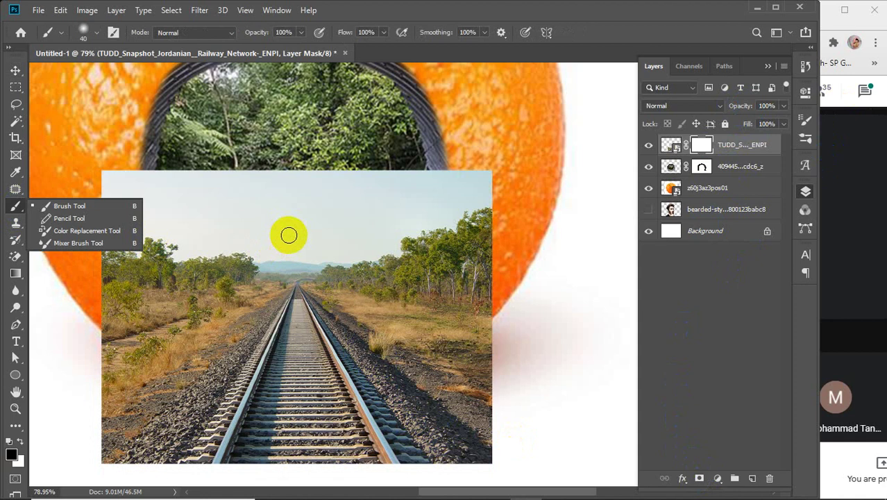
{"action": "left_click", "coordinate": [289, 235]}
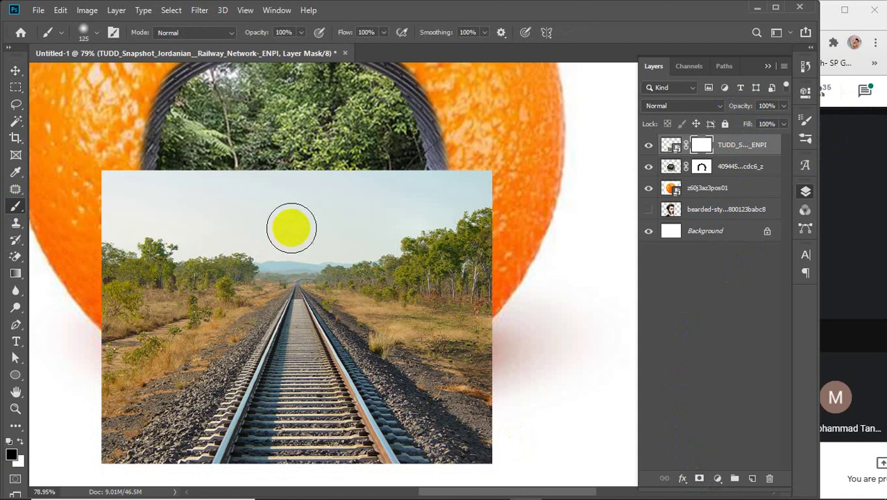
{"action": "left_click", "coordinate": [85, 31]}
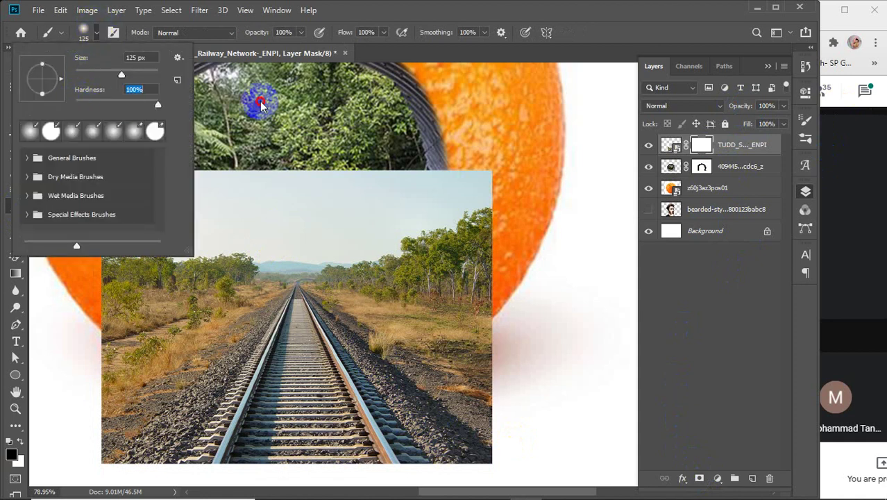
{"action": "left_click", "coordinate": [346, 153]}
{"action": "mouse_move", "coordinate": [347, 153]}
{"action": "left_mouse_down"}
{"action": "mouse_move", "coordinate": [585, 357]}
{"action": "mouse_move", "coordinate": [430, 171]}
{"action": "mouse_move", "coordinate": [487, 208]}
{"action": "left_mouse_up"}
{"action": "mouse_move", "coordinate": [303, 171]}
{"action": "left_mouse_down"}
{"action": "mouse_move", "coordinate": [364, 210]}
{"action": "mouse_move", "coordinate": [422, 272]}
{"action": "mouse_move", "coordinate": [553, 343]}
{"action": "left_mouse_up"}
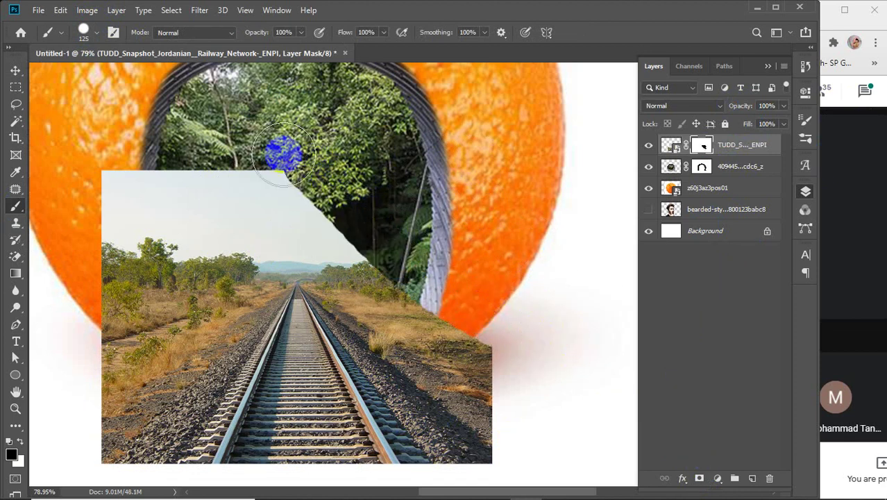
{"action": "mouse_move", "coordinate": [283, 153]}
{"action": "left_mouse_down"}
{"action": "mouse_move", "coordinate": [74, 378]}
{"action": "mouse_move", "coordinate": [33, 400]}
{"action": "mouse_move", "coordinate": [186, 182]}
{"action": "mouse_move", "coordinate": [226, 161]}
{"action": "mouse_move", "coordinate": [43, 368]}
{"action": "mouse_move", "coordinate": [89, 260]}
{"action": "mouse_move", "coordinate": [169, 174]}
{"action": "mouse_move", "coordinate": [43, 324]}
{"action": "mouse_move", "coordinate": [113, 166]}
{"action": "mouse_move", "coordinate": [73, 302]}
{"action": "mouse_move", "coordinate": [116, 215]}
{"action": "mouse_move", "coordinate": [159, 177]}
{"action": "mouse_move", "coordinate": [66, 368]}
{"action": "mouse_move", "coordinate": [104, 258]}
{"action": "left_mouse_up"}
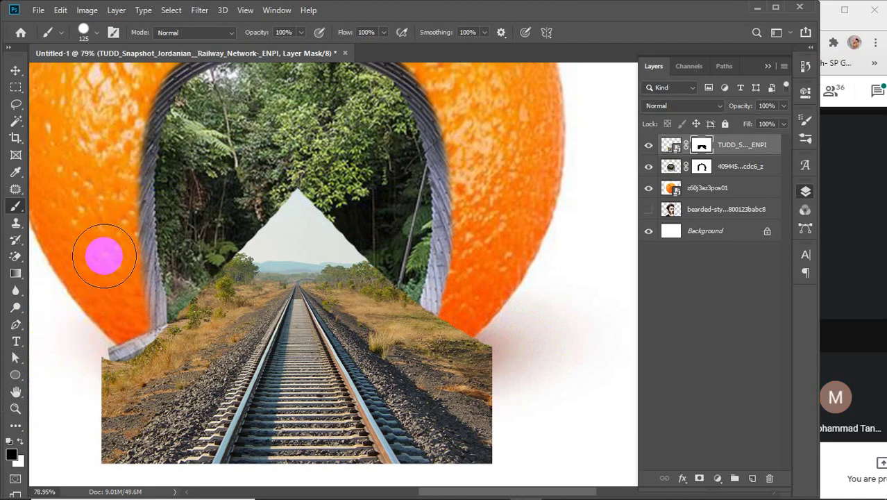
{"action": "key", "text": "ctrl+z"}
{"action": "key", "text": "ctrl+z"}
{"action": "key", "text": "ctrl+z"}
{"action": "key", "text": "ctrl+z"}
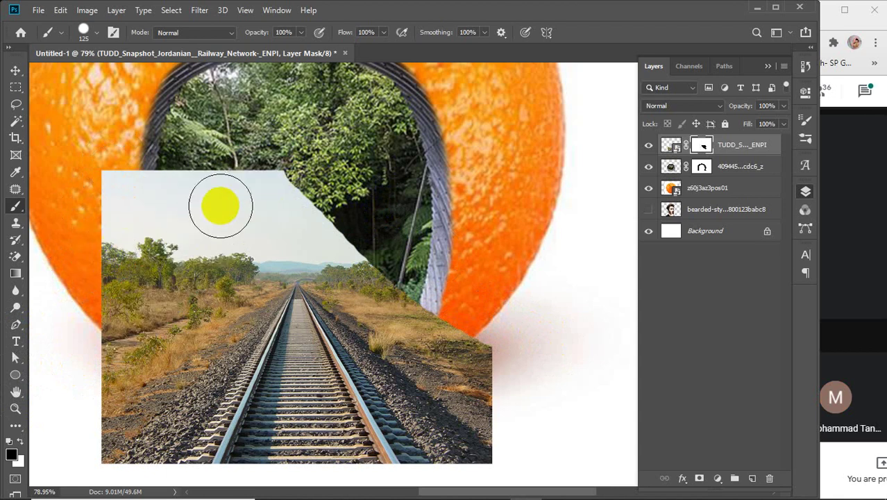
Mask out the railway photo's upper left corner where it covers the orange and the left tunnel wall
{"action": "scroll", "coordinate": [145, 197], "scroll_direction": "up", "scroll_amount": 4}
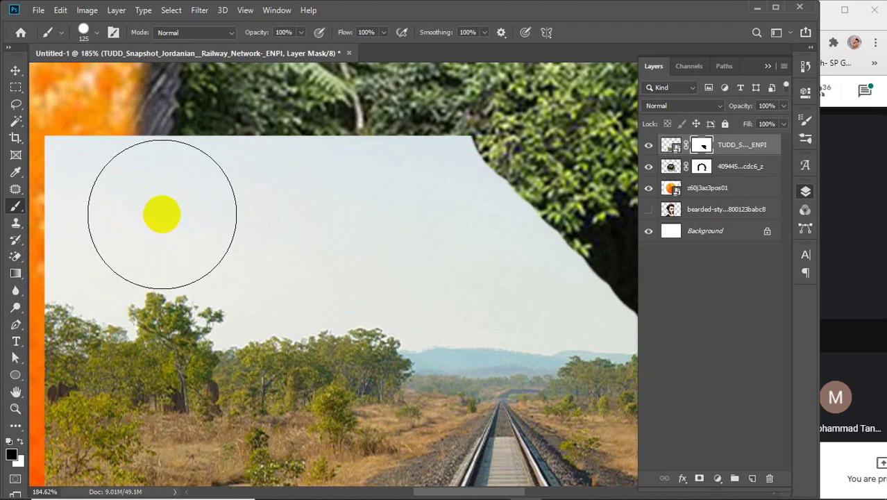
{"action": "left_click_drag", "start_coordinate": [162, 209], "coordinate": [313, 206]}
{"action": "left_click_drag", "start_coordinate": [256, 132], "coordinate": [148, 230]}
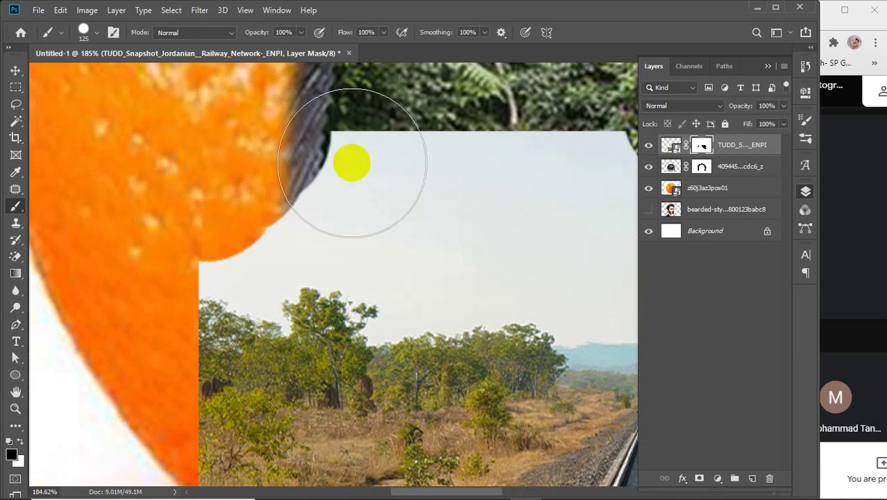
{"action": "left_click", "coordinate": [265, 177]}
{"action": "key", "text": "v"}
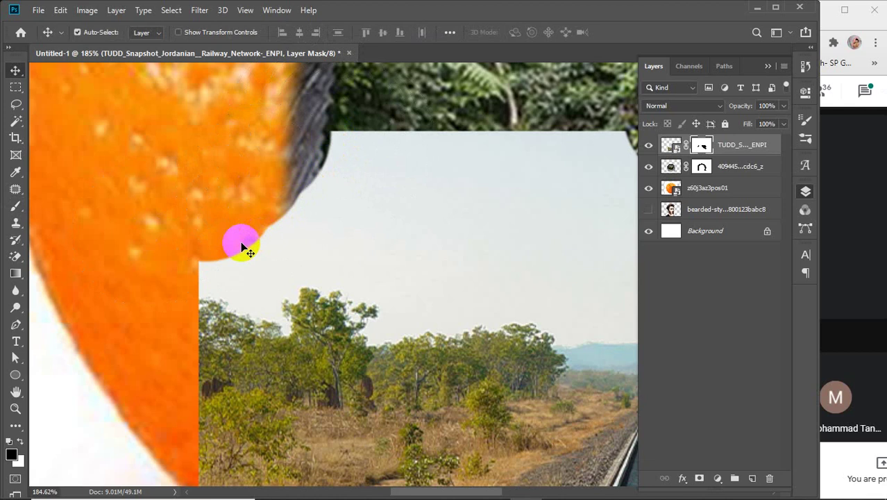
Mask out the railway photo's upper left edge along the left tunnel wall with a soft brush at 0% hardness
{"action": "right_click", "coordinate": [16, 208]}
{"action": "left_click", "coordinate": [15, 208]}
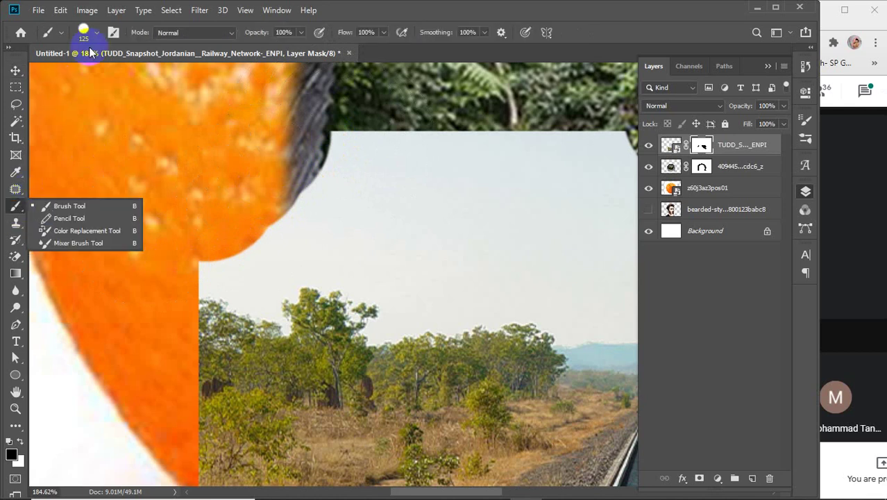
{"action": "left_click", "coordinate": [98, 32]}
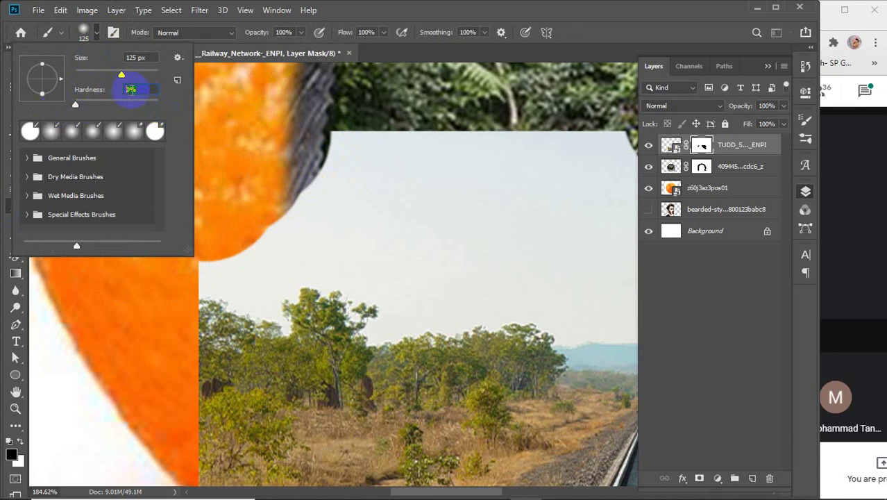
{"action": "left_click", "coordinate": [95, 34]}
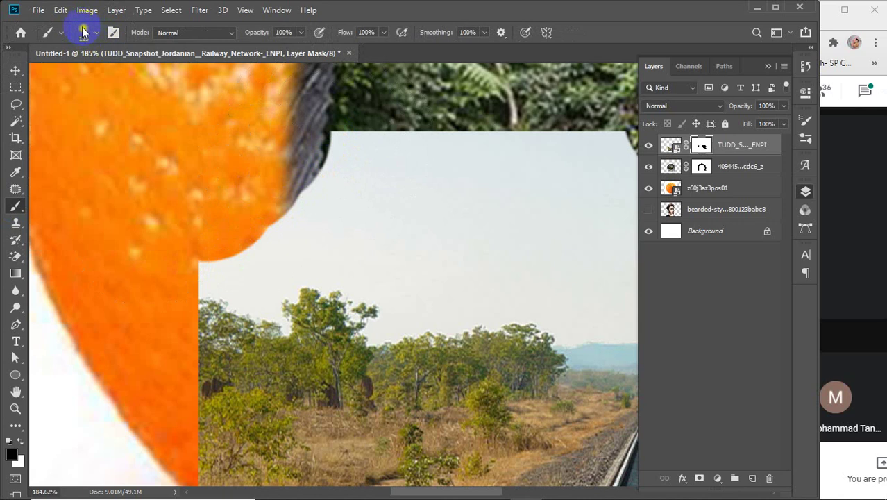
{"action": "key", "text": "["}
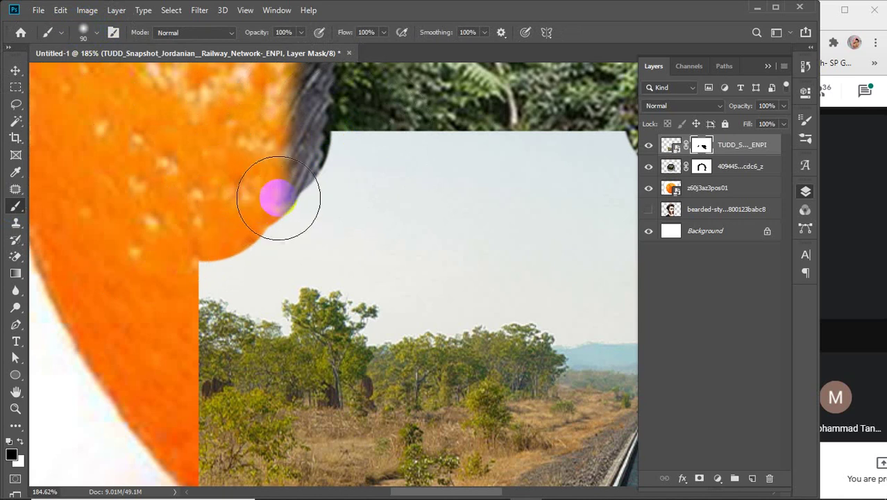
{"action": "mouse_move", "coordinate": [330, 147]}
{"action": "left_mouse_down"}
{"action": "mouse_move", "coordinate": [296, 190]}
{"action": "mouse_move", "coordinate": [228, 242]}
{"action": "mouse_move", "coordinate": [128, 276]}
{"action": "mouse_move", "coordinate": [288, 220]}
{"action": "mouse_move", "coordinate": [357, 115]}
{"action": "mouse_move", "coordinate": [277, 214]}
{"action": "mouse_move", "coordinate": [158, 293]}
{"action": "mouse_move", "coordinate": [204, 231]}
{"action": "left_mouse_up"}
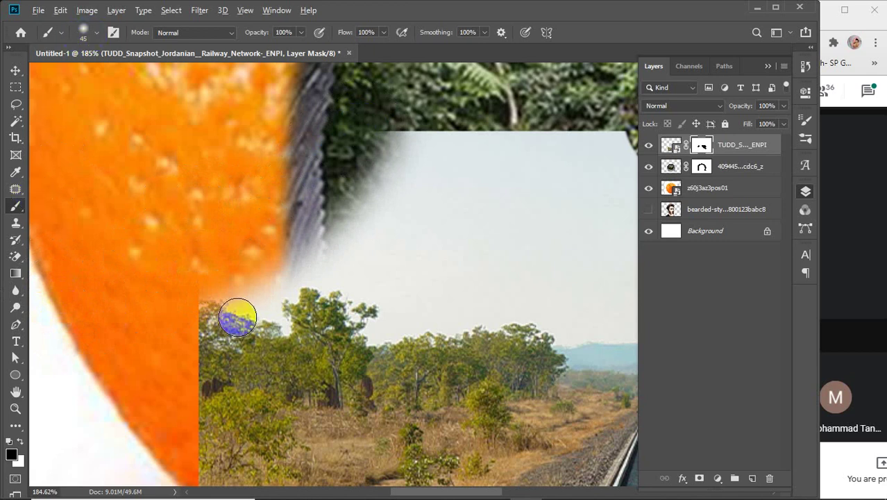
Lower the railway photo layer's opacity to 53%
{"action": "scroll", "coordinate": [237, 318], "scroll_direction": "down", "scroll_amount": 6}
{"action": "left_click_drag", "start_coordinate": [457, 258], "coordinate": [382, 196]}
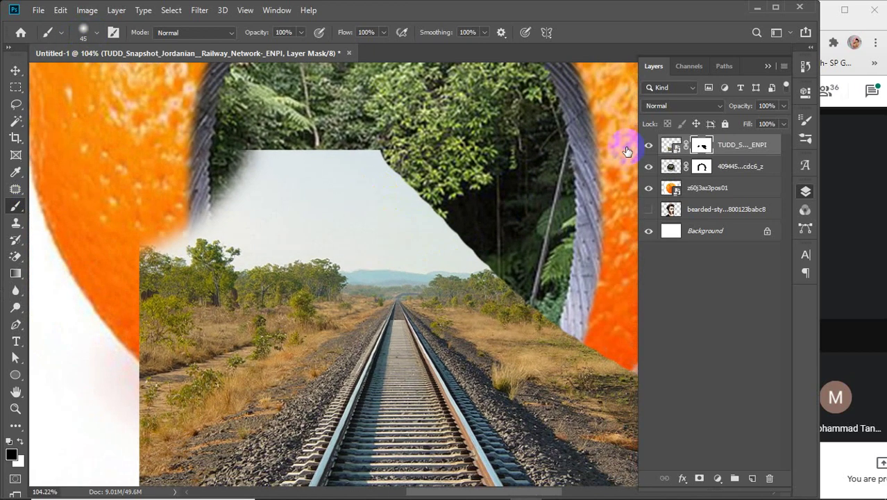
{"action": "left_click_drag", "start_coordinate": [731, 113], "coordinate": [709, 133]}
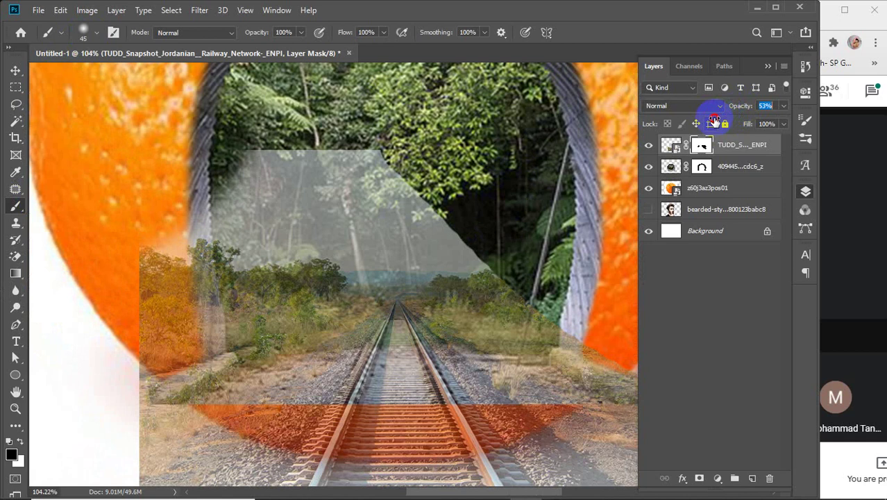
Mask out the railway photo over the orange's lower left part, the left tunnel wall and its base with the 45 px soft brush
{"action": "scroll", "coordinate": [150, 360], "scroll_direction": "up", "scroll_amount": 3}
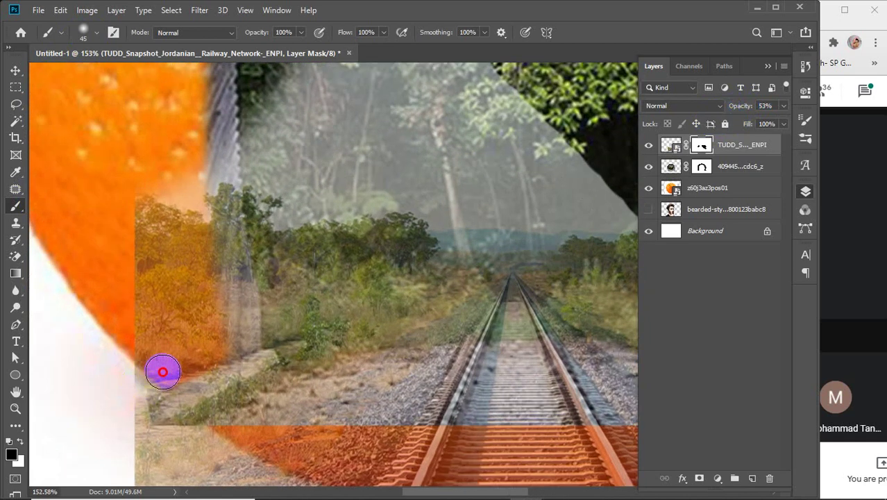
{"action": "mouse_move", "coordinate": [163, 372]}
{"action": "left_mouse_down"}
{"action": "mouse_move", "coordinate": [258, 314]}
{"action": "mouse_move", "coordinate": [184, 373]}
{"action": "left_mouse_up"}
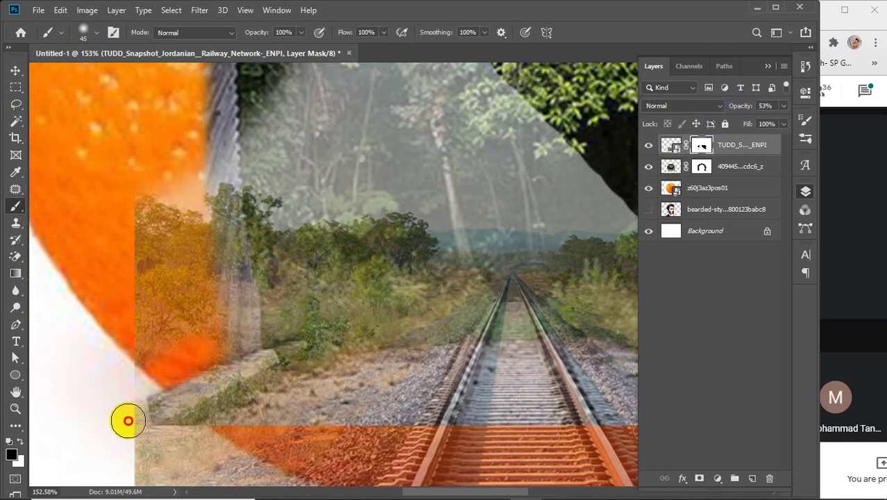
{"action": "mouse_move", "coordinate": [129, 420]}
{"action": "left_mouse_down"}
{"action": "mouse_move", "coordinate": [276, 319]}
{"action": "mouse_move", "coordinate": [171, 386]}
{"action": "mouse_move", "coordinate": [232, 351]}
{"action": "left_mouse_up"}
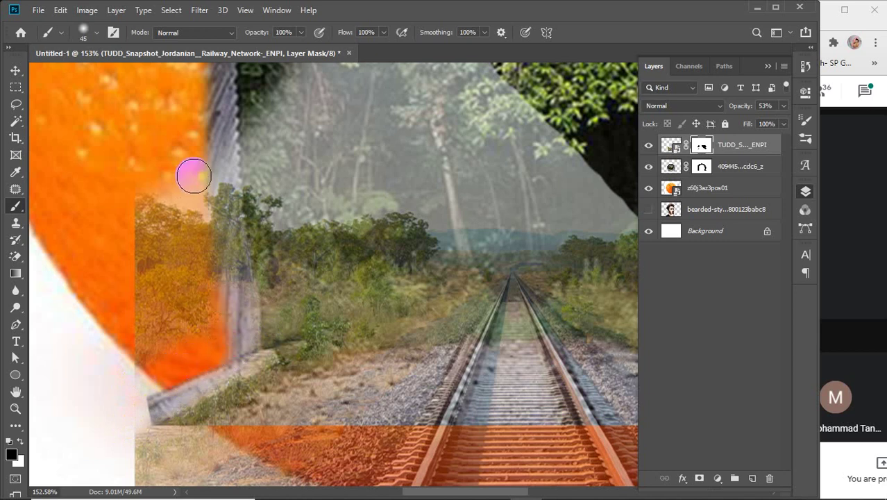
{"action": "mouse_move", "coordinate": [193, 176]}
{"action": "left_mouse_down"}
{"action": "mouse_move", "coordinate": [218, 248]}
{"action": "mouse_move", "coordinate": [130, 276]}
{"action": "mouse_move", "coordinate": [190, 321]}
{"action": "mouse_move", "coordinate": [118, 214]}
{"action": "mouse_move", "coordinate": [114, 345]}
{"action": "mouse_move", "coordinate": [139, 191]}
{"action": "mouse_move", "coordinate": [151, 329]}
{"action": "mouse_move", "coordinate": [137, 390]}
{"action": "mouse_move", "coordinate": [172, 198]}
{"action": "mouse_move", "coordinate": [163, 331]}
{"action": "mouse_move", "coordinate": [200, 304]}
{"action": "mouse_move", "coordinate": [184, 359]}
{"action": "mouse_move", "coordinate": [227, 359]}
{"action": "mouse_move", "coordinate": [127, 409]}
{"action": "left_mouse_up"}
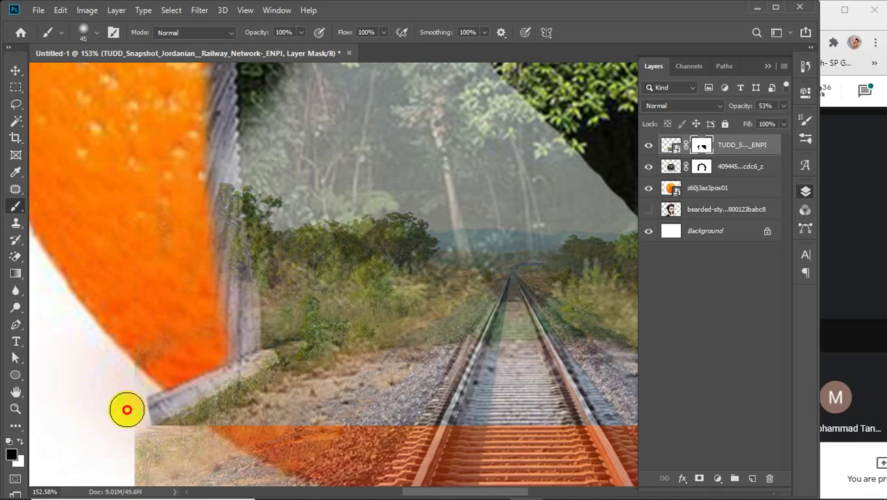
{"action": "left_click_drag", "start_coordinate": [186, 353], "coordinate": [205, 341]}
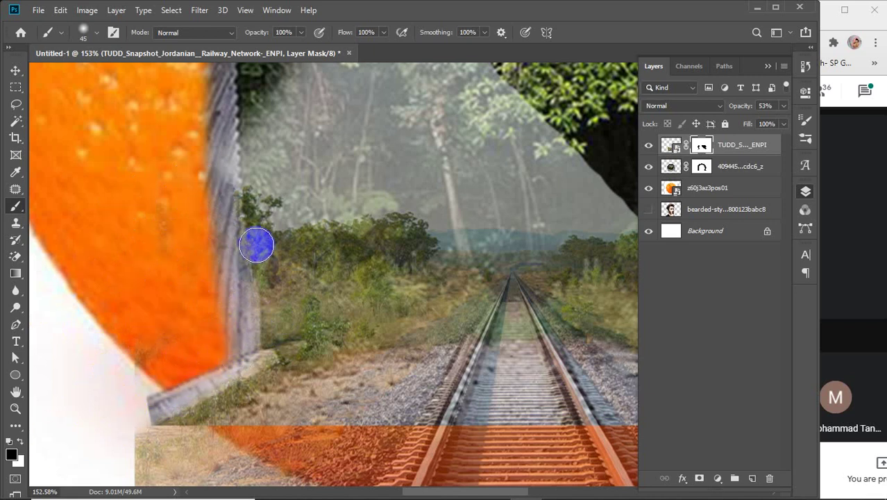
Mask out the railway photo over the right tunnel wall's base ledge and the adjoining part of the orange with the 45 px soft brush
{"action": "scroll", "coordinate": [256, 245], "scroll_direction": "down", "scroll_amount": 3}
{"action": "left_click_drag", "start_coordinate": [514, 298], "coordinate": [358, 297]}
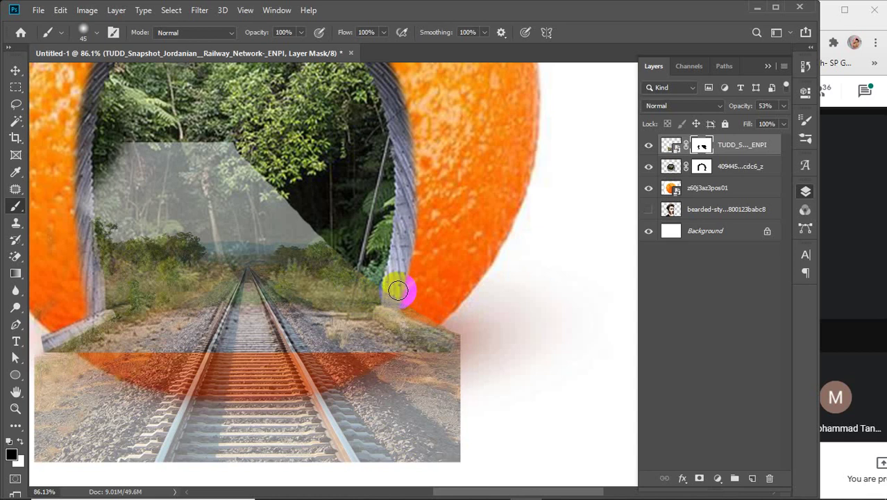
{"action": "scroll", "coordinate": [390, 313], "scroll_direction": "up", "scroll_amount": 4}
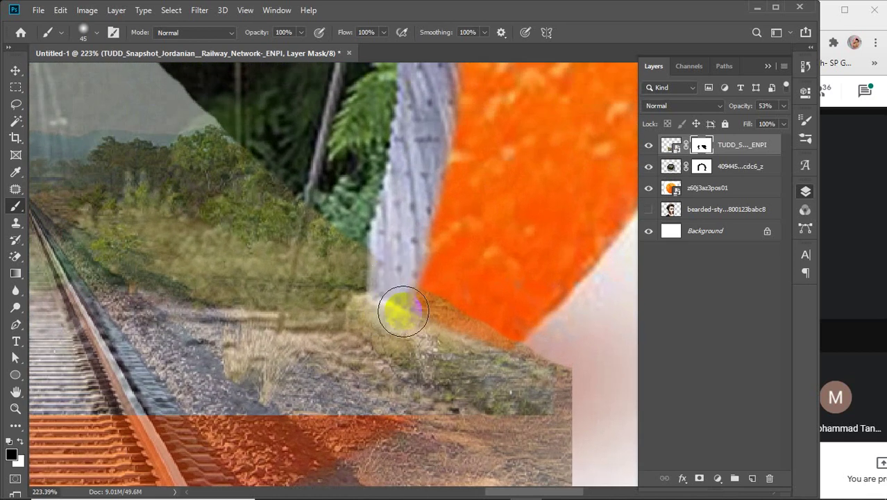
{"action": "left_click_drag", "start_coordinate": [393, 313], "coordinate": [618, 417]}
{"action": "left_click_drag", "start_coordinate": [422, 288], "coordinate": [618, 404]}
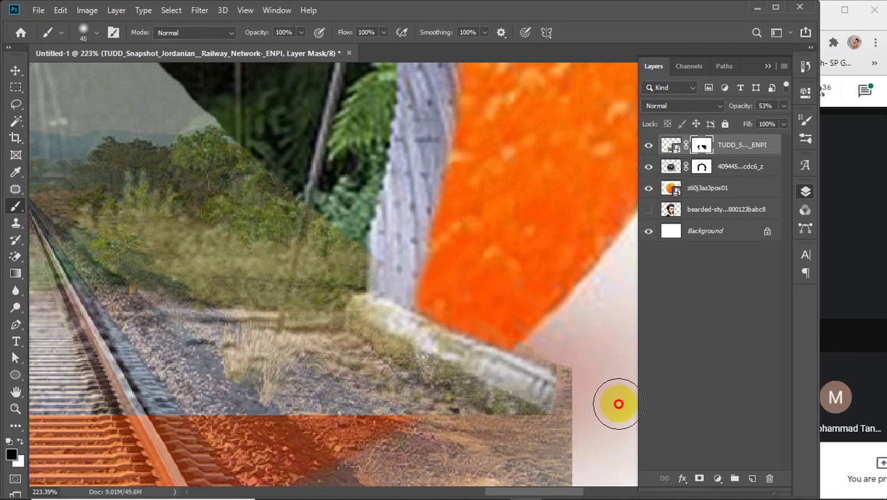
{"action": "left_click_drag", "start_coordinate": [500, 332], "coordinate": [635, 413]}
{"action": "left_click_drag", "start_coordinate": [540, 371], "coordinate": [608, 420]}
{"action": "left_click_drag", "start_coordinate": [561, 393], "coordinate": [605, 407]}
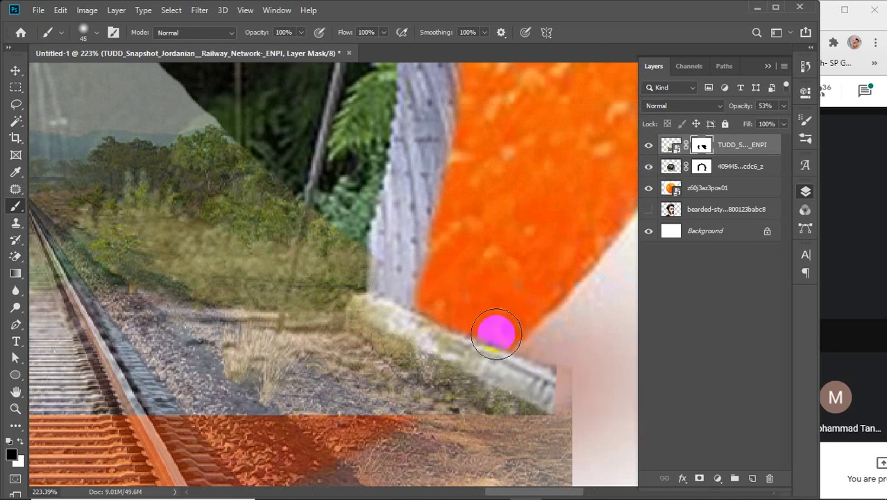
Mask out the railway photo along the vegetation line from the left tunnel wall to the track's vanishing point
{"action": "scroll", "coordinate": [488, 331], "scroll_direction": "down", "scroll_amount": 3}
{"action": "scroll", "coordinate": [488, 331], "scroll_direction": "down", "scroll_amount": 3}
{"action": "left_click_drag", "start_coordinate": [274, 312], "coordinate": [374, 363]}
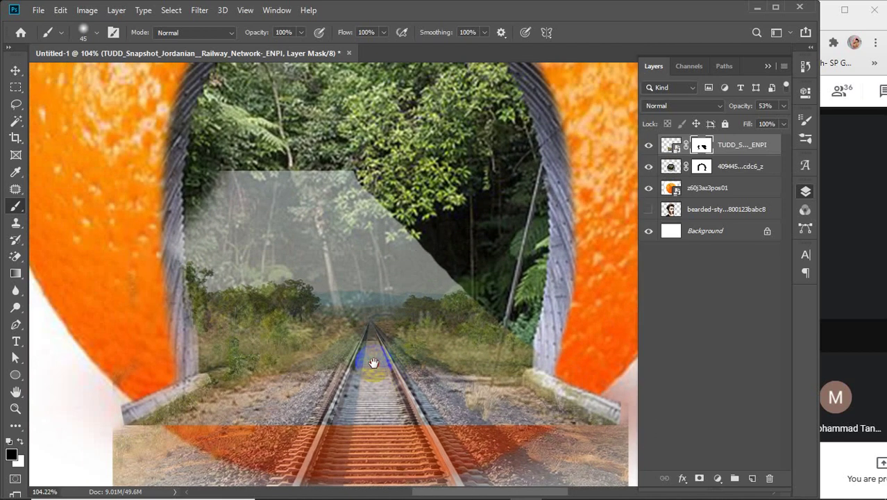
{"action": "scroll", "coordinate": [293, 295], "scroll_direction": "up", "scroll_amount": 2}
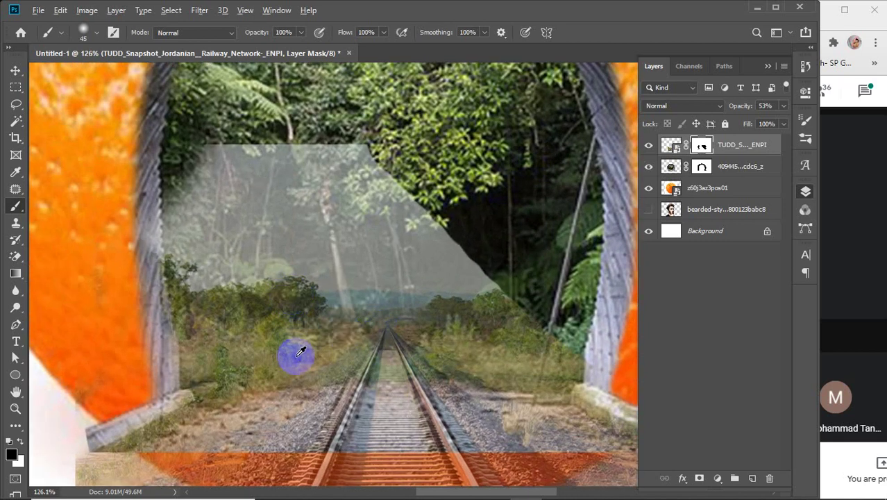
{"action": "scroll", "coordinate": [255, 365], "scroll_direction": "up", "scroll_amount": 3}
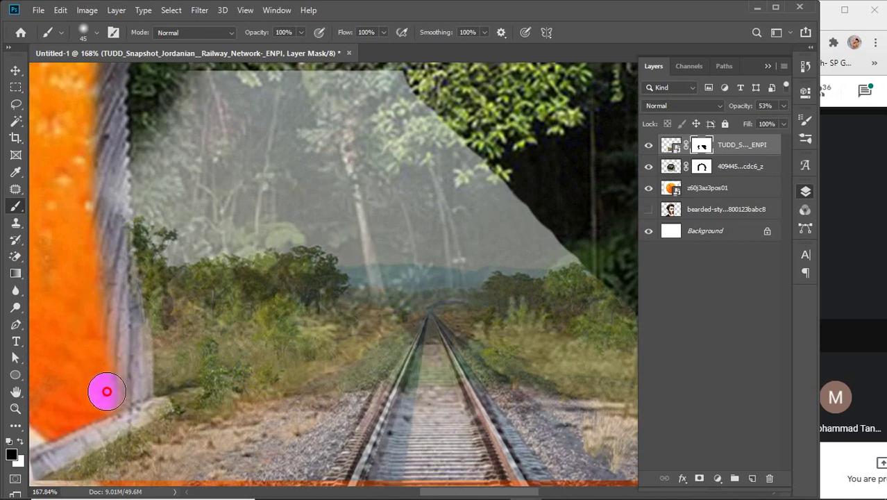
{"action": "mouse_move", "coordinate": [141, 379]}
{"action": "left_mouse_down"}
{"action": "mouse_move", "coordinate": [223, 323]}
{"action": "mouse_move", "coordinate": [258, 318]}
{"action": "mouse_move", "coordinate": [155, 373]}
{"action": "mouse_move", "coordinate": [311, 314]}
{"action": "mouse_move", "coordinate": [356, 307]}
{"action": "mouse_move", "coordinate": [196, 365]}
{"action": "mouse_move", "coordinate": [393, 308]}
{"action": "mouse_move", "coordinate": [295, 355]}
{"action": "mouse_move", "coordinate": [434, 266]}
{"action": "mouse_move", "coordinate": [449, 269]}
{"action": "left_mouse_up"}
{"action": "left_click_drag", "start_coordinate": [385, 311], "coordinate": [402, 298]}
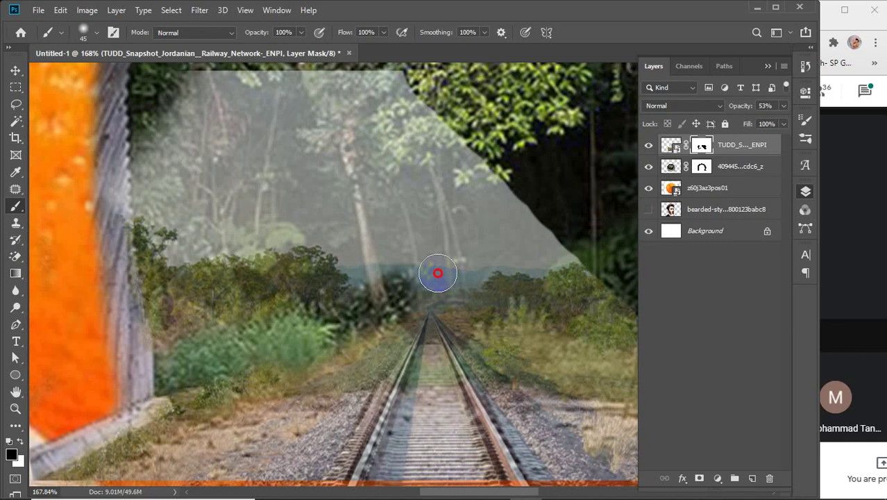
{"action": "left_click", "coordinate": [437, 285]}
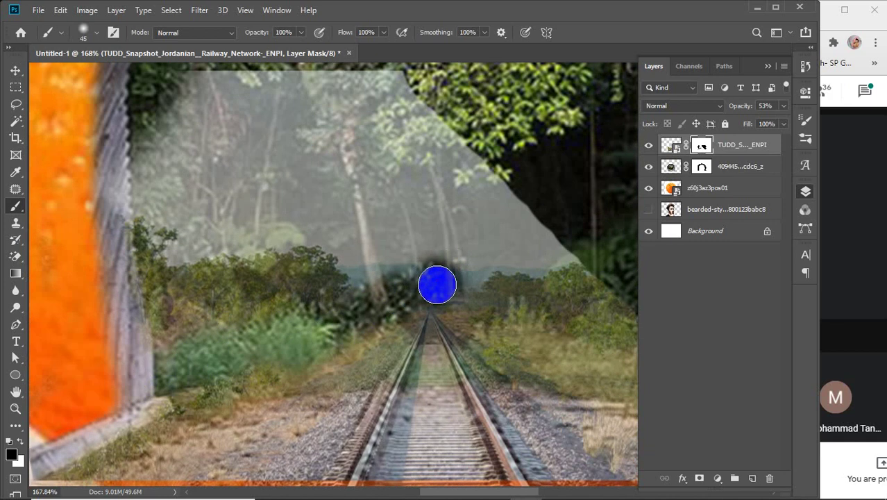
Mask out the railway photo along the vegetation line from the track's vanishing point to the right tunnel wall
{"action": "left_click_drag", "start_coordinate": [438, 285], "coordinate": [569, 351]}
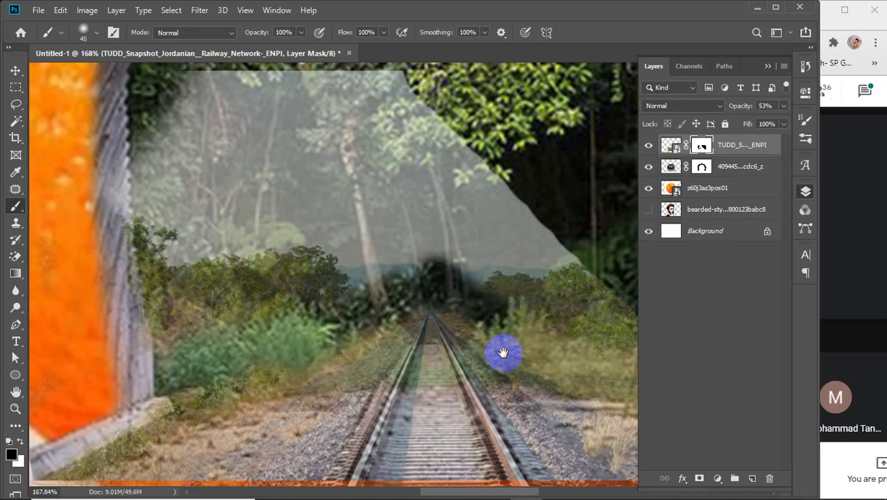
{"action": "left_click_drag", "start_coordinate": [504, 353], "coordinate": [331, 304]}
{"action": "left_click_drag", "start_coordinate": [301, 260], "coordinate": [530, 320]}
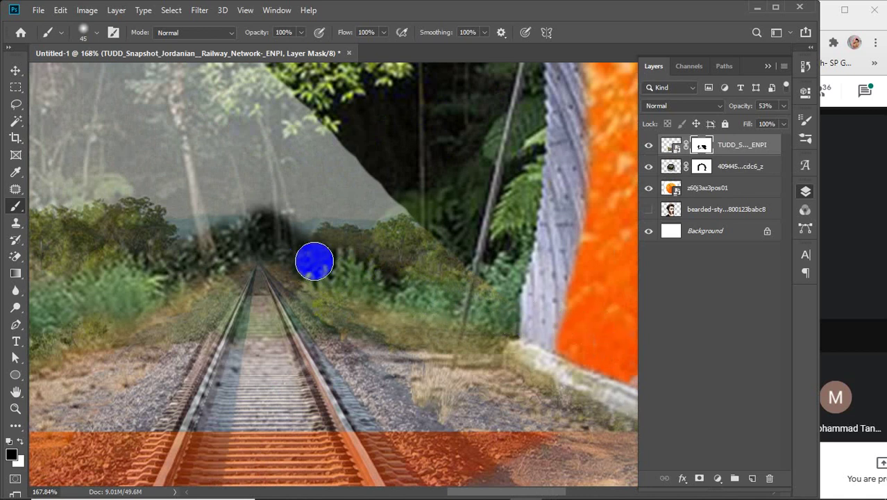
Mask out the railway photo's remaining sky and trees with a 175 px brush at 100% hardness, and restore the layer's opacity to 100%
{"action": "scroll", "coordinate": [295, 252], "scroll_direction": "down", "scroll_amount": 2}
{"action": "scroll", "coordinate": [295, 252], "scroll_direction": "down", "scroll_amount": 2}
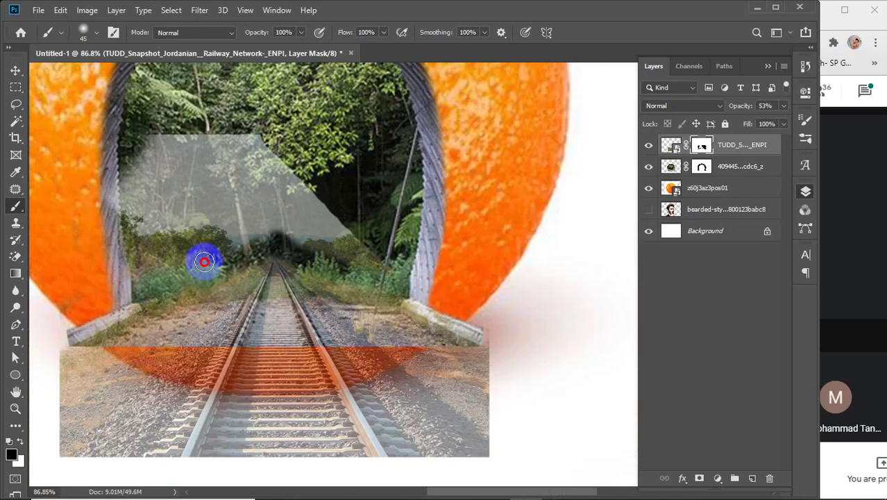
{"action": "left_click", "coordinate": [96, 33]}
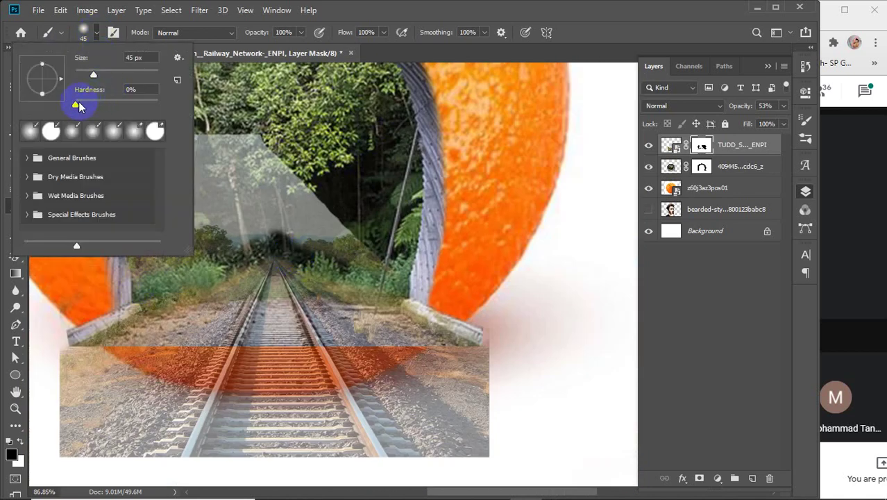
{"action": "left_click_drag", "start_coordinate": [76, 104], "coordinate": [224, 110]}
{"action": "left_click", "coordinate": [282, 170]}
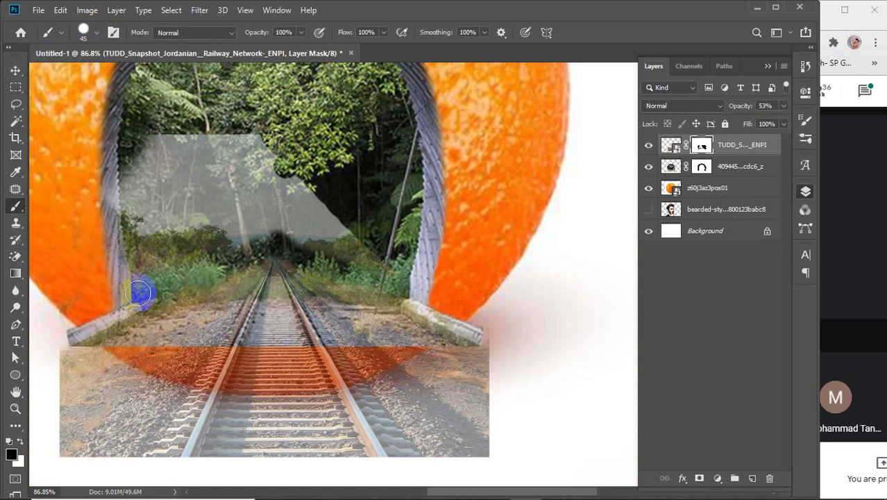
{"action": "mouse_move", "coordinate": [297, 218]}
{"action": "left_mouse_down"}
{"action": "mouse_move", "coordinate": [406, 139]}
{"action": "mouse_move", "coordinate": [216, 235]}
{"action": "mouse_move", "coordinate": [2, 288]}
{"action": "left_mouse_up"}
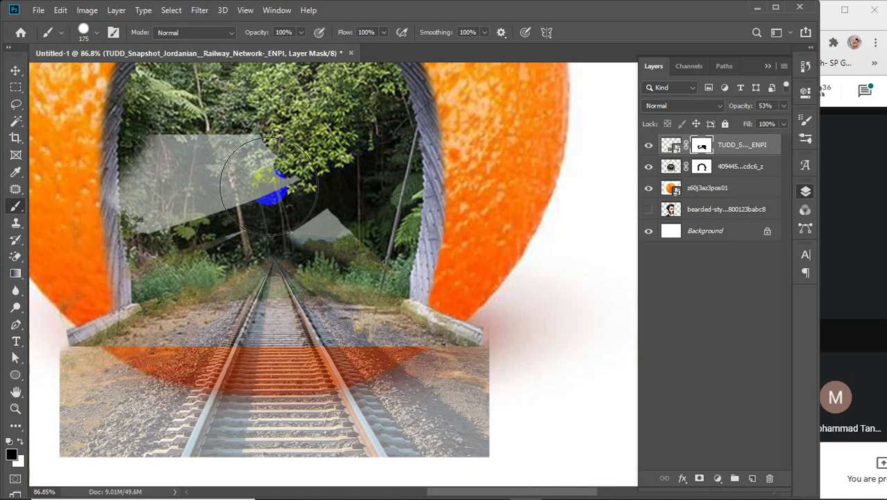
{"action": "scroll", "coordinate": [269, 185], "scroll_direction": "down", "scroll_amount": 3}
{"action": "mouse_move", "coordinate": [266, 173]}
{"action": "left_mouse_down"}
{"action": "mouse_move", "coordinate": [185, 218]}
{"action": "mouse_move", "coordinate": [88, 233]}
{"action": "mouse_move", "coordinate": [263, 153]}
{"action": "mouse_move", "coordinate": [101, 198]}
{"action": "mouse_move", "coordinate": [2, 239]}
{"action": "mouse_move", "coordinate": [174, 149]}
{"action": "mouse_move", "coordinate": [3, 255]}
{"action": "mouse_move", "coordinate": [175, 140]}
{"action": "mouse_move", "coordinate": [106, 178]}
{"action": "mouse_move", "coordinate": [87, 234]}
{"action": "mouse_move", "coordinate": [117, 248]}
{"action": "left_mouse_up"}
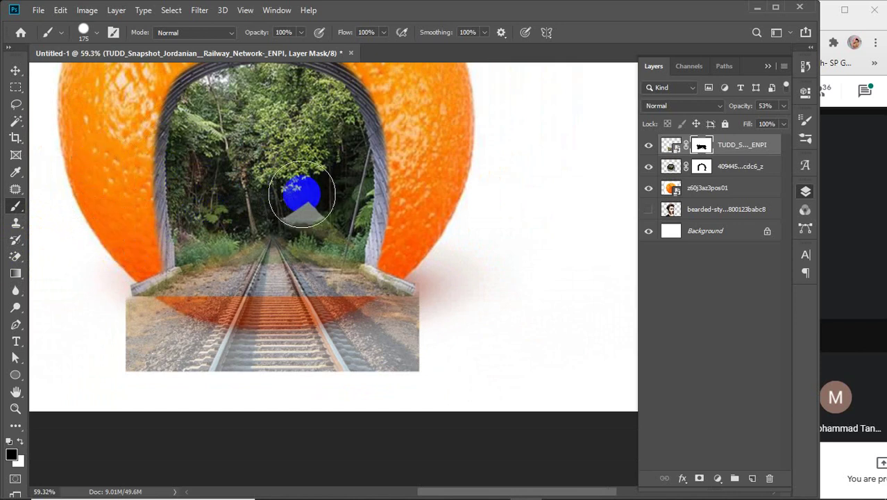
{"action": "mouse_move", "coordinate": [302, 194]}
{"action": "left_mouse_down"}
{"action": "mouse_move", "coordinate": [361, 246]}
{"action": "mouse_move", "coordinate": [362, 234]}
{"action": "mouse_move", "coordinate": [420, 231]}
{"action": "mouse_move", "coordinate": [394, 192]}
{"action": "left_mouse_up"}
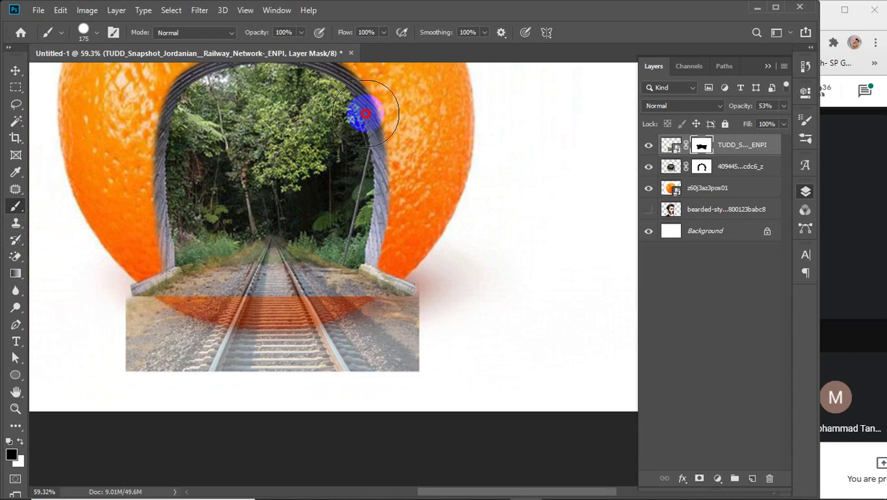
{"action": "scroll", "coordinate": [366, 114], "scroll_direction": "up", "scroll_amount": 4}
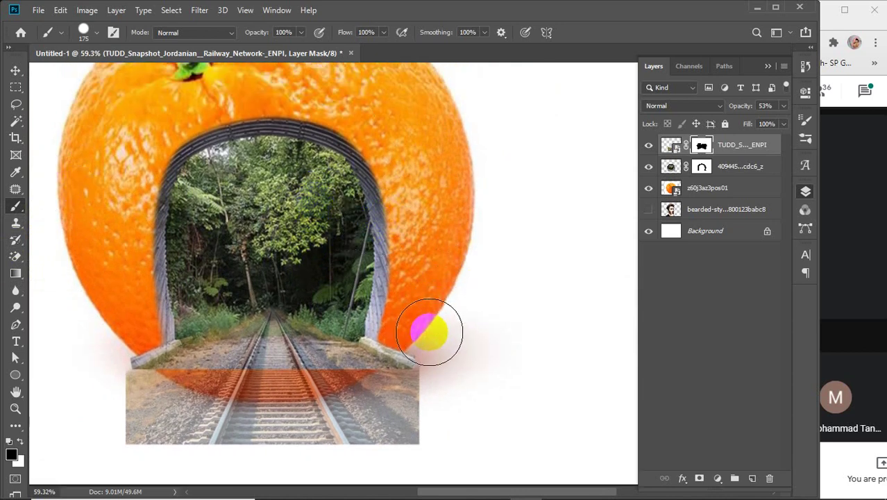
{"action": "left_click_drag", "start_coordinate": [739, 111], "coordinate": [807, 119]}
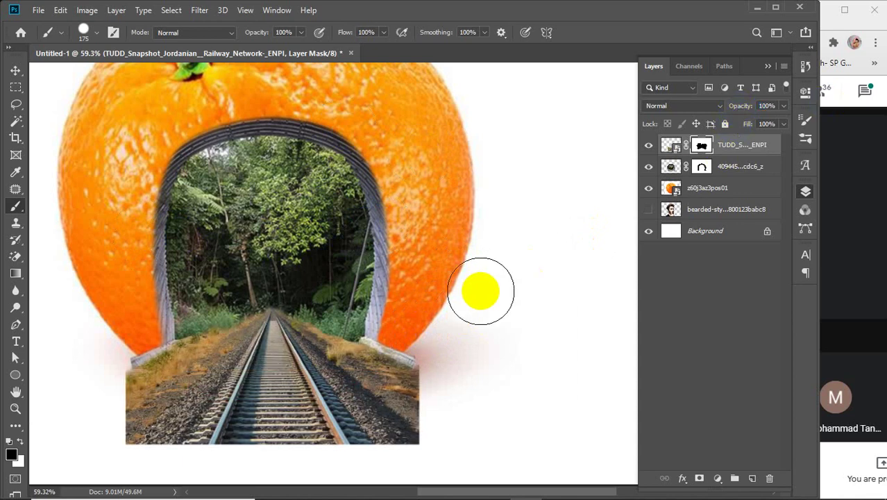
Mask out the railway photo's vegetation edge beside the left tunnel wall with a soft brush reduced to 60 px
{"action": "left_click", "coordinate": [96, 34]}
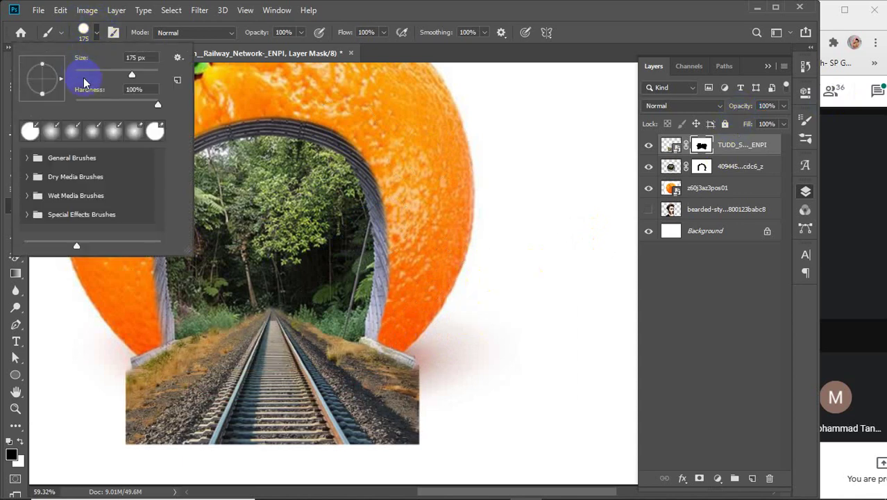
{"action": "left_click_drag", "start_coordinate": [92, 103], "coordinate": [38, 106]}
{"action": "left_click", "coordinate": [94, 37]}
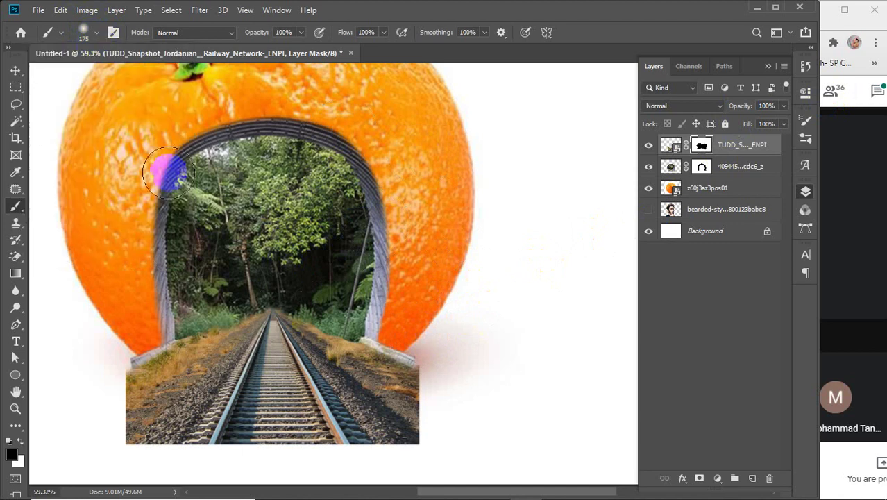
{"action": "scroll", "coordinate": [208, 342], "scroll_direction": "up", "scroll_amount": 3}
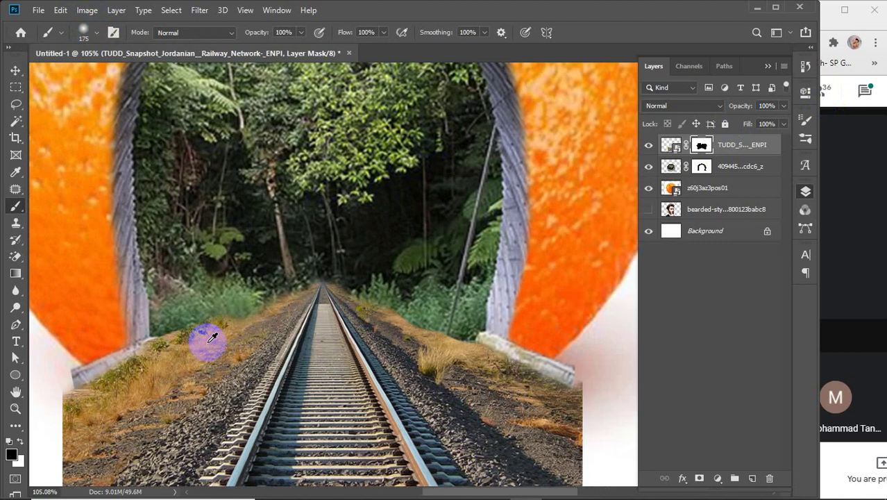
{"action": "key", "text": "bracketleft"}
{"action": "key", "text": "bracketleft"}
{"action": "key", "text": "bracketleft"}
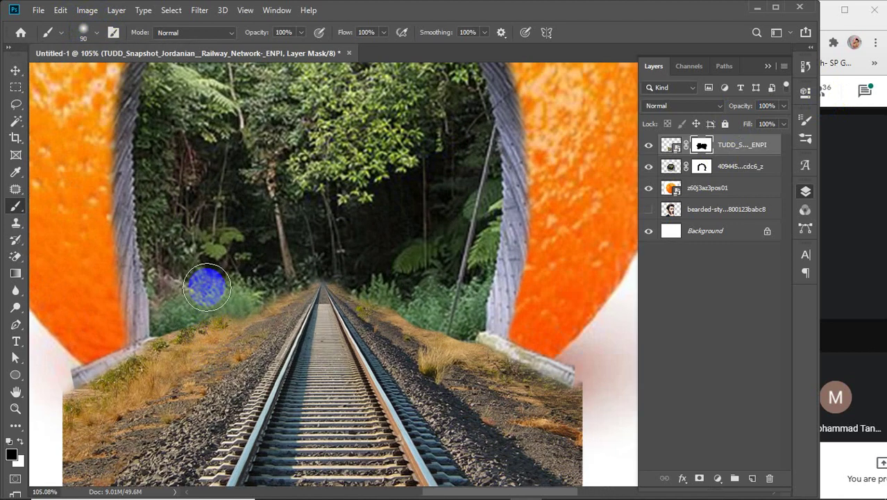
{"action": "scroll", "coordinate": [287, 297], "scroll_direction": "up", "scroll_amount": 3}
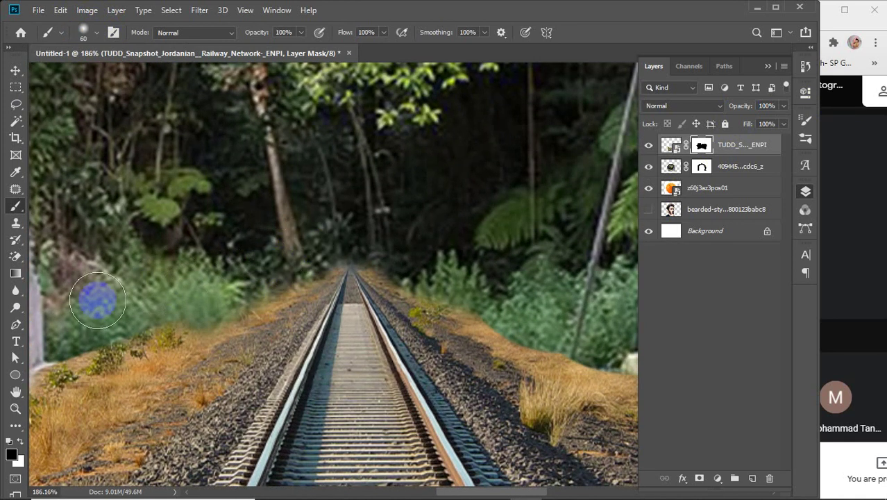
{"action": "mouse_move", "coordinate": [166, 299]}
{"action": "left_mouse_down"}
{"action": "mouse_move", "coordinate": [178, 284]}
{"action": "mouse_move", "coordinate": [243, 277]}
{"action": "left_mouse_up"}
{"action": "left_click", "coordinate": [245, 280]}
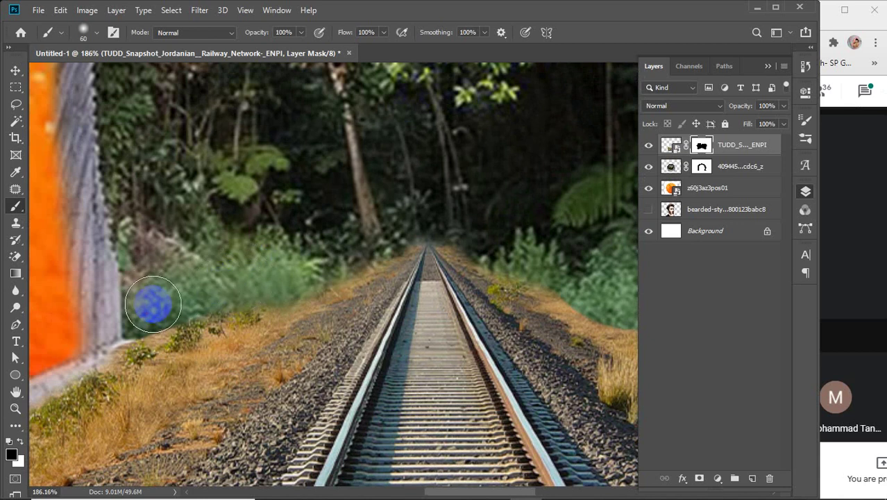
{"action": "mouse_move", "coordinate": [184, 303]}
{"action": "left_mouse_down"}
{"action": "mouse_move", "coordinate": [156, 309]}
{"action": "mouse_move", "coordinate": [234, 284]}
{"action": "mouse_move", "coordinate": [102, 324]}
{"action": "mouse_move", "coordinate": [121, 321]}
{"action": "left_mouse_up"}
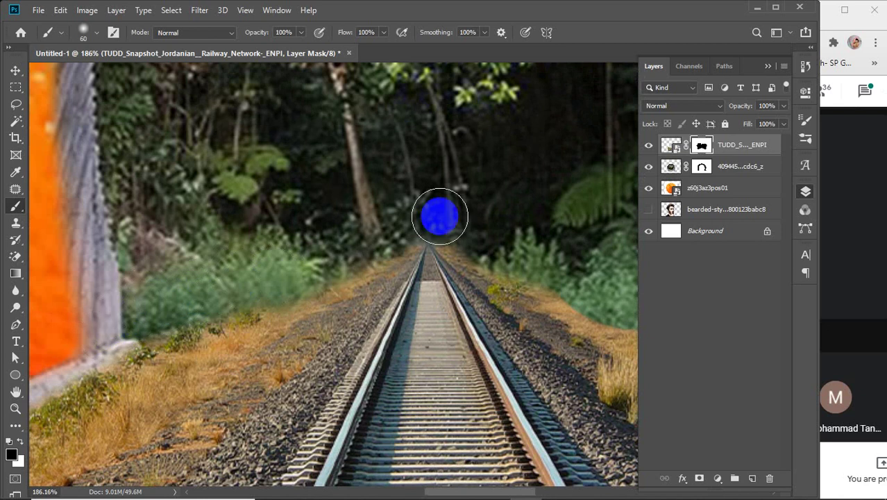
Refine the railway photo's mask around the track's vanishing point and along the grass line on its left side
{"action": "left_click_drag", "start_coordinate": [439, 216], "coordinate": [254, 240]}
{"action": "mouse_move", "coordinate": [376, 305]}
{"action": "left_mouse_down"}
{"action": "mouse_move", "coordinate": [427, 315]}
{"action": "mouse_move", "coordinate": [374, 307]}
{"action": "left_mouse_up"}
{"action": "mouse_move", "coordinate": [351, 279]}
{"action": "left_mouse_down"}
{"action": "mouse_move", "coordinate": [358, 298]}
{"action": "mouse_move", "coordinate": [443, 327]}
{"action": "mouse_move", "coordinate": [394, 311]}
{"action": "mouse_move", "coordinate": [518, 332]}
{"action": "mouse_move", "coordinate": [408, 319]}
{"action": "mouse_move", "coordinate": [386, 305]}
{"action": "mouse_move", "coordinate": [492, 324]}
{"action": "mouse_move", "coordinate": [463, 331]}
{"action": "mouse_move", "coordinate": [508, 332]}
{"action": "mouse_move", "coordinate": [455, 339]}
{"action": "mouse_move", "coordinate": [433, 328]}
{"action": "mouse_move", "coordinate": [598, 369]}
{"action": "mouse_move", "coordinate": [514, 359]}
{"action": "mouse_move", "coordinate": [505, 351]}
{"action": "mouse_move", "coordinate": [568, 359]}
{"action": "mouse_move", "coordinate": [528, 362]}
{"action": "mouse_move", "coordinate": [540, 354]}
{"action": "mouse_move", "coordinate": [399, 285]}
{"action": "mouse_move", "coordinate": [369, 258]}
{"action": "left_mouse_up"}
{"action": "scroll", "coordinate": [546, 341], "scroll_direction": "down", "scroll_amount": 8}
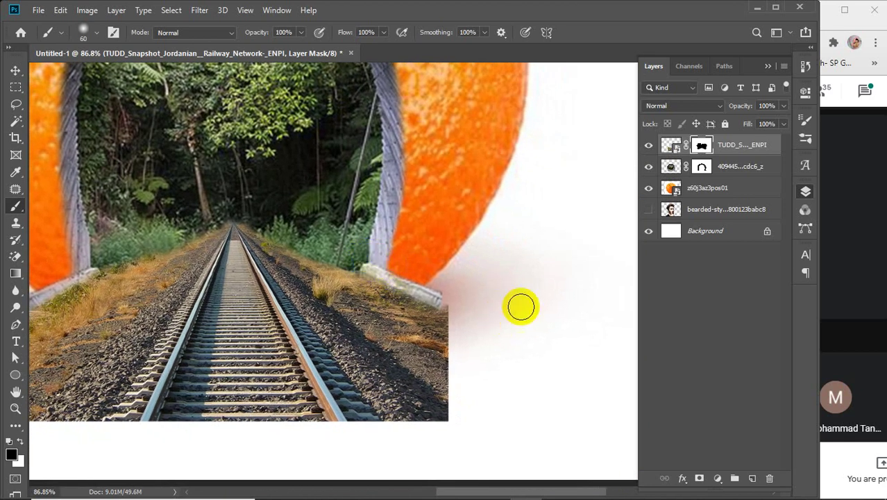
Mask out the railway photo where it overlaps the base ledges of both tunnel walls with the 60 px soft brush
{"action": "mouse_move", "coordinate": [521, 306]}
{"action": "left_mouse_down"}
{"action": "mouse_move", "coordinate": [447, 286]}
{"action": "mouse_move", "coordinate": [490, 311]}
{"action": "mouse_move", "coordinate": [441, 298]}
{"action": "mouse_move", "coordinate": [480, 326]}
{"action": "left_mouse_up"}
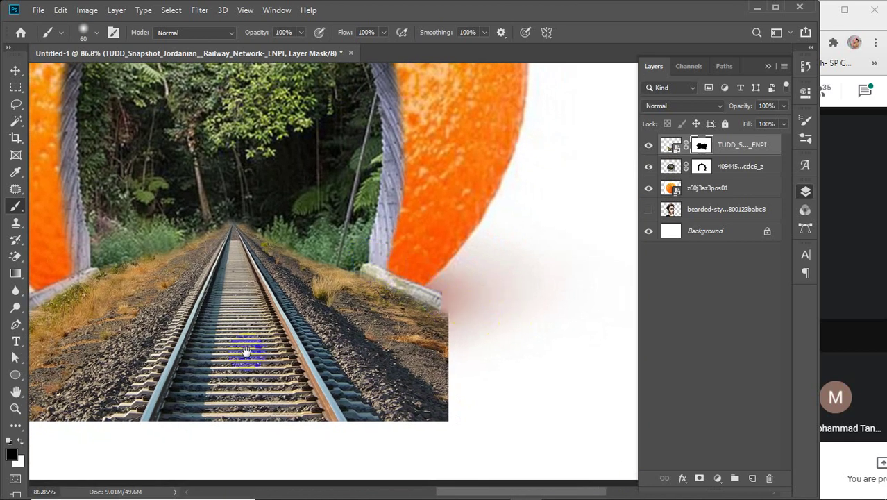
{"action": "left_click_drag", "start_coordinate": [245, 352], "coordinate": [436, 326]}
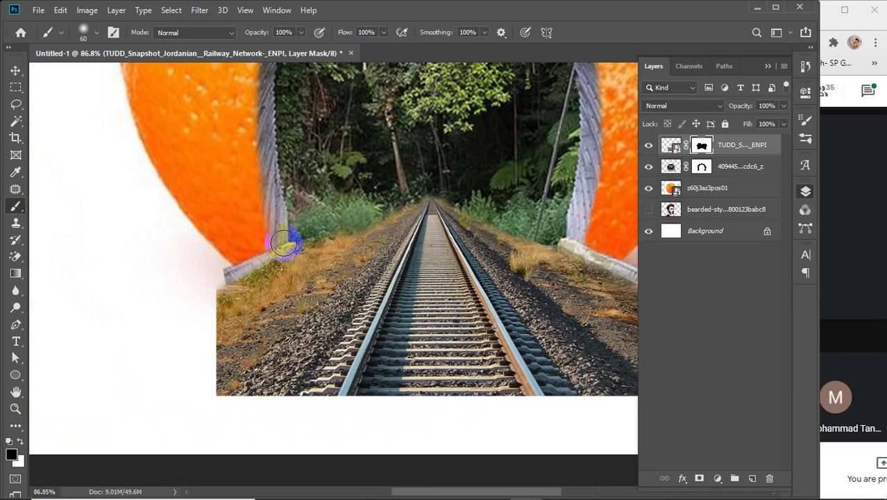
{"action": "mouse_move", "coordinate": [283, 246]}
{"action": "left_mouse_down"}
{"action": "mouse_move", "coordinate": [319, 234]}
{"action": "mouse_move", "coordinate": [208, 278]}
{"action": "left_mouse_up"}
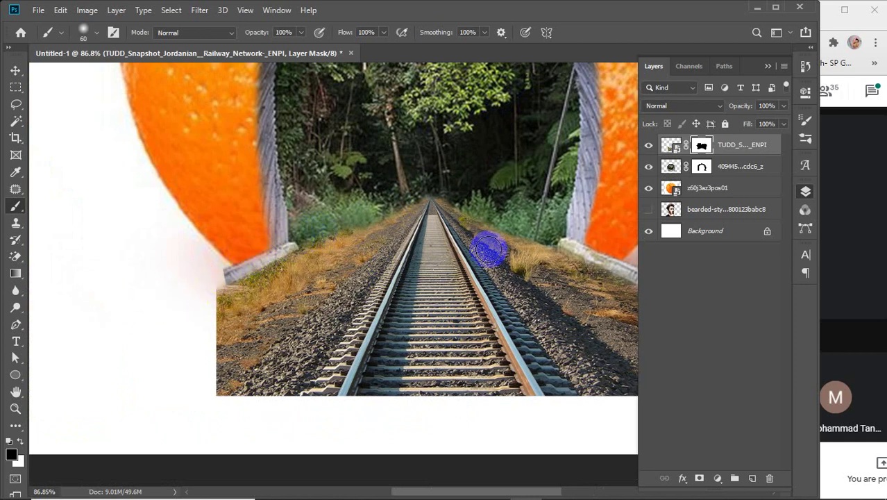
{"action": "left_click_drag", "start_coordinate": [489, 250], "coordinate": [416, 254]}
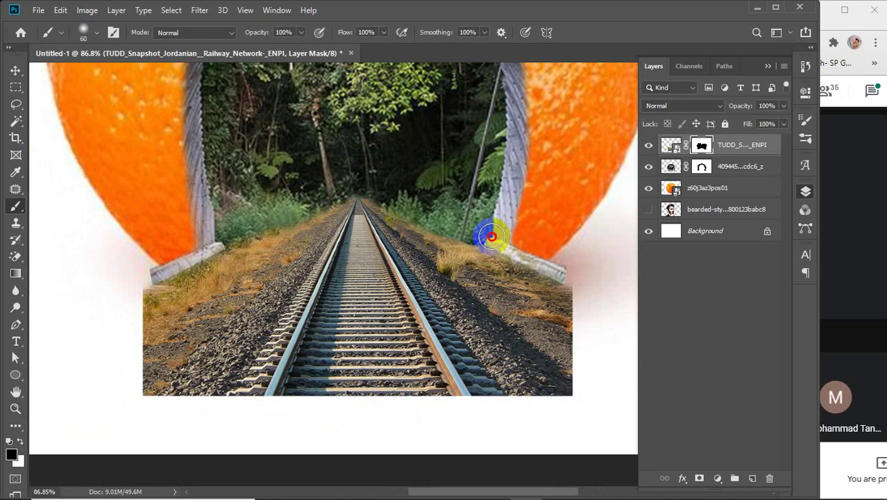
{"action": "left_click_drag", "start_coordinate": [492, 237], "coordinate": [531, 248]}
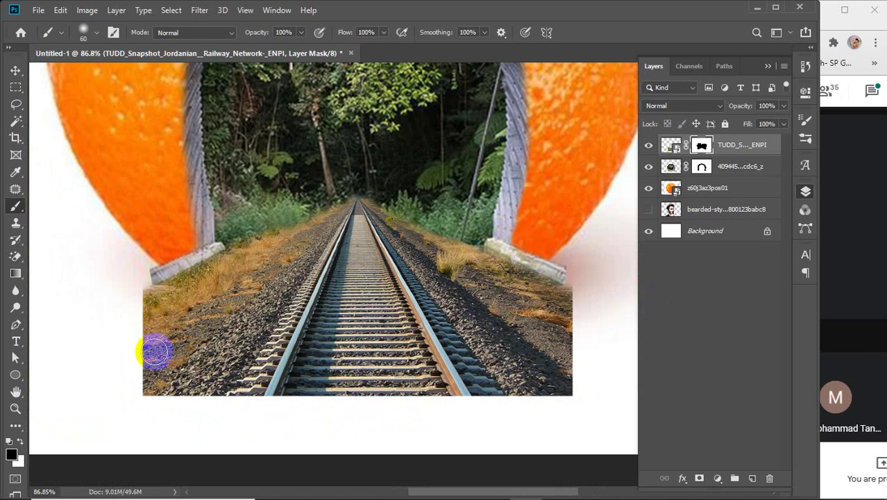
Soften the railway photo's straight left edge below the left ledge with the 60 px soft brush on the mask
{"action": "left_click_drag", "start_coordinate": [133, 290], "coordinate": [90, 358]}
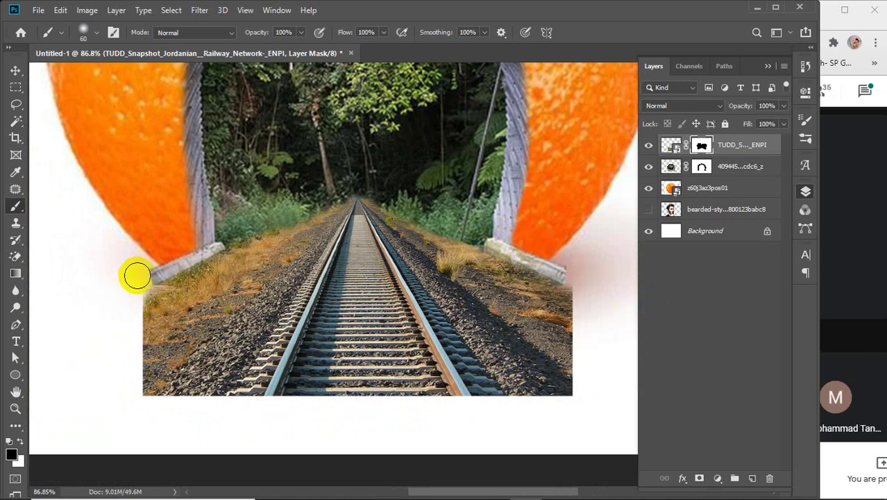
{"action": "left_click_drag", "start_coordinate": [136, 283], "coordinate": [104, 400]}
{"action": "left_click_drag", "start_coordinate": [132, 295], "coordinate": [114, 432]}
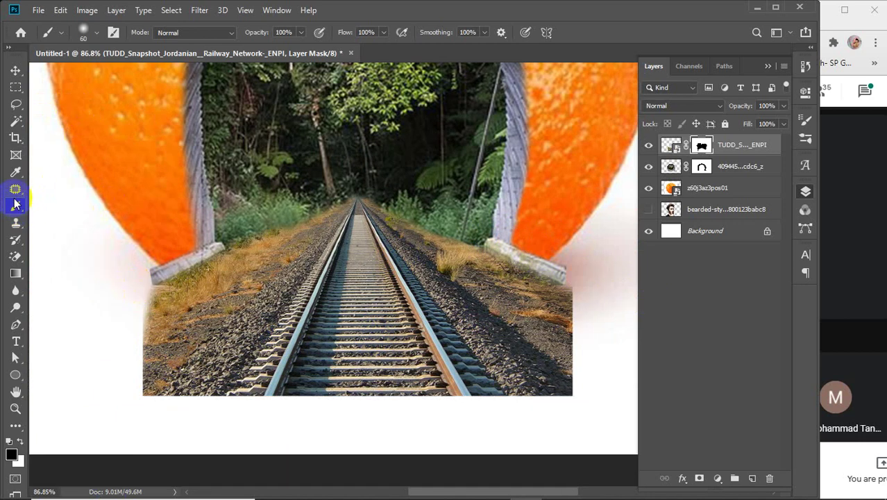
Try to mask the railway photo from its left edge with the 60 px brush at 100% hardness, and undo the stroke
{"action": "left_click", "coordinate": [85, 32]}
{"action": "left_click_drag", "start_coordinate": [82, 102], "coordinate": [253, 103]}
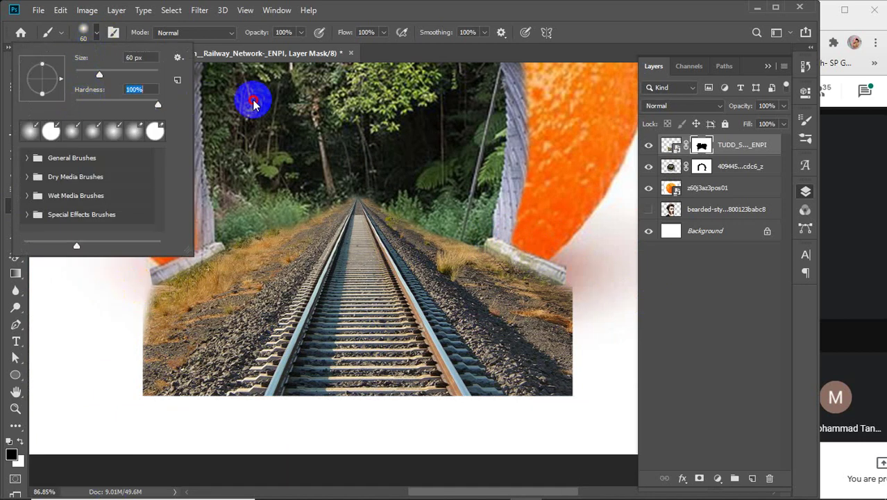
{"action": "left_click", "coordinate": [85, 32]}
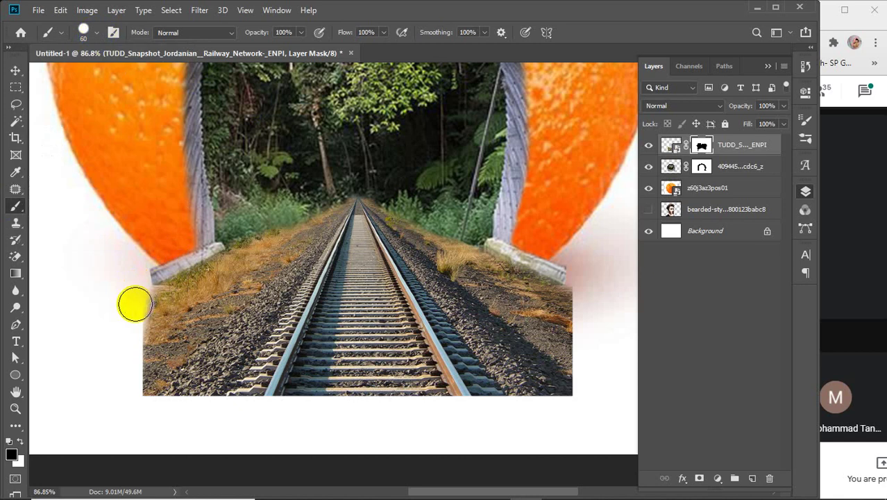
{"action": "mouse_move", "coordinate": [137, 304]}
{"action": "left_mouse_down"}
{"action": "mouse_move", "coordinate": [412, 334]}
{"action": "mouse_move", "coordinate": [643, 340]}
{"action": "left_mouse_up"}
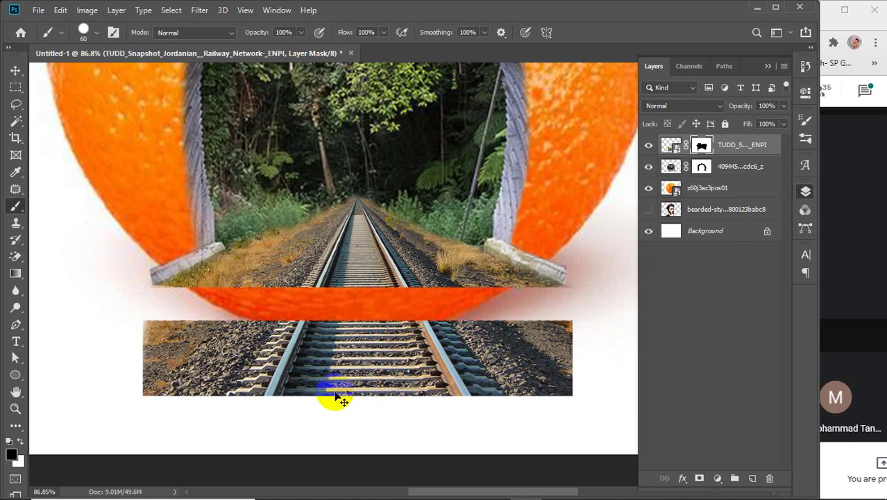
{"action": "key", "text": "ctrl+z"}
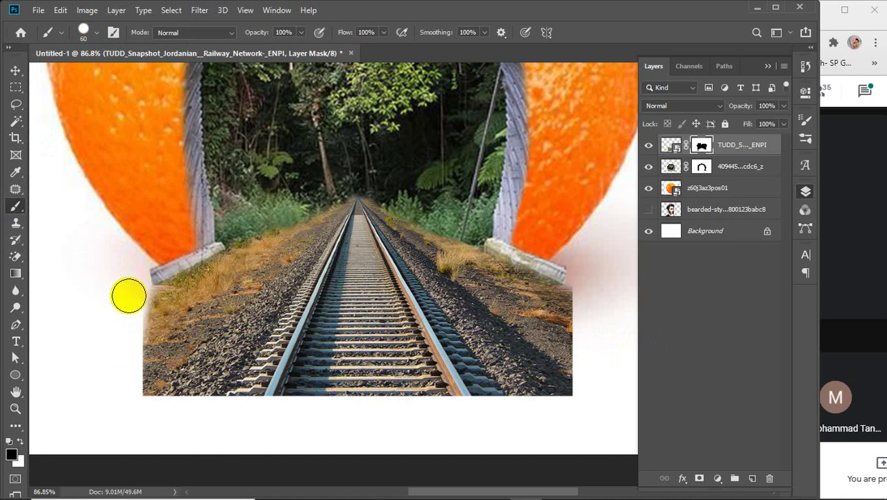
Mask out the railway photo's lower-left corner diagonally from the left ledge to the track with the 60 px brush made soft again
{"action": "left_click", "coordinate": [96, 32]}
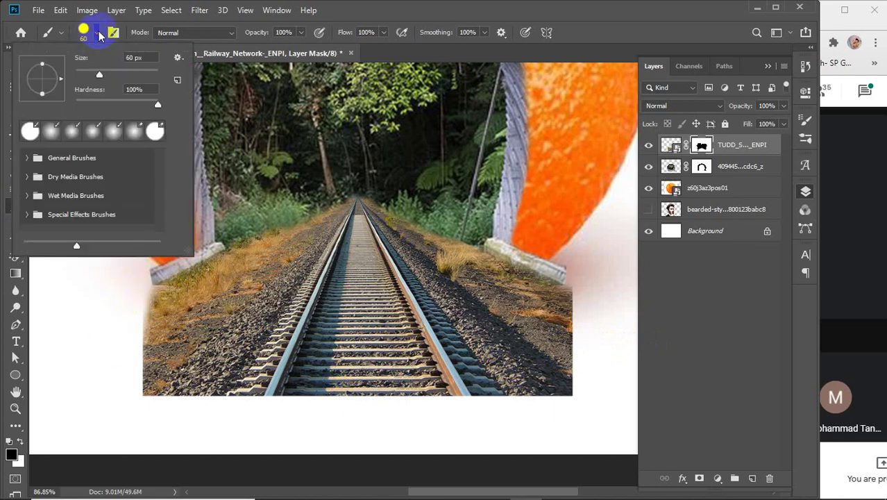
{"action": "left_click_drag", "start_coordinate": [102, 98], "coordinate": [56, 109]}
{"action": "left_click", "coordinate": [86, 30]}
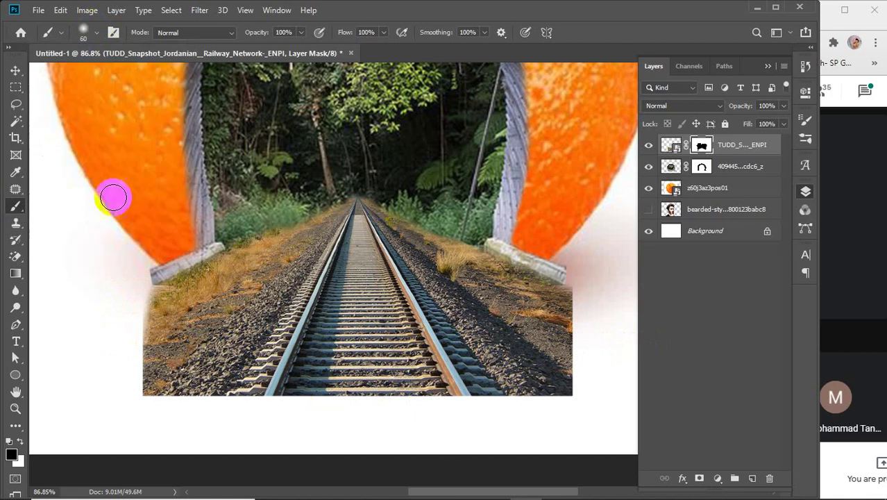
{"action": "mouse_move", "coordinate": [137, 292]}
{"action": "left_mouse_down"}
{"action": "mouse_move", "coordinate": [141, 369]}
{"action": "mouse_move", "coordinate": [162, 408]}
{"action": "mouse_move", "coordinate": [186, 423]}
{"action": "left_mouse_up"}
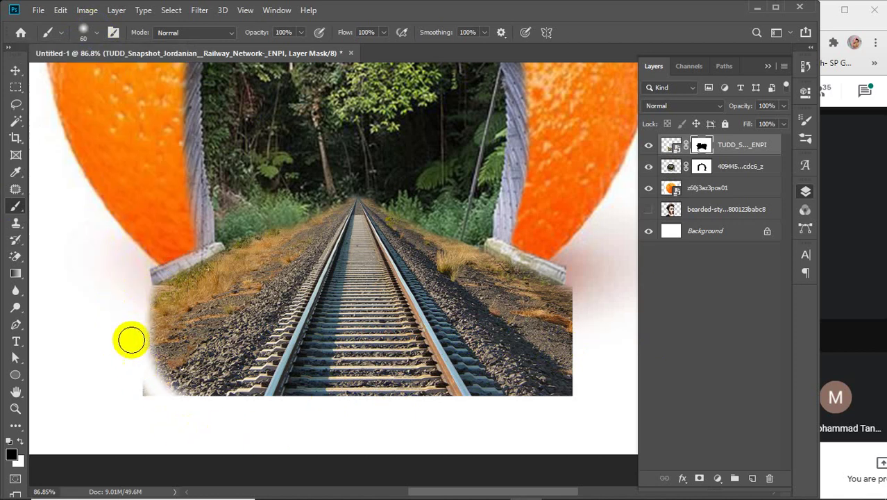
{"action": "mouse_move", "coordinate": [124, 280]}
{"action": "left_mouse_down"}
{"action": "mouse_move", "coordinate": [159, 376]}
{"action": "mouse_move", "coordinate": [185, 413]}
{"action": "mouse_move", "coordinate": [347, 463]}
{"action": "left_mouse_up"}
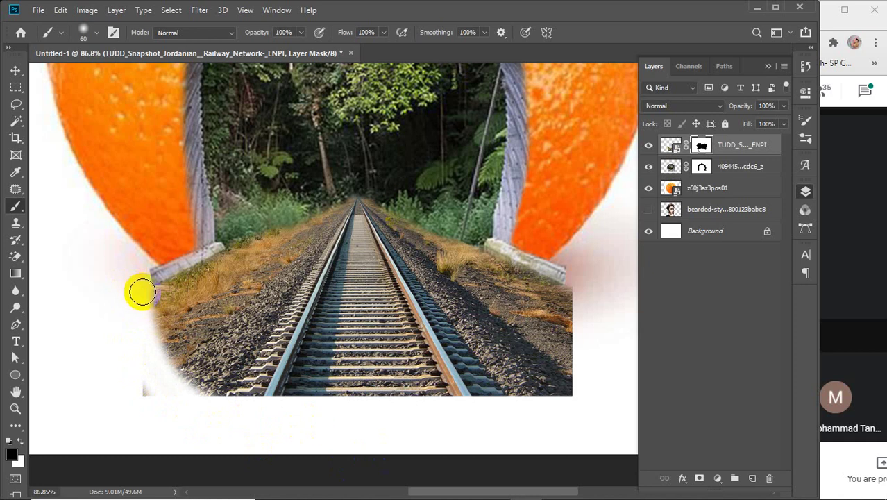
{"action": "left_click_drag", "start_coordinate": [142, 292], "coordinate": [236, 393]}
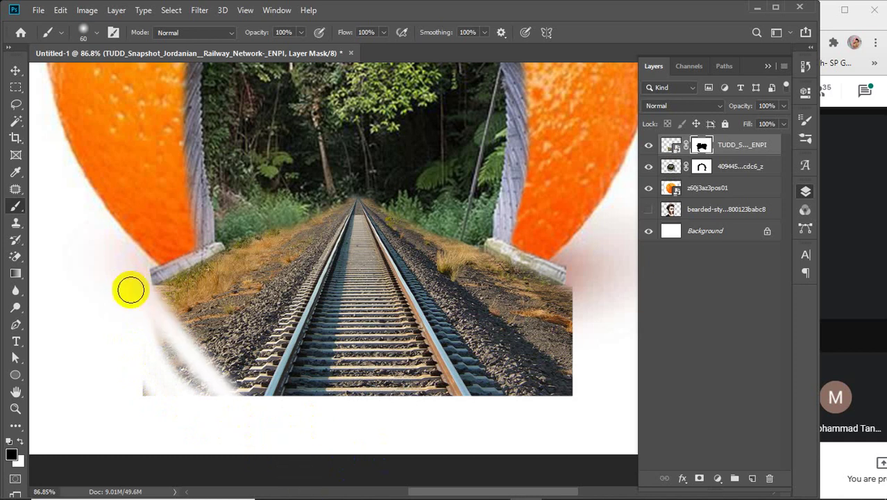
{"action": "mouse_move", "coordinate": [128, 295]}
{"action": "left_mouse_down"}
{"action": "mouse_move", "coordinate": [258, 408]}
{"action": "mouse_move", "coordinate": [312, 440]}
{"action": "left_mouse_up"}
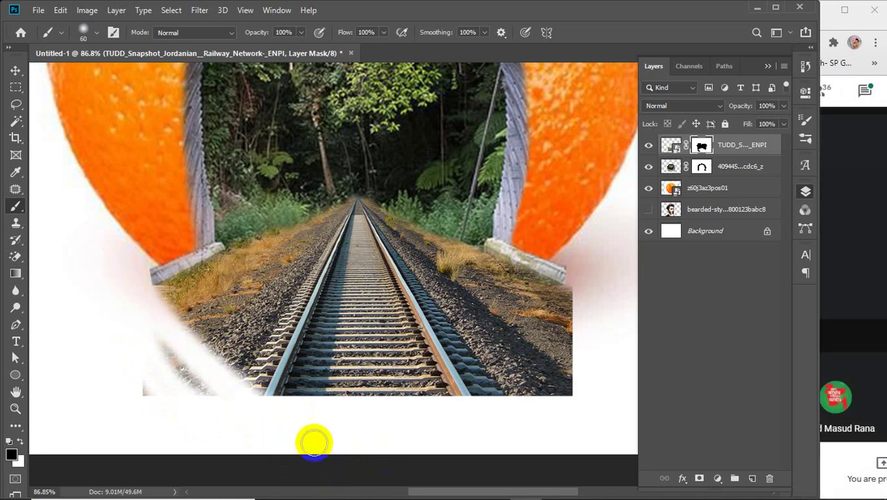
{"action": "mouse_move", "coordinate": [133, 359]}
{"action": "left_mouse_down"}
{"action": "mouse_move", "coordinate": [177, 373]}
{"action": "mouse_move", "coordinate": [289, 457]}
{"action": "mouse_move", "coordinate": [158, 341]}
{"action": "mouse_move", "coordinate": [283, 449]}
{"action": "mouse_move", "coordinate": [177, 358]}
{"action": "mouse_move", "coordinate": [272, 441]}
{"action": "mouse_move", "coordinate": [199, 395]}
{"action": "mouse_move", "coordinate": [243, 412]}
{"action": "mouse_move", "coordinate": [206, 396]}
{"action": "mouse_move", "coordinate": [231, 413]}
{"action": "mouse_move", "coordinate": [123, 378]}
{"action": "mouse_move", "coordinate": [174, 411]}
{"action": "mouse_move", "coordinate": [147, 393]}
{"action": "left_mouse_up"}
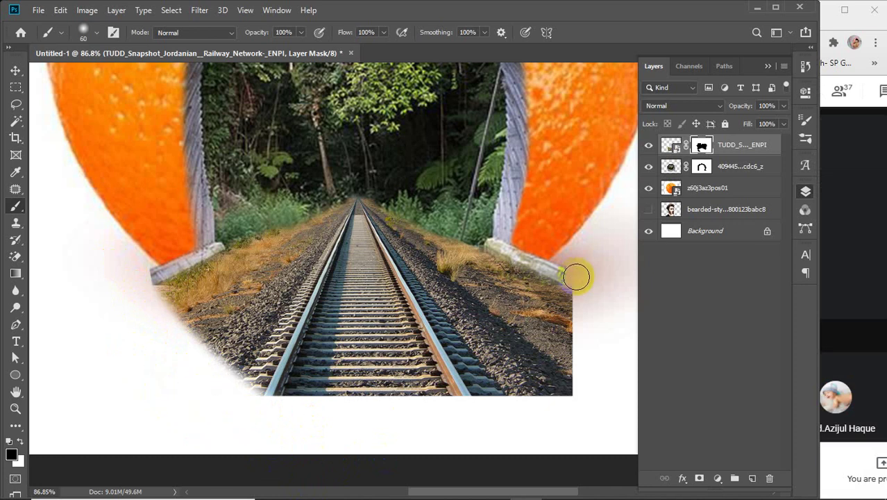
Mask out the railway photo's lower-right corner diagonally from the right ledge to the track with the 60 px soft brush
{"action": "left_click_drag", "start_coordinate": [572, 290], "coordinate": [494, 393]}
{"action": "left_click_drag", "start_coordinate": [593, 283], "coordinate": [490, 431]}
{"action": "mouse_move", "coordinate": [608, 313]}
{"action": "left_mouse_down"}
{"action": "mouse_move", "coordinate": [493, 457]}
{"action": "mouse_move", "coordinate": [516, 395]}
{"action": "mouse_move", "coordinate": [543, 385]}
{"action": "mouse_move", "coordinate": [599, 302]}
{"action": "mouse_move", "coordinate": [527, 399]}
{"action": "mouse_move", "coordinate": [622, 287]}
{"action": "mouse_move", "coordinate": [620, 318]}
{"action": "mouse_move", "coordinate": [567, 388]}
{"action": "mouse_move", "coordinate": [514, 433]}
{"action": "mouse_move", "coordinate": [536, 426]}
{"action": "mouse_move", "coordinate": [584, 377]}
{"action": "mouse_move", "coordinate": [559, 393]}
{"action": "left_mouse_up"}
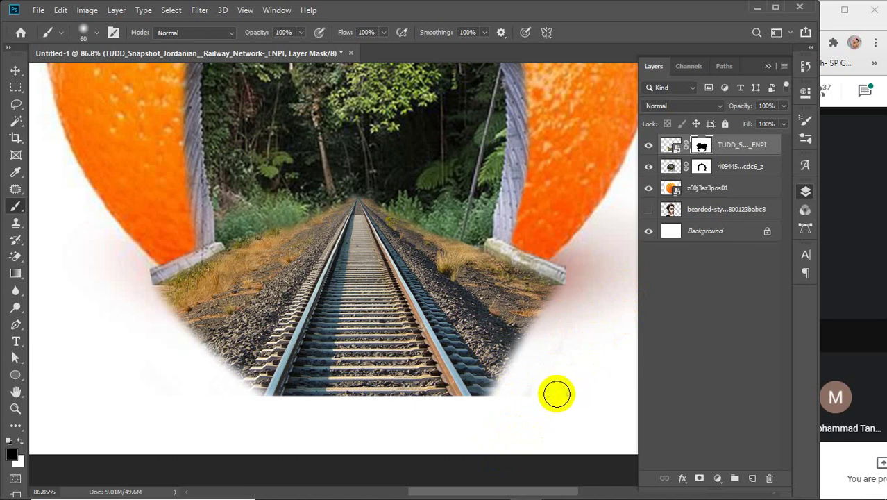
Clean up the faded corners on both sides of the railway photo with a 150 px soft brush on the mask
{"action": "key", "text": "bracketright"}
{"action": "key", "text": "bracketright"}
{"action": "key", "text": "bracketright"}
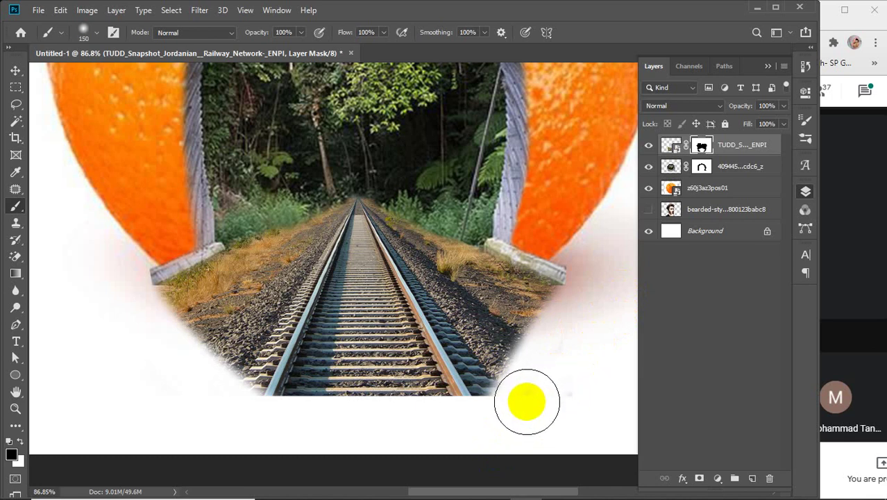
{"action": "left_click_drag", "start_coordinate": [525, 402], "coordinate": [562, 397]}
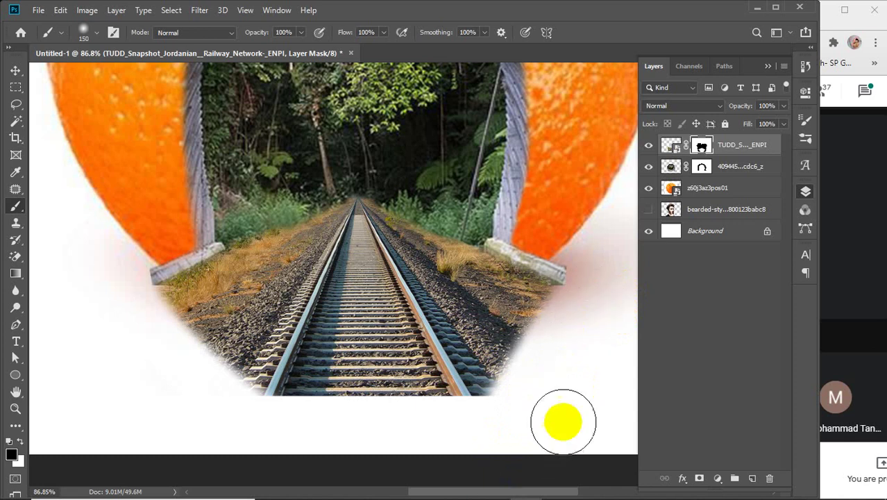
{"action": "left_click_drag", "start_coordinate": [140, 312], "coordinate": [182, 369]}
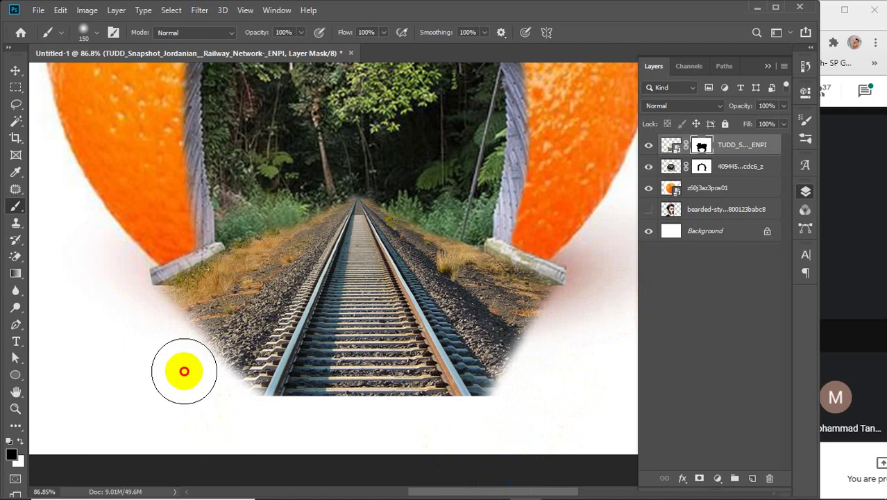
Try to brush over the orange's shadow beside the right ledge on the tunnel layer, and undo the stroke
{"action": "left_click", "coordinate": [747, 174]}
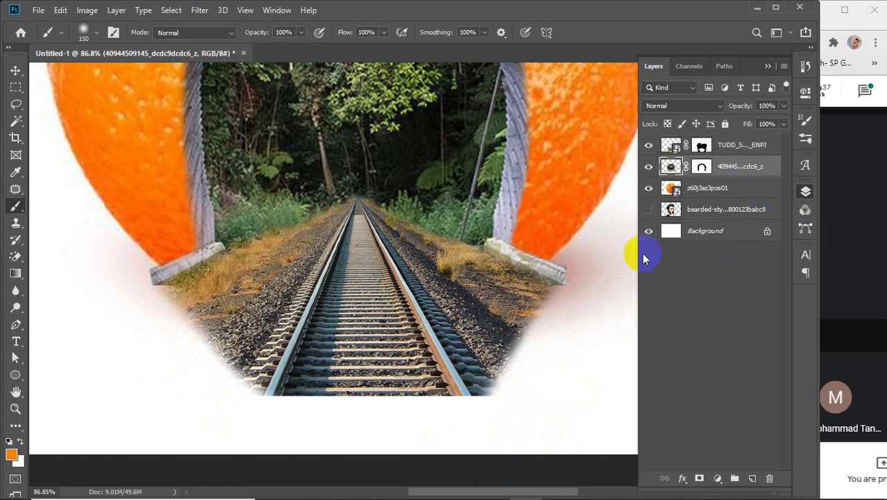
{"action": "left_click", "coordinate": [587, 293]}
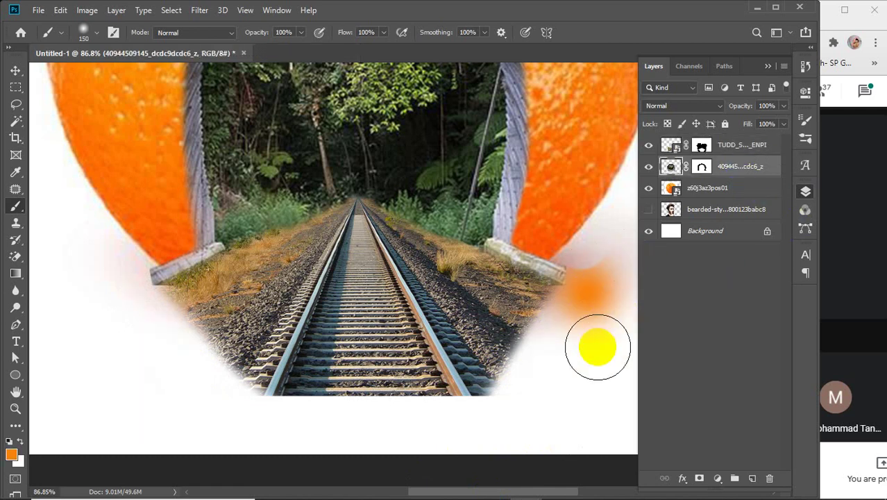
{"action": "key", "text": "ctrl+z"}
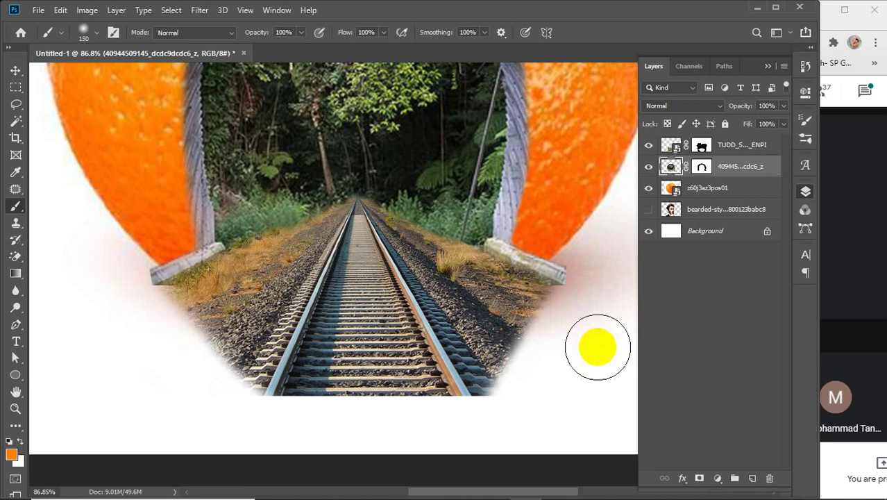
Mask out the outer ends of the tunnel's right and left ledges with a small soft brush, reduced to 50 px and 30 px
{"action": "left_click", "coordinate": [702, 167]}
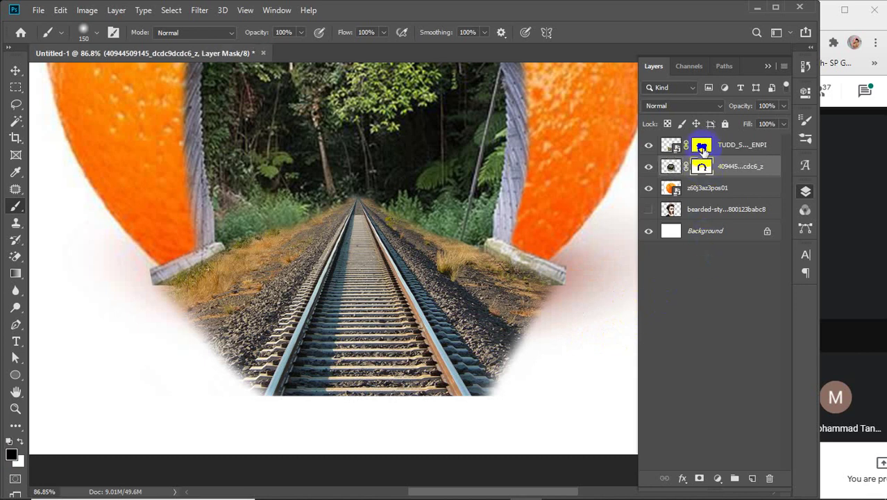
{"action": "left_click", "coordinate": [652, 170]}
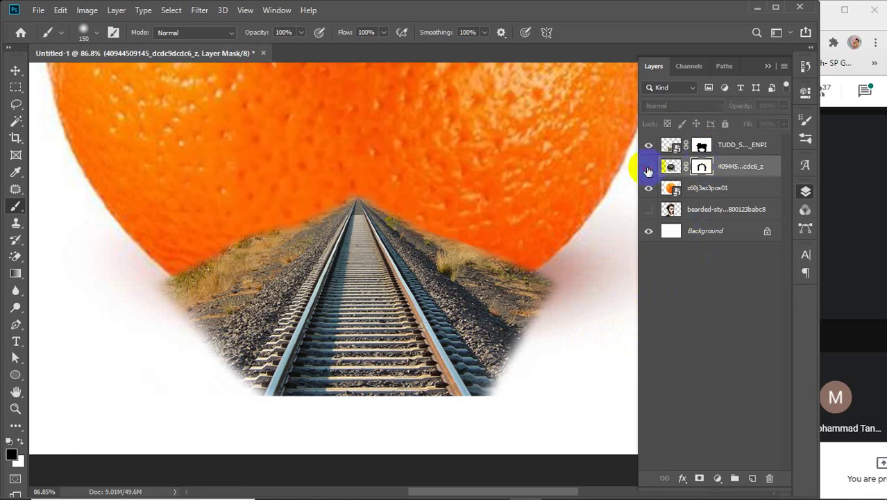
{"action": "left_click", "coordinate": [653, 173]}
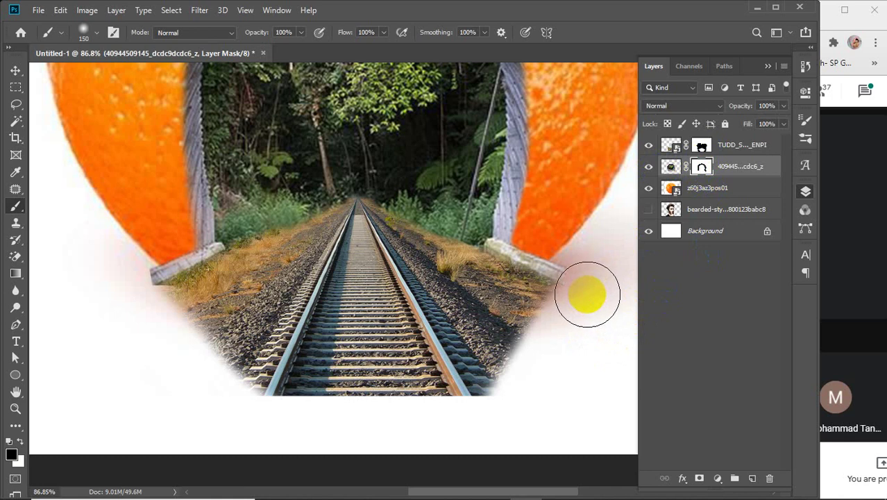
{"action": "left_click", "coordinate": [588, 294]}
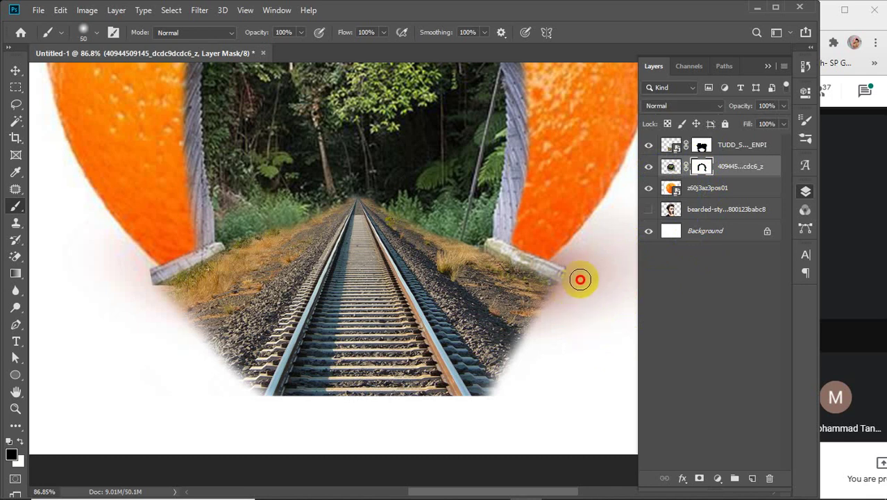
{"action": "left_click_drag", "start_coordinate": [580, 280], "coordinate": [569, 286]}
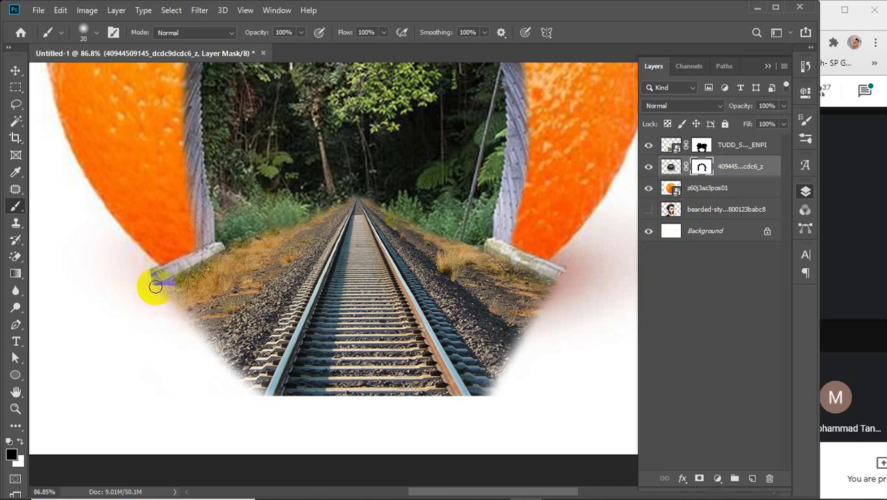
{"action": "mouse_move", "coordinate": [147, 279]}
{"action": "left_mouse_down"}
{"action": "mouse_move", "coordinate": [192, 307]}
{"action": "mouse_move", "coordinate": [158, 286]}
{"action": "mouse_move", "coordinate": [190, 330]}
{"action": "mouse_move", "coordinate": [139, 275]}
{"action": "mouse_move", "coordinate": [191, 343]}
{"action": "mouse_move", "coordinate": [144, 265]}
{"action": "mouse_move", "coordinate": [243, 411]}
{"action": "mouse_move", "coordinate": [289, 362]}
{"action": "left_mouse_up"}
{"action": "scroll", "coordinate": [368, 324], "scroll_direction": "down", "scroll_amount": 8}
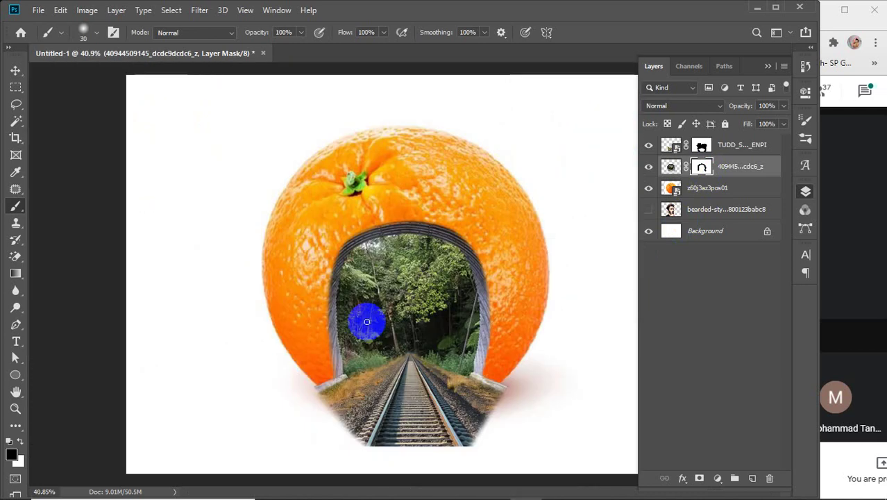
Trim the lower-right edge of the railway photo diagonally toward the track with a 90 px soft brush on its mask
{"action": "left_click", "coordinate": [702, 167]}
{"action": "left_click", "coordinate": [702, 146]}
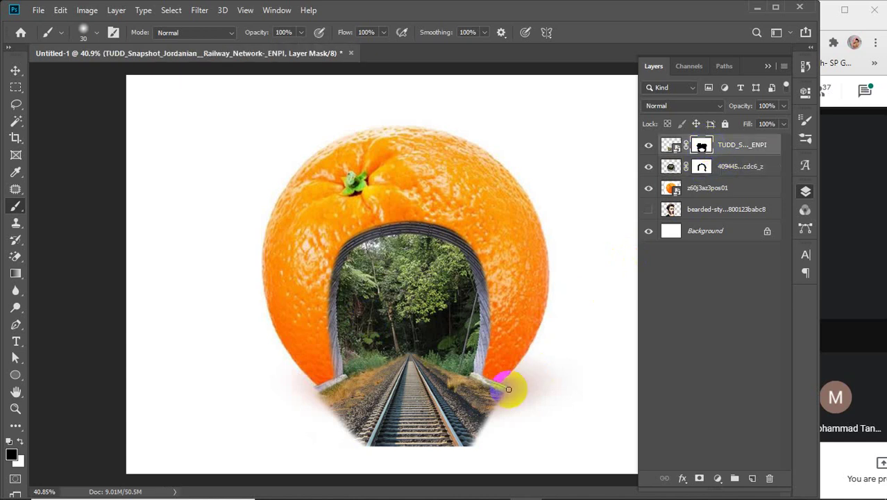
{"action": "key", "text": "bracketright"}
{"action": "key", "text": "bracketright"}
{"action": "key", "text": "bracketright"}
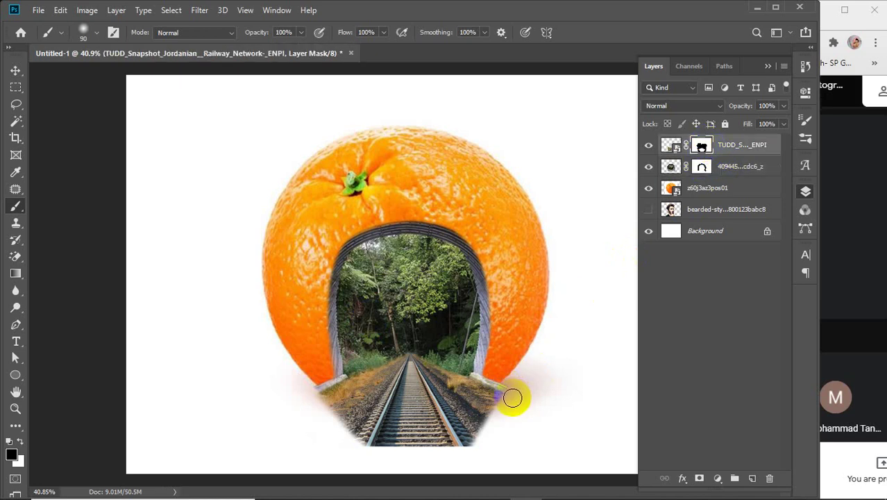
{"action": "left_click_drag", "start_coordinate": [507, 404], "coordinate": [452, 472]}
{"action": "mouse_move", "coordinate": [490, 417]}
{"action": "left_mouse_down"}
{"action": "mouse_move", "coordinate": [508, 401]}
{"action": "mouse_move", "coordinate": [478, 442]}
{"action": "left_mouse_up"}
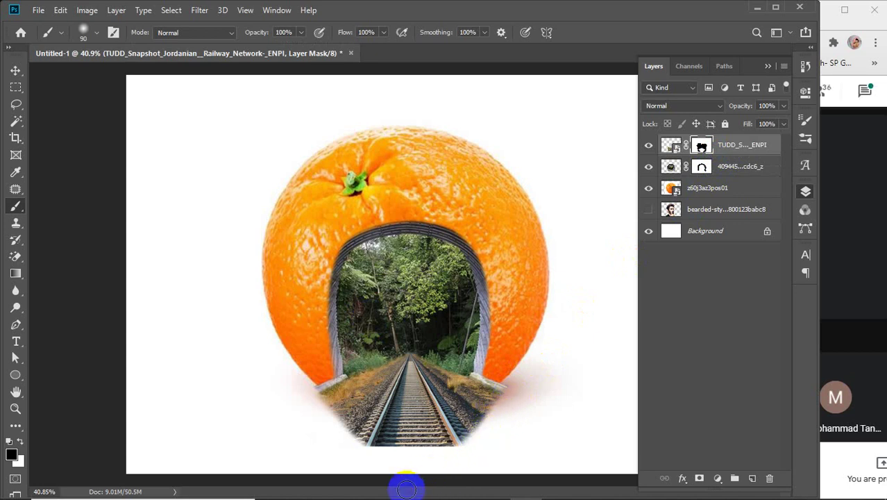
Scale the orange, tunnel and railway layers together to about 122% and reposition them so the tracks meet the canvas's lower edge
{"action": "left_click", "coordinate": [16, 71]}
{"action": "left_click", "coordinate": [244, 142]}
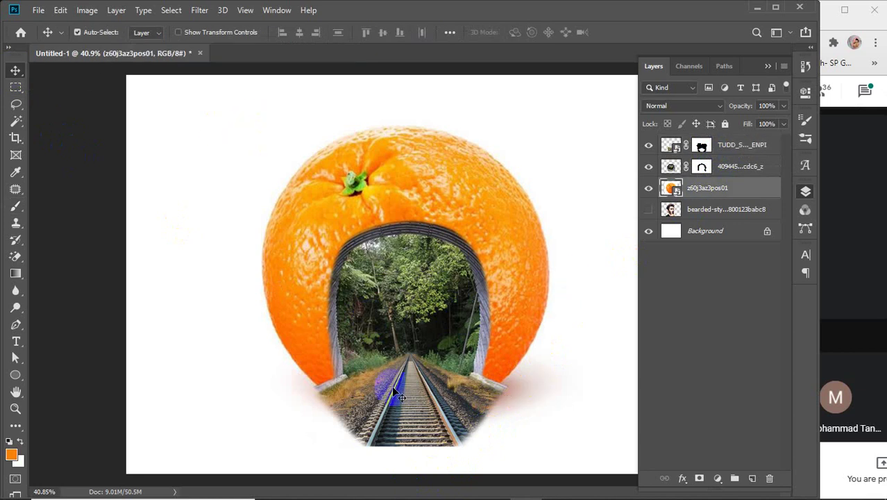
{"action": "left_click_drag", "start_coordinate": [225, 123], "coordinate": [582, 402]}
{"action": "key", "text": "ctrl+t"}
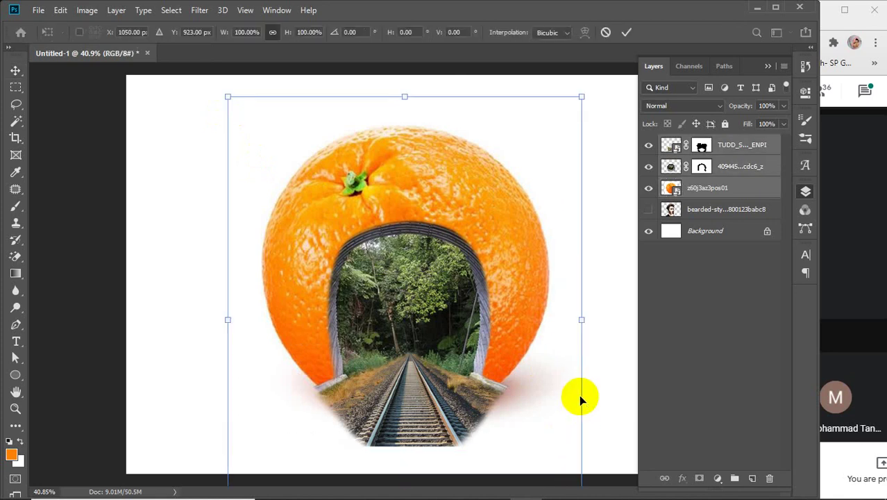
{"action": "key", "text": "ctrl+0"}
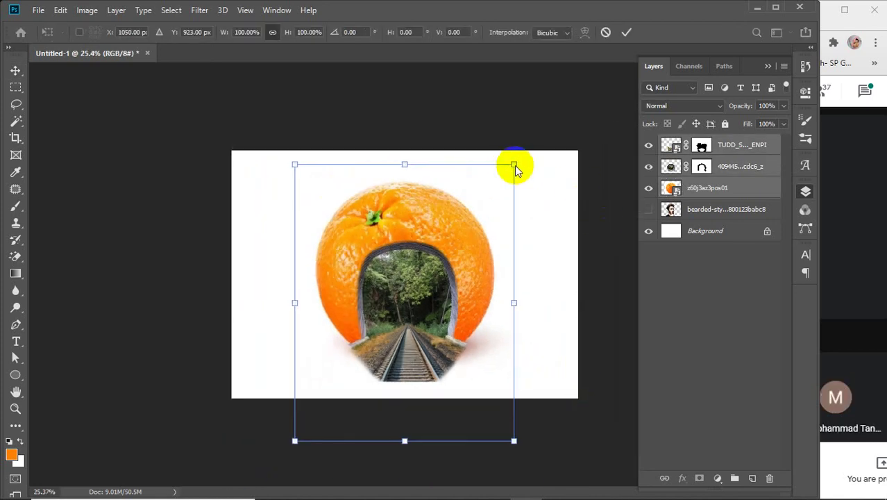
{"action": "left_click_drag", "start_coordinate": [513, 165], "coordinate": [562, 103]}
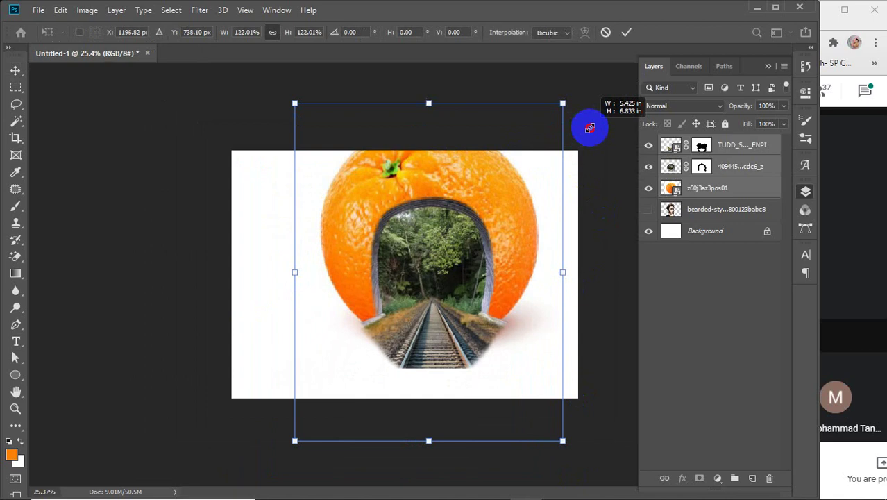
{"action": "left_click_drag", "start_coordinate": [509, 200], "coordinate": [479, 237]}
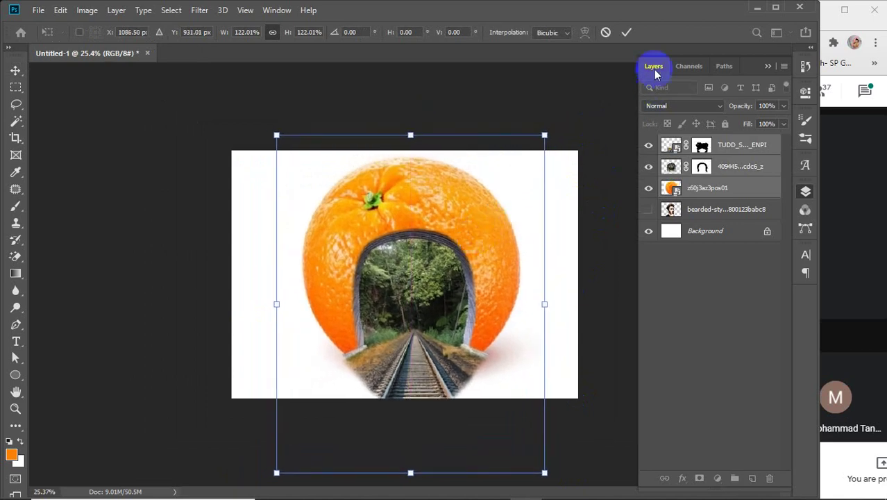
{"action": "left_click", "coordinate": [626, 32]}
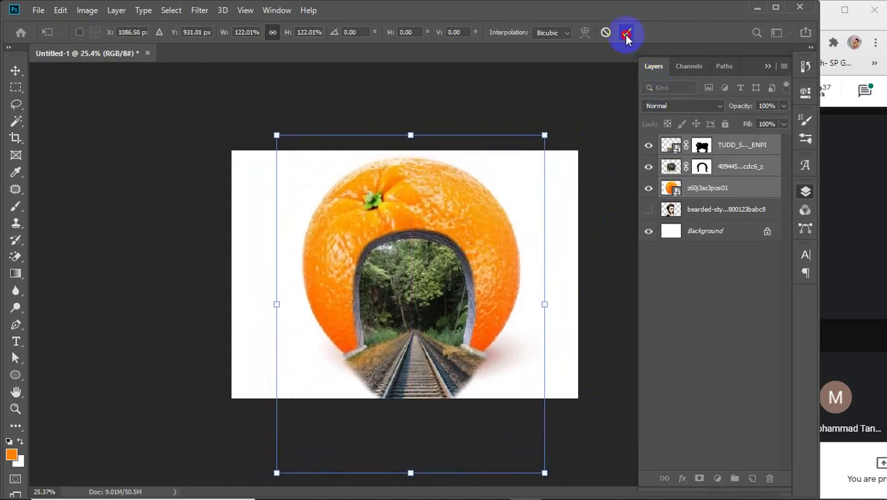
Add a new layer directly above the Background and fill it with black
{"action": "left_click", "coordinate": [726, 238]}
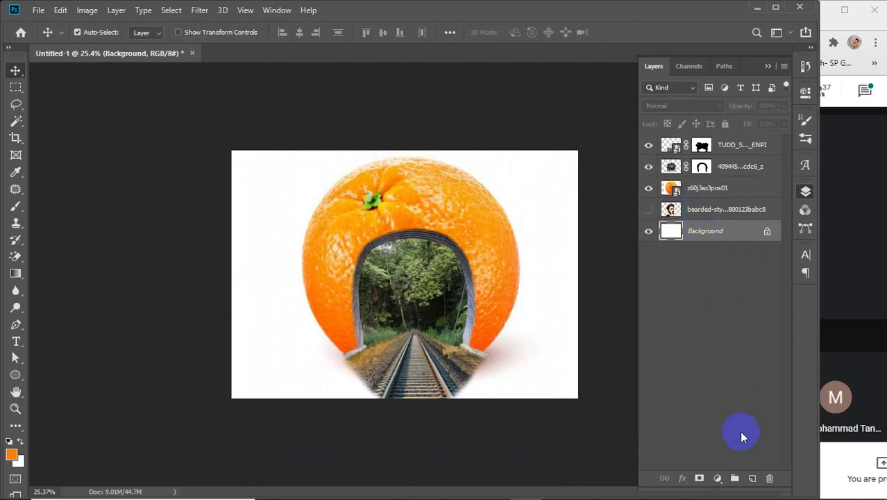
{"action": "left_click", "coordinate": [754, 480]}
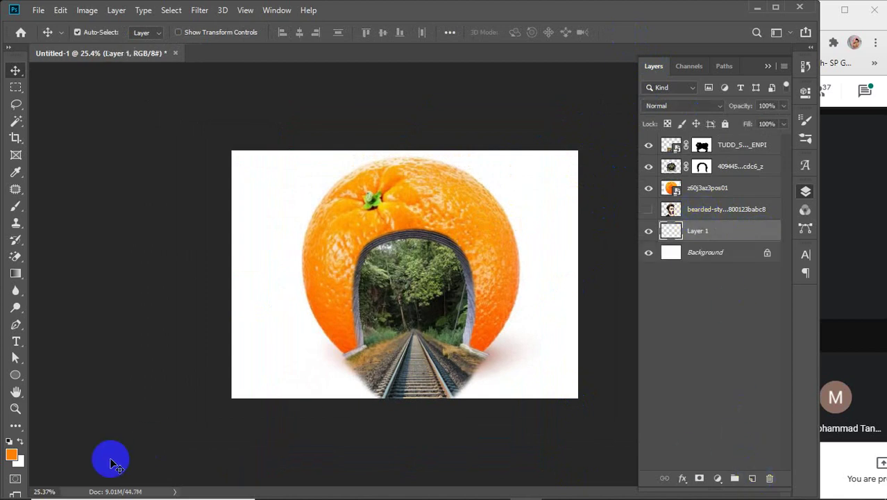
{"action": "left_click", "coordinate": [11, 441]}
{"action": "key", "text": "alt+BackSpace"}
{"action": "left_click", "coordinate": [271, 357]}
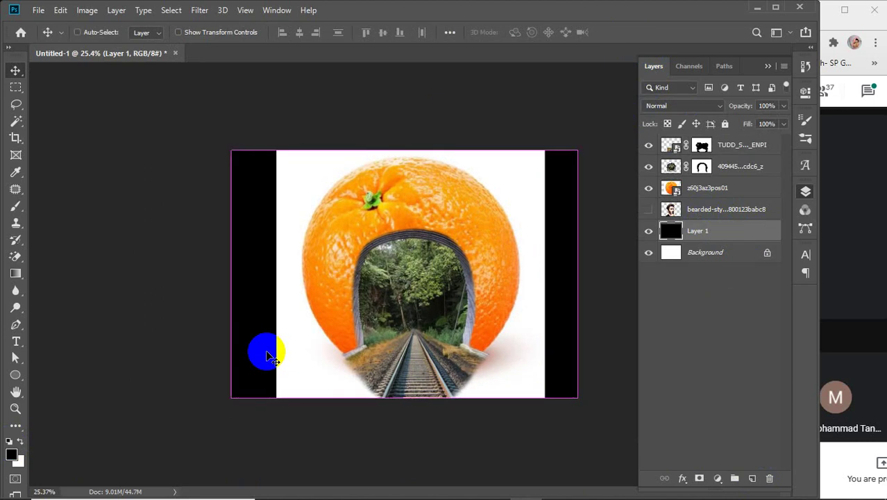
Rasterize the orange layer and switch to the Magic Eraser tool
{"action": "left_click", "coordinate": [671, 236], "text": "ctrl"}
{"action": "left_click", "coordinate": [710, 190]}
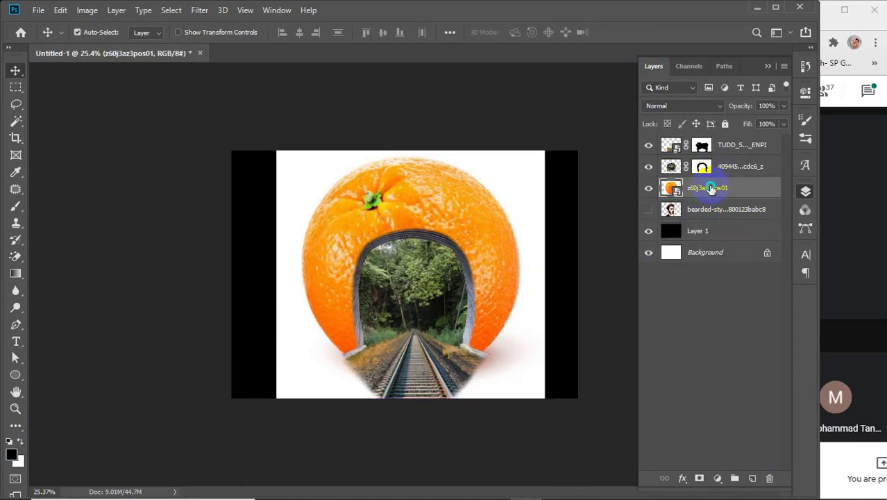
{"action": "right_click", "coordinate": [710, 189]}
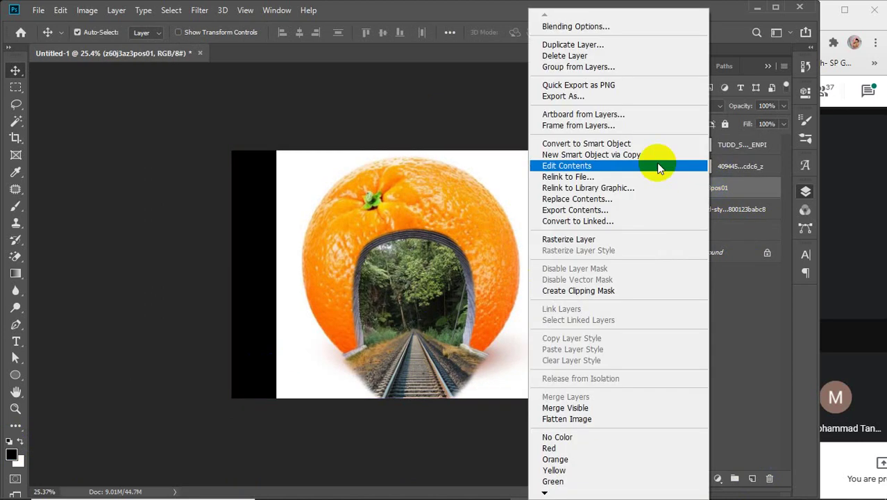
{"action": "left_click", "coordinate": [581, 240]}
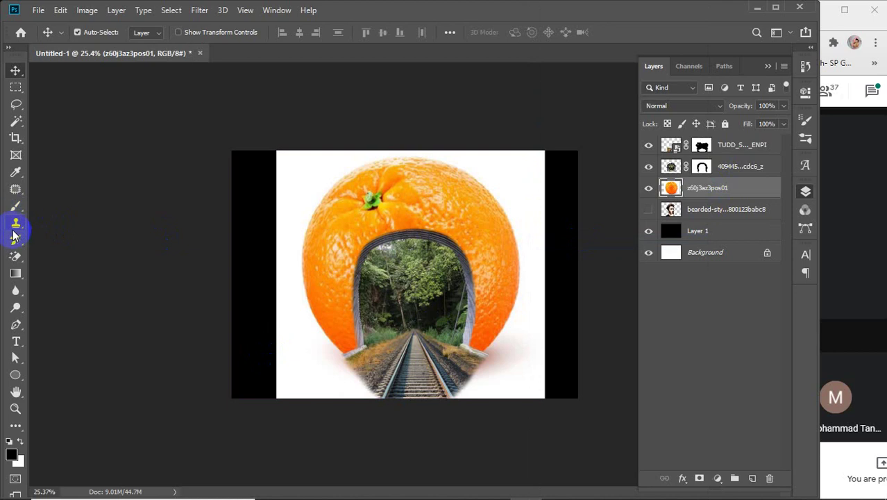
{"action": "left_click", "coordinate": [16, 258]}
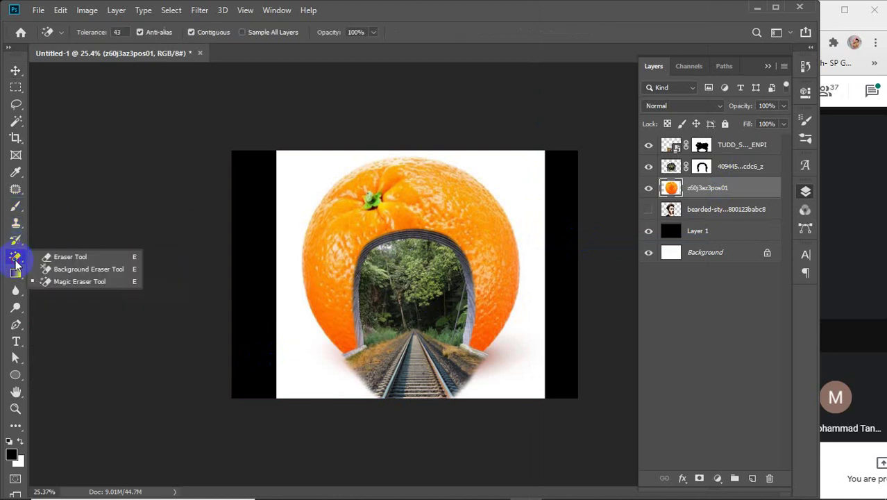
{"action": "left_click", "coordinate": [79, 281]}
Try erasing the orange's white background with the Magic Eraser at tolerances 43 and 66, undoing each attempt
{"action": "left_click", "coordinate": [296, 182]}
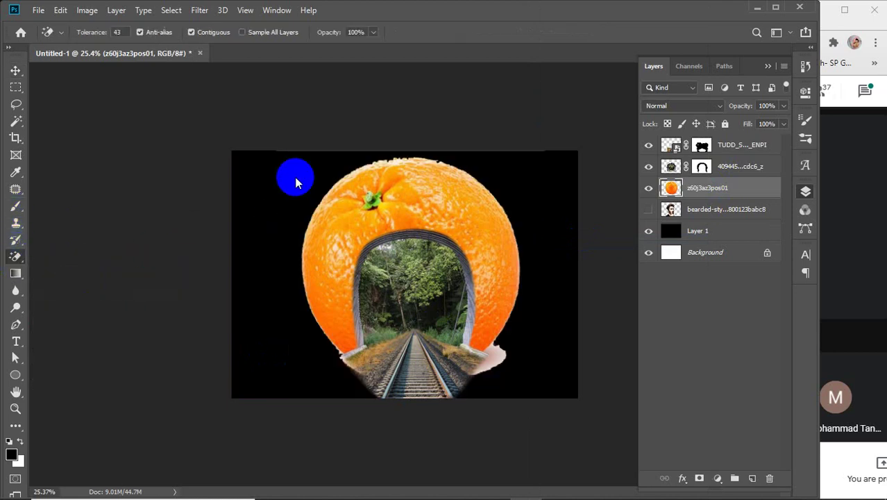
{"action": "left_click", "coordinate": [500, 373]}
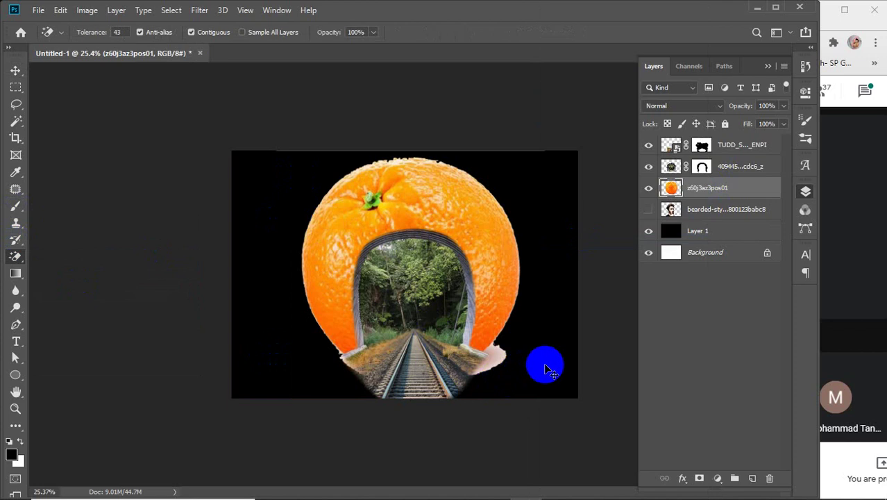
{"action": "key", "text": "ctrl+z"}
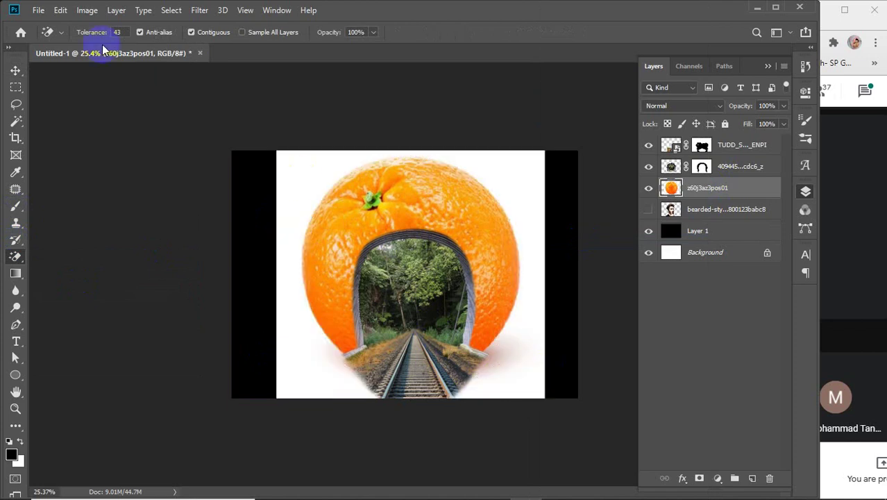
{"action": "left_click_drag", "start_coordinate": [89, 34], "coordinate": [104, 33]}
{"action": "left_click", "coordinate": [299, 177]}
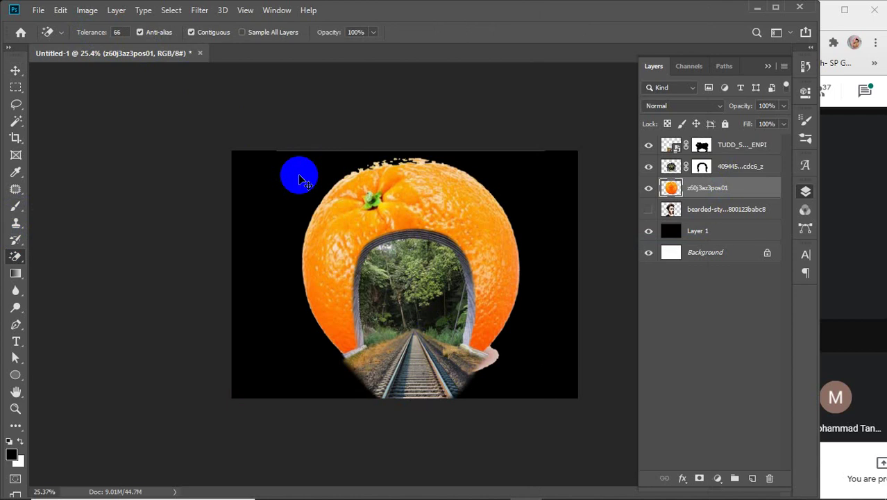
{"action": "key", "text": "ctrl+z"}
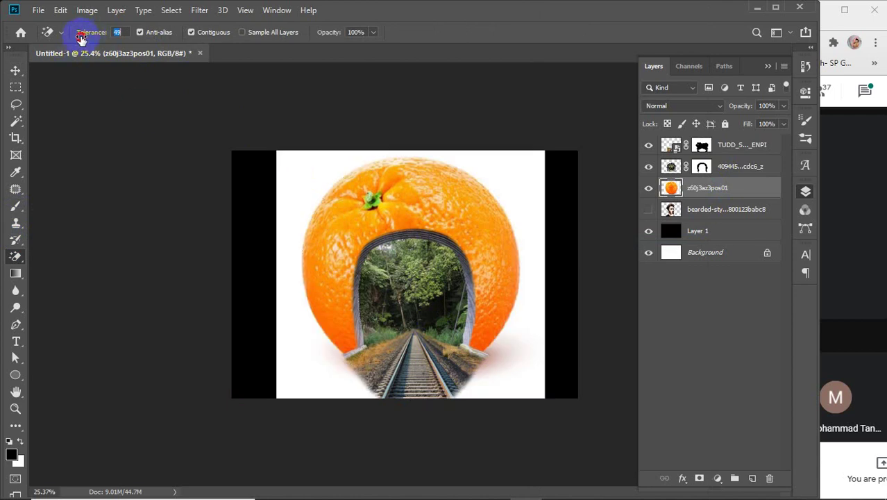
{"action": "left_click", "coordinate": [299, 165]}
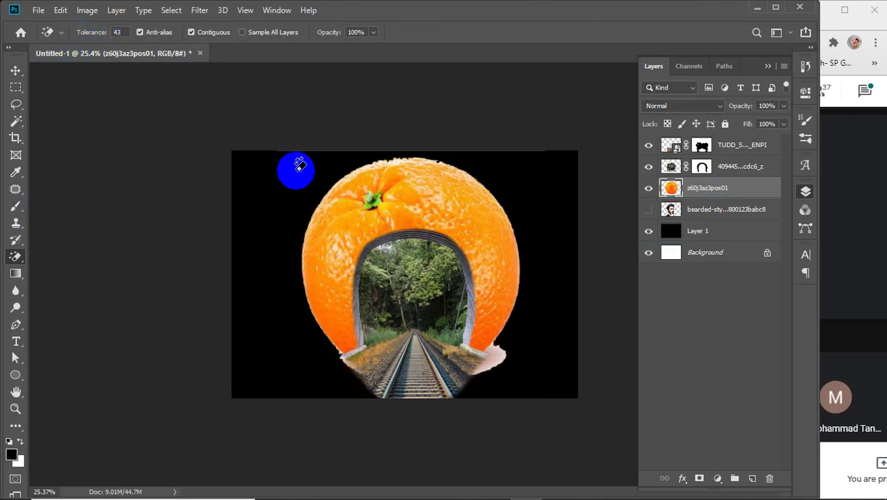
{"action": "key", "text": "ctrl+z"}
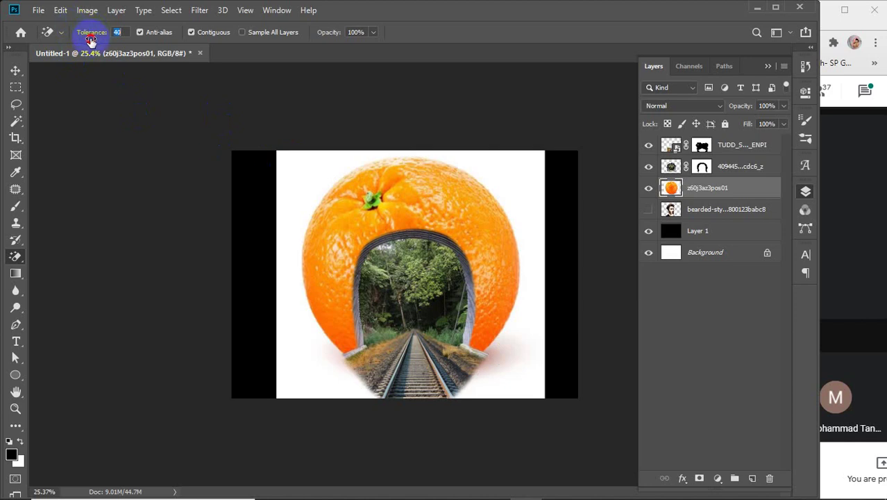
Erase the orange's white background and leftover shadow with the Magic Eraser at tolerance 25, and deselect the layer
{"action": "left_click", "coordinate": [280, 176]}
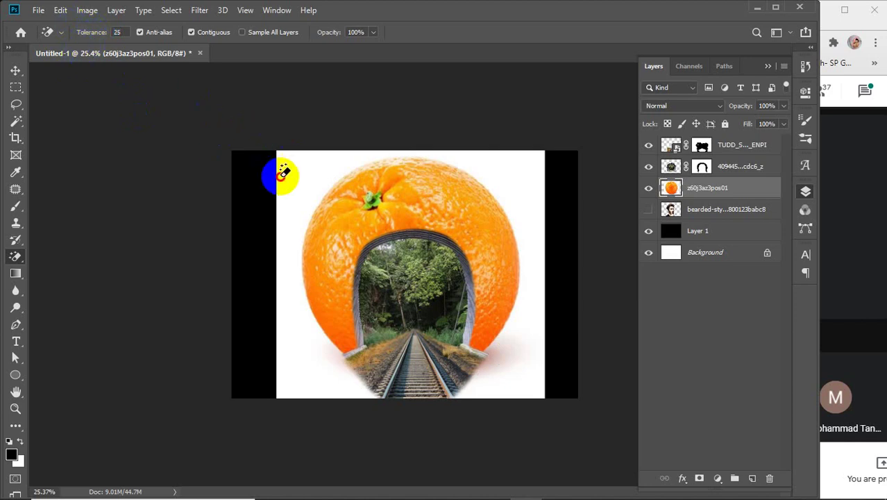
{"action": "left_click", "coordinate": [545, 358]}
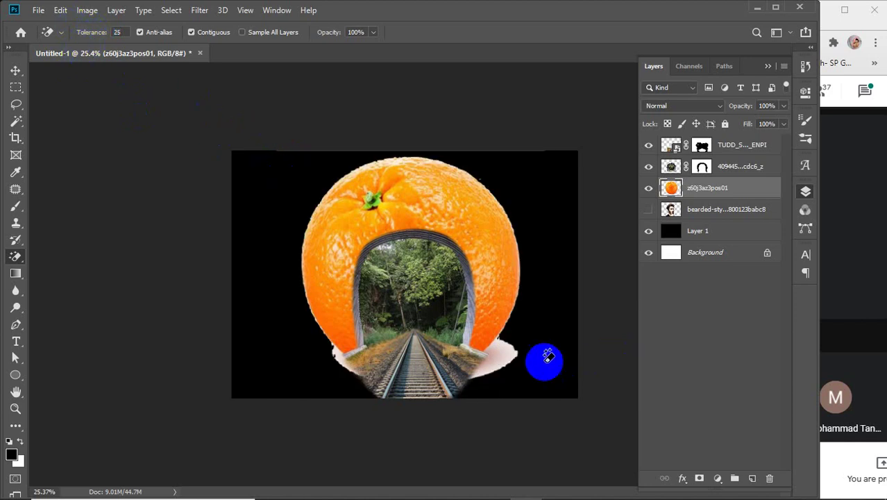
{"action": "left_click", "coordinate": [503, 356]}
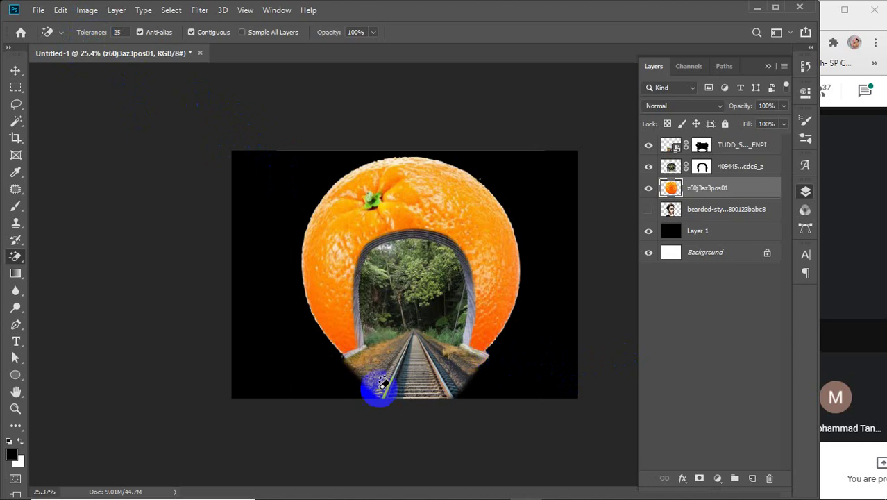
{"action": "left_click", "coordinate": [14, 72]}
{"action": "left_click", "coordinate": [167, 200]}
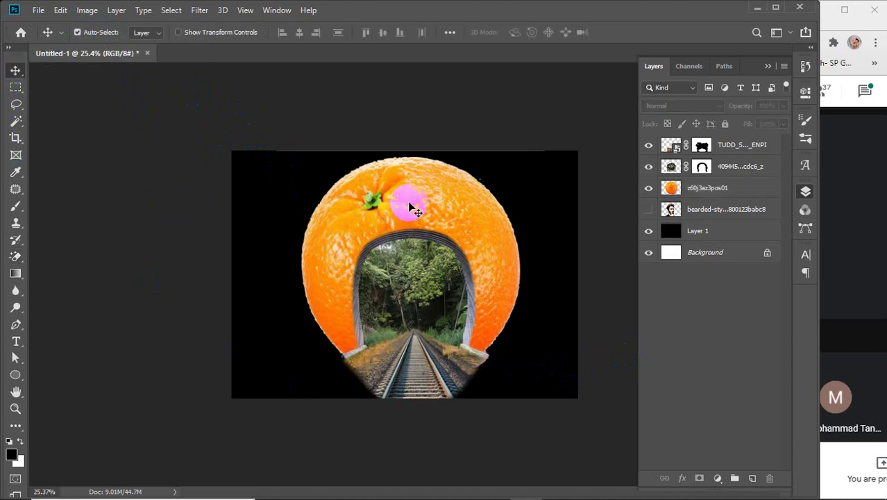
Fill Layer 1 behind the orange with dark gray #282828
{"action": "left_click", "coordinate": [668, 231]}
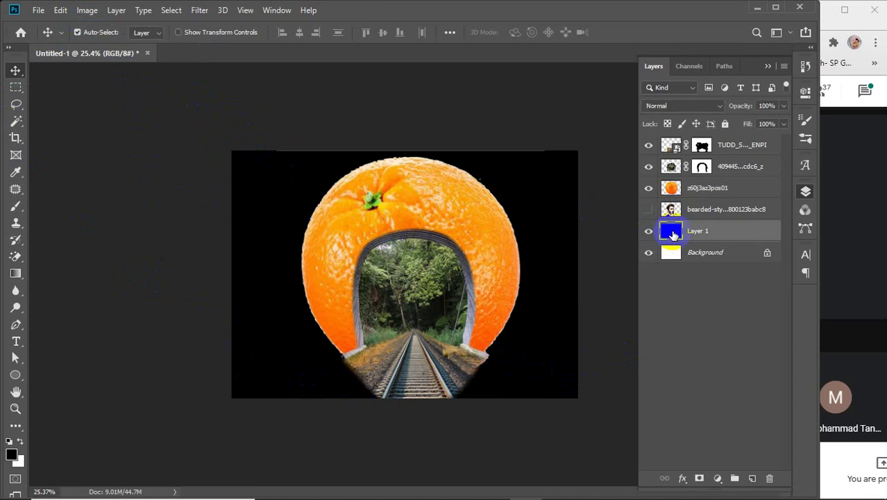
{"action": "left_click", "coordinate": [12, 454]}
{"action": "left_click_drag", "start_coordinate": [486, 238], "coordinate": [428, 243]}
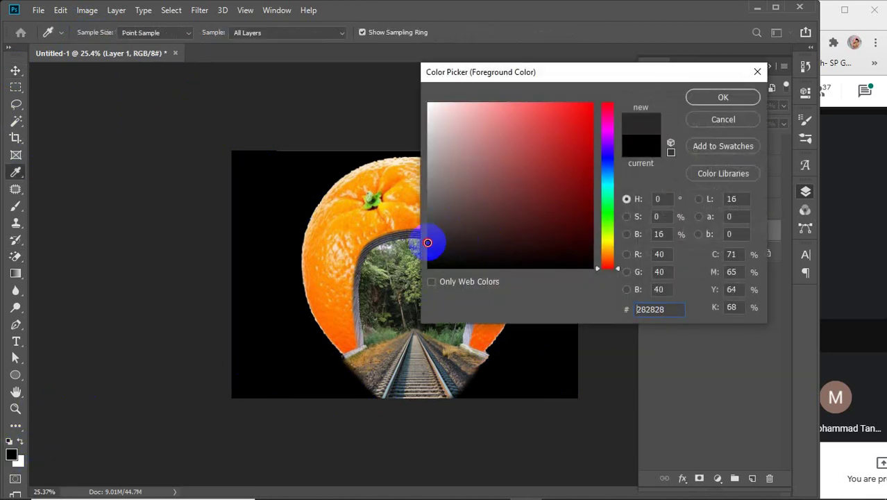
{"action": "left_click", "coordinate": [715, 98]}
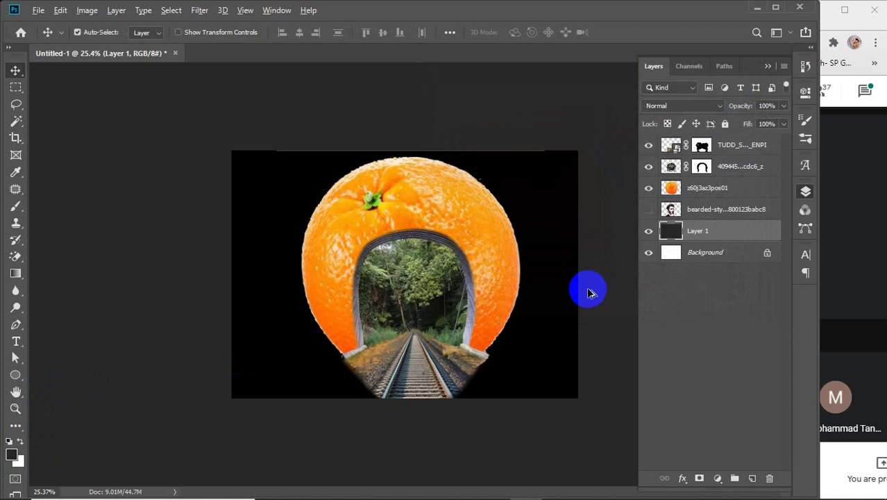
{"action": "key", "text": "alt+BackSpace"}
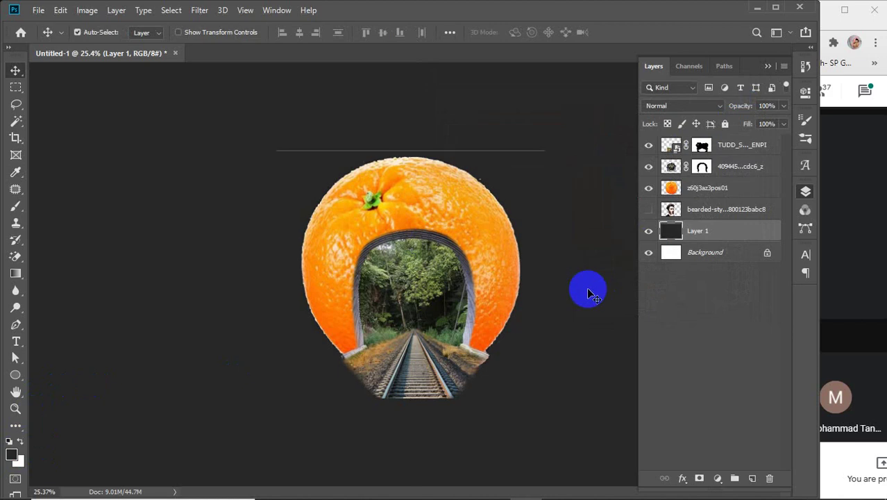
Set the foreground color to medium gray #4c4c4c and fill Layer 1 with it
{"action": "left_click", "coordinate": [12, 456]}
{"action": "left_click", "coordinate": [429, 216]}
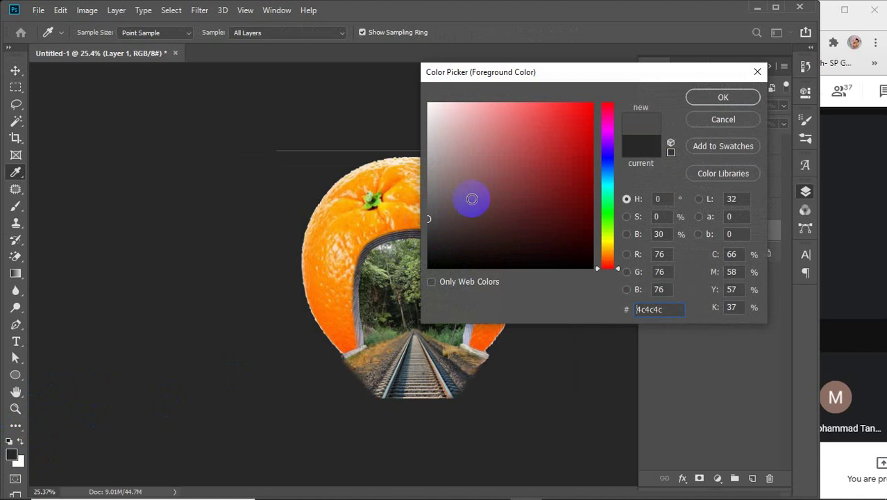
{"action": "left_click", "coordinate": [723, 99]}
{"action": "key", "text": "alt+BackSpace"}
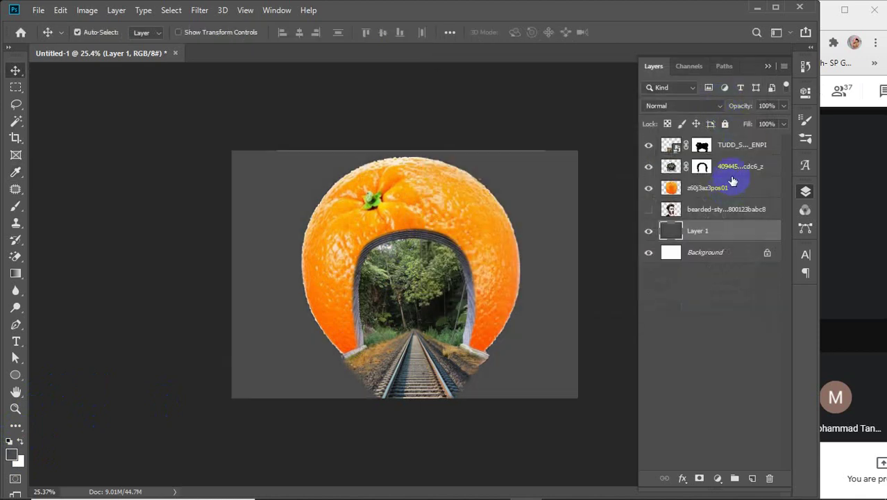
Move the hidden bearded man layer to the top of the layer stack and make it visible
{"action": "left_click", "coordinate": [730, 144]}
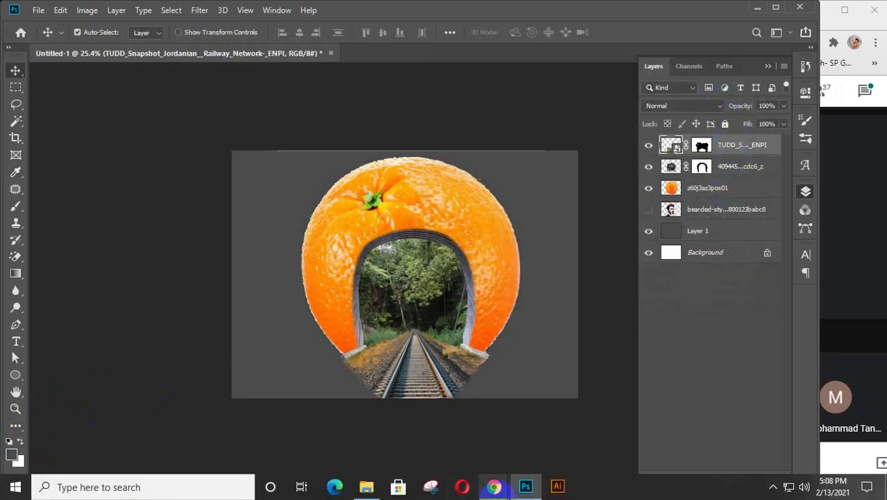
{"action": "mouse_move", "coordinate": [495, 490]}
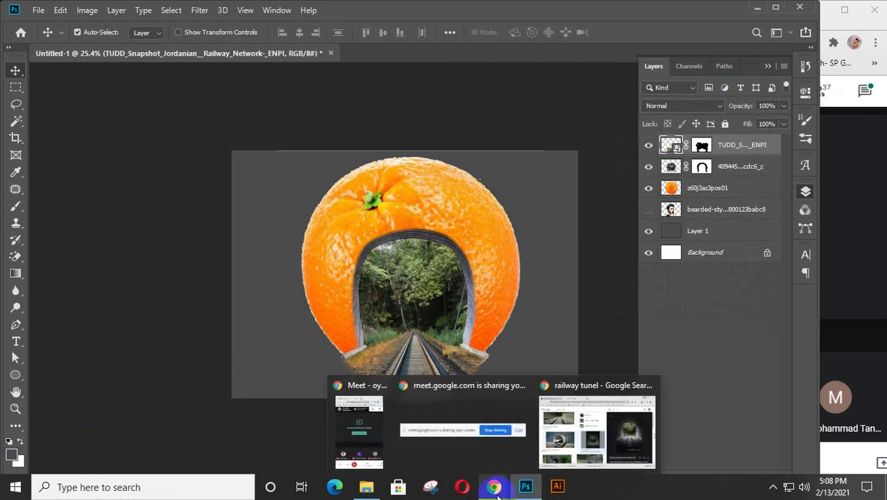
{"action": "left_click", "coordinate": [716, 210]}
{"action": "left_click_drag", "start_coordinate": [715, 210], "coordinate": [716, 138]}
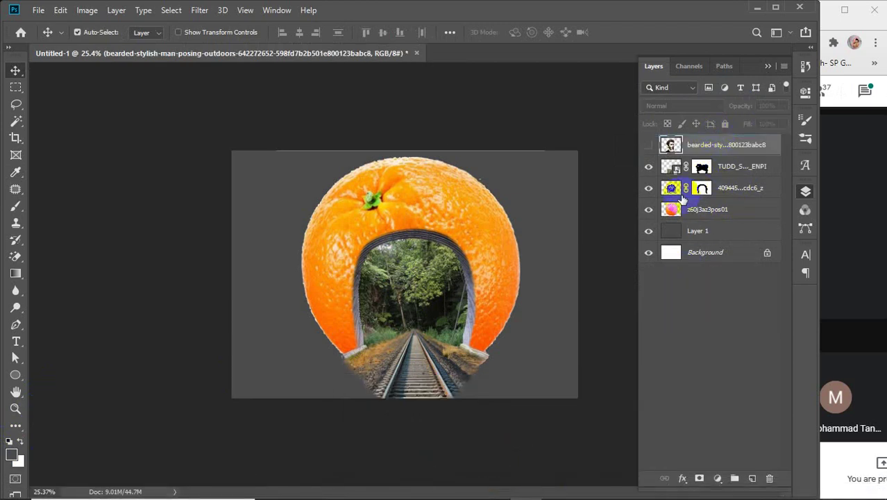
{"action": "left_click", "coordinate": [649, 145]}
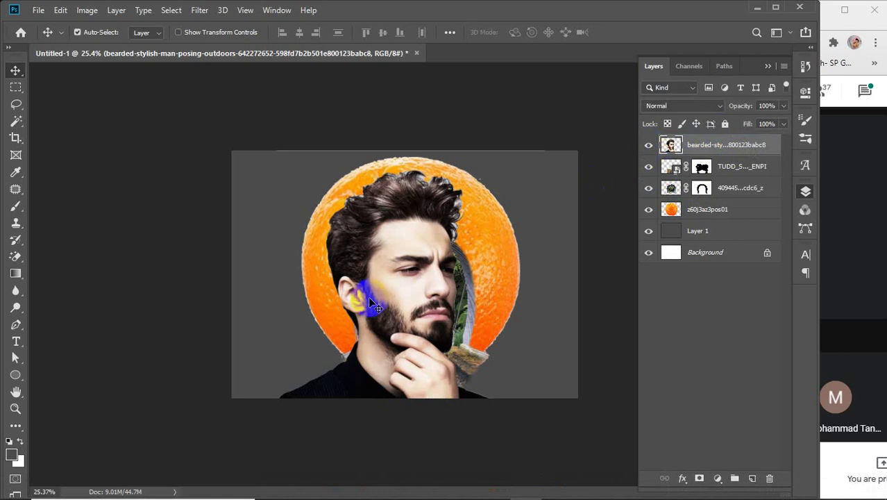
Start a free transform on the bearded man layer
{"action": "key", "text": "ctrl+t"}
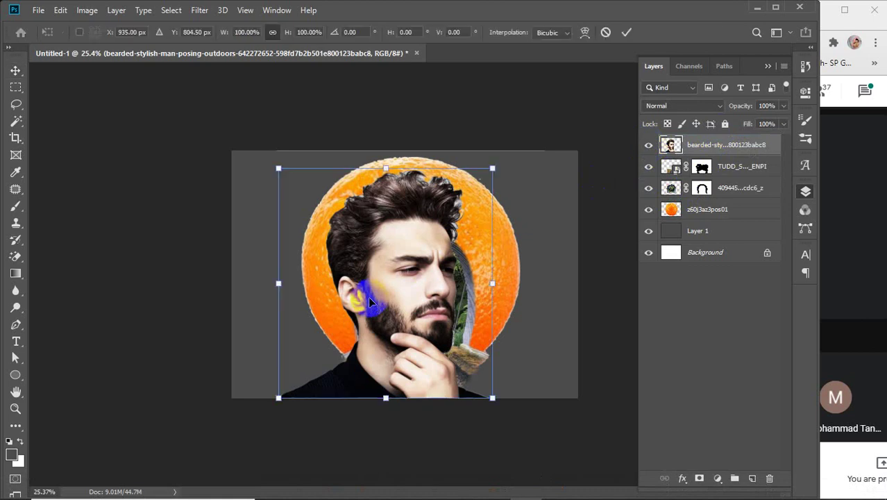
Scale the bearded man image down to a small figure and place it against the left side of the orange
{"action": "left_click_drag", "start_coordinate": [493, 168], "coordinate": [356, 314]}
{"action": "left_click_drag", "start_coordinate": [317, 359], "coordinate": [289, 292]}
{"action": "left_click", "coordinate": [627, 32]}
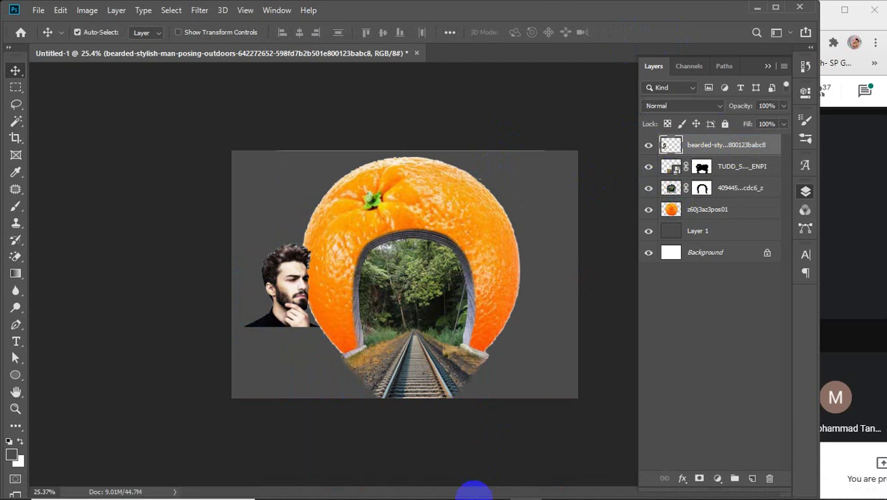
Hide the bearded man layer and move it directly above the Background layer, then make the TUDD railway layer active
{"action": "mouse_move", "coordinate": [464, 486]}
{"action": "left_click", "coordinate": [649, 145]}
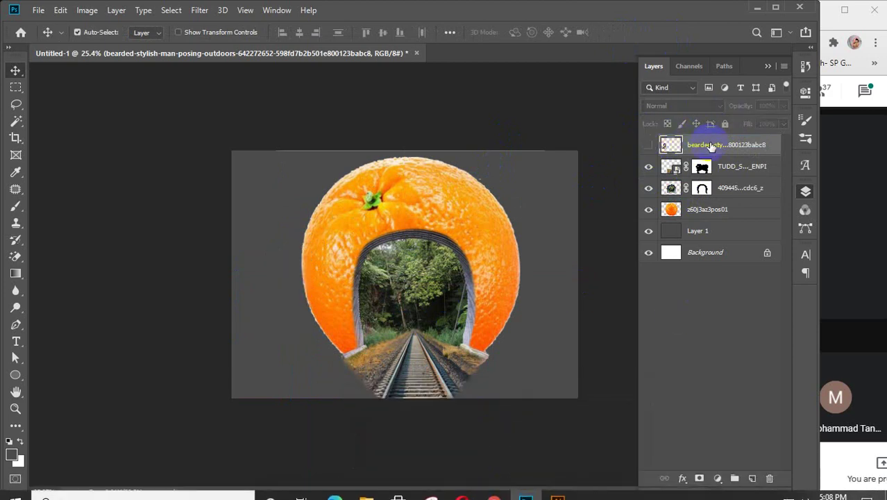
{"action": "left_click_drag", "start_coordinate": [707, 143], "coordinate": [700, 243]}
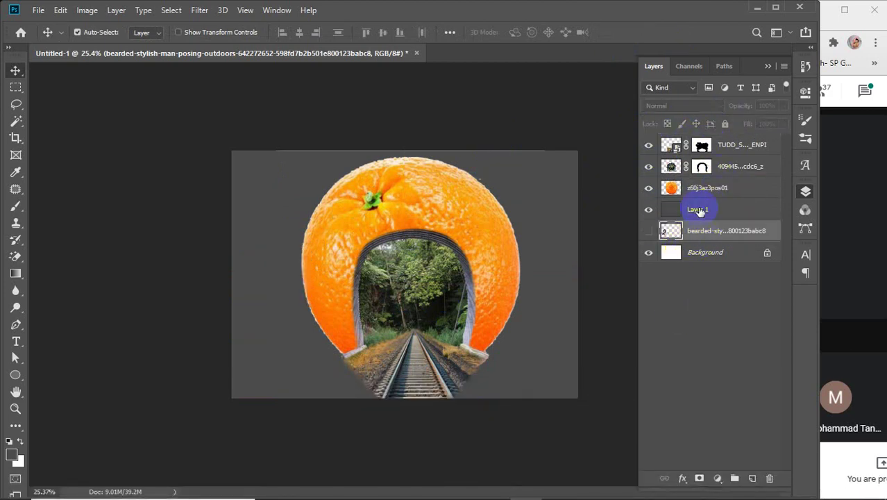
{"action": "left_click", "coordinate": [728, 148]}
Switch to Chrome and run a Google image search for "standing boy"
{"action": "mouse_move", "coordinate": [479, 488]}
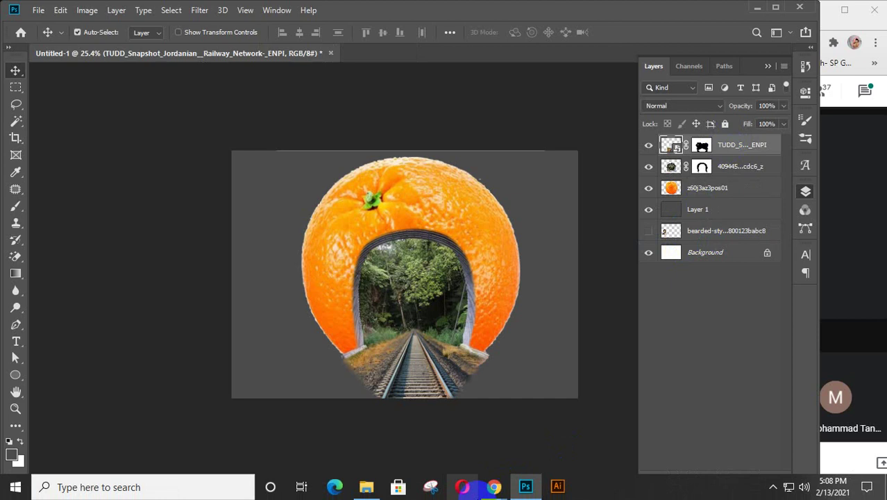
{"action": "left_click", "coordinate": [567, 447]}
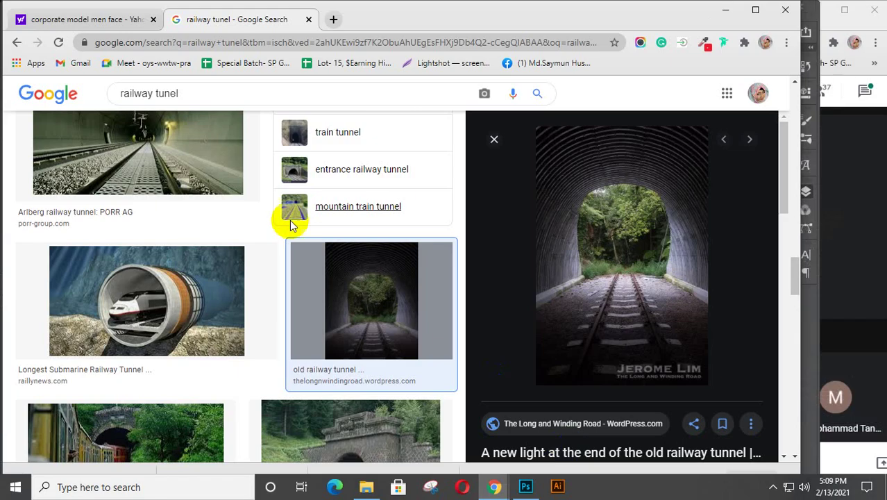
{"action": "scroll", "coordinate": [284, 145], "scroll_direction": "up", "scroll_amount": 3}
{"action": "scroll", "coordinate": [285, 139], "scroll_direction": "up", "scroll_amount": 10}
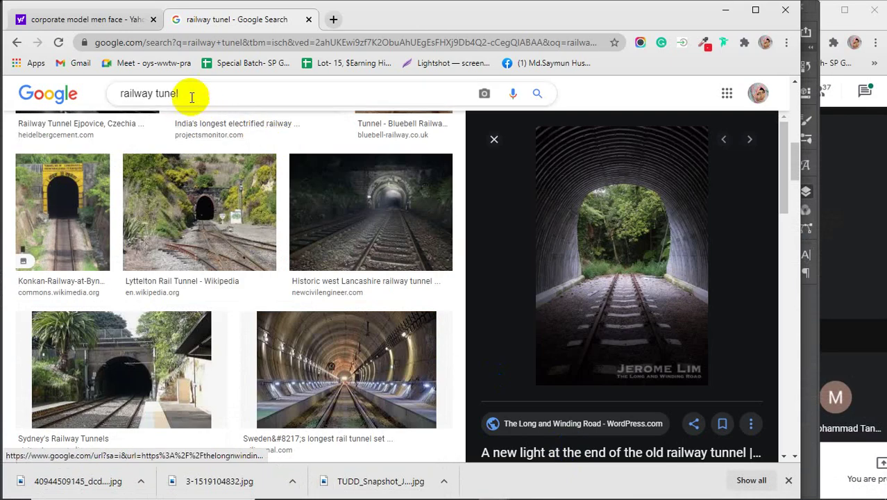
{"action": "left_click_drag", "start_coordinate": [189, 93], "coordinate": [116, 102]}
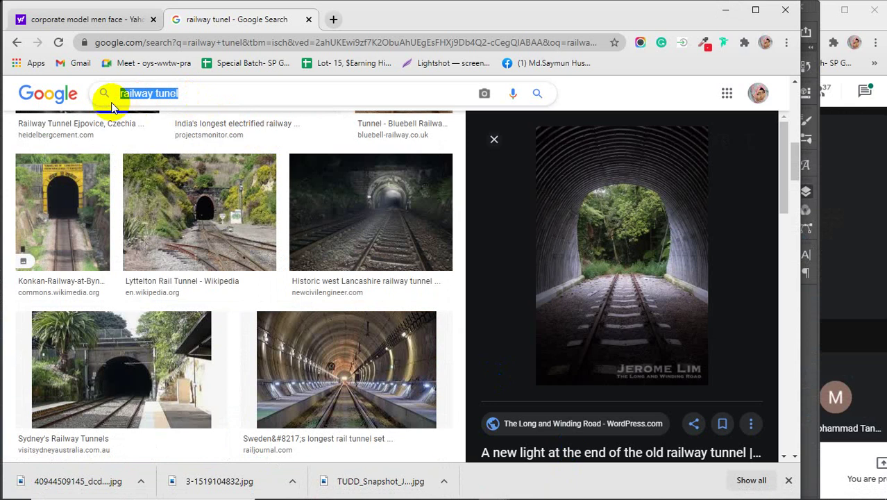
{"action": "type", "text": "stand"}
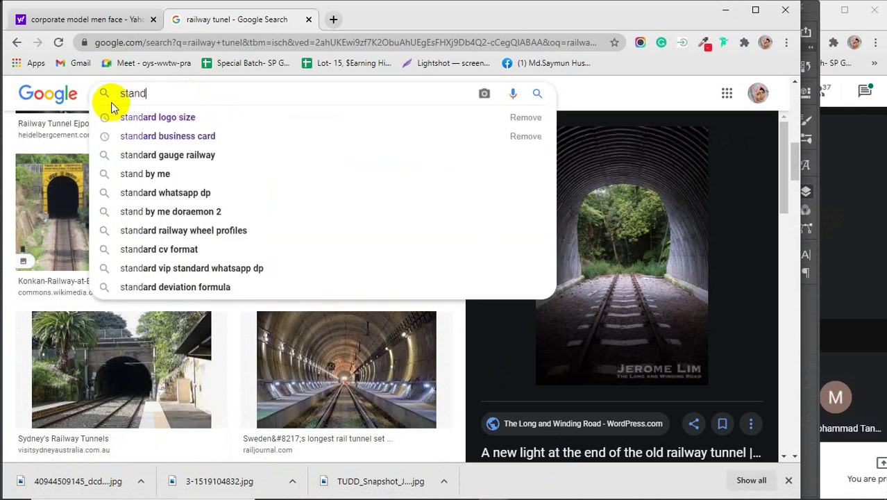
{"action": "type", "text": "ing "}
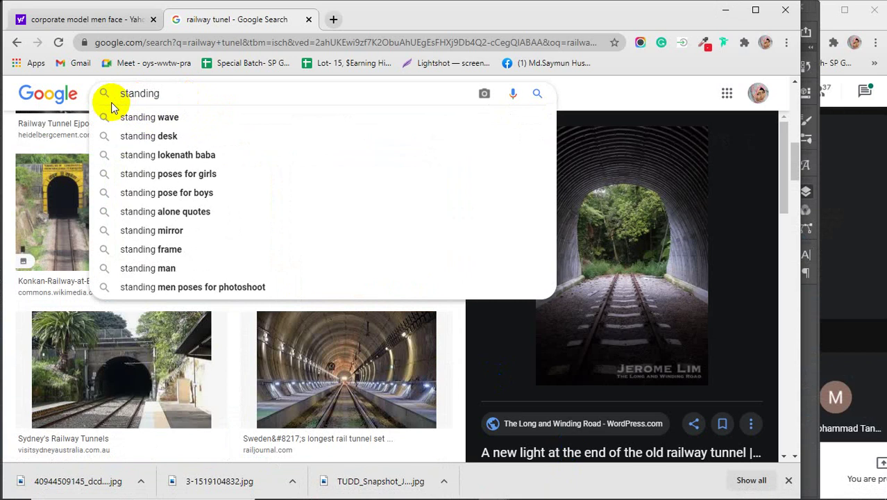
{"action": "type", "text": "boy"}
{"action": "key", "text": "Return"}
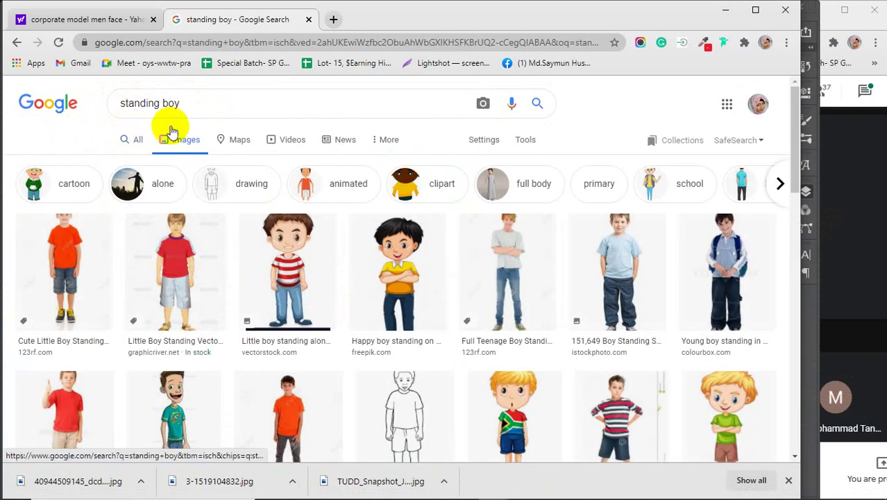
Examine the standing boy results and the images related to the teenage boy in jeans for a suitable figure
{"action": "left_click_drag", "start_coordinate": [184, 103], "coordinate": [164, 106]}
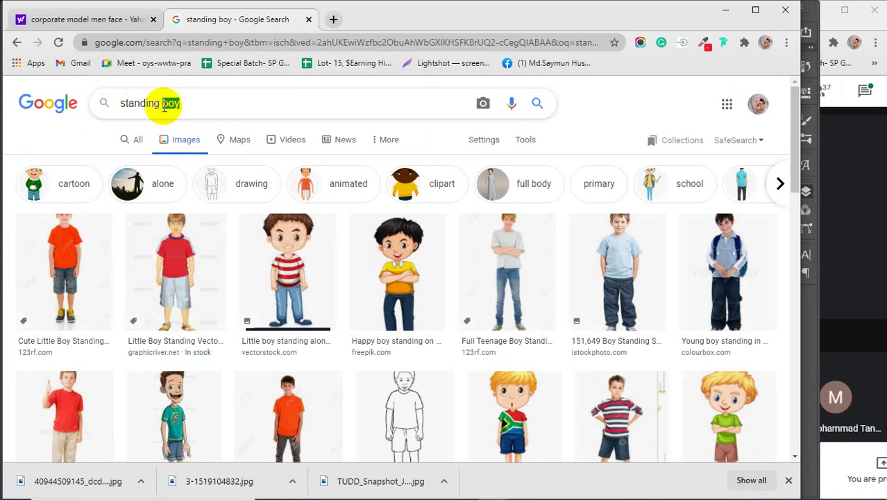
{"action": "scroll", "coordinate": [354, 343], "scroll_direction": "down", "scroll_amount": 3}
{"action": "scroll", "coordinate": [354, 344], "scroll_direction": "up", "scroll_amount": 3}
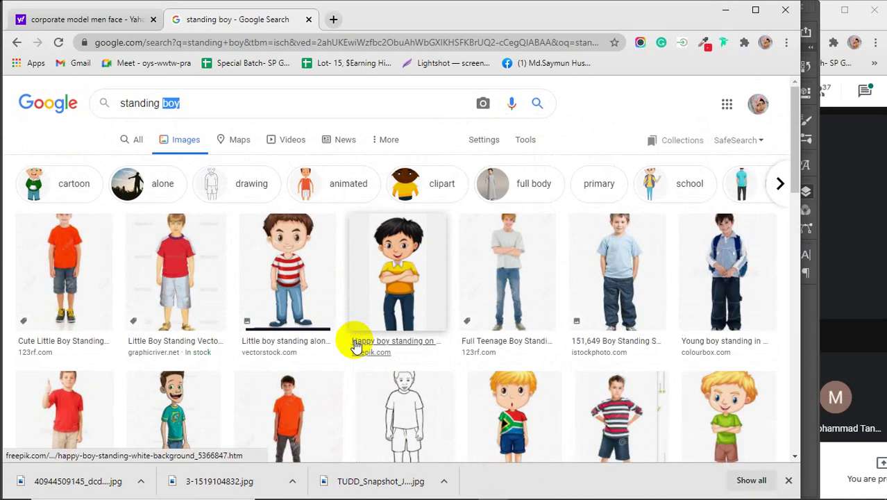
{"action": "left_click", "coordinate": [514, 256]}
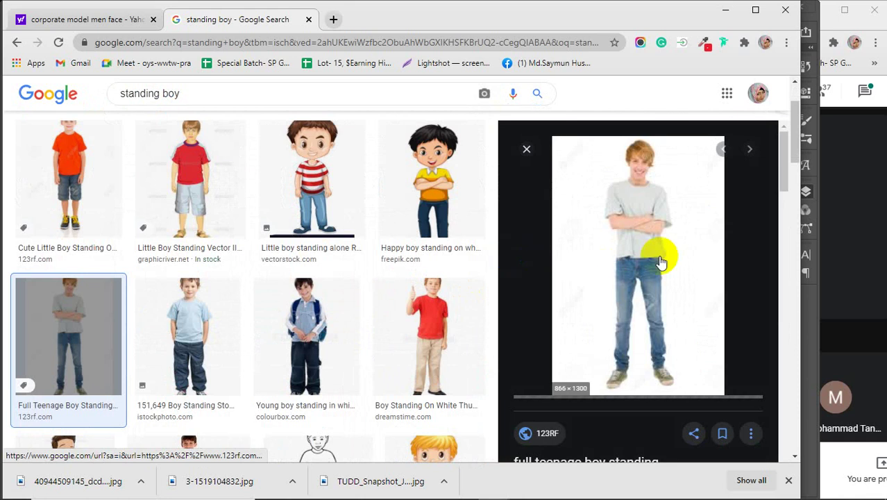
{"action": "scroll", "coordinate": [661, 262], "scroll_direction": "down", "scroll_amount": 8}
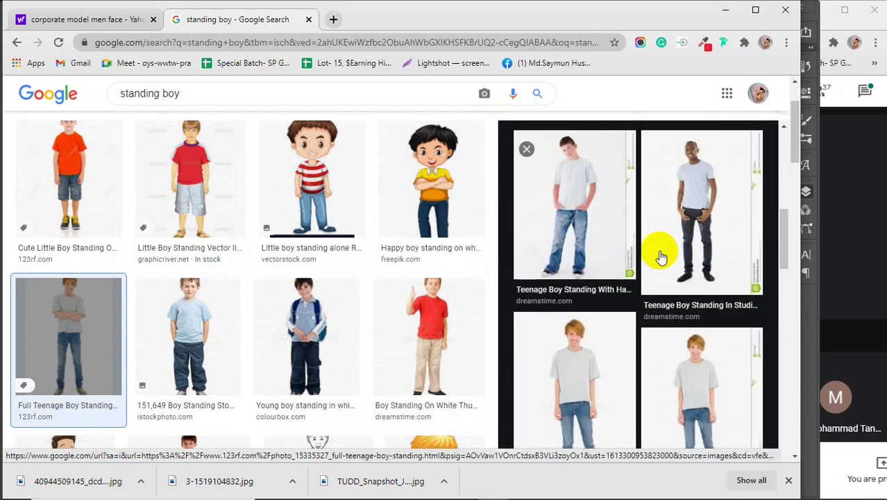
{"action": "scroll", "coordinate": [661, 257], "scroll_direction": "down", "scroll_amount": 3}
{"action": "scroll", "coordinate": [596, 226], "scroll_direction": "down", "scroll_amount": 2}
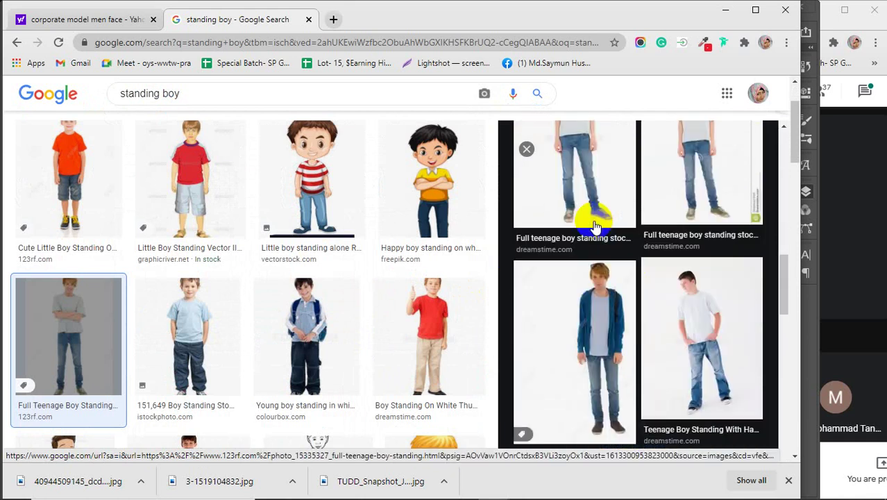
{"action": "scroll", "coordinate": [595, 226], "scroll_direction": "down", "scroll_amount": 4}
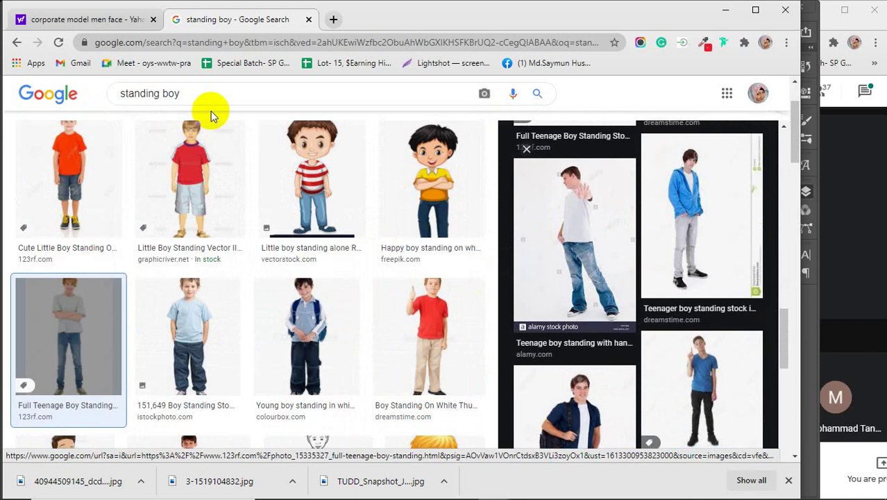
Change the image search to "walking boy"
{"action": "left_click_drag", "start_coordinate": [158, 94], "coordinate": [99, 99]}
{"action": "type", "text": "w"}
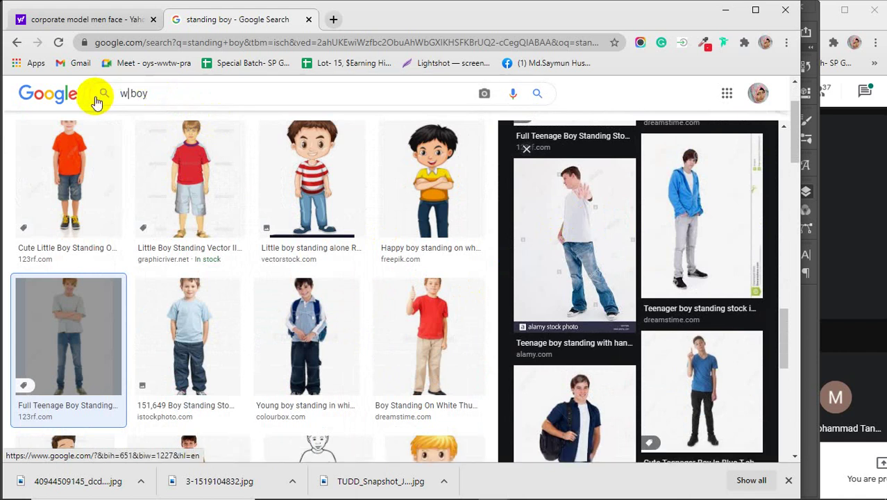
{"action": "type", "text": "alking"}
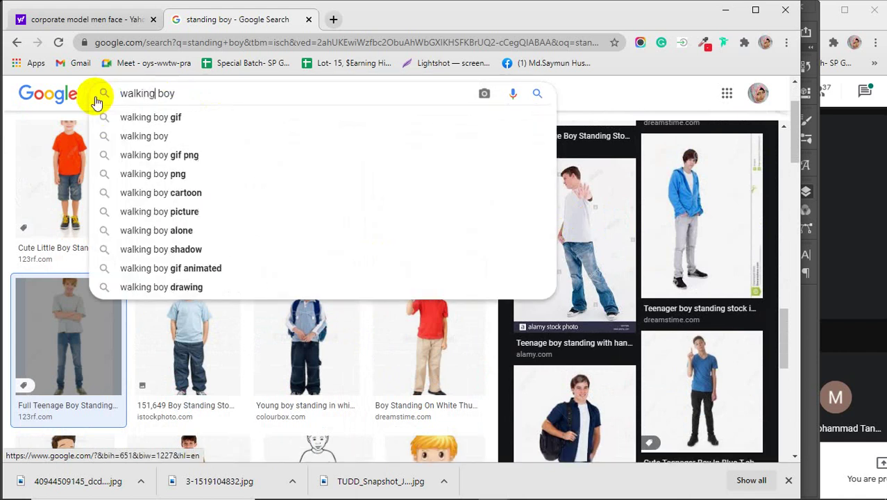
{"action": "key", "text": "Return"}
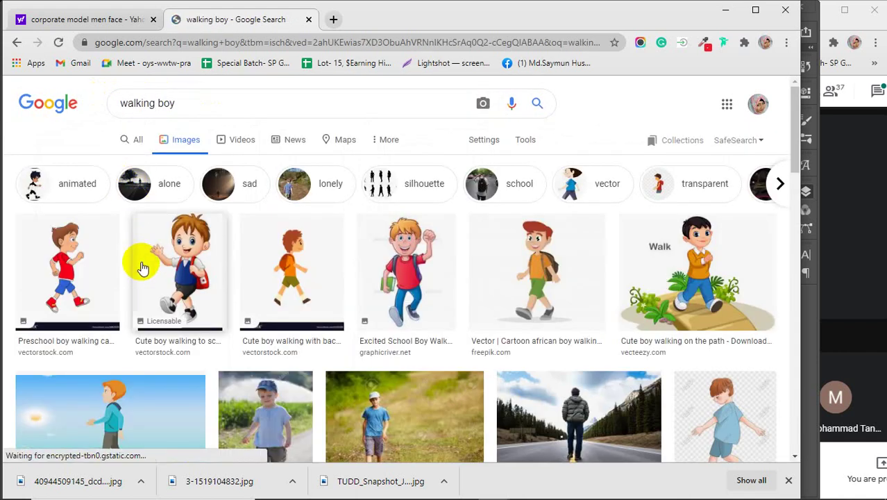
Open the Unsplash photo of a man seen from behind on a road and copy the image
{"action": "scroll", "coordinate": [143, 267], "scroll_direction": "down", "scroll_amount": 2}
{"action": "left_click", "coordinate": [574, 303]}
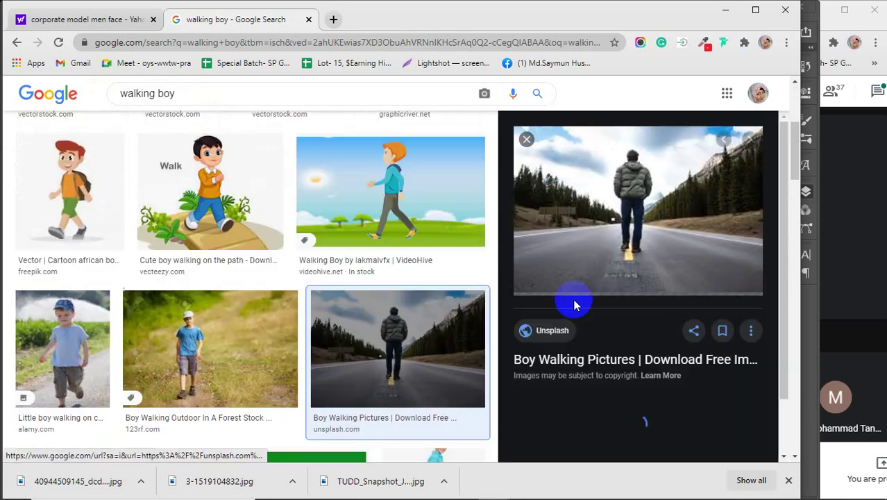
{"action": "scroll", "coordinate": [573, 304], "scroll_direction": "down", "scroll_amount": 4}
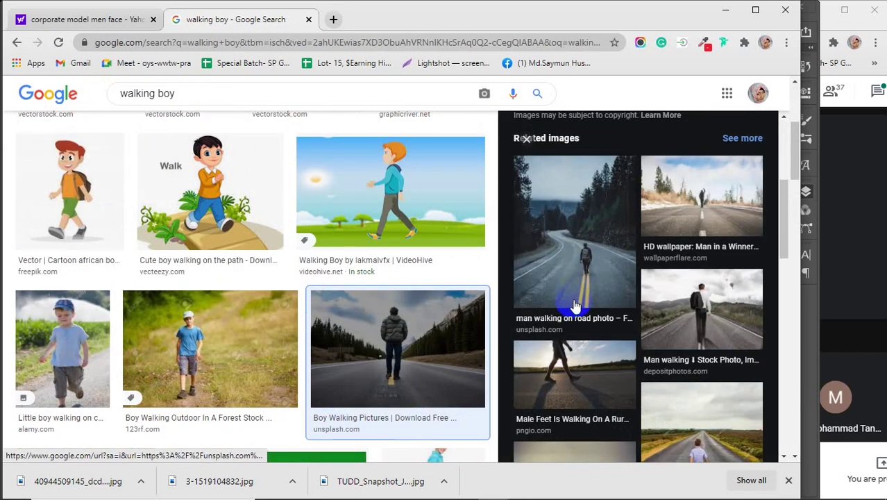
{"action": "scroll", "coordinate": [575, 306], "scroll_direction": "up", "scroll_amount": 7}
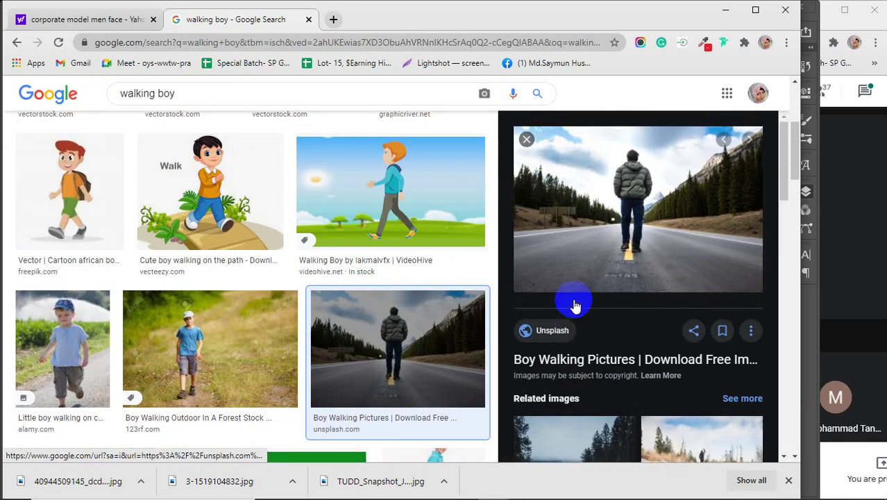
{"action": "right_click", "coordinate": [622, 336]}
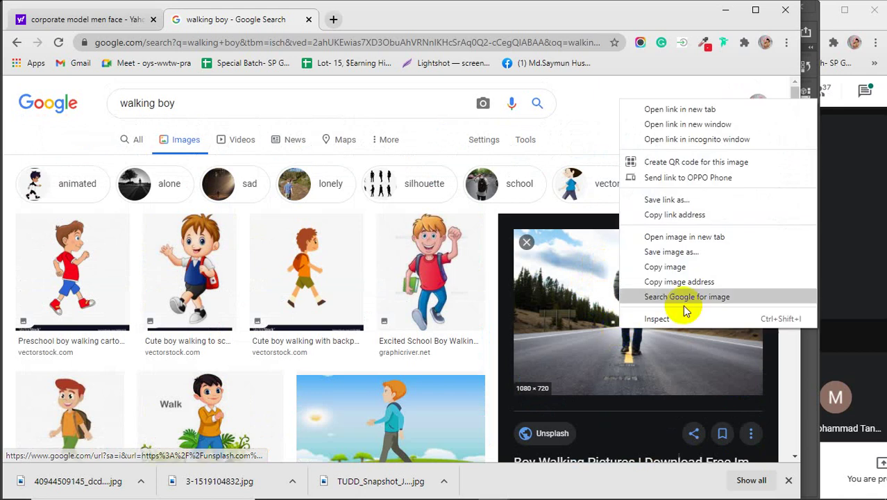
{"action": "left_click", "coordinate": [665, 268]}
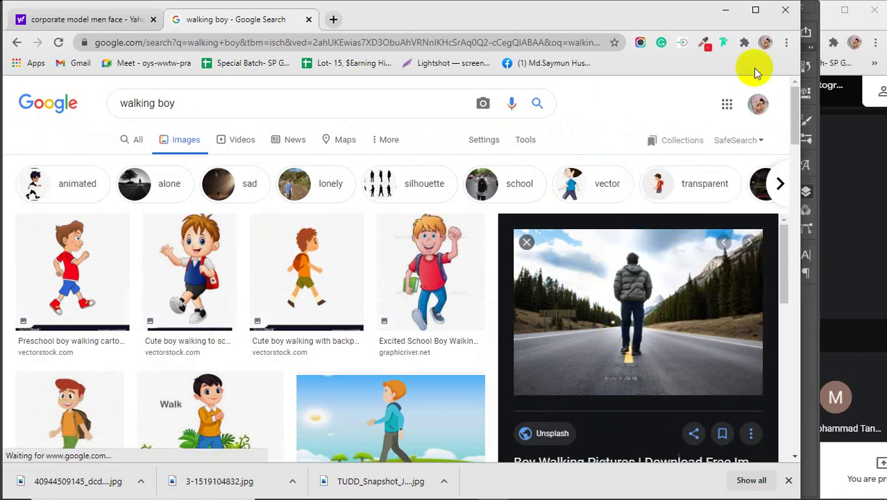
Paste the copied road photo into the Photoshop composition, scale it to 124.32%, and centre it horizontally at the canvas's bottom edge
{"action": "left_click", "coordinate": [726, 10]}
{"action": "key", "text": "ctrl+v"}
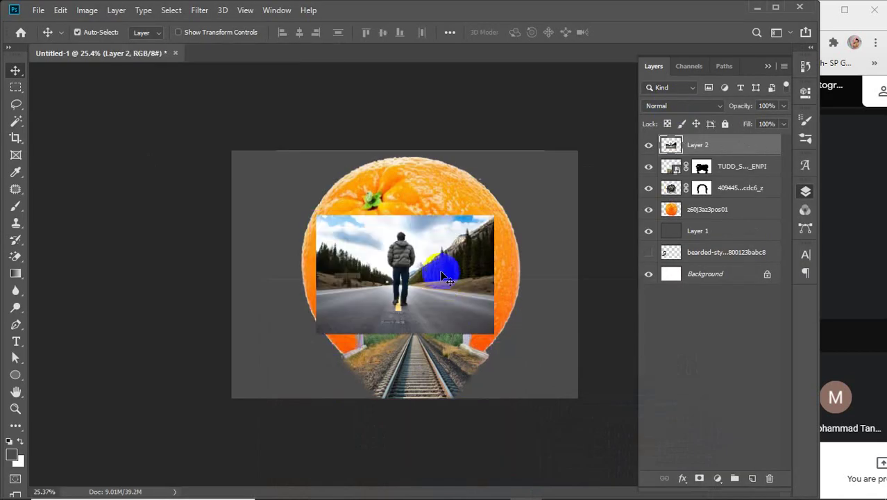
{"action": "key", "text": "ctrl+t"}
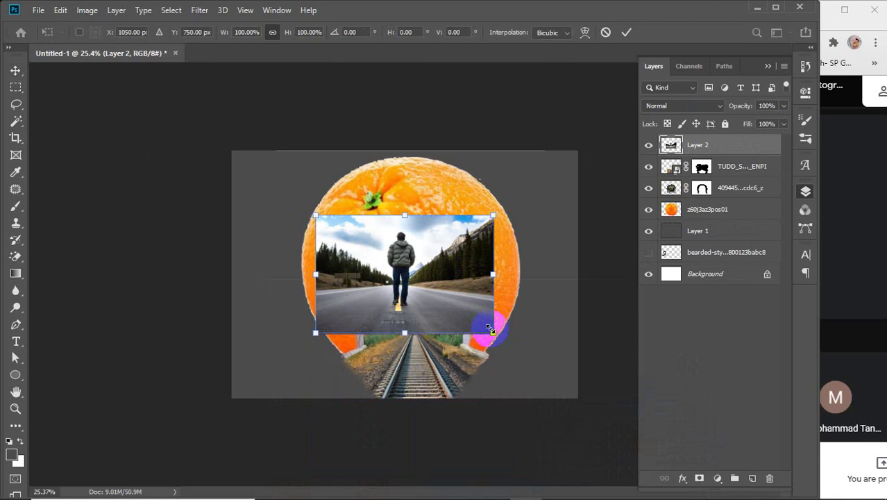
{"action": "left_click_drag", "start_coordinate": [494, 334], "coordinate": [452, 350]}
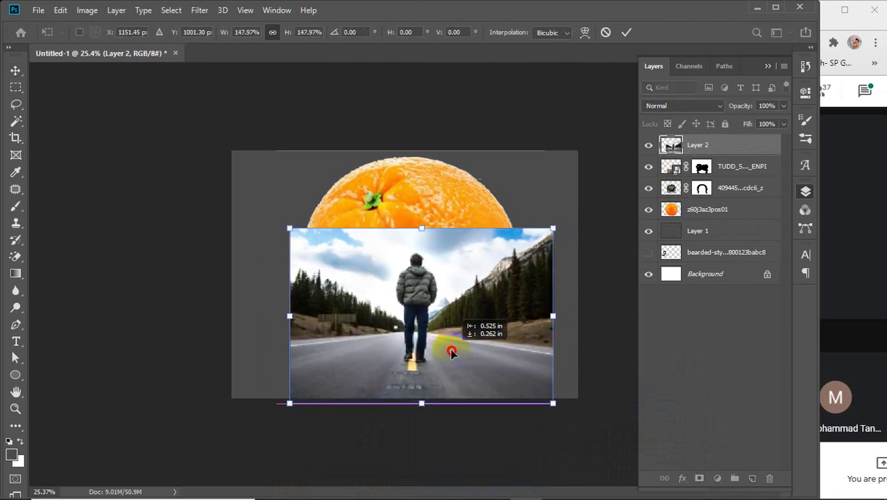
{"action": "left_click_drag", "start_coordinate": [418, 302], "coordinate": [411, 297]}
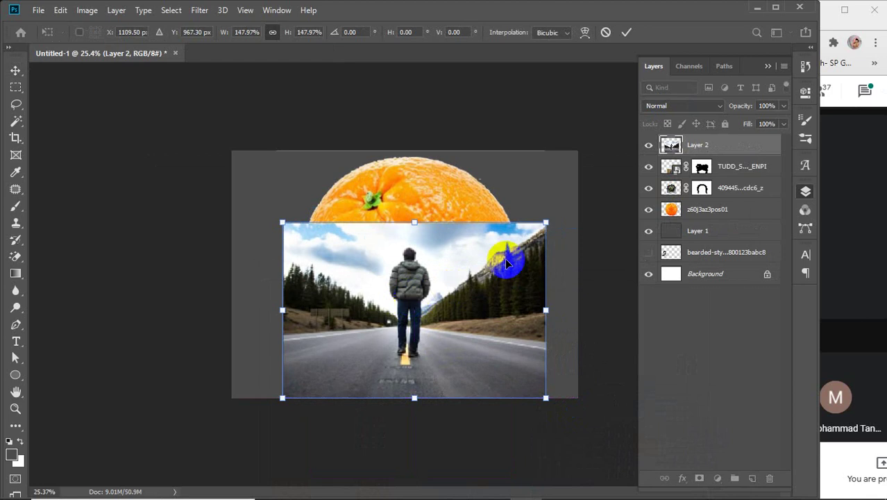
{"action": "left_click_drag", "start_coordinate": [547, 223], "coordinate": [509, 264]}
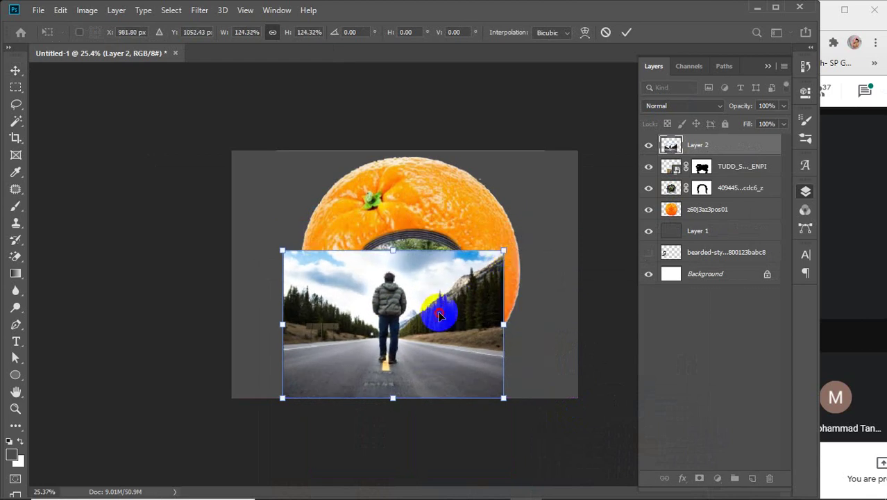
{"action": "mouse_move", "coordinate": [440, 308]}
{"action": "left_mouse_down"}
{"action": "mouse_move", "coordinate": [456, 297]}
{"action": "mouse_move", "coordinate": [449, 310]}
{"action": "left_mouse_up"}
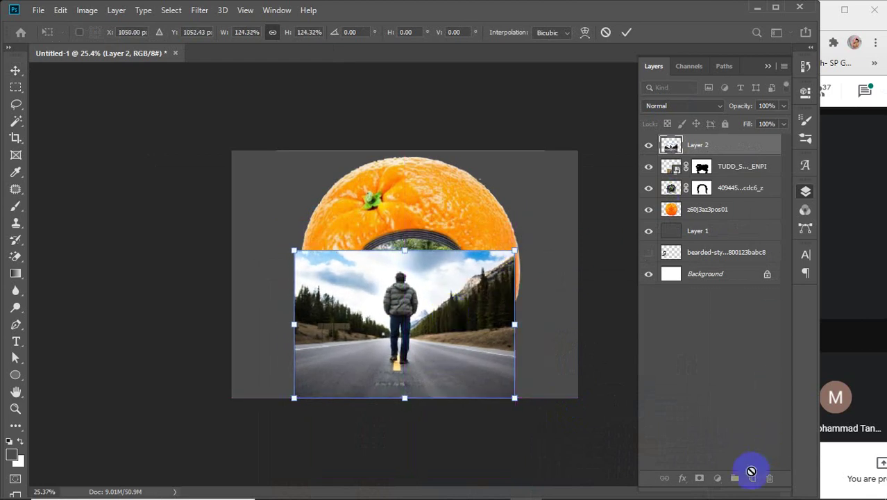
{"action": "key", "text": "Return"}
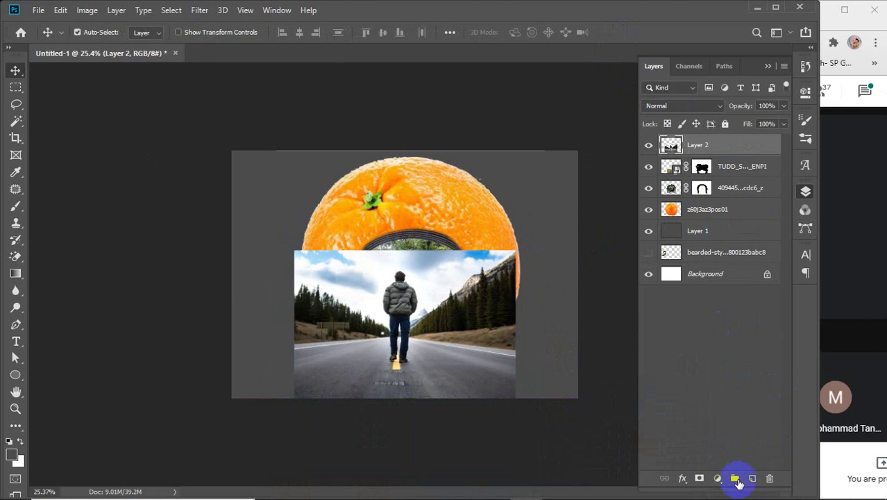
Add a layer mask to the road photo's layer and set the Brush tool's hardness to 100%
{"action": "left_click", "coordinate": [700, 479]}
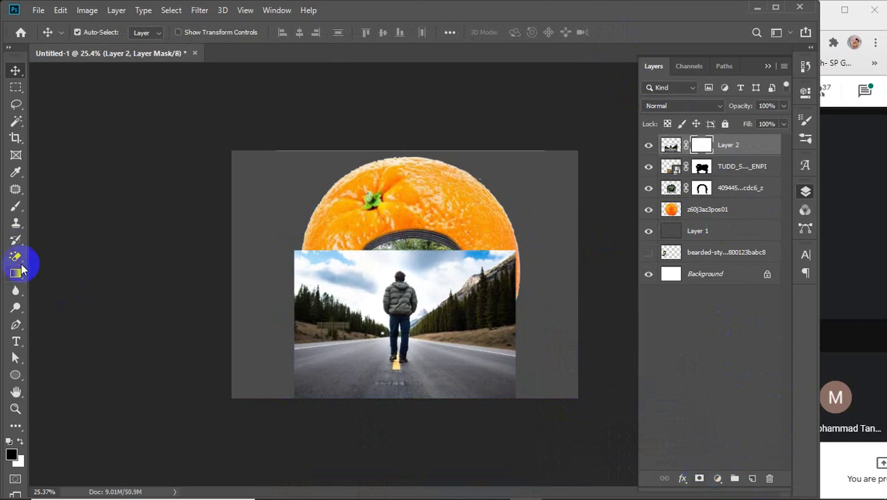
{"action": "left_click", "coordinate": [15, 206]}
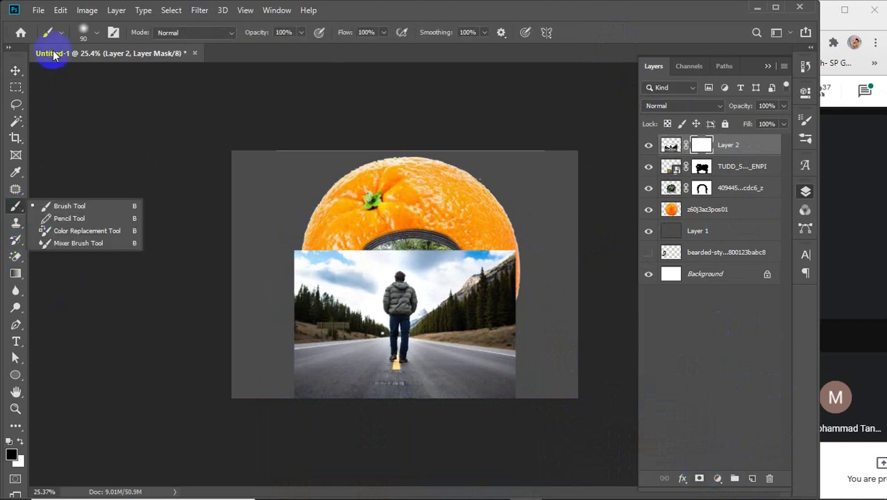
{"action": "left_click", "coordinate": [95, 33]}
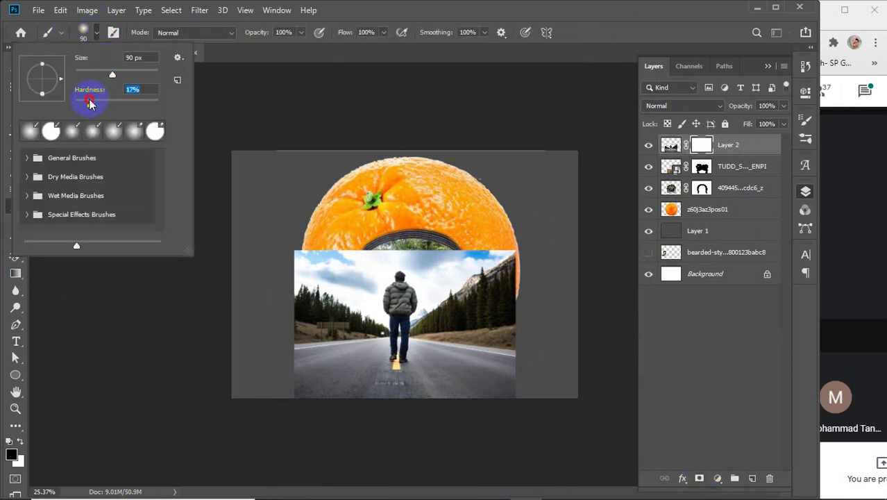
{"action": "left_click_drag", "start_coordinate": [89, 103], "coordinate": [161, 104]}
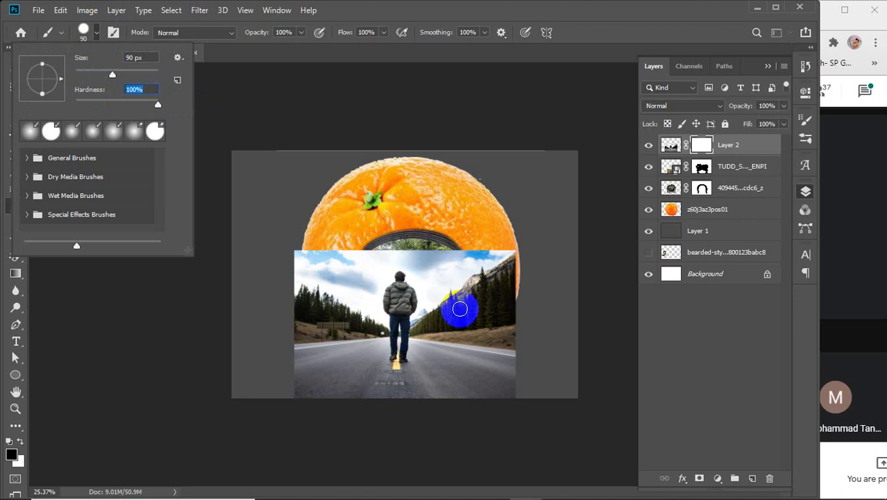
Paint black on the mask with the hard brush at 300 px to hide most of the road photo around the man, then reduce the brush to 150 px
{"action": "left_click", "coordinate": [459, 309]}
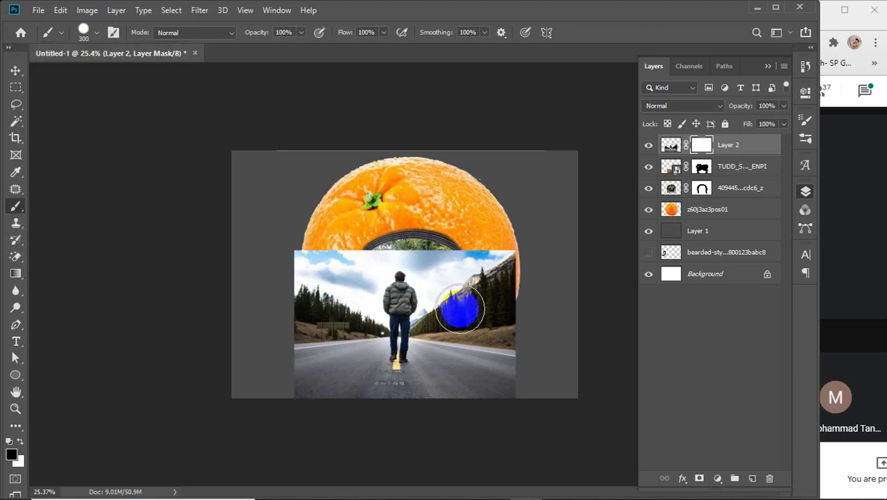
{"action": "mouse_move", "coordinate": [460, 309]}
{"action": "left_mouse_down"}
{"action": "mouse_move", "coordinate": [441, 253]}
{"action": "mouse_move", "coordinate": [459, 291]}
{"action": "mouse_move", "coordinate": [461, 390]}
{"action": "mouse_move", "coordinate": [362, 454]}
{"action": "left_mouse_up"}
{"action": "mouse_move", "coordinate": [495, 234]}
{"action": "left_mouse_down"}
{"action": "mouse_move", "coordinate": [505, 288]}
{"action": "mouse_move", "coordinate": [498, 368]}
{"action": "left_mouse_up"}
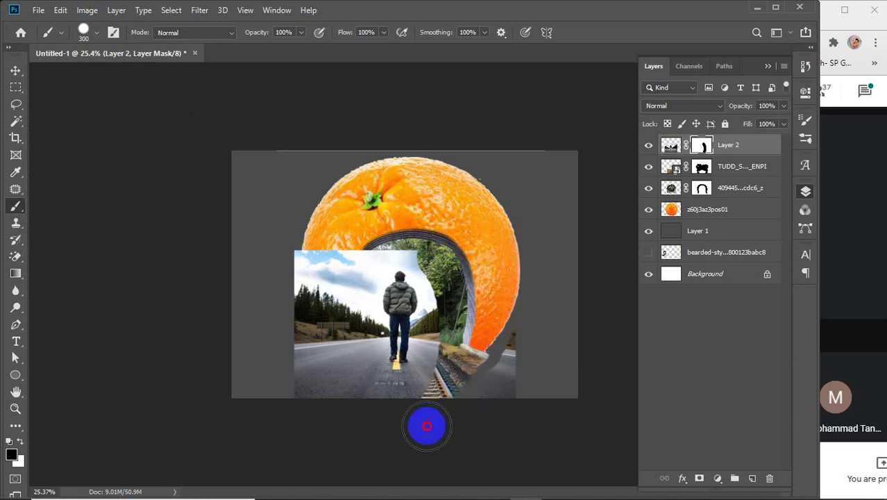
{"action": "mouse_move", "coordinate": [564, 325]}
{"action": "left_mouse_down"}
{"action": "mouse_move", "coordinate": [536, 287]}
{"action": "mouse_move", "coordinate": [495, 393]}
{"action": "mouse_move", "coordinate": [415, 449]}
{"action": "mouse_move", "coordinate": [515, 369]}
{"action": "mouse_move", "coordinate": [512, 392]}
{"action": "mouse_move", "coordinate": [380, 453]}
{"action": "mouse_move", "coordinate": [474, 409]}
{"action": "mouse_move", "coordinate": [439, 387]}
{"action": "mouse_move", "coordinate": [155, 395]}
{"action": "mouse_move", "coordinate": [360, 412]}
{"action": "mouse_move", "coordinate": [324, 358]}
{"action": "mouse_move", "coordinate": [339, 145]}
{"action": "mouse_move", "coordinate": [314, 174]}
{"action": "mouse_move", "coordinate": [285, 291]}
{"action": "mouse_move", "coordinate": [287, 424]}
{"action": "mouse_move", "coordinate": [319, 417]}
{"action": "mouse_move", "coordinate": [309, 404]}
{"action": "mouse_move", "coordinate": [311, 312]}
{"action": "mouse_move", "coordinate": [306, 395]}
{"action": "mouse_move", "coordinate": [348, 220]}
{"action": "mouse_move", "coordinate": [350, 269]}
{"action": "mouse_move", "coordinate": [361, 252]}
{"action": "mouse_move", "coordinate": [340, 376]}
{"action": "left_mouse_up"}
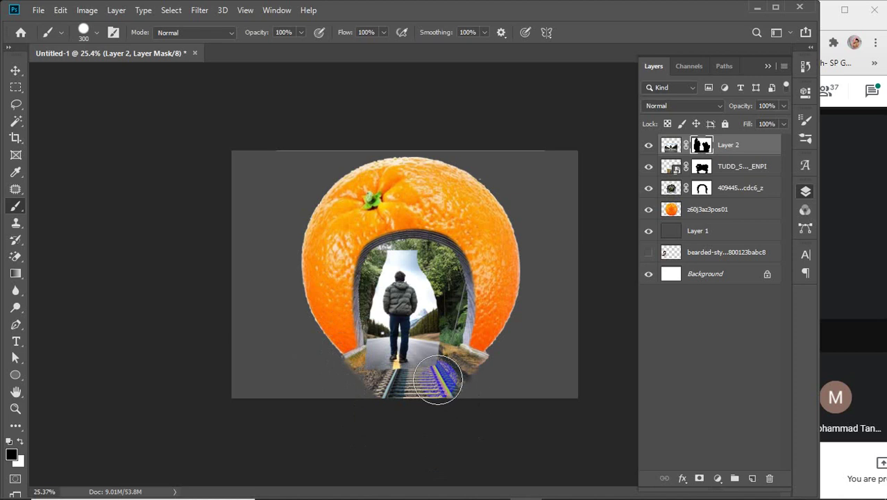
{"action": "left_click_drag", "start_coordinate": [441, 380], "coordinate": [475, 257]}
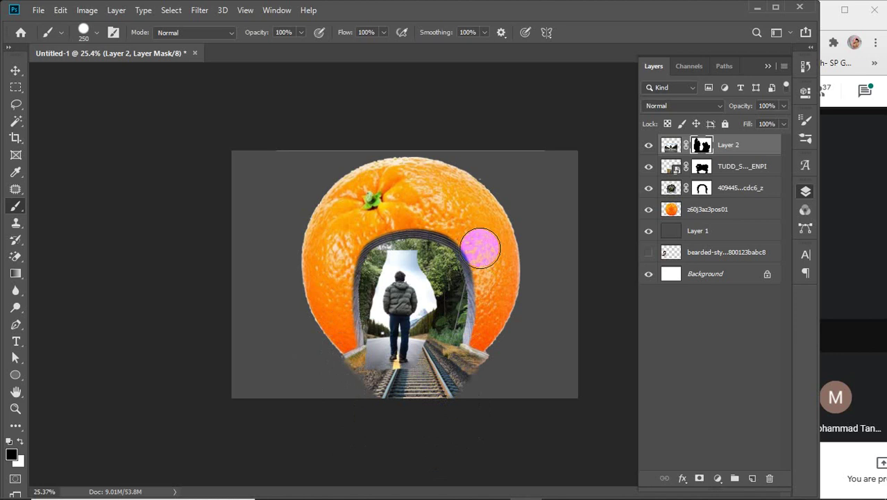
{"action": "key", "text": "bracketleft"}
{"action": "key", "text": "bracketleft"}
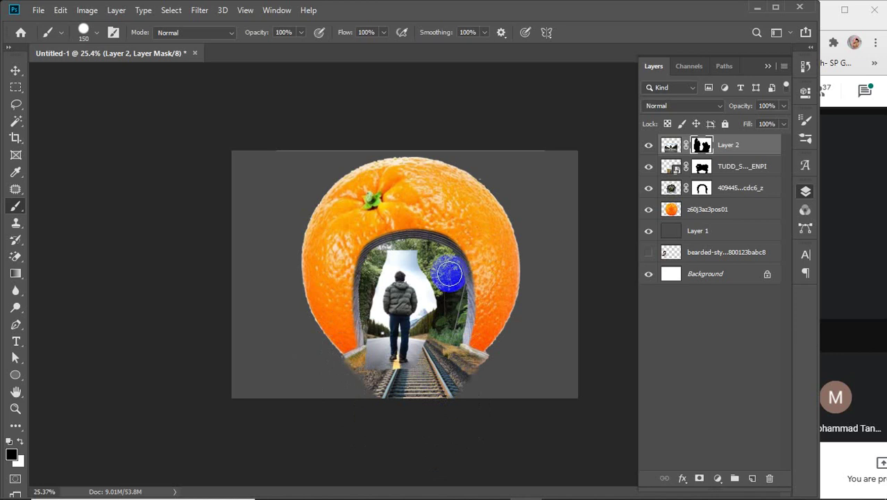
Shift the man's layer down and right between the rails, and mask out more of the photo around him with the 150 px brush
{"action": "key", "text": "v"}
{"action": "left_click_drag", "start_coordinate": [407, 334], "coordinate": [423, 345]}
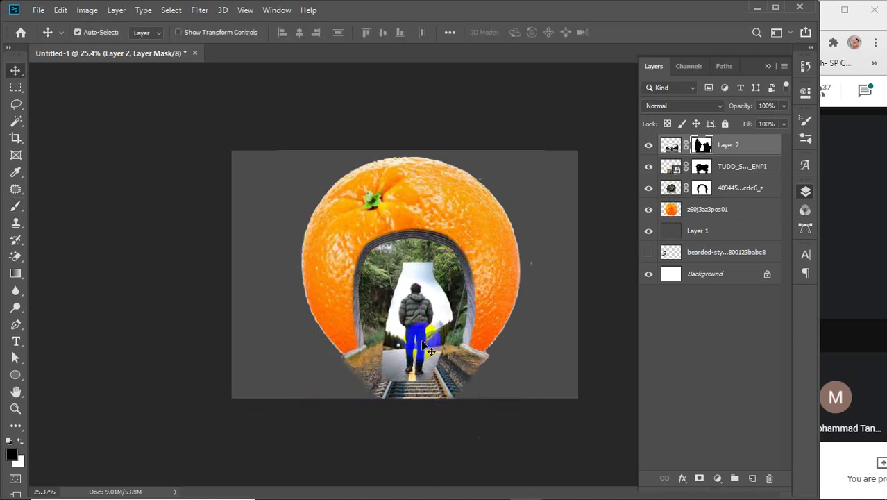
{"action": "scroll", "coordinate": [423, 343], "scroll_direction": "up", "scroll_amount": 10}
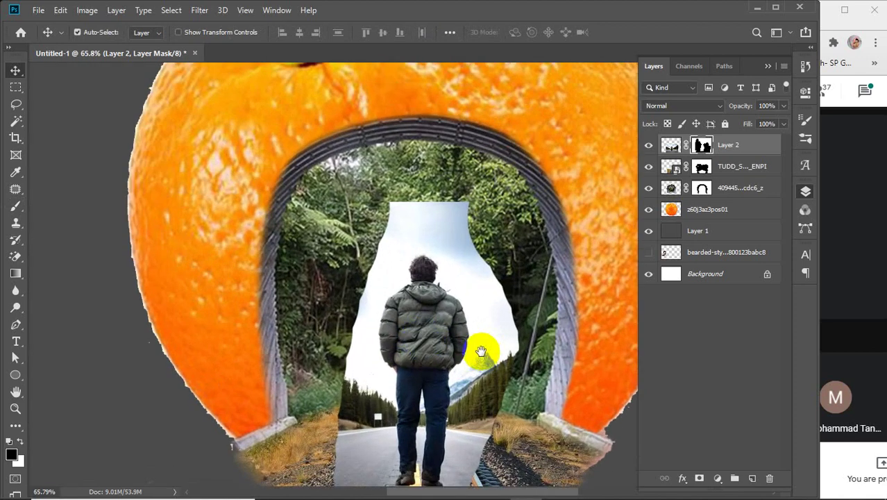
{"action": "left_click_drag", "start_coordinate": [482, 350], "coordinate": [410, 269]}
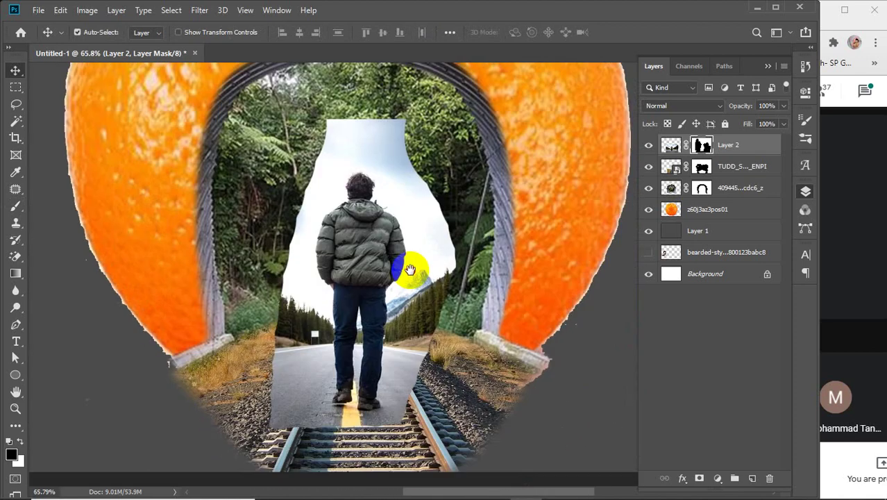
{"action": "left_click", "coordinate": [12, 209]}
{"action": "mouse_move", "coordinate": [446, 134]}
{"action": "left_mouse_down"}
{"action": "mouse_move", "coordinate": [392, 114]}
{"action": "mouse_move", "coordinate": [432, 149]}
{"action": "mouse_move", "coordinate": [462, 223]}
{"action": "mouse_move", "coordinate": [462, 410]}
{"action": "mouse_move", "coordinate": [458, 297]}
{"action": "mouse_move", "coordinate": [447, 355]}
{"action": "mouse_move", "coordinate": [453, 481]}
{"action": "mouse_move", "coordinate": [366, 73]}
{"action": "mouse_move", "coordinate": [364, 119]}
{"action": "mouse_move", "coordinate": [257, 220]}
{"action": "mouse_move", "coordinate": [288, 188]}
{"action": "mouse_move", "coordinate": [263, 255]}
{"action": "mouse_move", "coordinate": [249, 363]}
{"action": "mouse_move", "coordinate": [240, 365]}
{"action": "mouse_move", "coordinate": [287, 440]}
{"action": "mouse_move", "coordinate": [406, 465]}
{"action": "mouse_move", "coordinate": [417, 479]}
{"action": "left_mouse_up"}
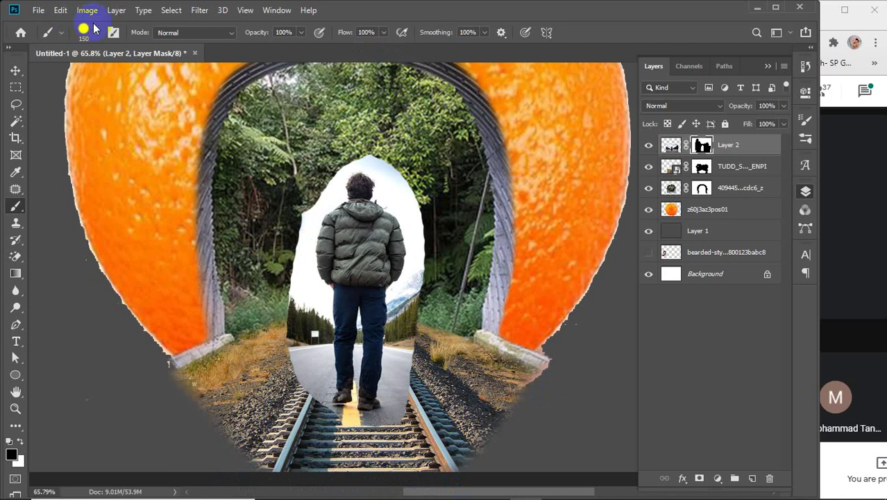
Set the brush hardness to 0% and mask out part of the sky and trees to the man's left at 60 px
{"action": "left_click", "coordinate": [95, 32]}
{"action": "left_click_drag", "start_coordinate": [115, 102], "coordinate": [99, 102]}
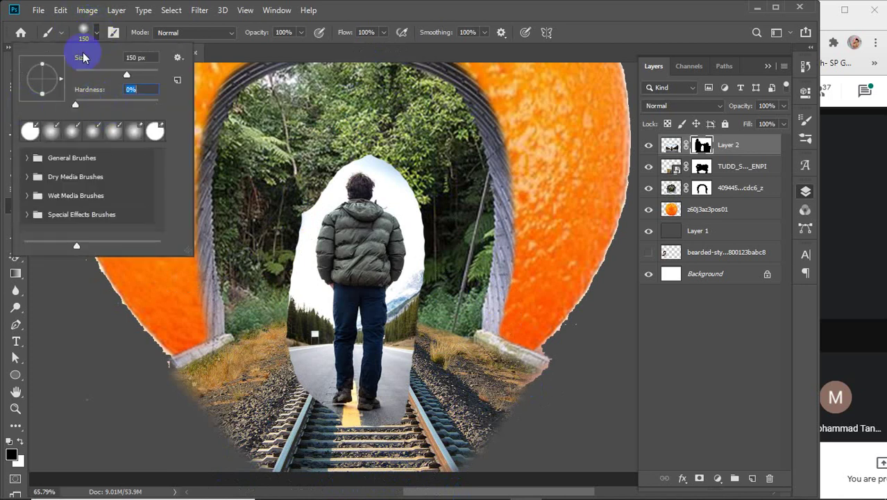
{"action": "left_click", "coordinate": [97, 33]}
{"action": "mouse_move", "coordinate": [288, 208]}
{"action": "left_mouse_down"}
{"action": "mouse_move", "coordinate": [293, 306]}
{"action": "mouse_move", "coordinate": [279, 389]}
{"action": "mouse_move", "coordinate": [267, 379]}
{"action": "left_mouse_up"}
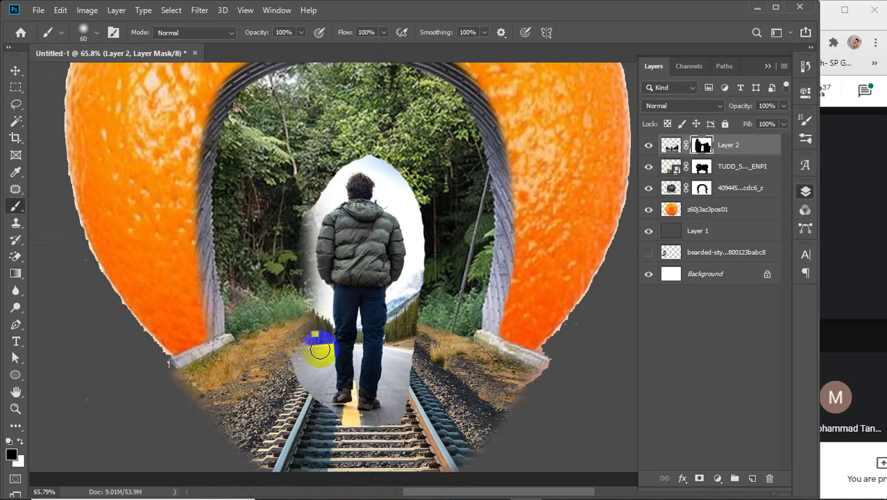
Mask out the asphalt below the man's shoes and beside his right leg with the soft 60 px brush
{"action": "scroll", "coordinate": [347, 413], "scroll_direction": "up", "scroll_amount": 5}
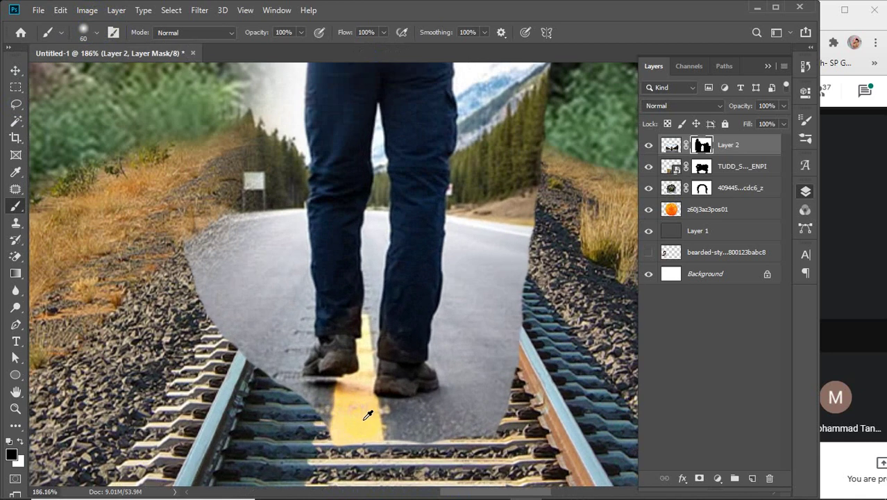
{"action": "right_click", "coordinate": [288, 417], "text": "alt"}
{"action": "mouse_move", "coordinate": [277, 409]}
{"action": "left_mouse_down"}
{"action": "mouse_move", "coordinate": [307, 407]}
{"action": "mouse_move", "coordinate": [377, 422]}
{"action": "mouse_move", "coordinate": [316, 425]}
{"action": "mouse_move", "coordinate": [423, 434]}
{"action": "left_mouse_up"}
{"action": "mouse_move", "coordinate": [586, 447]}
{"action": "left_mouse_down"}
{"action": "mouse_move", "coordinate": [455, 446]}
{"action": "mouse_move", "coordinate": [395, 432]}
{"action": "mouse_move", "coordinate": [472, 429]}
{"action": "mouse_move", "coordinate": [436, 431]}
{"action": "mouse_move", "coordinate": [457, 430]}
{"action": "mouse_move", "coordinate": [557, 315]}
{"action": "mouse_move", "coordinate": [493, 412]}
{"action": "mouse_move", "coordinate": [573, 142]}
{"action": "mouse_move", "coordinate": [577, 265]}
{"action": "mouse_move", "coordinate": [493, 389]}
{"action": "mouse_move", "coordinate": [460, 357]}
{"action": "mouse_move", "coordinate": [458, 335]}
{"action": "mouse_move", "coordinate": [520, 278]}
{"action": "mouse_move", "coordinate": [540, 314]}
{"action": "mouse_move", "coordinate": [476, 337]}
{"action": "mouse_move", "coordinate": [473, 309]}
{"action": "mouse_move", "coordinate": [560, 240]}
{"action": "mouse_move", "coordinate": [539, 303]}
{"action": "mouse_move", "coordinate": [511, 296]}
{"action": "mouse_move", "coordinate": [522, 254]}
{"action": "left_mouse_up"}
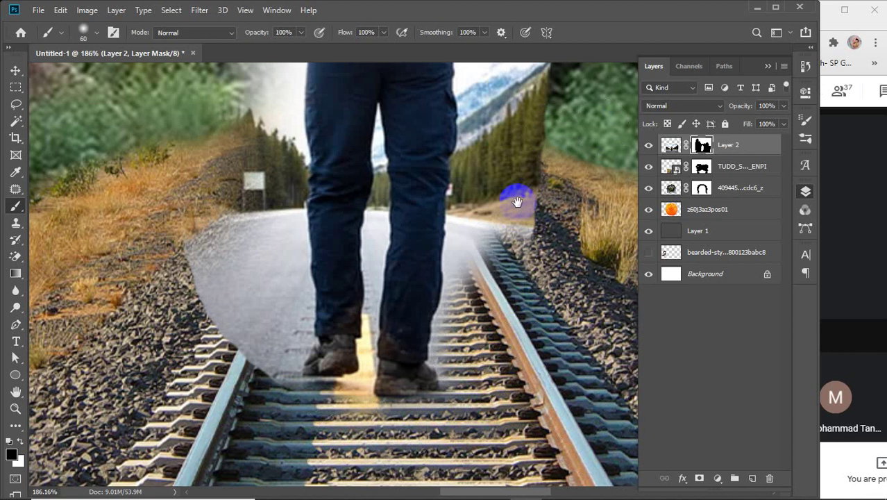
Mask out the sky and trees beside the man's right hand and thigh using a soft brush between 15 and 25 px
{"action": "mouse_move", "coordinate": [517, 201]}
{"action": "left_mouse_down"}
{"action": "mouse_move", "coordinate": [491, 368]}
{"action": "mouse_move", "coordinate": [541, 202]}
{"action": "mouse_move", "coordinate": [460, 248]}
{"action": "mouse_move", "coordinate": [457, 278]}
{"action": "mouse_move", "coordinate": [498, 381]}
{"action": "mouse_move", "coordinate": [496, 310]}
{"action": "left_mouse_up"}
{"action": "key", "text": "bracketleft"}
{"action": "key", "text": "bracketleft"}
{"action": "key", "text": "bracketleft"}
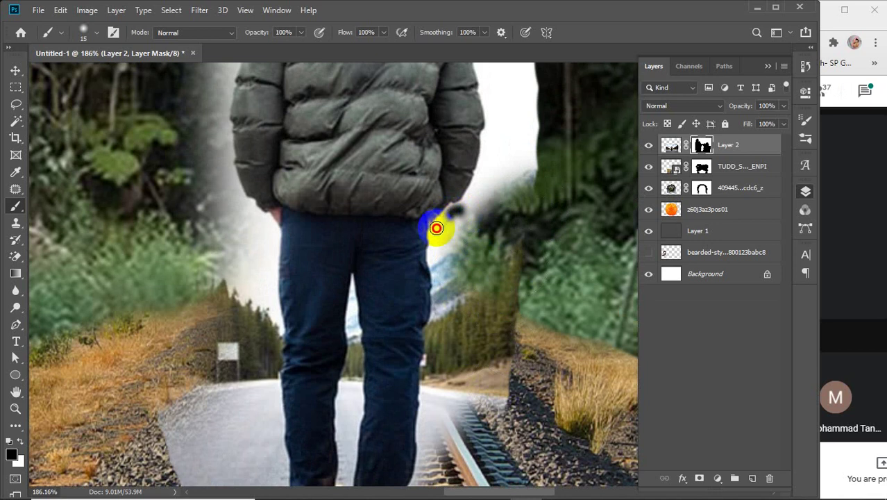
{"action": "left_click_drag", "start_coordinate": [436, 228], "coordinate": [443, 316]}
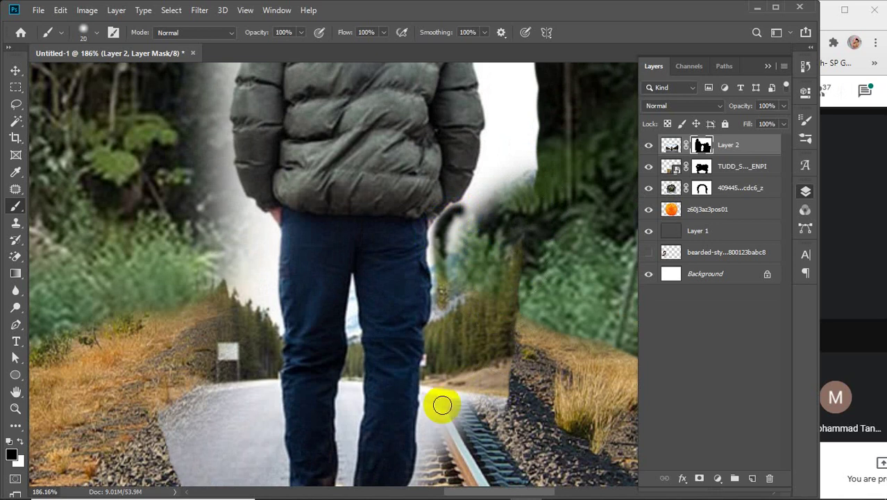
{"action": "key", "text": "bracketright"}
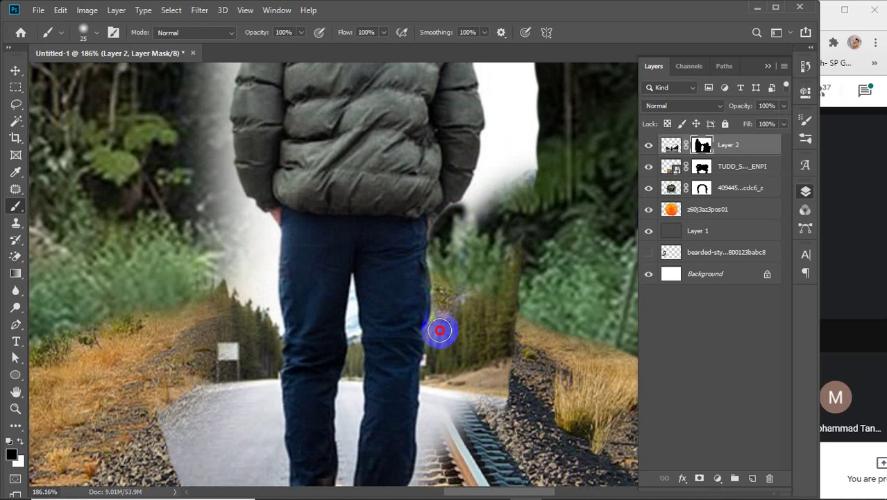
{"action": "mouse_move", "coordinate": [441, 331]}
{"action": "left_mouse_down"}
{"action": "mouse_move", "coordinate": [432, 407]}
{"action": "mouse_move", "coordinate": [443, 419]}
{"action": "mouse_move", "coordinate": [452, 351]}
{"action": "mouse_move", "coordinate": [492, 341]}
{"action": "mouse_move", "coordinate": [492, 330]}
{"action": "mouse_move", "coordinate": [441, 258]}
{"action": "mouse_move", "coordinate": [443, 367]}
{"action": "left_mouse_up"}
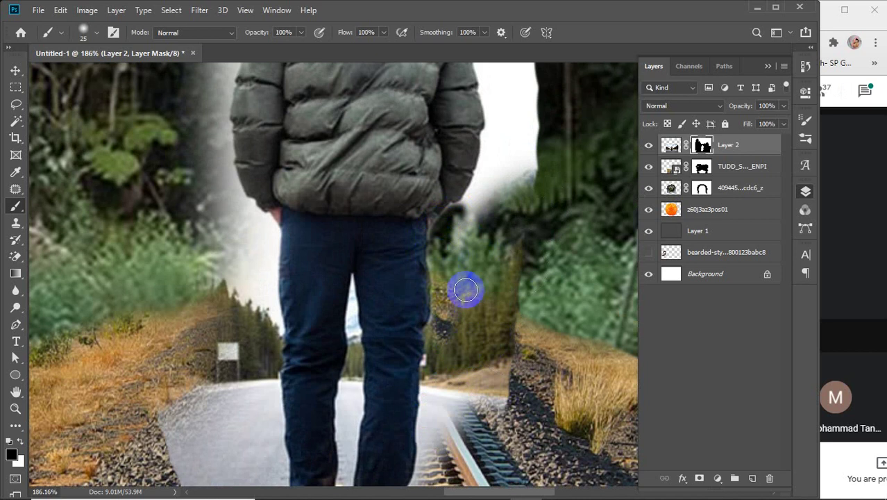
{"action": "mouse_move", "coordinate": [467, 251]}
{"action": "left_mouse_down"}
{"action": "mouse_move", "coordinate": [479, 183]}
{"action": "mouse_move", "coordinate": [547, 198]}
{"action": "left_mouse_up"}
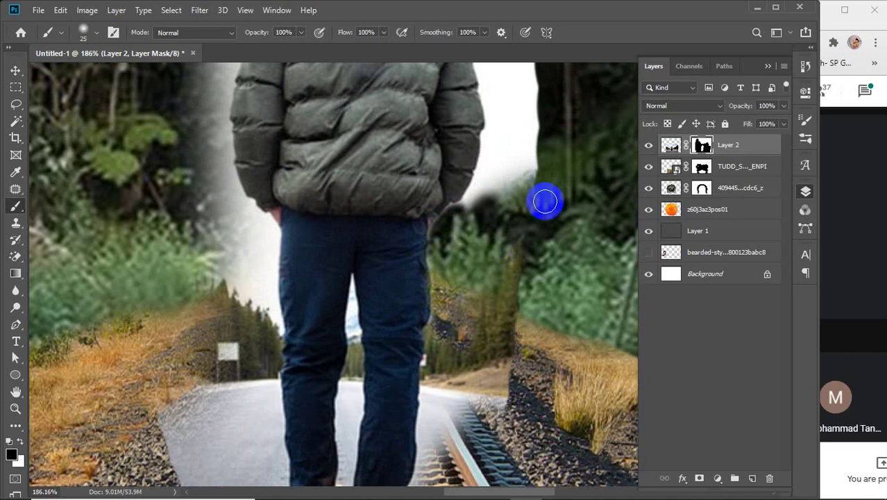
Mask out the leftover embankment and road along the man's right lower leg and shoe with the 25 px brush
{"action": "mouse_move", "coordinate": [496, 383]}
{"action": "left_mouse_down"}
{"action": "mouse_move", "coordinate": [493, 340]}
{"action": "mouse_move", "coordinate": [492, 222]}
{"action": "mouse_move", "coordinate": [511, 178]}
{"action": "mouse_move", "coordinate": [512, 138]}
{"action": "mouse_move", "coordinate": [500, 171]}
{"action": "mouse_move", "coordinate": [498, 147]}
{"action": "mouse_move", "coordinate": [455, 359]}
{"action": "mouse_move", "coordinate": [487, 137]}
{"action": "mouse_move", "coordinate": [451, 337]}
{"action": "mouse_move", "coordinate": [474, 197]}
{"action": "mouse_move", "coordinate": [459, 141]}
{"action": "mouse_move", "coordinate": [427, 341]}
{"action": "mouse_move", "coordinate": [440, 141]}
{"action": "mouse_move", "coordinate": [439, 286]}
{"action": "mouse_move", "coordinate": [450, 206]}
{"action": "mouse_move", "coordinate": [447, 175]}
{"action": "mouse_move", "coordinate": [433, 188]}
{"action": "mouse_move", "coordinate": [429, 317]}
{"action": "left_mouse_up"}
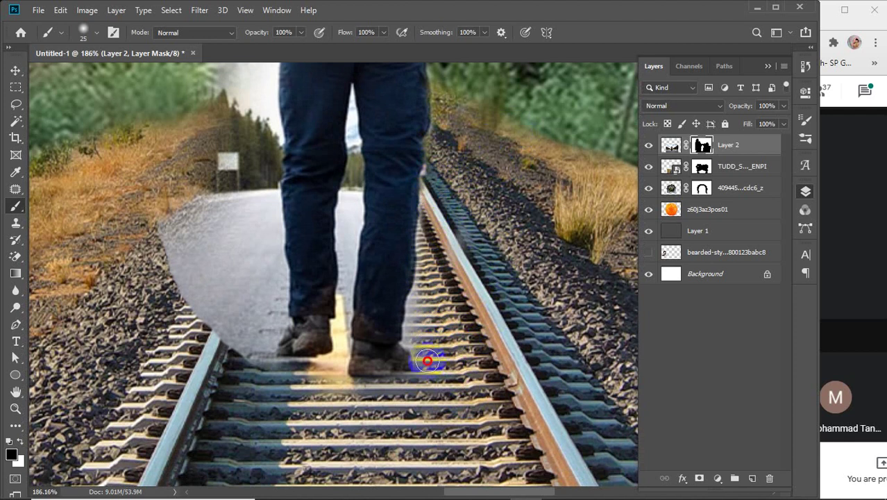
{"action": "left_click_drag", "start_coordinate": [428, 361], "coordinate": [431, 408]}
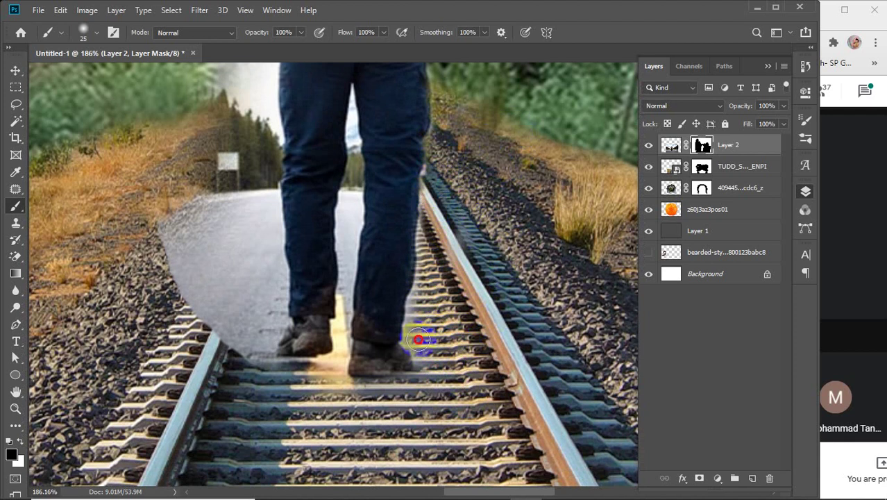
{"action": "left_click_drag", "start_coordinate": [422, 341], "coordinate": [417, 407]}
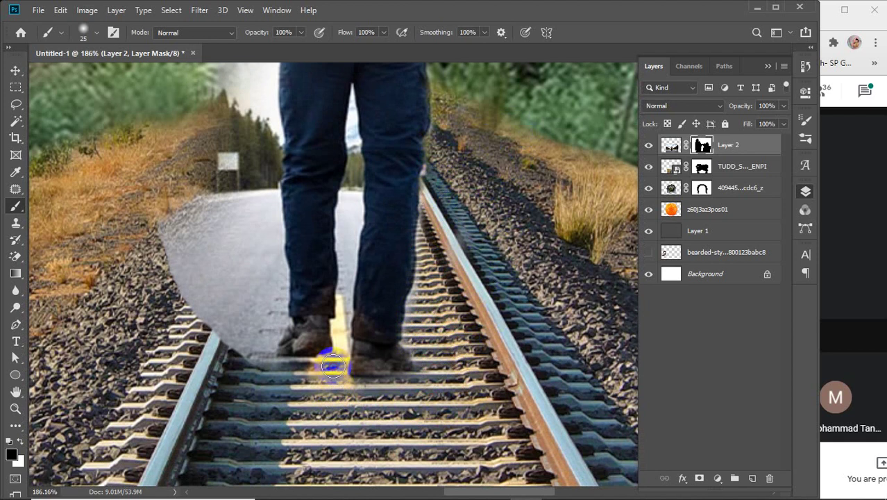
Mask out the road beside the man's left leg with the 25 px brush to uncover the rail and sleepers
{"action": "left_click_drag", "start_coordinate": [345, 393], "coordinate": [420, 408]}
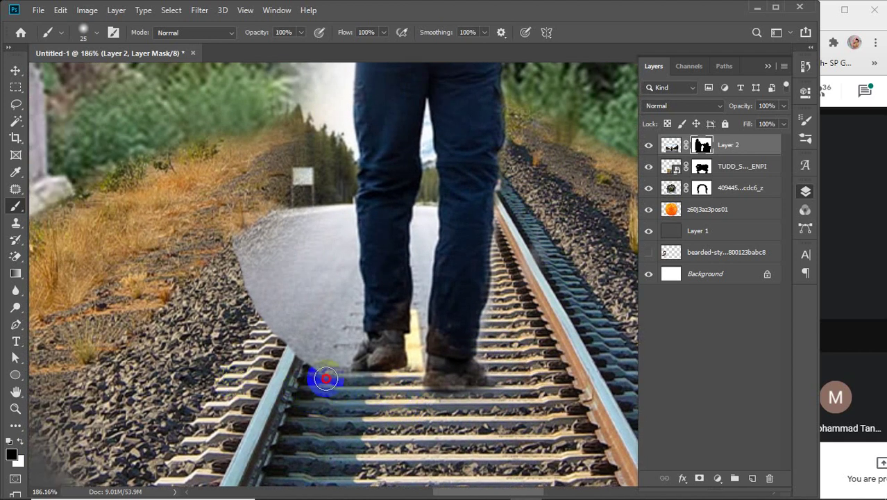
{"action": "left_click_drag", "start_coordinate": [317, 372], "coordinate": [348, 330]}
{"action": "mouse_move", "coordinate": [348, 285]}
{"action": "left_mouse_down"}
{"action": "mouse_move", "coordinate": [337, 364]}
{"action": "mouse_move", "coordinate": [292, 429]}
{"action": "mouse_move", "coordinate": [313, 365]}
{"action": "mouse_move", "coordinate": [327, 412]}
{"action": "left_mouse_up"}
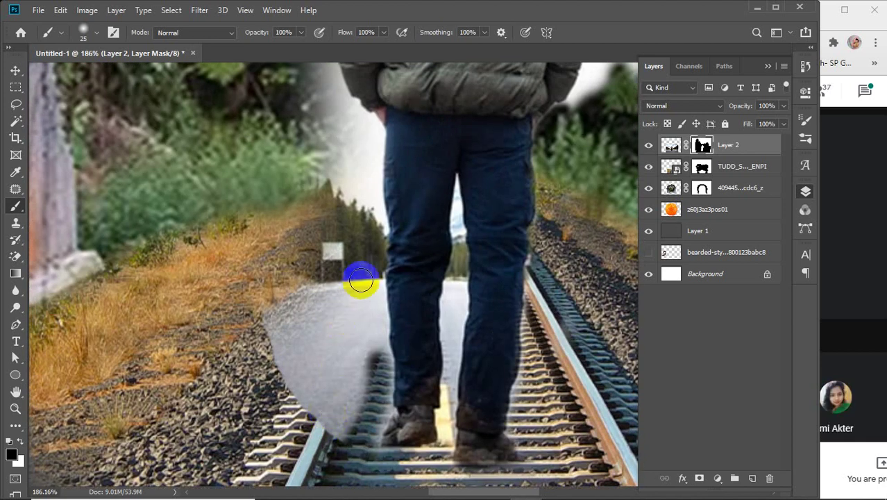
{"action": "mouse_move", "coordinate": [368, 283]}
{"action": "left_mouse_down"}
{"action": "mouse_move", "coordinate": [367, 367]}
{"action": "mouse_move", "coordinate": [313, 357]}
{"action": "left_mouse_up"}
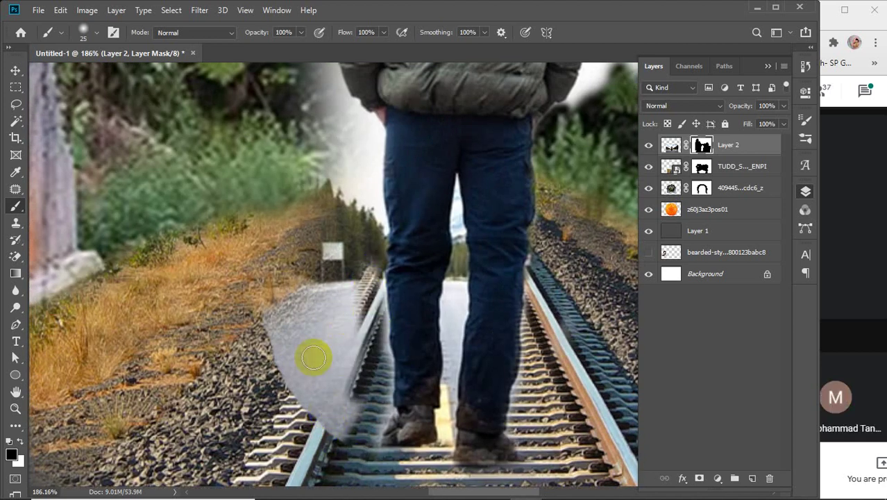
{"action": "mouse_move", "coordinate": [355, 287]}
{"action": "left_mouse_down"}
{"action": "mouse_move", "coordinate": [361, 383]}
{"action": "mouse_move", "coordinate": [337, 453]}
{"action": "left_mouse_up"}
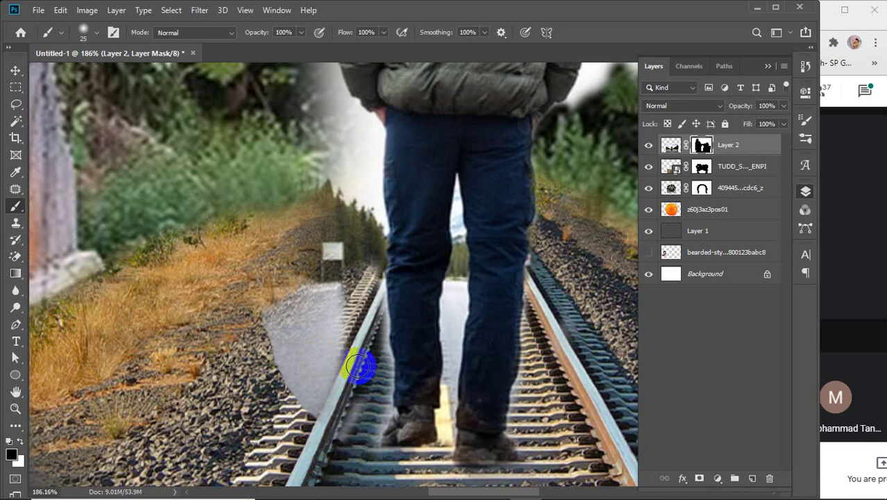
{"action": "mouse_move", "coordinate": [349, 288]}
{"action": "left_mouse_down"}
{"action": "mouse_move", "coordinate": [333, 402]}
{"action": "mouse_move", "coordinate": [170, 371]}
{"action": "left_mouse_up"}
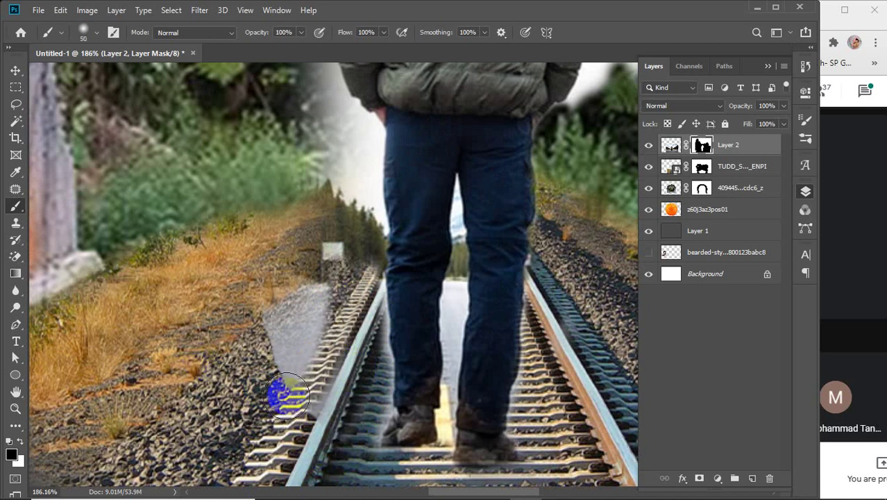
Enlarge the brush to 50 px and mask out the remaining road patch, road sign and trees left of the man
{"action": "key", "text": "bracketright"}
{"action": "key", "text": "bracketright"}
{"action": "mouse_move", "coordinate": [257, 277]}
{"action": "left_mouse_down"}
{"action": "mouse_move", "coordinate": [307, 307]}
{"action": "mouse_move", "coordinate": [315, 298]}
{"action": "mouse_move", "coordinate": [330, 371]}
{"action": "left_mouse_up"}
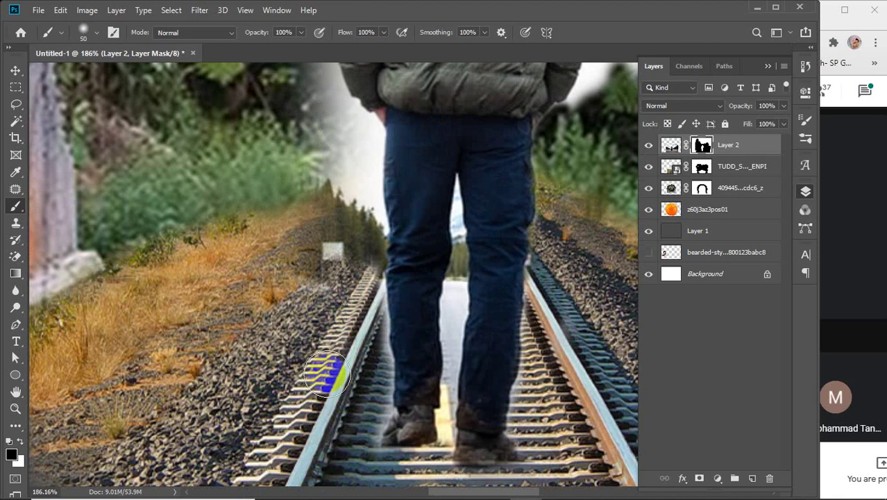
{"action": "mouse_move", "coordinate": [346, 140]}
{"action": "left_mouse_down"}
{"action": "mouse_move", "coordinate": [278, 382]}
{"action": "mouse_move", "coordinate": [314, 207]}
{"action": "mouse_move", "coordinate": [361, 137]}
{"action": "mouse_move", "coordinate": [354, 231]}
{"action": "mouse_move", "coordinate": [311, 338]}
{"action": "mouse_move", "coordinate": [212, 364]}
{"action": "mouse_move", "coordinate": [363, 241]}
{"action": "mouse_move", "coordinate": [367, 224]}
{"action": "mouse_move", "coordinate": [352, 307]}
{"action": "mouse_move", "coordinate": [266, 334]}
{"action": "left_mouse_up"}
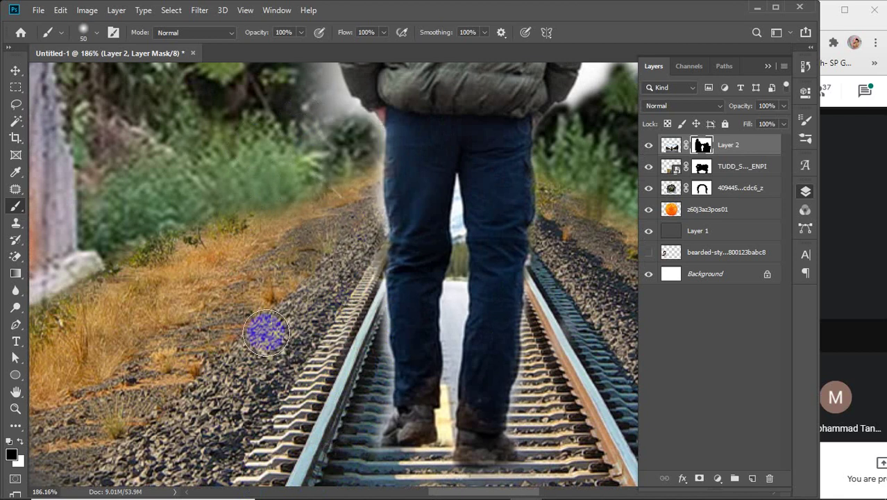
Mask away the light fringe along the outer edge of the man's left lower leg and shoe with a soft 15 px brush
{"action": "left_click_drag", "start_coordinate": [349, 262], "coordinate": [334, 339]}
{"action": "left_click_drag", "start_coordinate": [355, 301], "coordinate": [332, 344]}
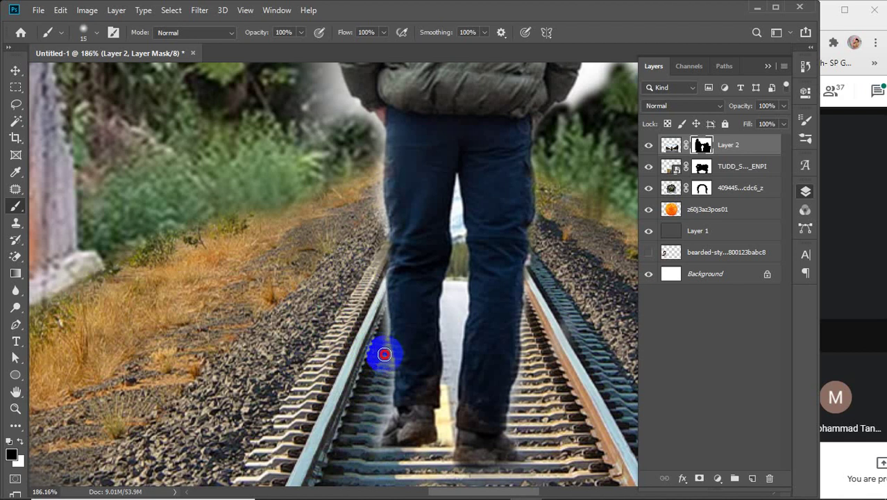
{"action": "mouse_move", "coordinate": [388, 405]}
{"action": "left_mouse_down"}
{"action": "mouse_move", "coordinate": [388, 424]}
{"action": "mouse_move", "coordinate": [351, 472]}
{"action": "left_mouse_up"}
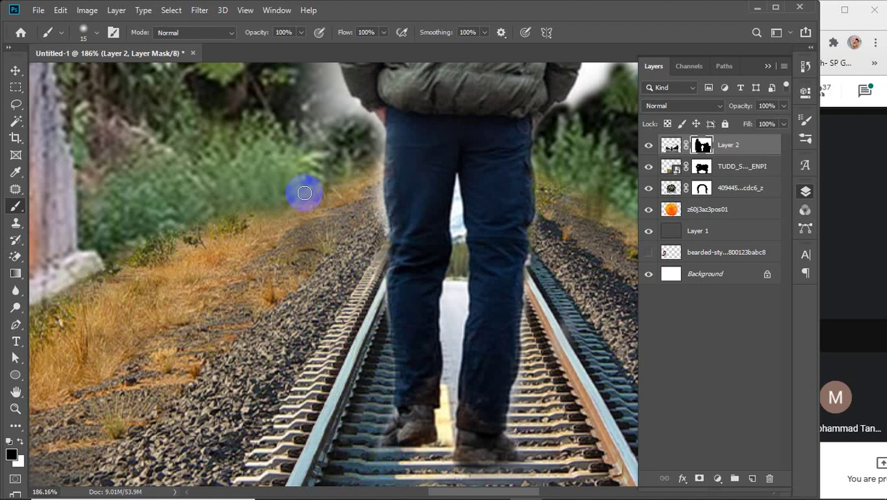
{"action": "left_click_drag", "start_coordinate": [347, 251], "coordinate": [365, 358]}
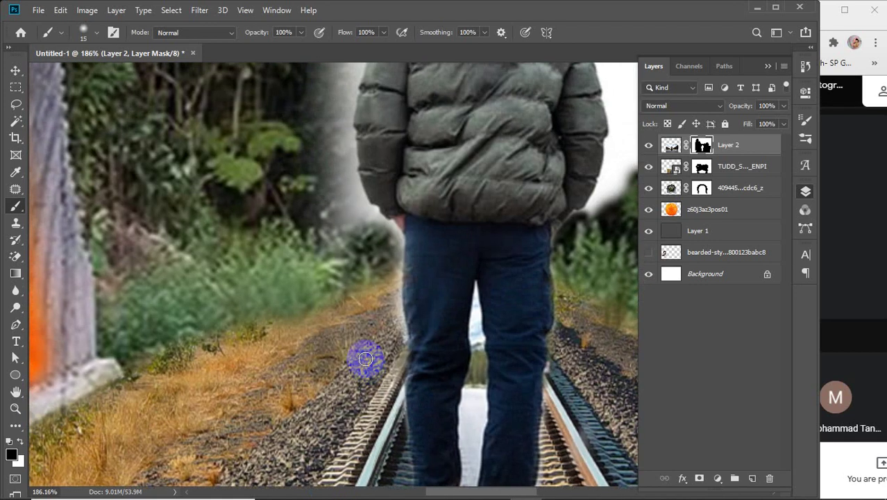
{"action": "scroll", "coordinate": [365, 358], "scroll_direction": "up", "scroll_amount": 4}
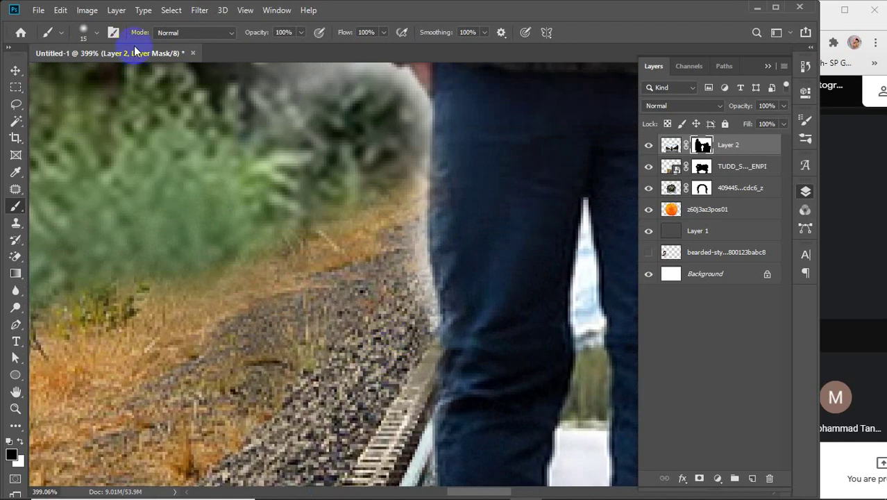
{"action": "left_click", "coordinate": [86, 10]}
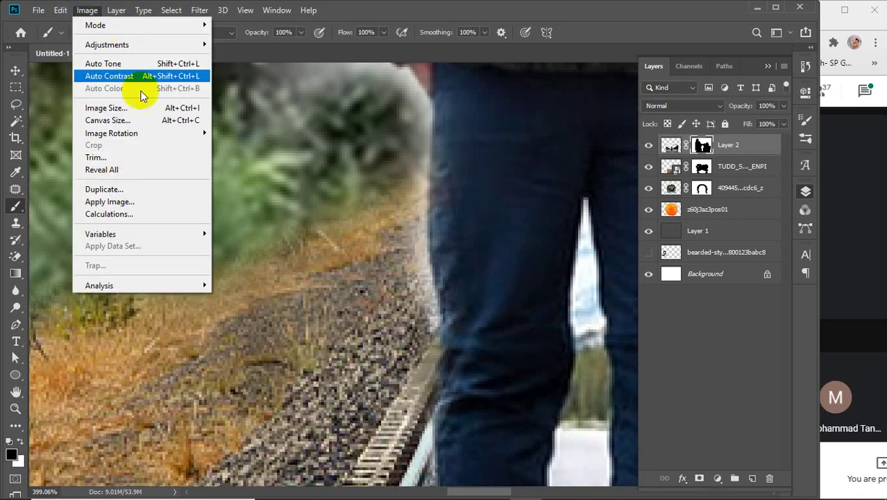
{"action": "left_click", "coordinate": [173, 14]}
{"action": "left_click", "coordinate": [172, 13]}
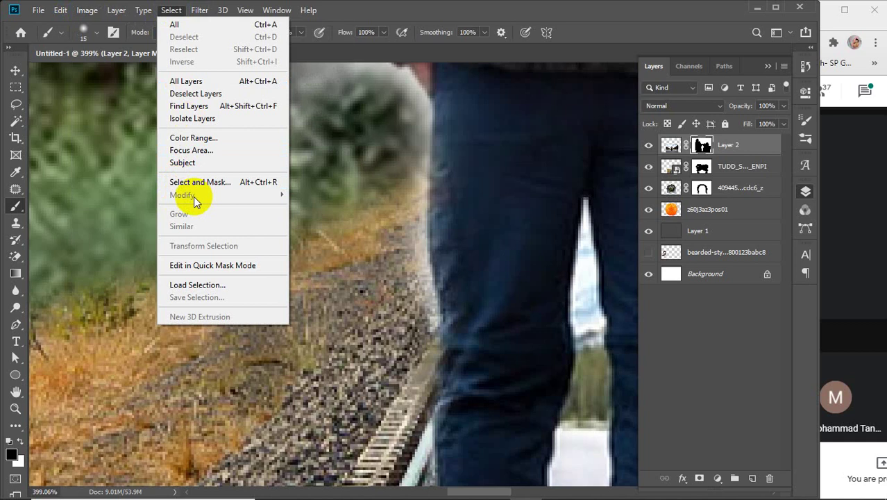
{"action": "left_click", "coordinate": [391, 297]}
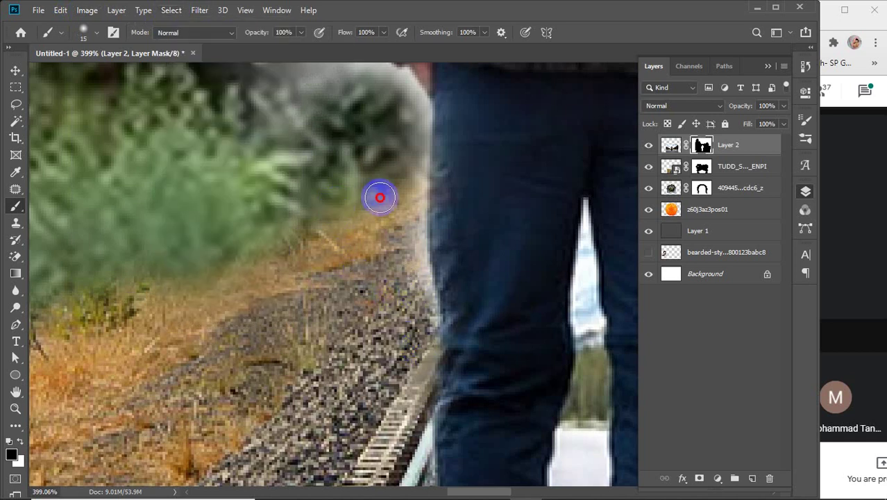
Mask out the light fringe and pale sky beside the man's left thigh, hand and sleeve cuff with the soft 15 px brush
{"action": "scroll", "coordinate": [384, 205], "scroll_direction": "down", "scroll_amount": 1}
{"action": "mouse_move", "coordinate": [384, 205]}
{"action": "left_mouse_down"}
{"action": "mouse_move", "coordinate": [356, 237]}
{"action": "mouse_move", "coordinate": [350, 344]}
{"action": "mouse_move", "coordinate": [358, 279]}
{"action": "mouse_move", "coordinate": [336, 315]}
{"action": "mouse_move", "coordinate": [364, 344]}
{"action": "left_mouse_up"}
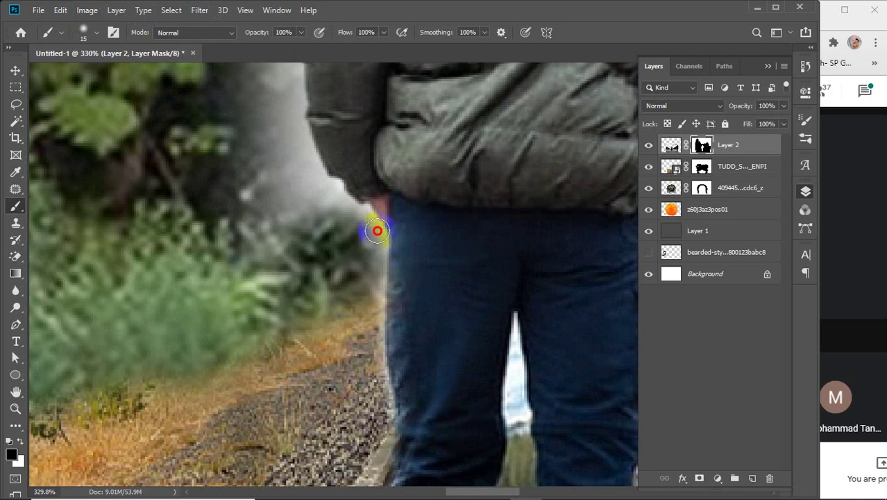
{"action": "mouse_move", "coordinate": [377, 230]}
{"action": "left_mouse_down"}
{"action": "mouse_move", "coordinate": [353, 202]}
{"action": "mouse_move", "coordinate": [370, 263]}
{"action": "mouse_move", "coordinate": [366, 208]}
{"action": "mouse_move", "coordinate": [335, 182]}
{"action": "mouse_move", "coordinate": [301, 105]}
{"action": "mouse_move", "coordinate": [287, 103]}
{"action": "mouse_move", "coordinate": [350, 168]}
{"action": "mouse_move", "coordinate": [374, 249]}
{"action": "left_mouse_up"}
{"action": "left_click_drag", "start_coordinate": [355, 207], "coordinate": [316, 195]}
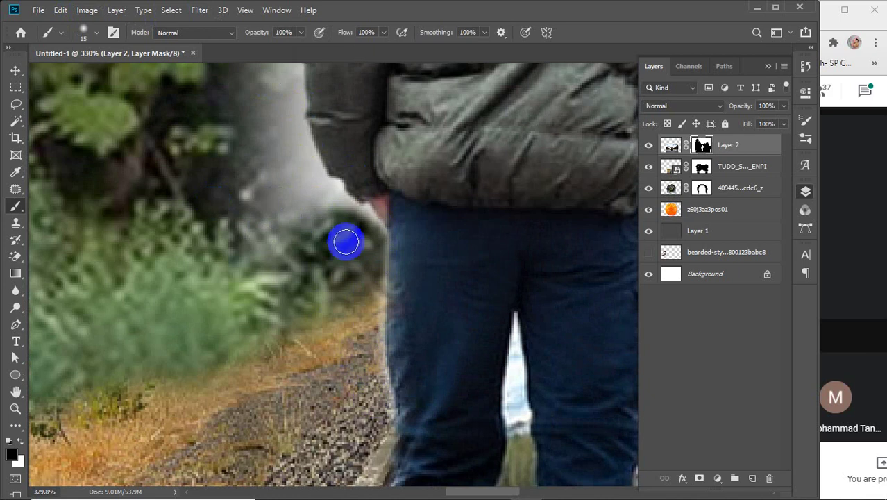
{"action": "left_click_drag", "start_coordinate": [329, 252], "coordinate": [334, 326]}
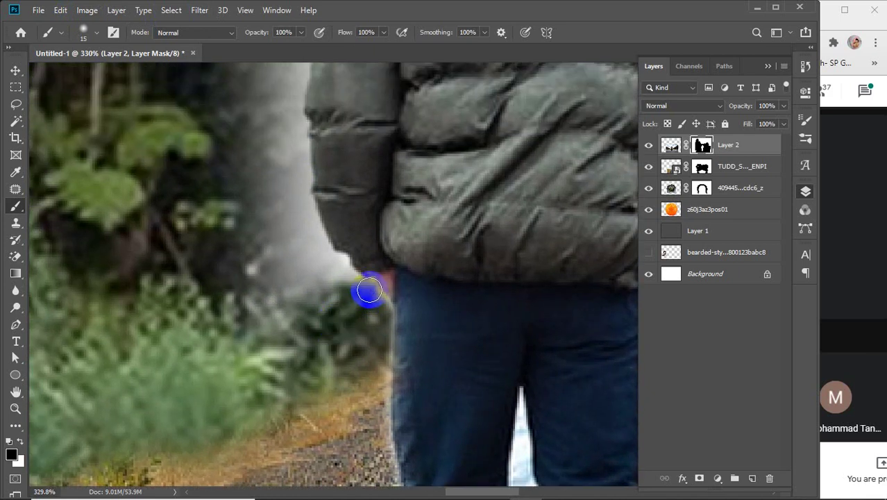
{"action": "mouse_move", "coordinate": [348, 280]}
{"action": "left_mouse_down"}
{"action": "mouse_move", "coordinate": [287, 230]}
{"action": "mouse_move", "coordinate": [309, 225]}
{"action": "mouse_move", "coordinate": [352, 301]}
{"action": "mouse_move", "coordinate": [289, 221]}
{"action": "left_mouse_up"}
{"action": "mouse_move", "coordinate": [312, 267]}
{"action": "left_mouse_down"}
{"action": "mouse_move", "coordinate": [366, 382]}
{"action": "mouse_move", "coordinate": [298, 224]}
{"action": "mouse_move", "coordinate": [386, 379]}
{"action": "mouse_move", "coordinate": [313, 268]}
{"action": "mouse_move", "coordinate": [383, 395]}
{"action": "mouse_move", "coordinate": [350, 320]}
{"action": "mouse_move", "coordinate": [366, 319]}
{"action": "mouse_move", "coordinate": [374, 330]}
{"action": "mouse_move", "coordinate": [378, 362]}
{"action": "left_mouse_up"}
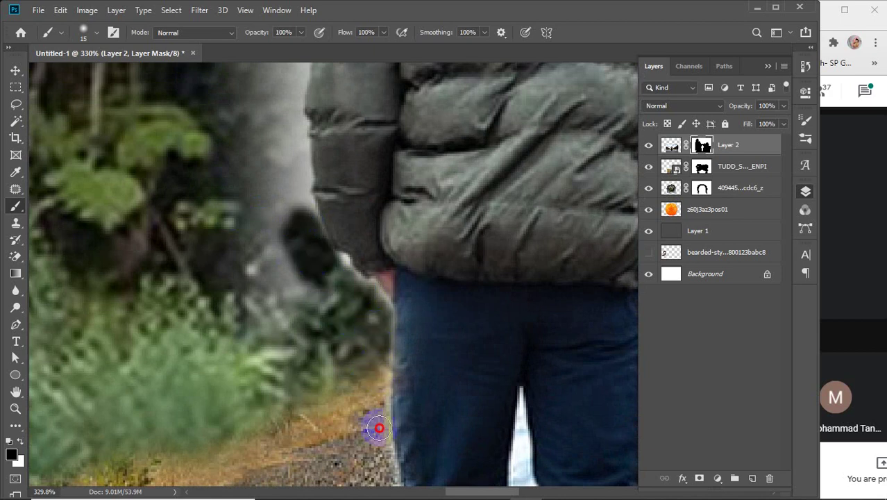
Mask out the pale sky along the outer edge of the man's left sleeve up to the shoulder with the 15 px brush
{"action": "scroll", "coordinate": [367, 406], "scroll_direction": "down", "scroll_amount": 5}
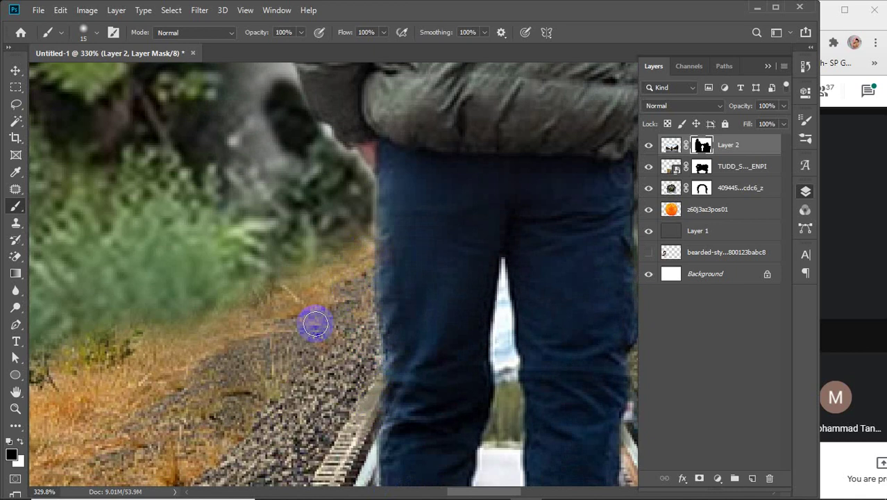
{"action": "scroll", "coordinate": [332, 266], "scroll_direction": "up", "scroll_amount": 9}
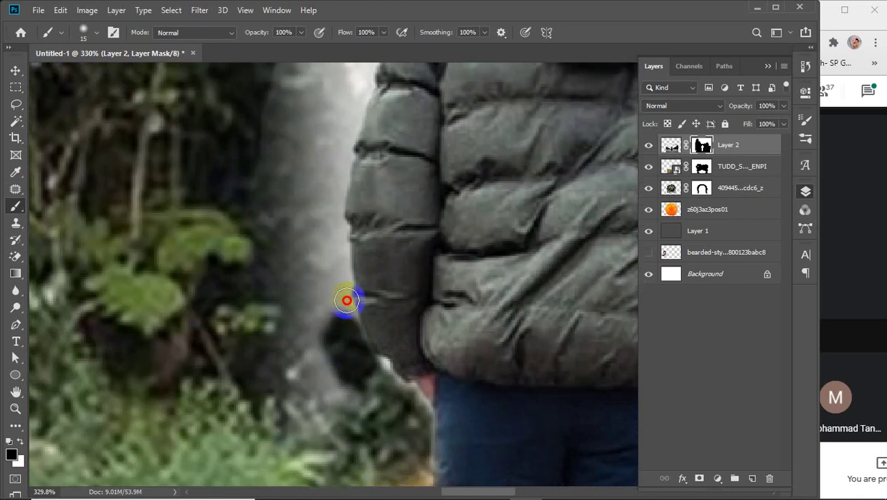
{"action": "mouse_move", "coordinate": [347, 300]}
{"action": "left_mouse_down"}
{"action": "mouse_move", "coordinate": [331, 116]}
{"action": "mouse_move", "coordinate": [324, 120]}
{"action": "left_mouse_up"}
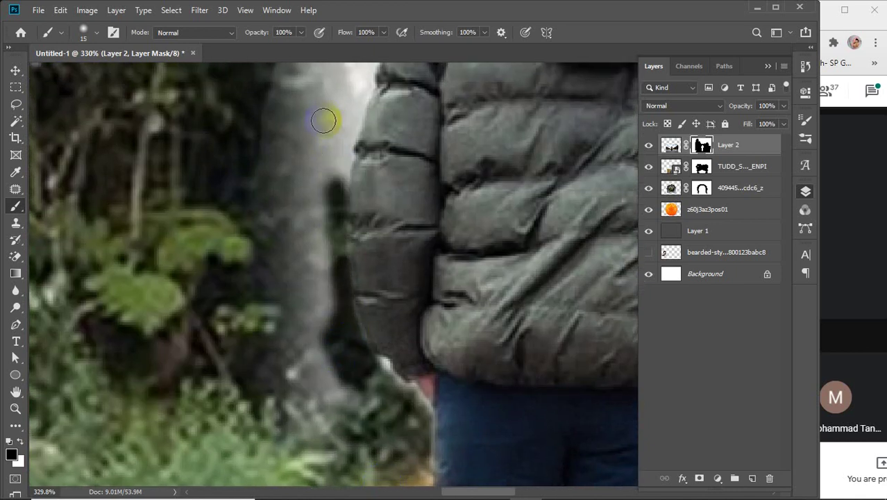
{"action": "scroll", "coordinate": [330, 229], "scroll_direction": "up", "scroll_amount": 10}
{"action": "mouse_move", "coordinate": [350, 417]}
{"action": "left_mouse_down"}
{"action": "mouse_move", "coordinate": [373, 299]}
{"action": "mouse_move", "coordinate": [396, 234]}
{"action": "mouse_move", "coordinate": [424, 196]}
{"action": "mouse_move", "coordinate": [484, 154]}
{"action": "left_mouse_up"}
{"action": "left_click_drag", "start_coordinate": [442, 201], "coordinate": [411, 262]}
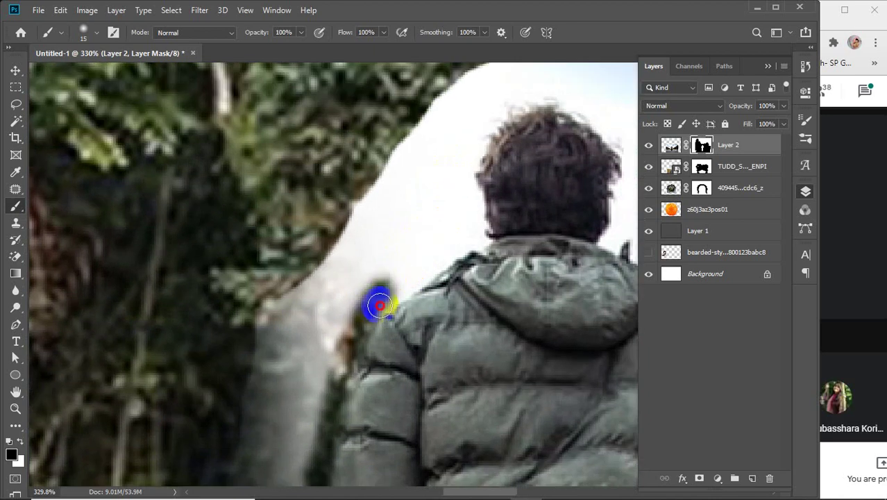
Mask out the white sky around the man's left shoulder, head and collar, reducing the brush to 8 px for the tight edges
{"action": "mouse_move", "coordinate": [380, 305]}
{"action": "left_mouse_down"}
{"action": "mouse_move", "coordinate": [481, 221]}
{"action": "mouse_move", "coordinate": [416, 271]}
{"action": "left_mouse_up"}
{"action": "mouse_move", "coordinate": [464, 232]}
{"action": "left_mouse_down"}
{"action": "mouse_move", "coordinate": [471, 197]}
{"action": "mouse_move", "coordinate": [461, 175]}
{"action": "left_mouse_up"}
{"action": "mouse_move", "coordinate": [454, 216]}
{"action": "left_mouse_down"}
{"action": "mouse_move", "coordinate": [407, 339]}
{"action": "mouse_move", "coordinate": [410, 293]}
{"action": "mouse_move", "coordinate": [473, 214]}
{"action": "mouse_move", "coordinate": [523, 193]}
{"action": "mouse_move", "coordinate": [567, 190]}
{"action": "mouse_move", "coordinate": [551, 207]}
{"action": "mouse_move", "coordinate": [520, 212]}
{"action": "mouse_move", "coordinate": [562, 241]}
{"action": "mouse_move", "coordinate": [594, 289]}
{"action": "mouse_move", "coordinate": [599, 359]}
{"action": "mouse_move", "coordinate": [576, 297]}
{"action": "mouse_move", "coordinate": [584, 356]}
{"action": "mouse_move", "coordinate": [490, 261]}
{"action": "mouse_move", "coordinate": [511, 257]}
{"action": "mouse_move", "coordinate": [509, 191]}
{"action": "left_mouse_up"}
{"action": "key", "text": "bracketleft"}
{"action": "key", "text": "bracketleft"}
{"action": "mouse_move", "coordinate": [485, 236]}
{"action": "left_mouse_down"}
{"action": "mouse_move", "coordinate": [491, 277]}
{"action": "mouse_move", "coordinate": [501, 226]}
{"action": "mouse_move", "coordinate": [495, 252]}
{"action": "mouse_move", "coordinate": [554, 300]}
{"action": "left_mouse_up"}
{"action": "mouse_move", "coordinate": [507, 284]}
{"action": "left_mouse_down"}
{"action": "mouse_move", "coordinate": [557, 319]}
{"action": "mouse_move", "coordinate": [605, 332]}
{"action": "left_mouse_up"}
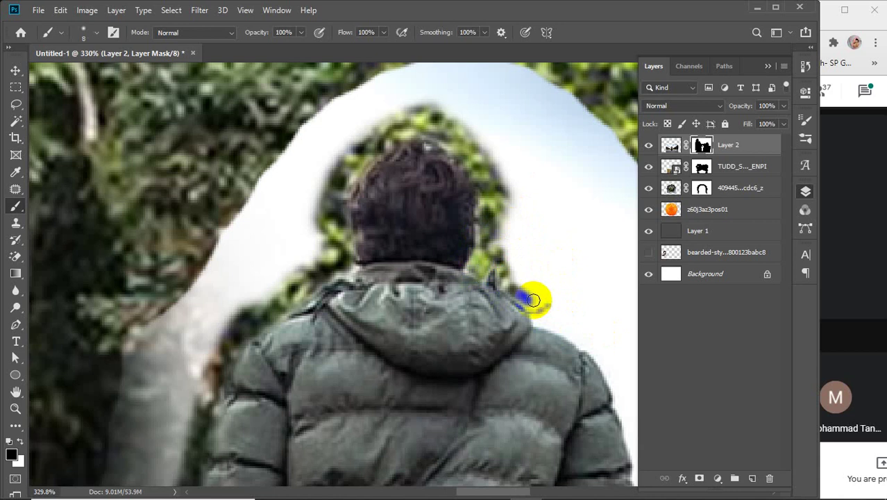
{"action": "left_click", "coordinate": [388, 139]}
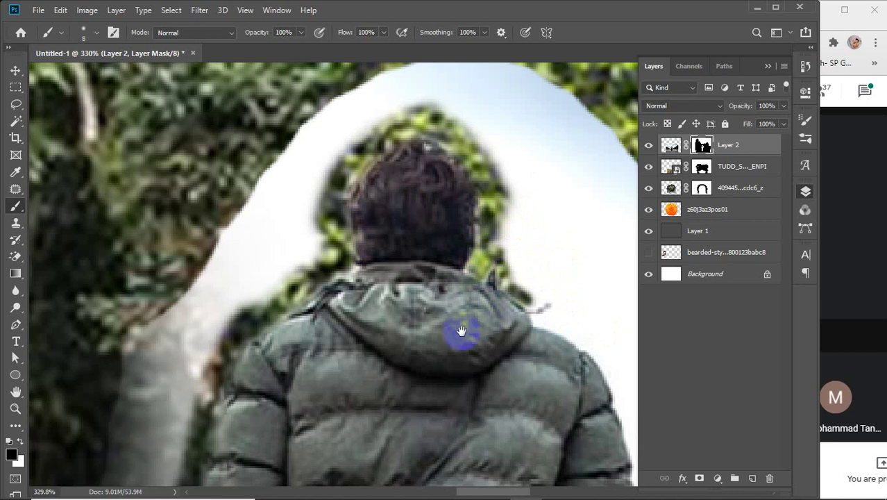
Mask out the white sky along the man's right shoulder, starting with a 9 px brush and widening the strip with 25 px
{"action": "left_click_drag", "start_coordinate": [462, 331], "coordinate": [373, 264]}
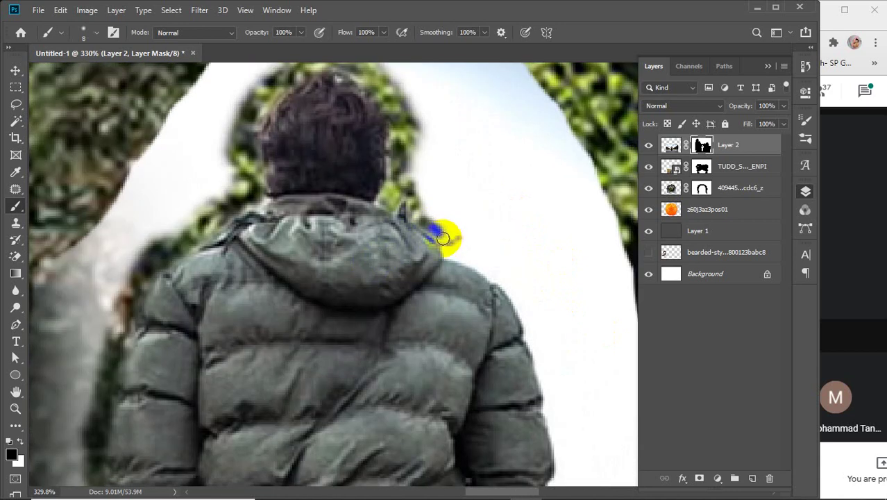
{"action": "mouse_move", "coordinate": [449, 256]}
{"action": "left_mouse_down"}
{"action": "mouse_move", "coordinate": [487, 265]}
{"action": "mouse_move", "coordinate": [553, 316]}
{"action": "left_mouse_up"}
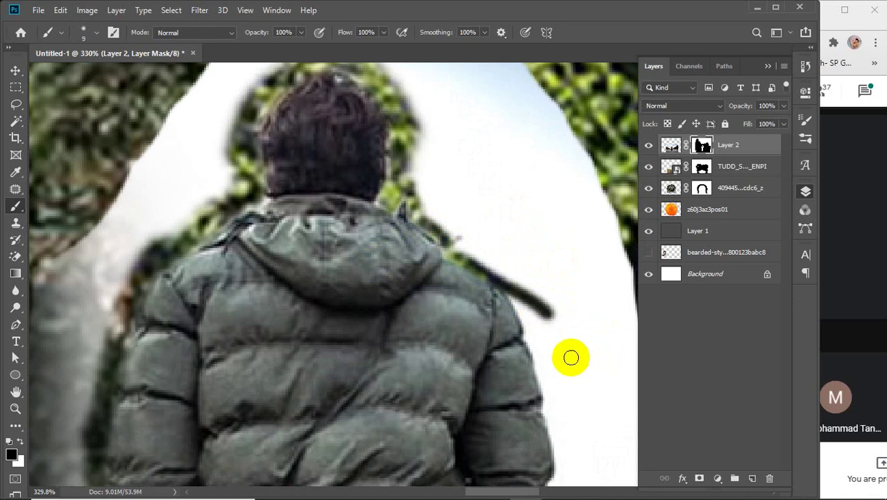
{"action": "key", "text": "]"}
{"action": "key", "text": "]"}
{"action": "key", "text": "]"}
{"action": "key", "text": "]"}
{"action": "mouse_move", "coordinate": [432, 204]}
{"action": "left_mouse_down"}
{"action": "mouse_move", "coordinate": [476, 248]}
{"action": "mouse_move", "coordinate": [529, 269]}
{"action": "left_mouse_up"}
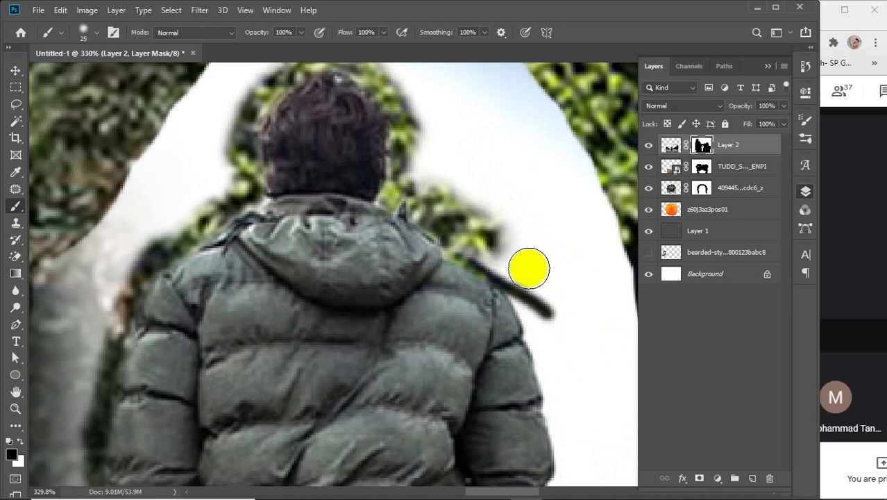
{"action": "left_click_drag", "start_coordinate": [479, 241], "coordinate": [607, 323]}
{"action": "mouse_move", "coordinate": [558, 301]}
{"action": "left_mouse_down"}
{"action": "mouse_move", "coordinate": [432, 137]}
{"action": "mouse_move", "coordinate": [424, 139]}
{"action": "mouse_move", "coordinate": [470, 208]}
{"action": "mouse_move", "coordinate": [504, 312]}
{"action": "mouse_move", "coordinate": [487, 274]}
{"action": "left_mouse_up"}
Mask out the white sky along the outer edge of the man's right sleeve down to the hand with the 25 px brush
{"action": "left_click_drag", "start_coordinate": [421, 141], "coordinate": [482, 284]}
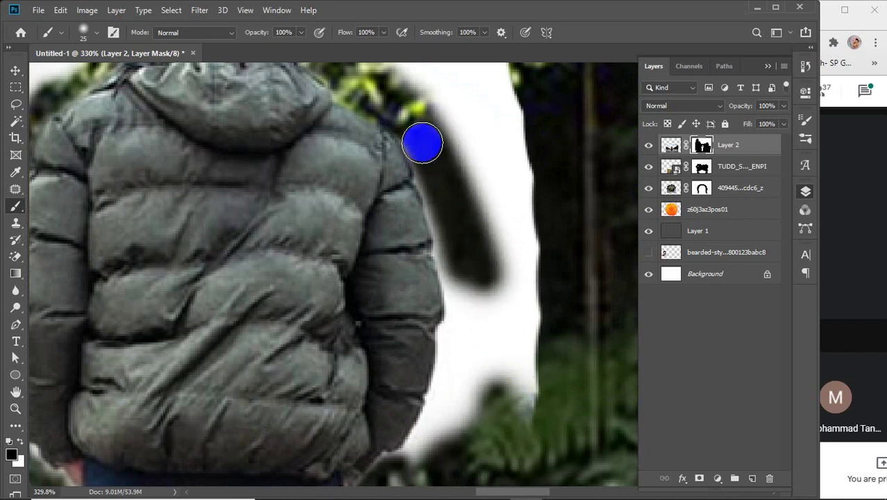
{"action": "left_click_drag", "start_coordinate": [422, 143], "coordinate": [441, 191]}
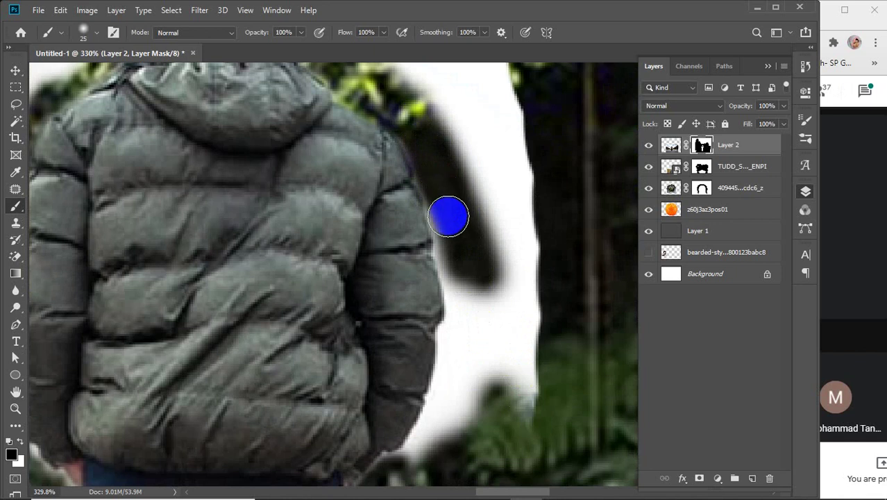
{"action": "mouse_move", "coordinate": [450, 215]}
{"action": "left_mouse_down"}
{"action": "mouse_move", "coordinate": [470, 348]}
{"action": "mouse_move", "coordinate": [416, 479]}
{"action": "mouse_move", "coordinate": [414, 458]}
{"action": "mouse_move", "coordinate": [480, 279]}
{"action": "left_mouse_up"}
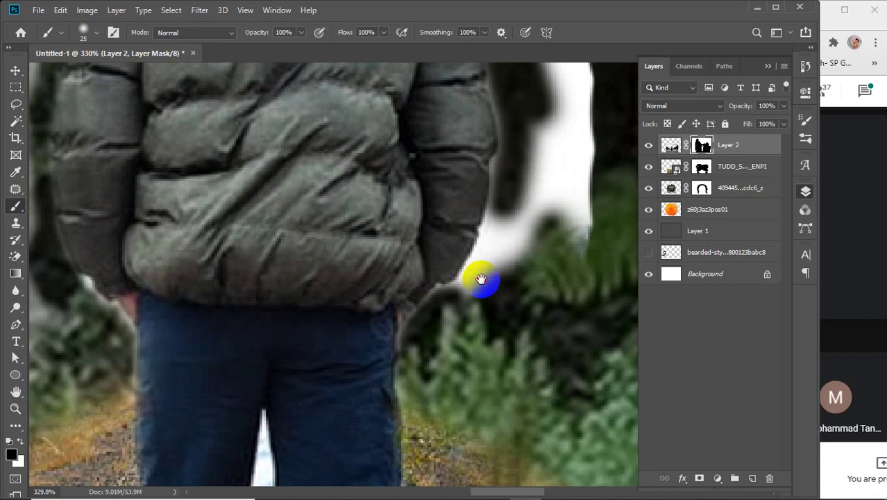
{"action": "left_click", "coordinate": [513, 164]}
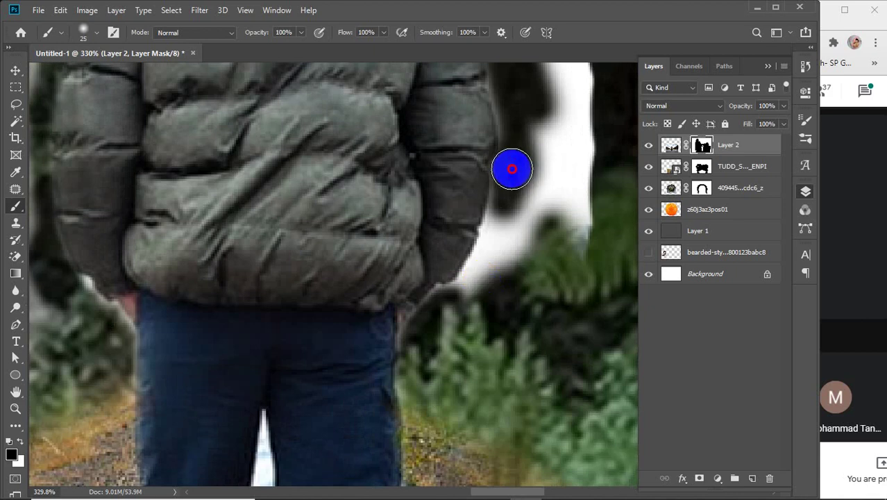
{"action": "mouse_move", "coordinate": [511, 169]}
{"action": "left_mouse_down"}
{"action": "mouse_move", "coordinate": [493, 249]}
{"action": "mouse_move", "coordinate": [451, 313]}
{"action": "mouse_move", "coordinate": [405, 358]}
{"action": "mouse_move", "coordinate": [426, 366]}
{"action": "left_mouse_up"}
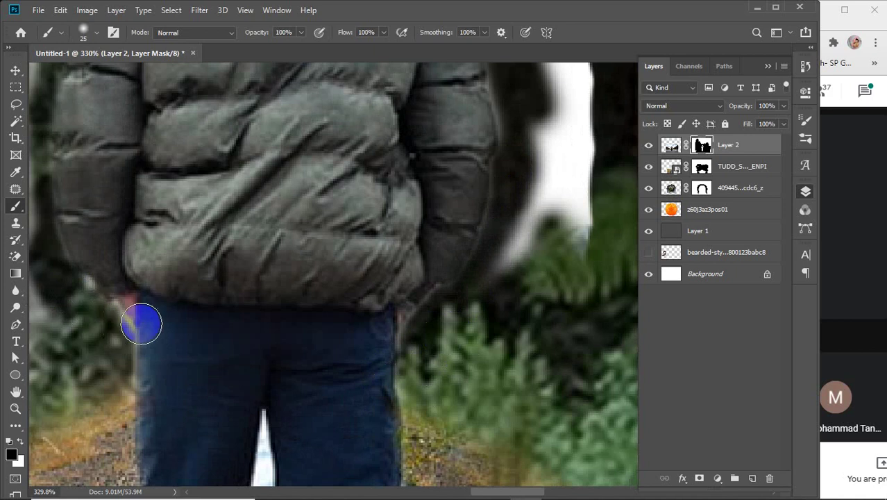
Enlarge the brush to 50 px and mask out the remaining white sky right of the man and above his head
{"action": "scroll", "coordinate": [312, 326], "scroll_direction": "down", "scroll_amount": 3}
{"action": "scroll", "coordinate": [313, 325], "scroll_direction": "down", "scroll_amount": 2}
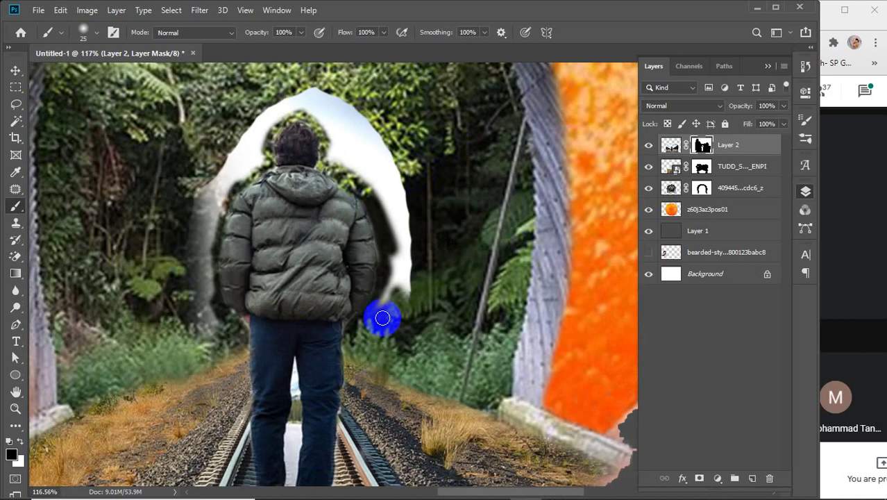
{"action": "left_click_drag", "start_coordinate": [383, 313], "coordinate": [440, 167]}
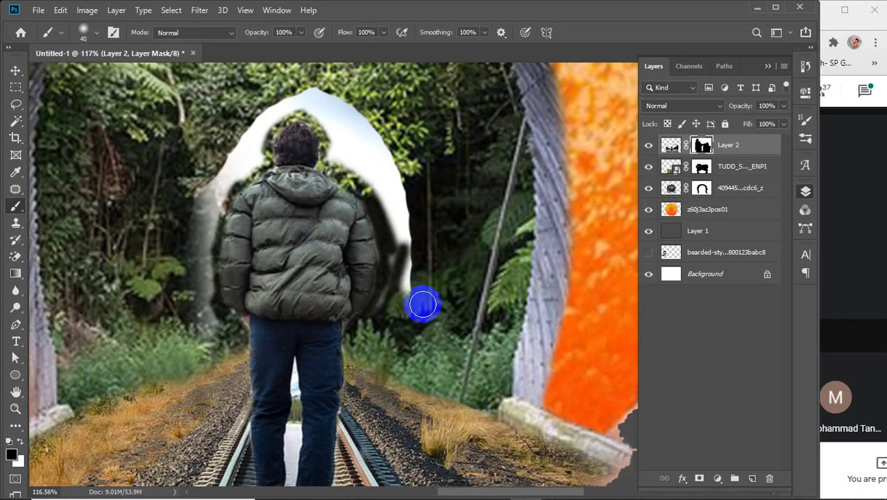
{"action": "key", "text": "]"}
{"action": "key", "text": "]"}
{"action": "mouse_move", "coordinate": [386, 317]}
{"action": "left_mouse_down"}
{"action": "mouse_move", "coordinate": [409, 271]}
{"action": "mouse_move", "coordinate": [441, 87]}
{"action": "mouse_move", "coordinate": [389, 308]}
{"action": "mouse_move", "coordinate": [406, 148]}
{"action": "mouse_move", "coordinate": [422, 83]}
{"action": "mouse_move", "coordinate": [421, 242]}
{"action": "mouse_move", "coordinate": [400, 233]}
{"action": "mouse_move", "coordinate": [359, 134]}
{"action": "mouse_move", "coordinate": [380, 59]}
{"action": "mouse_move", "coordinate": [384, 159]}
{"action": "mouse_move", "coordinate": [363, 184]}
{"action": "mouse_move", "coordinate": [337, 151]}
{"action": "mouse_move", "coordinate": [335, 122]}
{"action": "mouse_move", "coordinate": [388, 70]}
{"action": "mouse_move", "coordinate": [362, 172]}
{"action": "mouse_move", "coordinate": [349, 109]}
{"action": "mouse_move", "coordinate": [361, 104]}
{"action": "mouse_move", "coordinate": [341, 126]}
{"action": "mouse_move", "coordinate": [311, 101]}
{"action": "mouse_move", "coordinate": [228, 109]}
{"action": "mouse_move", "coordinate": [154, 178]}
{"action": "mouse_move", "coordinate": [273, 105]}
{"action": "mouse_move", "coordinate": [341, 105]}
{"action": "left_mouse_up"}
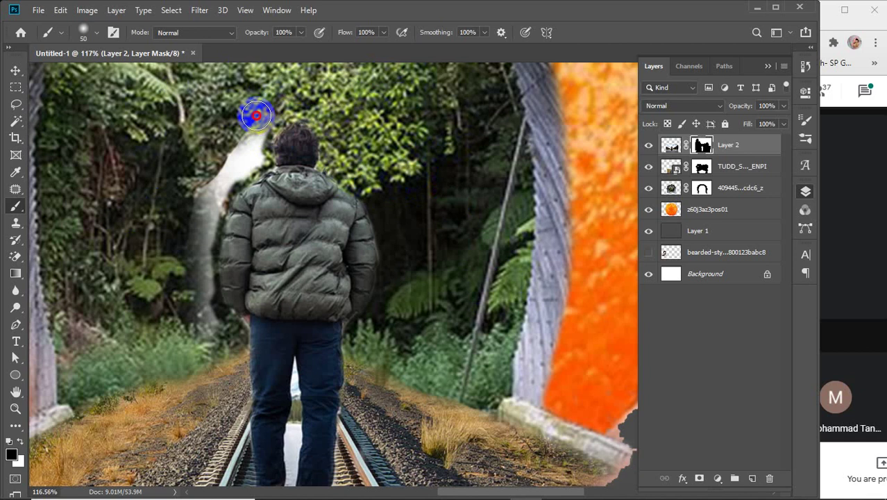
Mask out the remaining white sky and grey haze left of the man's head and sleeve with the 50 px brush
{"action": "mouse_move", "coordinate": [256, 116]}
{"action": "left_mouse_down"}
{"action": "mouse_move", "coordinate": [240, 164]}
{"action": "mouse_move", "coordinate": [200, 201]}
{"action": "left_mouse_up"}
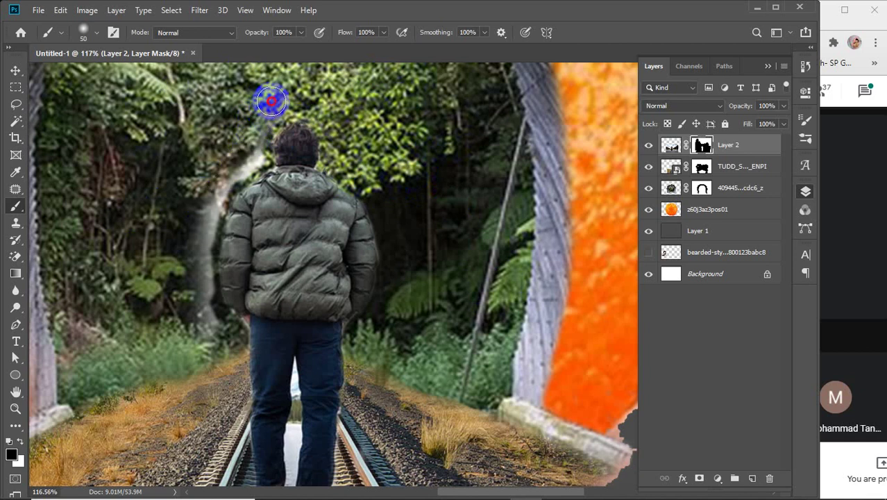
{"action": "mouse_move", "coordinate": [258, 143]}
{"action": "left_mouse_down"}
{"action": "mouse_move", "coordinate": [147, 214]}
{"action": "mouse_move", "coordinate": [169, 226]}
{"action": "left_mouse_up"}
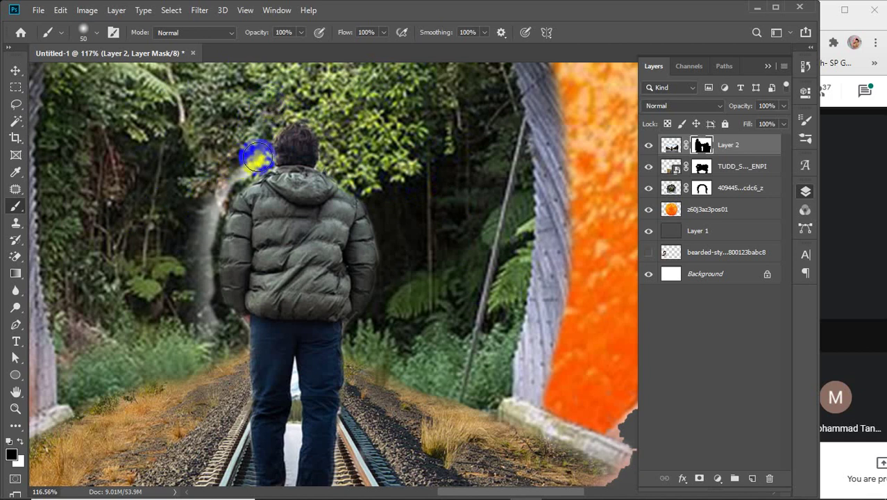
{"action": "mouse_move", "coordinate": [258, 157]}
{"action": "left_mouse_down"}
{"action": "mouse_move", "coordinate": [206, 177]}
{"action": "mouse_move", "coordinate": [176, 206]}
{"action": "mouse_move", "coordinate": [165, 339]}
{"action": "left_mouse_up"}
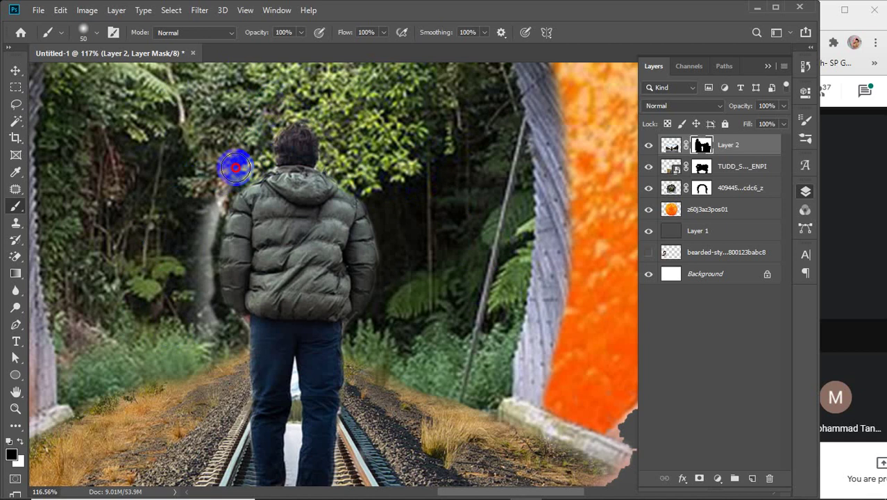
{"action": "mouse_move", "coordinate": [236, 168]}
{"action": "left_mouse_down"}
{"action": "mouse_move", "coordinate": [215, 178]}
{"action": "mouse_move", "coordinate": [184, 221]}
{"action": "mouse_move", "coordinate": [170, 270]}
{"action": "mouse_move", "coordinate": [166, 390]}
{"action": "mouse_move", "coordinate": [142, 338]}
{"action": "left_mouse_up"}
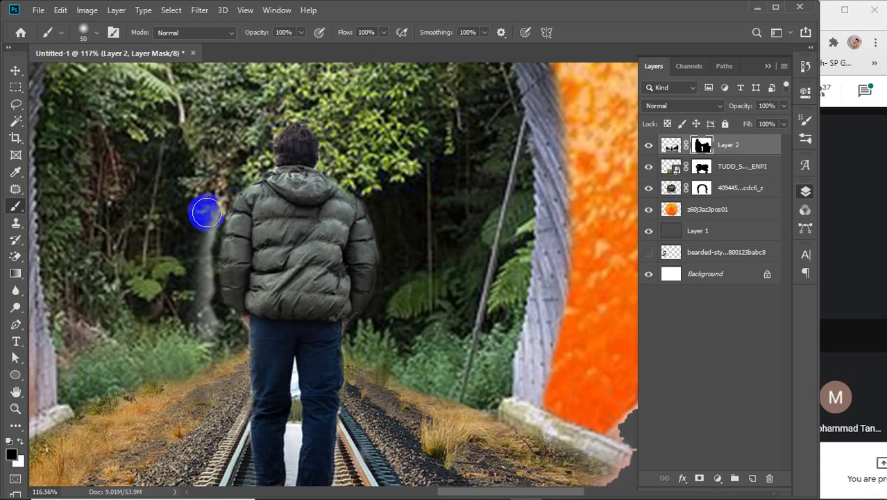
{"action": "mouse_move", "coordinate": [206, 214]}
{"action": "left_mouse_down"}
{"action": "mouse_move", "coordinate": [191, 311]}
{"action": "mouse_move", "coordinate": [172, 345]}
{"action": "left_mouse_up"}
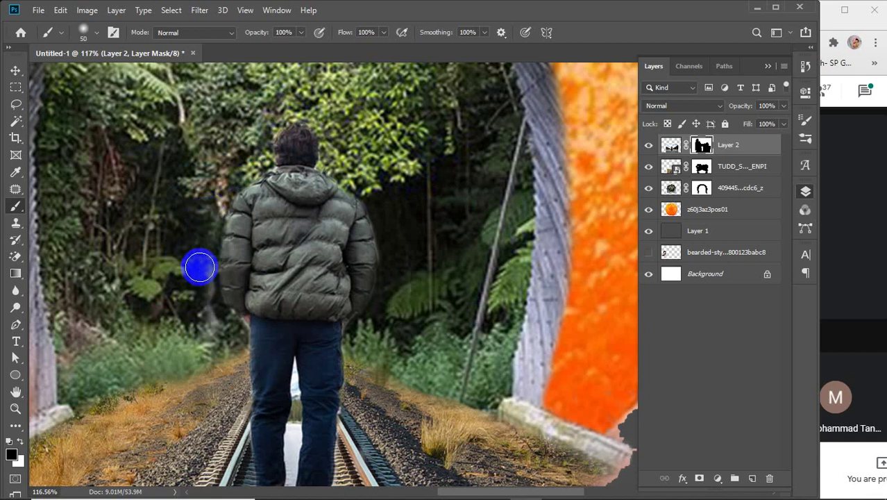
{"action": "mouse_move", "coordinate": [201, 268]}
{"action": "left_mouse_down"}
{"action": "mouse_move", "coordinate": [211, 319]}
{"action": "mouse_move", "coordinate": [200, 379]}
{"action": "mouse_move", "coordinate": [139, 400]}
{"action": "left_mouse_up"}
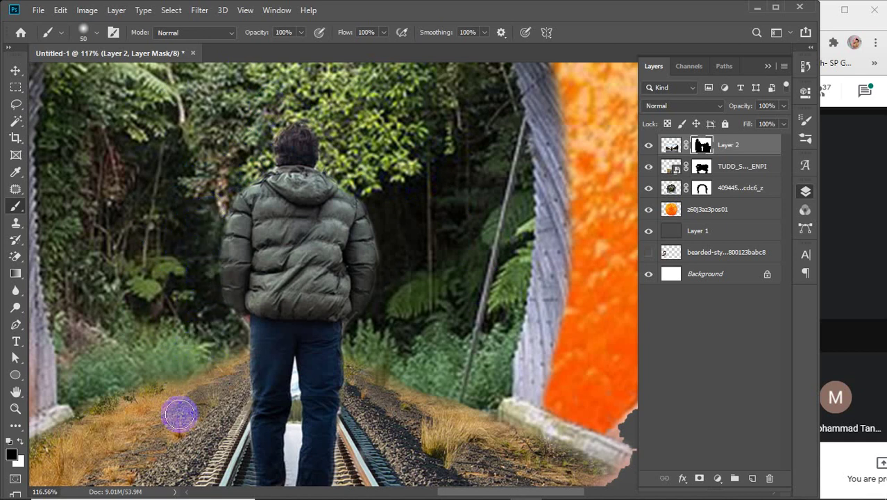
Reduce the brush to 9 px and mask out the white road between the man's lower legs
{"action": "scroll", "coordinate": [219, 401], "scroll_direction": "down", "scroll_amount": 5, "text": "alt"}
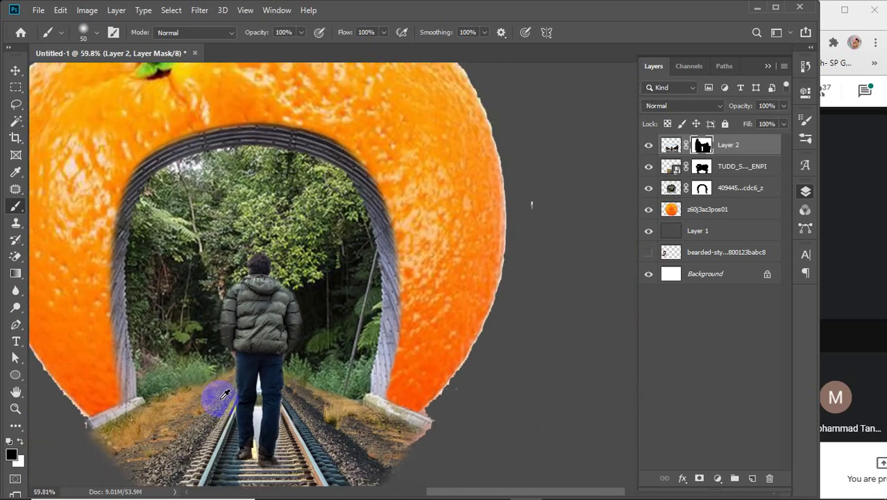
{"action": "scroll", "coordinate": [250, 417], "scroll_direction": "up", "scroll_amount": 7, "text": "alt"}
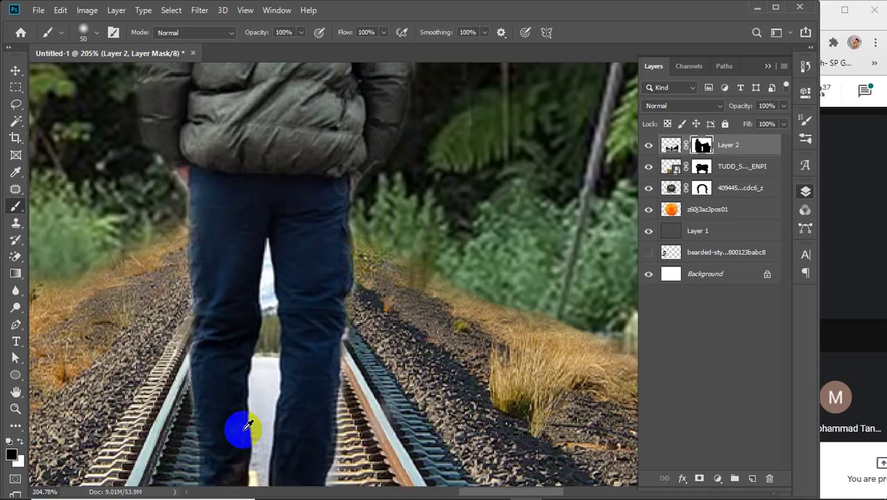
{"action": "mouse_move", "coordinate": [300, 383]}
{"action": "left_mouse_down"}
{"action": "mouse_move", "coordinate": [365, 331]}
{"action": "mouse_move", "coordinate": [333, 330]}
{"action": "mouse_move", "coordinate": [320, 446]}
{"action": "mouse_move", "coordinate": [333, 455]}
{"action": "left_mouse_up"}
{"action": "key", "text": "bracketleft"}
{"action": "key", "text": "bracketleft"}
{"action": "key", "text": "bracketleft"}
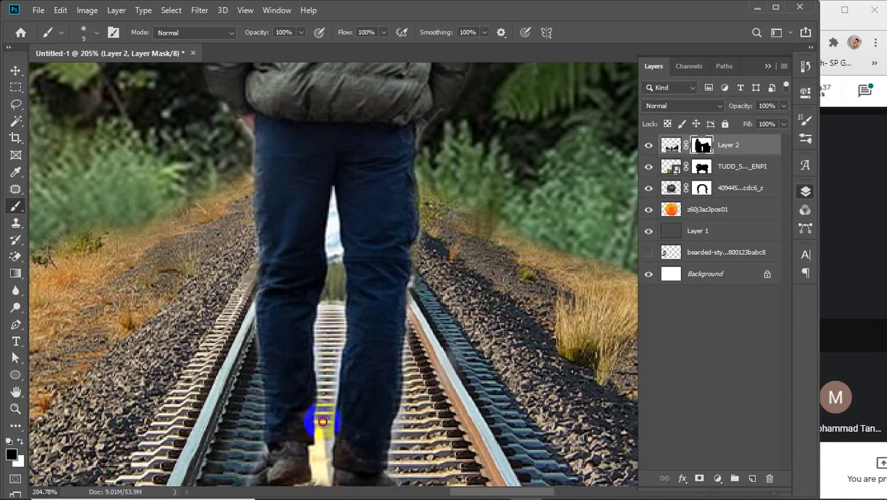
Mask out the road patch between the shoes and the trees and sky between the thighs, reducing the brush to 8 px
{"action": "scroll", "coordinate": [321, 472], "scroll_direction": "down", "scroll_amount": 1}
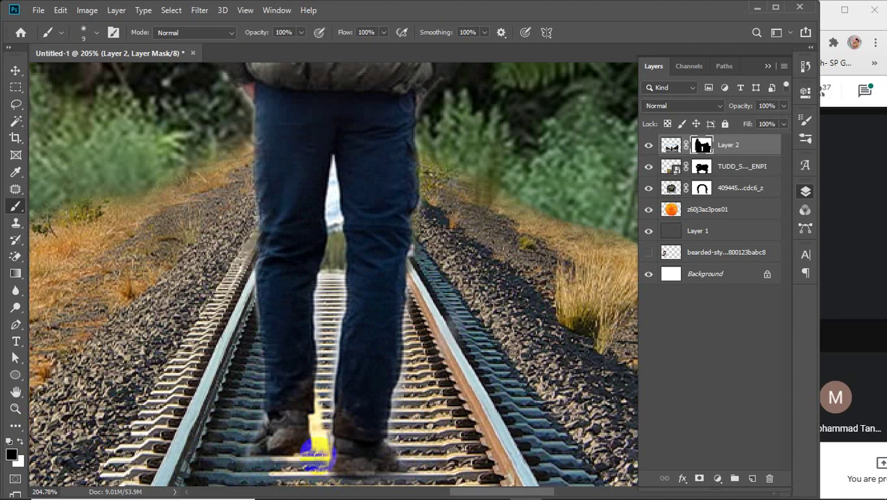
{"action": "mouse_move", "coordinate": [316, 455]}
{"action": "left_mouse_down"}
{"action": "mouse_move", "coordinate": [323, 405]}
{"action": "mouse_move", "coordinate": [316, 491]}
{"action": "mouse_move", "coordinate": [323, 430]}
{"action": "mouse_move", "coordinate": [315, 481]}
{"action": "mouse_move", "coordinate": [305, 425]}
{"action": "mouse_move", "coordinate": [337, 279]}
{"action": "mouse_move", "coordinate": [336, 250]}
{"action": "mouse_move", "coordinate": [327, 291]}
{"action": "mouse_move", "coordinate": [339, 211]}
{"action": "mouse_move", "coordinate": [339, 219]}
{"action": "mouse_move", "coordinate": [334, 259]}
{"action": "mouse_move", "coordinate": [335, 169]}
{"action": "mouse_move", "coordinate": [330, 204]}
{"action": "mouse_move", "coordinate": [326, 179]}
{"action": "mouse_move", "coordinate": [340, 181]}
{"action": "mouse_move", "coordinate": [340, 222]}
{"action": "mouse_move", "coordinate": [335, 158]}
{"action": "left_mouse_up"}
{"action": "key", "text": "bracketright"}
{"action": "key", "text": "bracketleft"}
{"action": "key", "text": "bracketleft"}
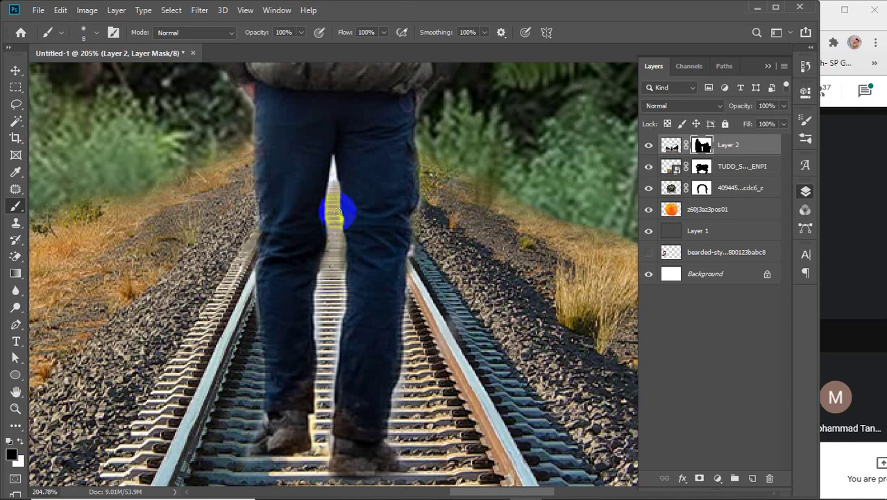
Scale all composite layers from Layer 2 down to the grey Layer 1 together to about 108% and reposition them over the canvas
{"action": "scroll", "coordinate": [434, 303], "scroll_direction": "down", "scroll_amount": 6}
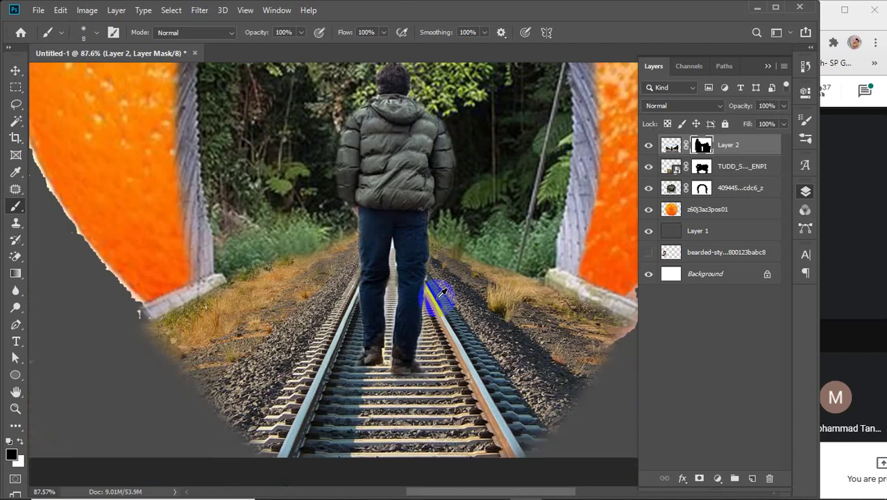
{"action": "scroll", "coordinate": [442, 292], "scroll_direction": "down", "scroll_amount": 1}
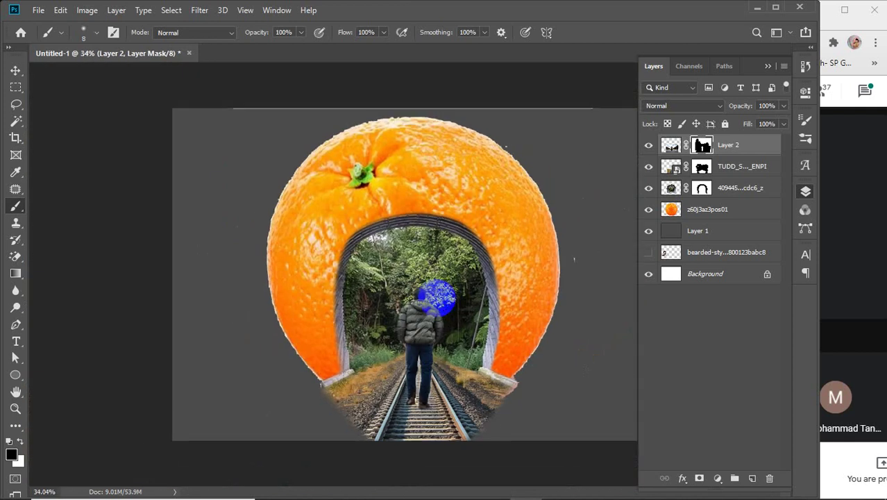
{"action": "key", "text": "ctrl+t"}
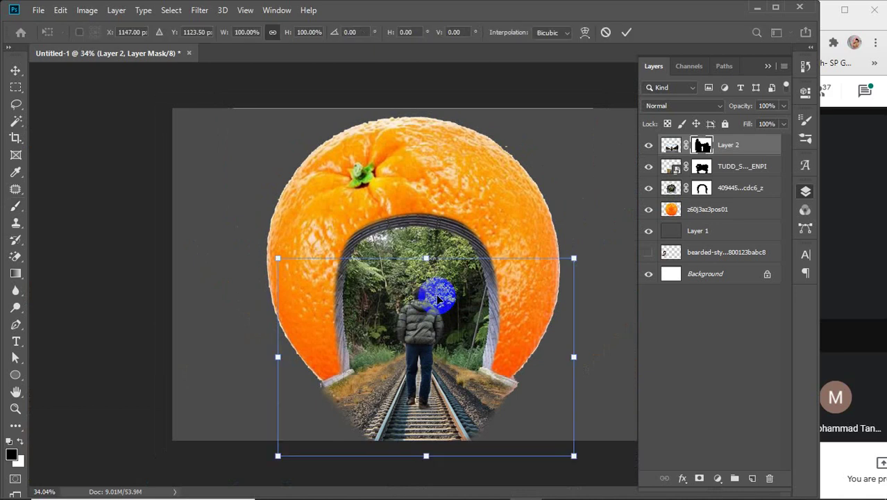
{"action": "left_click", "coordinate": [702, 354]}
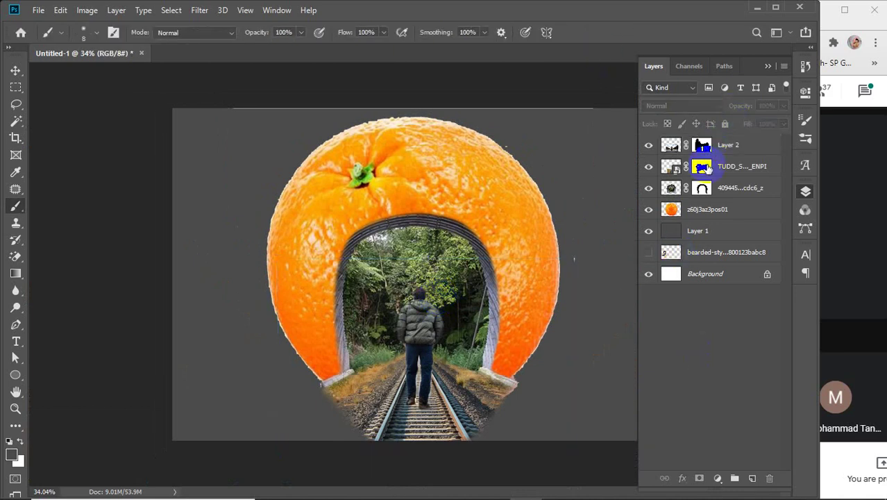
{"action": "left_click", "coordinate": [717, 149]}
{"action": "left_click", "coordinate": [724, 235], "text": "shift"}
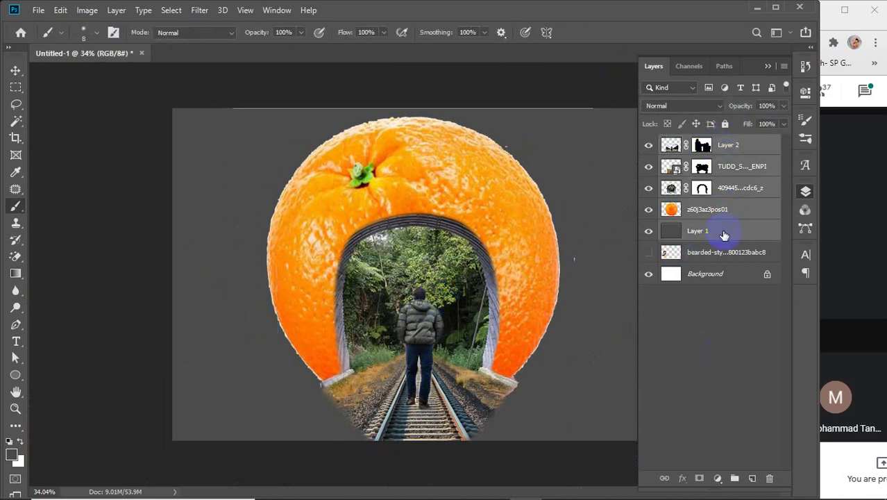
{"action": "key", "text": "ctrl+t"}
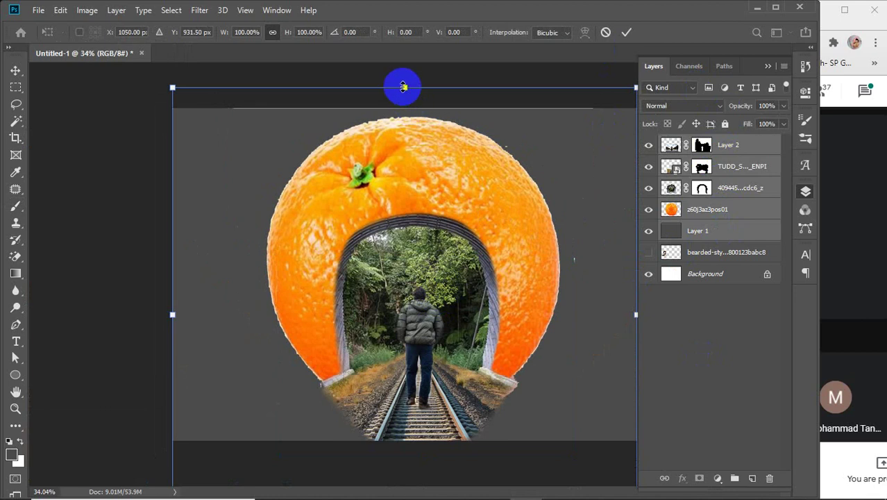
{"action": "left_click_drag", "start_coordinate": [403, 86], "coordinate": [418, 73]}
{"action": "mouse_move", "coordinate": [417, 150]}
{"action": "left_mouse_down"}
{"action": "mouse_move", "coordinate": [421, 193]}
{"action": "mouse_move", "coordinate": [417, 184]}
{"action": "left_mouse_up"}
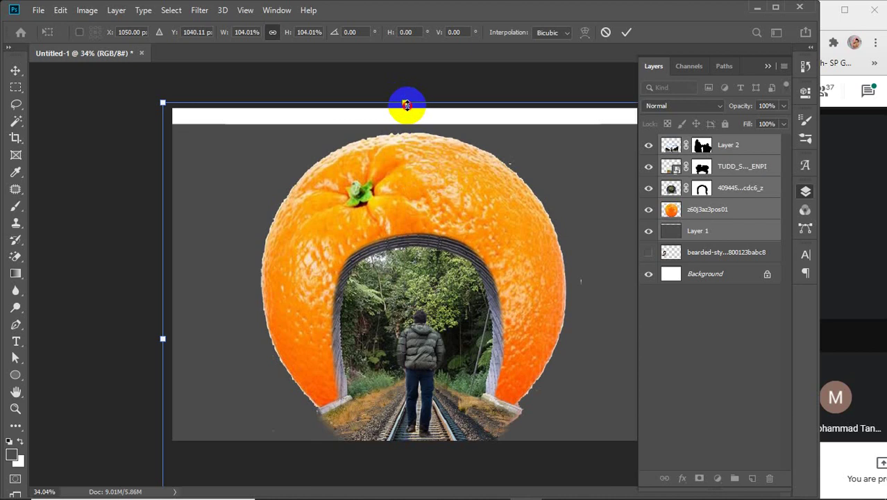
{"action": "left_click_drag", "start_coordinate": [406, 105], "coordinate": [405, 84]}
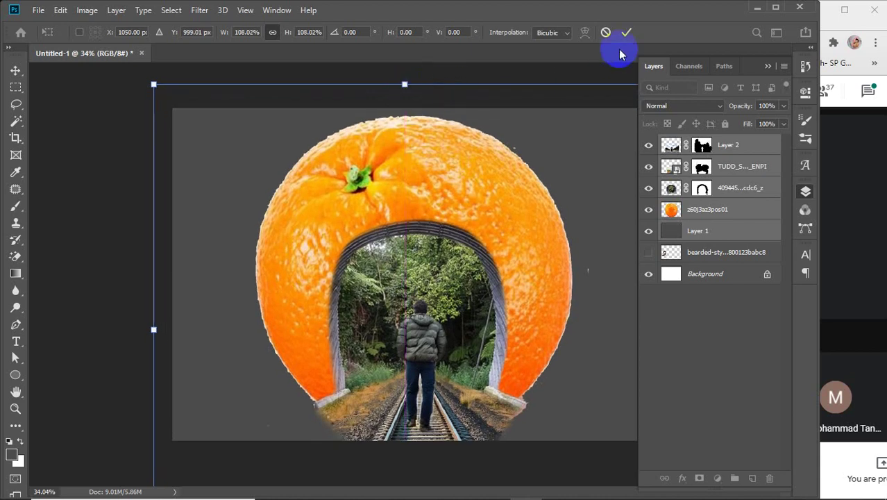
{"action": "left_click", "coordinate": [626, 32]}
View the whole composite at about 21% zoom, switch to the Move tool and deselect all layers
{"action": "key", "text": "b"}
{"action": "scroll", "coordinate": [565, 168], "scroll_direction": "down", "scroll_amount": 3}
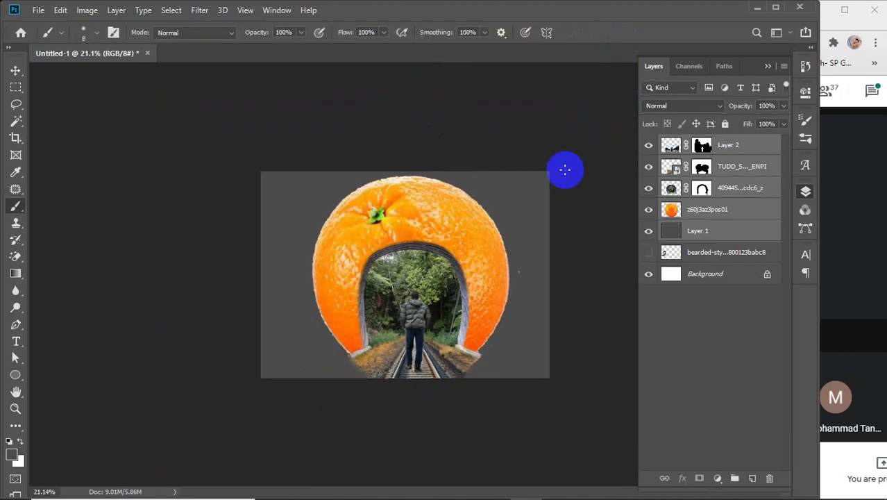
{"action": "left_click", "coordinate": [590, 197]}
{"action": "left_click", "coordinate": [559, 124]}
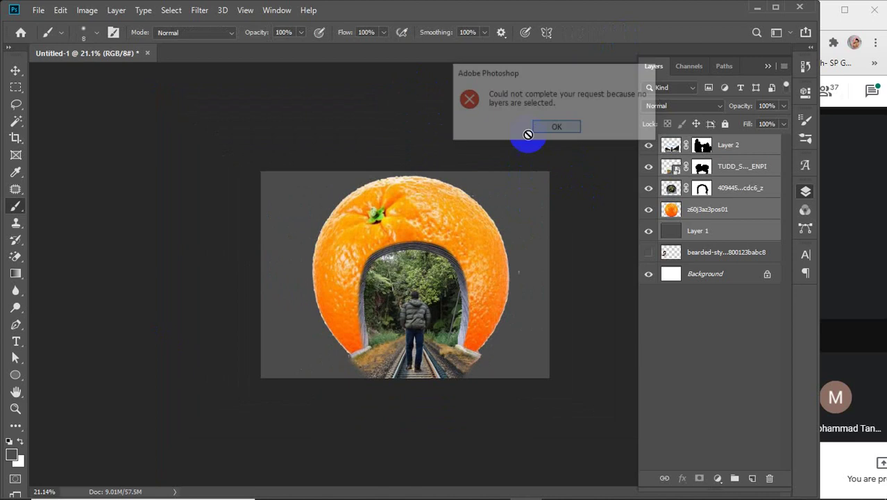
{"action": "left_click", "coordinate": [15, 71]}
{"action": "left_click", "coordinate": [559, 178]}
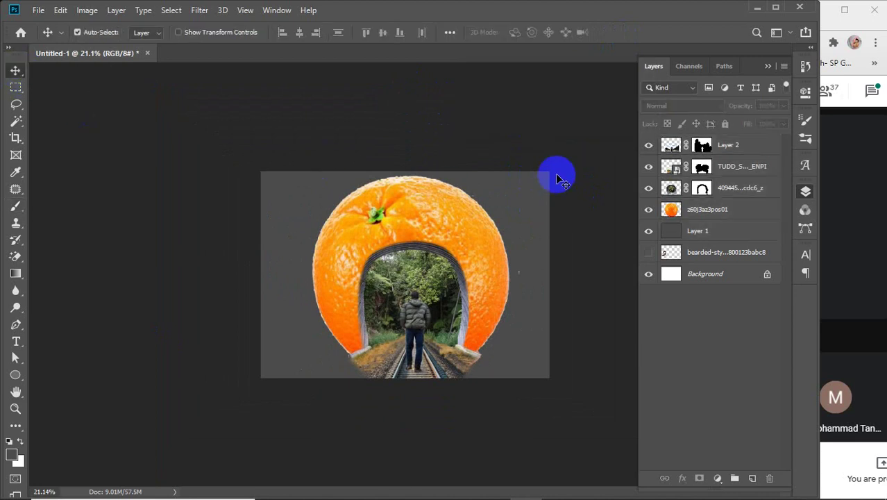
Switch to the Google Meet window, read the class chat and close the chat
{"action": "left_click", "coordinate": [866, 94]}
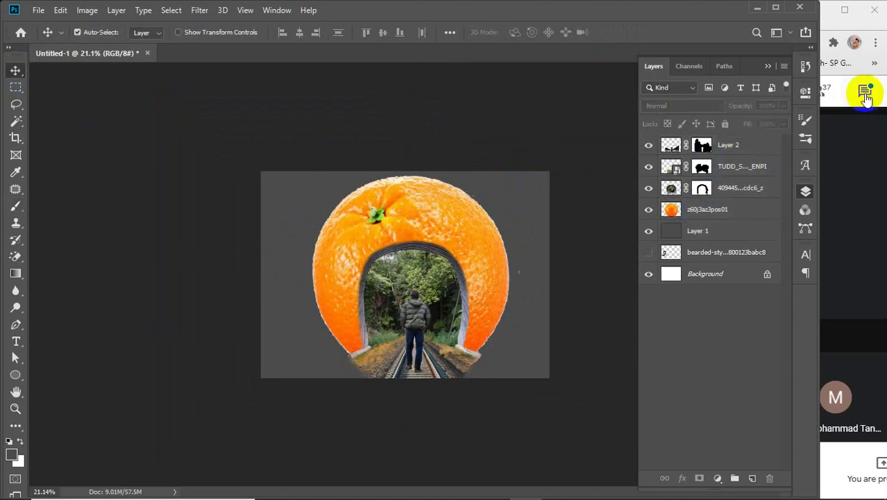
{"action": "left_click", "coordinate": [866, 95]}
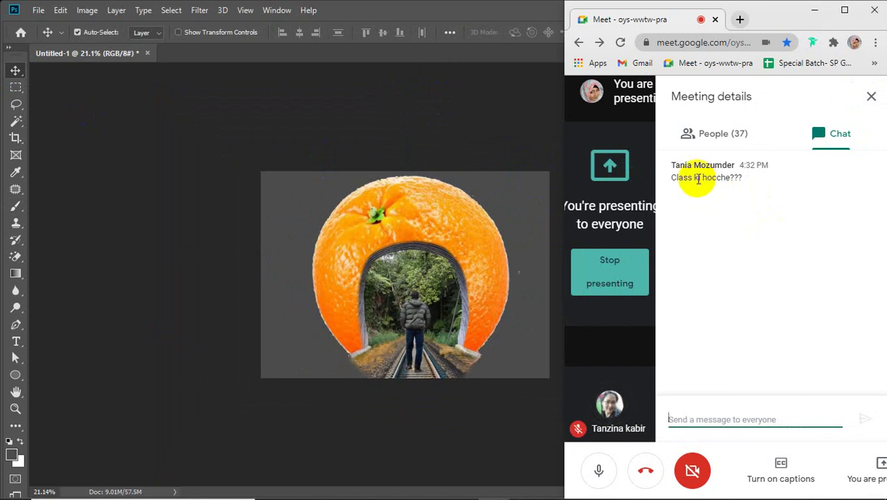
{"action": "left_click_drag", "start_coordinate": [675, 178], "coordinate": [763, 175]}
{"action": "left_click", "coordinate": [769, 184]}
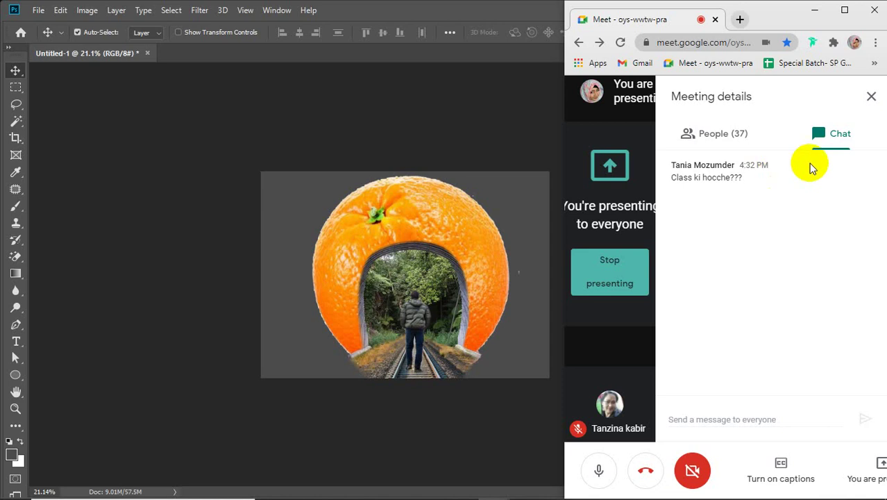
{"action": "left_click", "coordinate": [873, 99]}
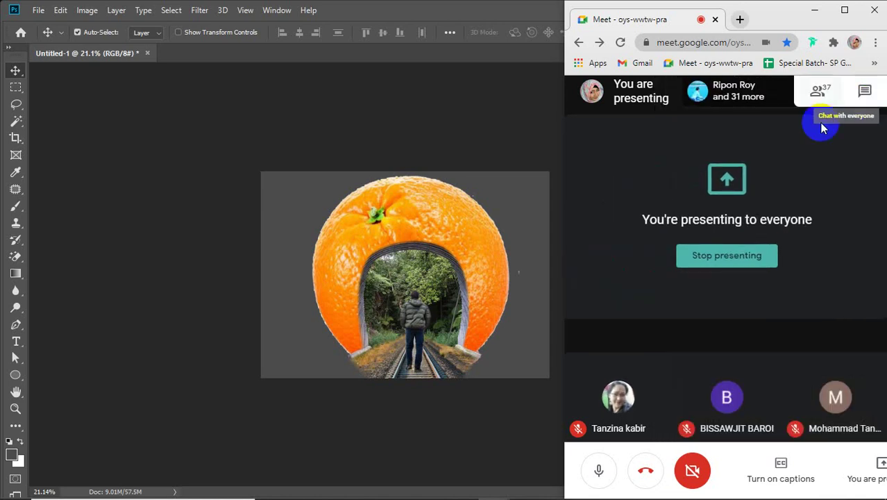
{"action": "left_click", "coordinate": [865, 91]}
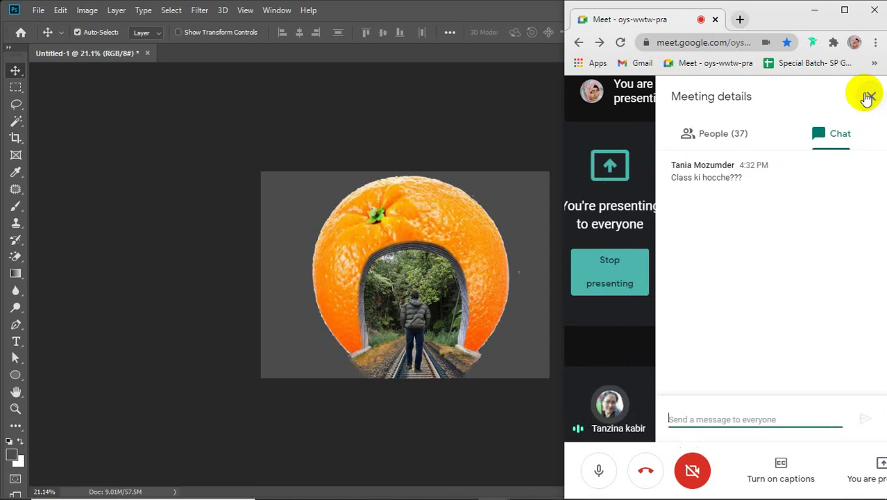
{"action": "left_click", "coordinate": [872, 103]}
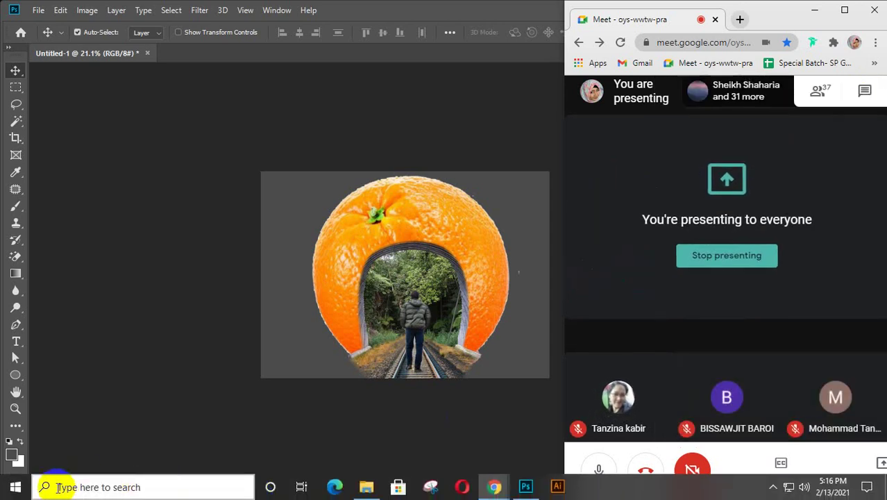
Find WhatsApp with the Windows search and launch it
{"action": "left_click", "coordinate": [15, 488]}
{"action": "type", "text": "wh"}
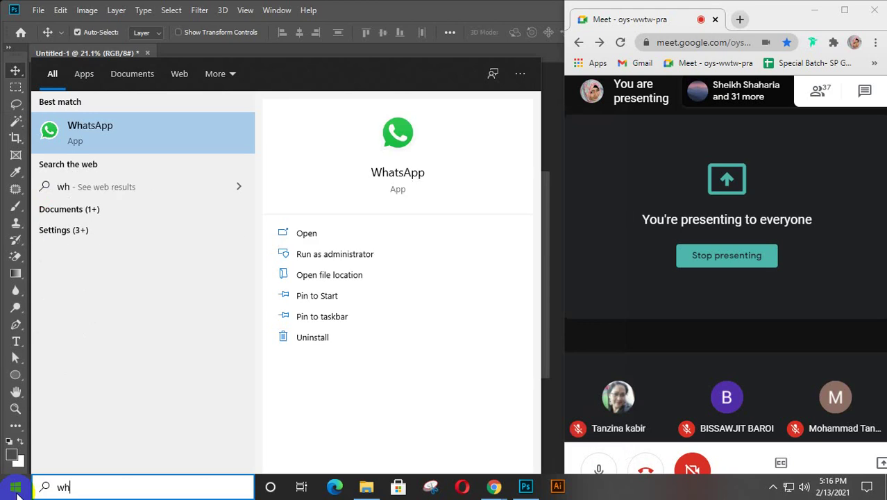
{"action": "left_click", "coordinate": [156, 143]}
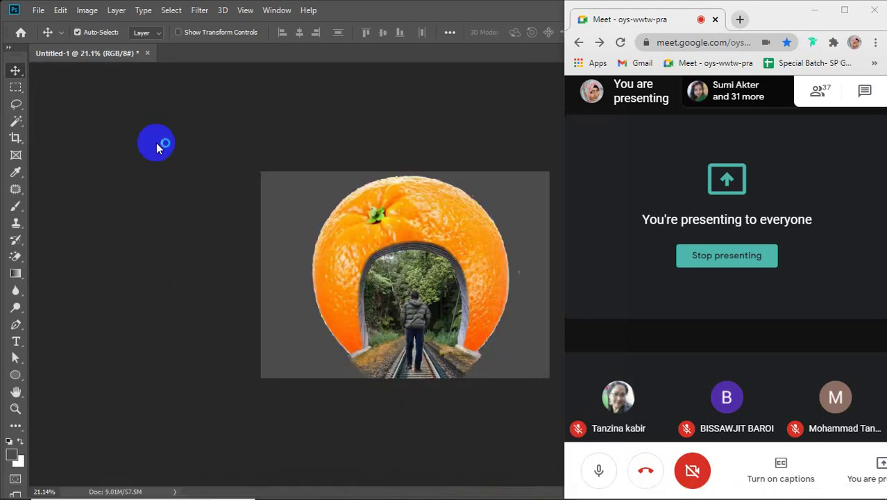
Return to Photoshop and delete the man, railway, tunnel, orange and grey fill layers, keeping the hidden bearded man and Background
{"action": "left_click", "coordinate": [286, 140]}
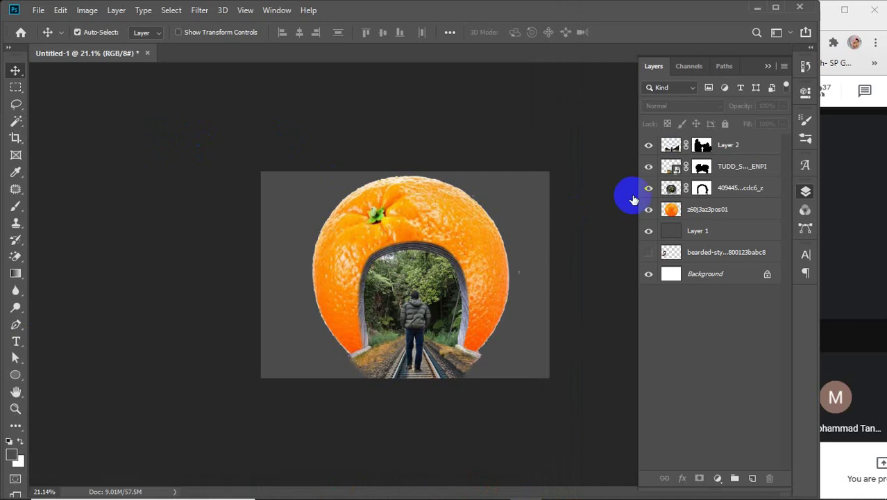
{"action": "left_click", "coordinate": [727, 154]}
{"action": "key", "text": "Delete"}
{"action": "key", "text": "Delete"}
{"action": "key", "text": "Delete"}
{"action": "key", "text": "Delete"}
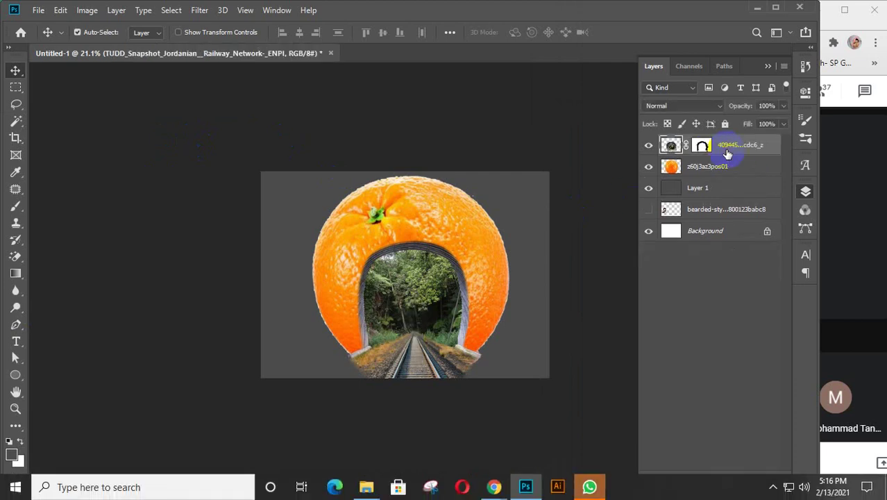
{"action": "key", "text": "Delete"}
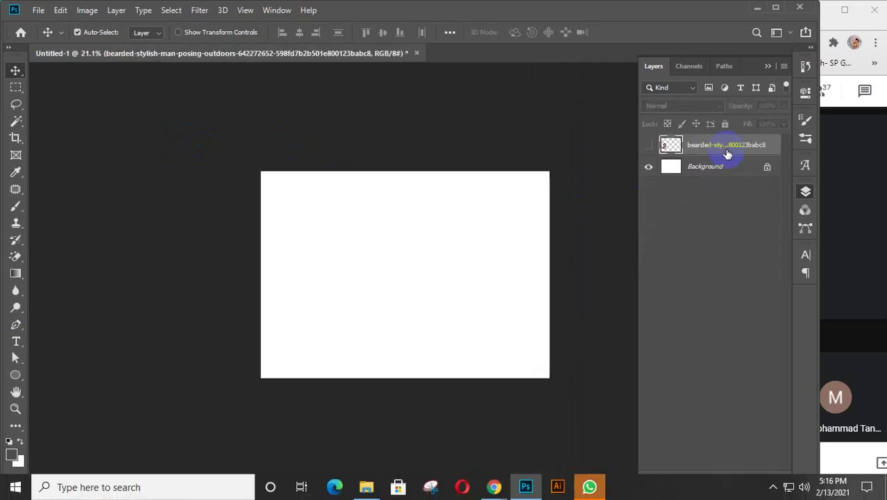
Switch to WhatsApp, widen its window, view the two neon pictures in the LEDP SP GD 33 & 38 group and return to Photoshop
{"action": "left_click", "coordinate": [589, 491]}
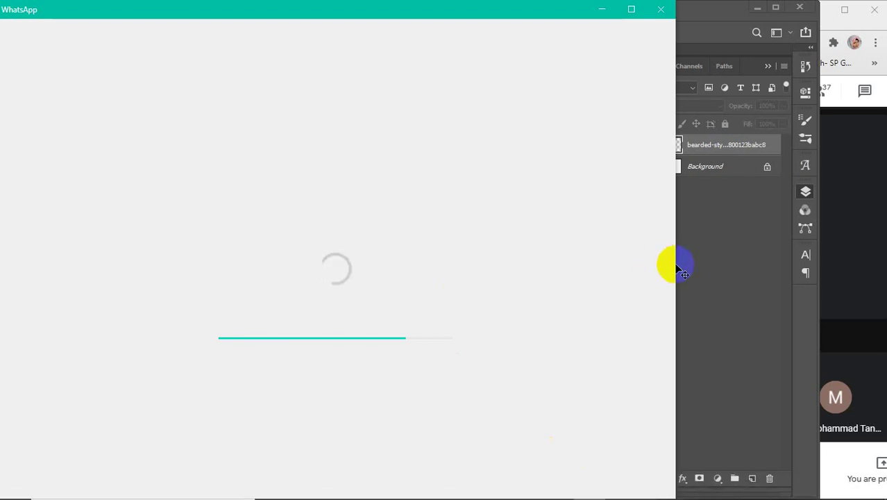
{"action": "left_click_drag", "start_coordinate": [672, 266], "coordinate": [763, 275]}
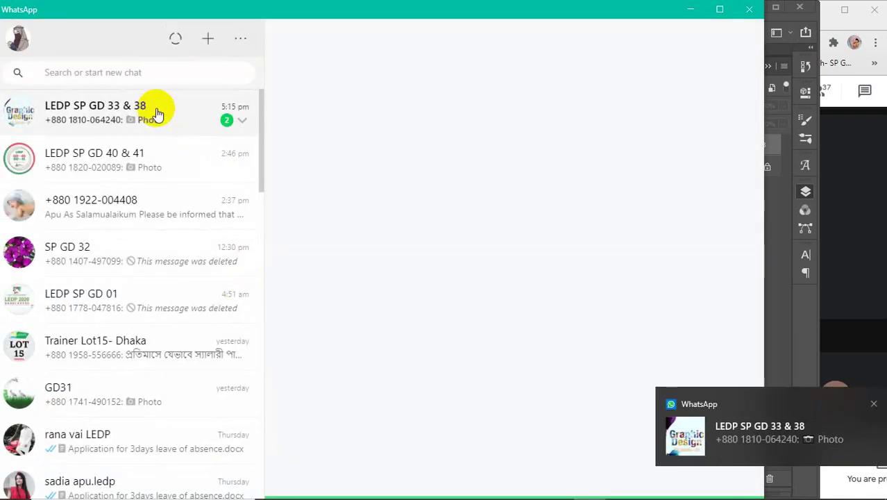
{"action": "left_click", "coordinate": [155, 113]}
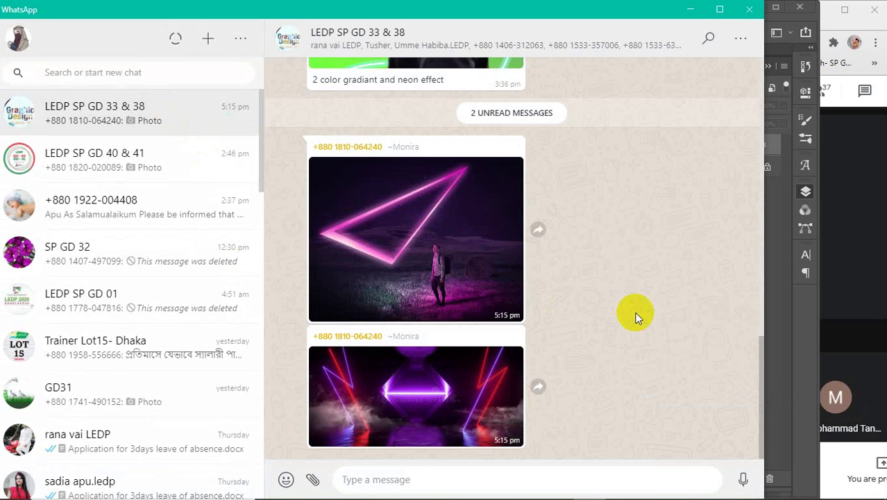
{"action": "left_click", "coordinate": [432, 236]}
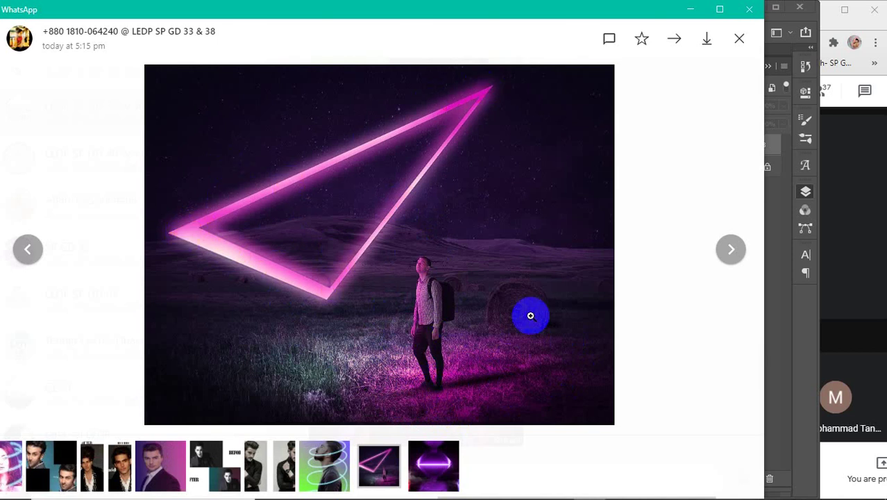
{"action": "left_click", "coordinate": [429, 471]}
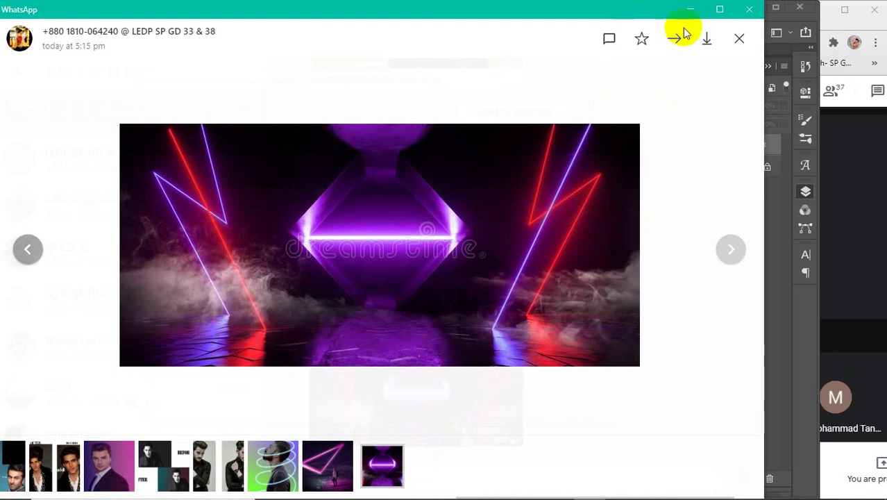
{"action": "left_click", "coordinate": [345, 460]}
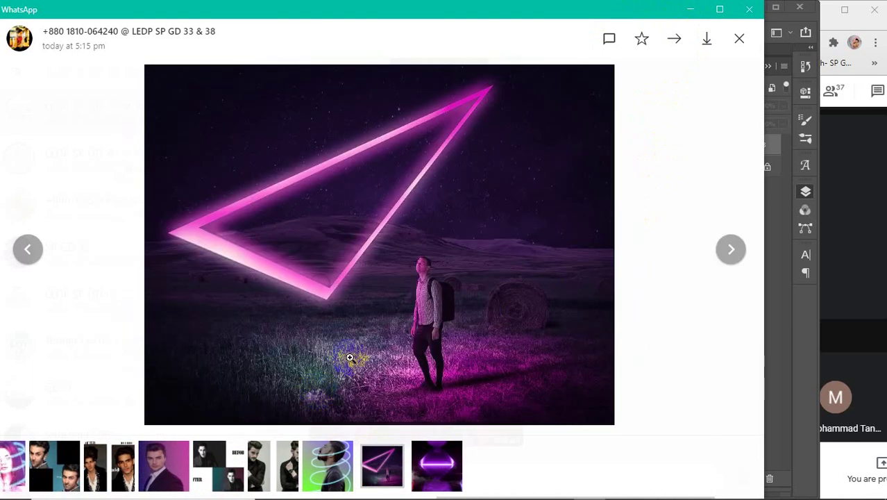
{"action": "left_click", "coordinate": [690, 10]}
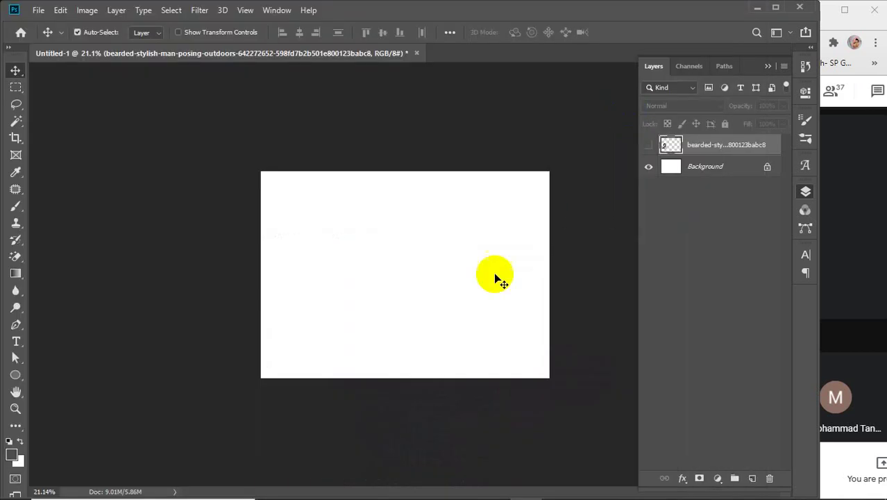
Show the bearded man's layer, enlarge him to about 222% and place him in the lower left of the canvas
{"action": "left_click", "coordinate": [649, 149]}
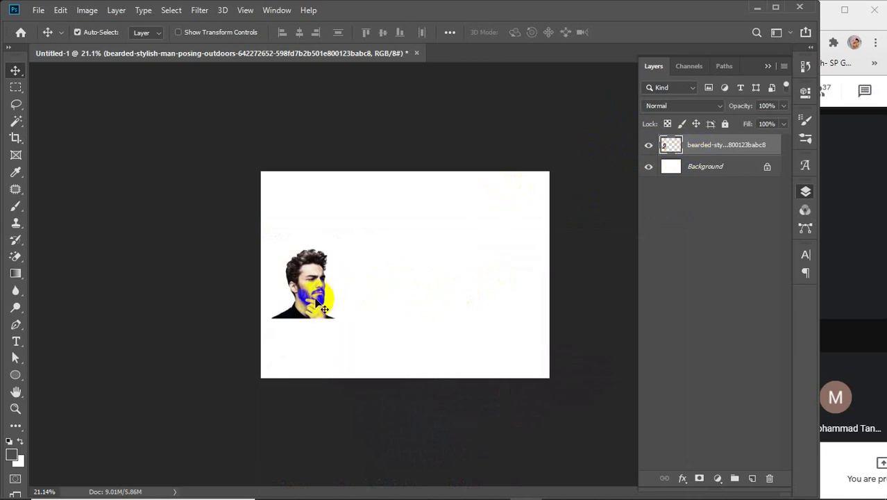
{"action": "left_click_drag", "start_coordinate": [321, 297], "coordinate": [513, 373]}
{"action": "key", "text": "ctrl+t"}
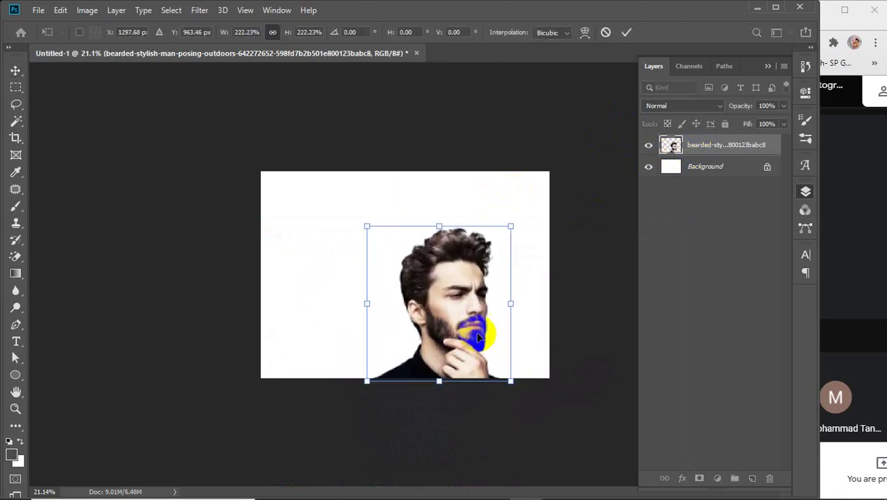
{"action": "left_click_drag", "start_coordinate": [454, 316], "coordinate": [359, 311]}
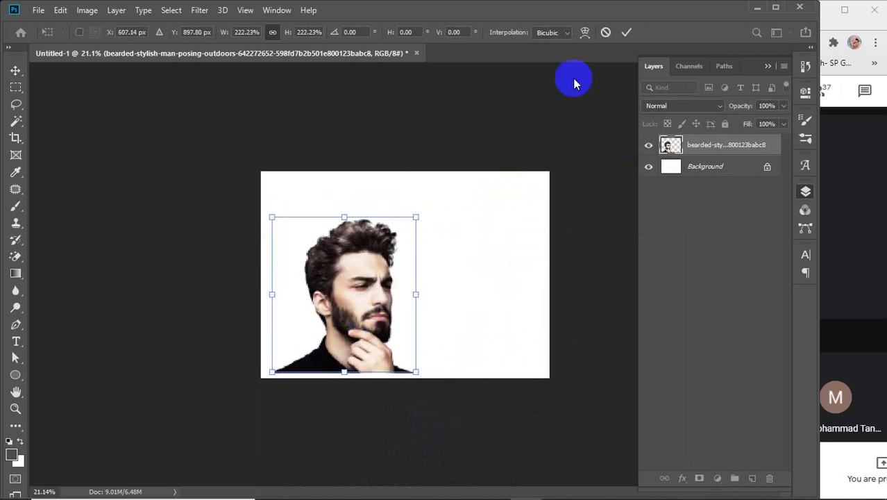
{"action": "left_click", "coordinate": [625, 33]}
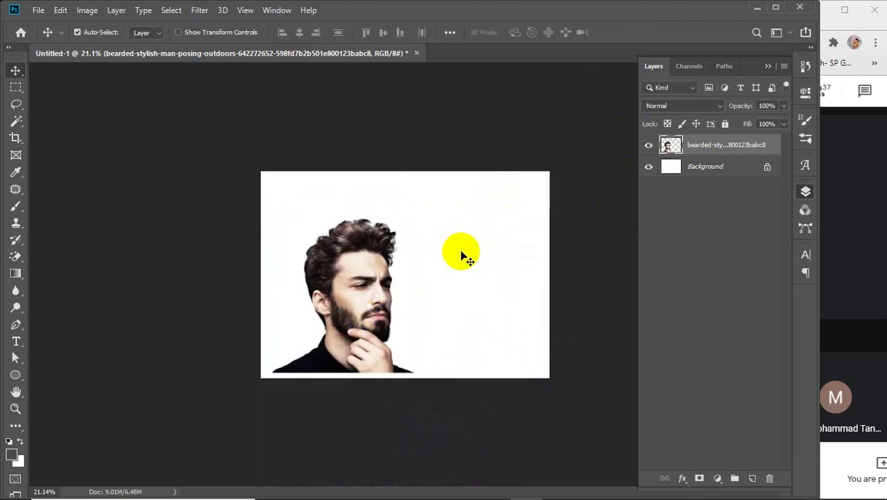
Hide the bearded man's layer and add a new empty layer above it
{"action": "left_click", "coordinate": [648, 145]}
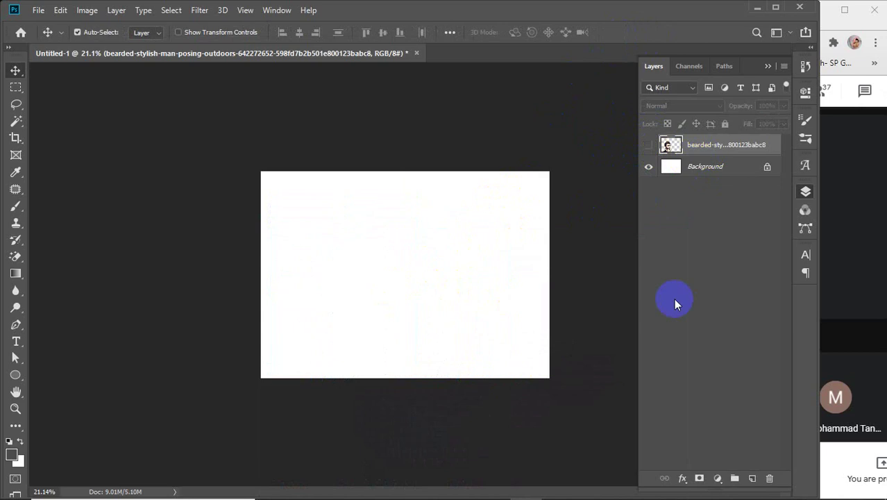
{"action": "left_click", "coordinate": [752, 479]}
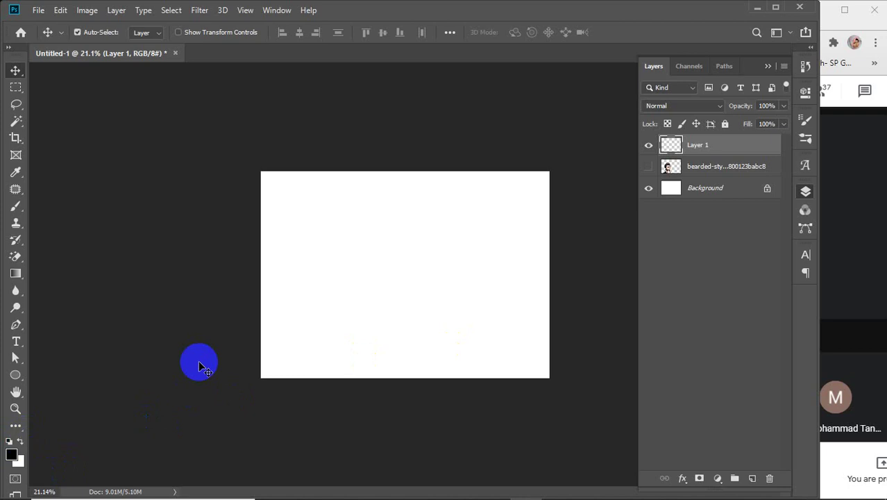
Fill the new layer with black and draw an ellipse about 751 × 607 px in the left half of the canvas
{"action": "key", "text": "alt+BackSpace"}
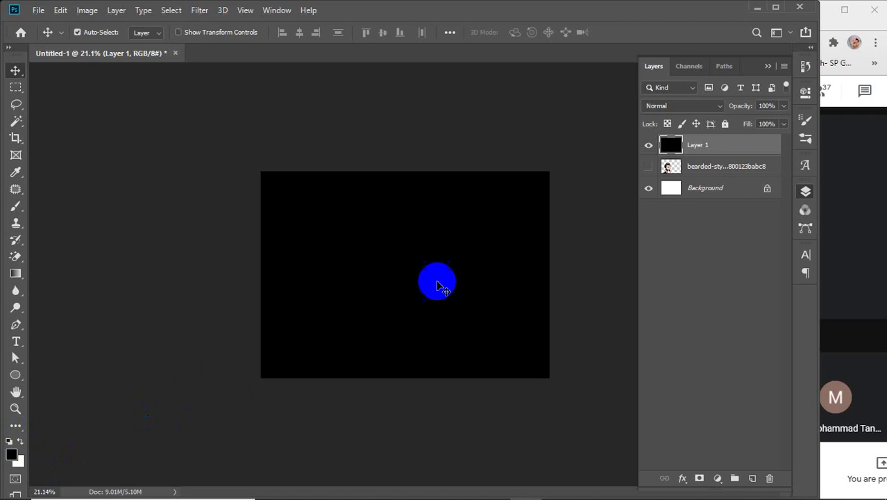
{"action": "scroll", "coordinate": [437, 285], "scroll_direction": "up", "scroll_amount": 3}
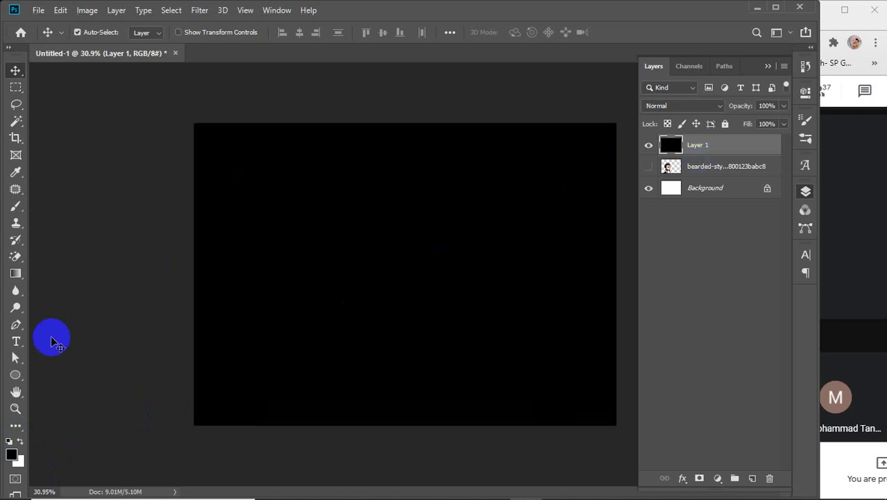
{"action": "left_click", "coordinate": [16, 376]}
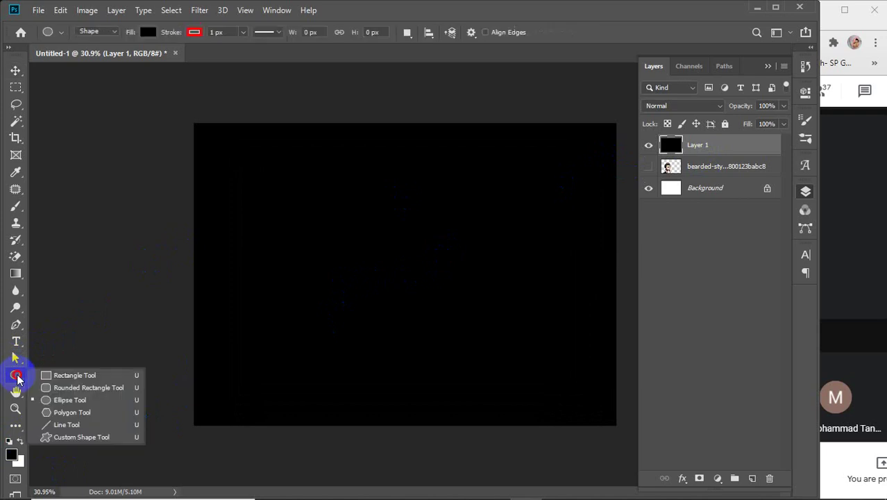
{"action": "left_click", "coordinate": [69, 400]}
{"action": "left_click_drag", "start_coordinate": [389, 204], "coordinate": [238, 326]}
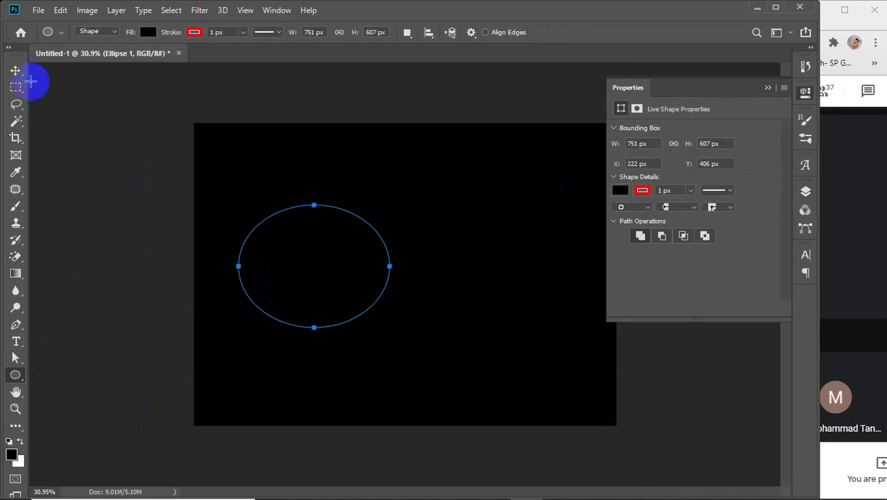
Give the ellipse no fill and a white stroke 10 px wide
{"action": "left_click", "coordinate": [619, 191]}
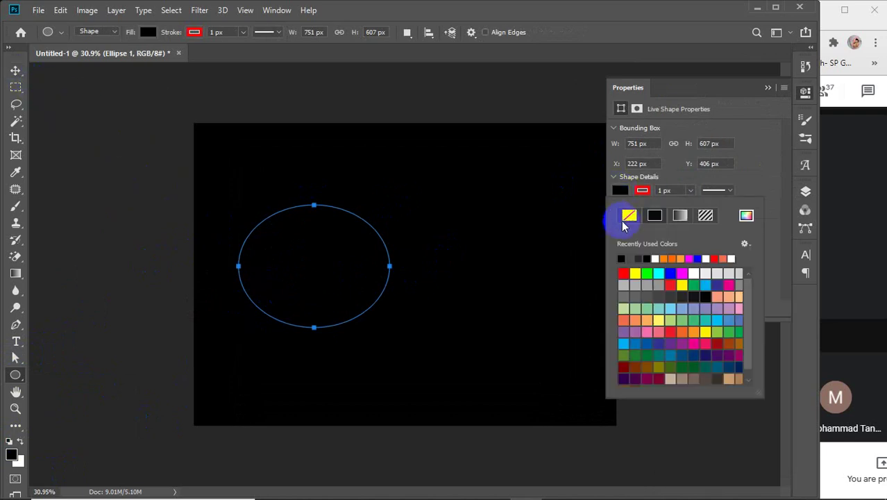
{"action": "left_click", "coordinate": [629, 216]}
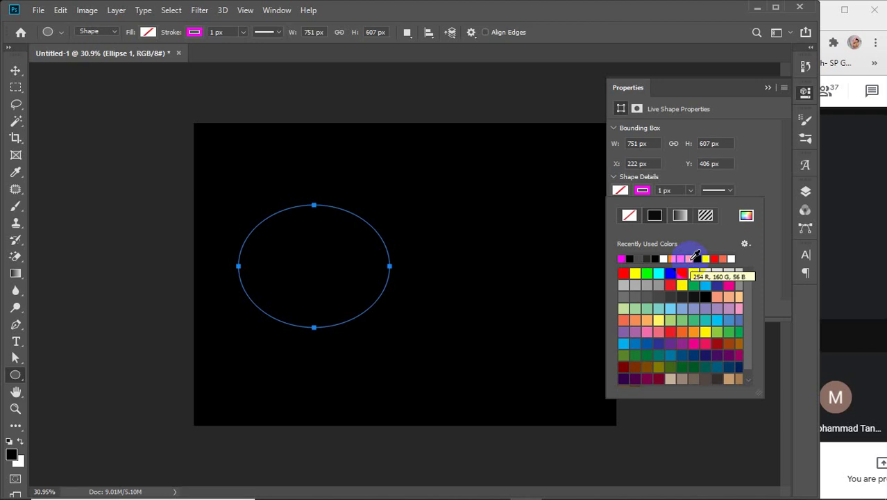
{"action": "left_click", "coordinate": [731, 258]}
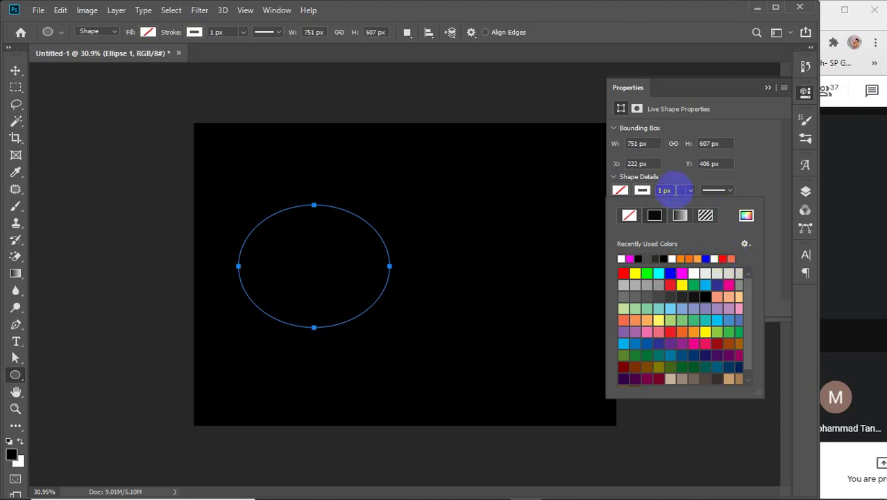
{"action": "left_click", "coordinate": [643, 193]}
{"action": "type", "text": "10"}
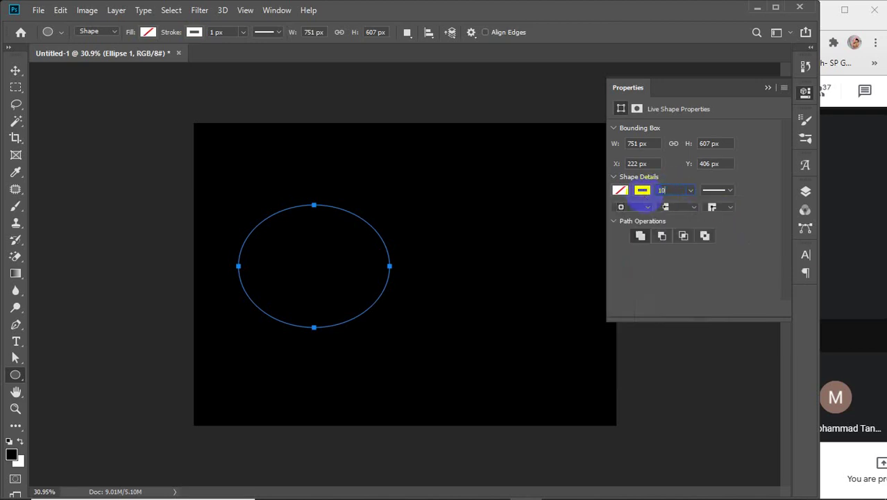
{"action": "key", "text": "Return"}
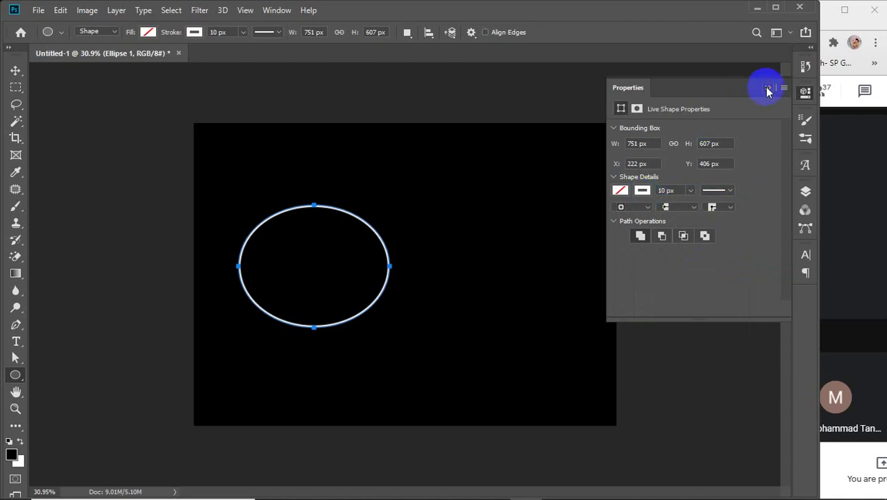
{"action": "left_click", "coordinate": [768, 89]}
Rotate the ellipse to about -23.8° and scale it to about 98% width and 86% height
{"action": "key", "text": "ctrl+t"}
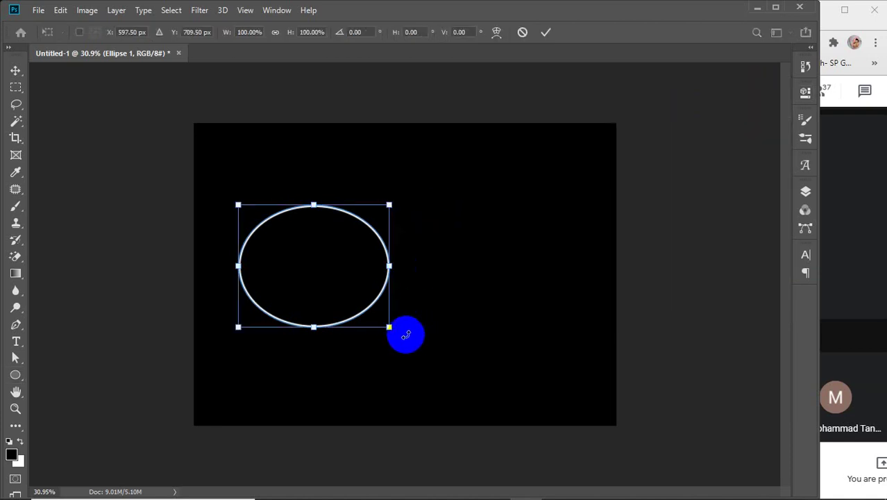
{"action": "left_click_drag", "start_coordinate": [406, 333], "coordinate": [401, 242]}
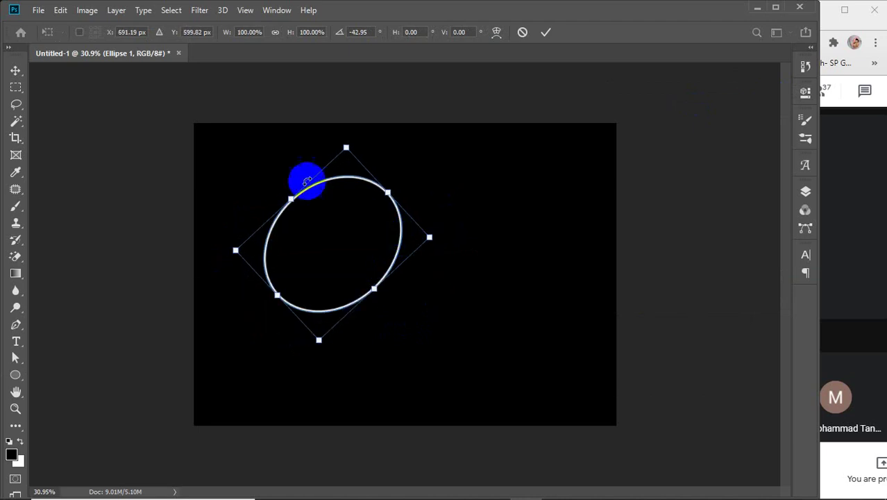
{"action": "left_click_drag", "start_coordinate": [348, 147], "coordinate": [357, 163]}
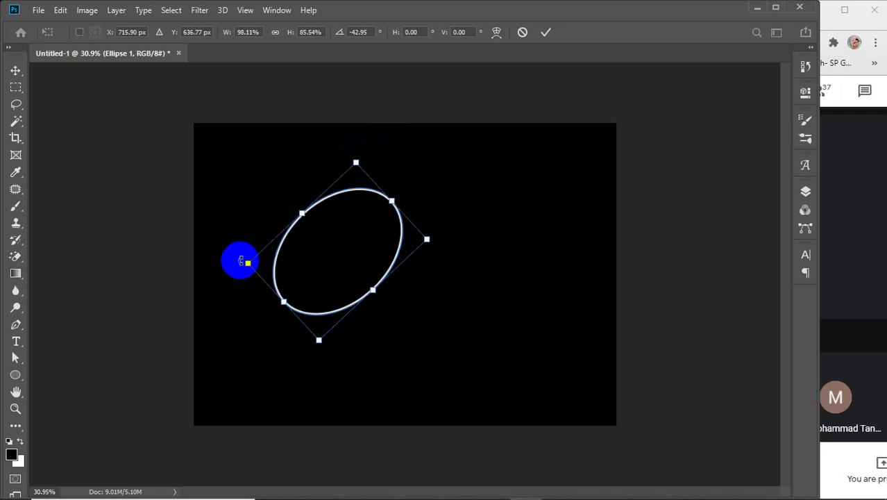
{"action": "left_click_drag", "start_coordinate": [242, 260], "coordinate": [248, 230]}
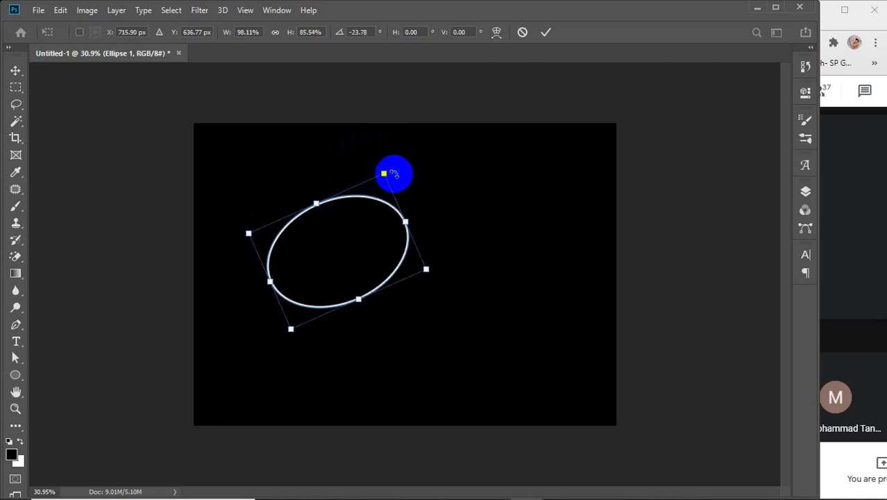
{"action": "left_click", "coordinate": [546, 31]}
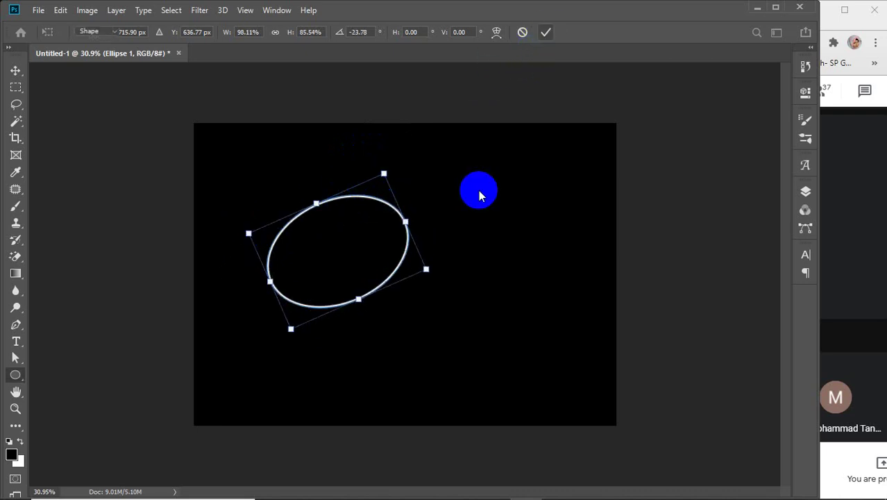
{"action": "key", "text": "v"}
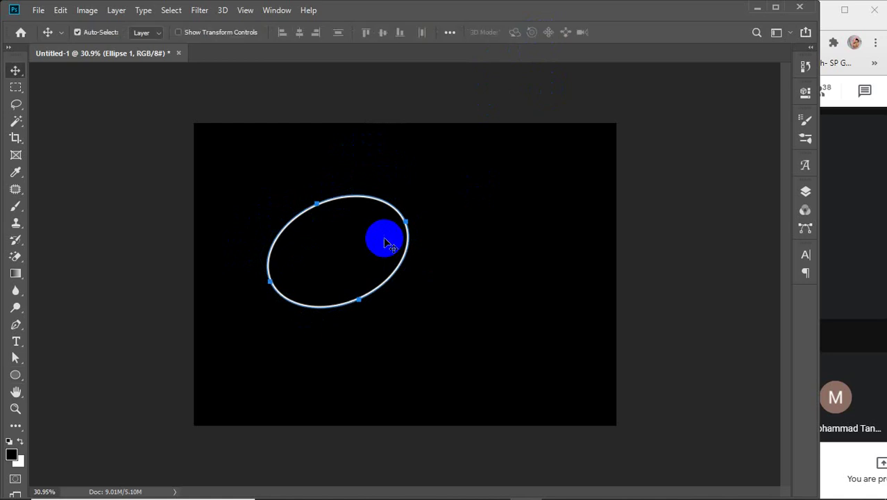
{"action": "left_click", "coordinate": [405, 259]}
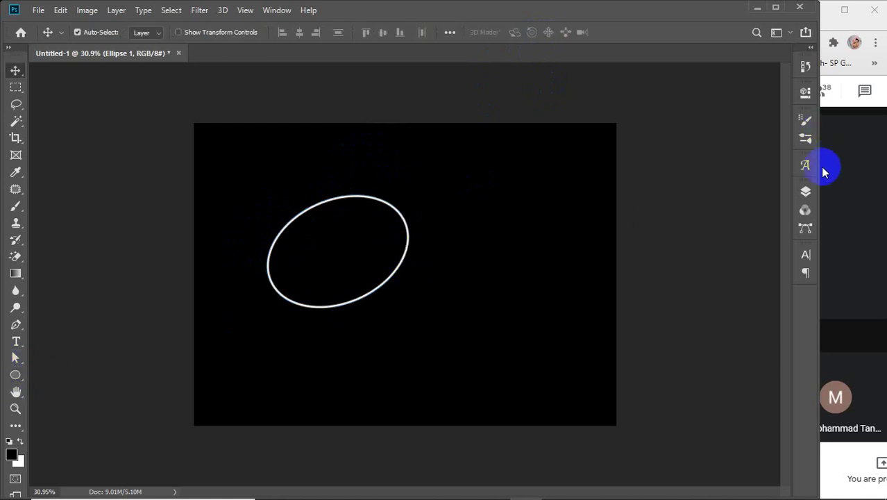
Set the ellipse's stroke alignment to centred on its path
{"action": "left_click", "coordinate": [805, 191]}
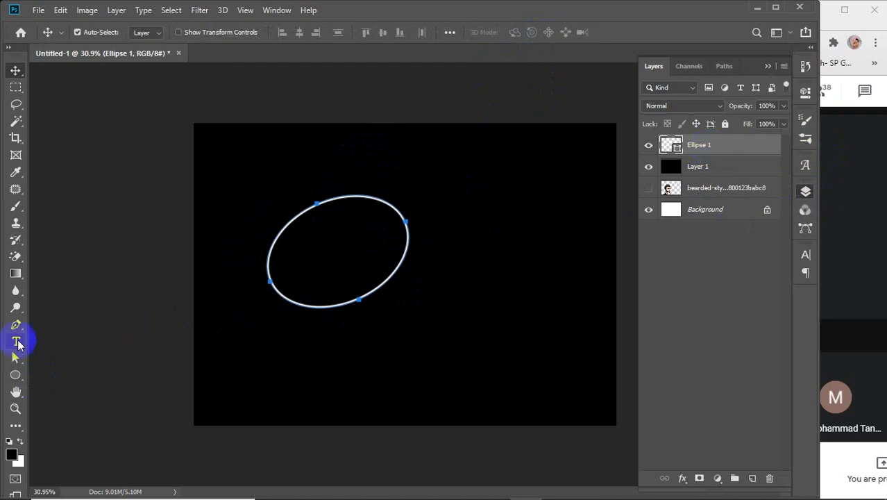
{"action": "left_click", "coordinate": [16, 375]}
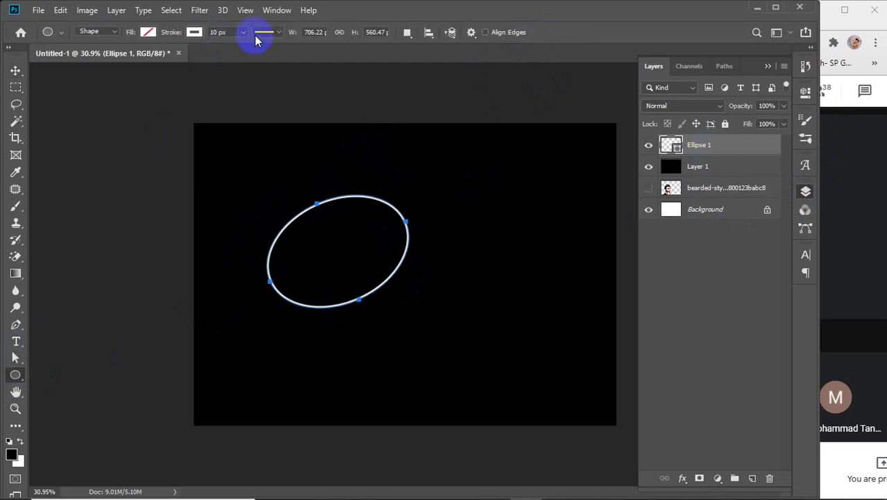
{"action": "left_click", "coordinate": [279, 33]}
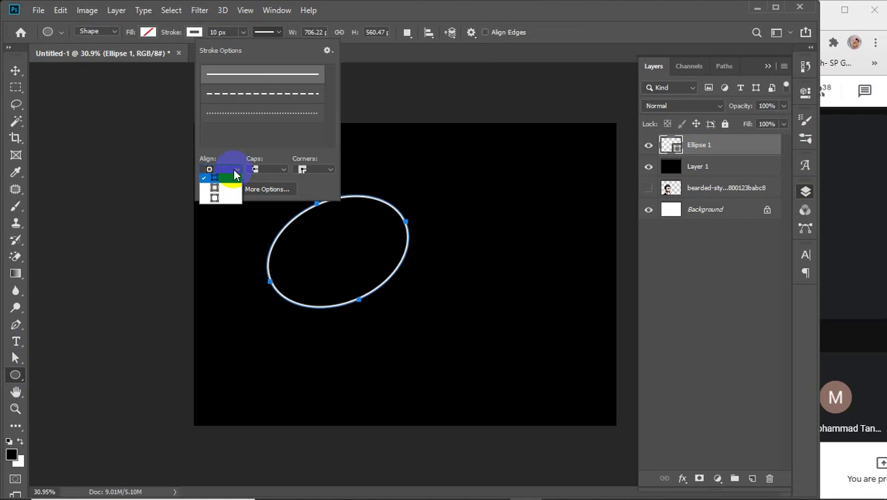
{"action": "left_click", "coordinate": [223, 192]}
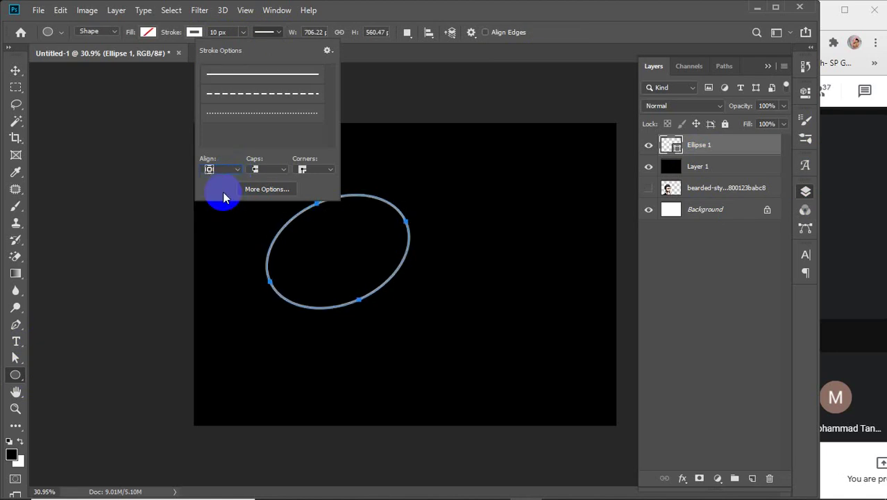
{"action": "left_click", "coordinate": [281, 33]}
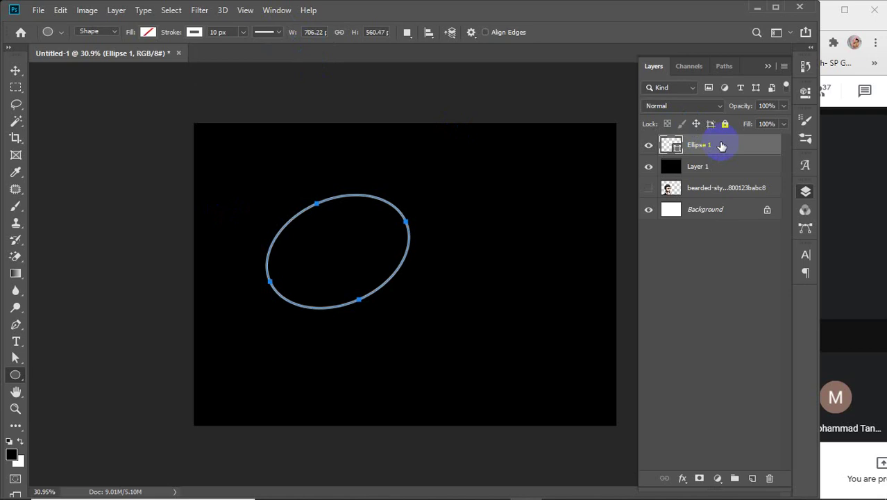
Try a 50 px stroke with a pink outer glow on a duplicate of the ellipse, and delete the duplicate
{"action": "key", "text": "ctrl+j"}
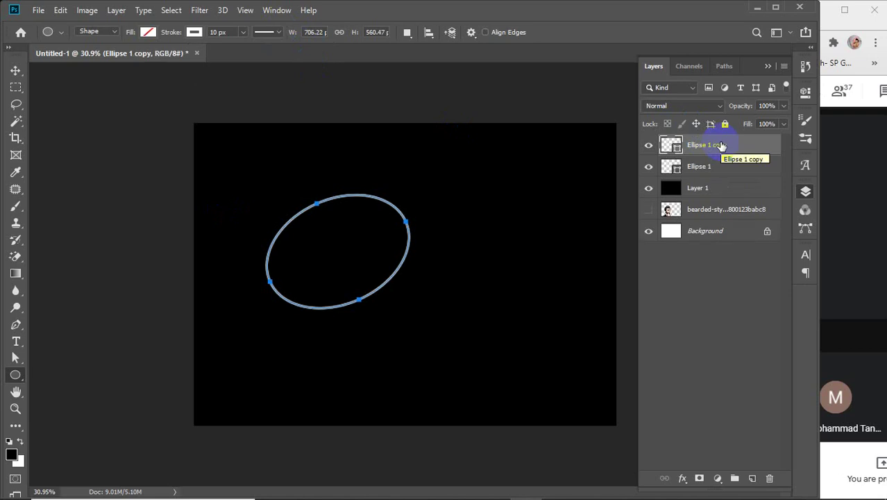
{"action": "left_click", "coordinate": [233, 32]}
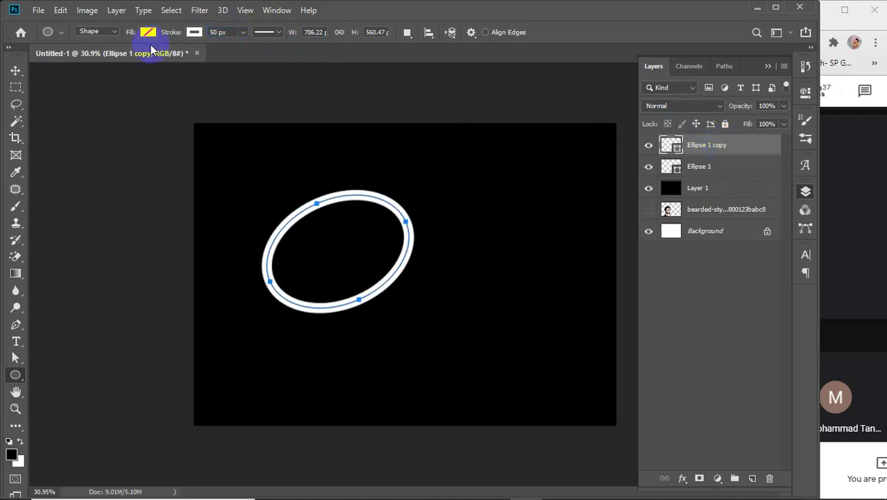
{"action": "double_click", "coordinate": [741, 154]}
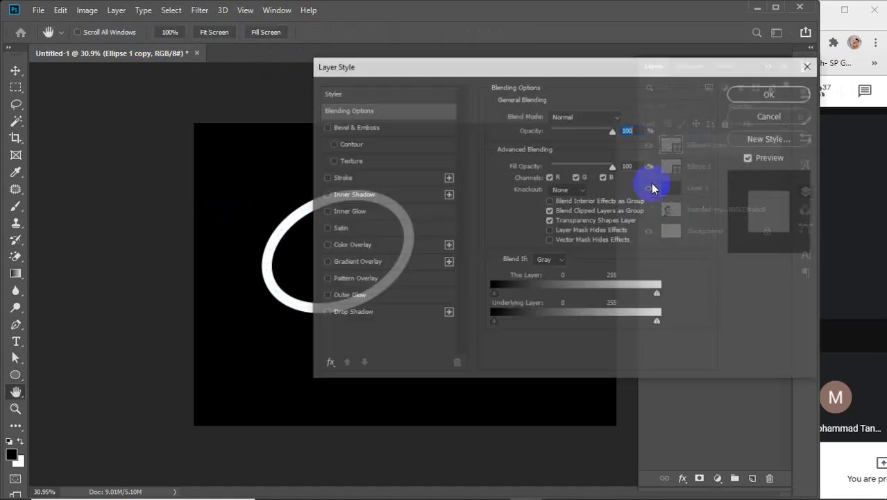
{"action": "left_click_drag", "start_coordinate": [432, 65], "coordinate": [622, 60]}
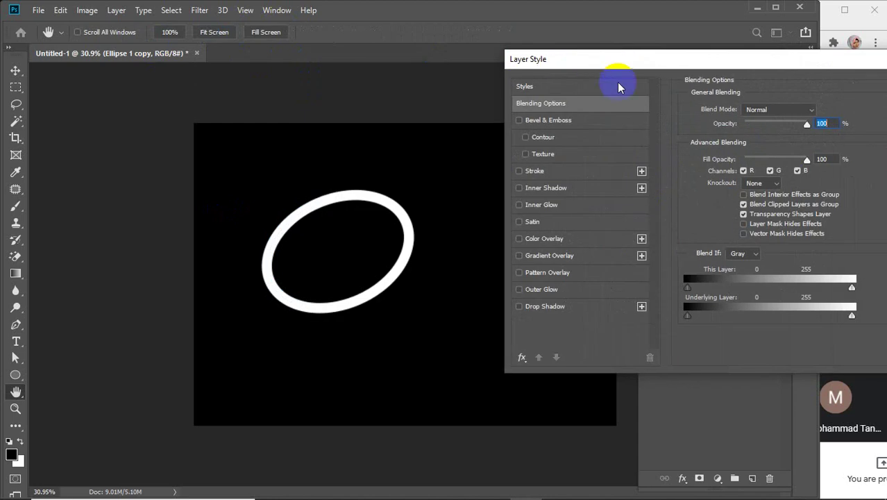
{"action": "left_click", "coordinate": [540, 289]}
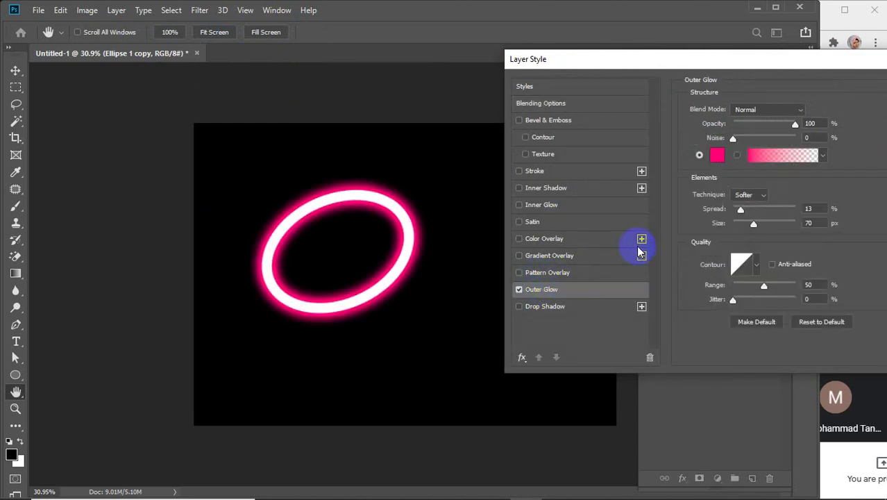
{"action": "left_click_drag", "start_coordinate": [733, 60], "coordinate": [600, 60]}
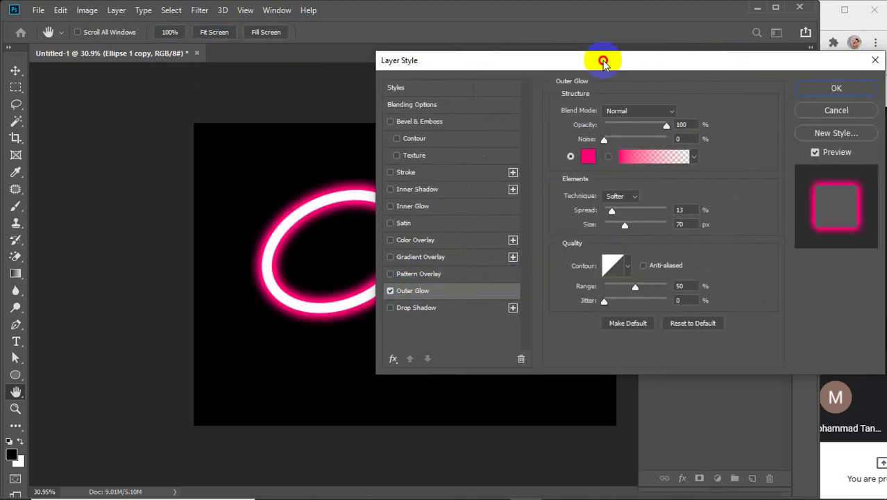
{"action": "left_click", "coordinate": [808, 113]}
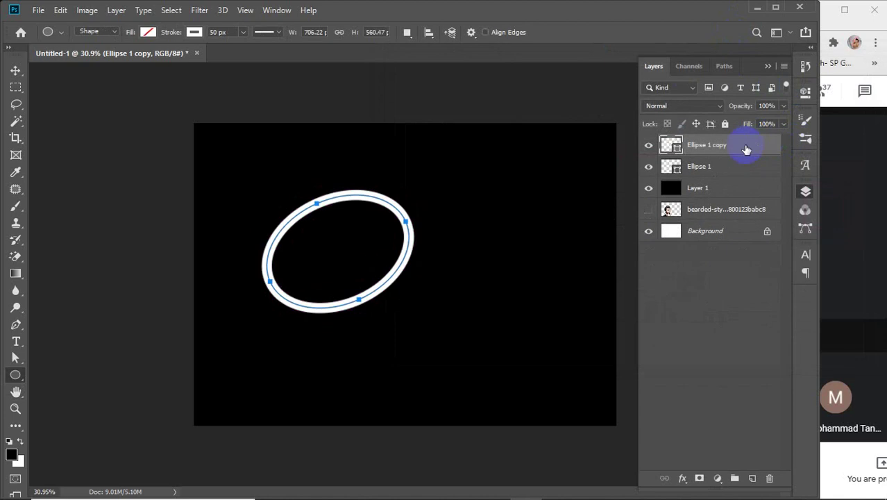
{"action": "key", "text": "Delete"}
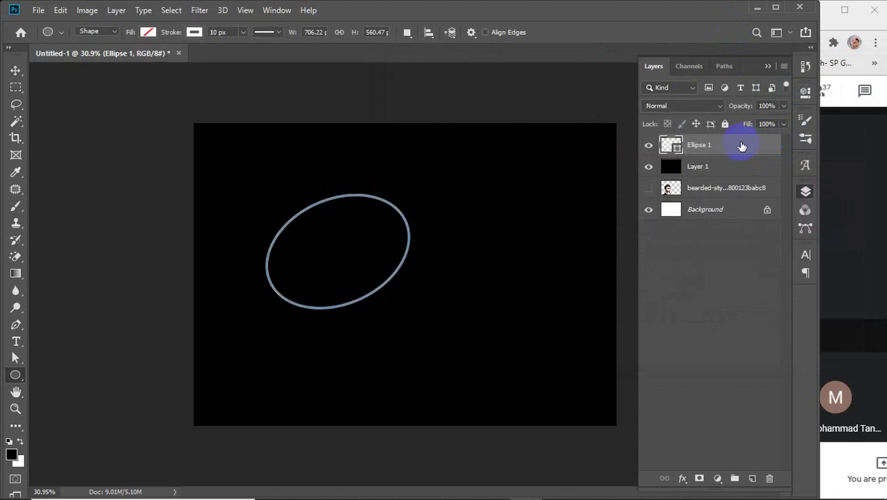
Apply a pink outer glow at 100% opacity, 13% spread and 70 px size to the ellipse
{"action": "double_click", "coordinate": [741, 146]}
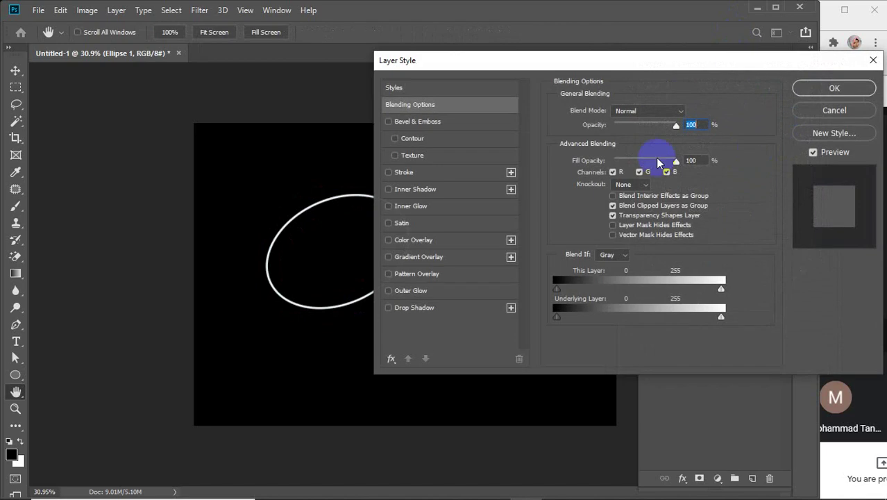
{"action": "left_click", "coordinate": [403, 290]}
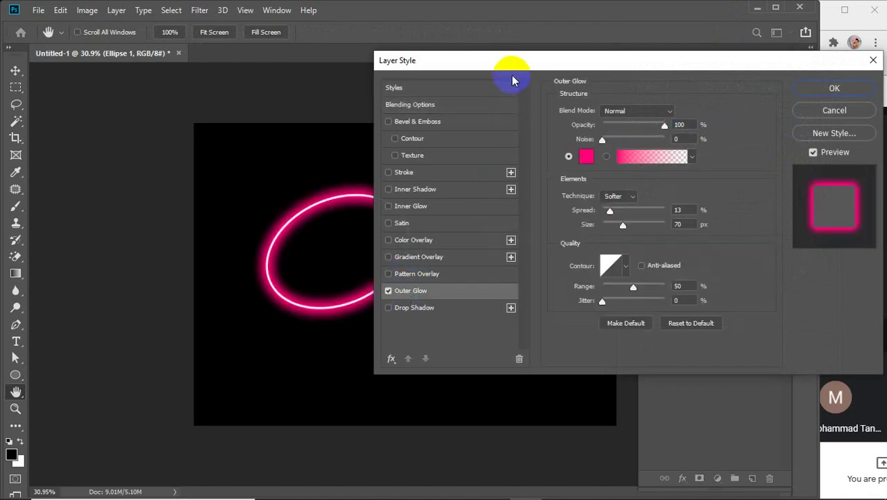
{"action": "mouse_move", "coordinate": [515, 62]}
{"action": "left_mouse_down"}
{"action": "mouse_move", "coordinate": [580, 61]}
{"action": "mouse_move", "coordinate": [532, 63]}
{"action": "left_mouse_up"}
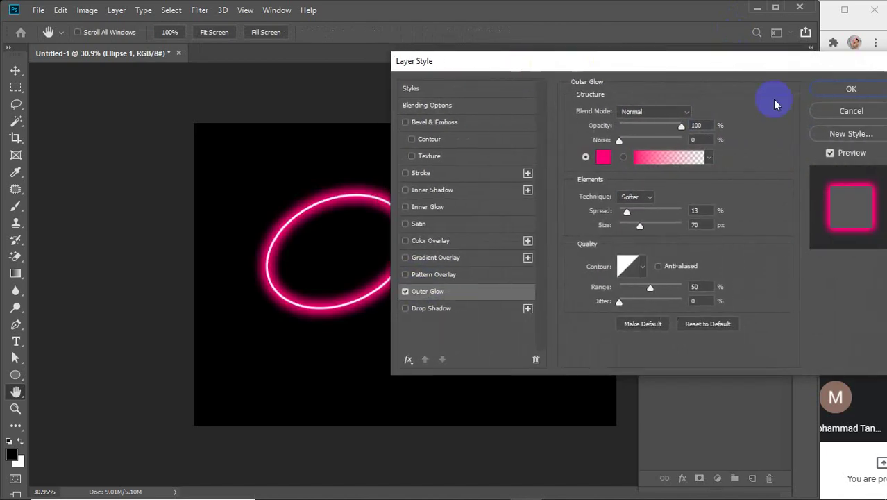
{"action": "left_click", "coordinate": [850, 89]}
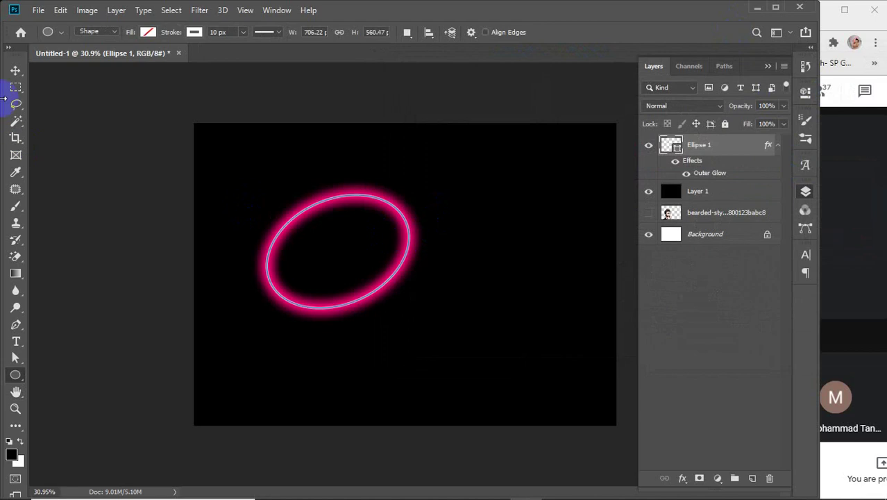
Duplicate the black background layer directly below the ellipse
{"action": "left_click", "coordinate": [14, 71]}
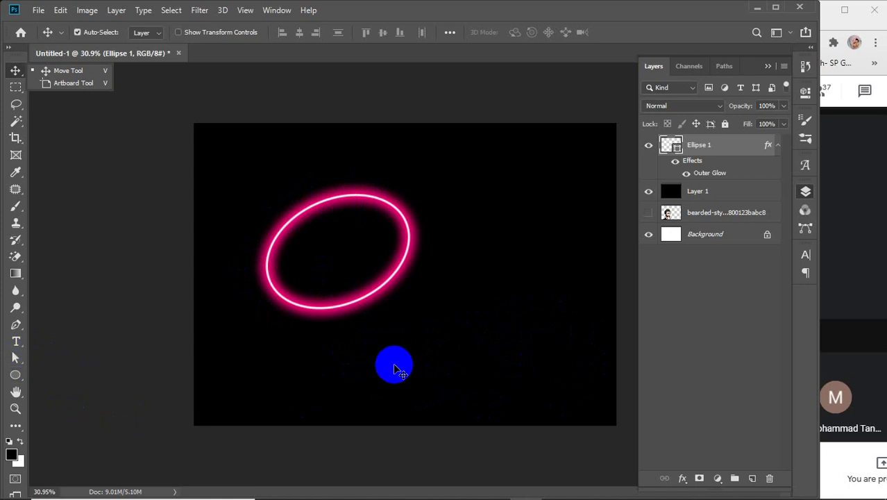
{"action": "left_click", "coordinate": [395, 366]}
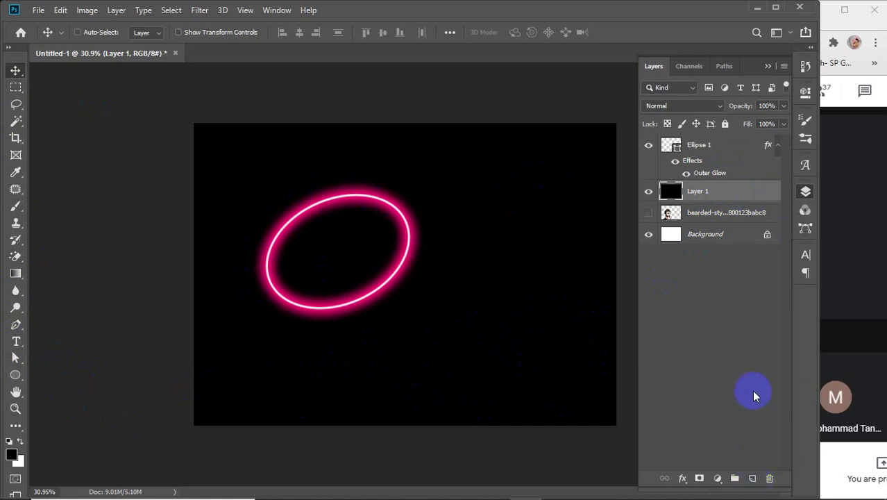
{"action": "key", "text": "ctrl+j"}
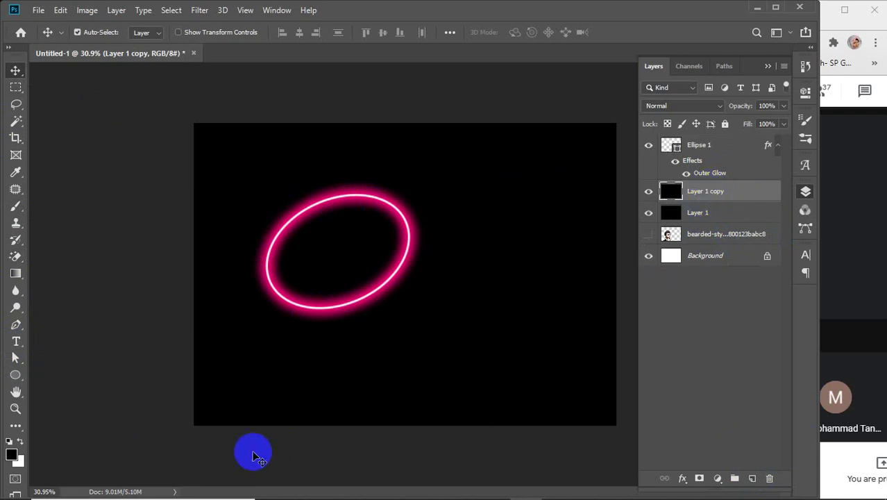
Set the foreground colour to pink ff008a and fill the duplicated black layer with it
{"action": "left_click", "coordinate": [12, 457]}
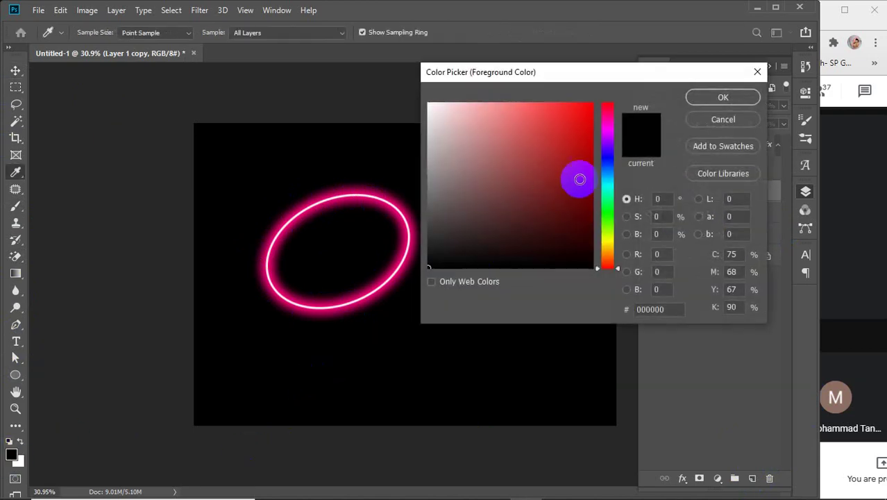
{"action": "left_click", "coordinate": [608, 122]}
{"action": "left_click_drag", "start_coordinate": [589, 115], "coordinate": [623, 91]}
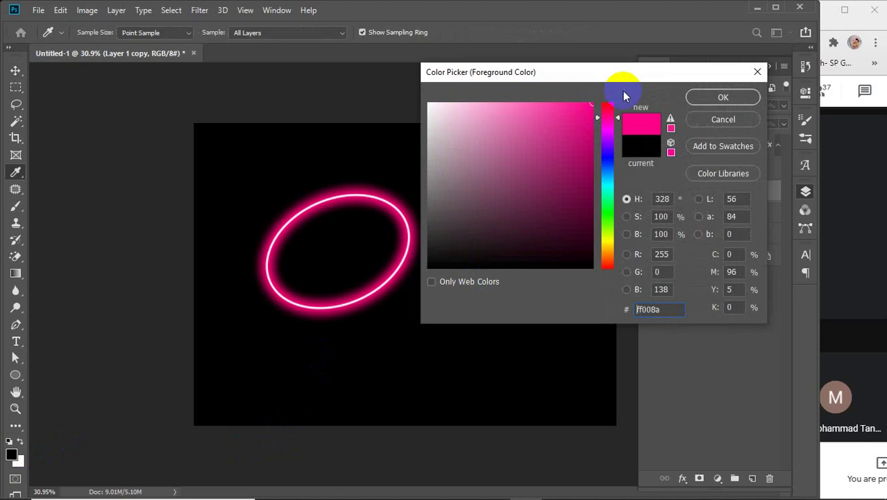
{"action": "left_click", "coordinate": [720, 97]}
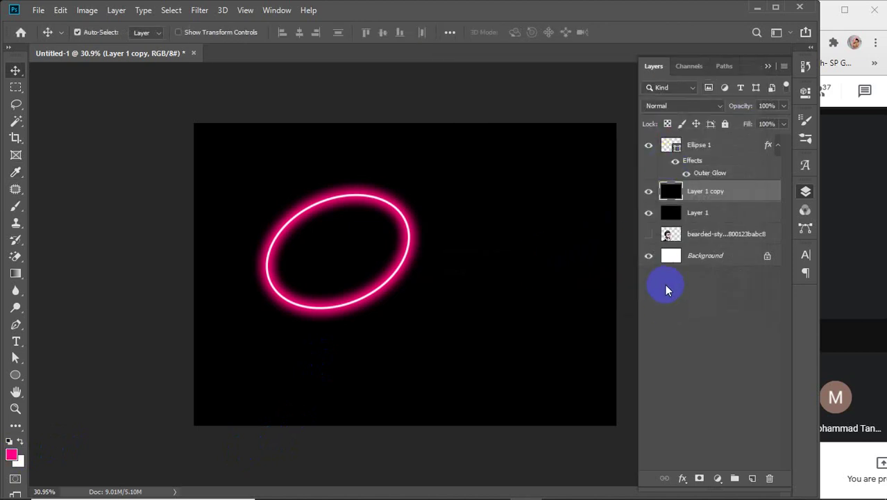
{"action": "key", "text": "alt+BackSpace"}
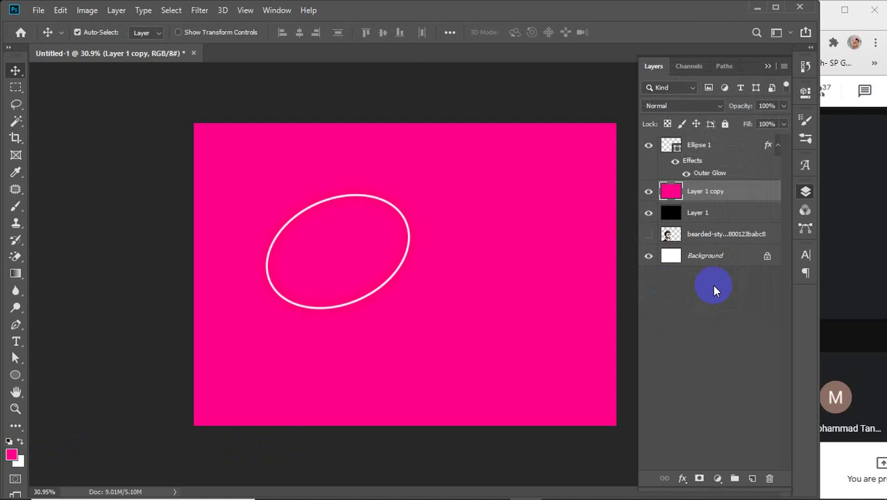
Try a gradient map adjustment above the pink layer, with its starting colour stop set to a magenta purple
{"action": "left_click", "coordinate": [718, 478]}
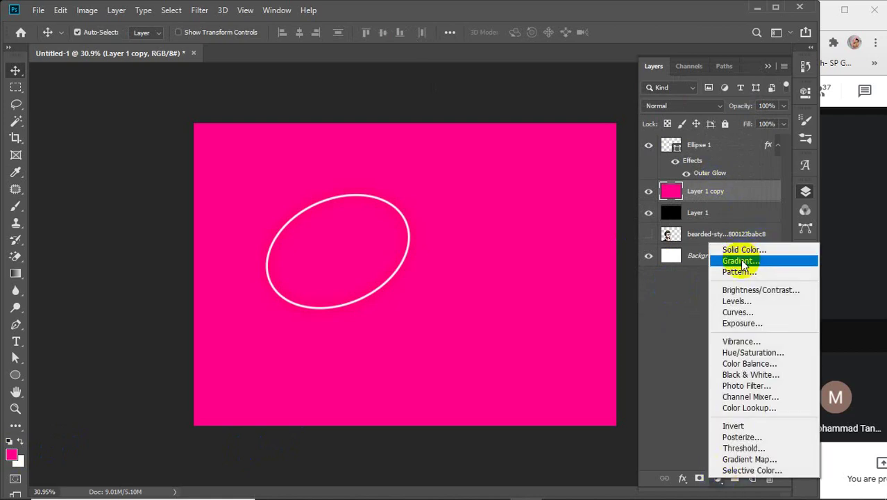
{"action": "left_click", "coordinate": [743, 459]}
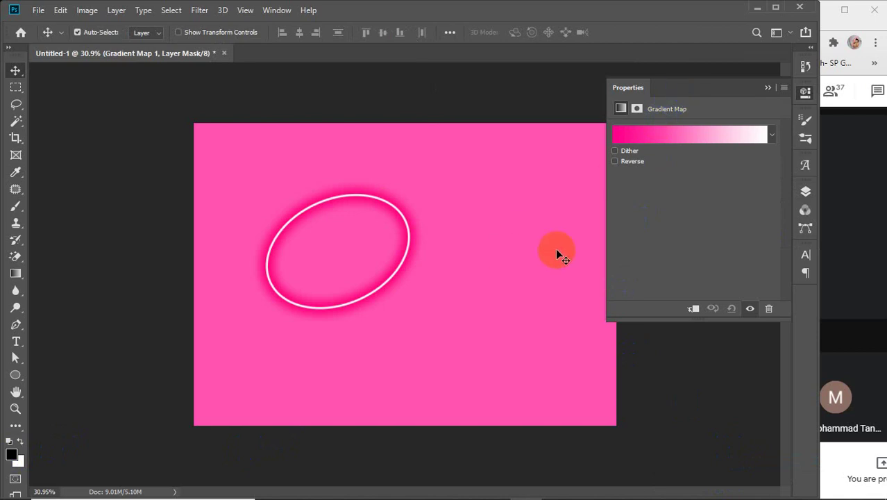
{"action": "left_click", "coordinate": [650, 136]}
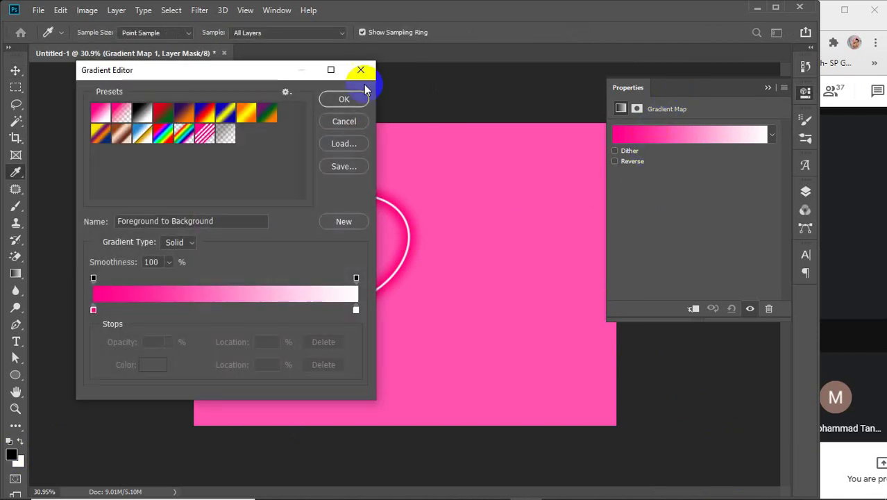
{"action": "left_click_drag", "start_coordinate": [251, 69], "coordinate": [685, 100]}
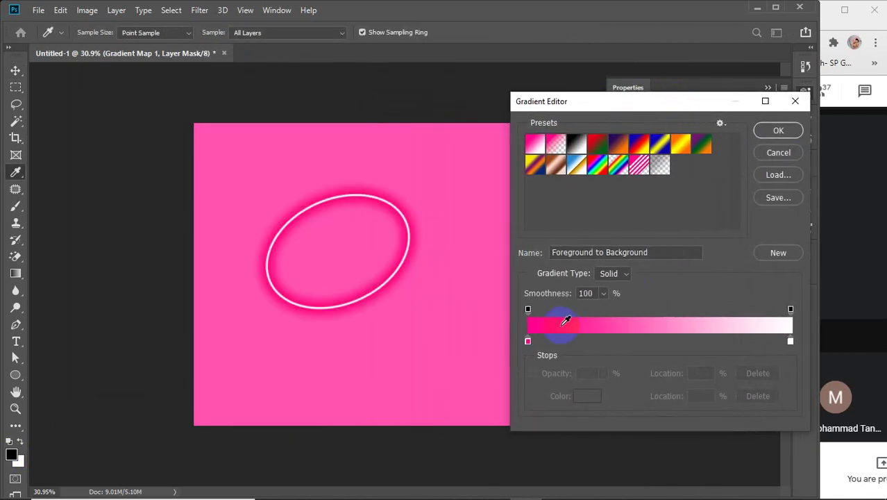
{"action": "left_click", "coordinate": [527, 339]}
{"action": "left_click", "coordinate": [587, 396]}
{"action": "left_click_drag", "start_coordinate": [603, 152], "coordinate": [607, 129]}
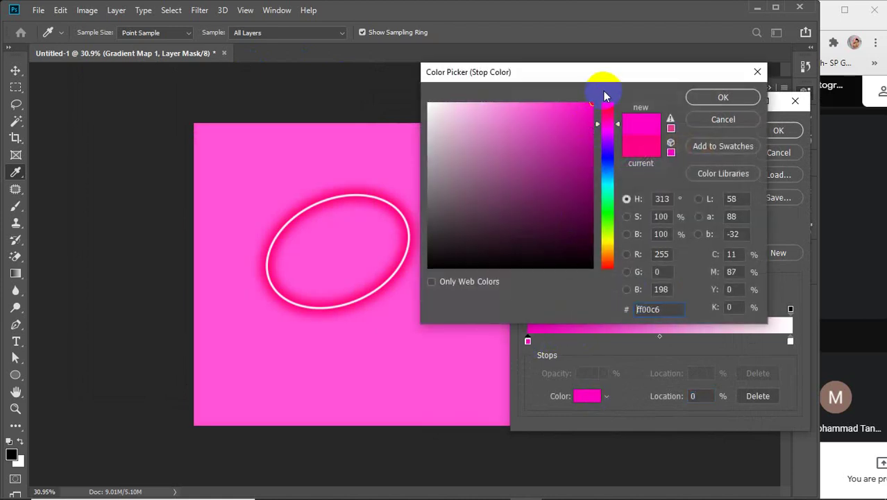
{"action": "left_click", "coordinate": [565, 181]}
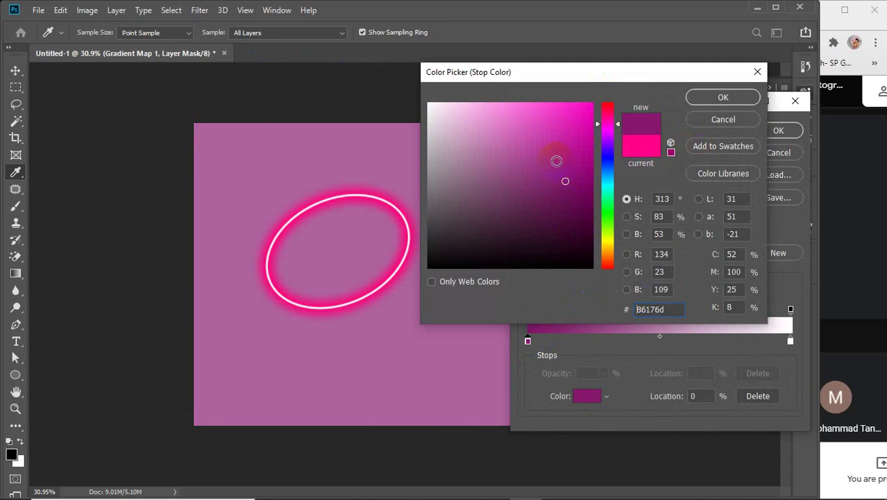
{"action": "left_click", "coordinate": [557, 161]}
{"action": "left_click", "coordinate": [697, 95]}
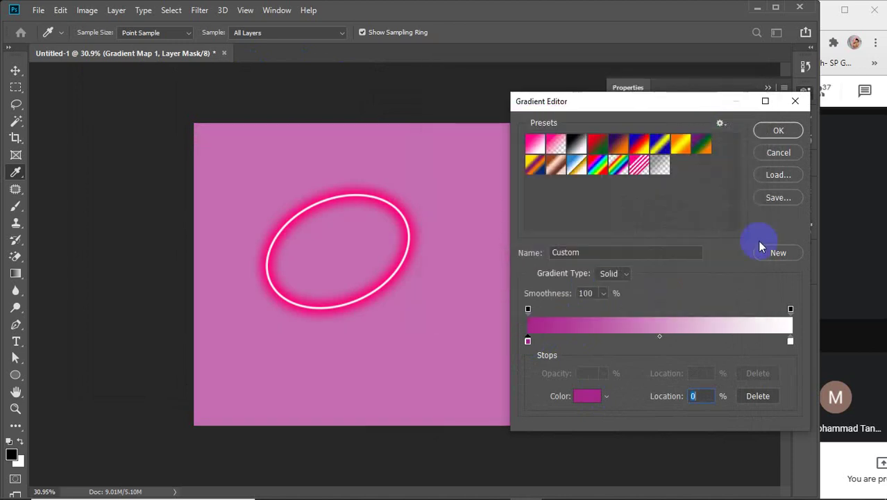
Set the gradient map's end colour stop to light blue 91a3ff
{"action": "left_click", "coordinate": [790, 341]}
{"action": "left_click", "coordinate": [586, 396]}
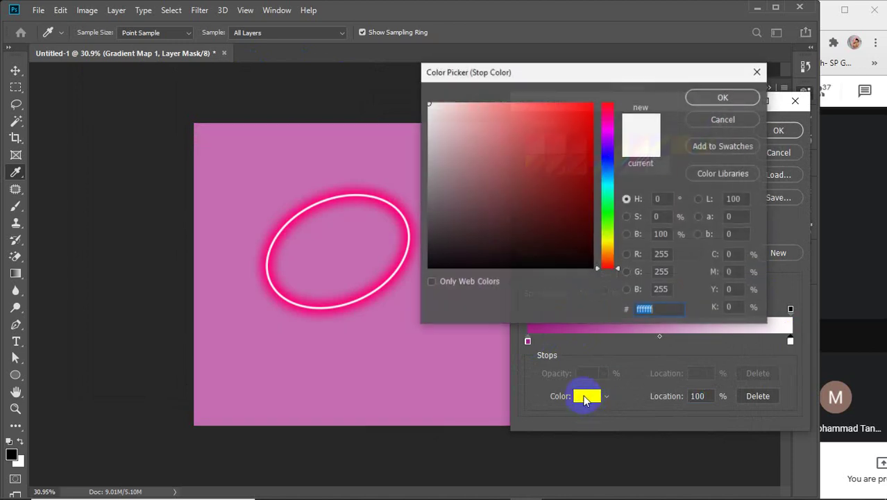
{"action": "left_click", "coordinate": [609, 164]}
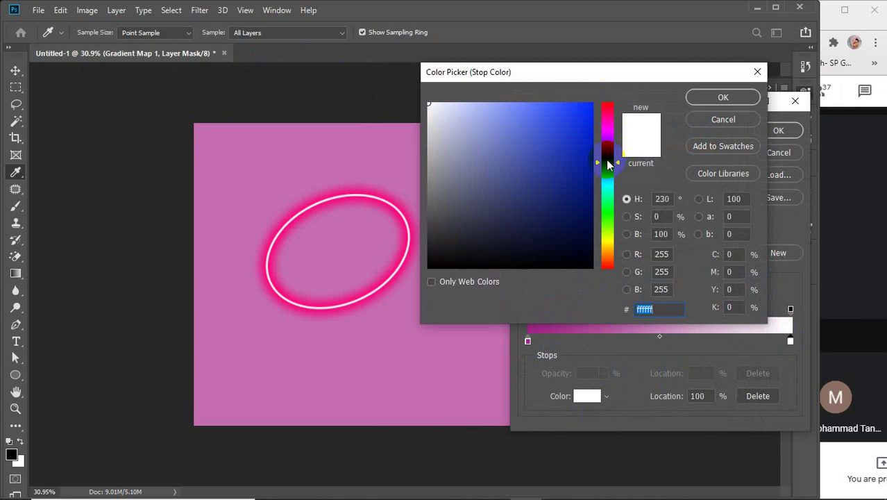
{"action": "left_click_drag", "start_coordinate": [569, 141], "coordinate": [604, 85]}
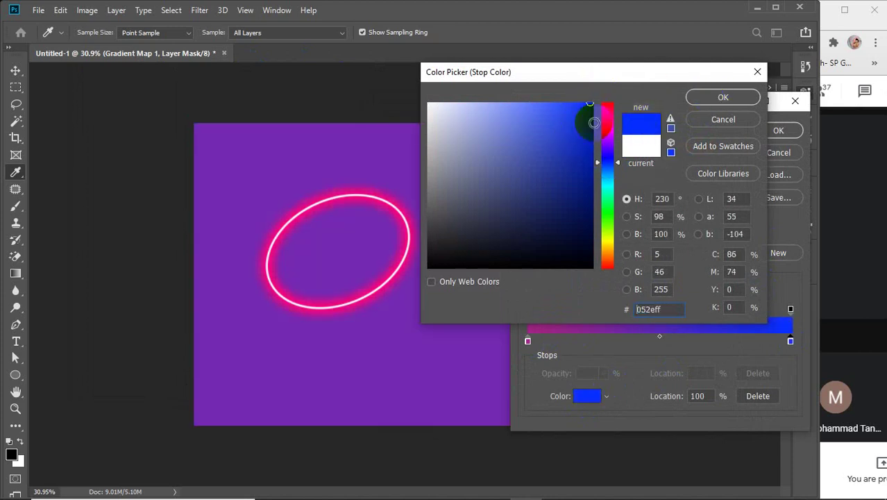
{"action": "left_click", "coordinate": [498, 102]}
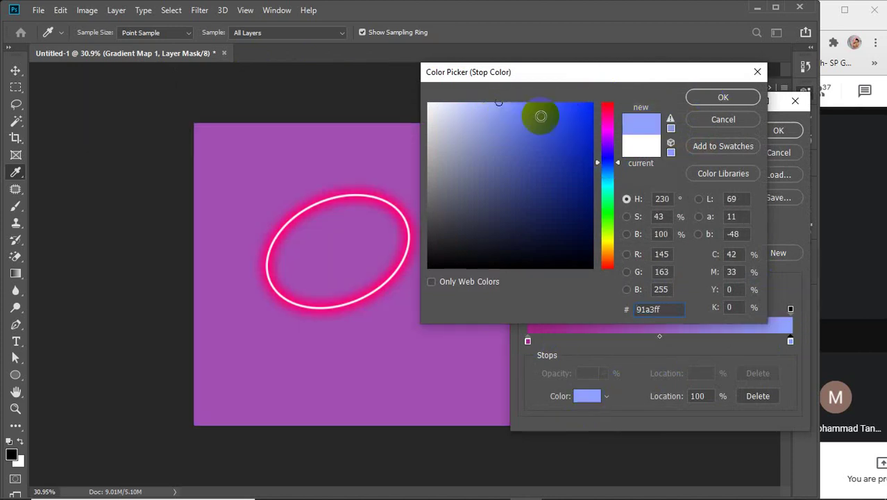
{"action": "left_click", "coordinate": [723, 97]}
{"action": "left_click", "coordinate": [775, 133]}
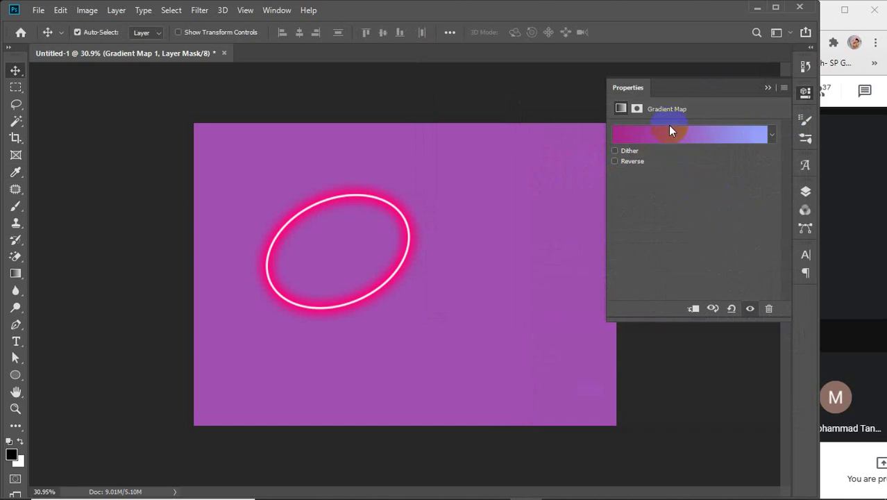
Try reversing the gradient map, and delete the adjustment layer
{"action": "left_click_drag", "start_coordinate": [672, 88], "coordinate": [678, 86]}
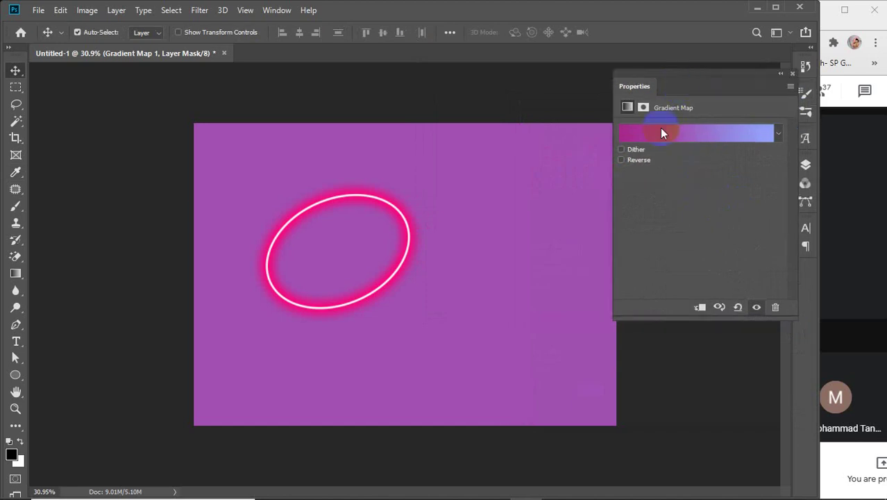
{"action": "left_click", "coordinate": [646, 161]}
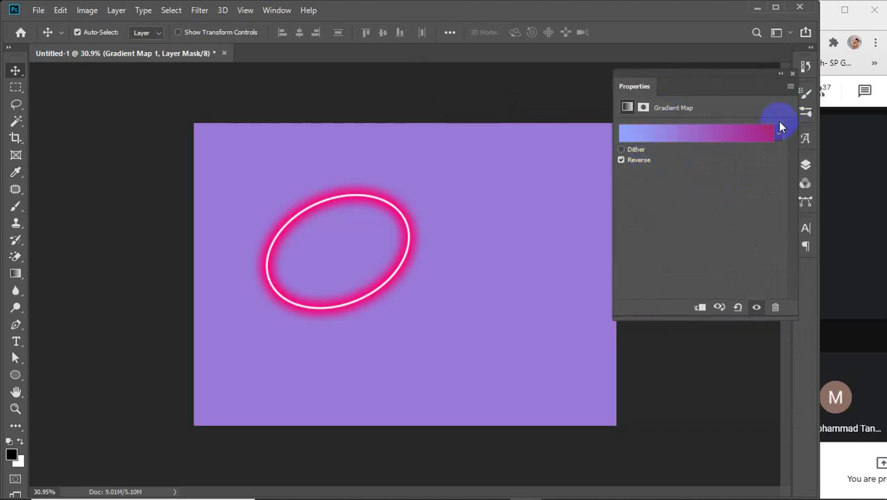
{"action": "left_click", "coordinate": [792, 73]}
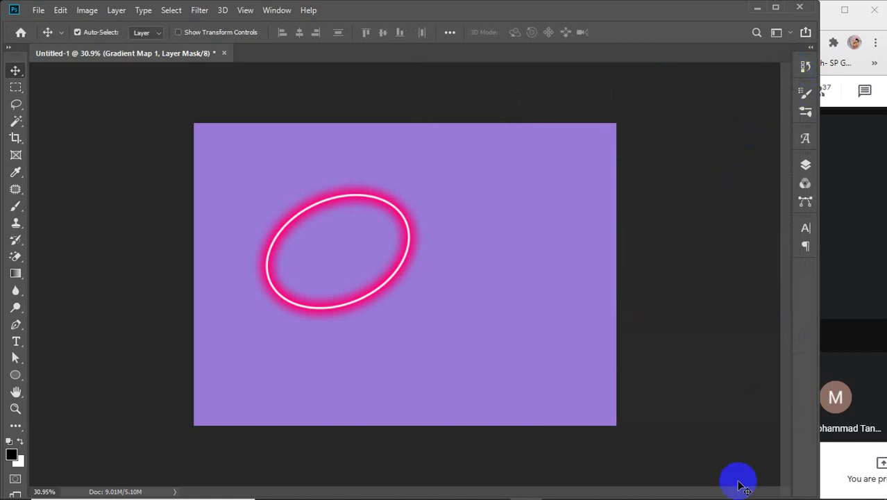
{"action": "left_click", "coordinate": [805, 164]}
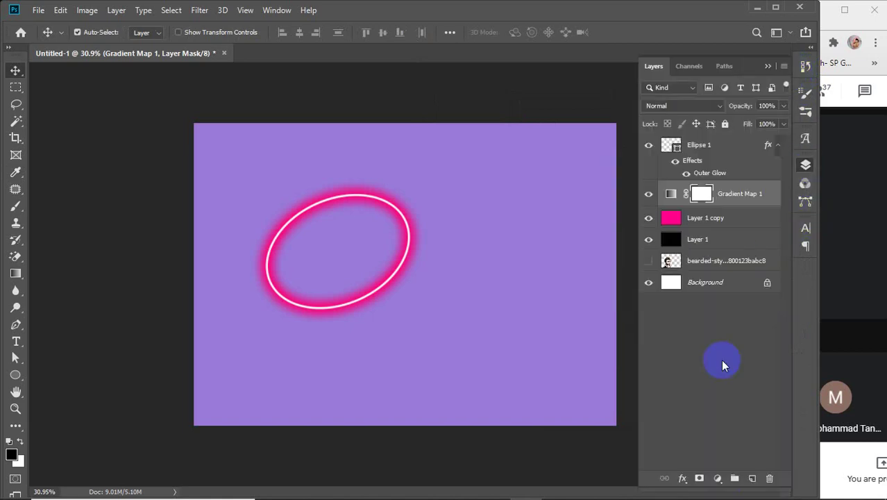
{"action": "left_click", "coordinate": [670, 195]}
{"action": "double_click", "coordinate": [669, 196]}
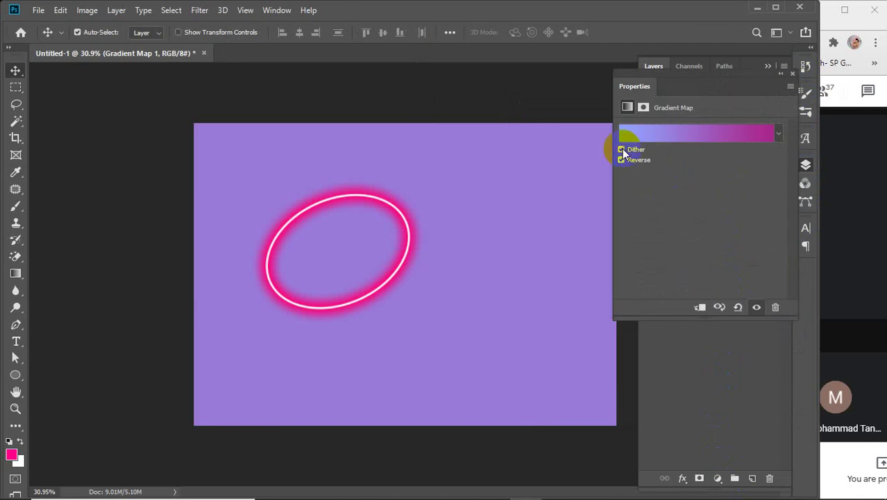
{"action": "left_click", "coordinate": [792, 74]}
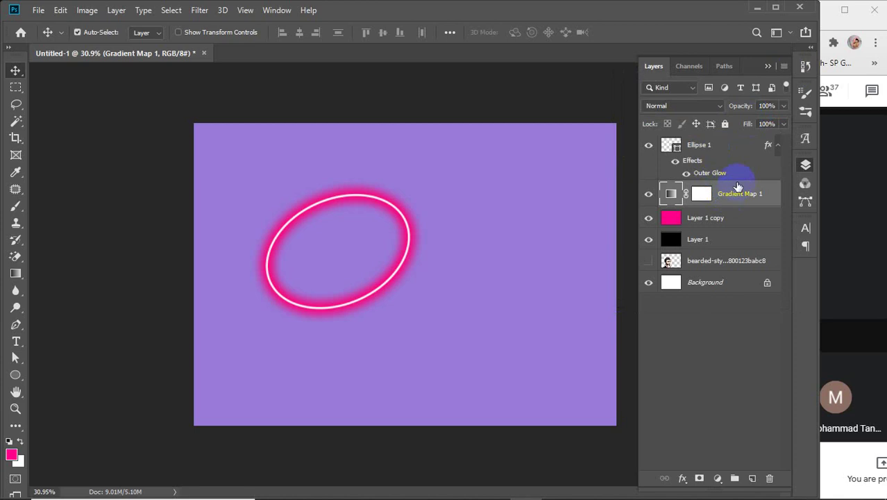
{"action": "key", "text": "Delete"}
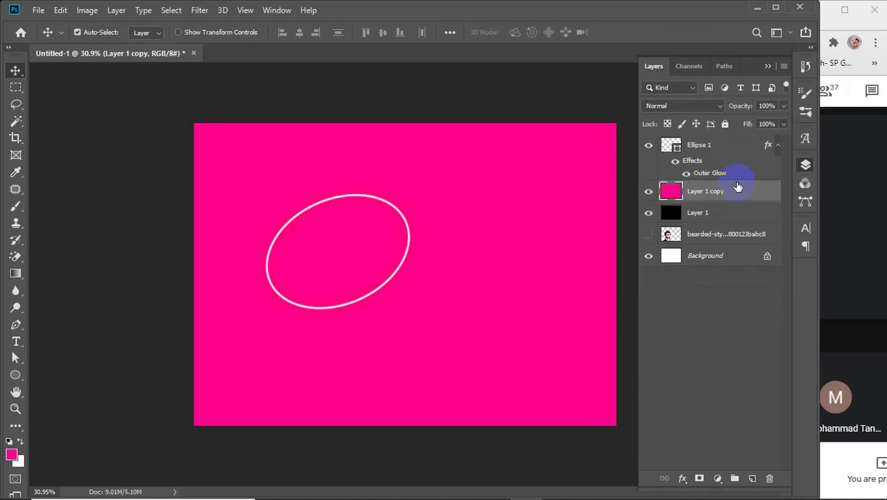
Create a gradient fill layer above the pink layer and set the gradient's starting colour stop to magenta c30aaf
{"action": "left_click", "coordinate": [718, 479]}
{"action": "left_click", "coordinate": [750, 260]}
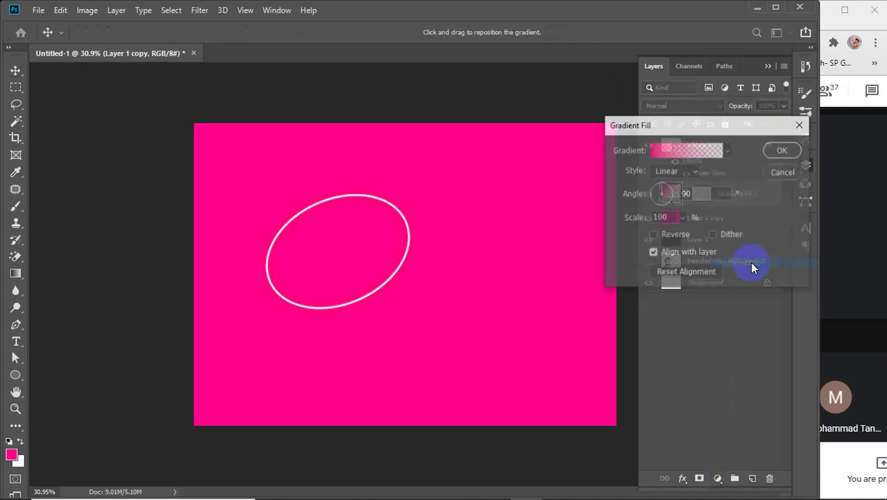
{"action": "left_click_drag", "start_coordinate": [702, 123], "coordinate": [728, 109]}
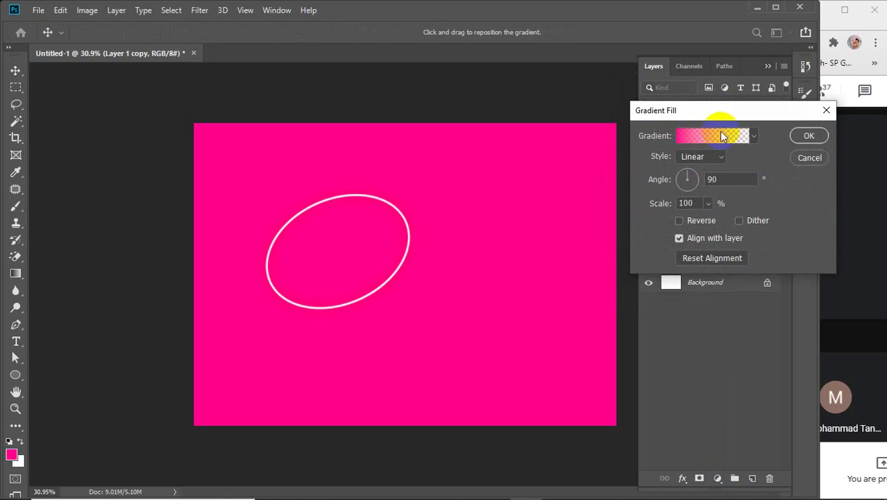
{"action": "left_click", "coordinate": [718, 135]}
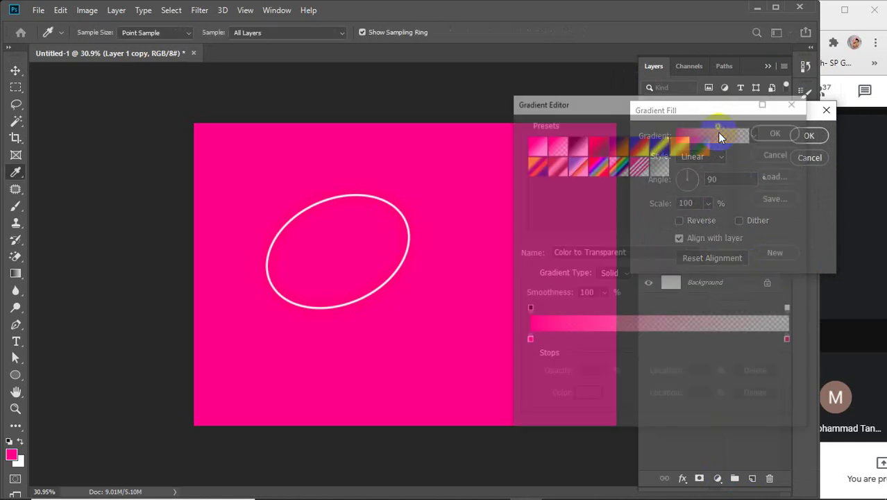
{"action": "double_click", "coordinate": [527, 339]}
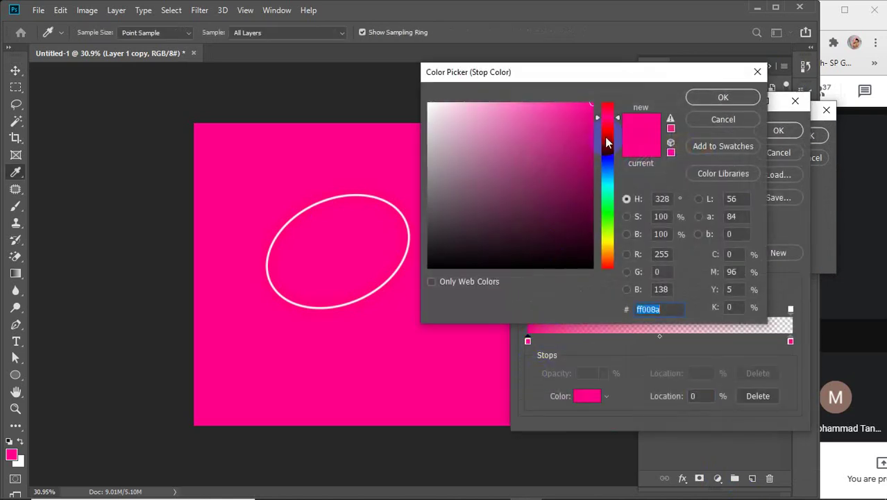
{"action": "mouse_move", "coordinate": [606, 143]}
{"action": "left_mouse_down"}
{"action": "mouse_move", "coordinate": [608, 130]}
{"action": "mouse_move", "coordinate": [580, 133]}
{"action": "mouse_move", "coordinate": [587, 143]}
{"action": "left_mouse_up"}
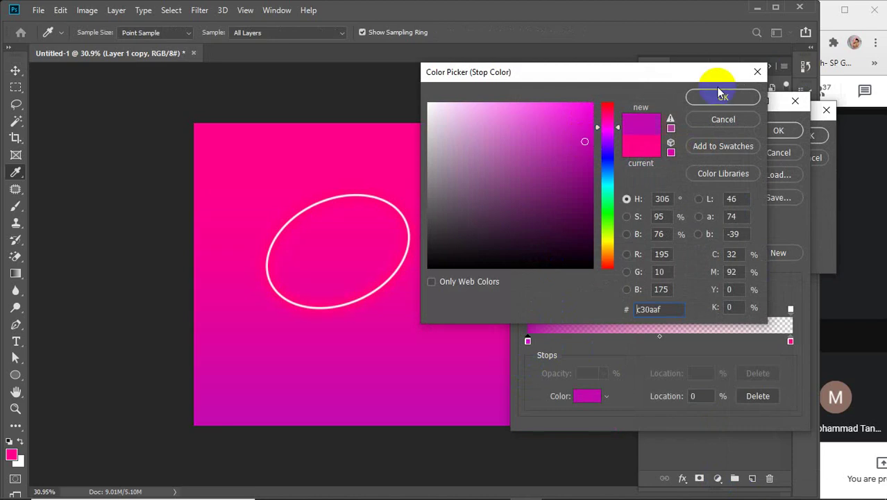
{"action": "left_click", "coordinate": [707, 100]}
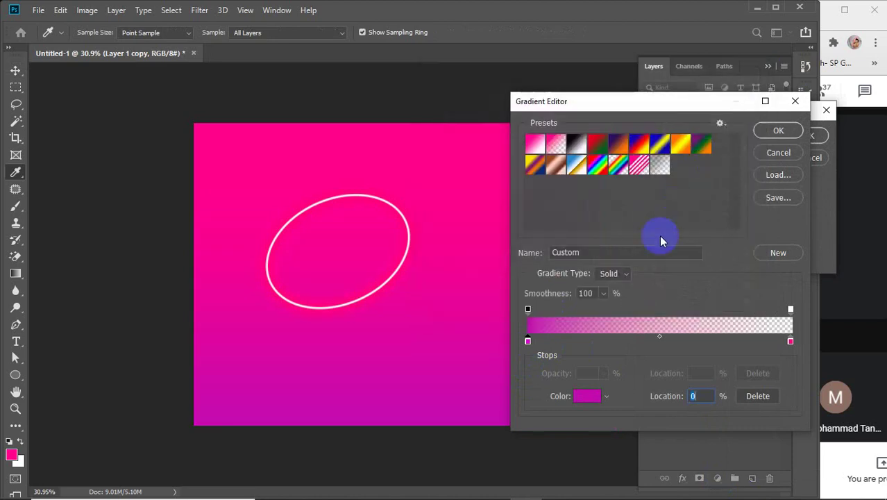
Set the gradient's end colour stop to light blue a1b0f9 and accept the edited gradient
{"action": "left_click", "coordinate": [791, 342]}
{"action": "double_click", "coordinate": [791, 342]}
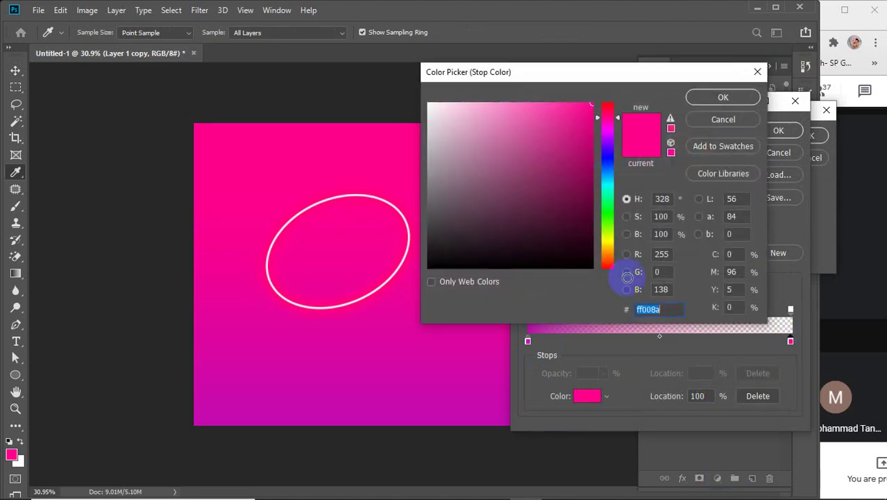
{"action": "left_click", "coordinate": [605, 163]}
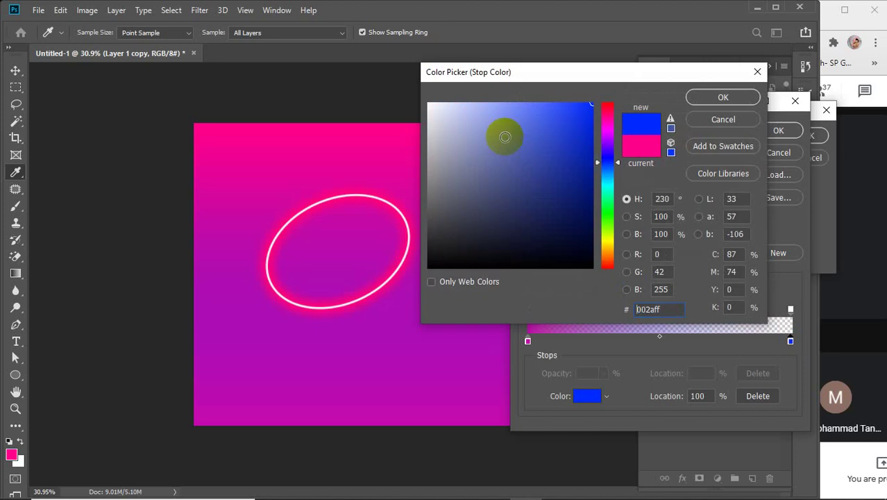
{"action": "left_click_drag", "start_coordinate": [504, 134], "coordinate": [485, 110]}
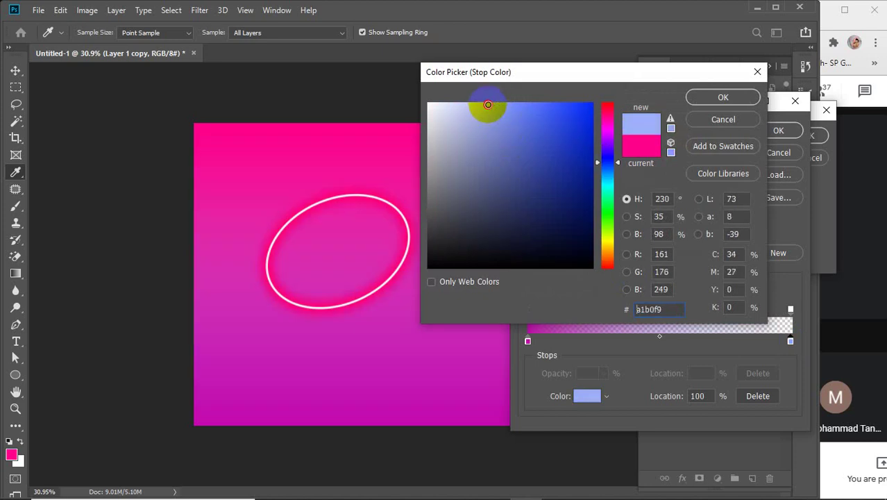
{"action": "left_click", "coordinate": [717, 97]}
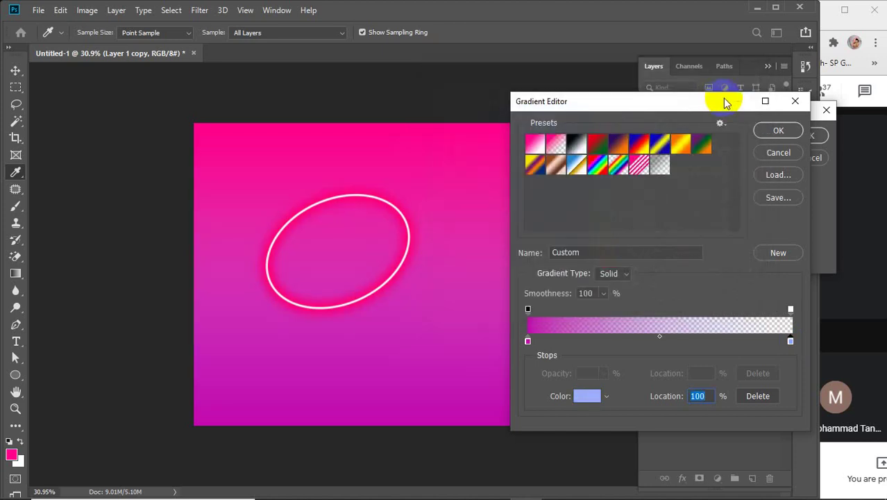
{"action": "left_click", "coordinate": [778, 131]}
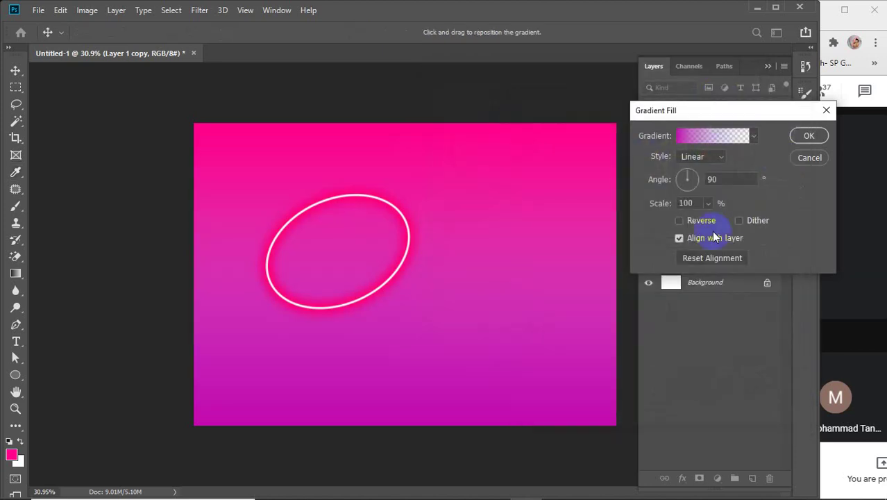
Change the gradient fill to the Radial style with an angle of -38.75°
{"action": "left_click", "coordinate": [693, 179]}
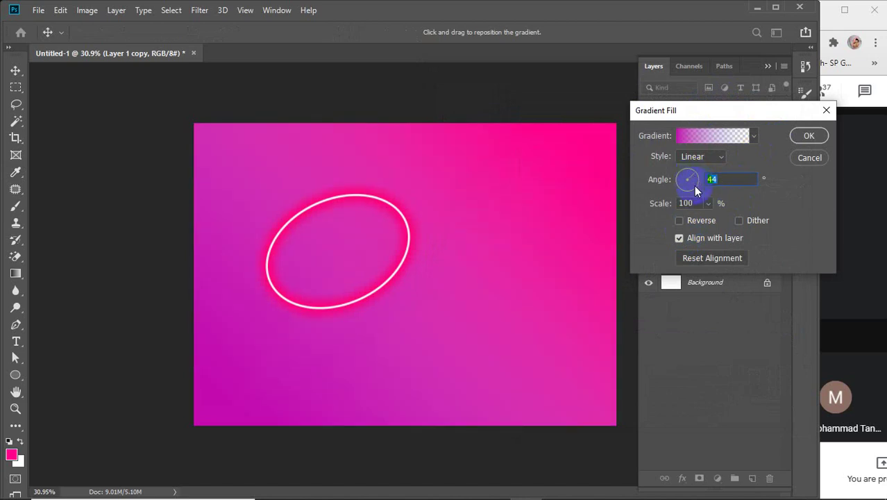
{"action": "left_click", "coordinate": [694, 183]}
{"action": "left_click", "coordinate": [718, 157]}
{"action": "left_click", "coordinate": [690, 181]}
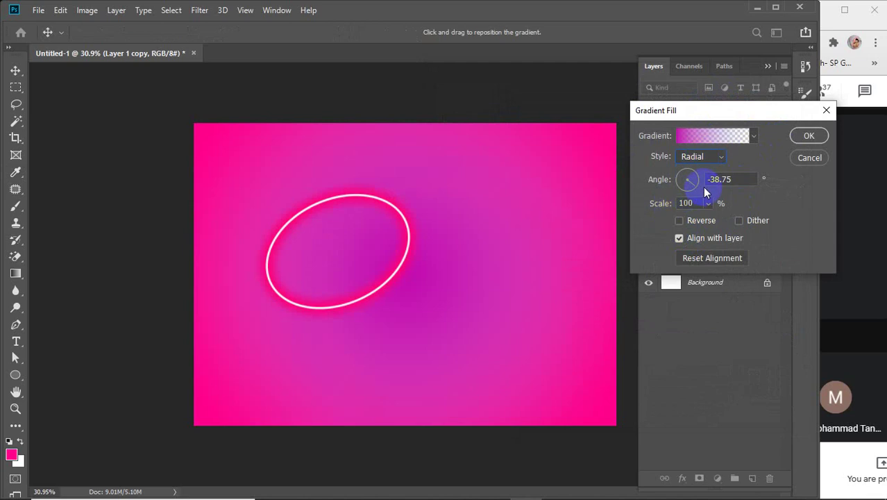
Try swapping the magenta and light blue colour stops along the gradient, and return them to their original ends
{"action": "left_click", "coordinate": [713, 138]}
{"action": "left_click", "coordinate": [529, 341]}
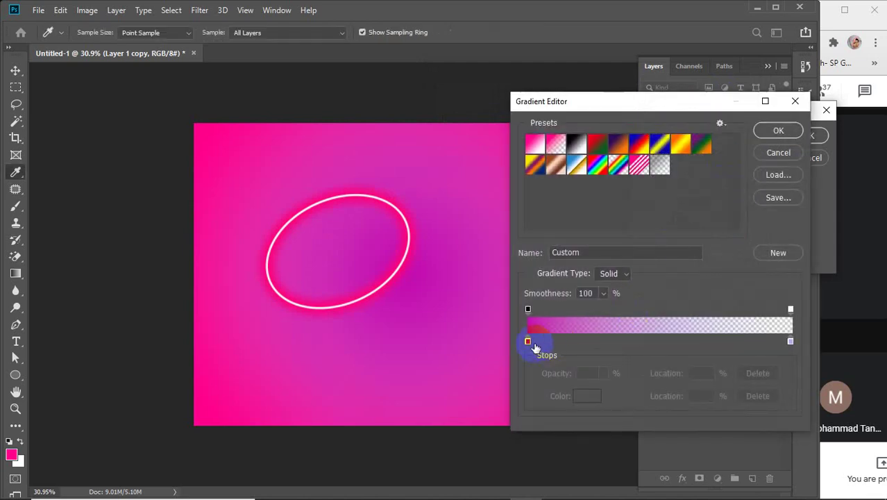
{"action": "left_click_drag", "start_coordinate": [530, 340], "coordinate": [706, 341]}
{"action": "left_click_drag", "start_coordinate": [791, 341], "coordinate": [527, 341]}
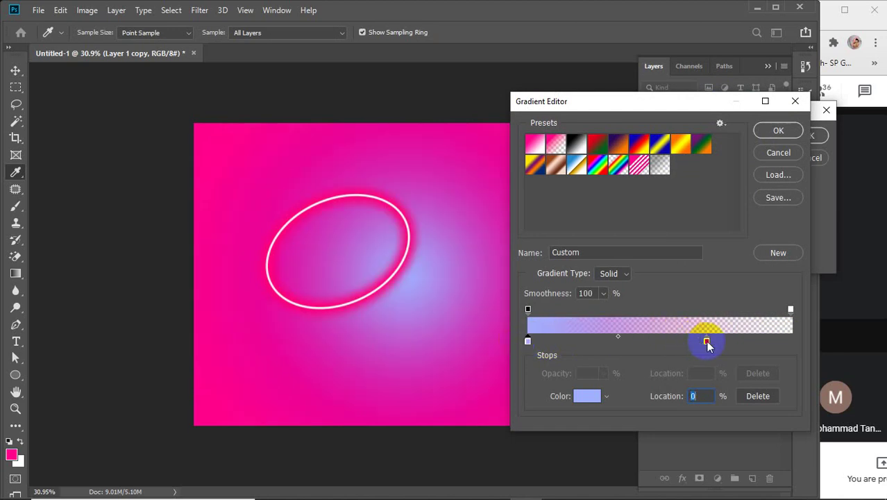
{"action": "left_click_drag", "start_coordinate": [707, 341], "coordinate": [832, 342]}
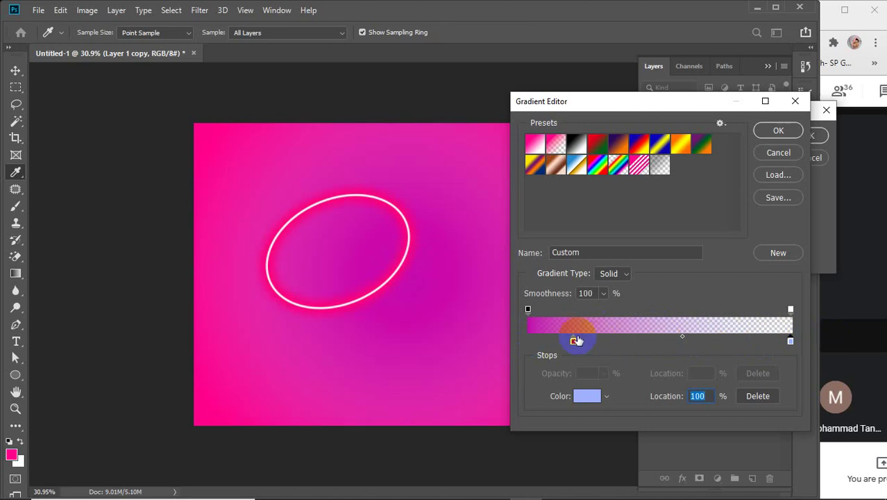
{"action": "left_click_drag", "start_coordinate": [575, 341], "coordinate": [524, 338]}
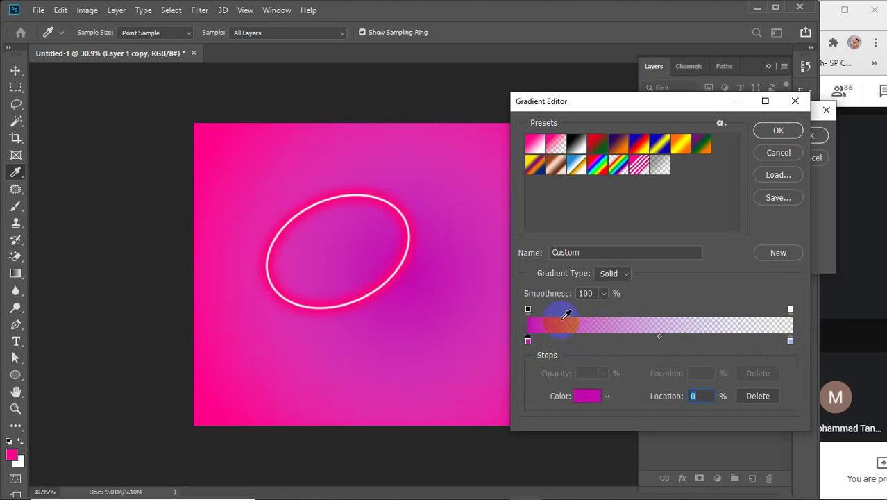
Replace the fill's gradient with the Foreground to Background preset, running from pink to white
{"action": "left_click", "coordinate": [534, 146]}
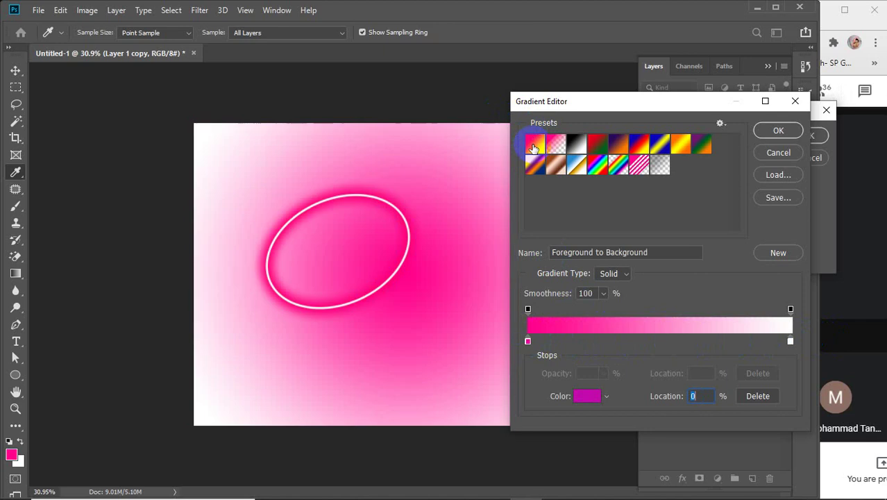
{"action": "left_click", "coordinate": [528, 341]}
{"action": "left_click", "coordinate": [778, 130]}
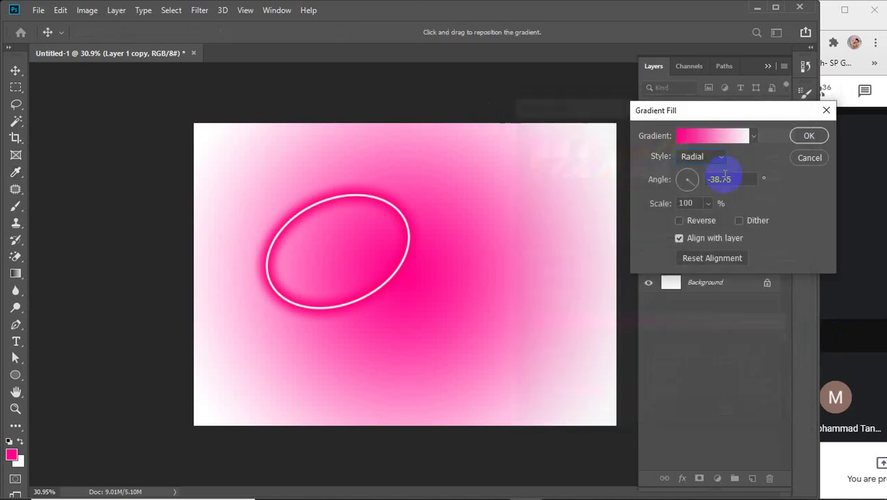
Shift the radial gradient's centre toward the canvas's lower right, set its scale to 70%, and apply the fill
{"action": "left_click_drag", "start_coordinate": [491, 253], "coordinate": [488, 296]}
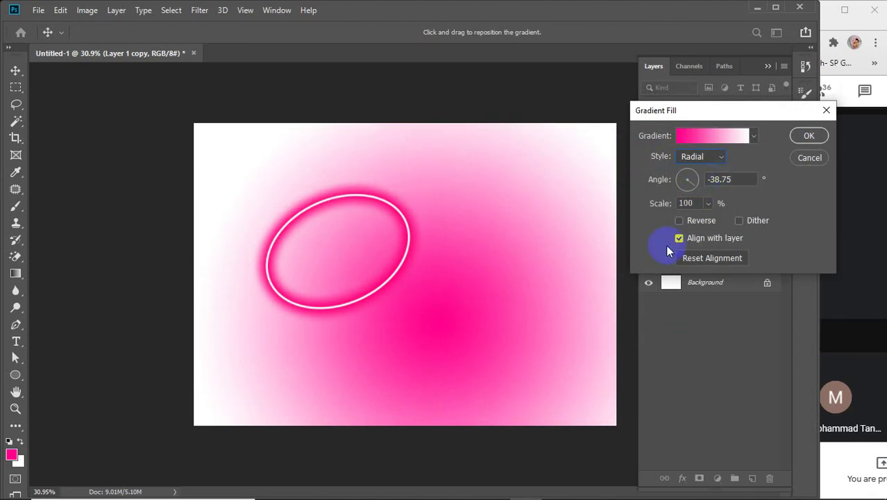
{"action": "left_click", "coordinate": [708, 203]}
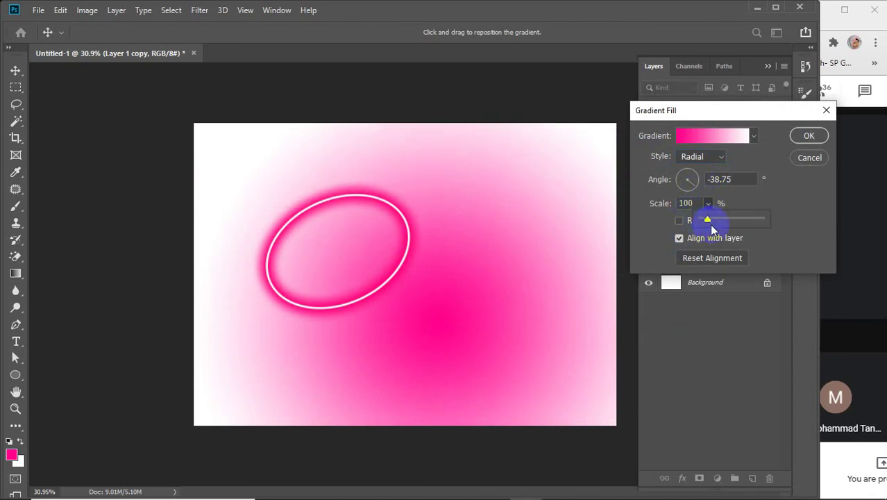
{"action": "left_click_drag", "start_coordinate": [711, 221], "coordinate": [702, 221]}
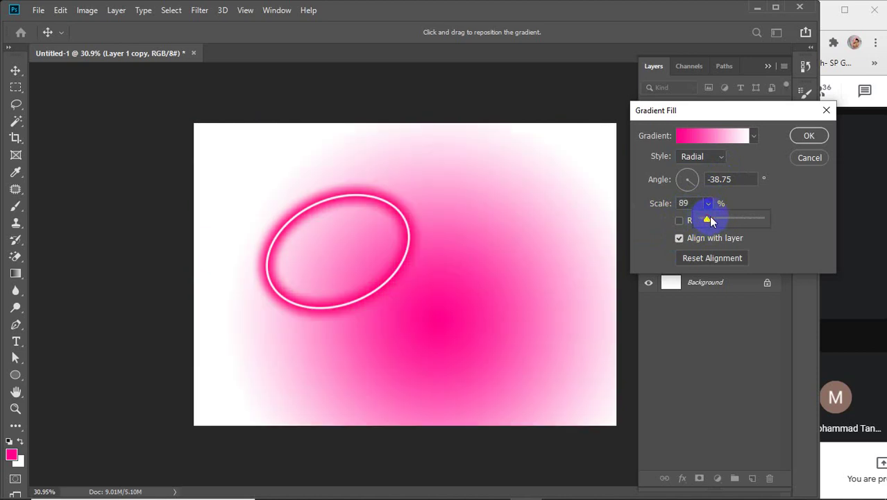
{"action": "left_click", "coordinate": [810, 159]}
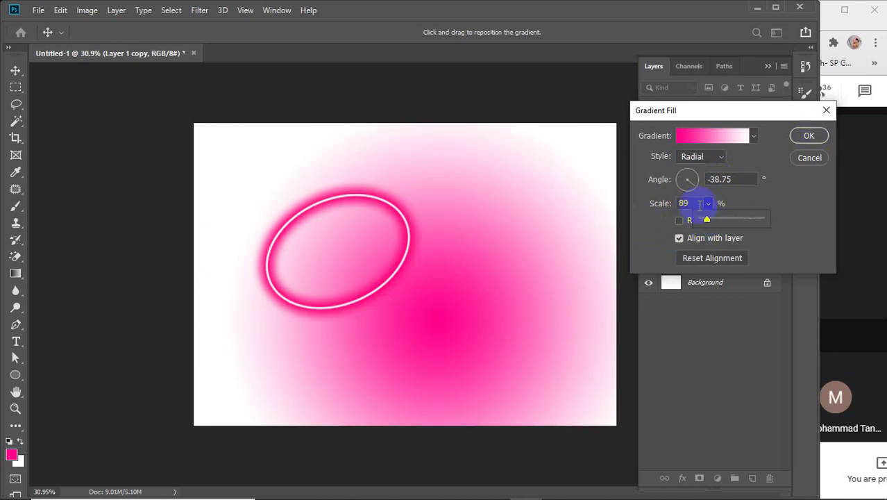
{"action": "left_click", "coordinate": [665, 204]}
{"action": "left_click", "coordinate": [695, 203]}
{"action": "scroll", "coordinate": [695, 203], "scroll_direction": "down", "scroll_amount": 10}
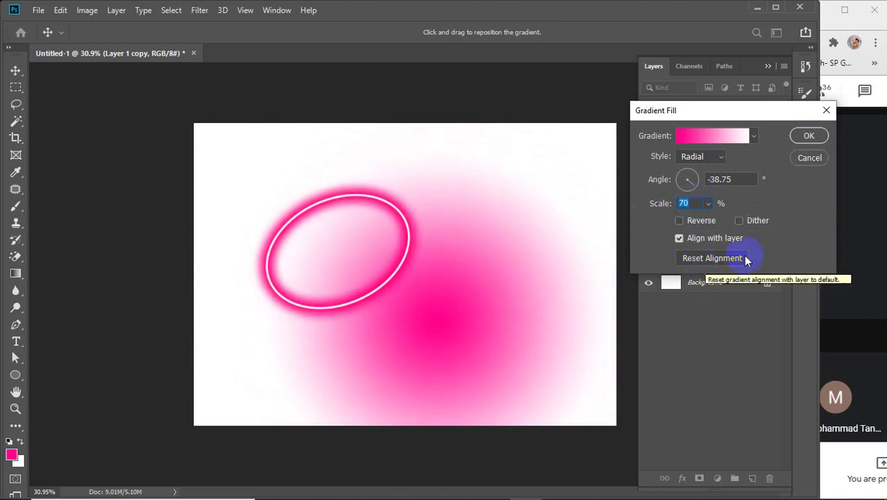
{"action": "left_click", "coordinate": [810, 136]}
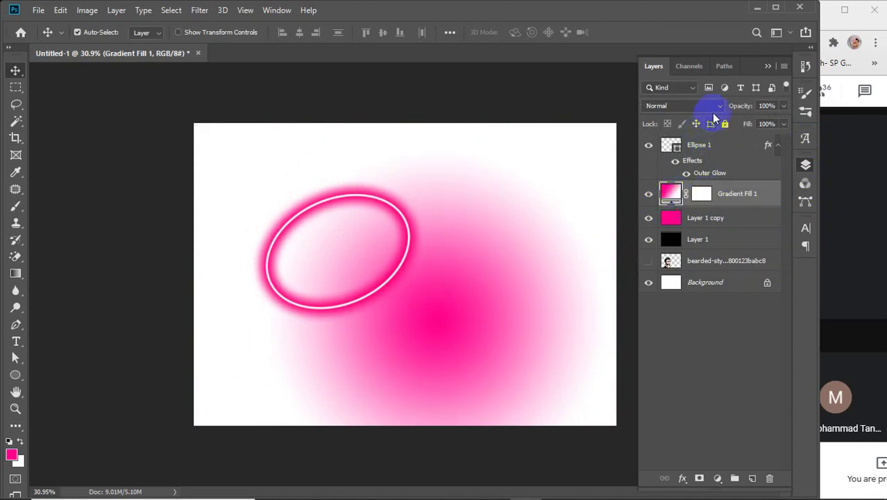
Try different blend modes on the gradient fill layer, including Subtract, and return it to Normal
{"action": "left_click", "coordinate": [710, 106]}
{"action": "left_click", "coordinate": [687, 109]}
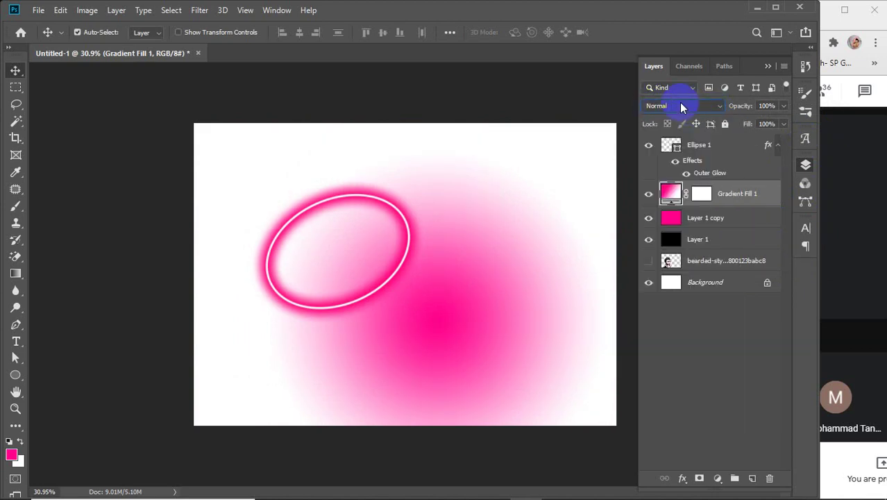
{"action": "left_click", "coordinate": [683, 106]}
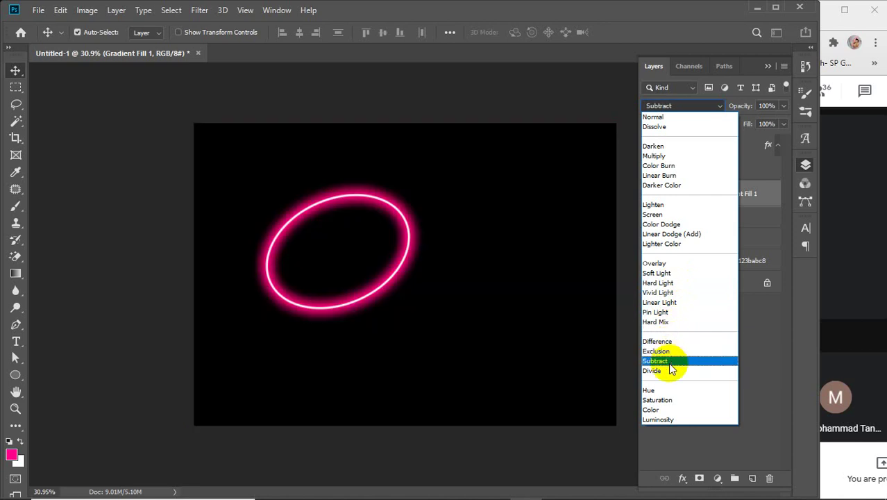
{"action": "left_click", "coordinate": [672, 114]}
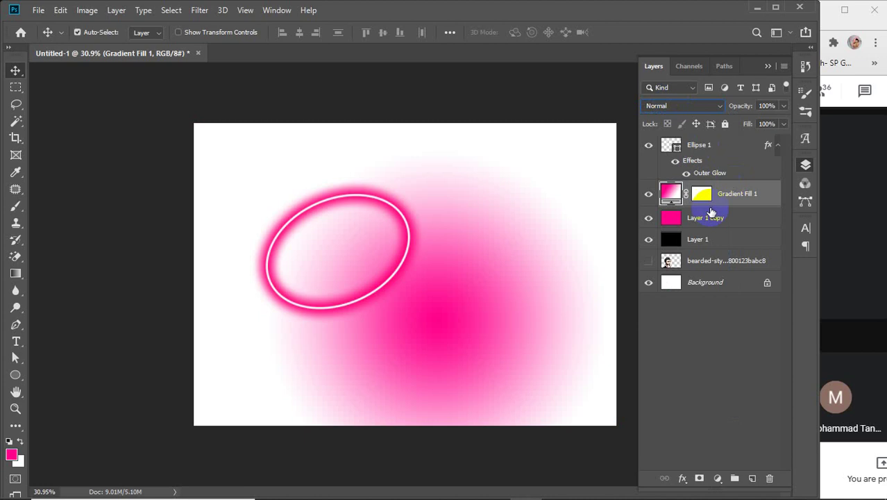
Set the opacity stop at the end of the fill layer's gradient to 0% and apply the change
{"action": "double_click", "coordinate": [670, 195]}
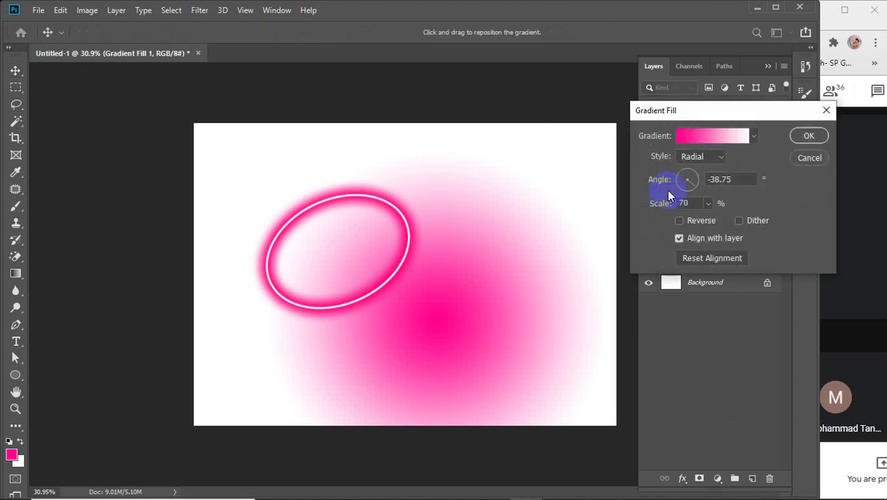
{"action": "left_click", "coordinate": [705, 133]}
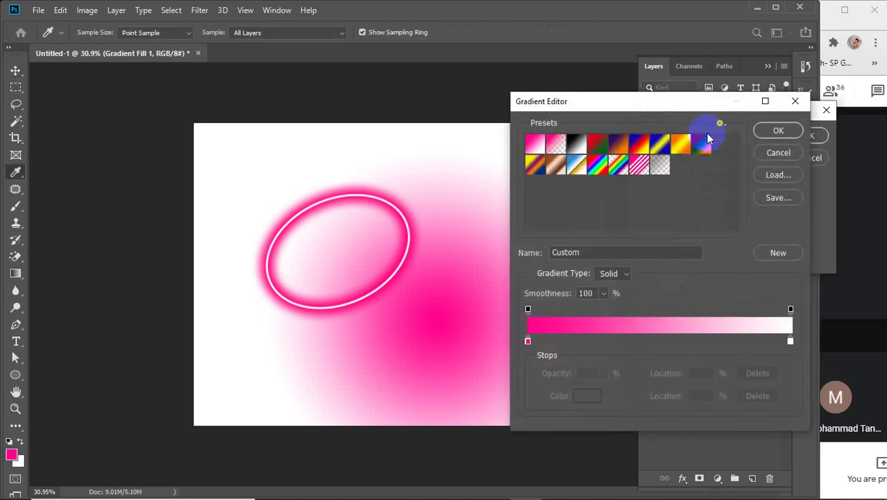
{"action": "left_click", "coordinate": [792, 309]}
{"action": "left_click", "coordinate": [606, 372]}
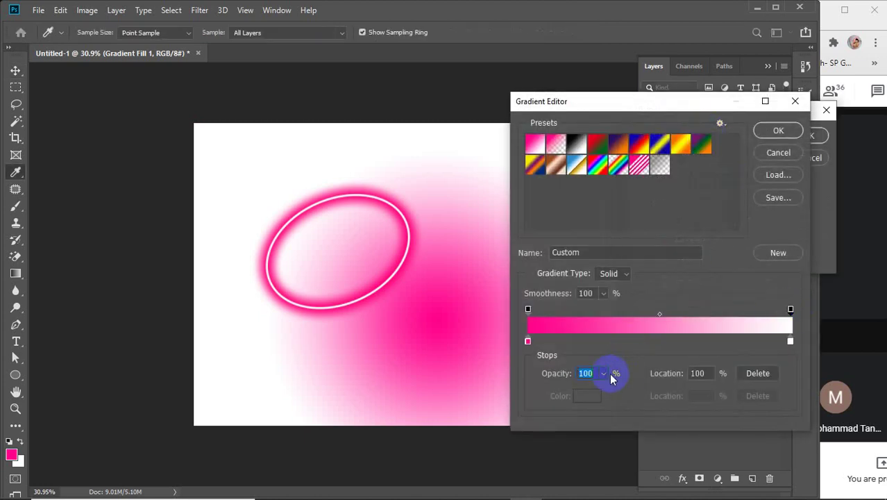
{"action": "type", "text": "0"}
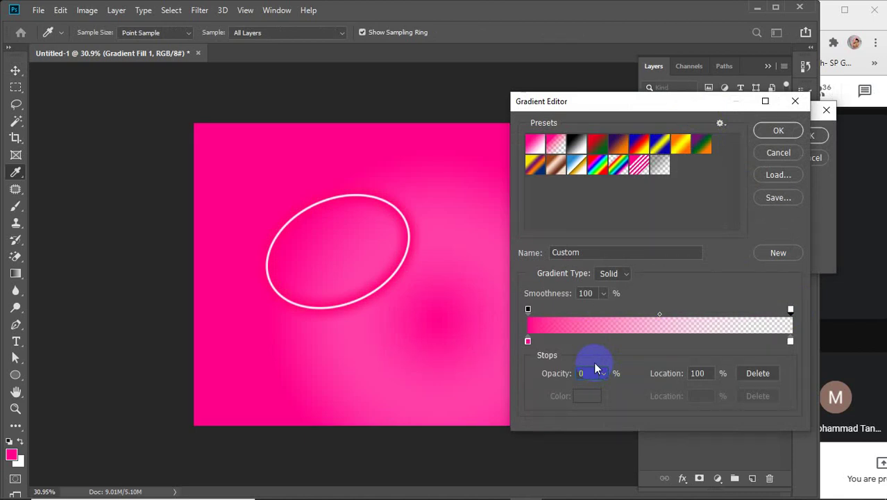
{"action": "key", "text": "Return"}
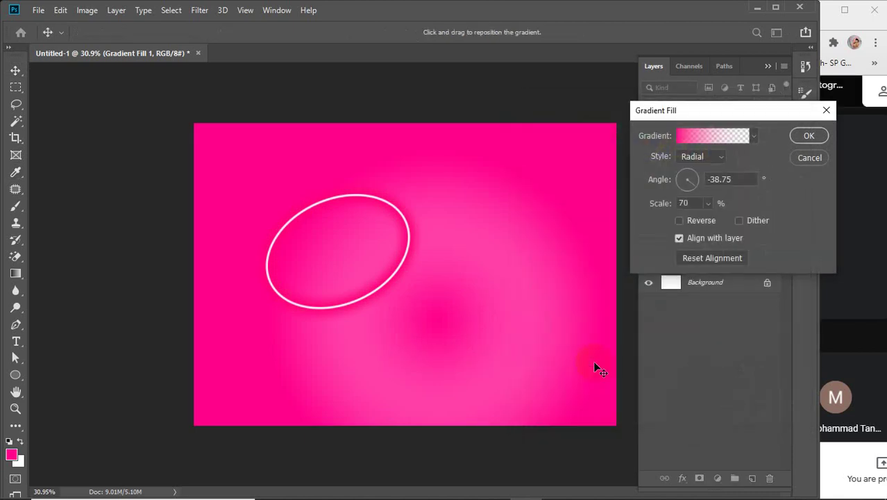
{"action": "left_click", "coordinate": [808, 138]}
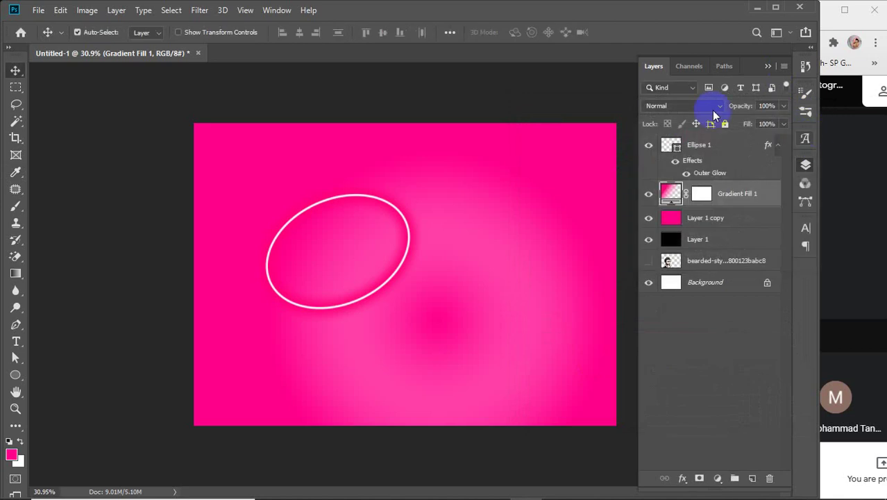
Try the Multiply blend mode on the gradient fill layer and return it to Normal
{"action": "left_click", "coordinate": [684, 106]}
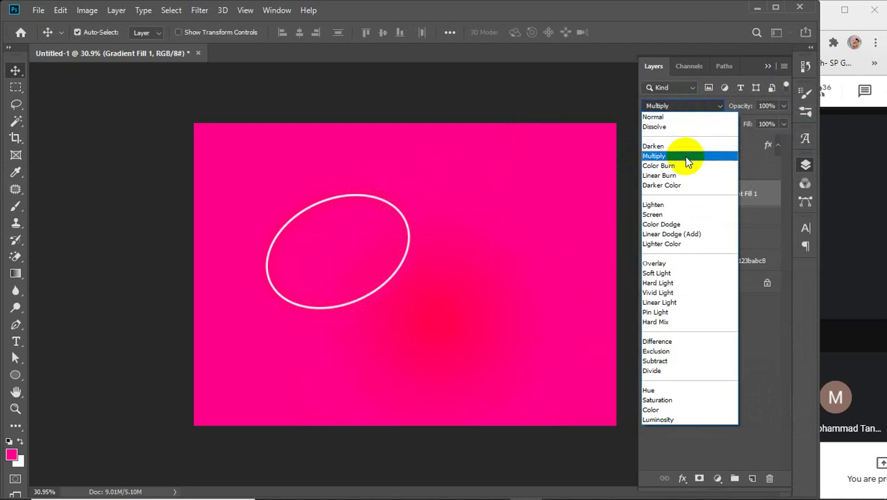
{"action": "left_click", "coordinate": [702, 112]}
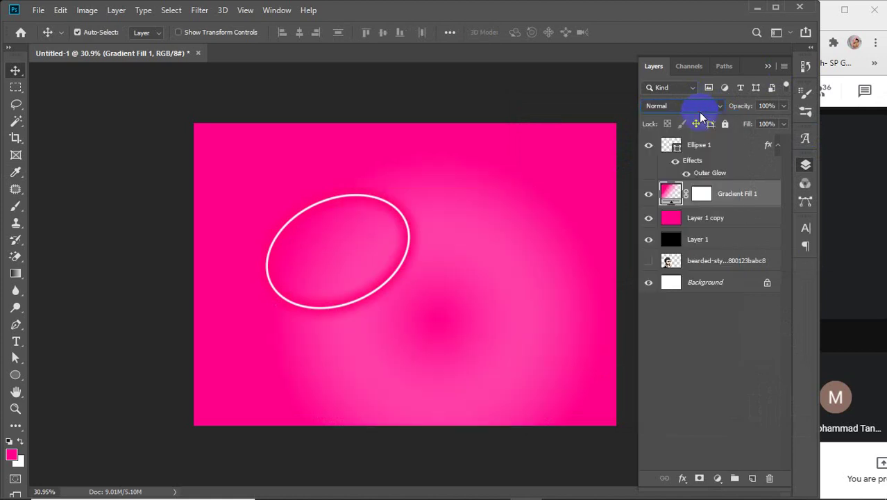
Reverse the fill gradient's transparency by setting its start opacity stop to 0% and its end opacity stop to 100%
{"action": "double_click", "coordinate": [670, 199]}
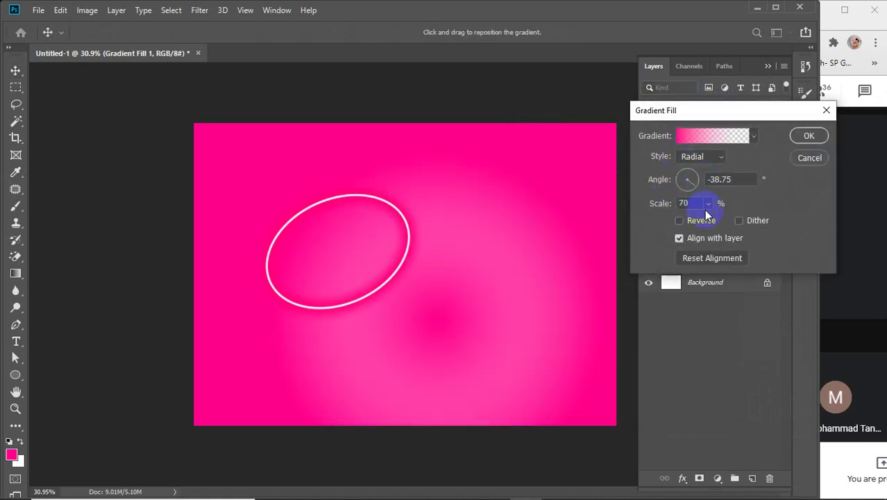
{"action": "left_click", "coordinate": [712, 135]}
{"action": "left_click", "coordinate": [786, 339]}
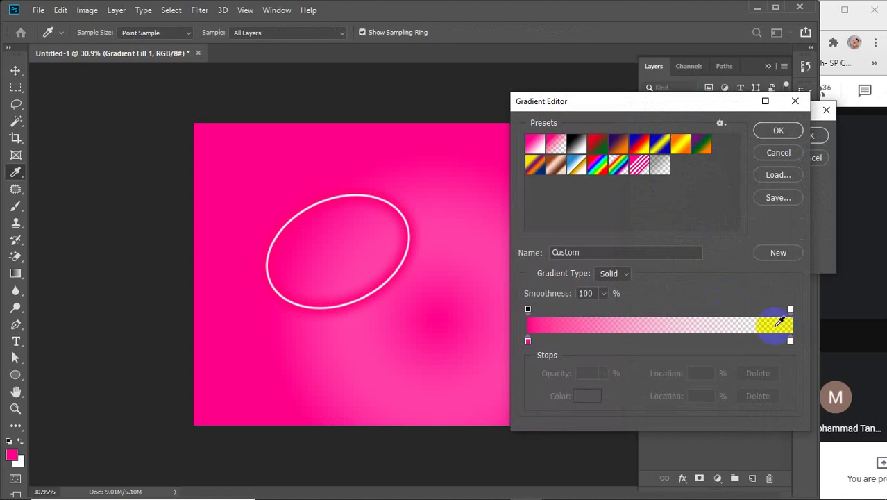
{"action": "left_click", "coordinate": [528, 310]}
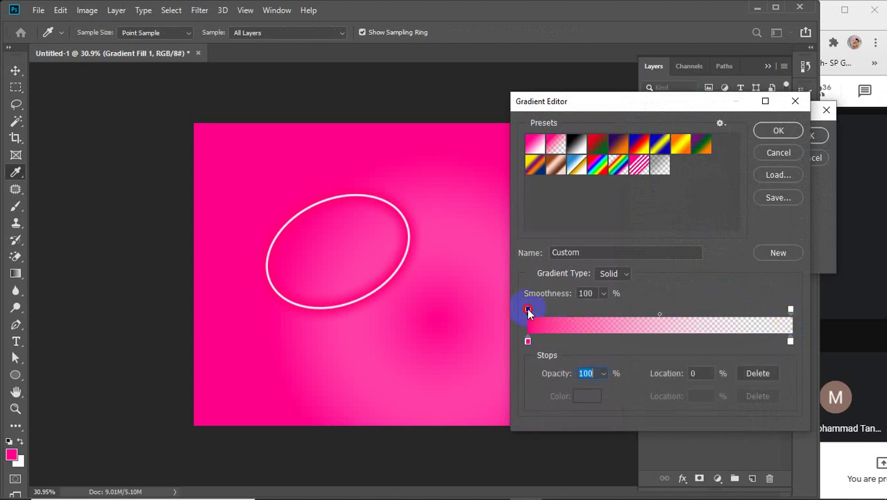
{"action": "type", "text": "0"}
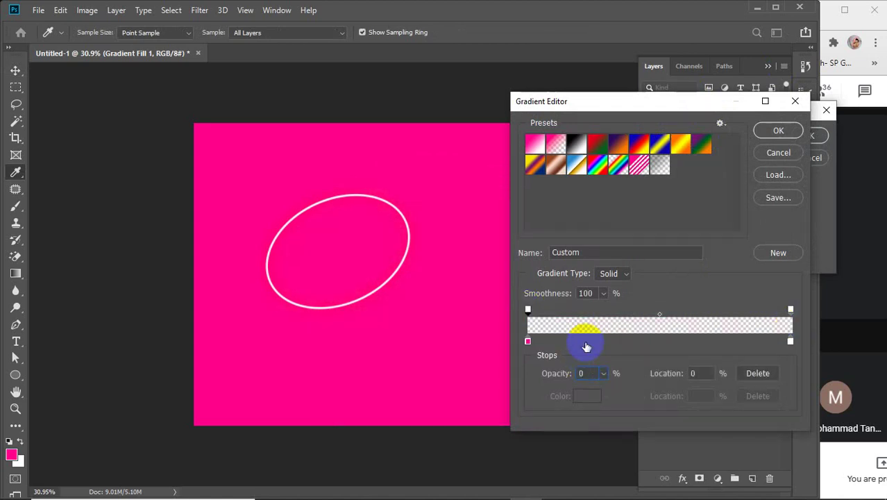
{"action": "left_click", "coordinate": [791, 311]}
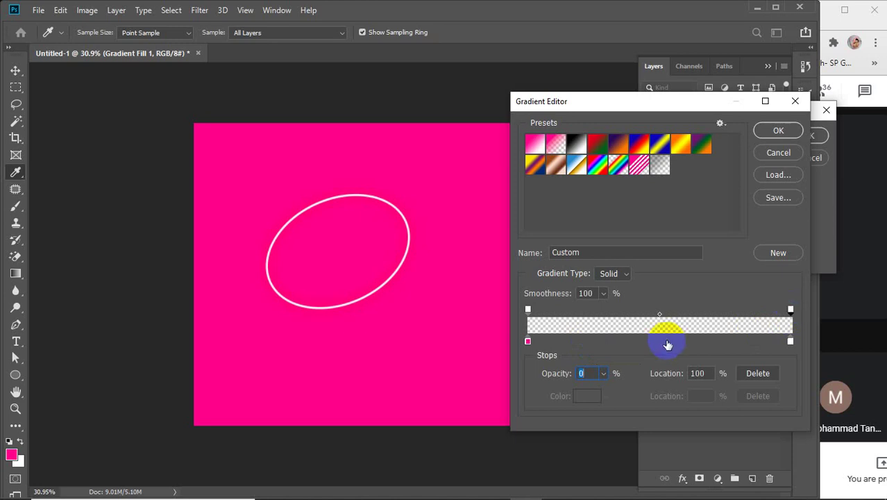
{"action": "type", "text": "100"}
{"action": "key", "text": "Return"}
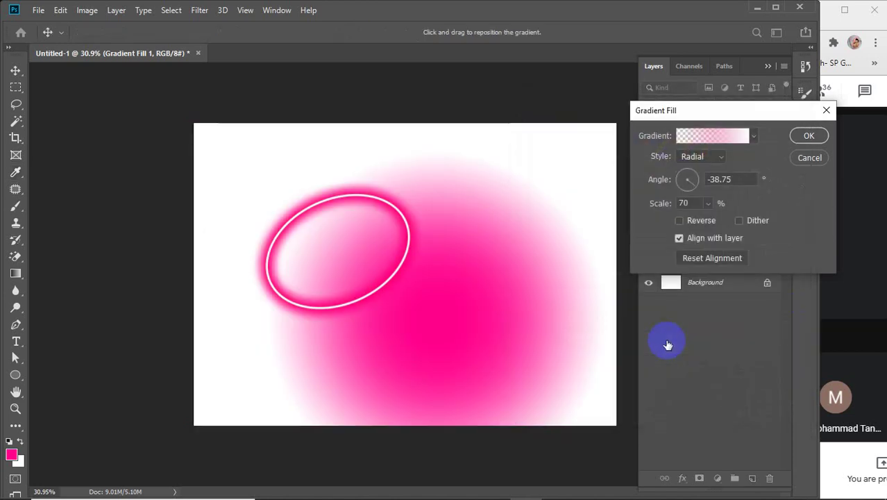
{"action": "mouse_move", "coordinate": [799, 498]}
{"action": "left_click", "coordinate": [773, 487]}
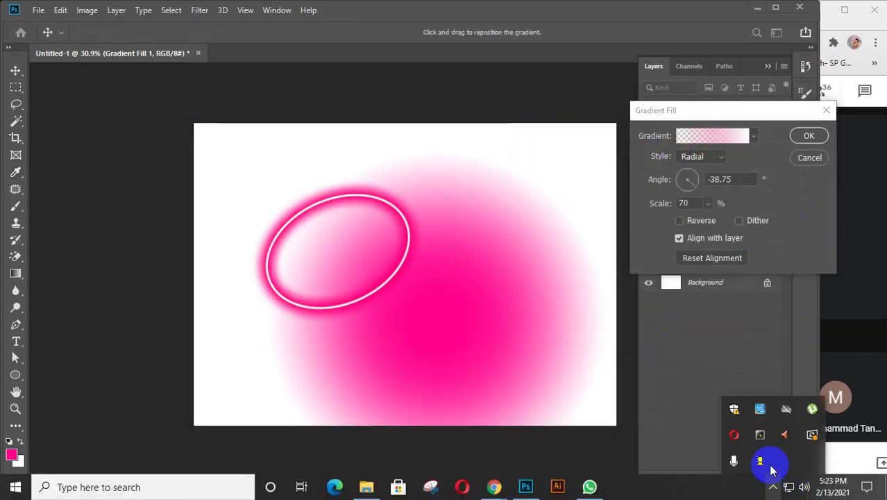
{"action": "left_click", "coordinate": [760, 461]}
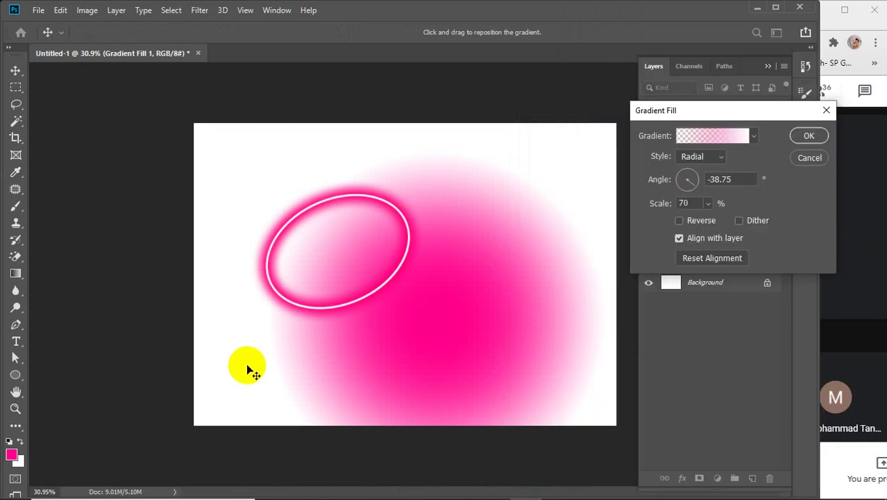
Set the fill gradient's start opacity stop to 100% and its end opacity stop to 0%, and apply the fill
{"action": "left_click", "coordinate": [732, 137]}
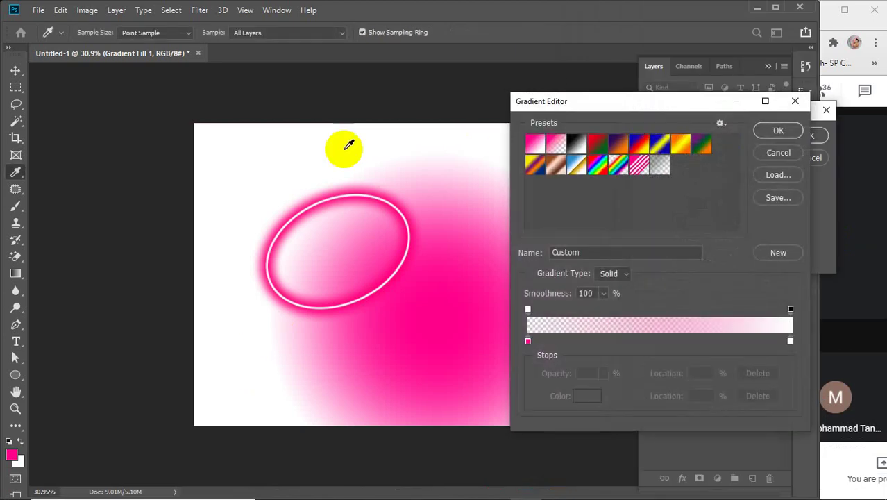
{"action": "left_click", "coordinate": [528, 341]}
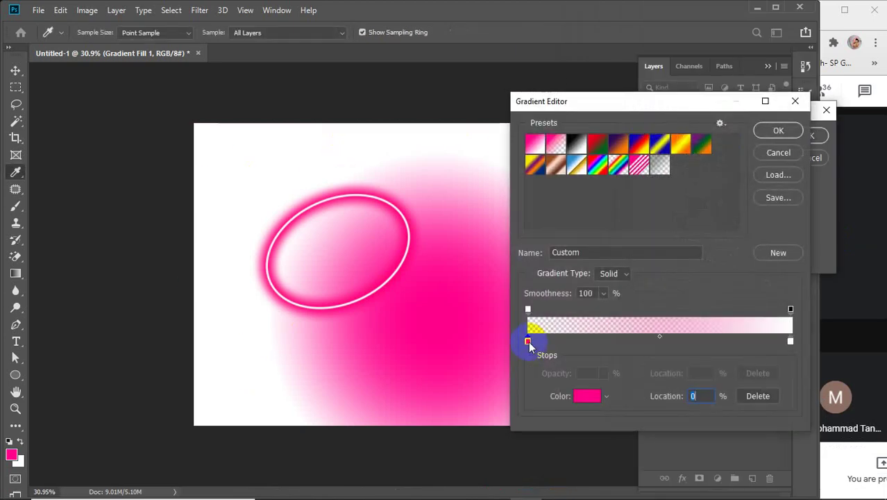
{"action": "left_click", "coordinate": [791, 341]}
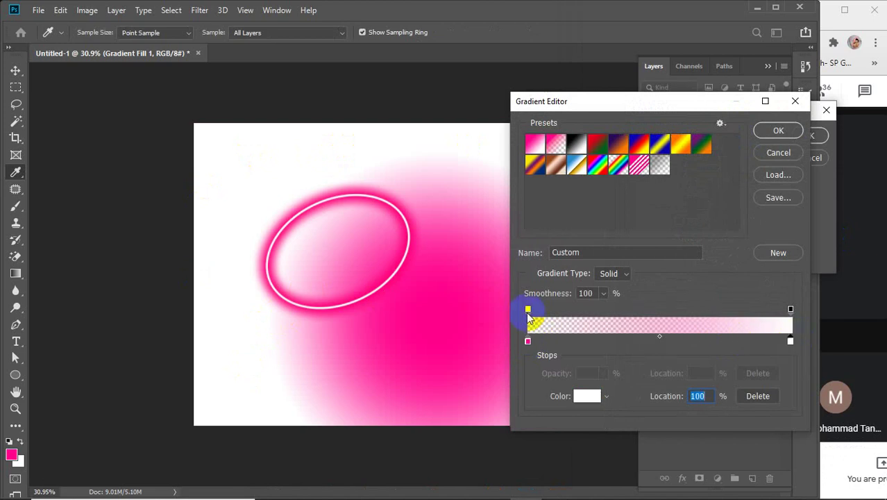
{"action": "left_click", "coordinate": [527, 311]}
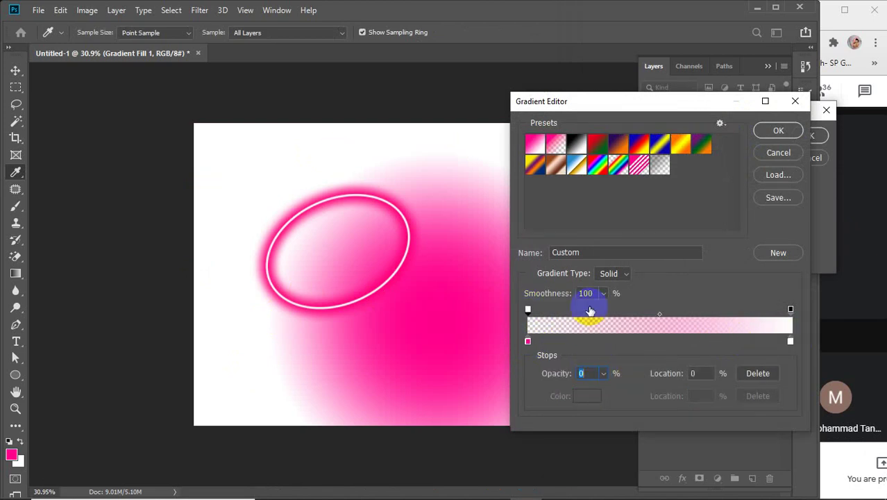
{"action": "type", "text": "100"}
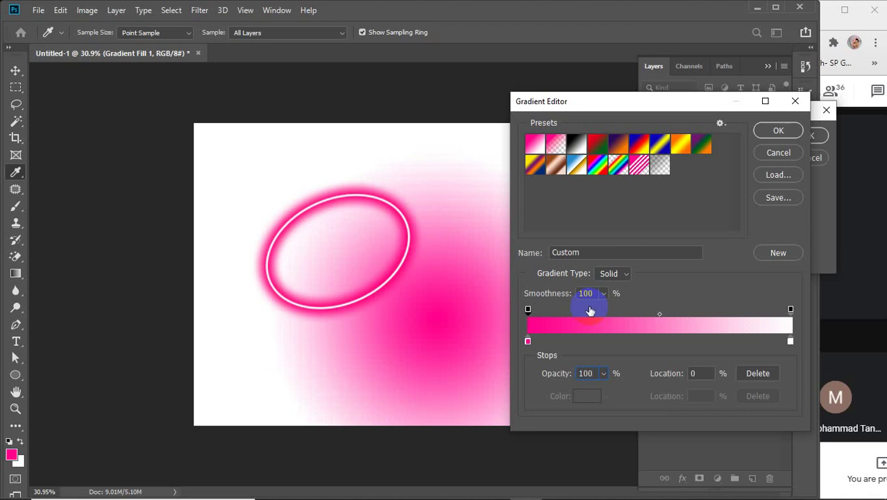
{"action": "left_click", "coordinate": [591, 373]}
{"action": "type", "text": "0"}
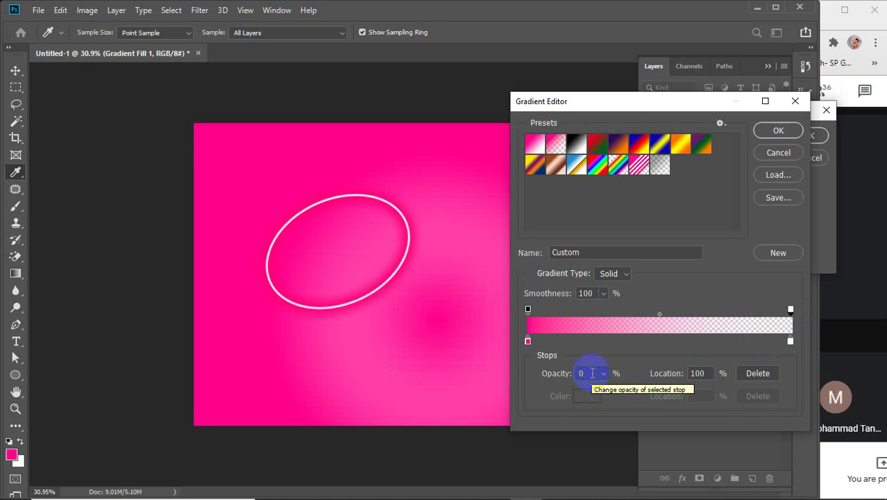
{"action": "key", "text": "Return"}
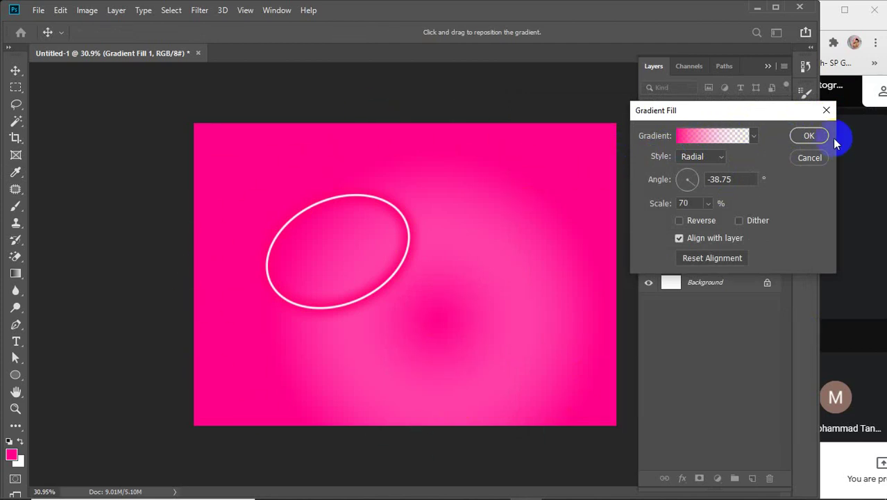
{"action": "left_click", "coordinate": [806, 137]}
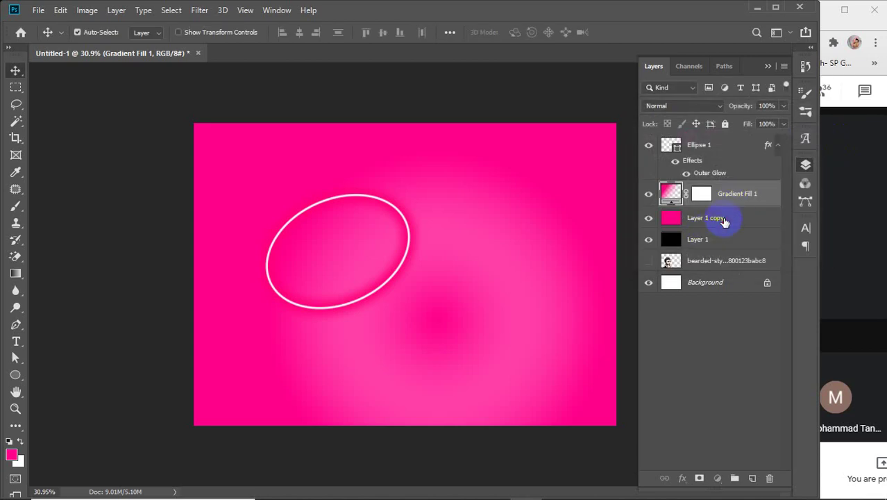
Delete the solid pink Layer 1 copy
{"action": "left_click", "coordinate": [722, 220]}
{"action": "key", "text": "Delete"}
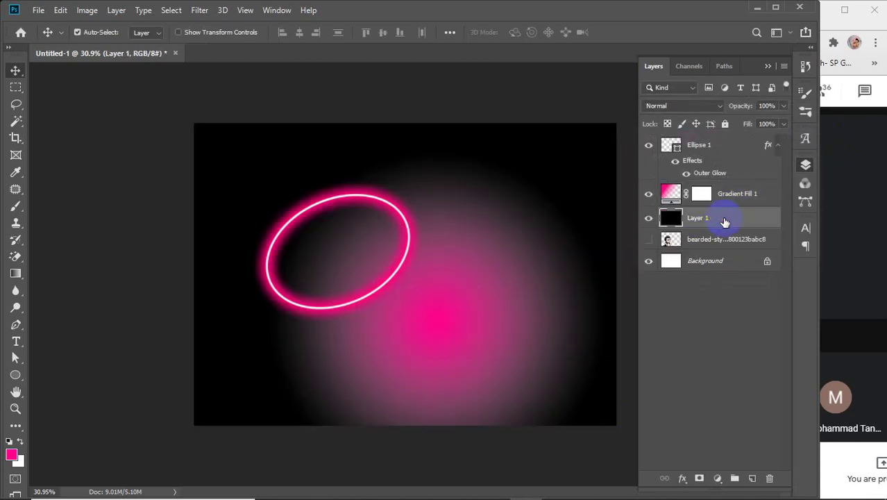
{"action": "left_click", "coordinate": [701, 149]}
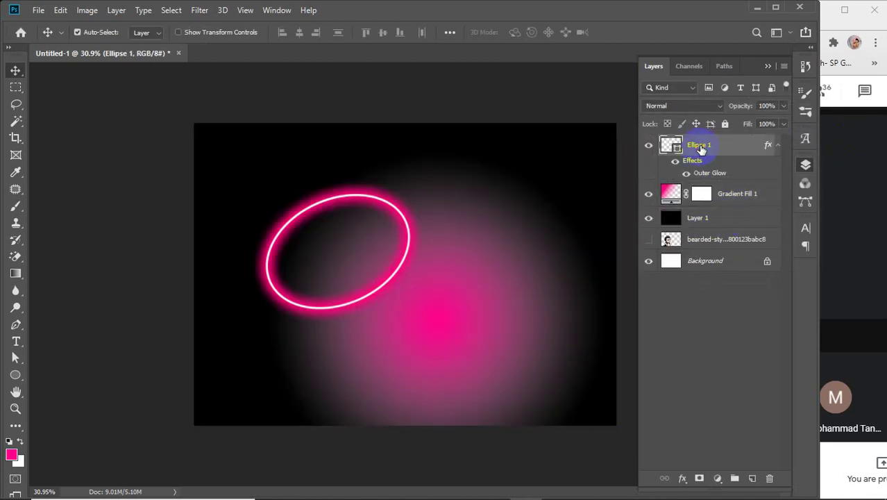
{"action": "key", "text": "Delete"}
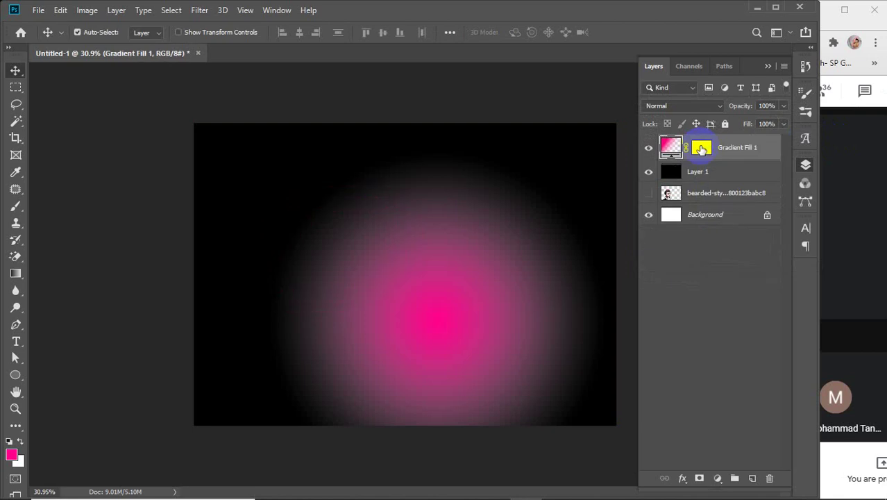
{"action": "key", "text": "ctrl+z"}
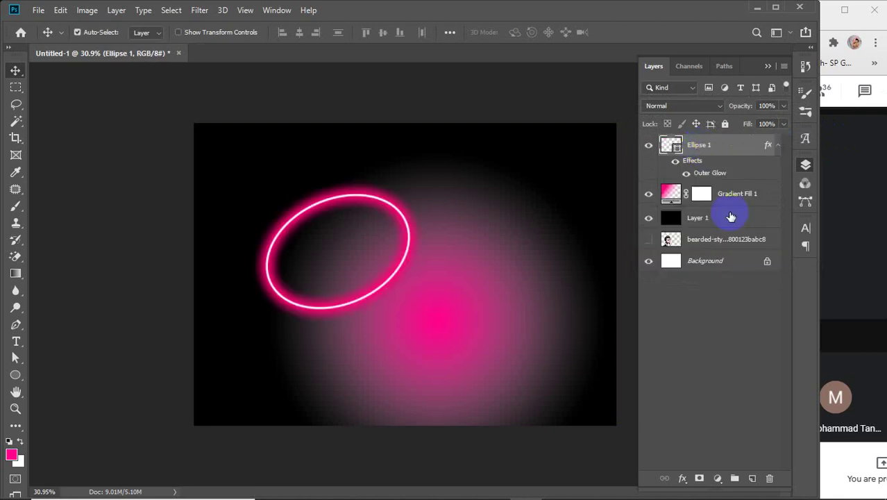
Delete the Gradient Fill 1 layer and start a new gradient fill layer above the black Layer 1
{"action": "left_click", "coordinate": [736, 196]}
{"action": "key", "text": "Delete"}
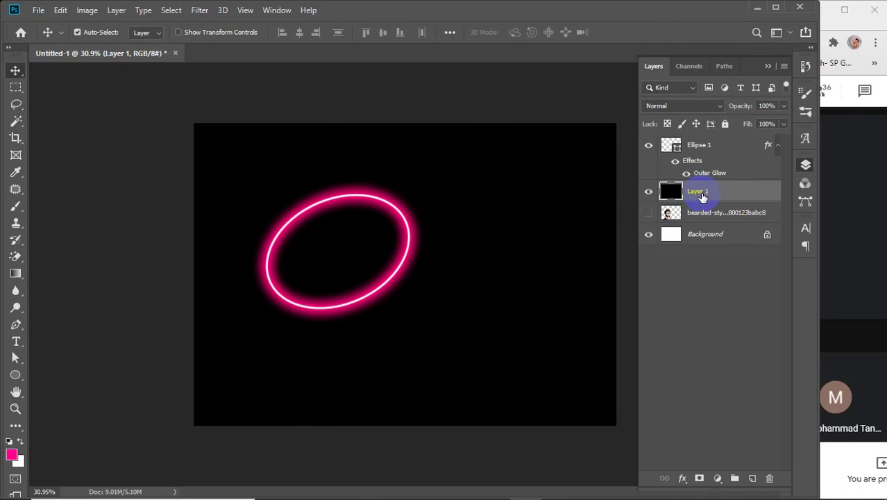
{"action": "left_click", "coordinate": [718, 477]}
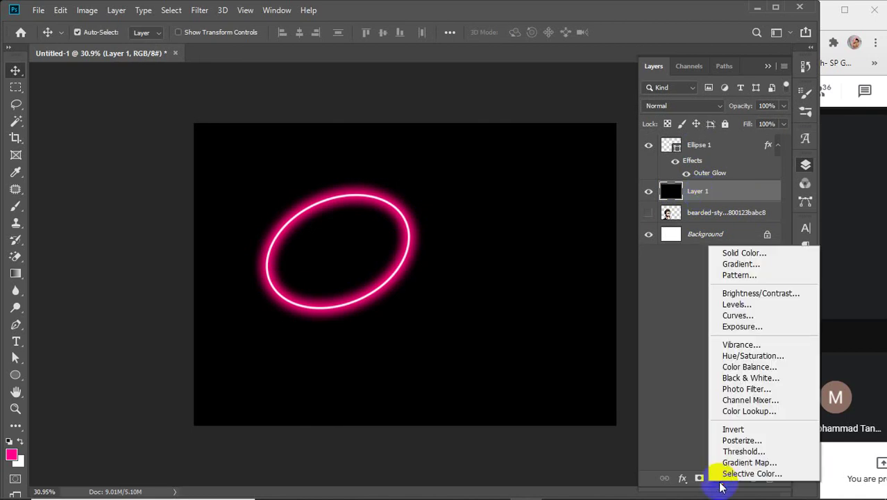
{"action": "left_click", "coordinate": [742, 265]}
{"action": "left_click_drag", "start_coordinate": [756, 110], "coordinate": [765, 106]}
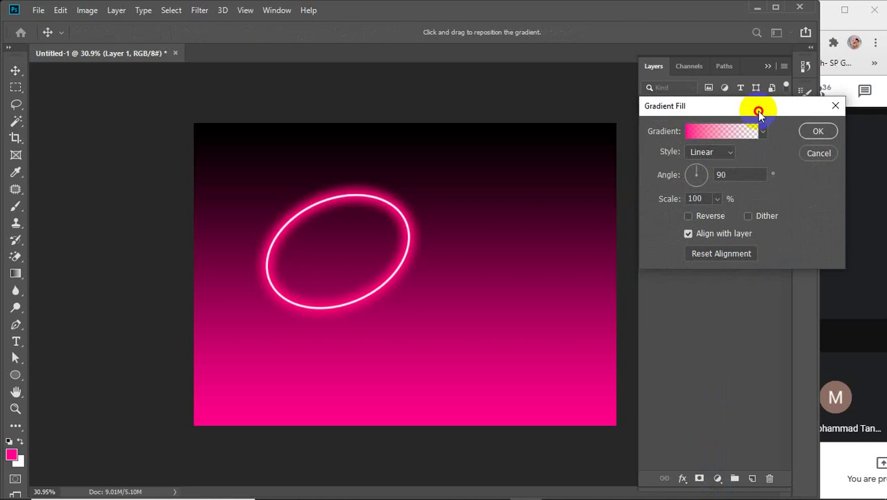
Set the colour stop at the end of the new fill's gradient to white (ffffff), check both ends' stops, and accept the gradient
{"action": "left_click", "coordinate": [712, 133]}
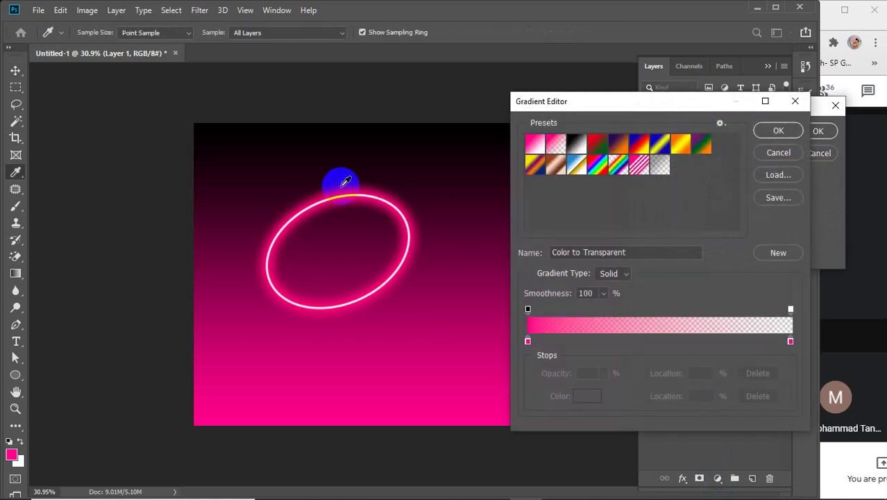
{"action": "left_click", "coordinate": [527, 342]}
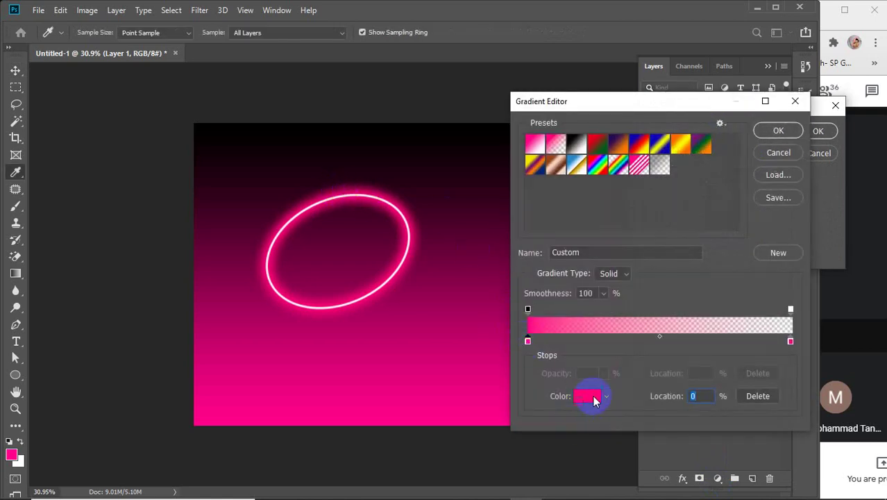
{"action": "left_click", "coordinate": [790, 343]}
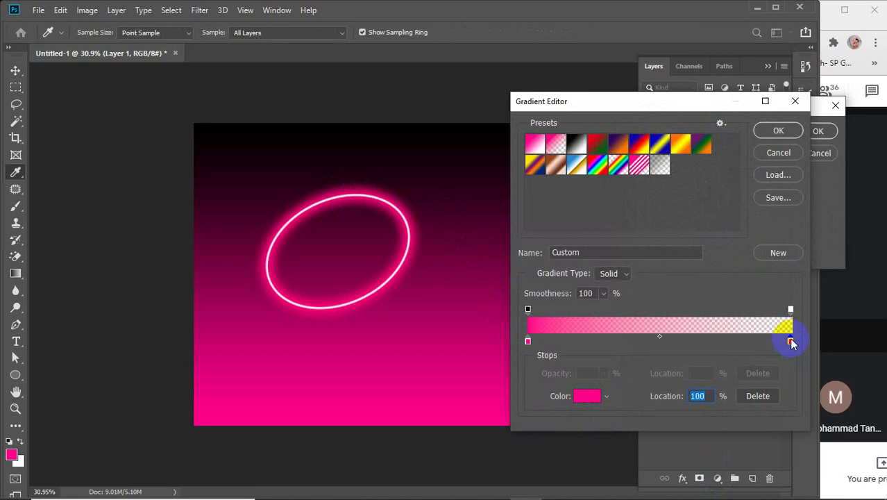
{"action": "left_click", "coordinate": [586, 396]}
{"action": "left_click", "coordinate": [442, 101]}
{"action": "left_click_drag", "start_coordinate": [442, 101], "coordinate": [410, 84]}
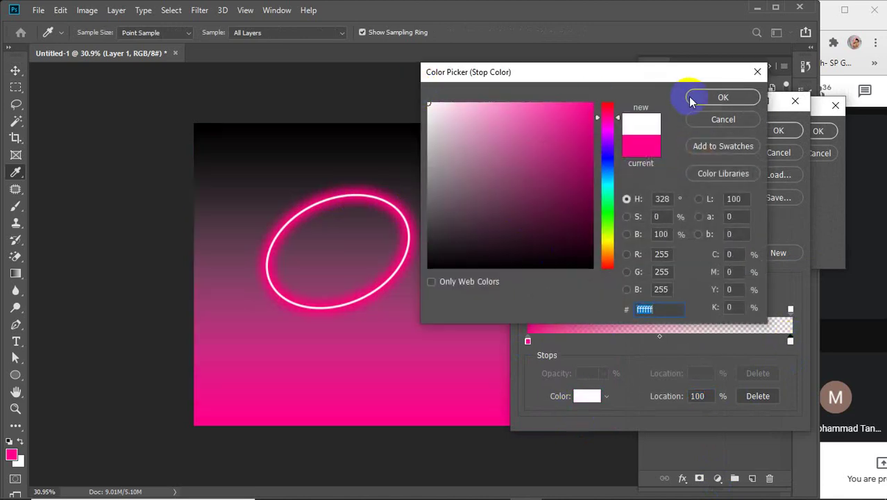
{"action": "left_click", "coordinate": [691, 97]}
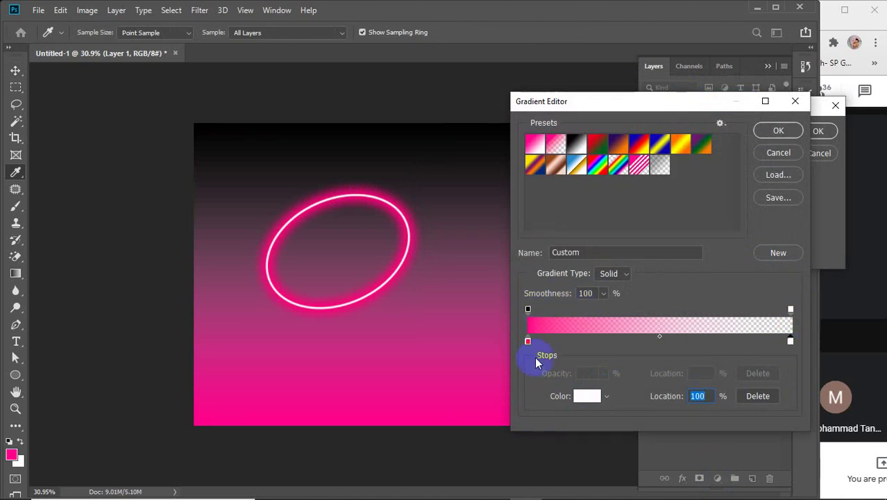
{"action": "left_click", "coordinate": [528, 342]}
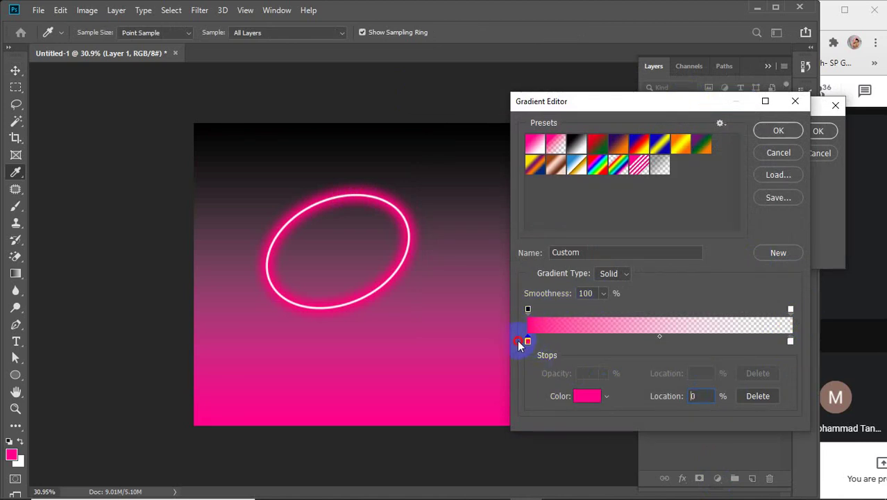
{"action": "left_click", "coordinate": [528, 311]}
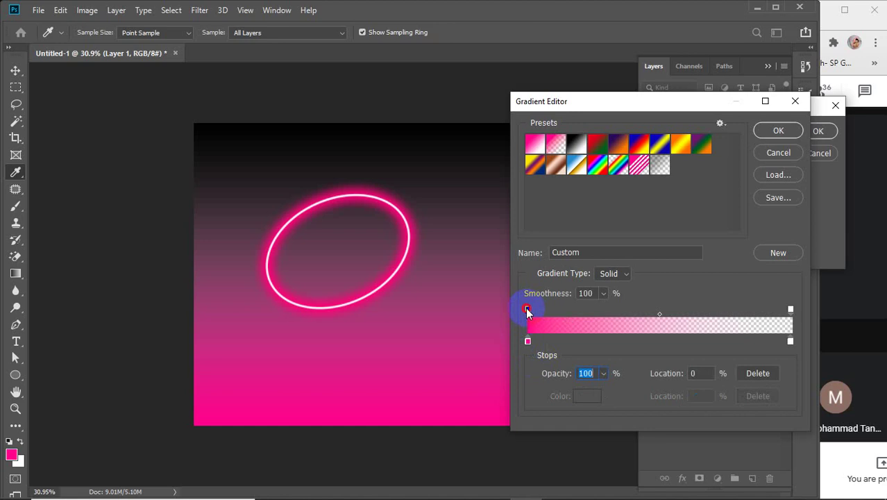
{"action": "left_click", "coordinate": [790, 341]}
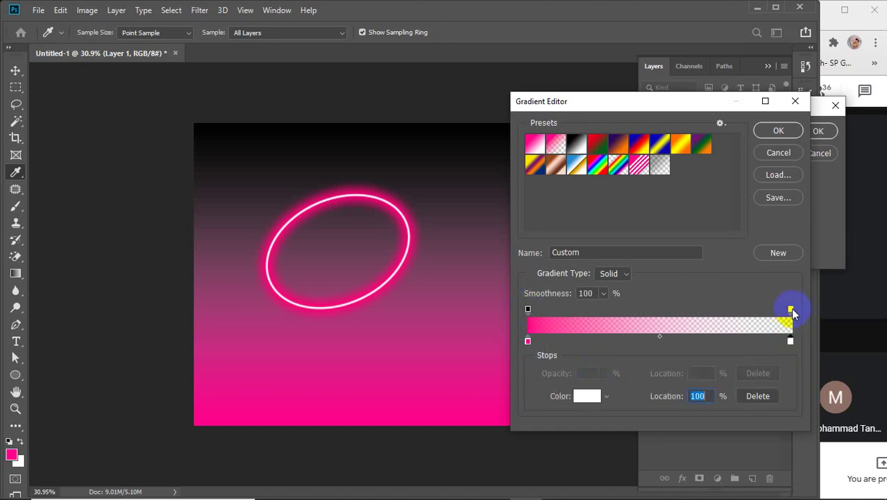
{"action": "left_click", "coordinate": [791, 309]}
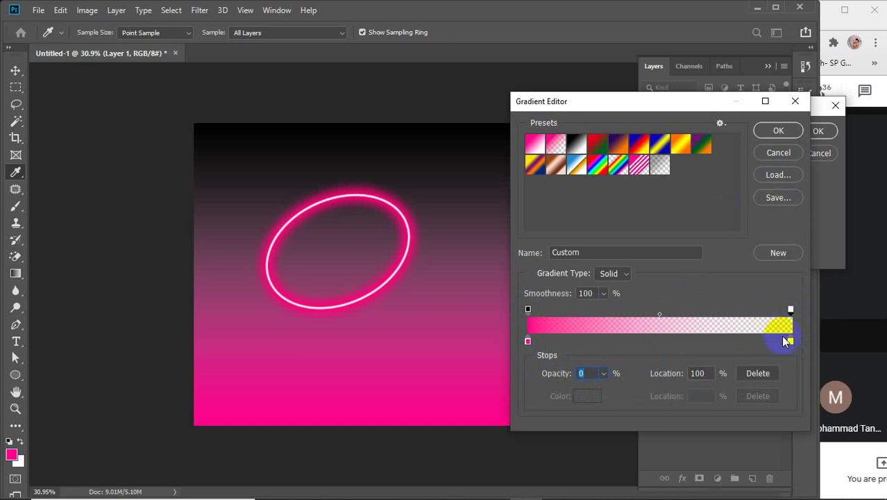
{"action": "left_click", "coordinate": [770, 137]}
Set the gradient fill's style to Radial and its angle to -8.09°
{"action": "left_click", "coordinate": [729, 151]}
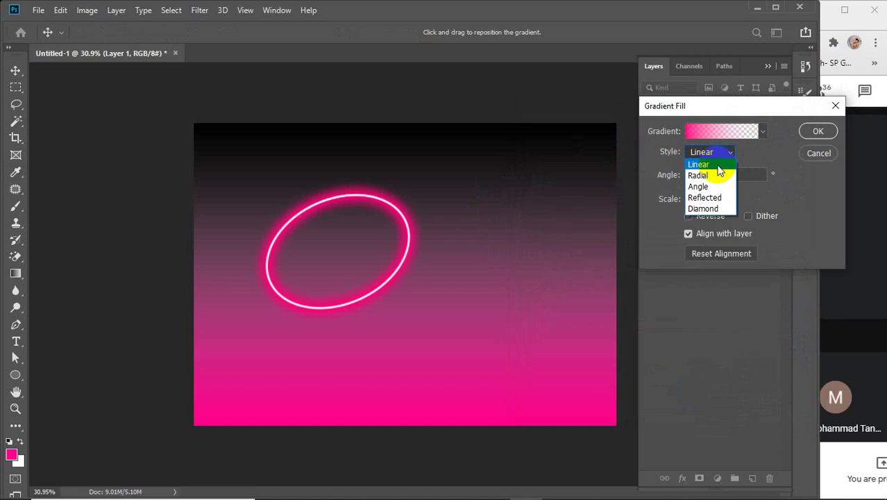
{"action": "left_click", "coordinate": [715, 176]}
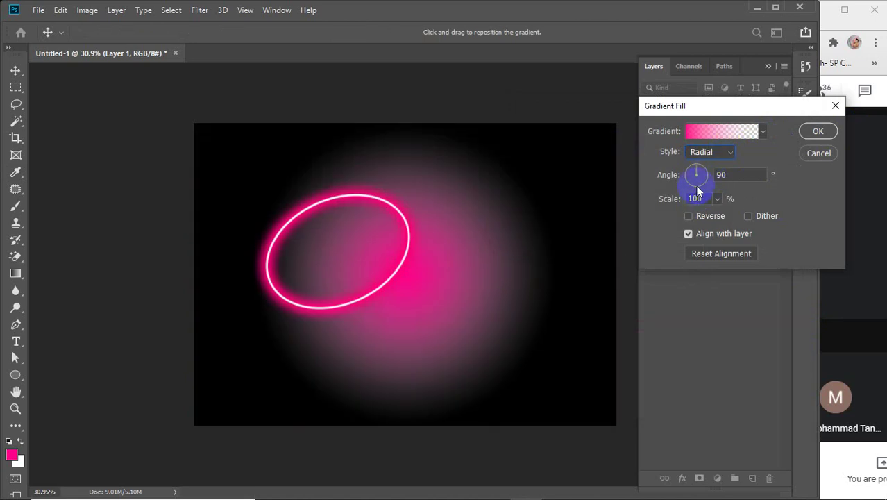
{"action": "left_click", "coordinate": [701, 172]}
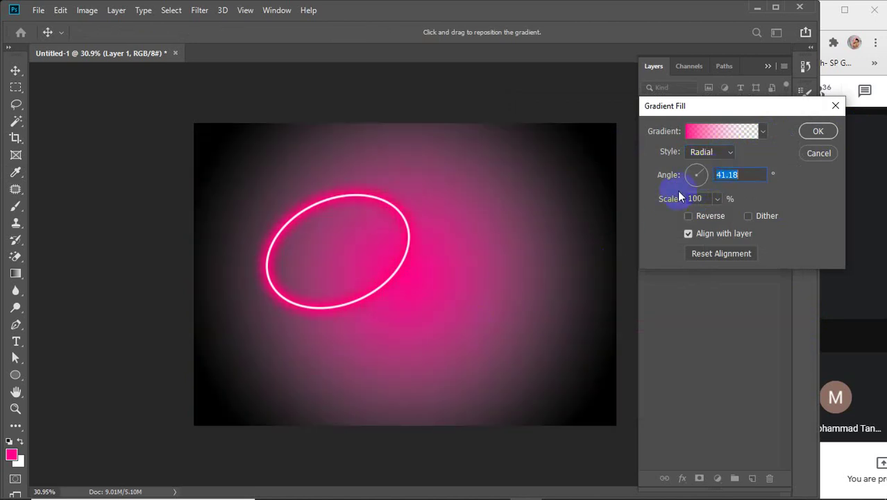
{"action": "left_click", "coordinate": [700, 175]}
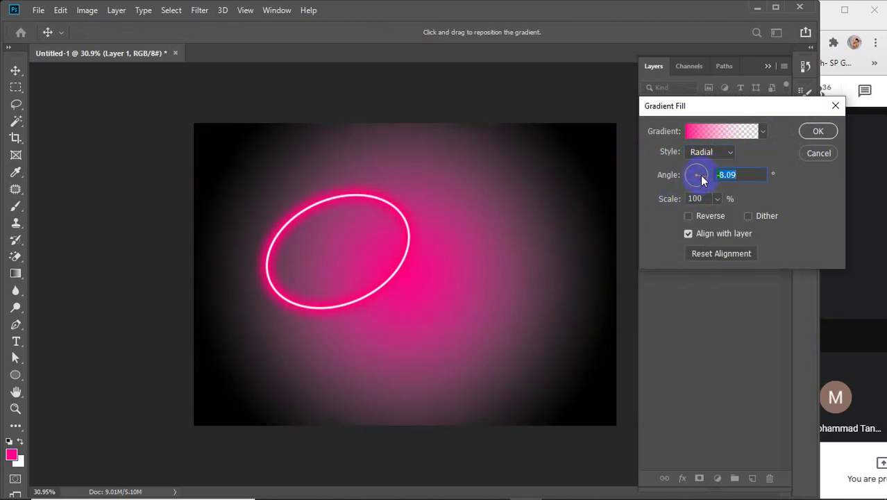
Set the radial gradient's scale to 70% and apply the fill
{"action": "left_click", "coordinate": [700, 200]}
{"action": "left_click", "coordinate": [704, 200]}
{"action": "left_click_drag", "start_coordinate": [704, 200], "coordinate": [665, 196]}
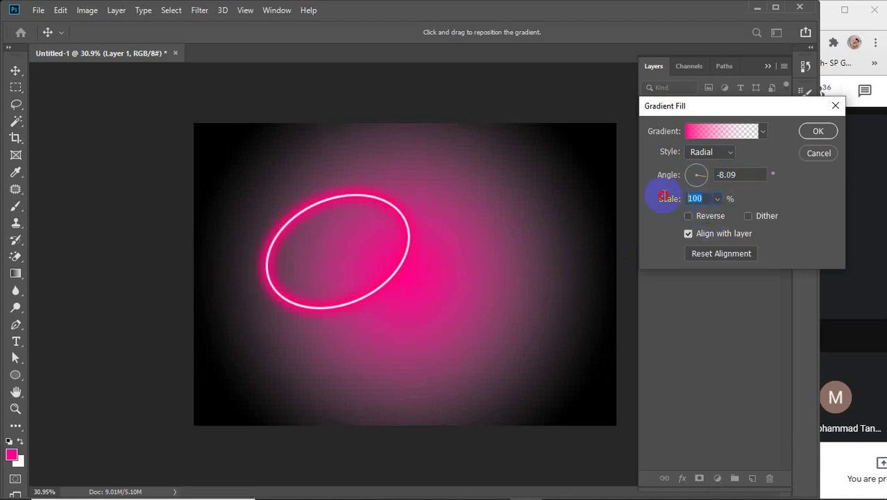
{"action": "type", "text": "70"}
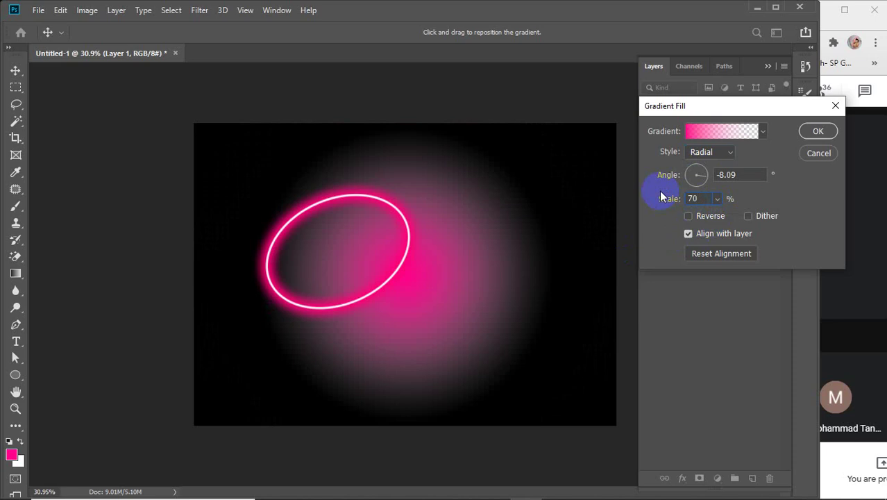
{"action": "left_click", "coordinate": [812, 134]}
Try to move the radial gradient on the canvas, keeping the Move tool's auto-select on Layer
{"action": "left_click_drag", "start_coordinate": [432, 271], "coordinate": [493, 302]}
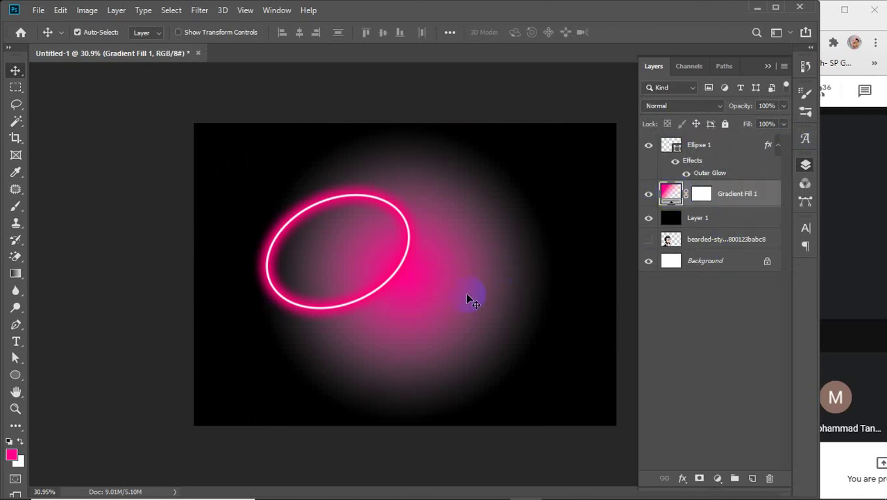
{"action": "left_click_drag", "start_coordinate": [412, 276], "coordinate": [461, 322]}
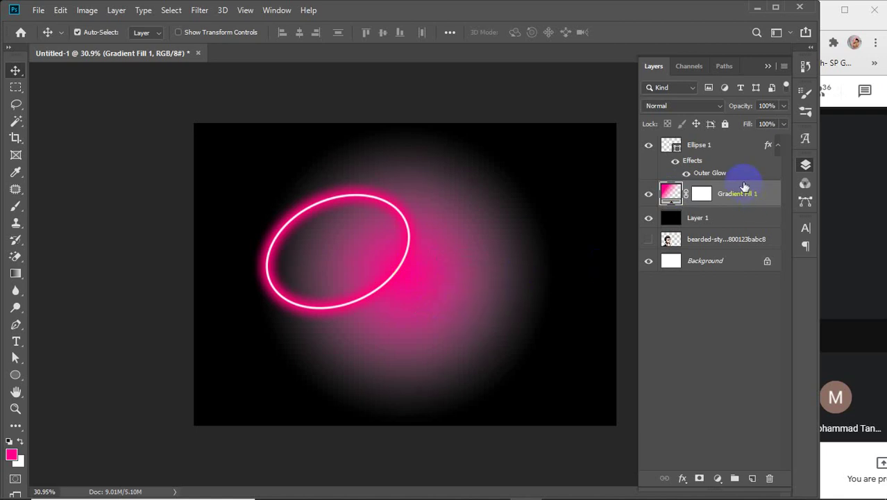
{"action": "left_click", "coordinate": [159, 35]}
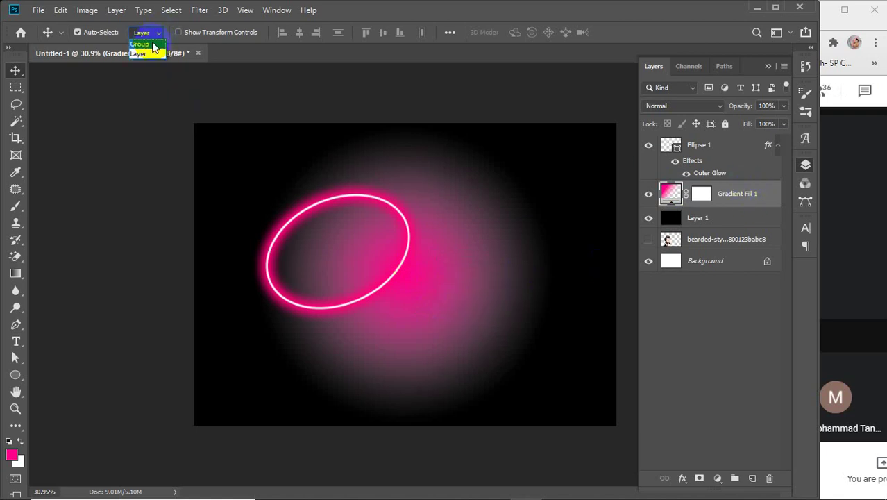
{"action": "left_click", "coordinate": [139, 53]}
{"action": "left_click", "coordinate": [671, 199]}
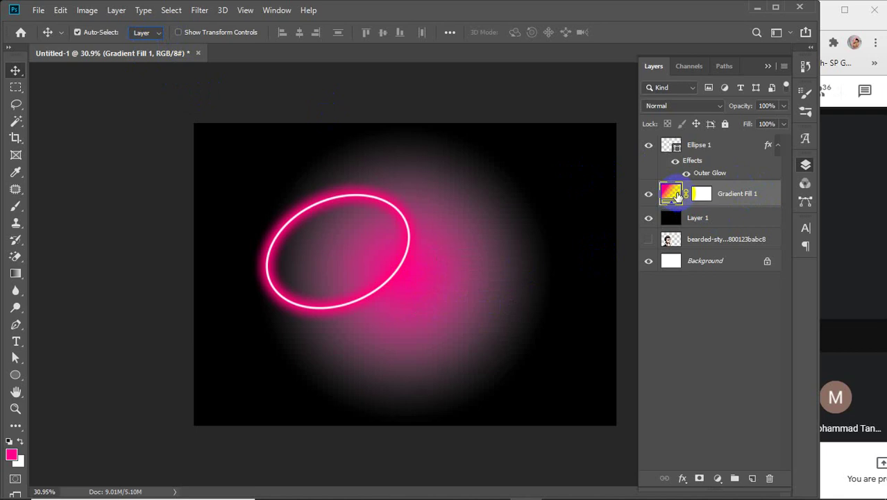
{"action": "left_click", "coordinate": [681, 103]}
{"action": "left_click", "coordinate": [683, 109]}
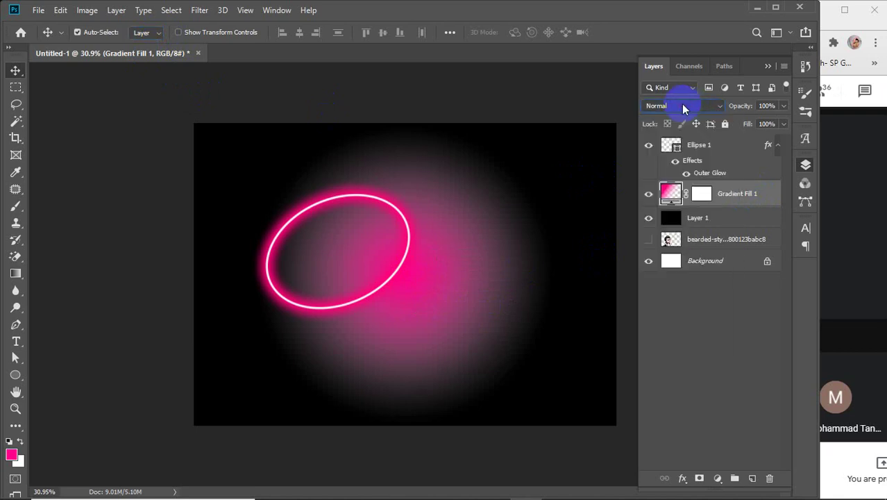
{"action": "left_click", "coordinate": [869, 288]}
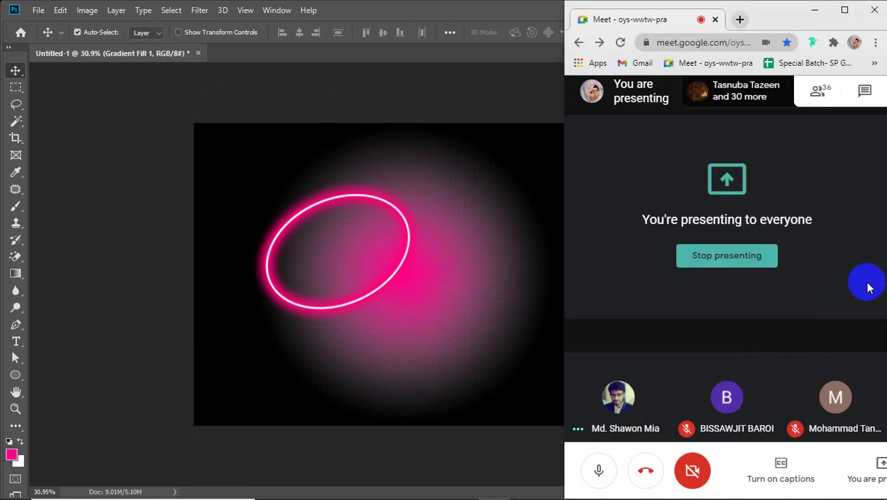
{"action": "left_click", "coordinate": [486, 295]}
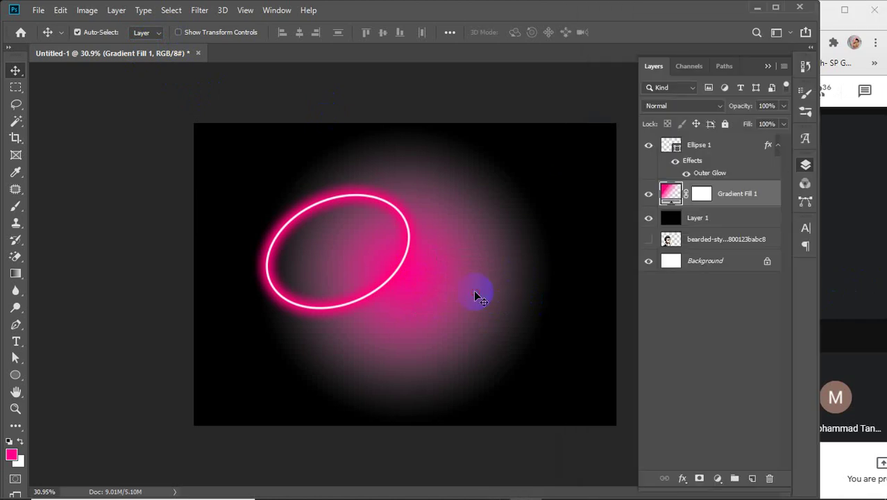
{"action": "left_click_drag", "start_coordinate": [424, 282], "coordinate": [454, 312]}
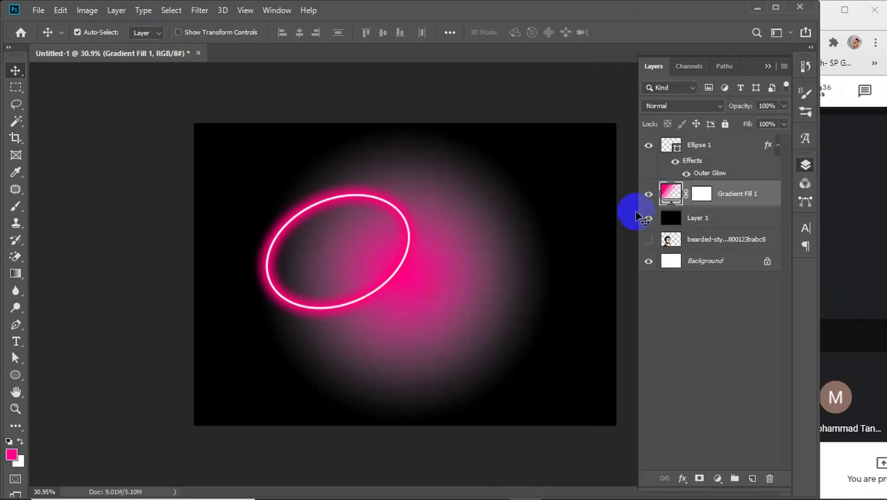
Keep the Gradient Fill 1 layer's blend mode at Normal and lower its opacity to 61%
{"action": "left_click", "coordinate": [685, 107]}
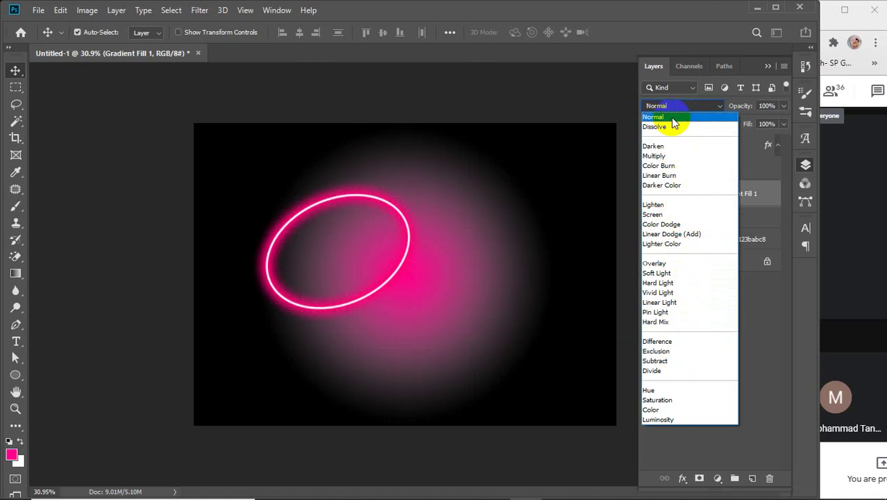
{"action": "left_click", "coordinate": [672, 119]}
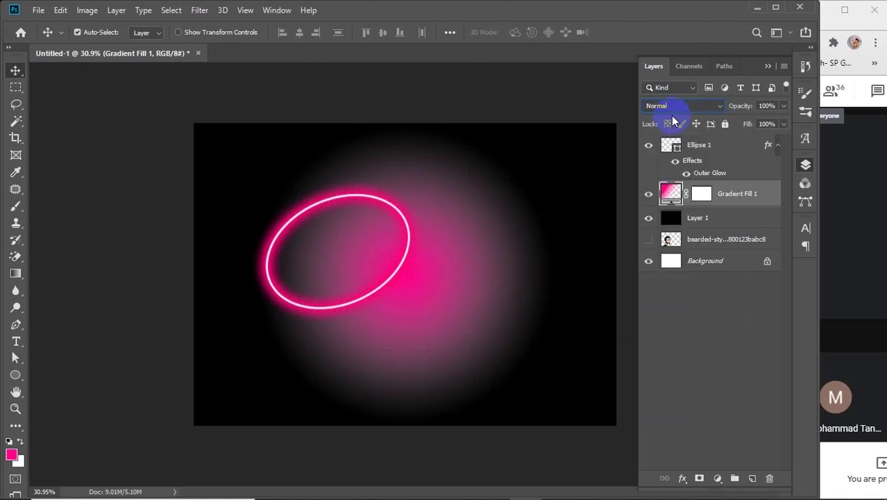
{"action": "mouse_move", "coordinate": [738, 109]}
{"action": "left_mouse_down"}
{"action": "mouse_move", "coordinate": [701, 117]}
{"action": "mouse_move", "coordinate": [740, 110]}
{"action": "left_mouse_up"}
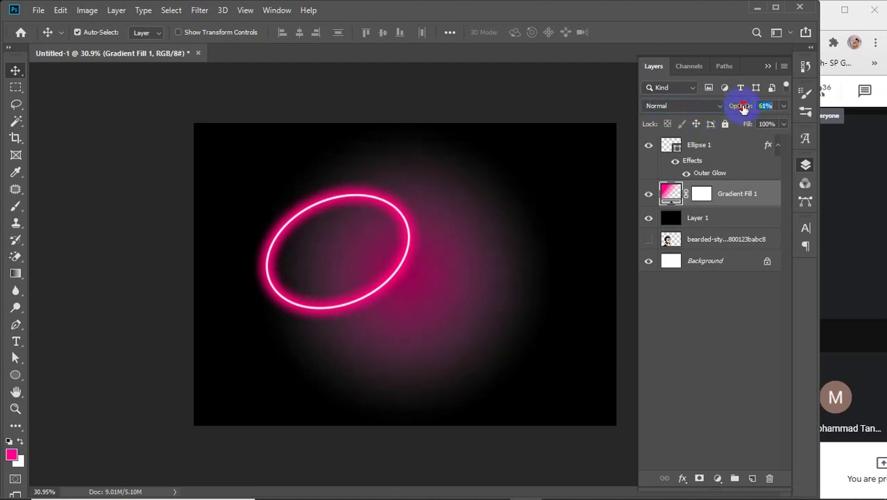
Try to shift the dimmed gradient down and to the right, first by its fill and again with its layer mask selected
{"action": "left_click_drag", "start_coordinate": [452, 276], "coordinate": [487, 303]}
{"action": "left_click", "coordinate": [699, 197]}
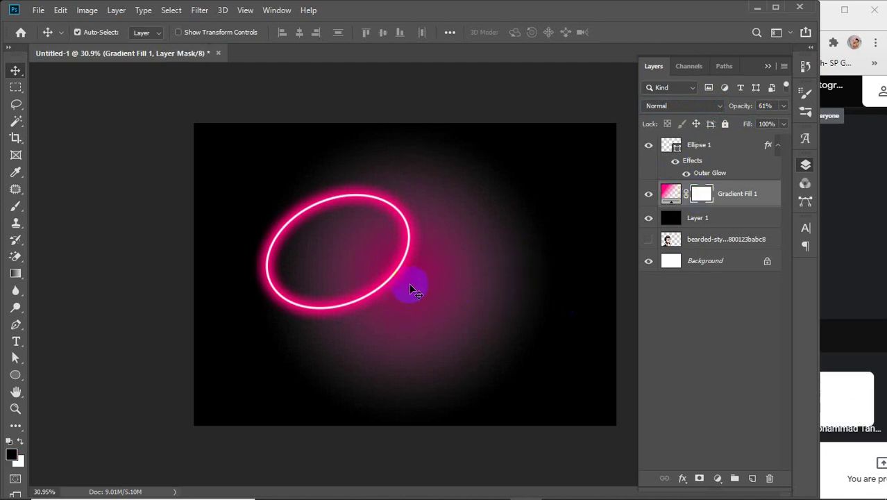
{"action": "left_click_drag", "start_coordinate": [409, 288], "coordinate": [445, 339]}
Move the glowing ellipse ring to the upper-left corner of the canvas, away from the gradient's centre
{"action": "left_click", "coordinate": [670, 194]}
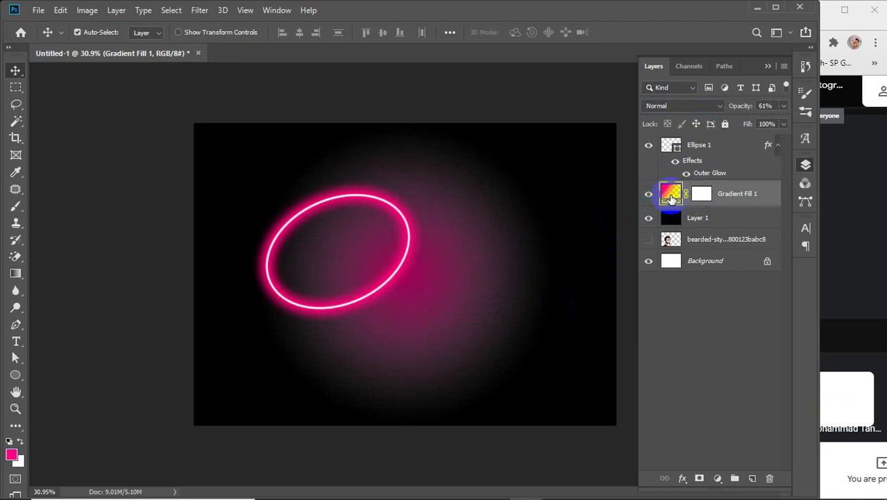
{"action": "left_click_drag", "start_coordinate": [311, 209], "coordinate": [249, 154]}
{"action": "left_click_drag", "start_coordinate": [428, 288], "coordinate": [413, 277]}
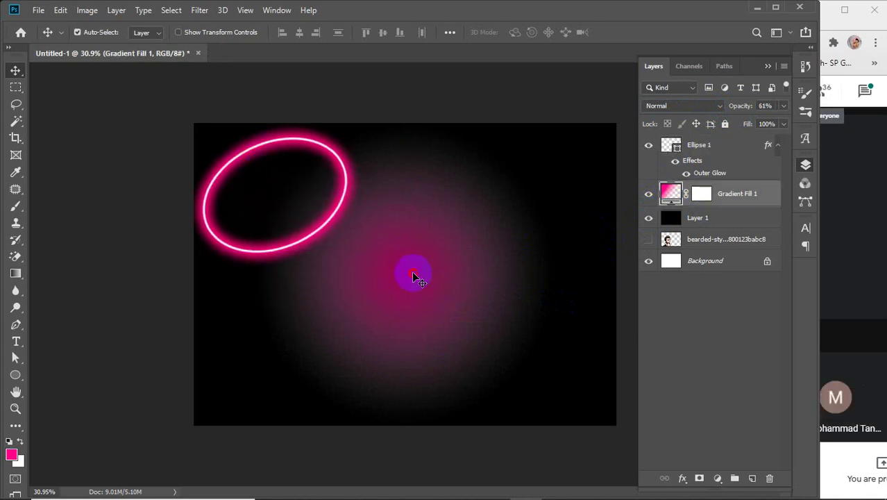
Hide the black Layer 1 and toggle Gradient Fill 1 off and on to check the gradient on white
{"action": "left_click", "coordinate": [645, 197]}
{"action": "left_click", "coordinate": [647, 198]}
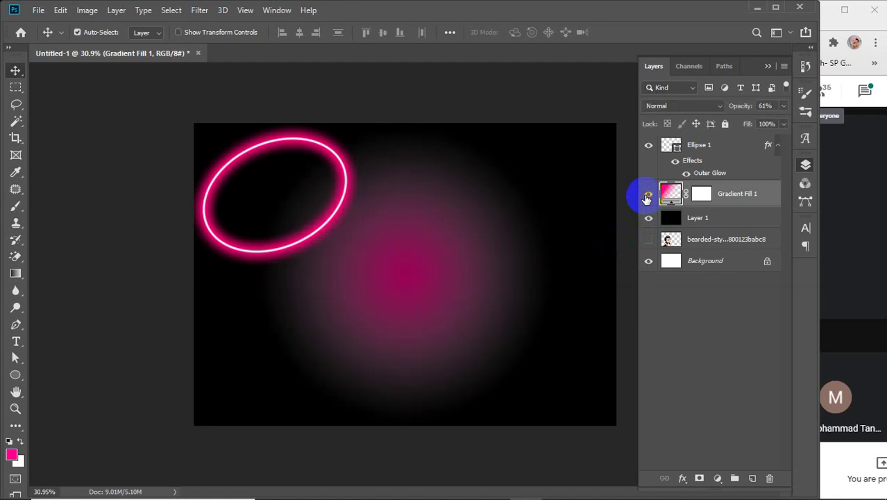
{"action": "left_click", "coordinate": [646, 216]}
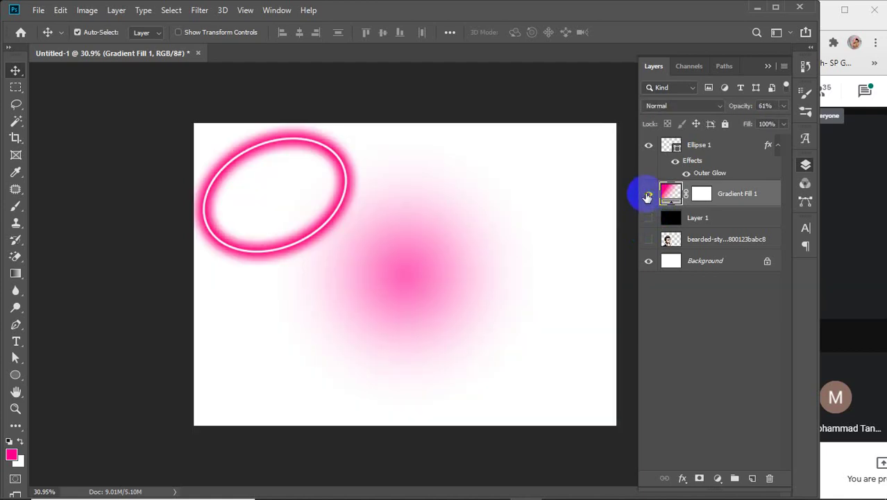
{"action": "left_click", "coordinate": [648, 194]}
{"action": "left_click", "coordinate": [648, 194]}
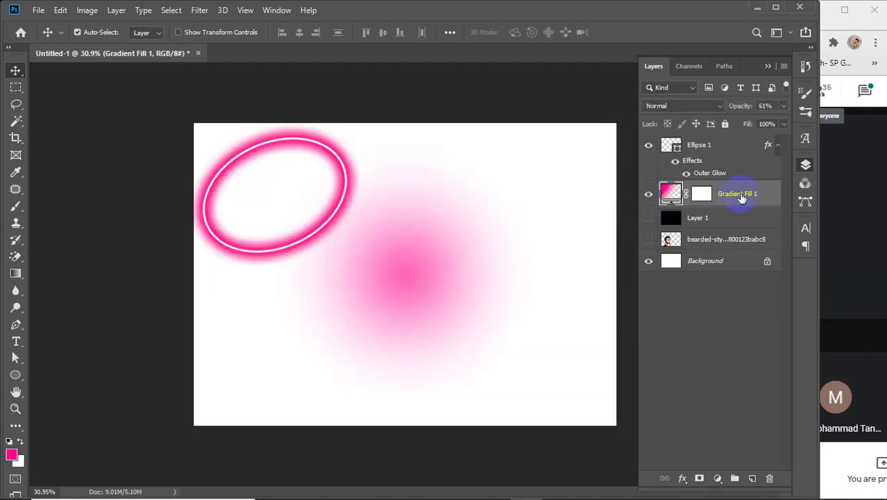
Hide the Ellipse 1 layer and try to move the pink gradient on the white background
{"action": "mouse_move", "coordinate": [408, 263]}
{"action": "left_mouse_down"}
{"action": "mouse_move", "coordinate": [486, 357]}
{"action": "mouse_move", "coordinate": [400, 249]}
{"action": "mouse_move", "coordinate": [491, 370]}
{"action": "left_mouse_up"}
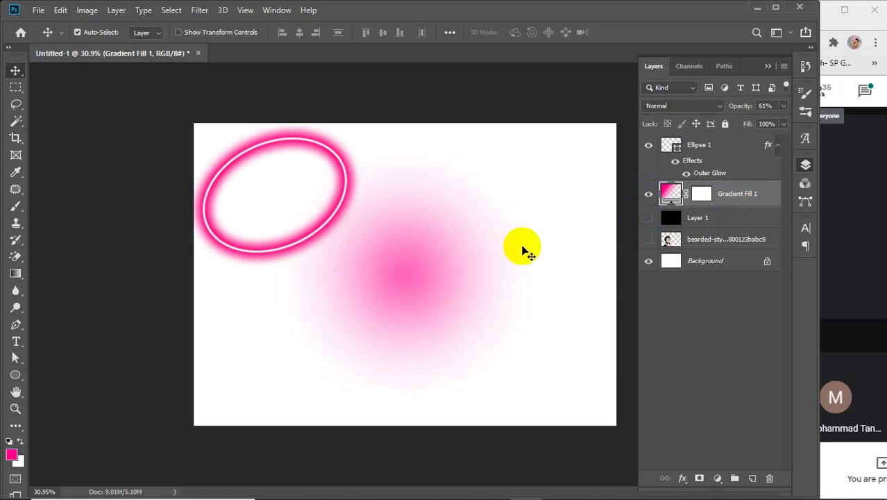
{"action": "left_click", "coordinate": [648, 146]}
{"action": "left_click_drag", "start_coordinate": [396, 269], "coordinate": [486, 318]}
{"action": "left_click_drag", "start_coordinate": [420, 263], "coordinate": [493, 353]}
{"action": "left_click_drag", "start_coordinate": [279, 179], "coordinate": [531, 390]}
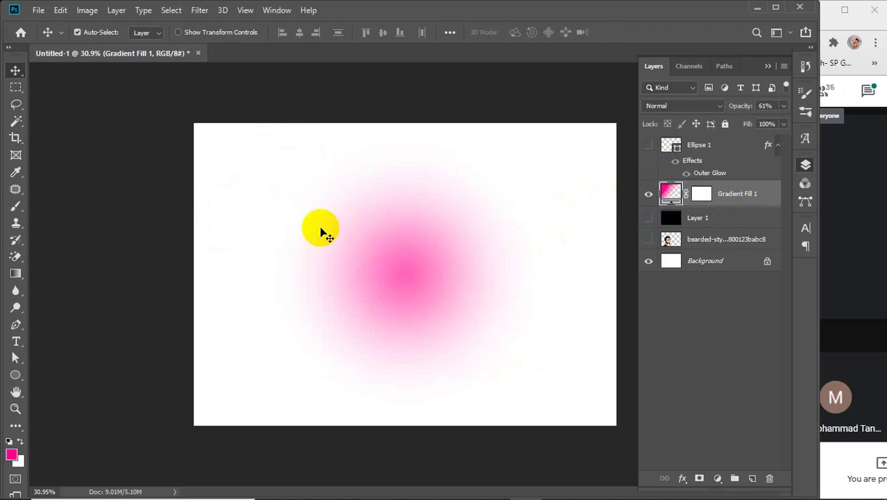
Try to select the gradient with a selection box around it using the Move tool and shift it
{"action": "left_click_drag", "start_coordinate": [135, 143], "coordinate": [548, 403]}
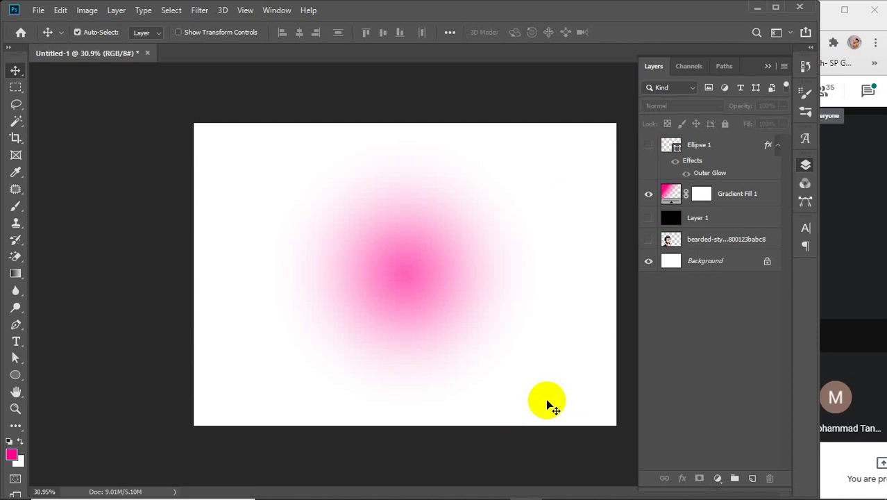
{"action": "left_click_drag", "start_coordinate": [65, 147], "coordinate": [550, 394]}
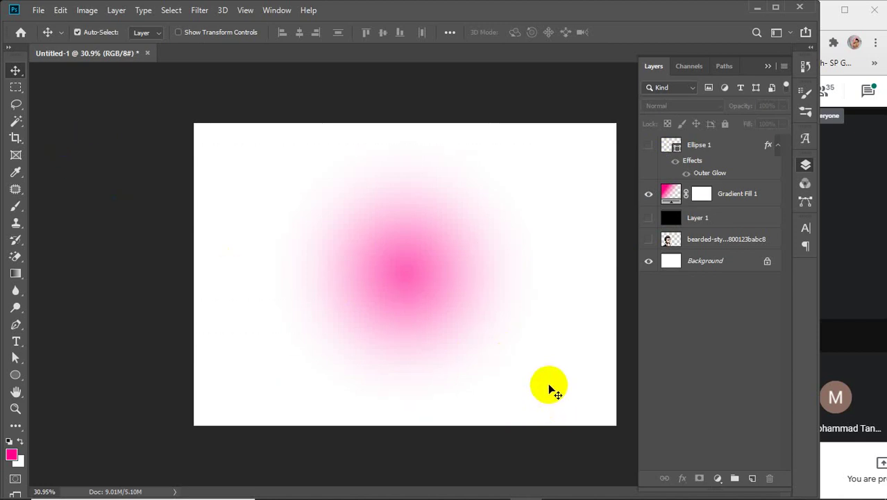
{"action": "left_click", "coordinate": [732, 195]}
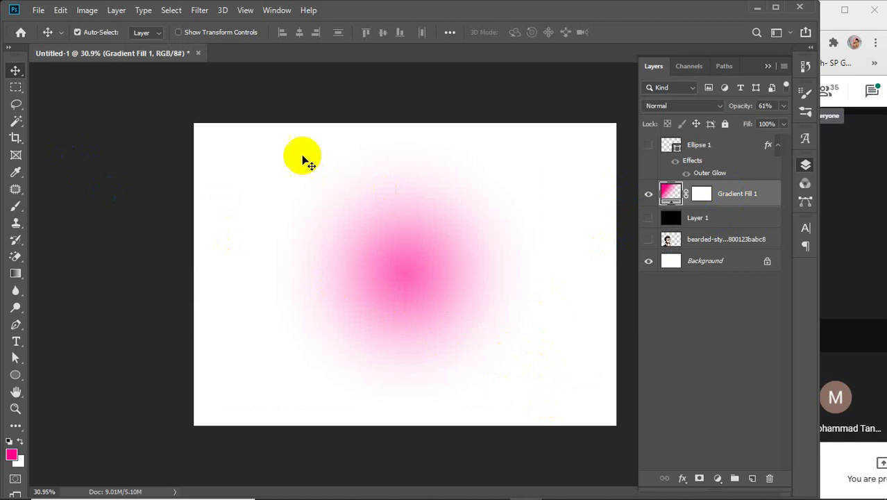
{"action": "left_click_drag", "start_coordinate": [273, 94], "coordinate": [548, 419]}
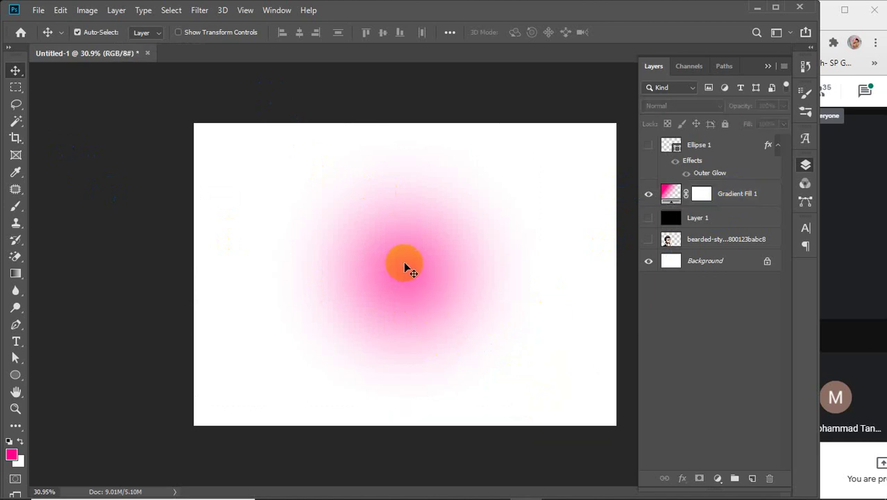
{"action": "left_click_drag", "start_coordinate": [406, 266], "coordinate": [462, 311]}
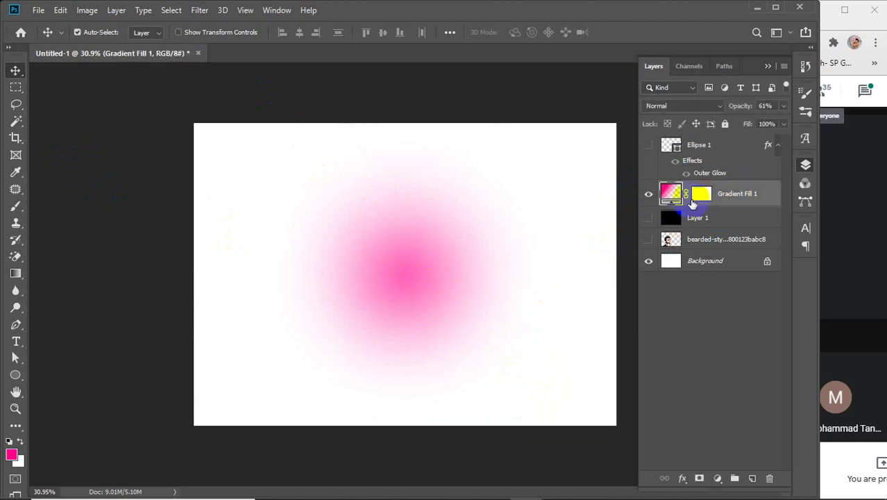
Try to move Gradient Fill 1 with its layer mask selected, dismissing the error message
{"action": "mouse_move", "coordinate": [697, 193]}
{"action": "left_mouse_down"}
{"action": "mouse_move", "coordinate": [725, 227]}
{"action": "mouse_move", "coordinate": [707, 204]}
{"action": "mouse_move", "coordinate": [711, 234]}
{"action": "mouse_move", "coordinate": [705, 193]}
{"action": "left_mouse_up"}
{"action": "left_click", "coordinate": [672, 195]}
{"action": "left_click", "coordinate": [702, 196]}
{"action": "left_click_drag", "start_coordinate": [427, 259], "coordinate": [511, 319]}
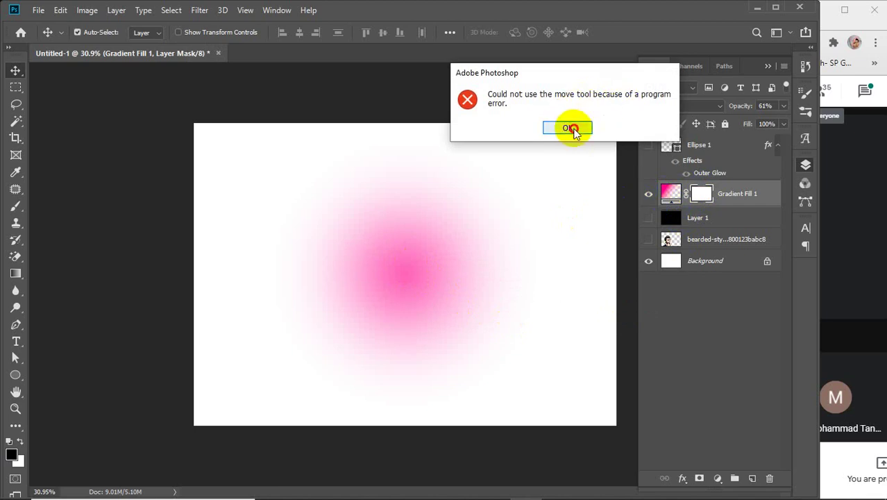
{"action": "left_click", "coordinate": [568, 129]}
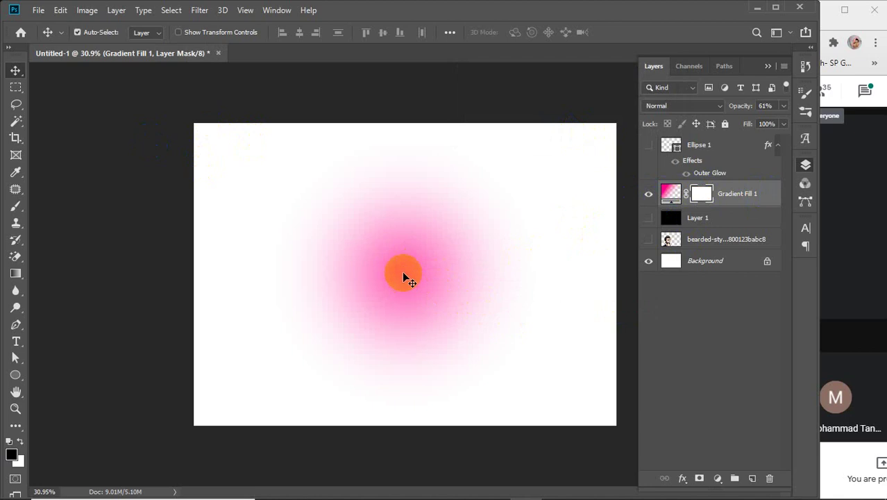
{"action": "left_click_drag", "start_coordinate": [403, 266], "coordinate": [434, 329]}
{"action": "left_click_drag", "start_coordinate": [412, 273], "coordinate": [461, 332]}
Try to free-transform Gradient Fill 1 through its layer mask and through its fill thumbnail, dismissing both error messages
{"action": "key", "text": "ctrl+t"}
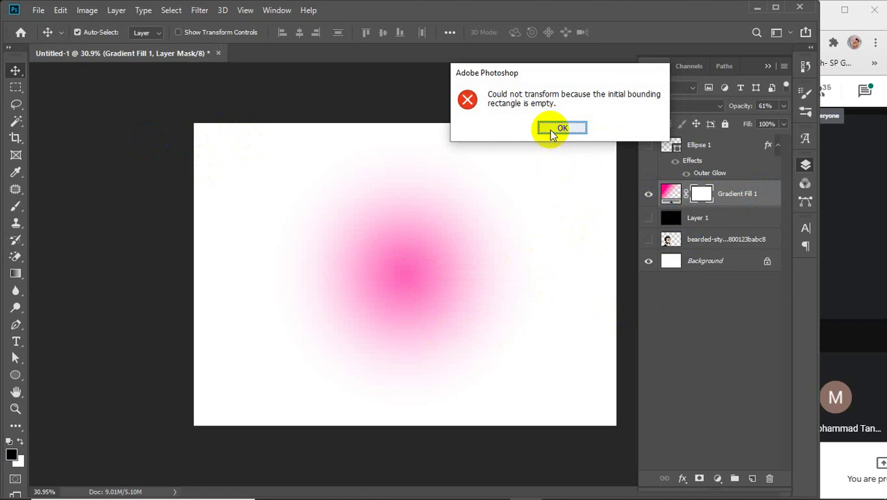
{"action": "left_click", "coordinate": [552, 129]}
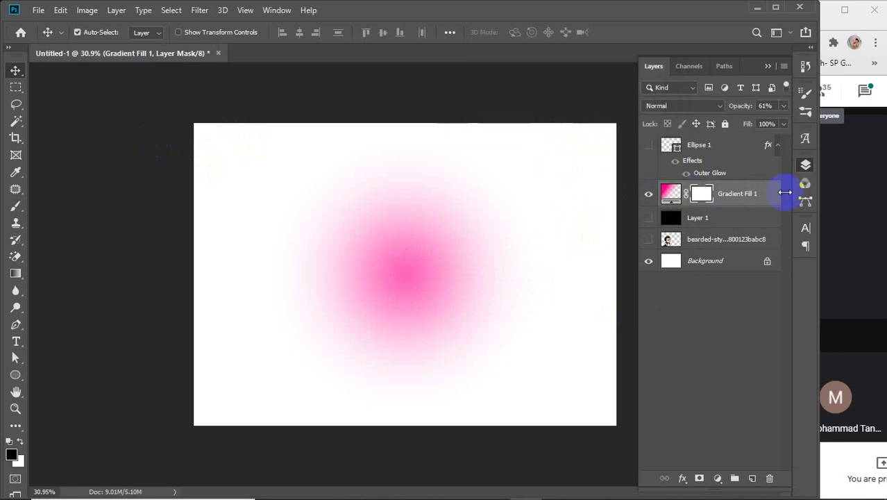
{"action": "left_click", "coordinate": [670, 196]}
{"action": "key", "text": "ctrl+t"}
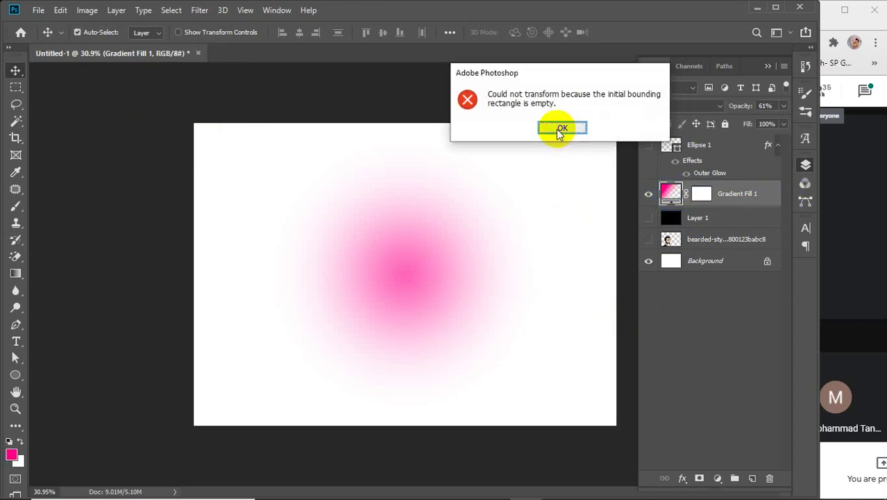
{"action": "left_click", "coordinate": [560, 130]}
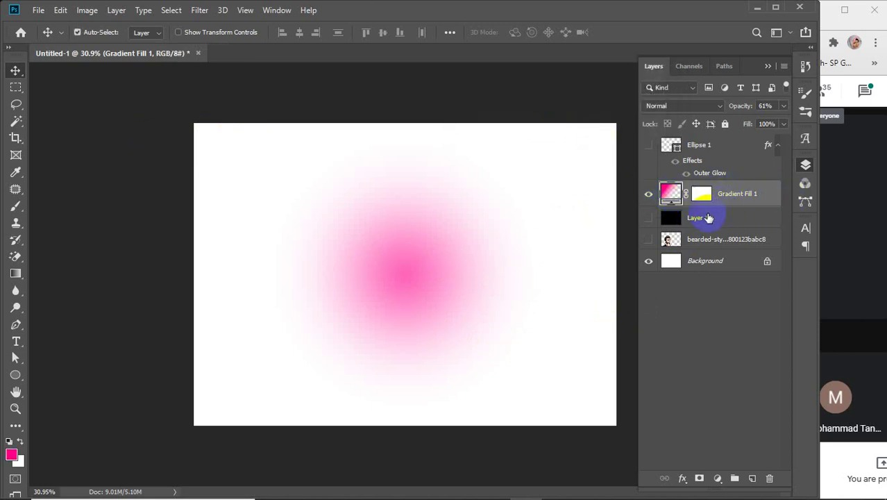
Show the black Layer 1, duplicate it, and merge the copy with Gradient Fill 1 into one pixel layer
{"action": "left_click", "coordinate": [649, 218]}
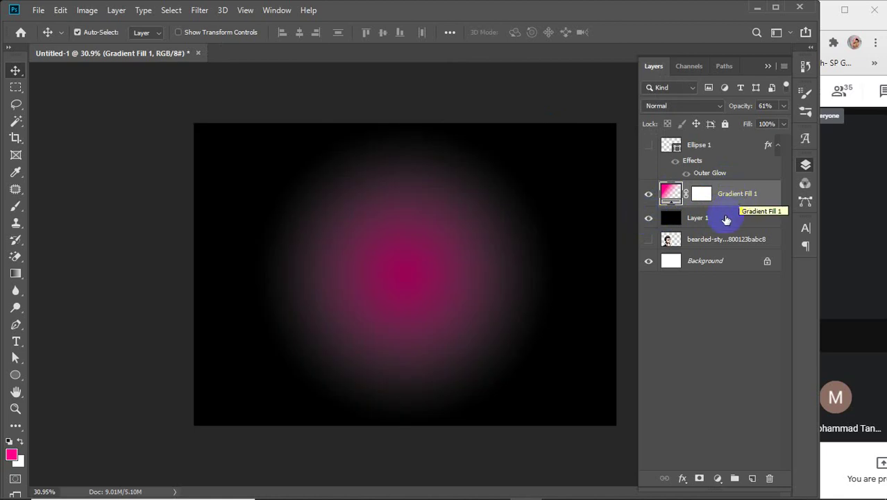
{"action": "left_click", "coordinate": [725, 220]}
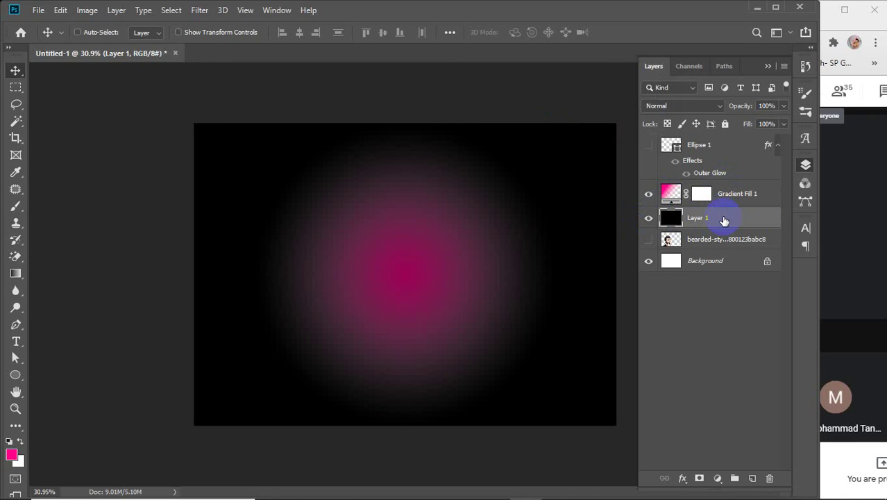
{"action": "key", "text": "ctrl+j"}
{"action": "left_click", "coordinate": [731, 200], "text": "ctrl"}
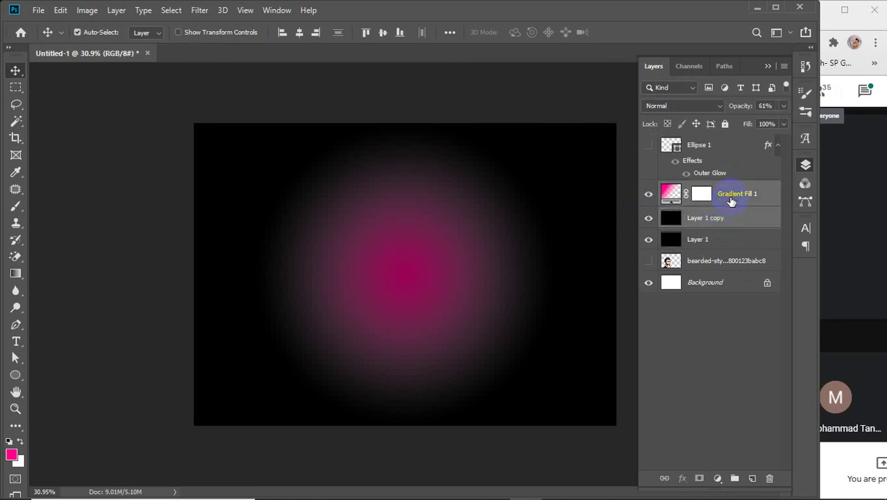
{"action": "key", "text": "ctrl+e"}
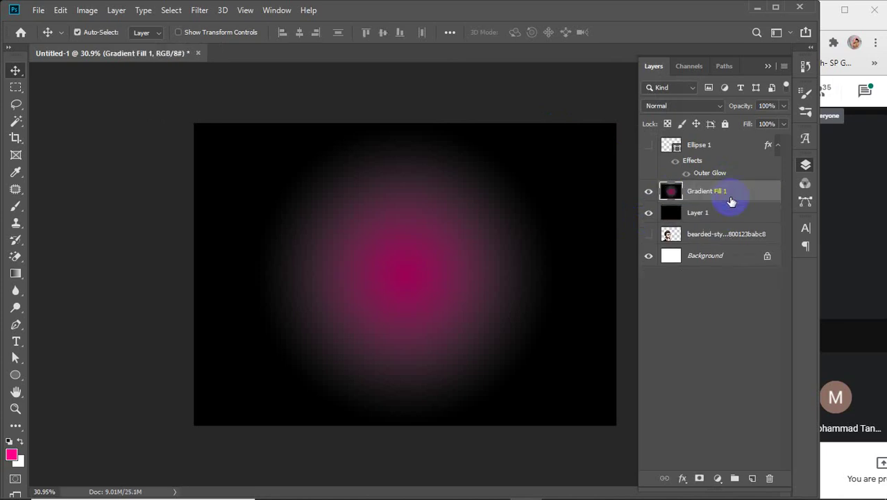
Move the merged pink gradient toward the canvas's lower right and transform it to 75.82% height and -15.65° rotation
{"action": "left_click_drag", "start_coordinate": [420, 267], "coordinate": [468, 300]}
{"action": "key", "text": "ctrl+t"}
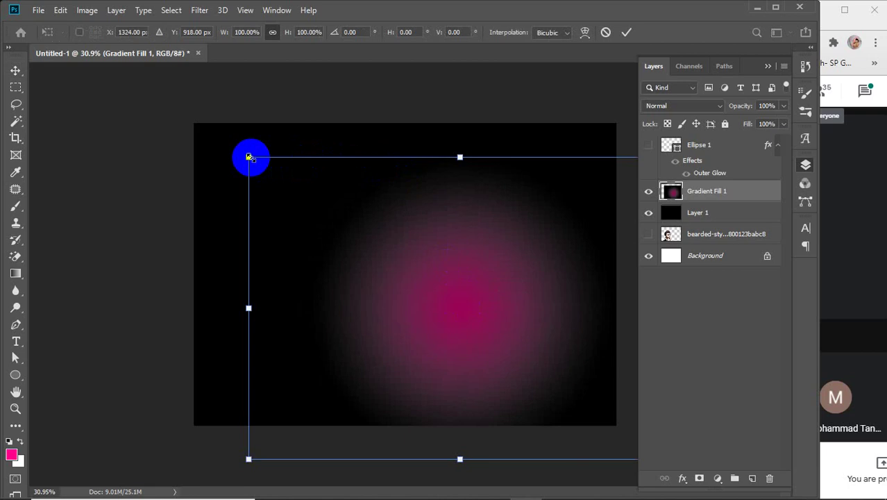
{"action": "left_click_drag", "start_coordinate": [459, 157], "coordinate": [474, 204]}
{"action": "left_click_drag", "start_coordinate": [234, 195], "coordinate": [227, 307]}
{"action": "left_click_drag", "start_coordinate": [487, 333], "coordinate": [490, 321]}
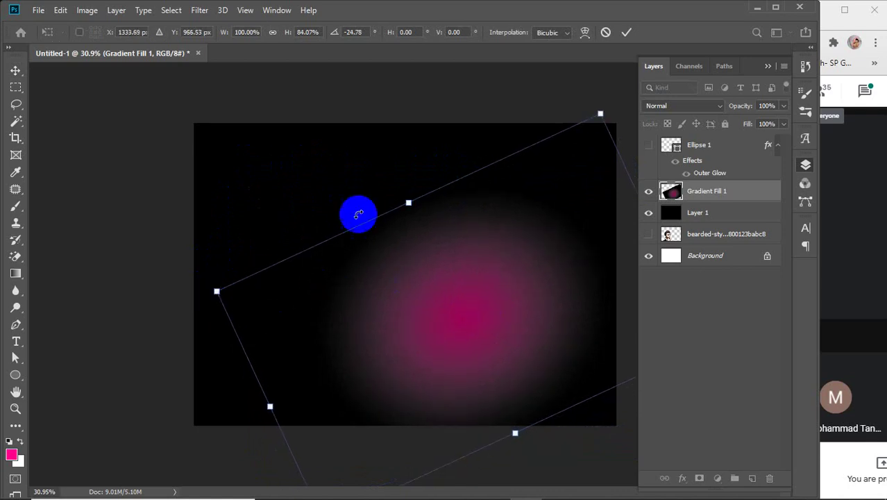
{"action": "left_click_drag", "start_coordinate": [408, 203], "coordinate": [420, 224]}
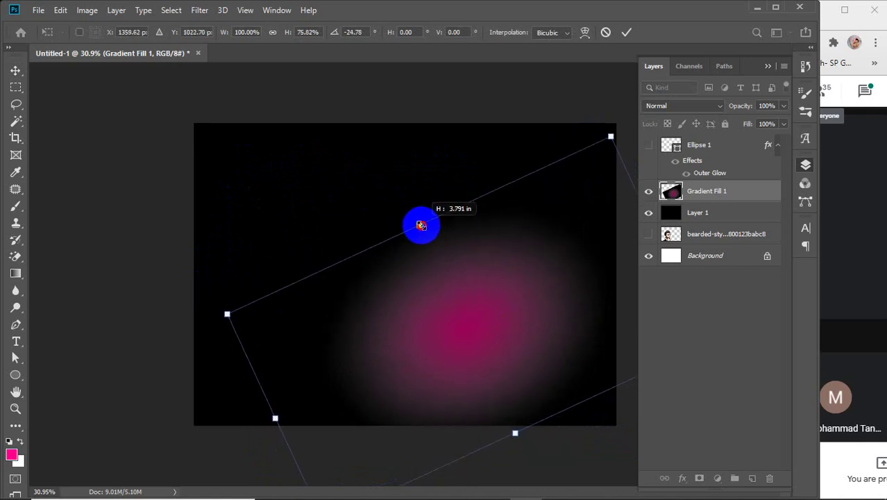
{"action": "left_click_drag", "start_coordinate": [476, 311], "coordinate": [462, 311]}
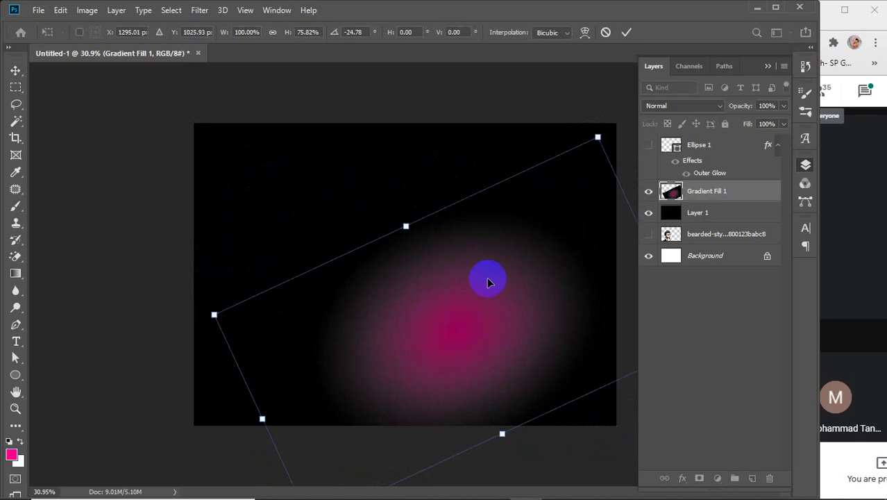
{"action": "left_click_drag", "start_coordinate": [606, 128], "coordinate": [627, 162]}
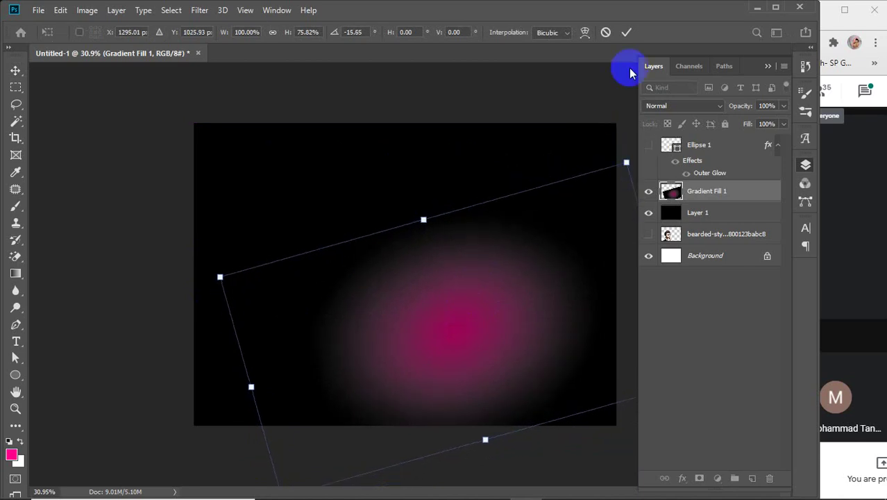
{"action": "left_click", "coordinate": [629, 33]}
Show the Ellipse 1 layer and move the glowing ring down and right toward the canvas centre
{"action": "left_click", "coordinate": [687, 216]}
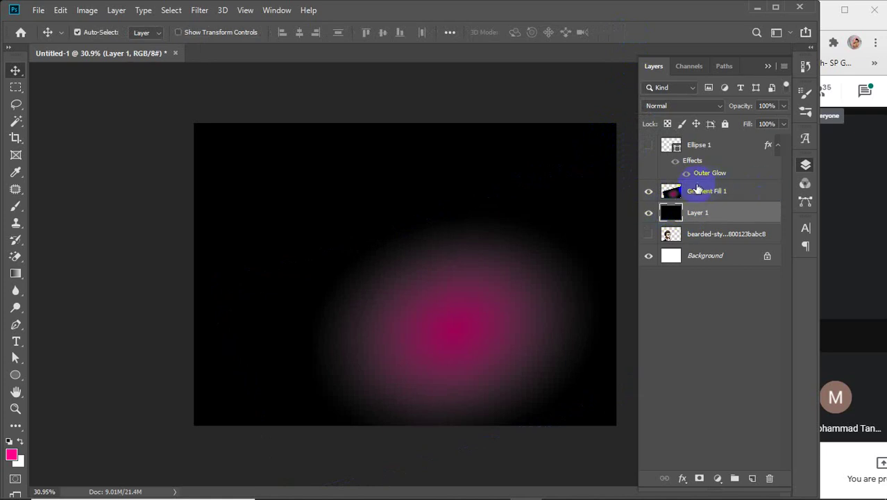
{"action": "left_click", "coordinate": [648, 146]}
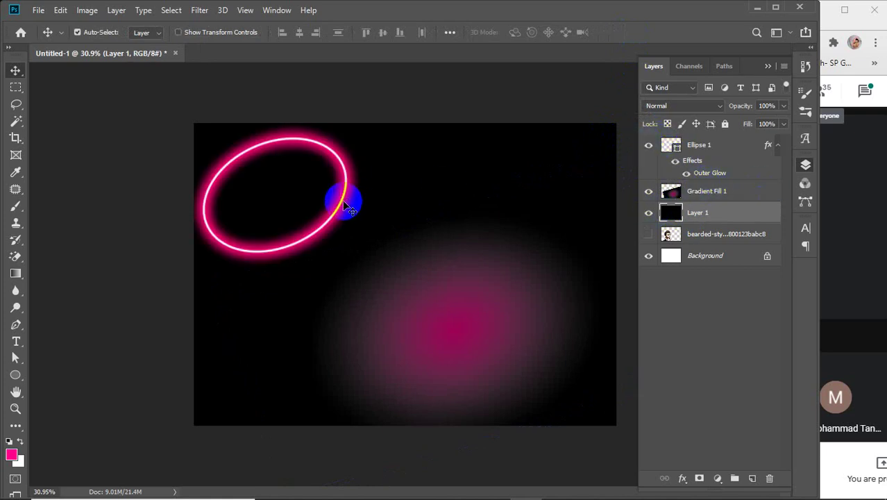
{"action": "mouse_move", "coordinate": [347, 203]}
{"action": "left_mouse_down"}
{"action": "mouse_move", "coordinate": [381, 221]}
{"action": "mouse_move", "coordinate": [337, 202]}
{"action": "left_mouse_up"}
{"action": "left_click_drag", "start_coordinate": [575, 170], "coordinate": [580, 171]}
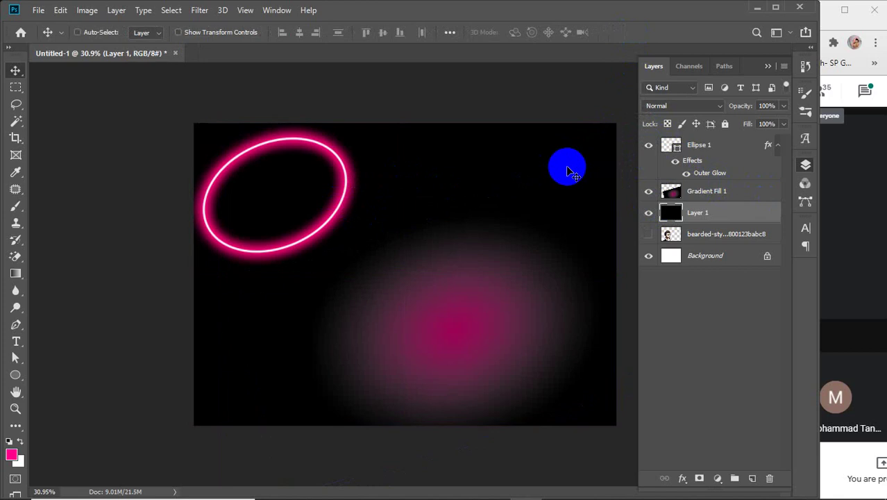
{"action": "left_click", "coordinate": [720, 147]}
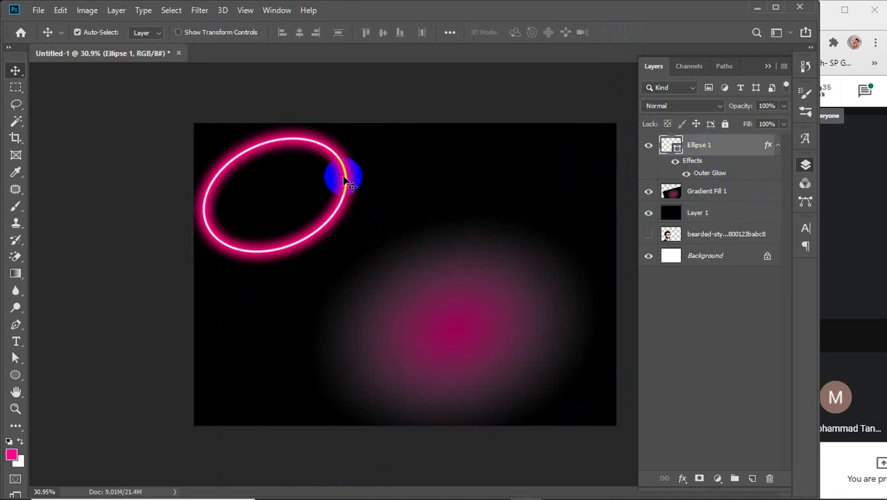
{"action": "left_click_drag", "start_coordinate": [353, 184], "coordinate": [393, 215]}
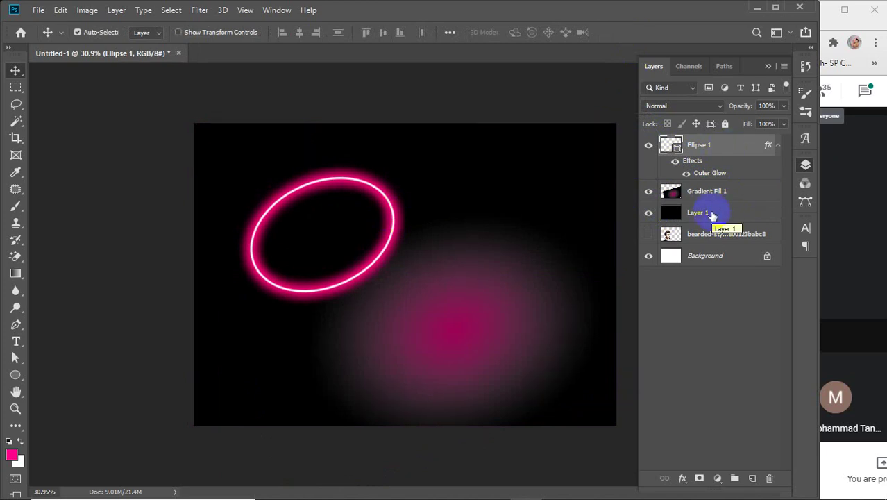
Delete the Ellipse 1, Gradient Fill 1 and Layer 1 layers
{"action": "key", "text": "Delete"}
{"action": "key", "text": "Delete"}
{"action": "key", "text": "Delete"}
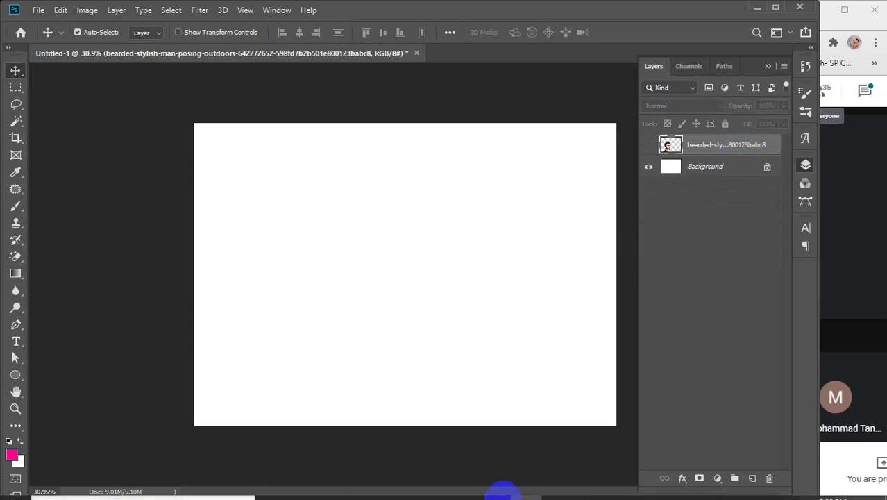
Look through the recent files in File Explorer for another image and minimize the window
{"action": "mouse_move", "coordinate": [505, 496]}
{"action": "left_click", "coordinate": [366, 487]}
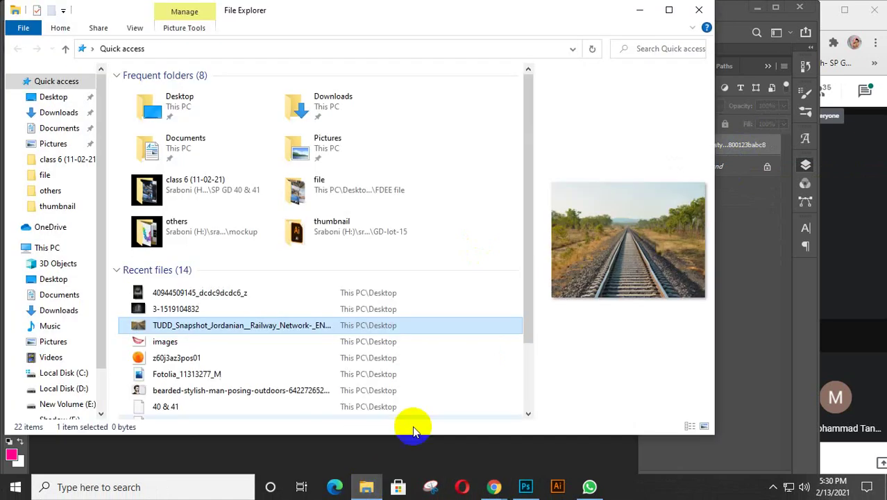
{"action": "scroll", "coordinate": [262, 301], "scroll_direction": "down", "scroll_amount": 1}
{"action": "scroll", "coordinate": [261, 300], "scroll_direction": "down", "scroll_amount": 1}
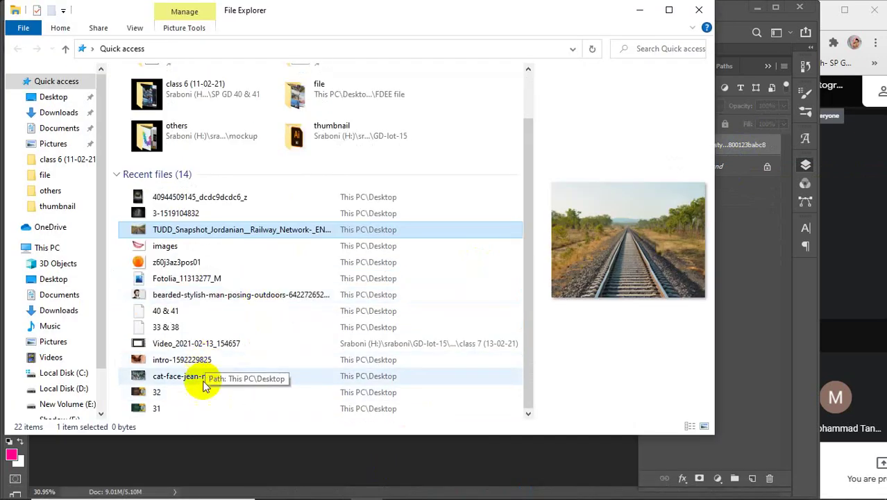
{"action": "left_click", "coordinate": [640, 14]}
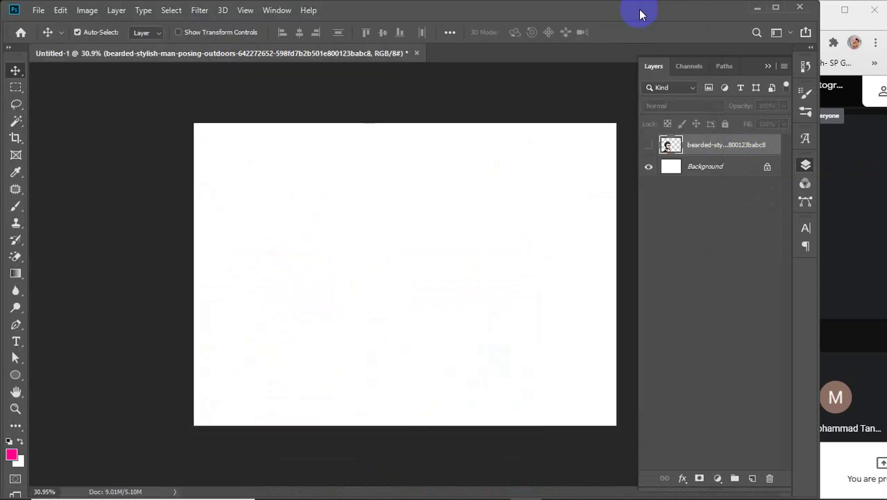
Minimize Photoshop, switch to the Chrome window with the old image searches, and replace those tabs with a new one
{"action": "left_click", "coordinate": [759, 10]}
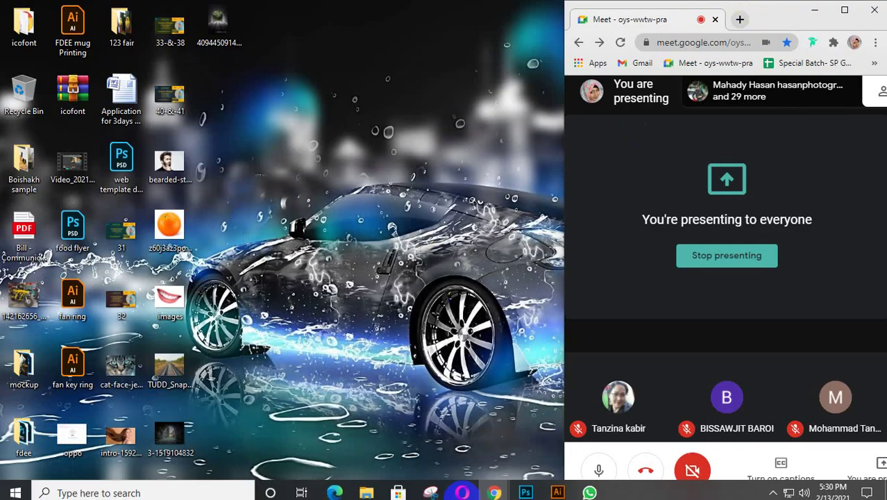
{"action": "mouse_move", "coordinate": [495, 487]}
{"action": "left_click", "coordinate": [580, 446]}
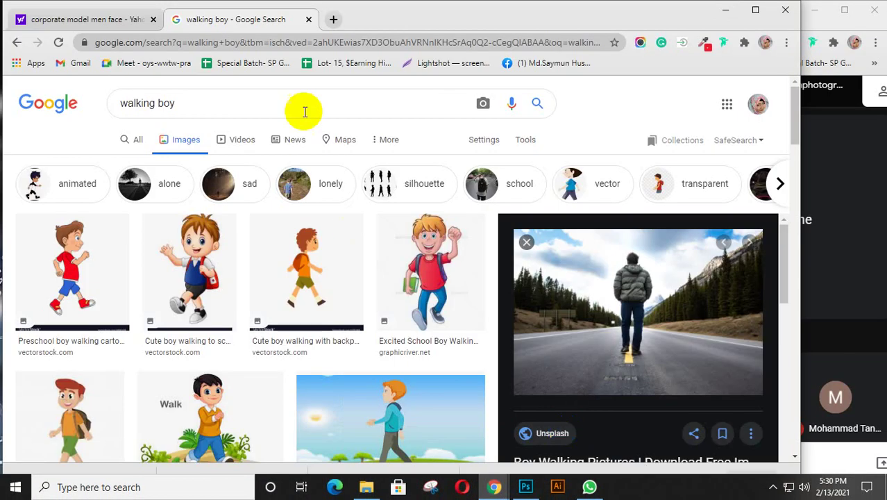
{"action": "left_click", "coordinate": [309, 22]}
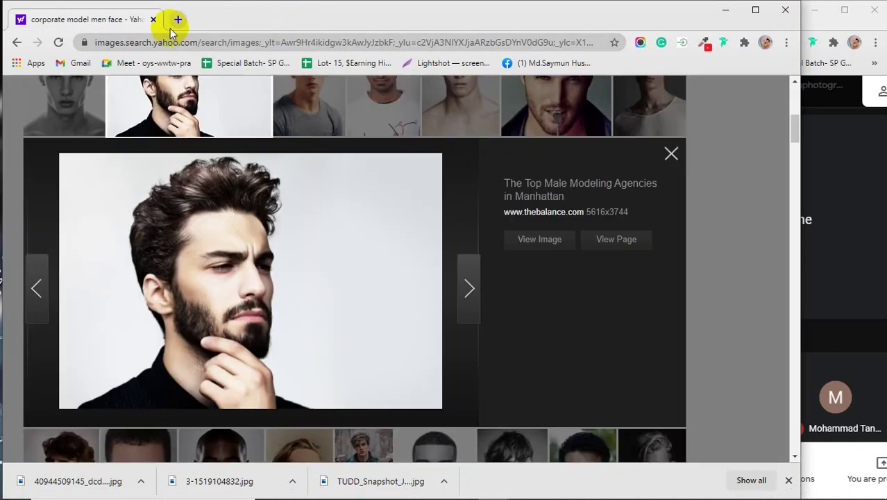
{"action": "left_click", "coordinate": [180, 20]}
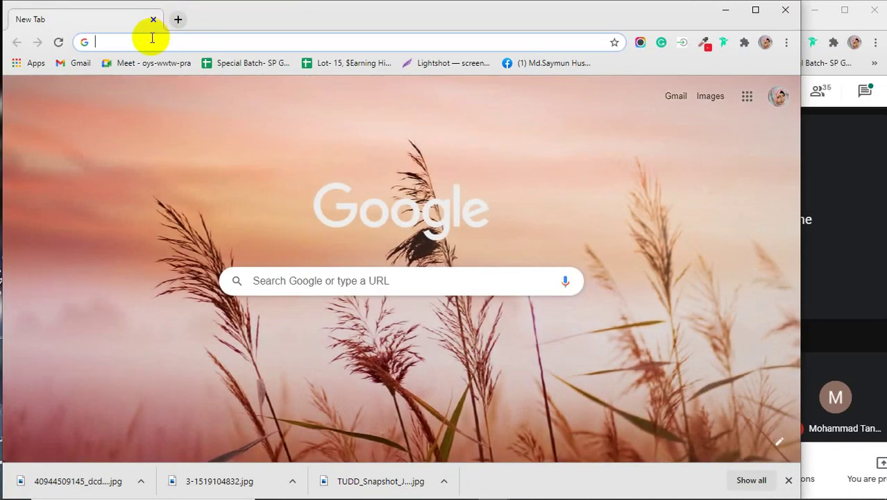
Search Google Images for "rabbit" and look through the pictures
{"action": "left_click", "coordinate": [150, 38]}
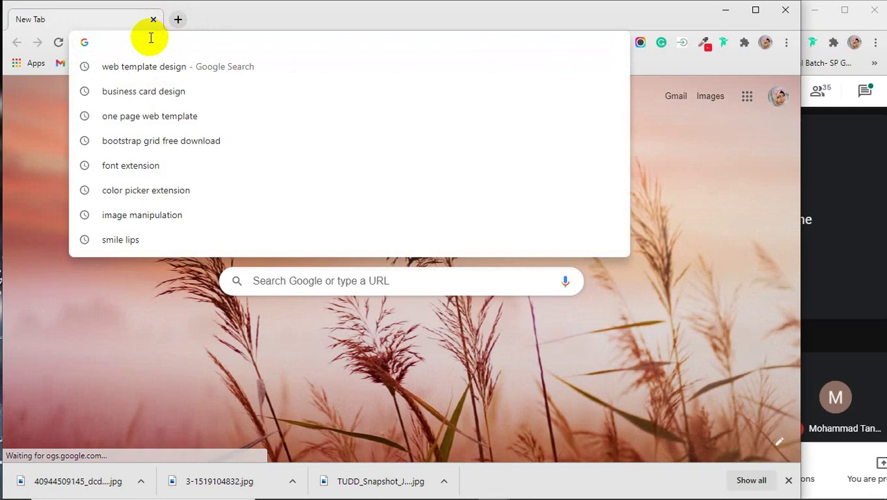
{"action": "type", "text": "rabbit"}
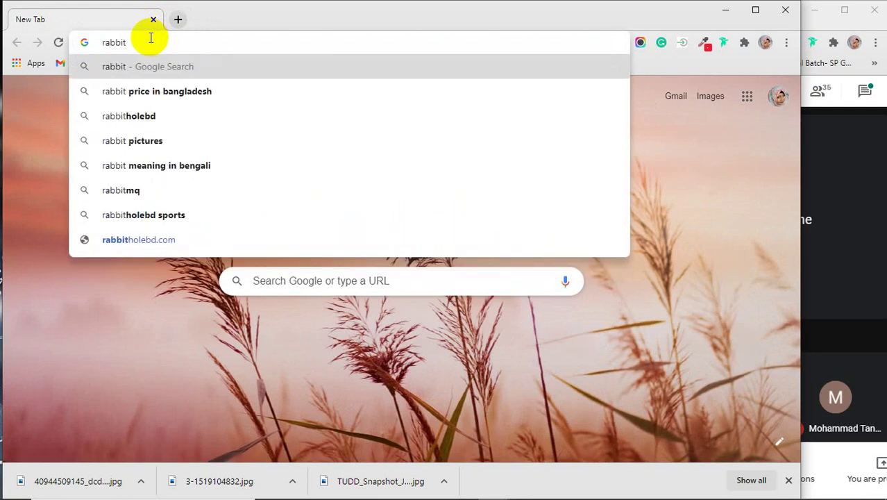
{"action": "key", "text": "Return"}
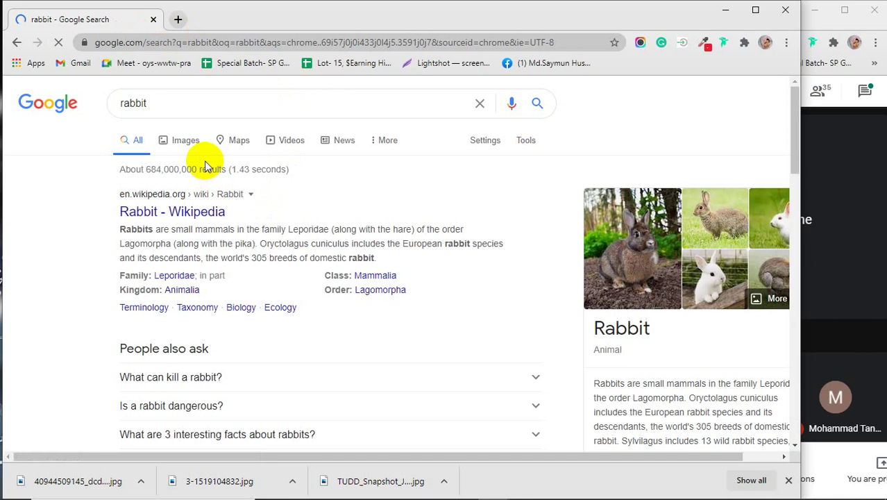
{"action": "left_click", "coordinate": [183, 140]}
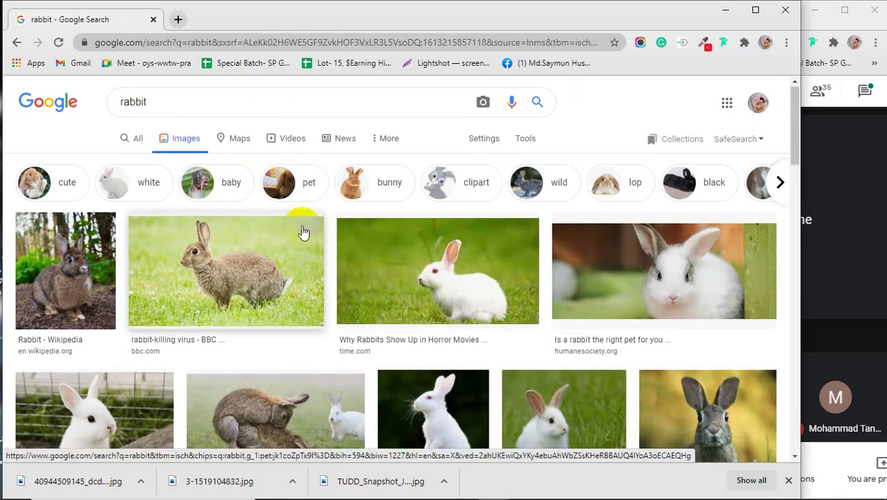
{"action": "scroll", "coordinate": [303, 232], "scroll_direction": "down", "scroll_amount": 5}
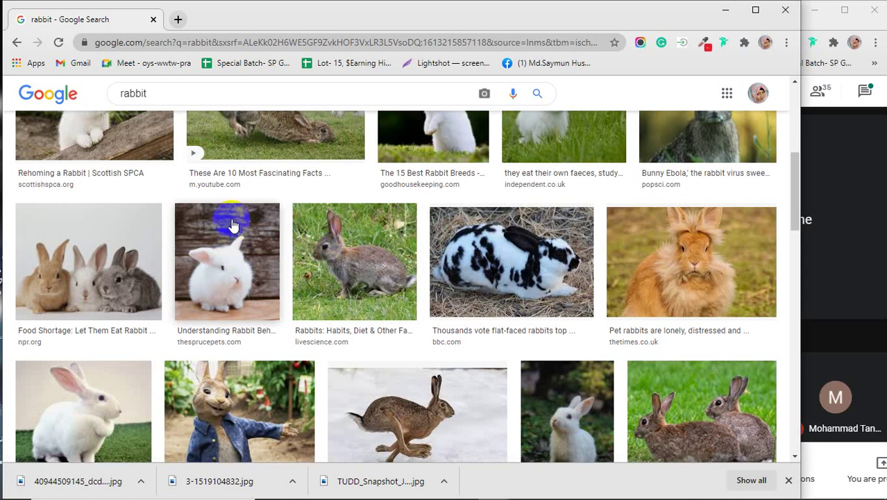
{"action": "scroll", "coordinate": [233, 226], "scroll_direction": "down", "scroll_amount": 1}
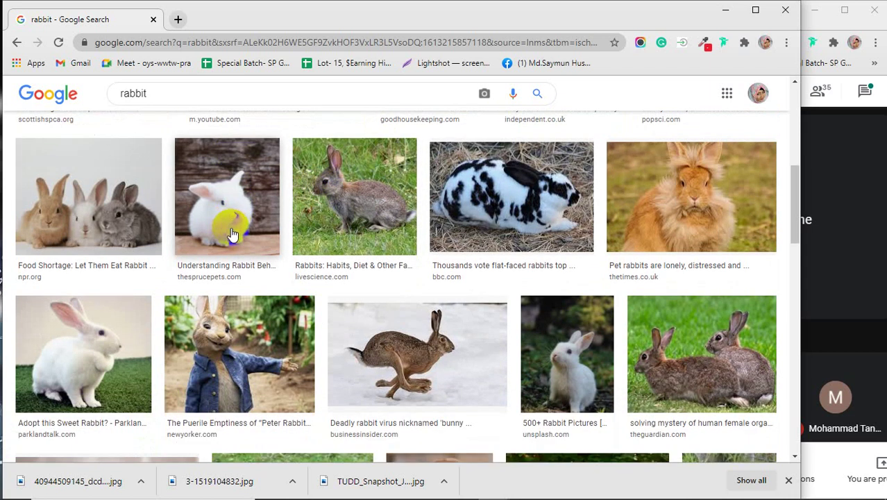
{"action": "scroll", "coordinate": [229, 243], "scroll_direction": "down", "scroll_amount": 1}
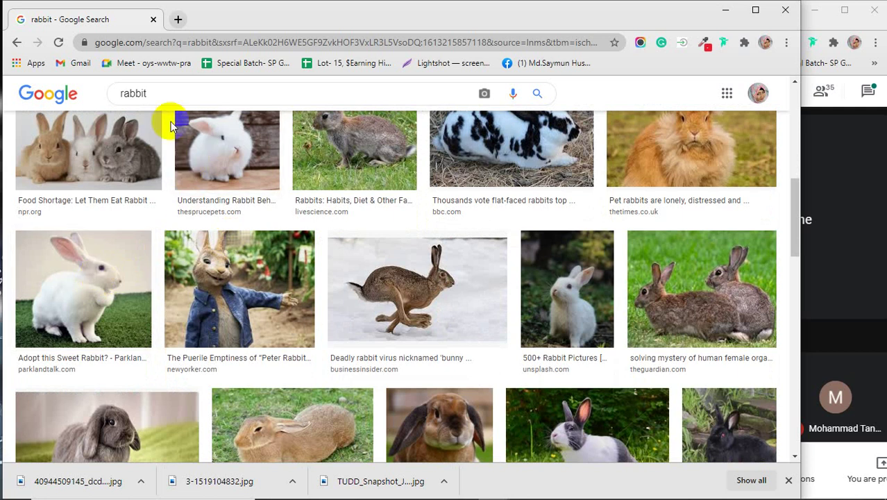
{"action": "left_click_drag", "start_coordinate": [168, 91], "coordinate": [102, 100]}
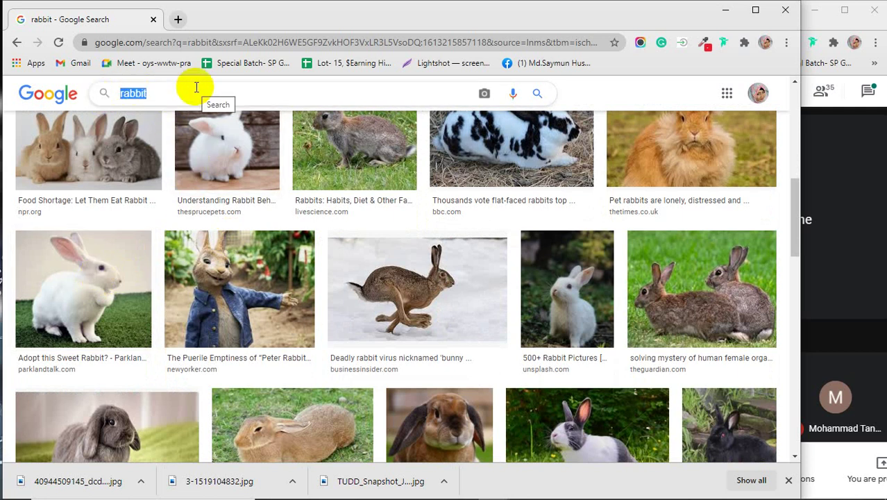
{"action": "type", "text": "cat"}
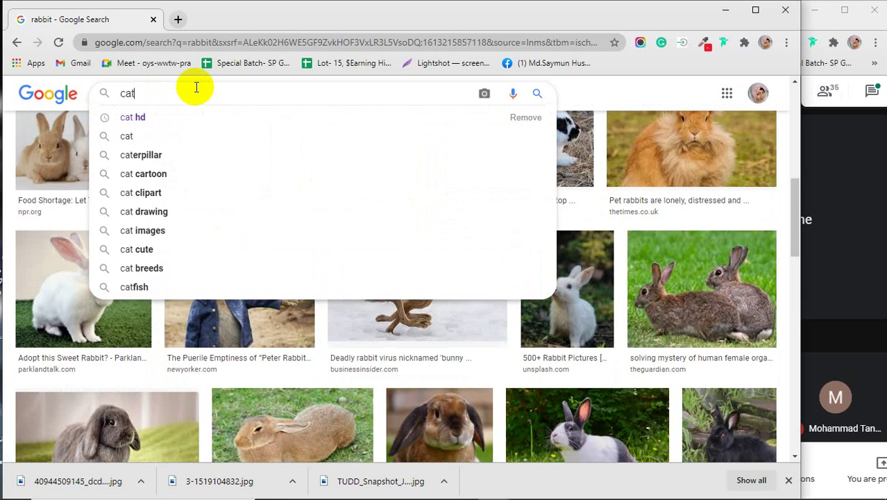
{"action": "key", "text": "BackSpace"}
{"action": "key", "text": "BackSpace"}
{"action": "key", "text": "BackSpace"}
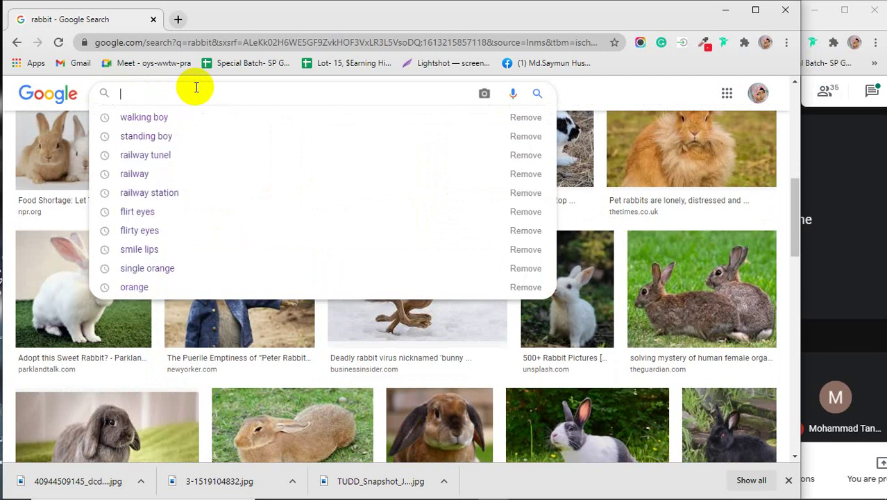
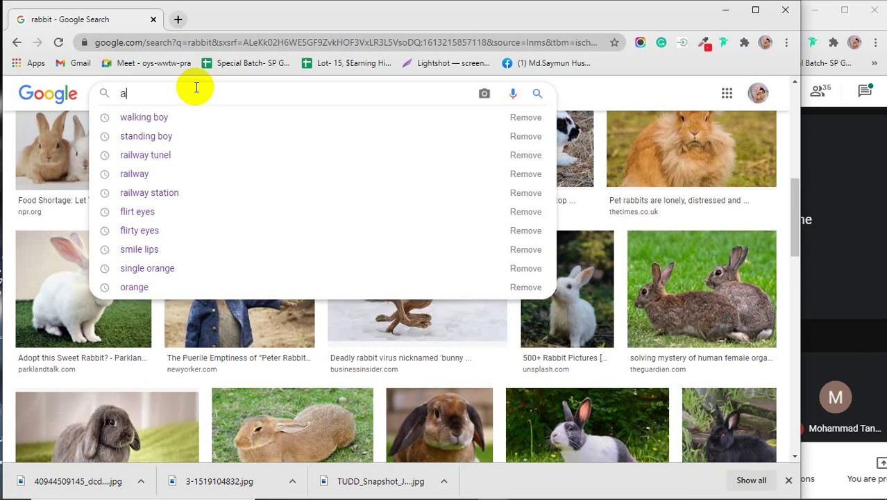
Search Google Images for "actress" and look through the portraits
{"action": "type", "text": "ctr"}
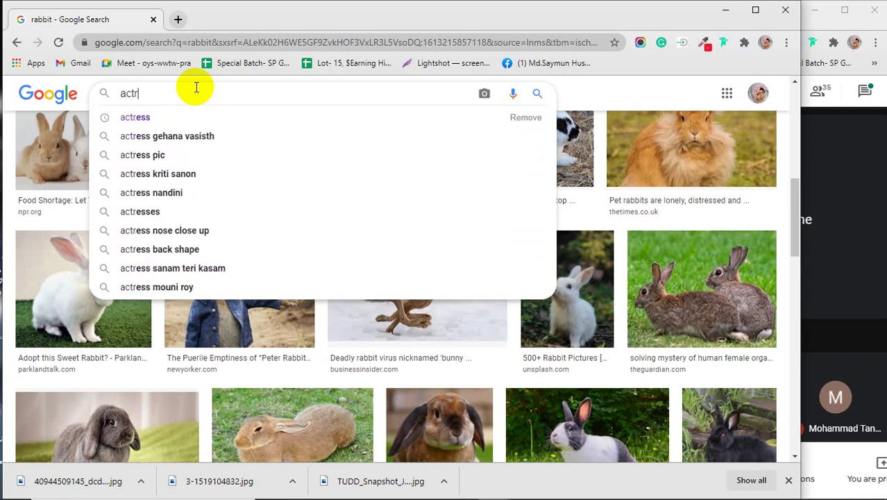
{"action": "key", "text": "Down"}
{"action": "key", "text": "Return"}
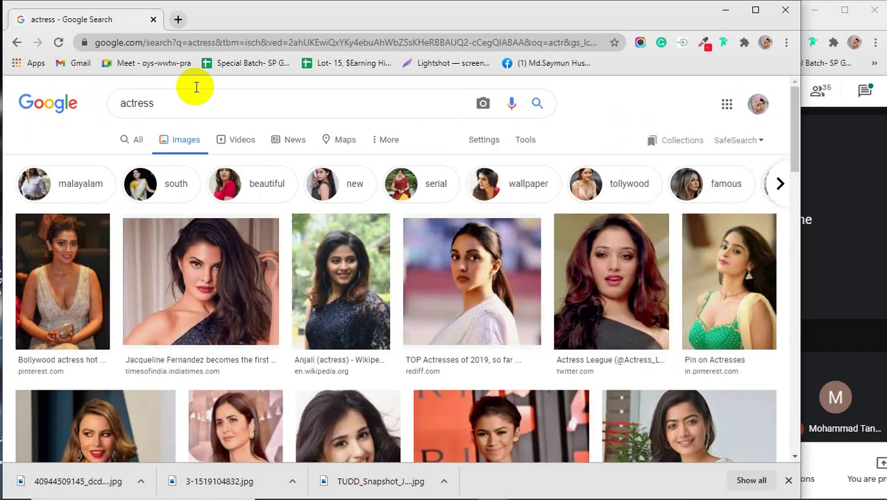
{"action": "scroll", "coordinate": [405, 289], "scroll_direction": "down", "scroll_amount": 2}
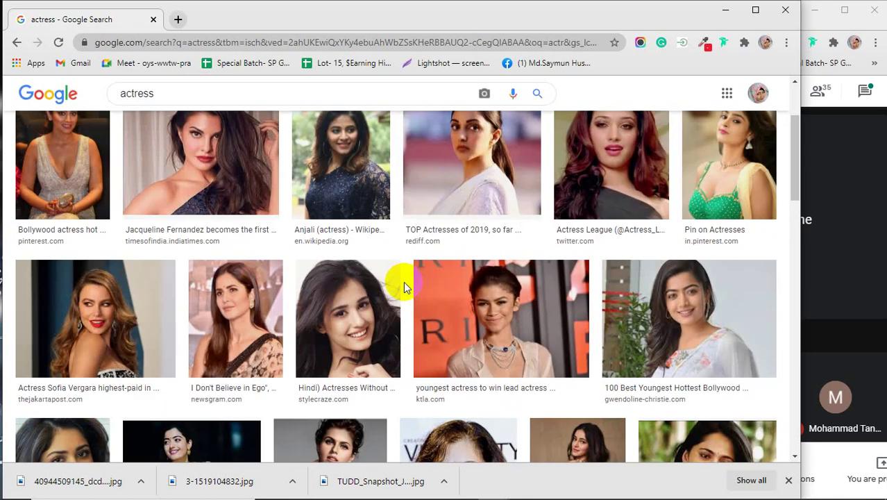
{"action": "scroll", "coordinate": [330, 234], "scroll_direction": "down", "scroll_amount": 2}
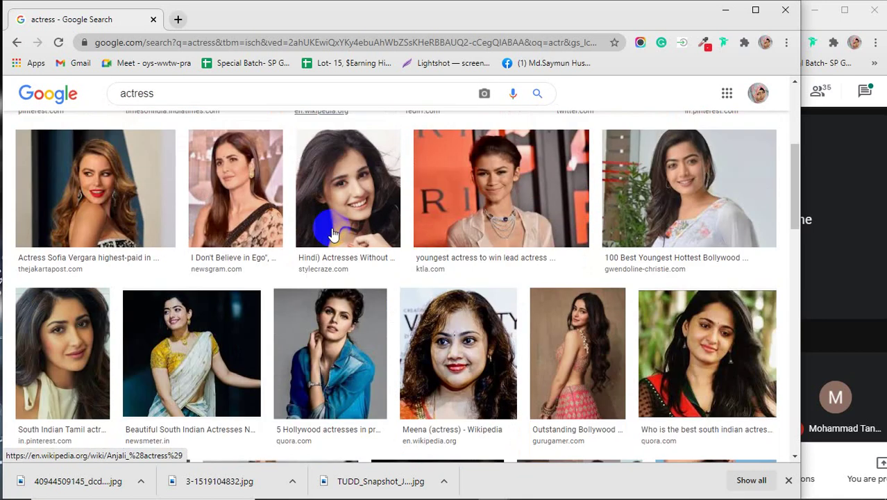
{"action": "scroll", "coordinate": [332, 232], "scroll_direction": "up", "scroll_amount": 2}
{"action": "scroll", "coordinate": [246, 221], "scroll_direction": "down", "scroll_amount": 2}
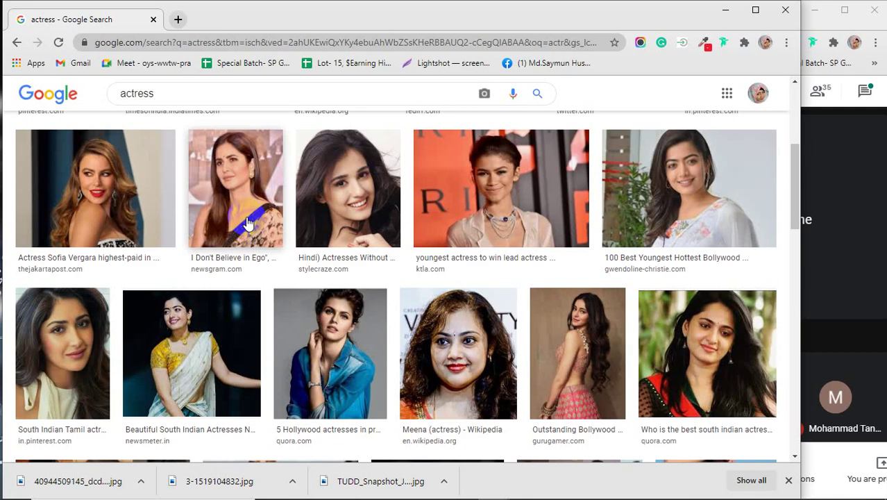
{"action": "scroll", "coordinate": [248, 222], "scroll_direction": "down", "scroll_amount": 2}
Open the close-up portrait of the woman in the cream top and save it to the Desktop as a JPEG image
{"action": "left_click", "coordinate": [79, 271]}
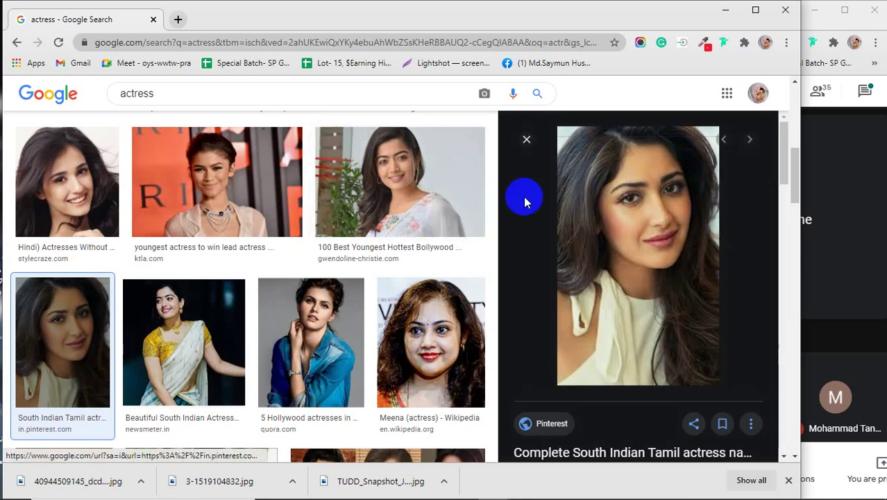
{"action": "scroll", "coordinate": [658, 240], "scroll_direction": "down", "scroll_amount": 2}
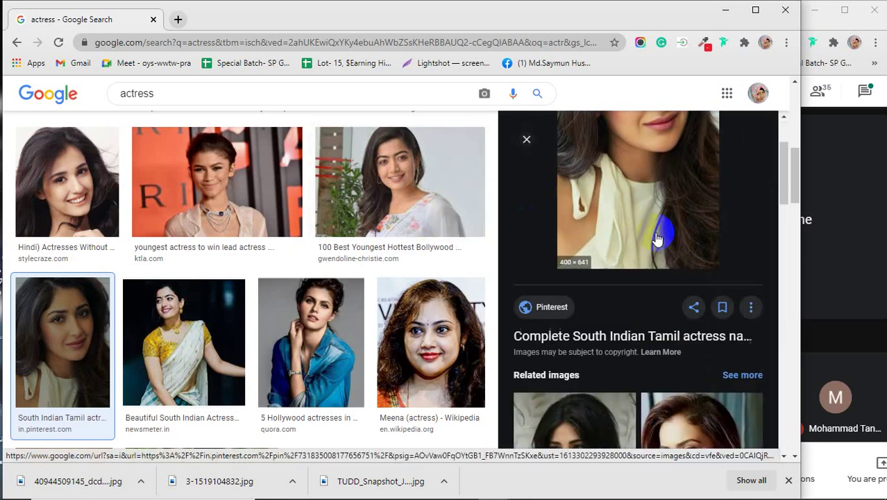
{"action": "scroll", "coordinate": [657, 239], "scroll_direction": "down", "scroll_amount": 2}
{"action": "scroll", "coordinate": [655, 233], "scroll_direction": "up", "scroll_amount": 4}
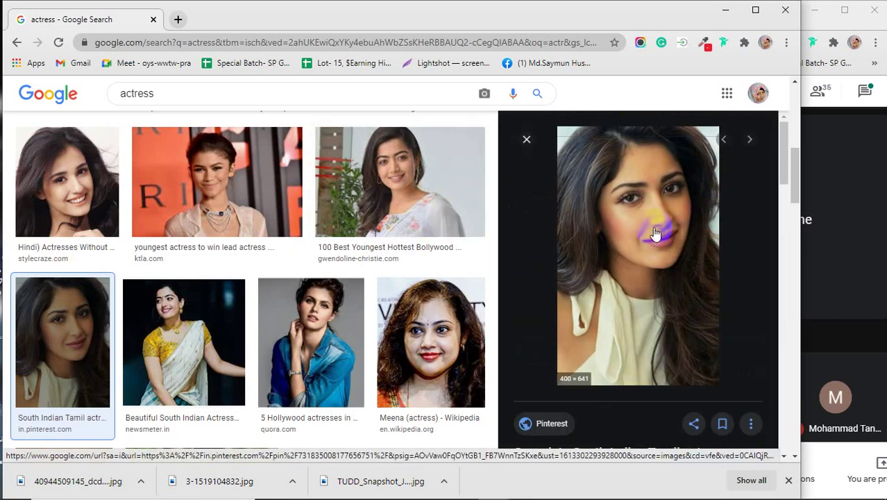
{"action": "right_click", "coordinate": [656, 232]}
{"action": "left_click", "coordinate": [682, 368]}
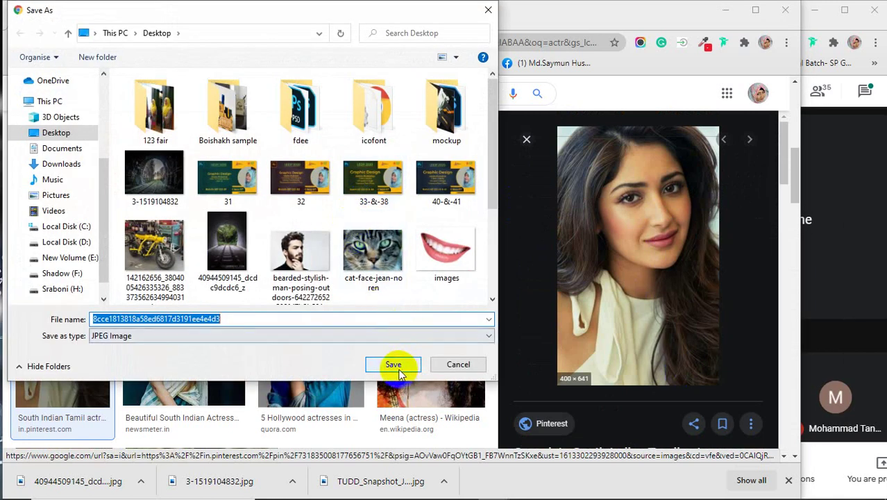
{"action": "left_click", "coordinate": [393, 365]}
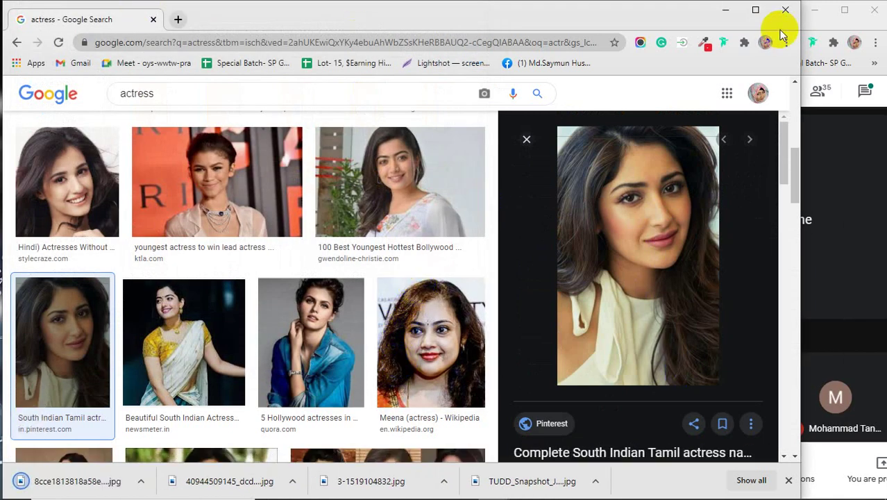
Minimize the browser and select the newly saved portrait 8cce1813818a58ed6817d3191ee4e4d3 among the recent files in File Explorer
{"action": "left_click", "coordinate": [726, 9]}
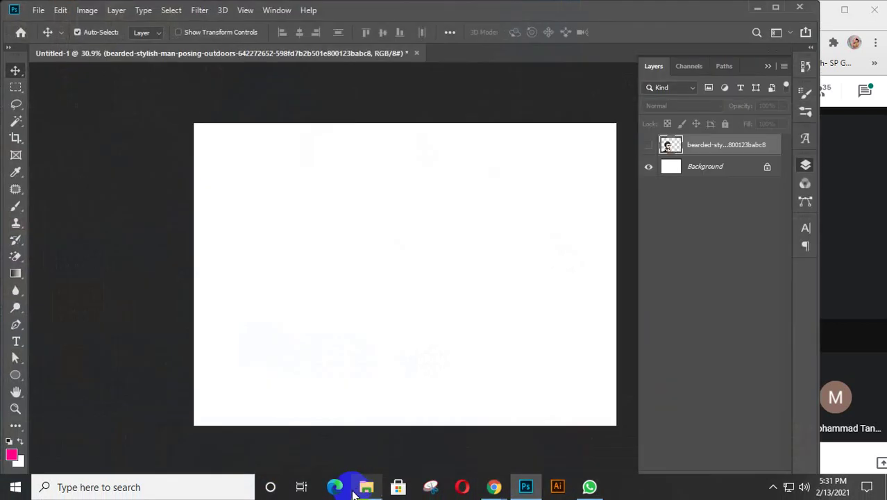
{"action": "left_click", "coordinate": [364, 486]}
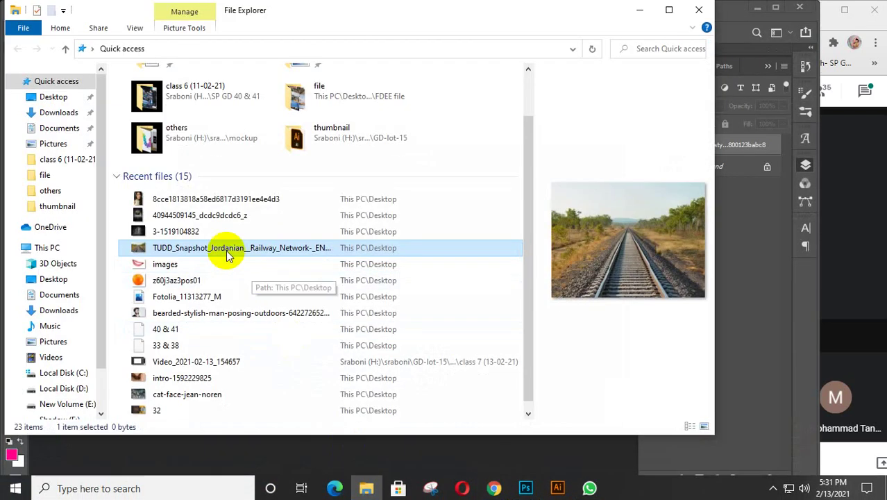
{"action": "left_click", "coordinate": [182, 200]}
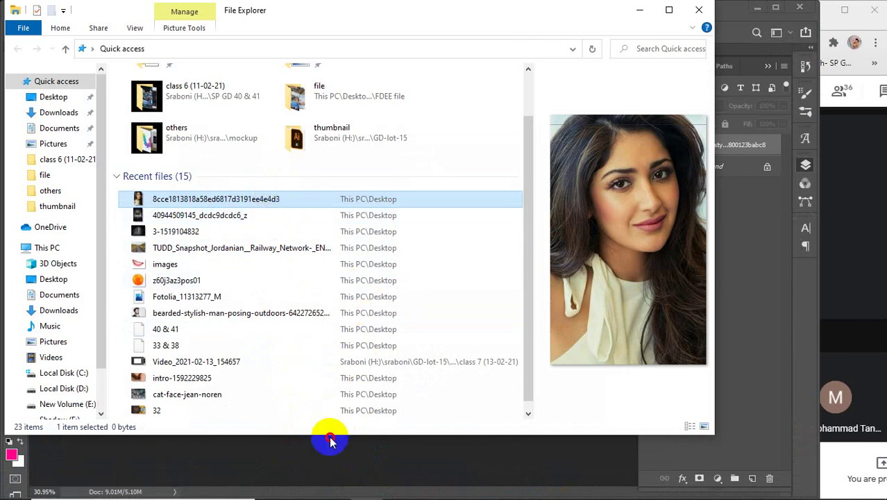
Minimize the meeting, Photoshop and File Explorer windows to show the desktop
{"action": "left_click", "coordinate": [639, 10]}
{"action": "left_click", "coordinate": [448, 259]}
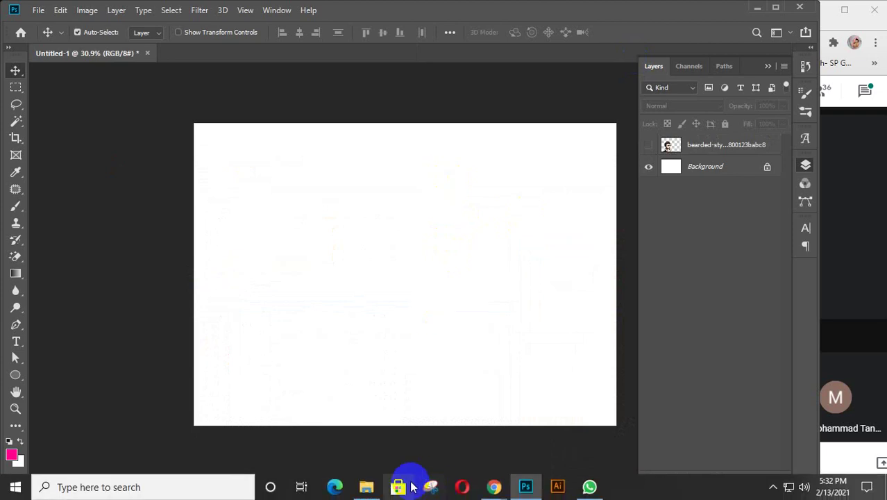
{"action": "left_click", "coordinate": [367, 486]}
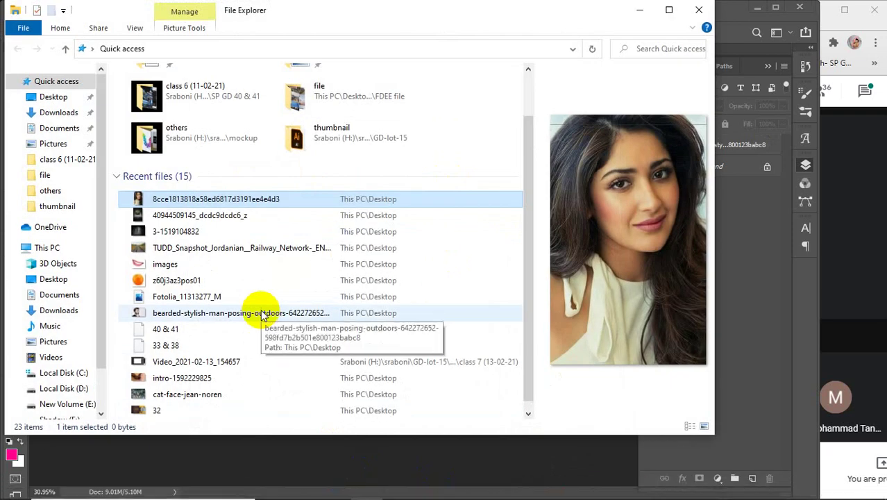
{"action": "left_click", "coordinate": [836, 193]}
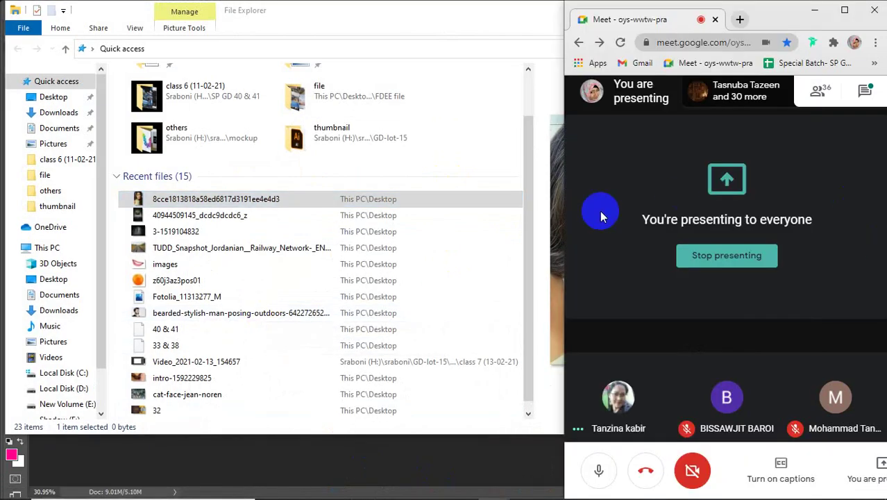
{"action": "left_click", "coordinate": [815, 10]}
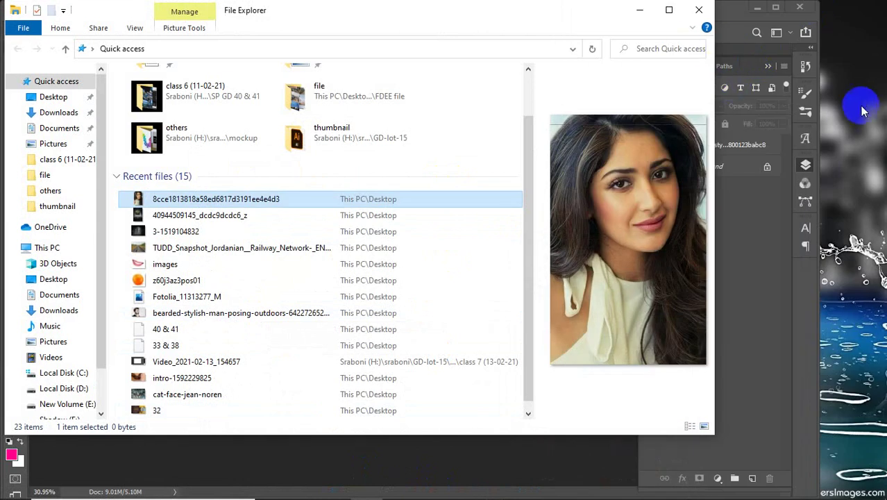
{"action": "left_click", "coordinate": [761, 16]}
{"action": "left_click", "coordinate": [757, 7]}
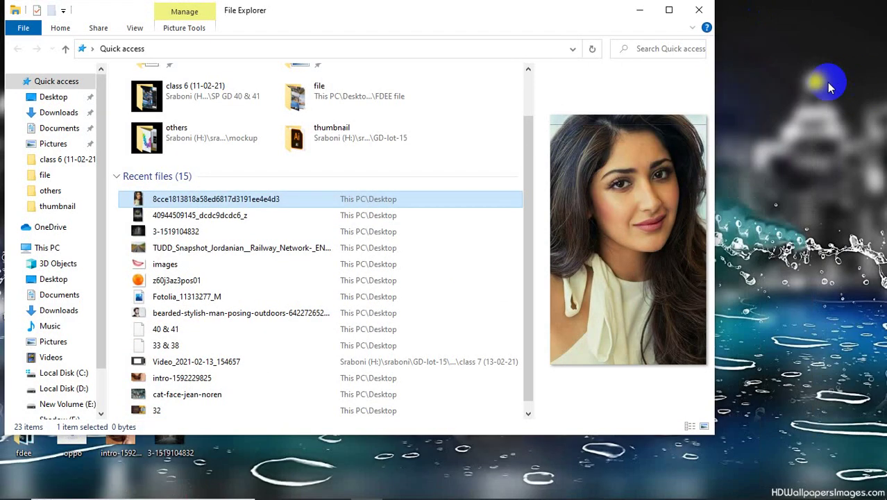
{"action": "left_click", "coordinate": [639, 10]}
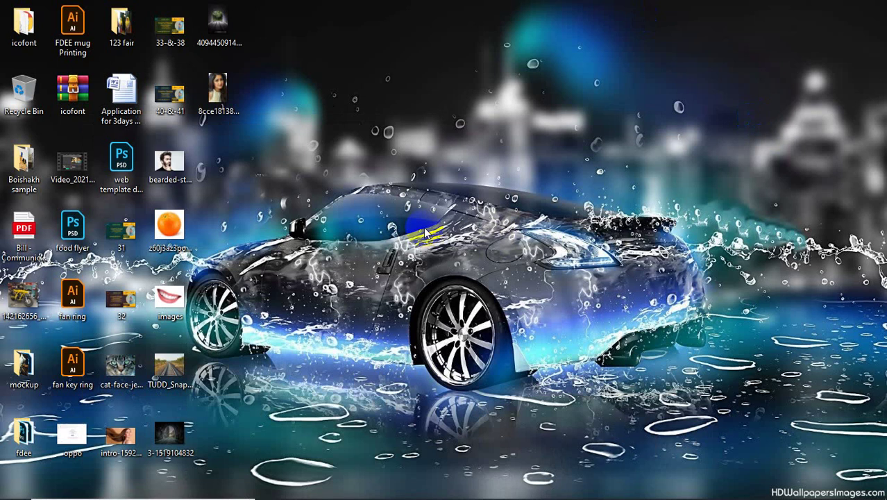
Locate the portrait image 8cce1813818a58ed6817d3191ee4e4d3 in File Explorer's Desktop folder and return to the Photoshop document
{"action": "mouse_move", "coordinate": [769, 495]}
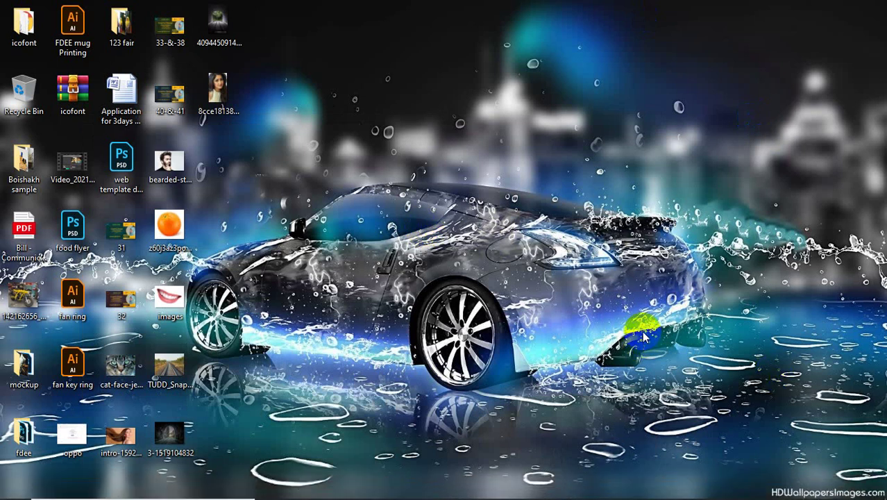
{"action": "mouse_move", "coordinate": [576, 494]}
{"action": "left_click", "coordinate": [527, 487]}
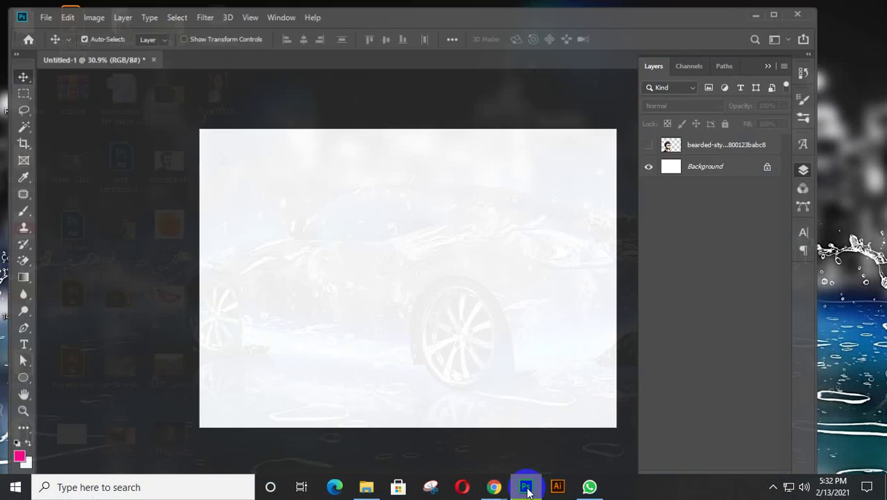
{"action": "left_click", "coordinate": [366, 486]}
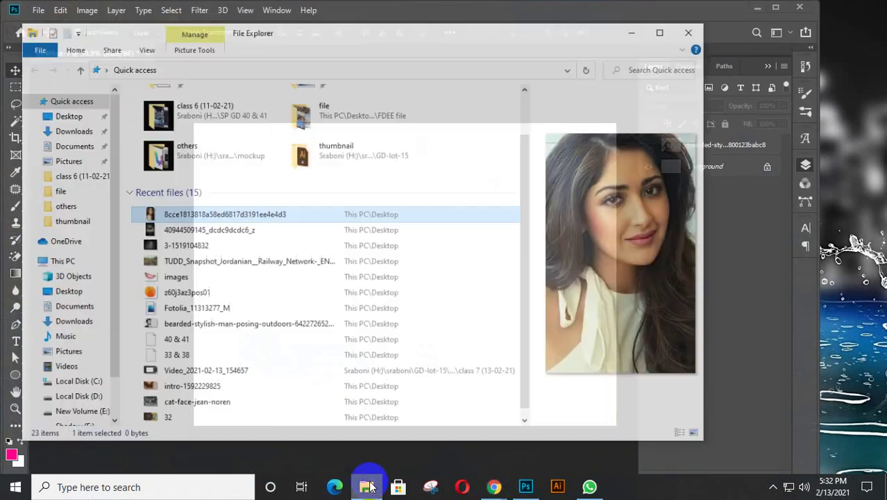
{"action": "left_click", "coordinate": [243, 200]}
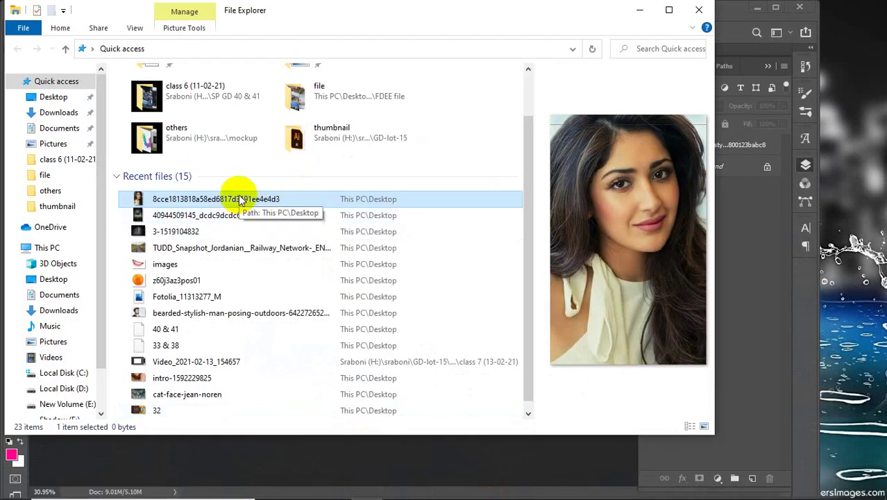
{"action": "left_click", "coordinate": [50, 97]}
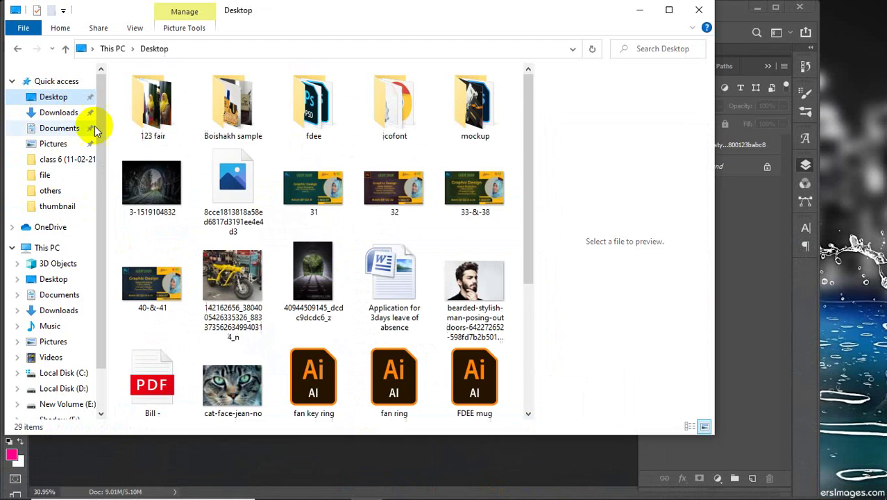
{"action": "left_click", "coordinate": [233, 178]}
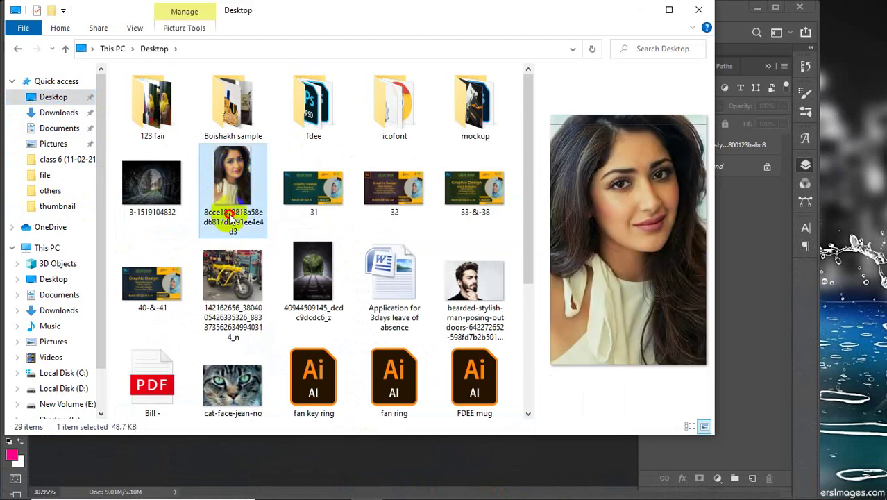
{"action": "left_click", "coordinate": [748, 233]}
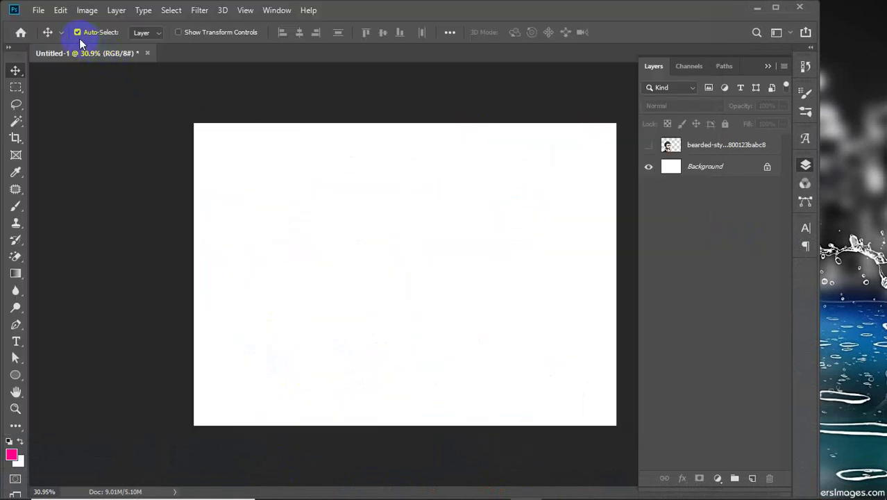
Place the portrait image 8cce1813818a58ed6817d3191ee4e4d3 from the Desktop as an embedded layer in the document, keeping its default size
{"action": "left_click", "coordinate": [38, 11]}
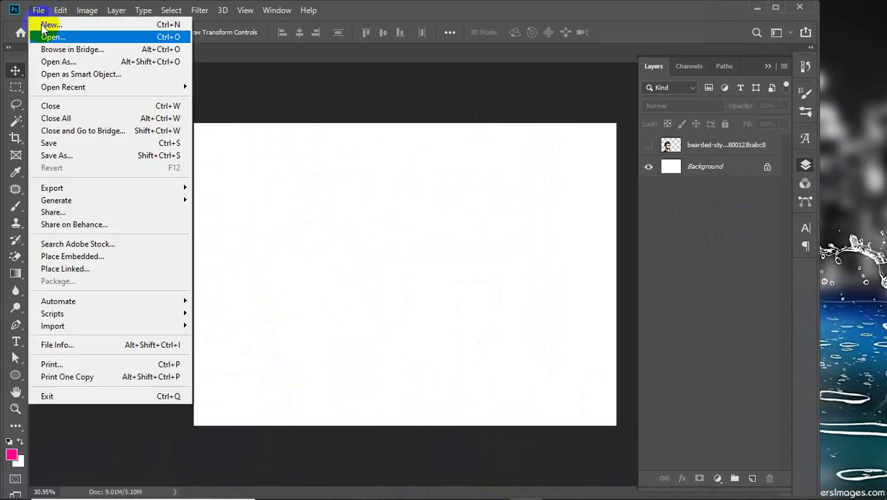
{"action": "left_click", "coordinate": [80, 256]}
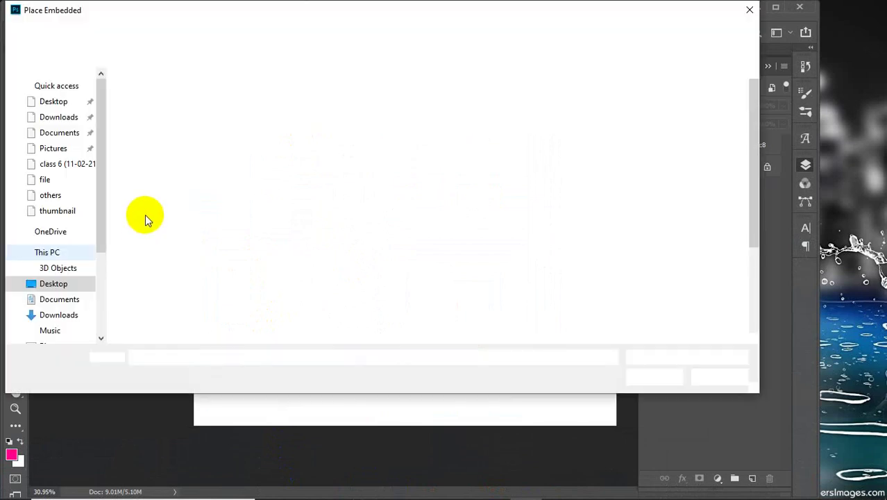
{"action": "left_click", "coordinate": [569, 115]}
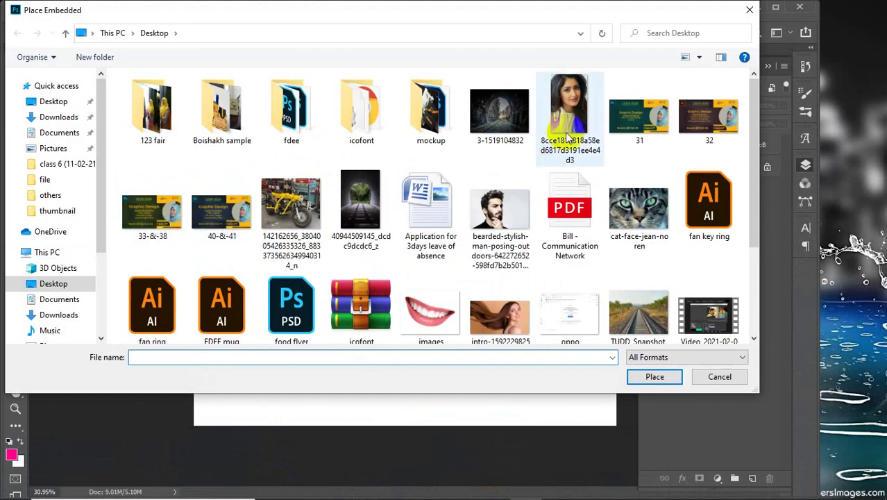
{"action": "left_click", "coordinate": [654, 380]}
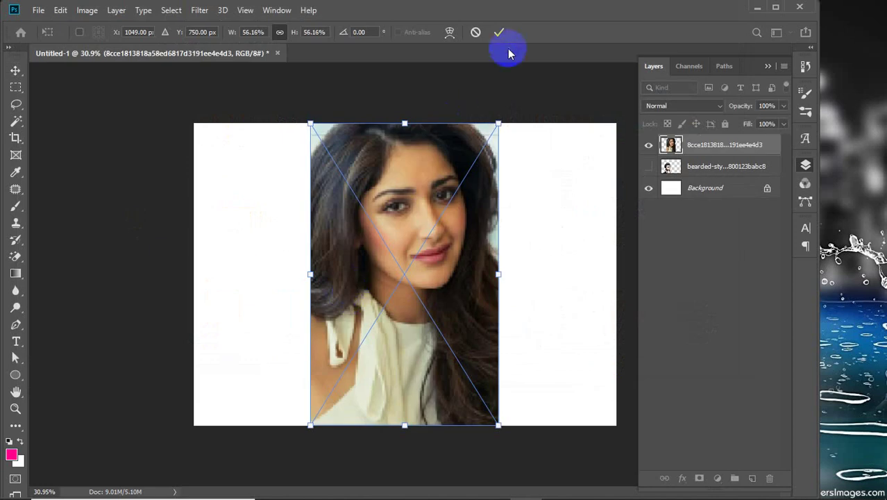
{"action": "left_click", "coordinate": [500, 33]}
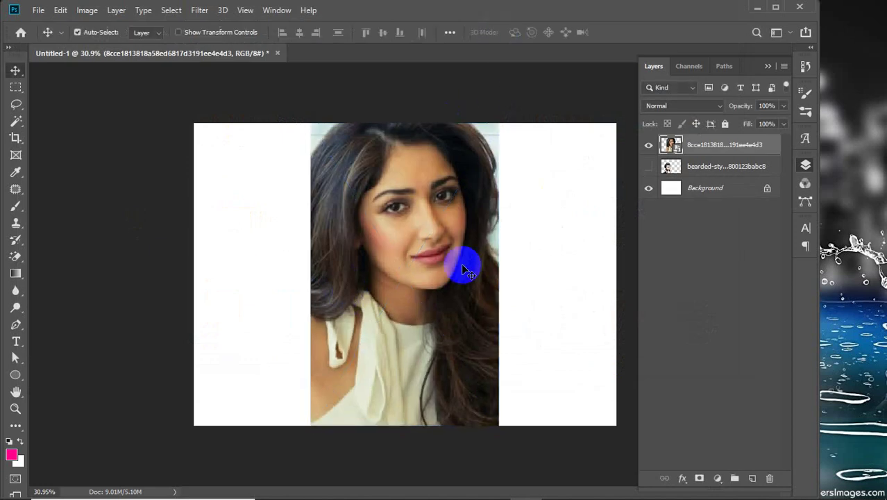
{"action": "key", "text": "ctrl+t"}
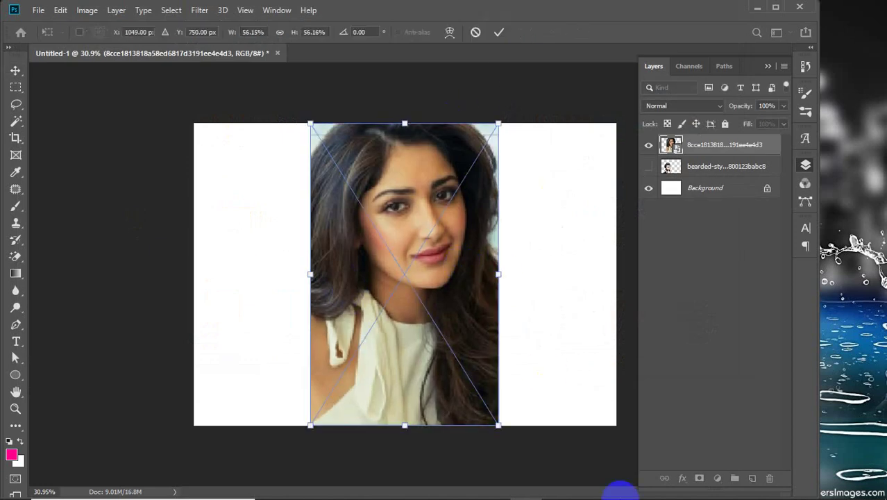
{"action": "mouse_move", "coordinate": [563, 492]}
{"action": "mouse_move", "coordinate": [520, 477]}
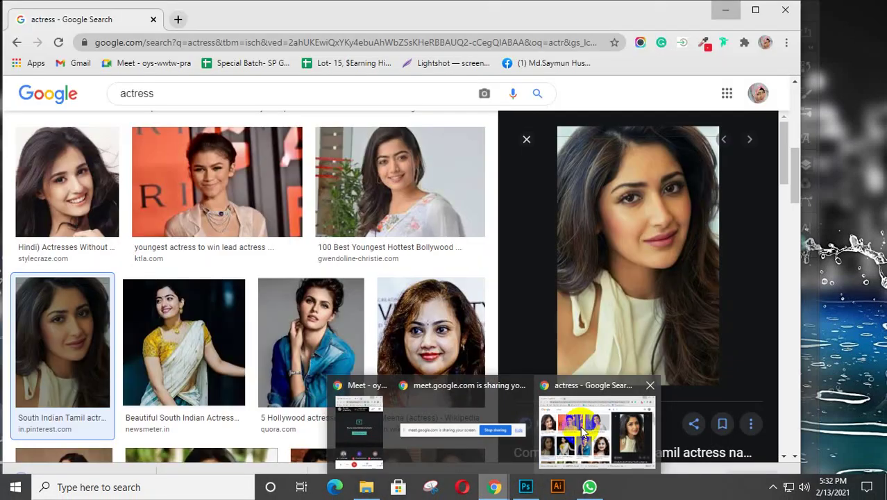
{"action": "left_click", "coordinate": [586, 402]}
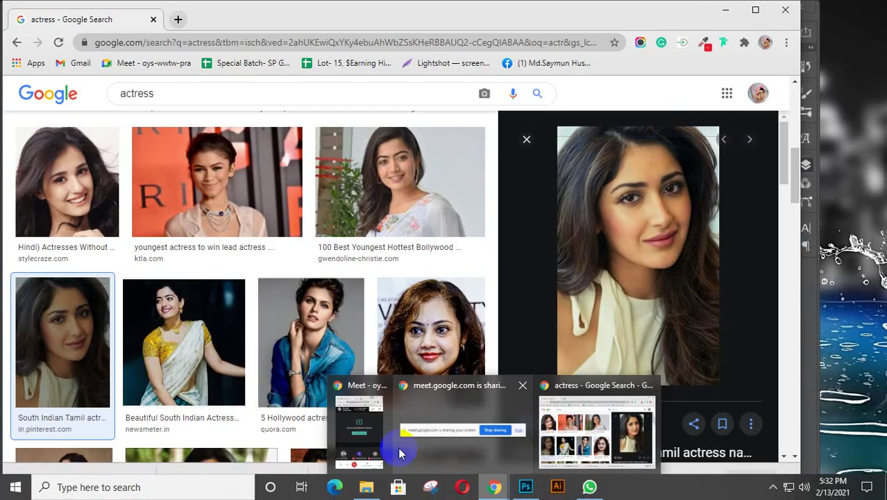
{"action": "key", "text": "alt+Tab"}
{"action": "left_click", "coordinate": [460, 32]}
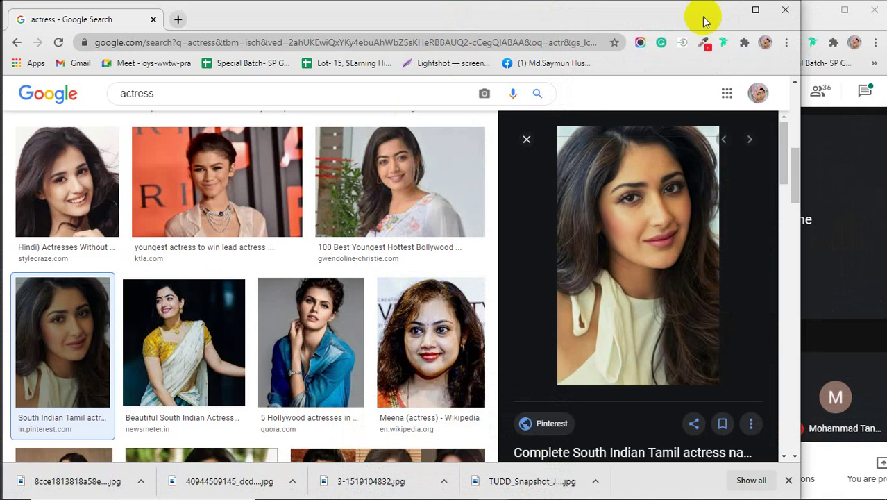
{"action": "left_click", "coordinate": [724, 14]}
{"action": "left_click", "coordinate": [413, 173]}
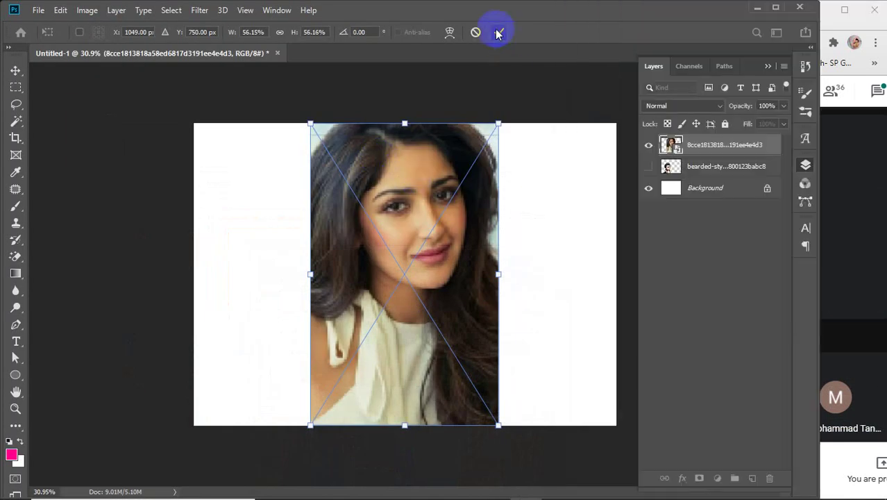
{"action": "double_click", "coordinate": [456, 222]}
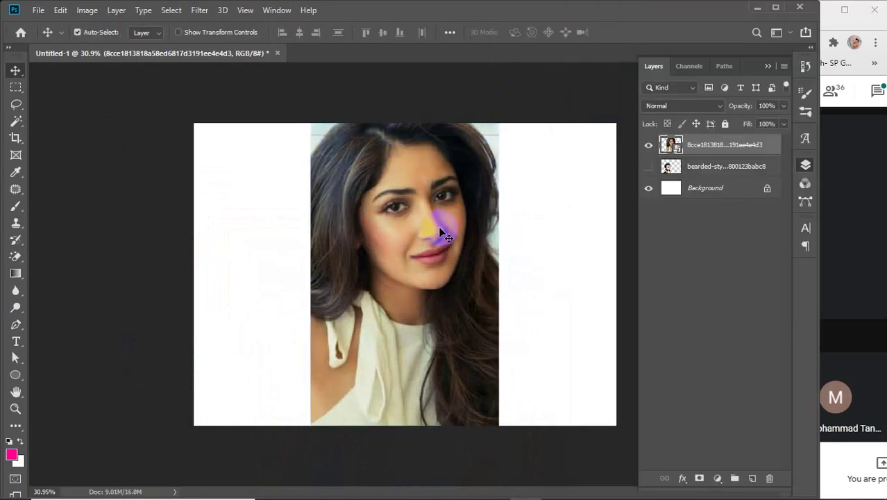
{"action": "scroll", "coordinate": [447, 237], "scroll_direction": "up", "scroll_amount": 2}
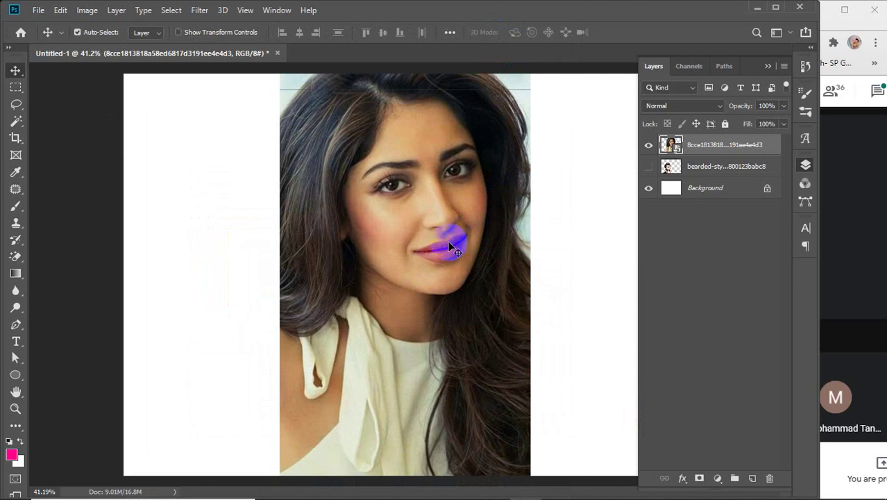
Switch to the Chrome image search window and search for "oil paint photo editing"
{"action": "mouse_move", "coordinate": [557, 493]}
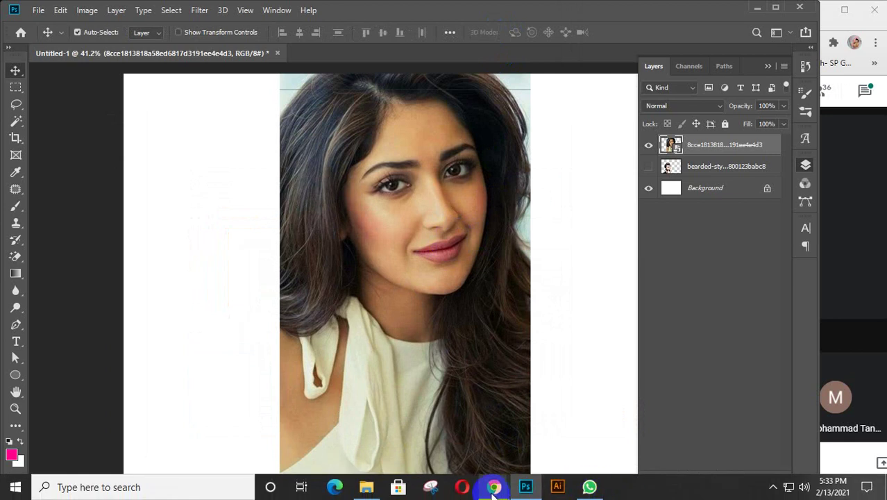
{"action": "mouse_move", "coordinate": [493, 490]}
{"action": "left_click", "coordinate": [588, 439]}
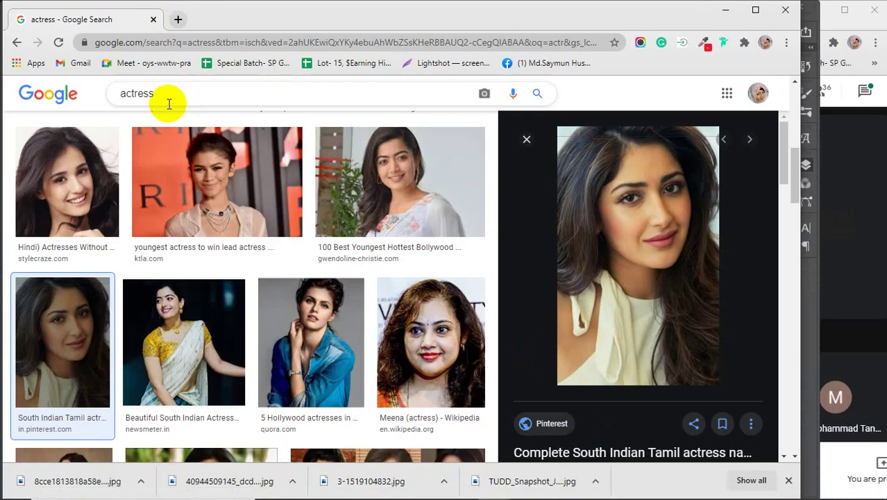
{"action": "left_click_drag", "start_coordinate": [169, 103], "coordinate": [113, 98]}
{"action": "type", "text": "o"}
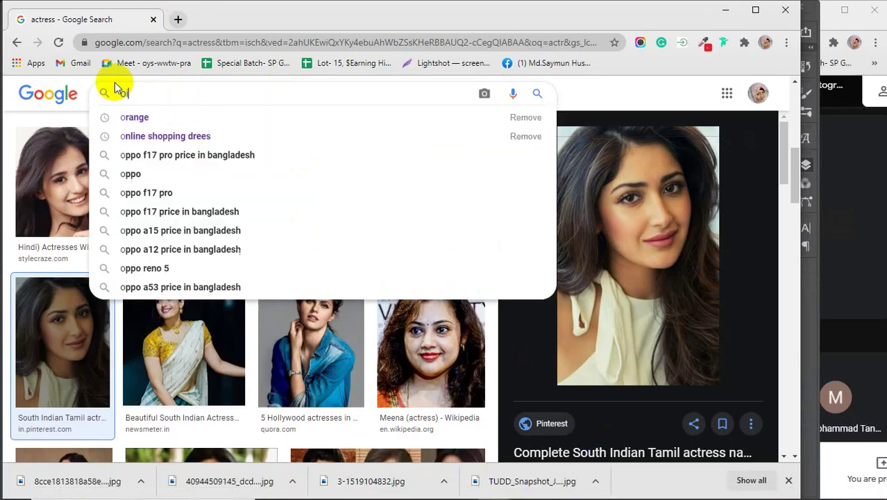
{"action": "type", "text": "il"}
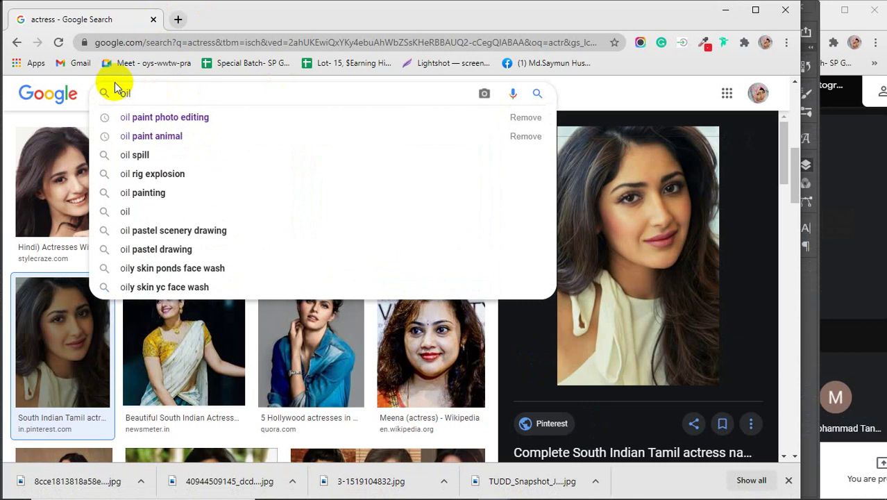
{"action": "key", "text": "Down"}
{"action": "key", "text": "Return"}
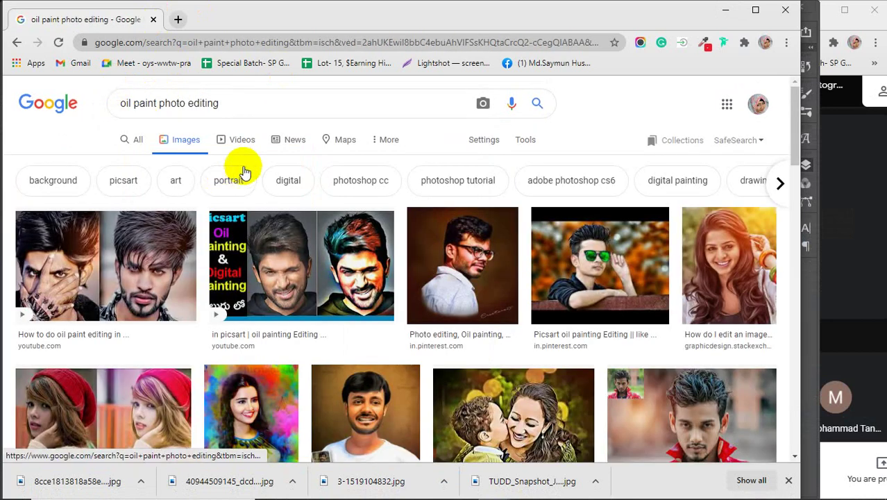
Preview oil-paint example images in the results: the man in green sunglasses, the mother and child, and the long-haired man
{"action": "left_click", "coordinate": [621, 262]}
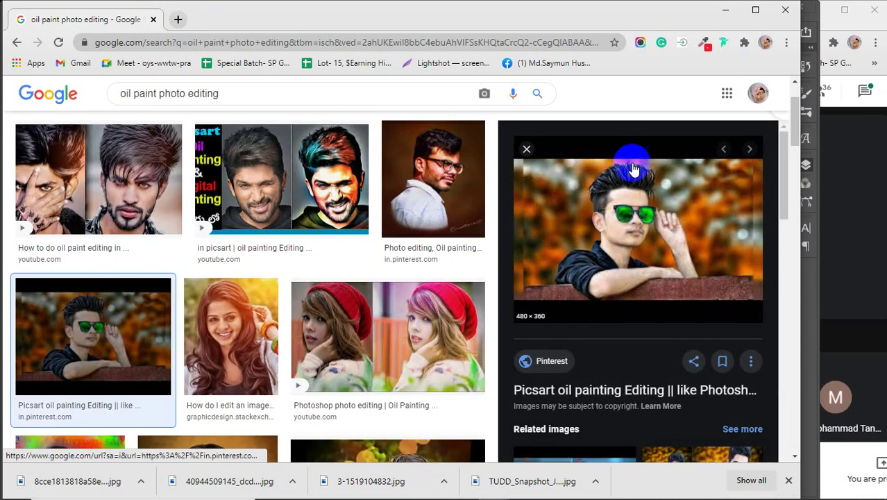
{"action": "scroll", "coordinate": [319, 250], "scroll_direction": "down", "scroll_amount": 3}
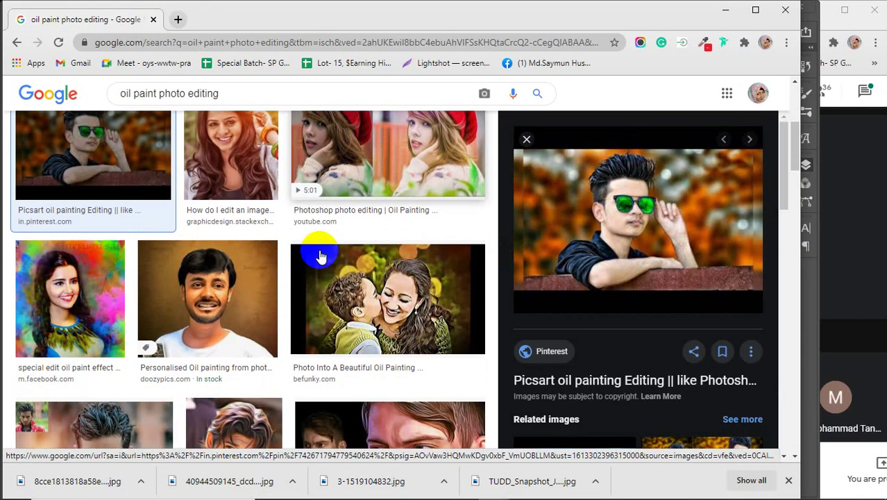
{"action": "left_click", "coordinate": [368, 316]}
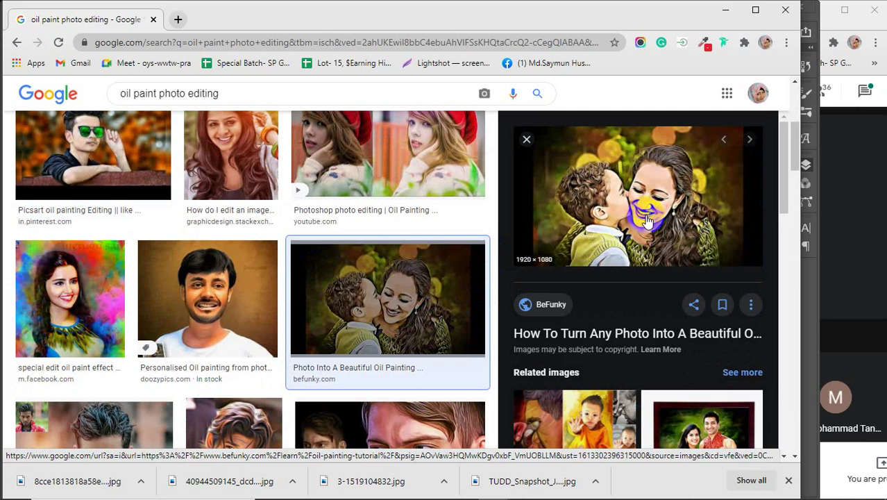
{"action": "scroll", "coordinate": [647, 221], "scroll_direction": "down", "scroll_amount": 2}
{"action": "scroll", "coordinate": [246, 302], "scroll_direction": "down", "scroll_amount": 1}
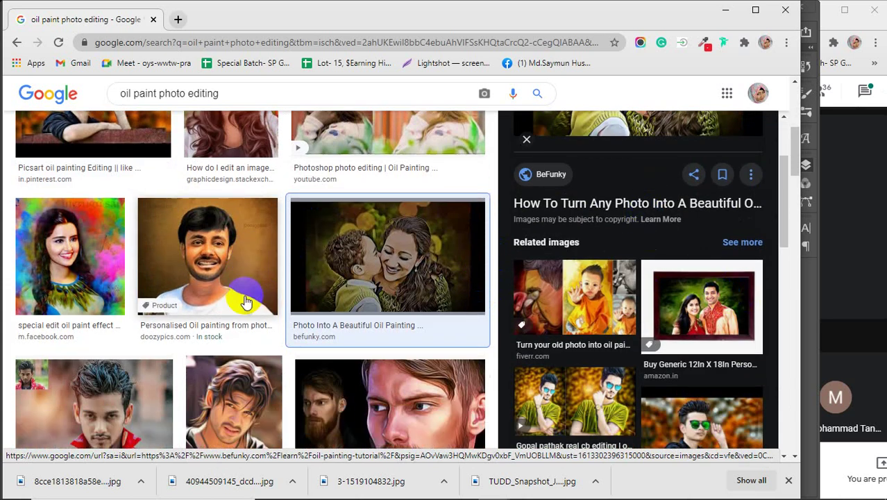
{"action": "scroll", "coordinate": [247, 302], "scroll_direction": "down", "scroll_amount": 2}
{"action": "left_click", "coordinate": [236, 284]}
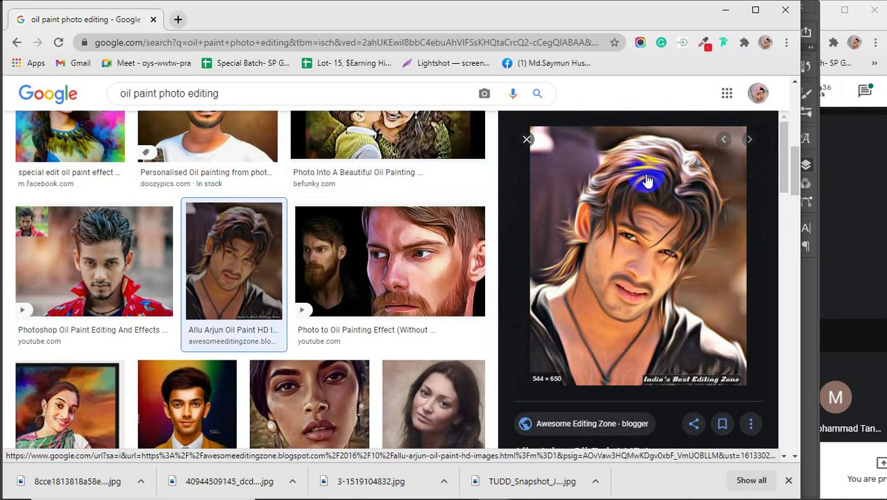
Browse further oil-paint portrait examples in the image search results and return to the Photoshop document
{"action": "scroll", "coordinate": [438, 263], "scroll_direction": "down", "scroll_amount": 2}
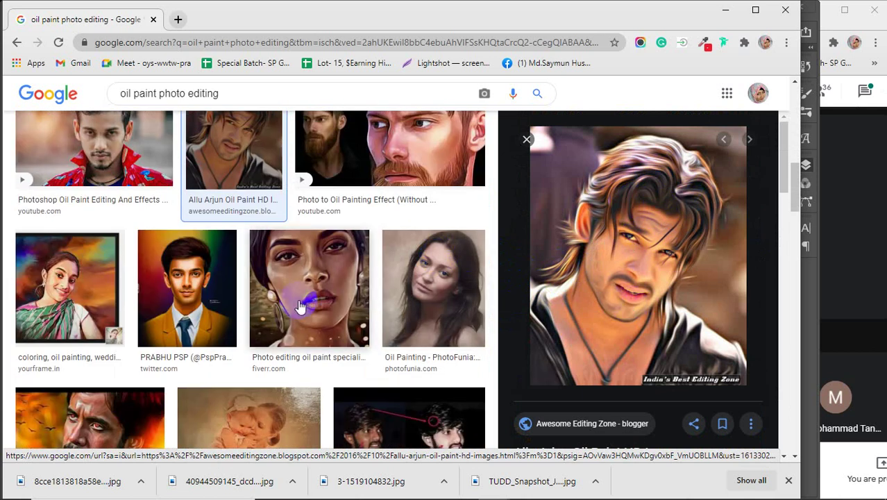
{"action": "scroll", "coordinate": [297, 208], "scroll_direction": "down", "scroll_amount": 3}
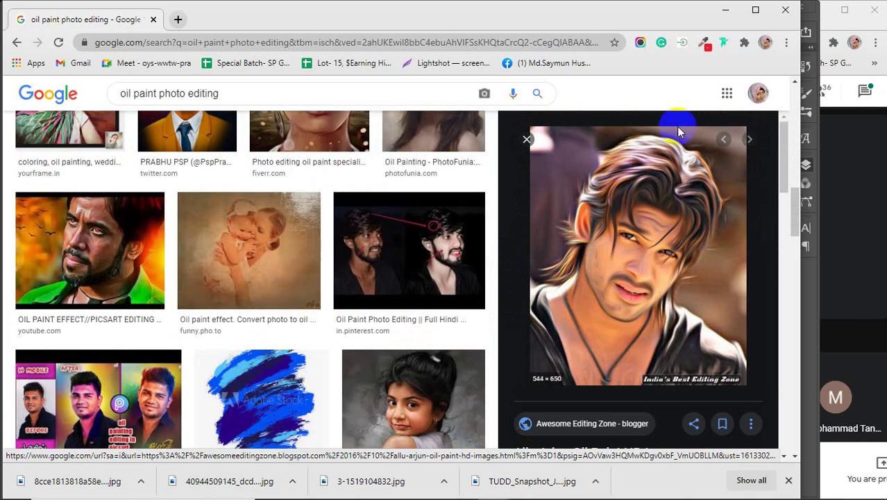
{"action": "left_click", "coordinate": [725, 13]}
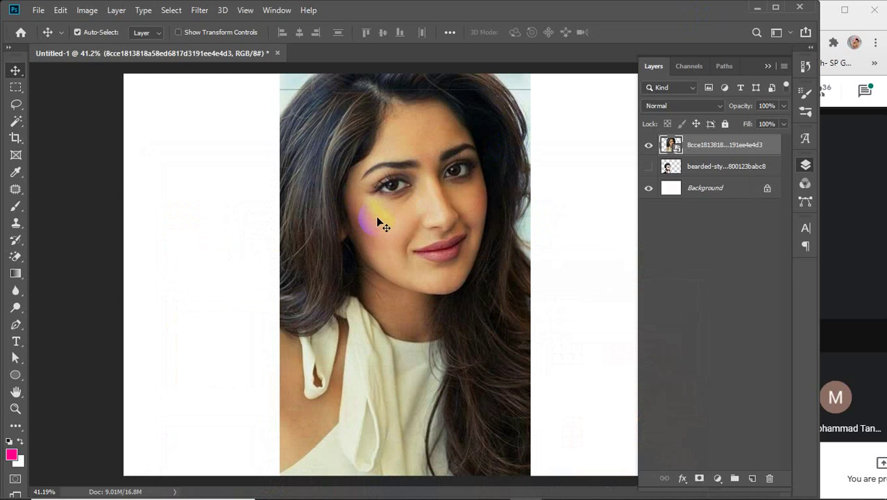
{"action": "left_click", "coordinate": [348, 265]}
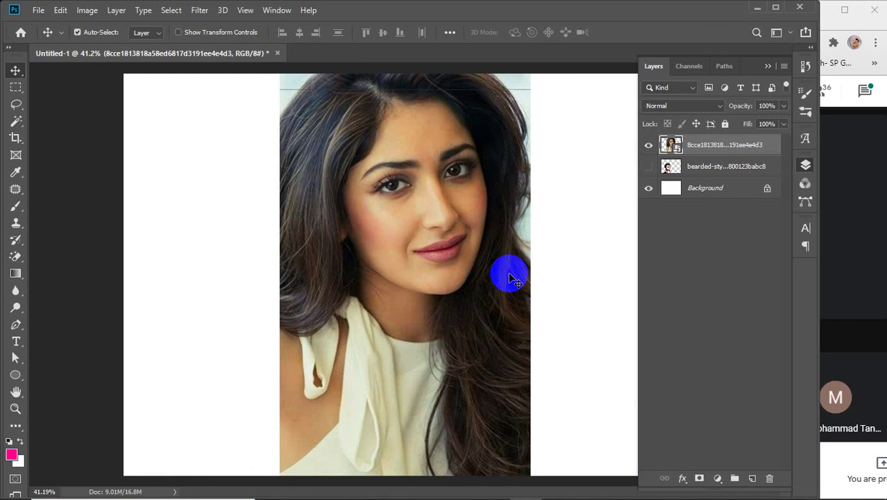
{"action": "left_click", "coordinate": [60, 10]}
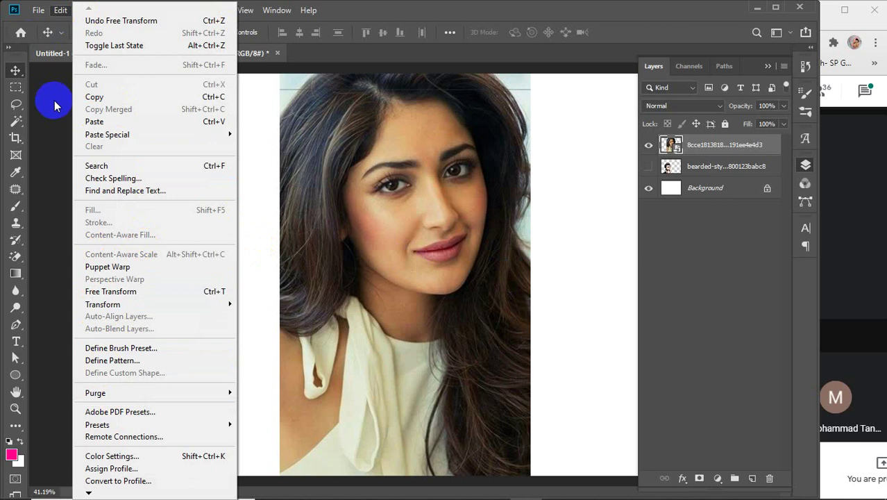
{"action": "left_click", "coordinate": [53, 101]}
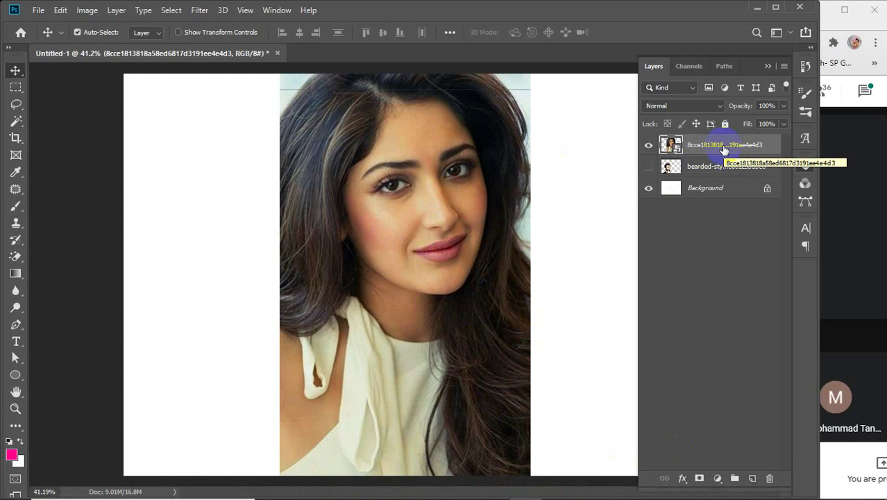
{"action": "left_click", "coordinate": [87, 10]}
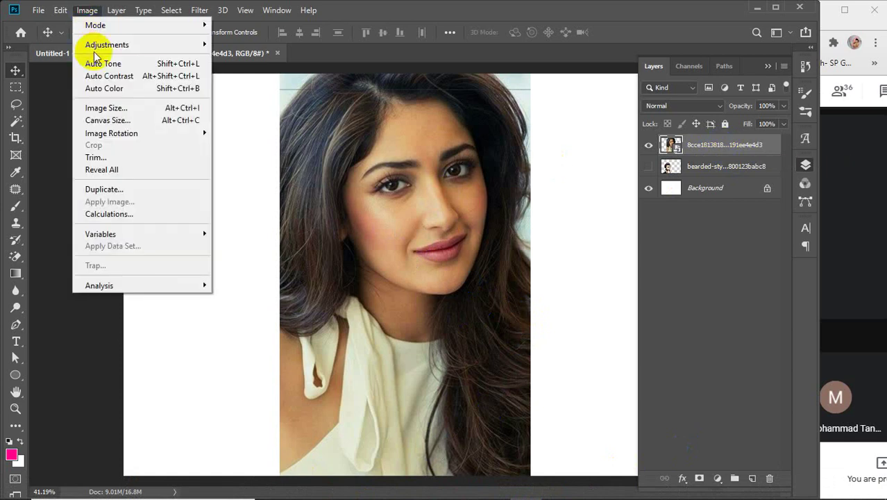
{"action": "mouse_move", "coordinate": [127, 45]}
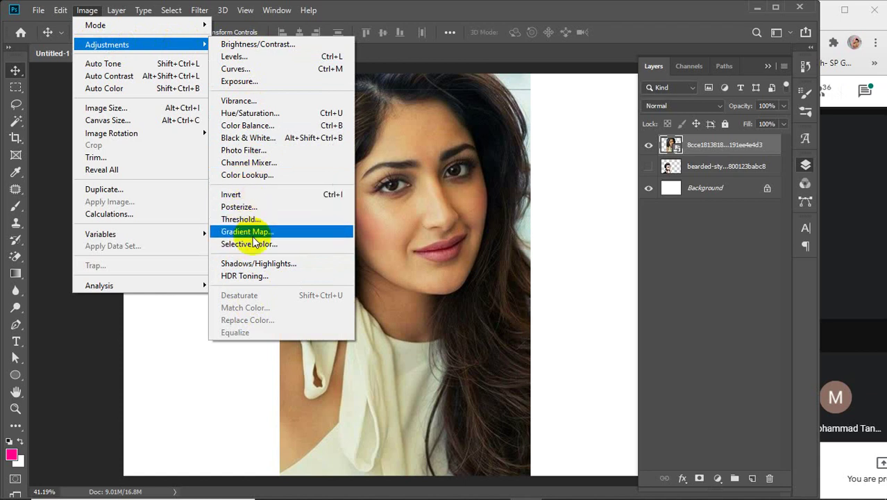
{"action": "left_click", "coordinate": [425, 135]}
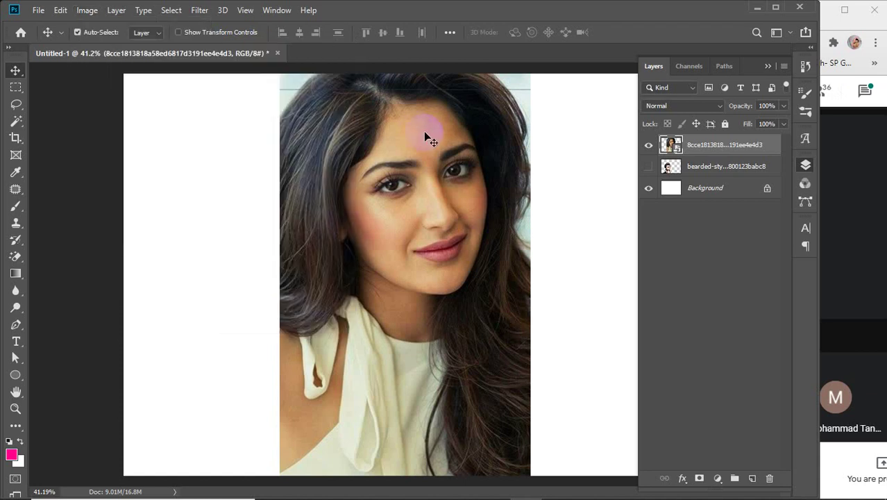
{"action": "left_click", "coordinate": [199, 11]}
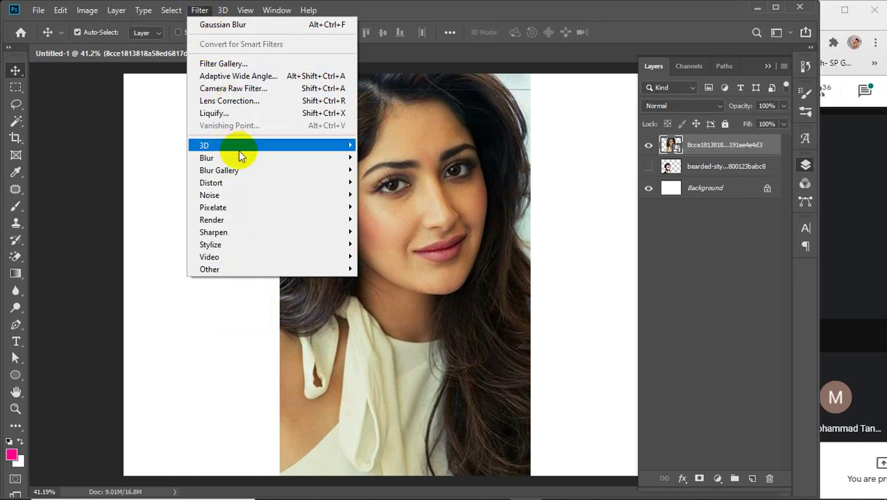
{"action": "mouse_move", "coordinate": [244, 150]}
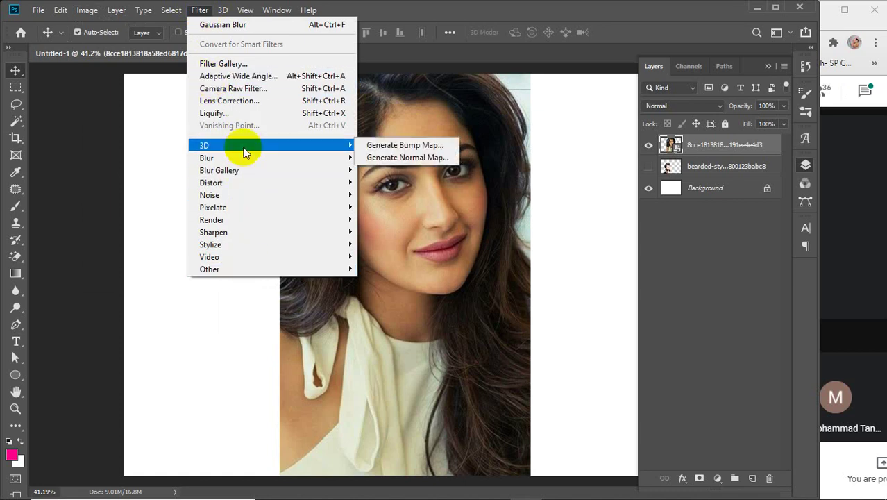
{"action": "mouse_move", "coordinate": [323, 158]}
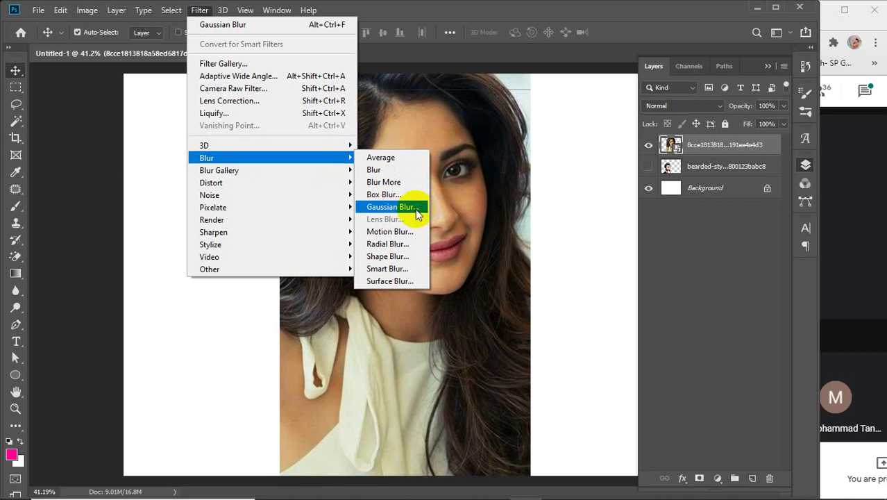
{"action": "mouse_move", "coordinate": [213, 186]}
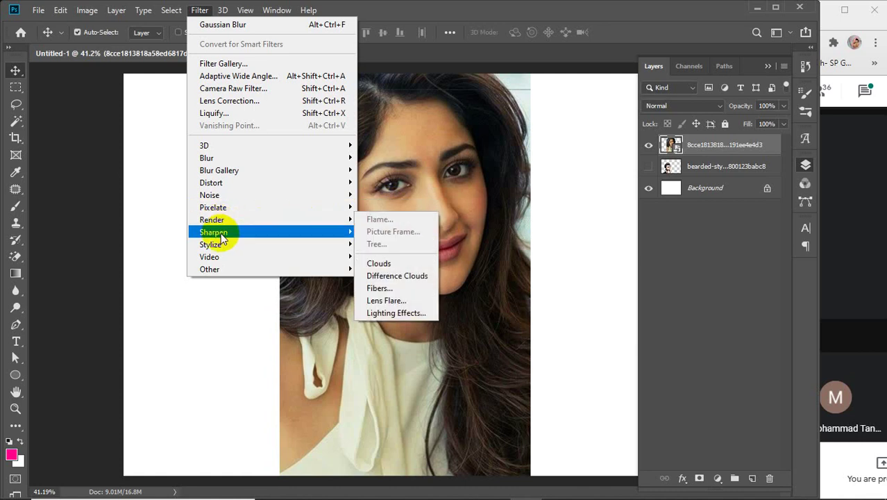
{"action": "mouse_move", "coordinate": [224, 232]}
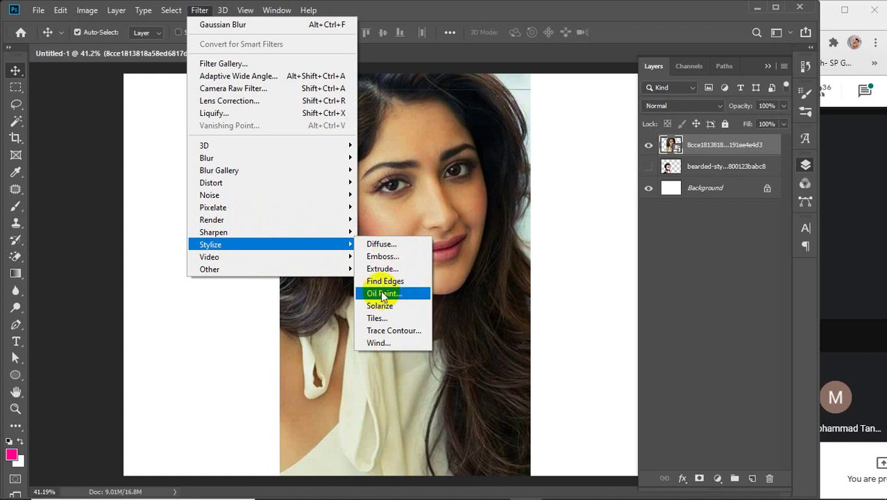
{"action": "mouse_move", "coordinate": [212, 271]}
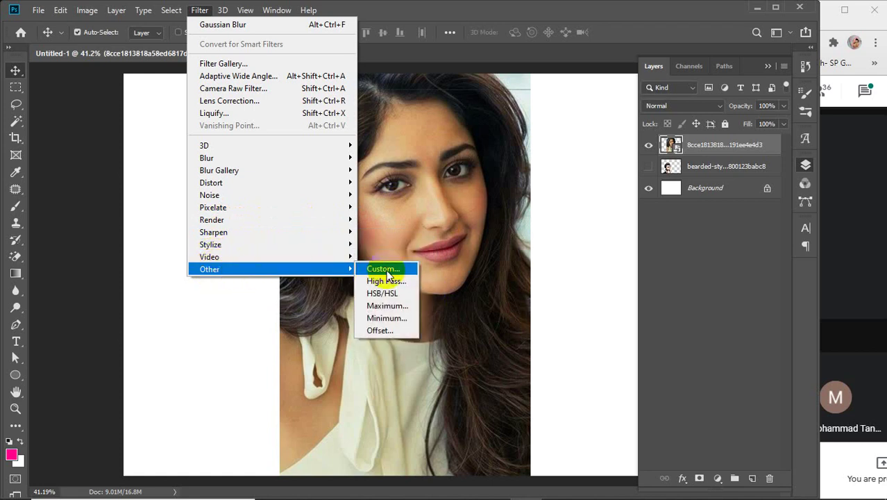
{"action": "left_click", "coordinate": [526, 246]}
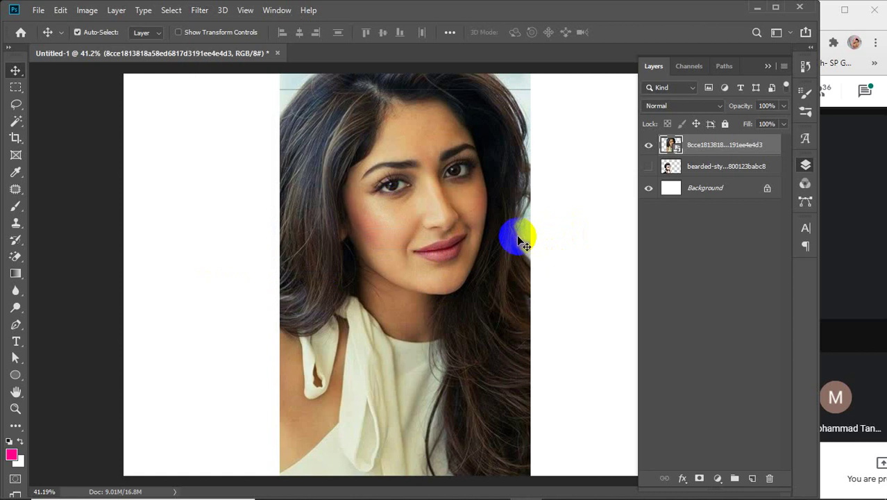
Duplicate the woman's portrait layer 8cce1813818a58ed6817d3191ee4e4d3 twice
{"action": "left_click", "coordinate": [722, 153]}
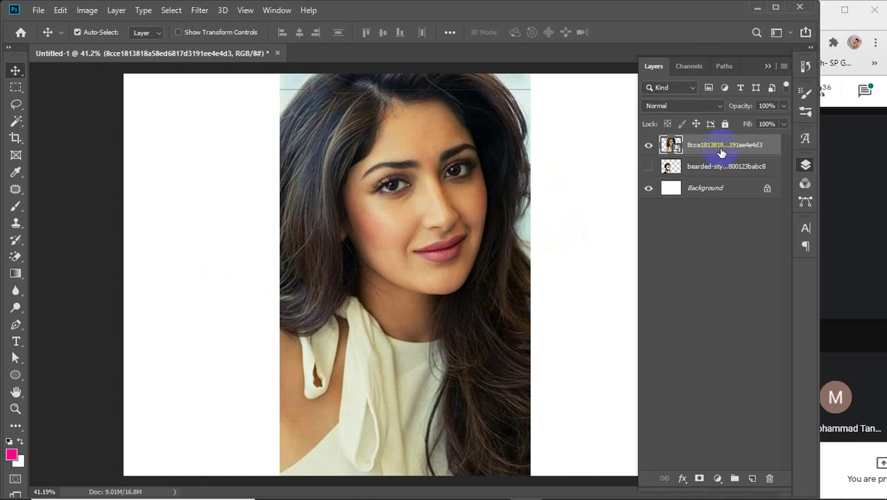
{"action": "key", "text": "ctrl+j"}
{"action": "key", "text": "ctrl+j"}
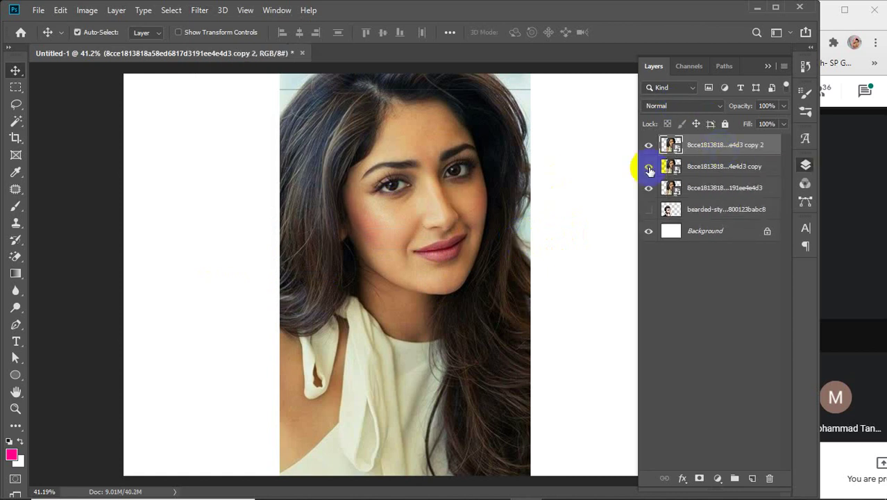
Hide the original portrait layer and its first copy, and rasterize the topmost copy
{"action": "left_click_drag", "start_coordinate": [649, 168], "coordinate": [647, 186]}
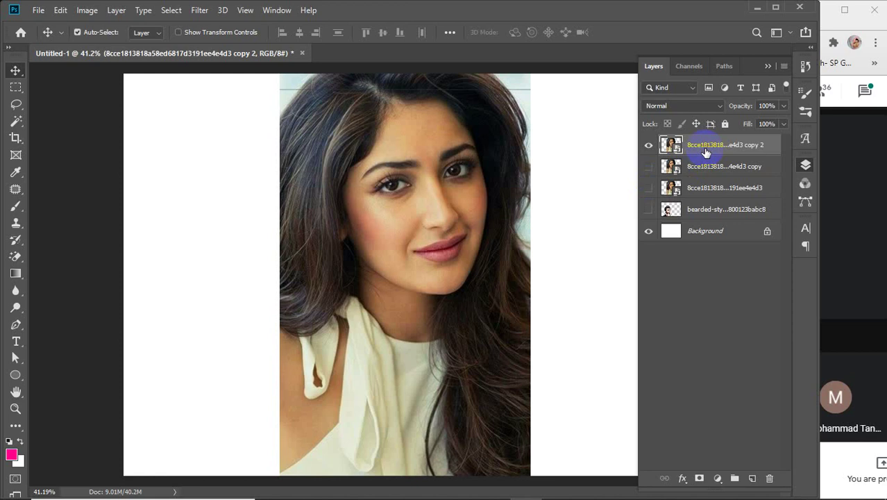
{"action": "right_click", "coordinate": [707, 147]}
{"action": "left_click", "coordinate": [576, 183]}
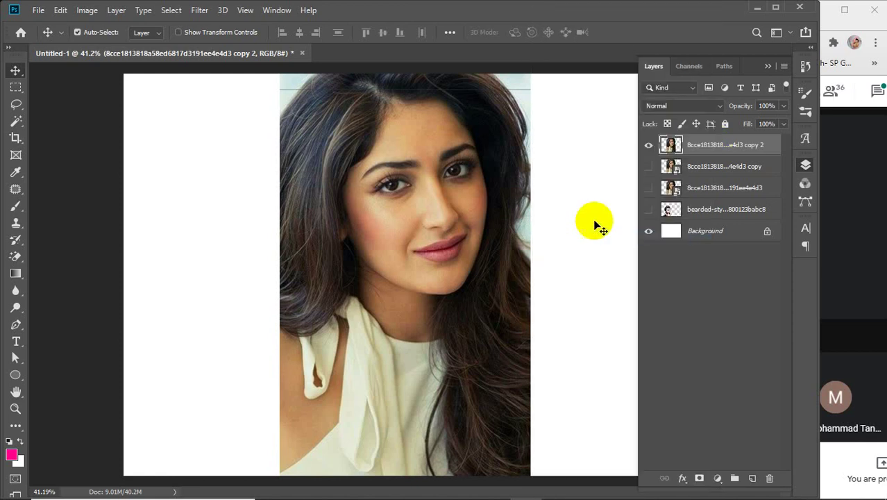
{"action": "left_click", "coordinate": [201, 14]}
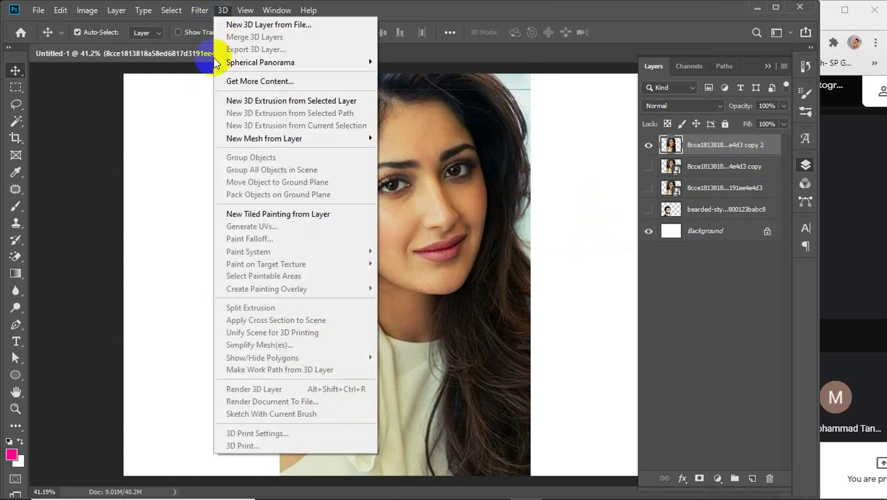
{"action": "left_click", "coordinate": [198, 12]}
{"action": "left_click", "coordinate": [199, 11]}
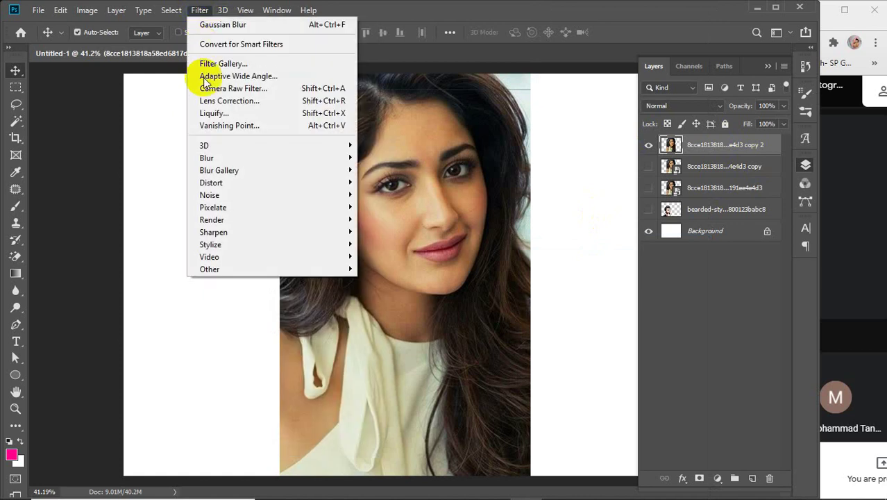
{"action": "mouse_move", "coordinate": [223, 173]}
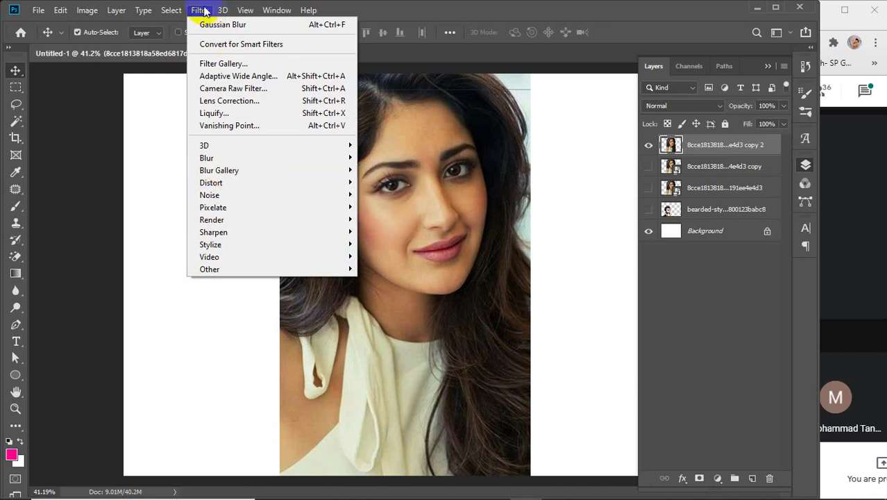
{"action": "left_click", "coordinate": [80, 32]}
{"action": "left_click", "coordinate": [83, 11]}
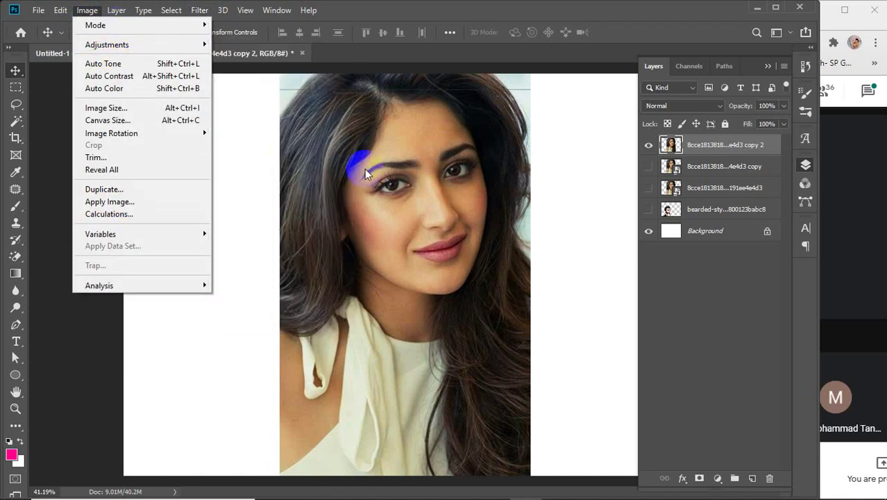
{"action": "left_click", "coordinate": [428, 214]}
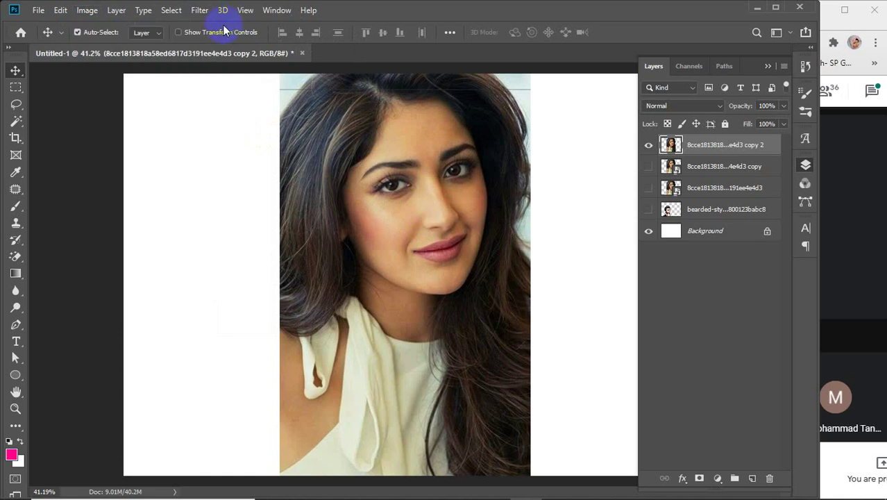
Open the Camera Raw Filter for the topmost portrait copy and expand its Basic adjustments
{"action": "left_click", "coordinate": [198, 11]}
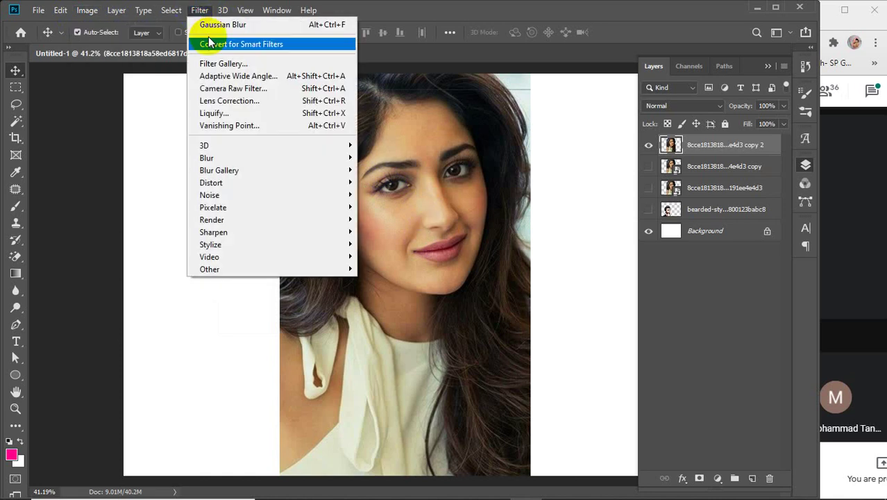
{"action": "left_click", "coordinate": [241, 91]}
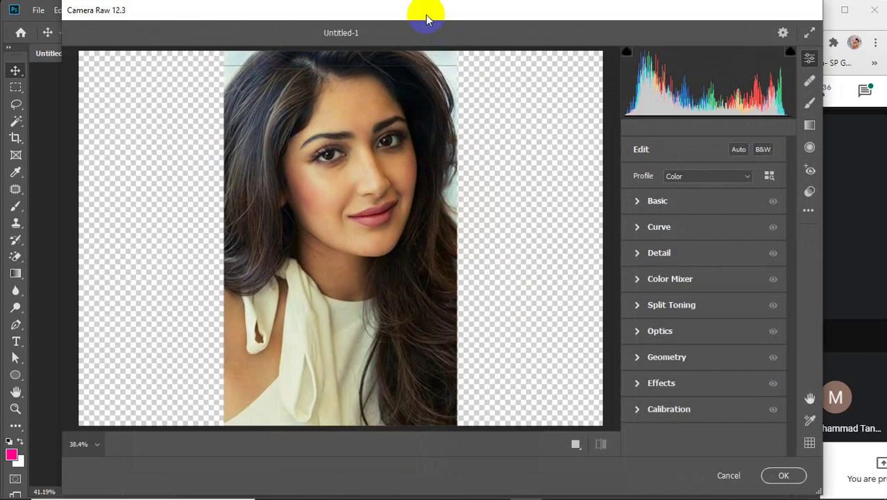
{"action": "left_click_drag", "start_coordinate": [427, 19], "coordinate": [404, 19]}
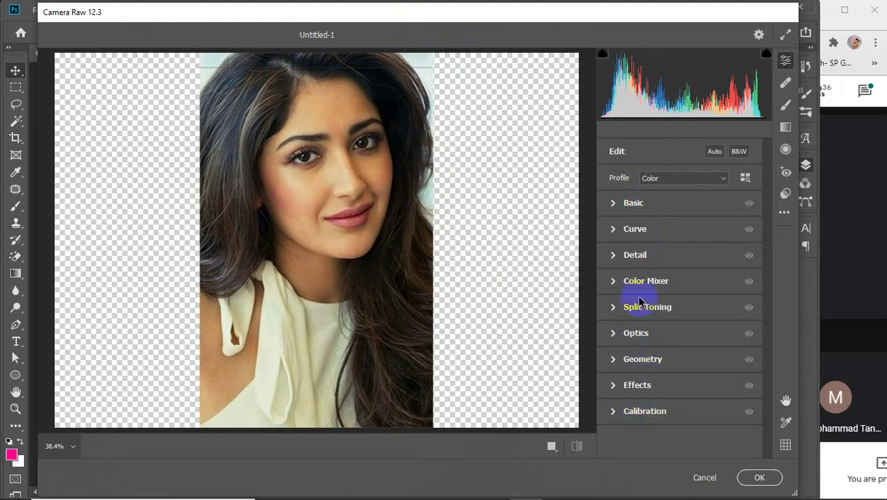
{"action": "left_click", "coordinate": [613, 205]}
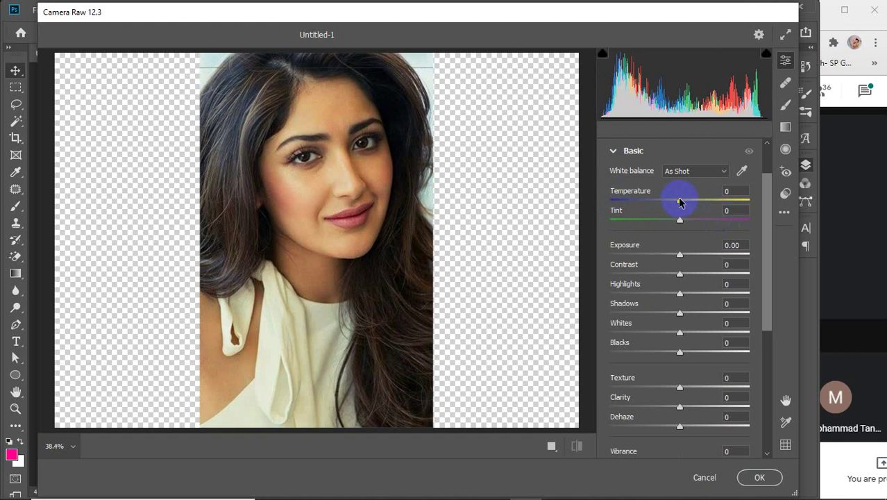
Try Temperature at +58 and -70 and Tint at -88 on the portrait, resetting each to 0
{"action": "left_click_drag", "start_coordinate": [680, 200], "coordinate": [720, 200]}
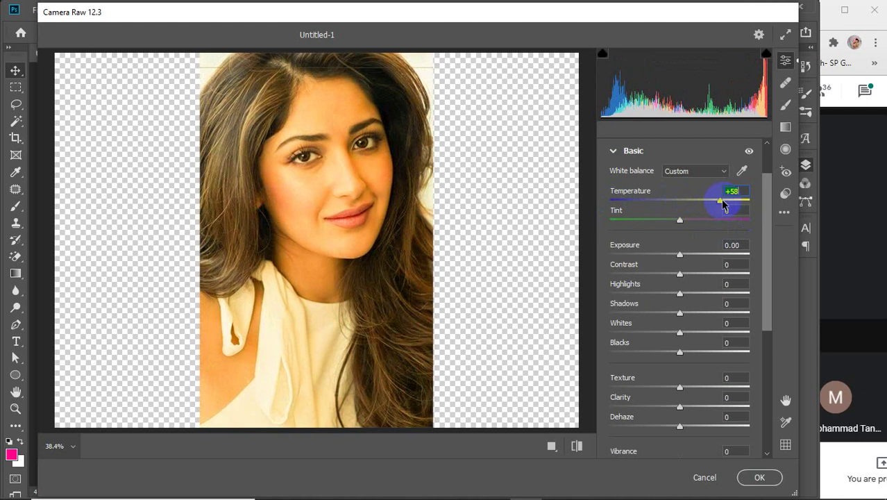
{"action": "left_click_drag", "start_coordinate": [723, 200], "coordinate": [630, 202]}
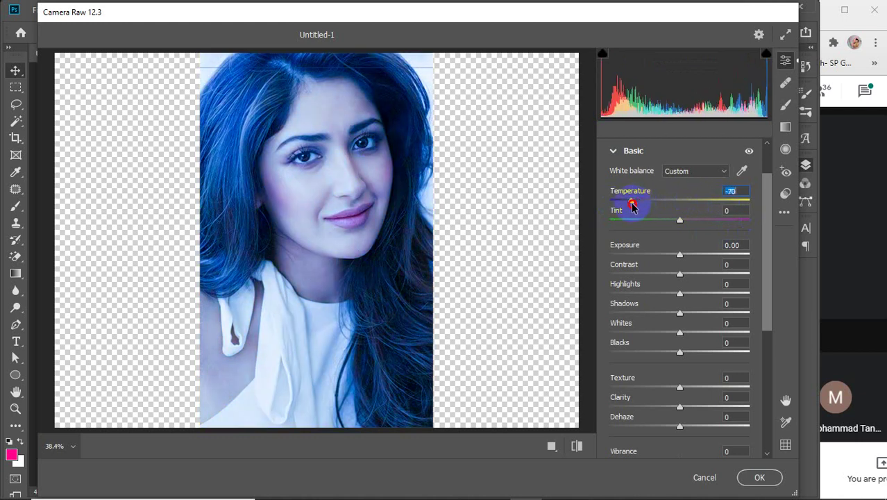
{"action": "double_click", "coordinate": [632, 206]}
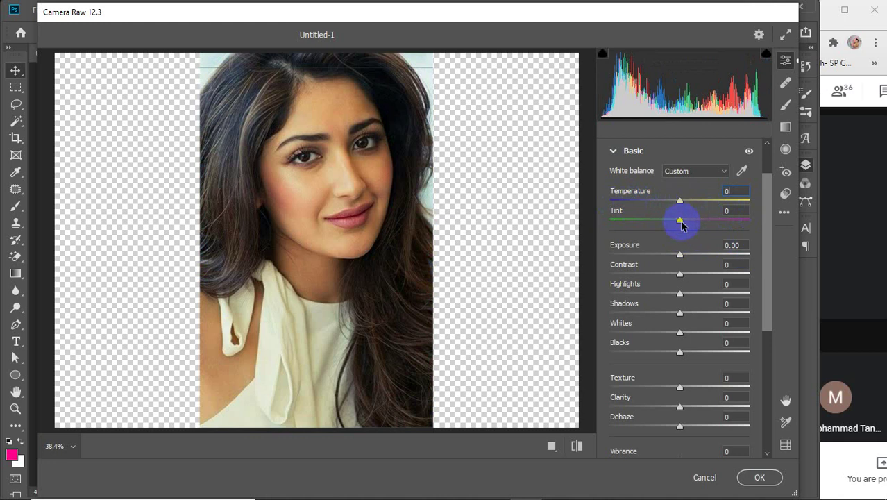
{"action": "left_click_drag", "start_coordinate": [680, 221], "coordinate": [618, 227]}
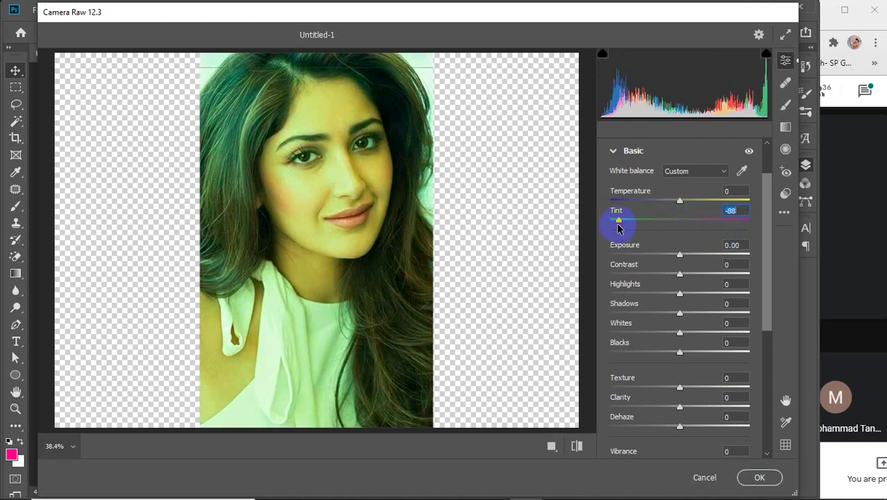
{"action": "double_click", "coordinate": [618, 227]}
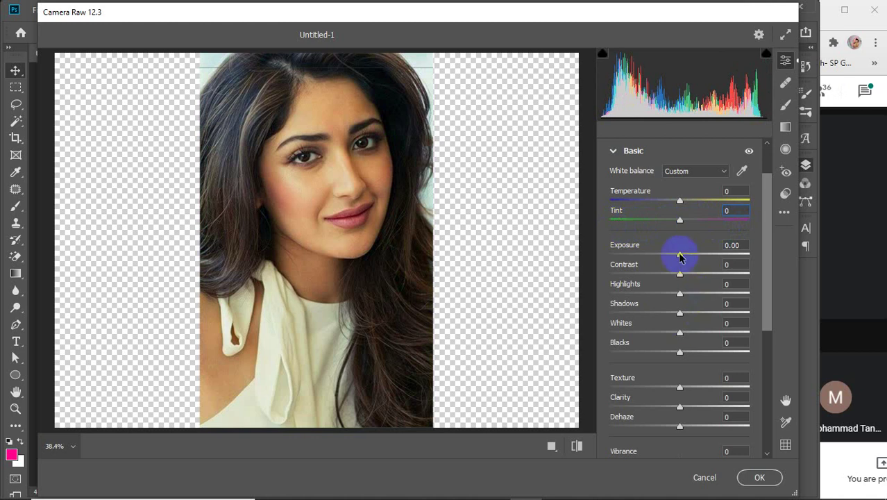
Try Exposure at -3.05, Contrast at -98 and Shadows at -93 on the portrait, resetting each to 0
{"action": "left_click_drag", "start_coordinate": [680, 254], "coordinate": [638, 258]}
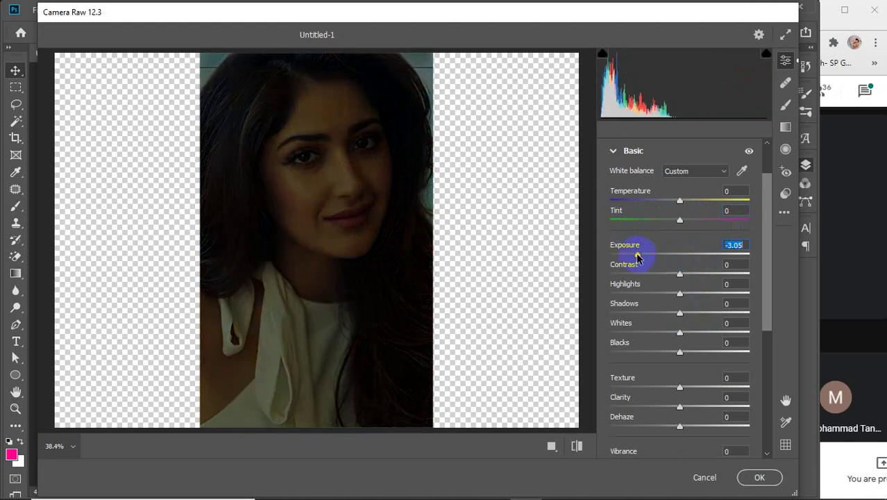
{"action": "double_click", "coordinate": [638, 257]}
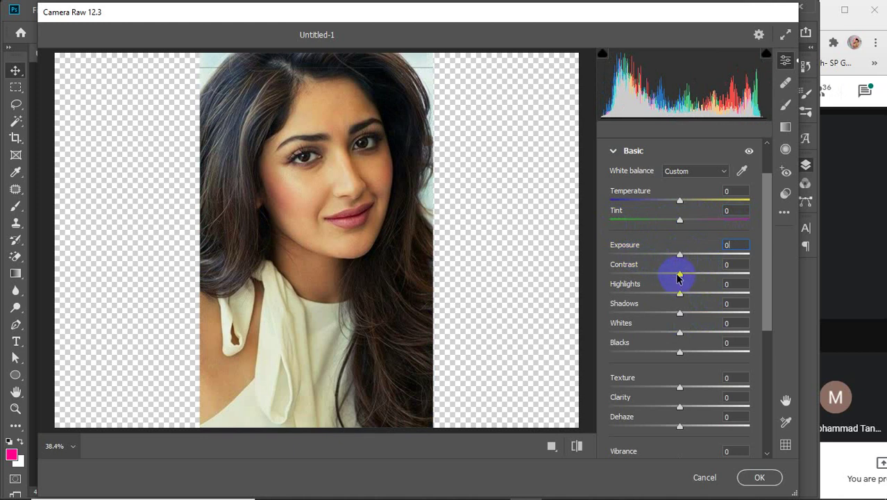
{"action": "left_click_drag", "start_coordinate": [680, 275], "coordinate": [611, 280]}
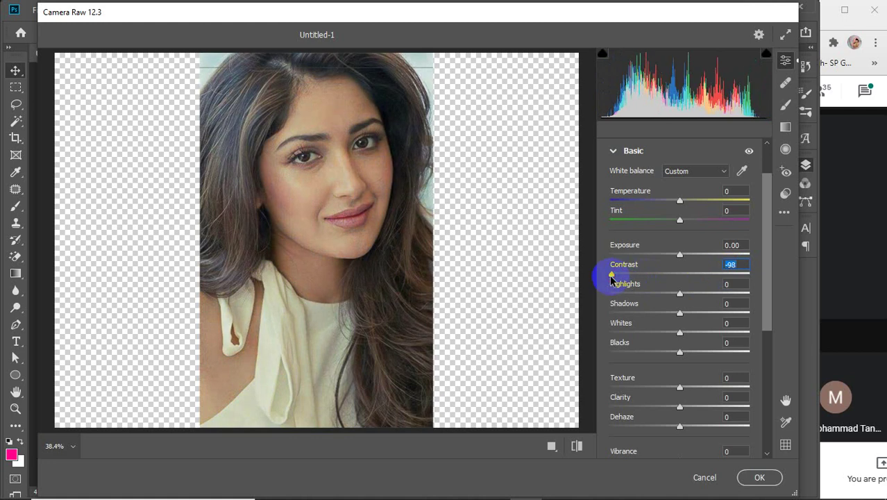
{"action": "double_click", "coordinate": [611, 275]}
{"action": "left_click_drag", "start_coordinate": [679, 294], "coordinate": [615, 313]}
{"action": "key", "text": "ctrl+z"}
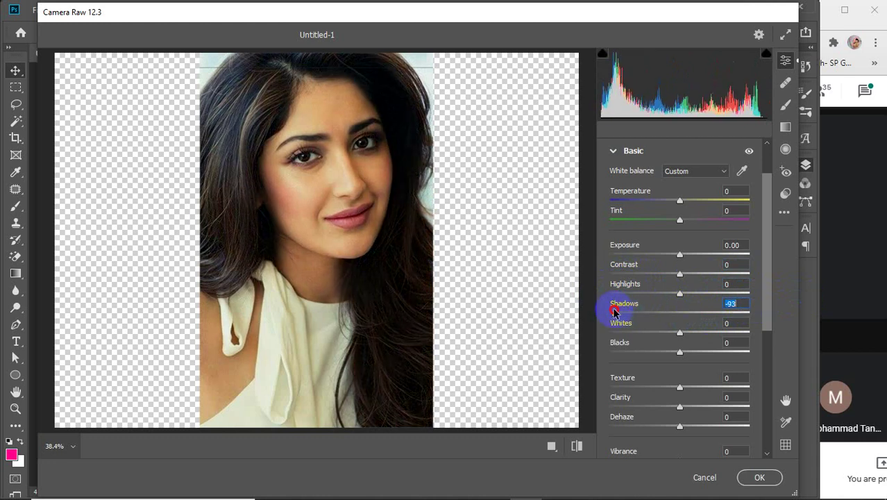
{"action": "double_click", "coordinate": [615, 312]}
{"action": "left_click", "coordinate": [680, 334]}
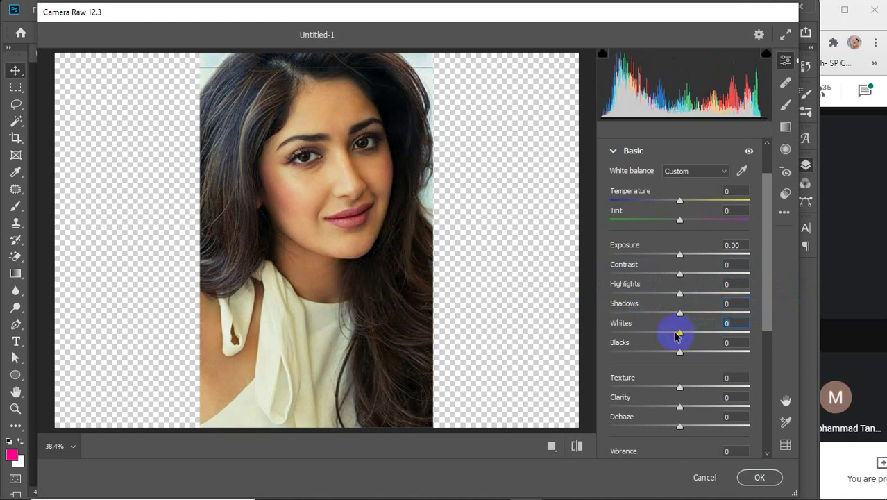
Collapse the Basic adjustments, look over the Curve adjustments, and expand the Detail adjustments
{"action": "scroll", "coordinate": [683, 383], "scroll_direction": "down", "scroll_amount": 2}
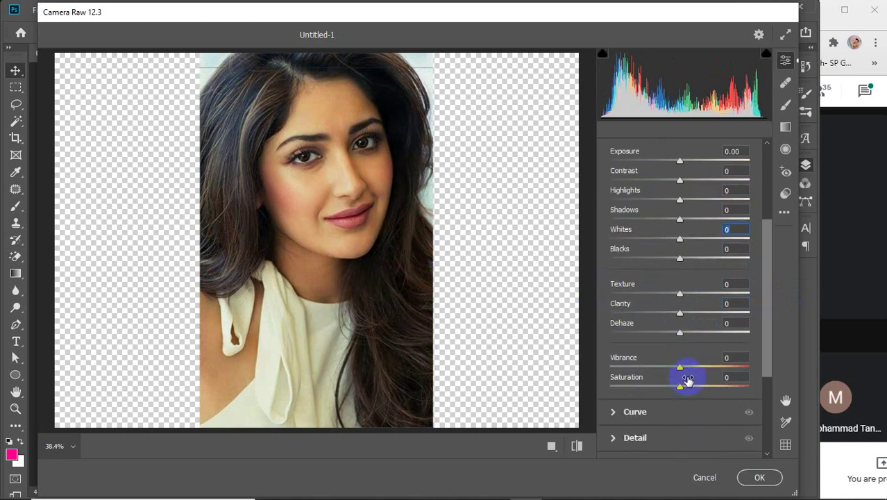
{"action": "scroll", "coordinate": [707, 353], "scroll_direction": "up", "scroll_amount": 3}
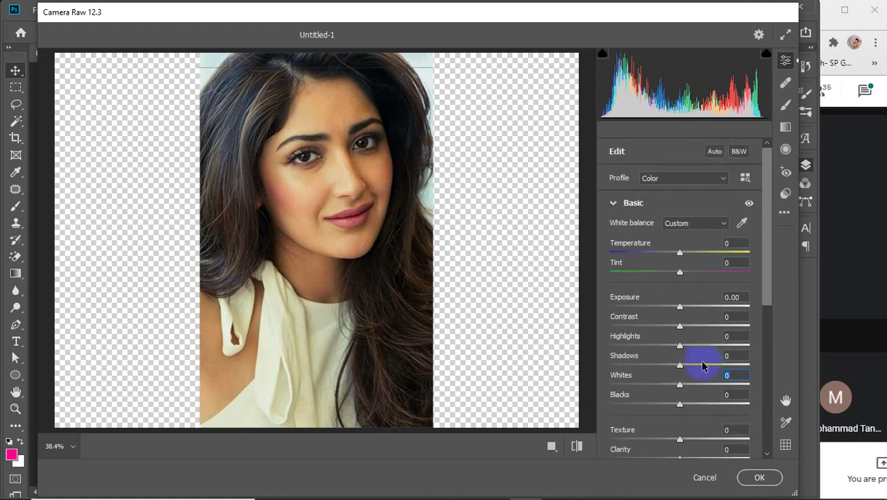
{"action": "left_click", "coordinate": [613, 203]}
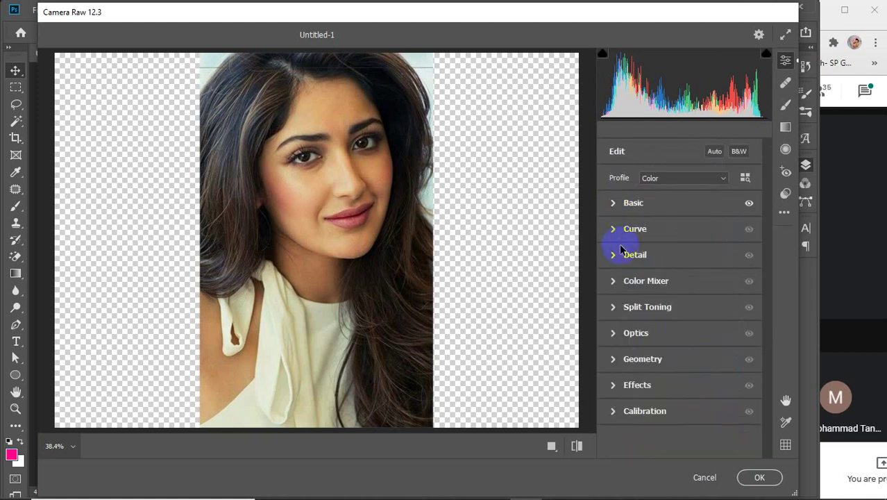
{"action": "left_click", "coordinate": [613, 229]}
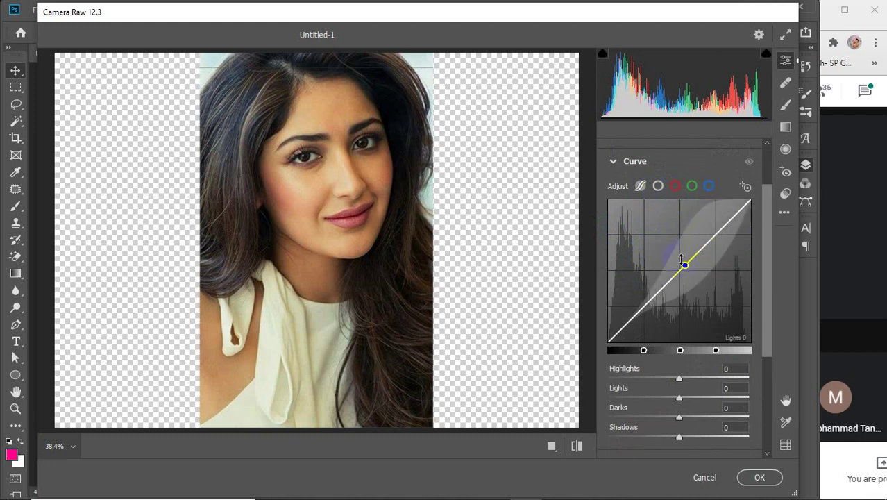
{"action": "scroll", "coordinate": [684, 262], "scroll_direction": "down", "scroll_amount": 1}
{"action": "scroll", "coordinate": [627, 224], "scroll_direction": "up", "scroll_amount": 3}
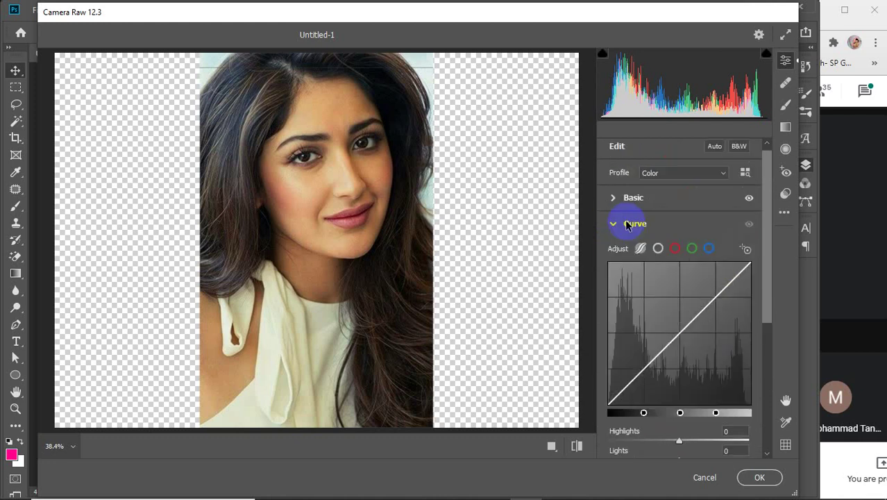
{"action": "left_click", "coordinate": [614, 224]}
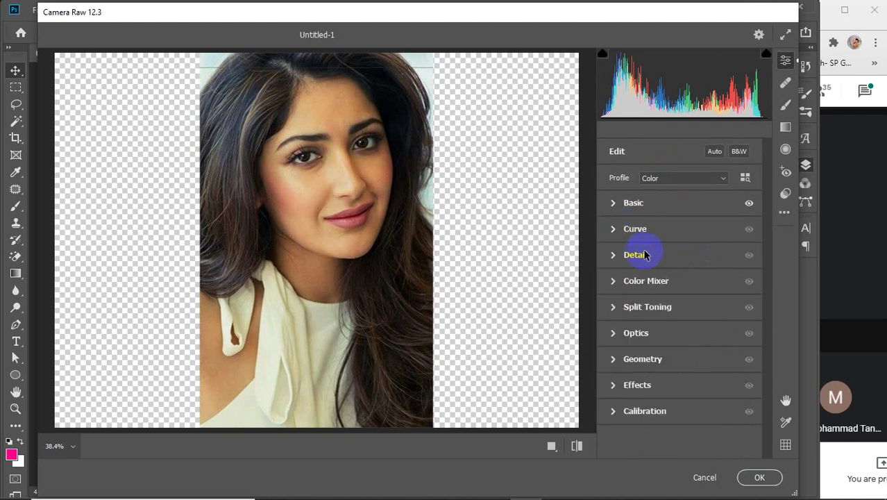
{"action": "left_click", "coordinate": [613, 255]}
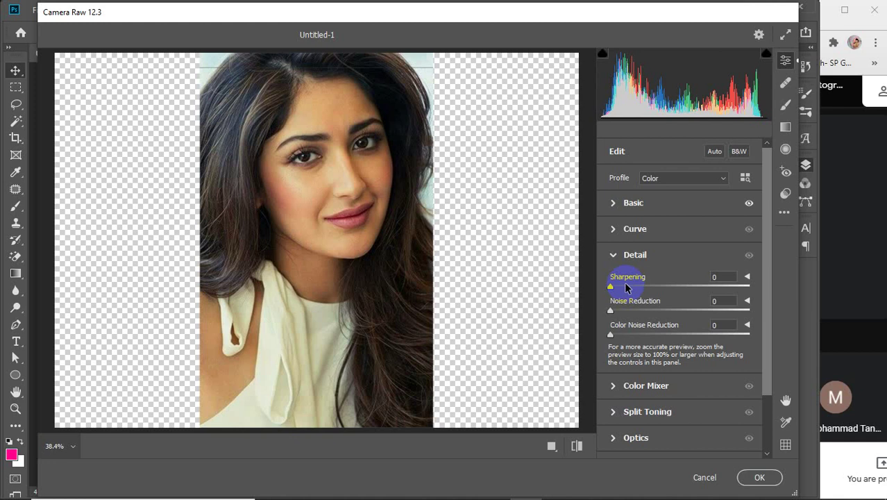
Switch to Google Meet and look through the full list of participants in the call, closing the list when done
{"action": "left_click", "coordinate": [865, 270]}
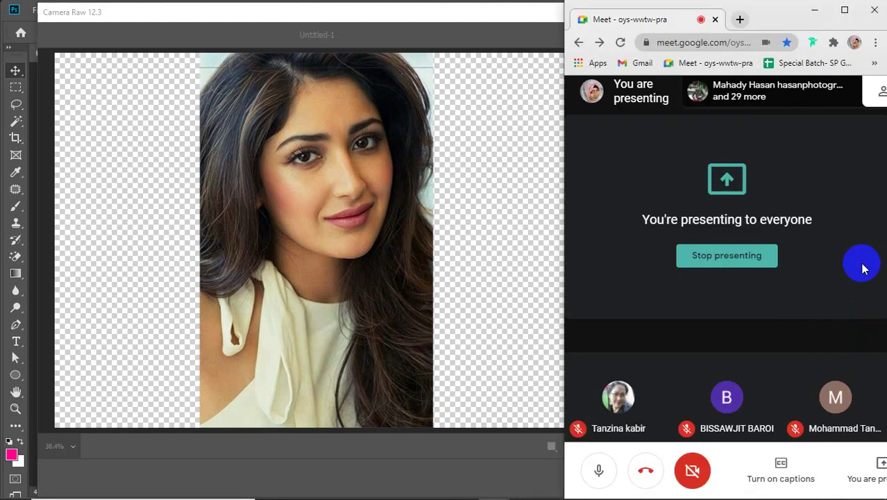
{"action": "left_click", "coordinate": [878, 93]}
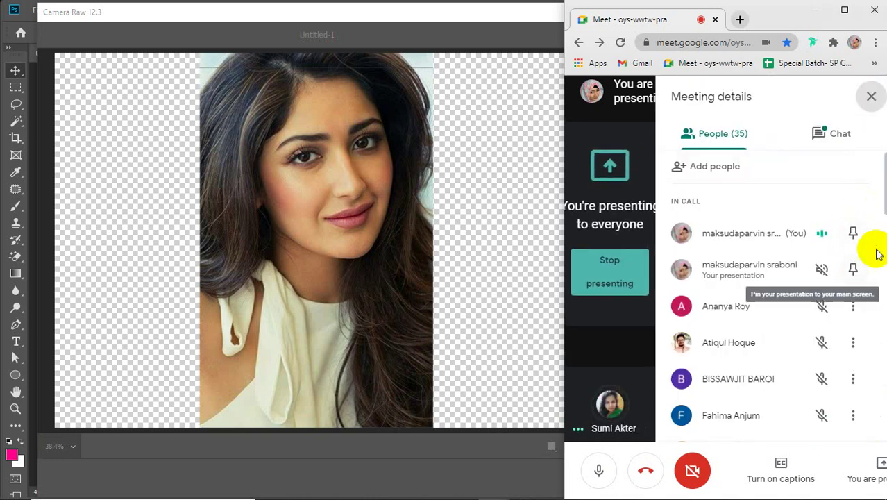
{"action": "scroll", "coordinate": [879, 253], "scroll_direction": "down", "scroll_amount": 3}
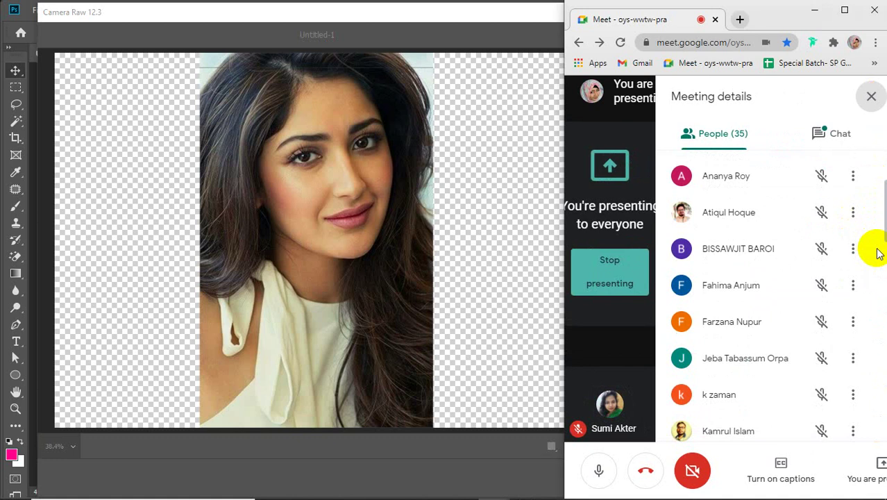
{"action": "scroll", "coordinate": [878, 254], "scroll_direction": "down", "scroll_amount": 2}
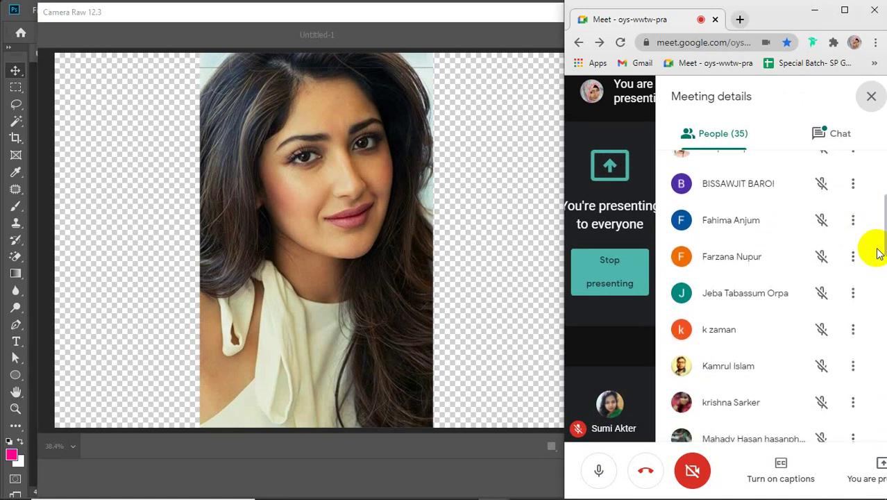
{"action": "scroll", "coordinate": [878, 254], "scroll_direction": "down", "scroll_amount": 2}
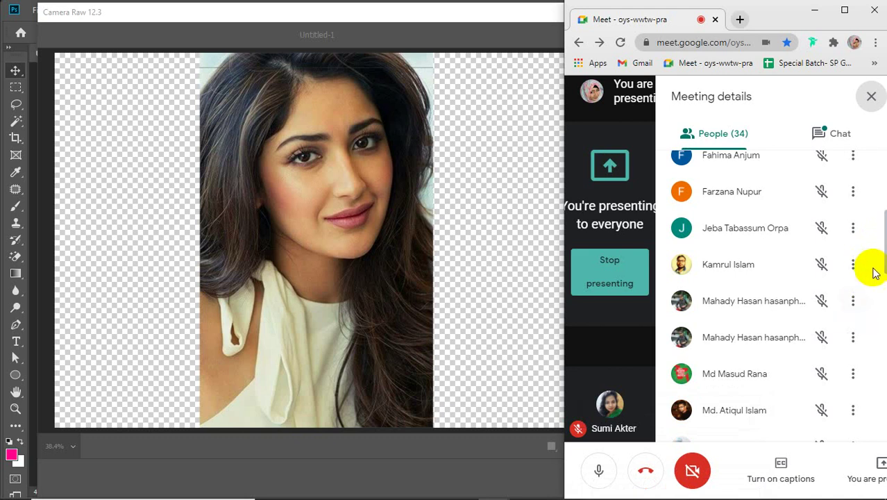
{"action": "scroll", "coordinate": [875, 273], "scroll_direction": "down", "scroll_amount": 2}
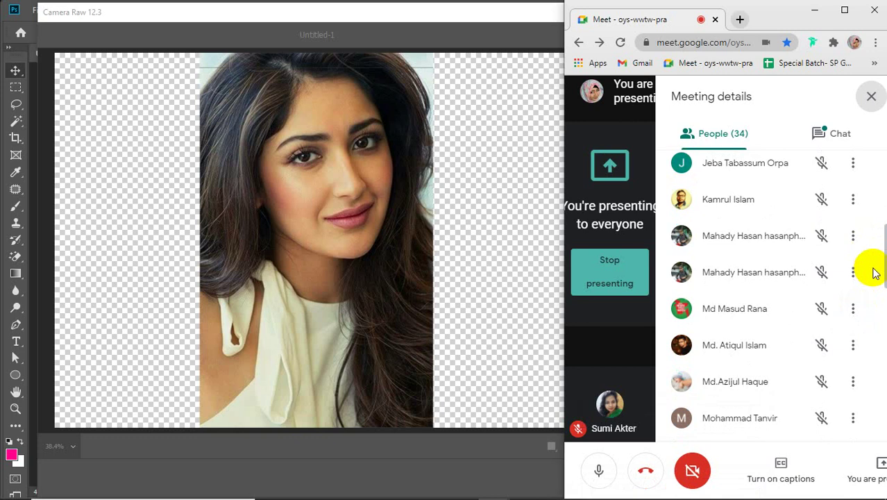
{"action": "scroll", "coordinate": [875, 273], "scroll_direction": "down", "scroll_amount": 3}
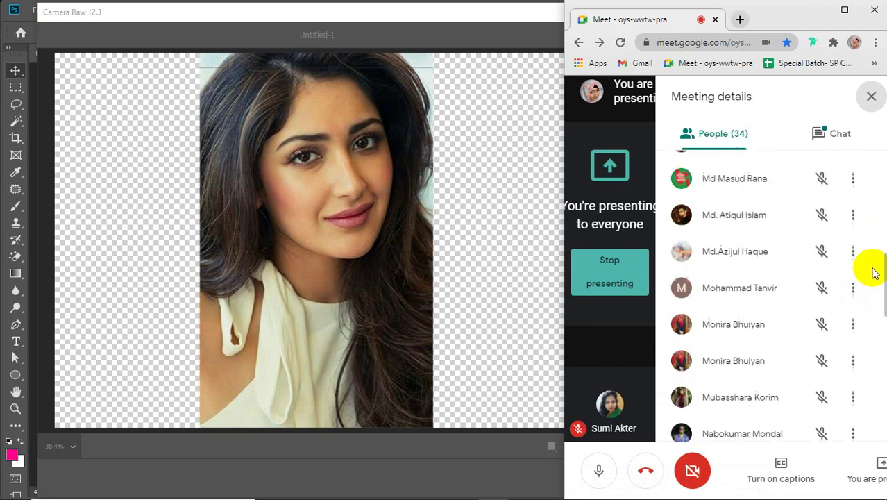
{"action": "scroll", "coordinate": [875, 273], "scroll_direction": "down", "scroll_amount": 2}
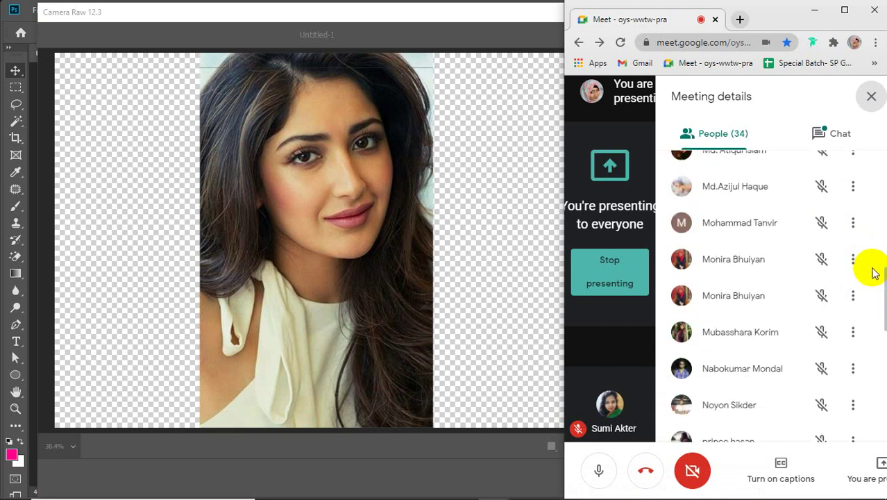
{"action": "scroll", "coordinate": [875, 273], "scroll_direction": "down", "scroll_amount": 2}
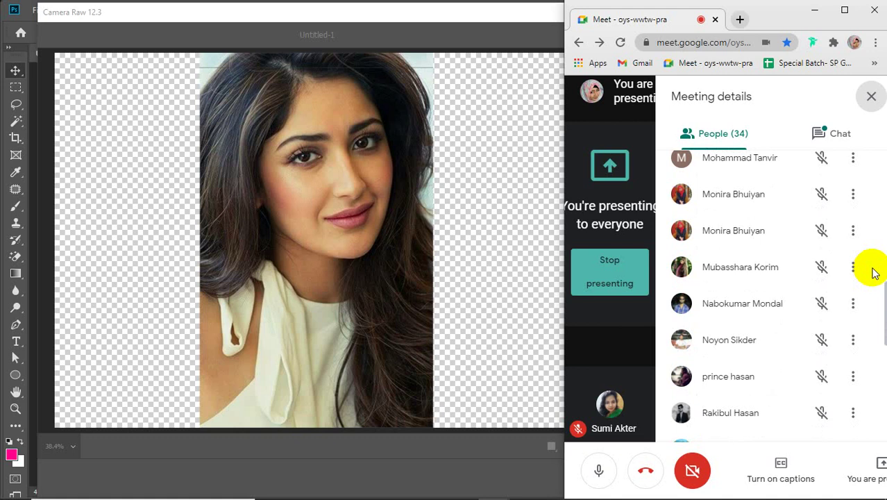
{"action": "scroll", "coordinate": [875, 273], "scroll_direction": "down", "scroll_amount": 2}
{"action": "scroll", "coordinate": [875, 273], "scroll_direction": "down", "scroll_amount": 3}
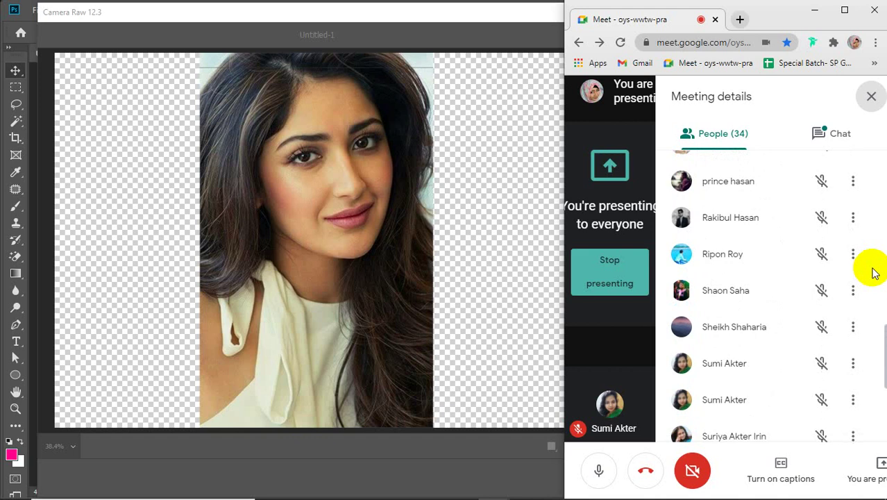
{"action": "scroll", "coordinate": [875, 273], "scroll_direction": "down", "scroll_amount": 2}
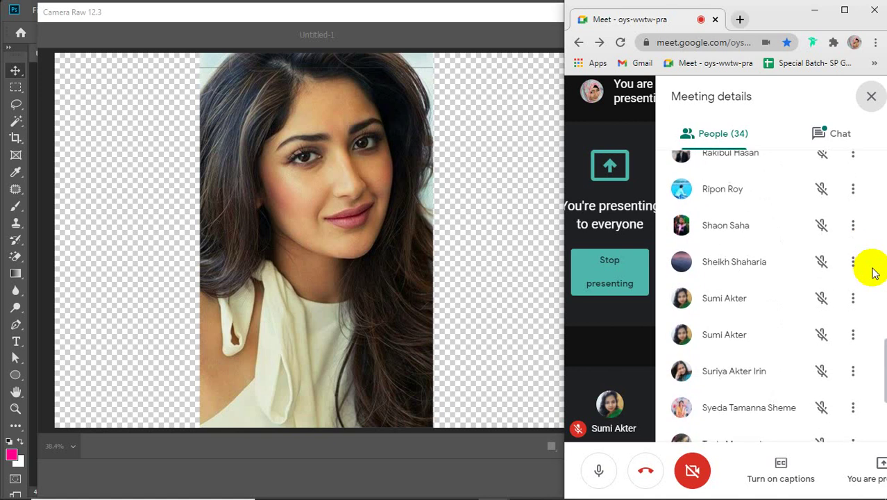
{"action": "scroll", "coordinate": [875, 273], "scroll_direction": "down", "scroll_amount": 2}
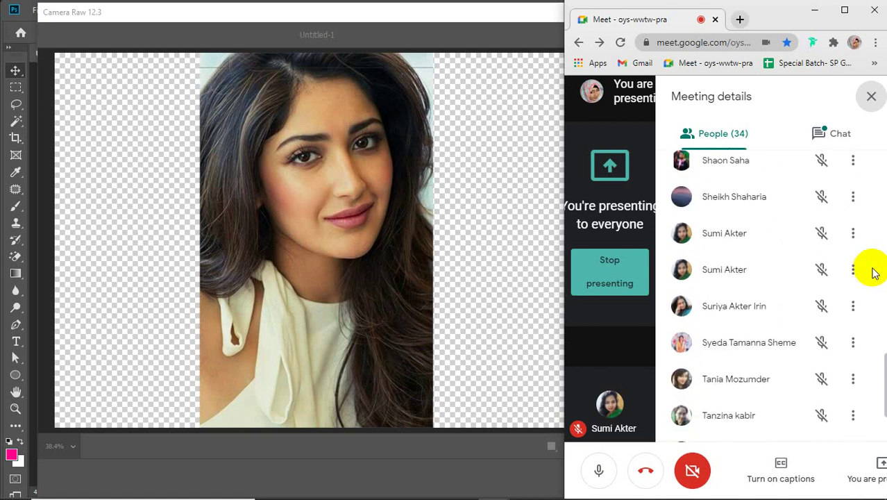
{"action": "scroll", "coordinate": [875, 273], "scroll_direction": "down", "scroll_amount": 2}
{"action": "scroll", "coordinate": [875, 273], "scroll_direction": "down", "scroll_amount": 1}
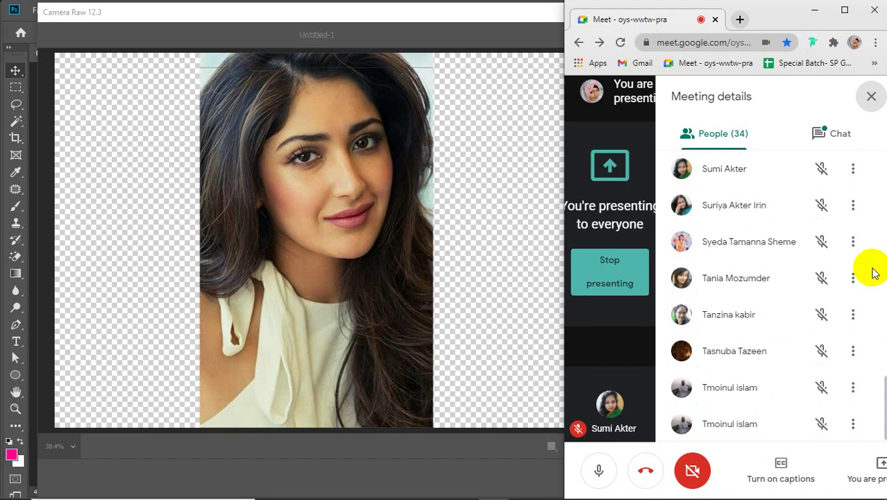
{"action": "left_click", "coordinate": [871, 97]}
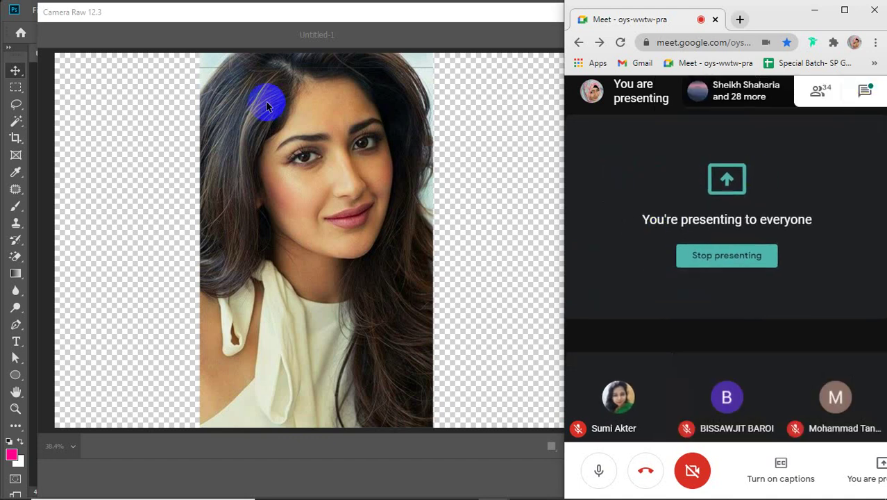
Return to Camera Raw and try Sharpening at 150 and 85 on the portrait, resetting it to 0
{"action": "left_click", "coordinate": [353, 278]}
{"action": "left_click", "coordinate": [353, 274]}
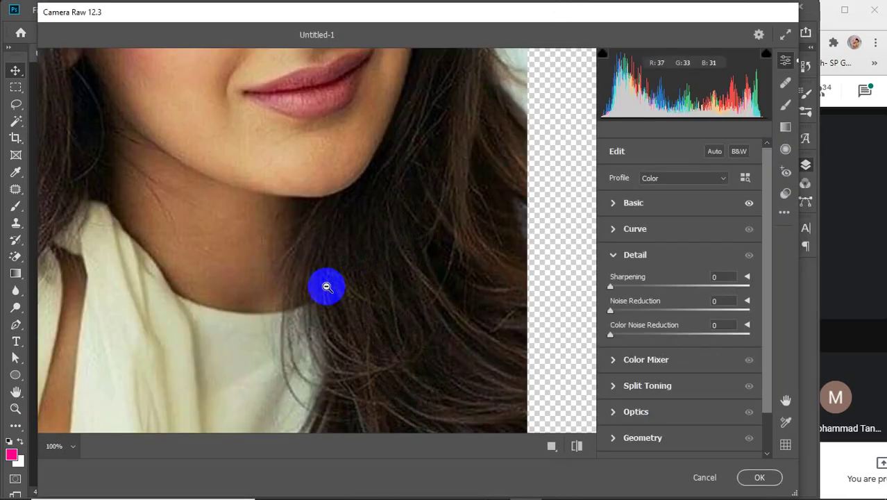
{"action": "left_click", "coordinate": [324, 231], "text": "alt"}
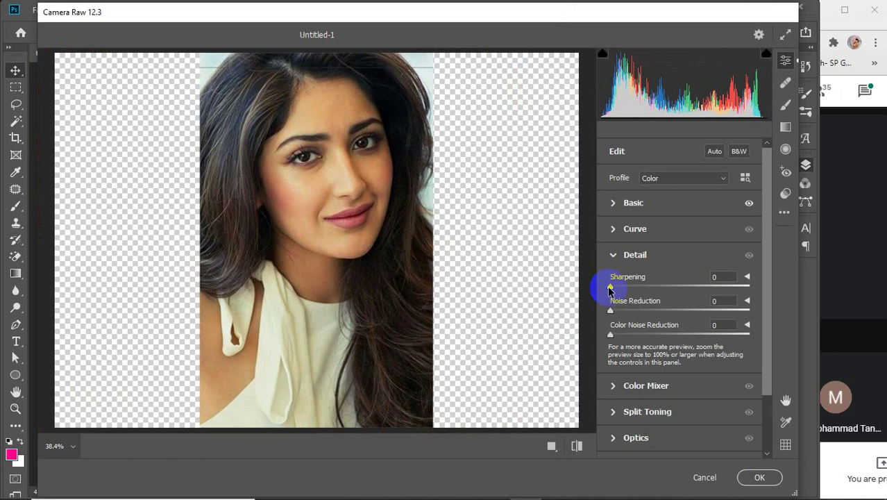
{"action": "mouse_move", "coordinate": [856, 497]}
{"action": "left_click", "coordinate": [611, 288]}
{"action": "left_click_drag", "start_coordinate": [611, 288], "coordinate": [771, 285]}
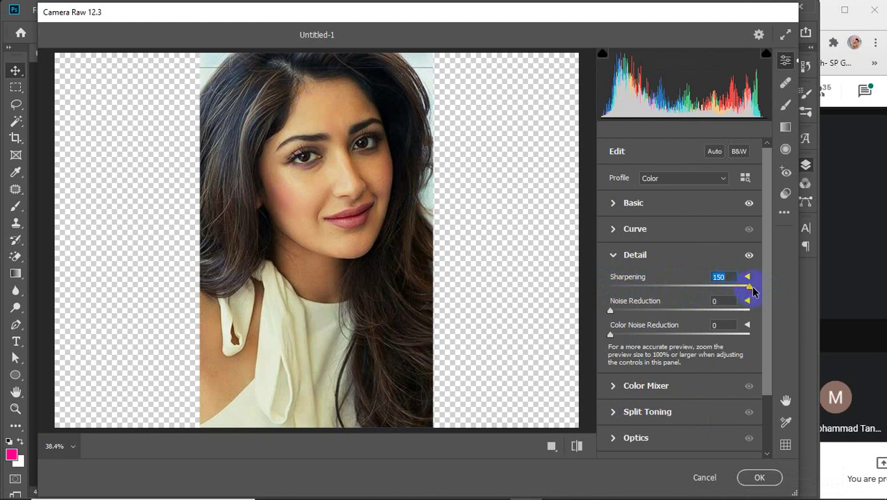
{"action": "left_click", "coordinate": [319, 183]}
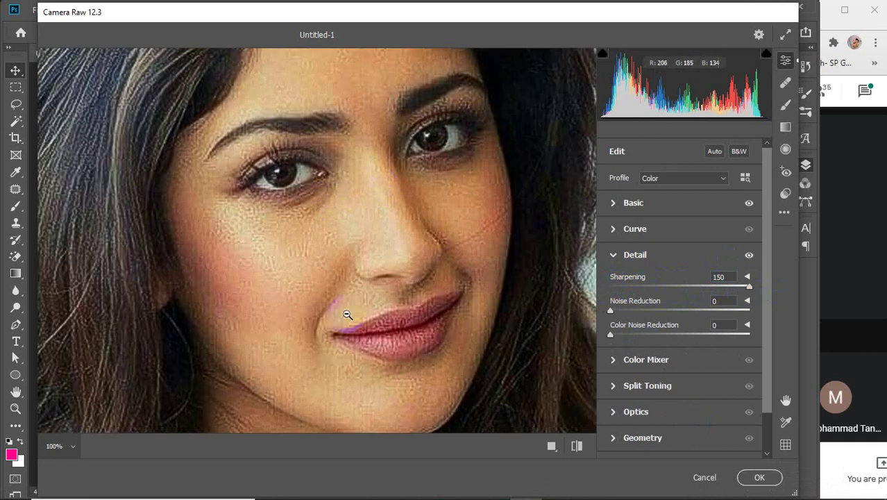
{"action": "left_click_drag", "start_coordinate": [747, 287], "coordinate": [690, 300]}
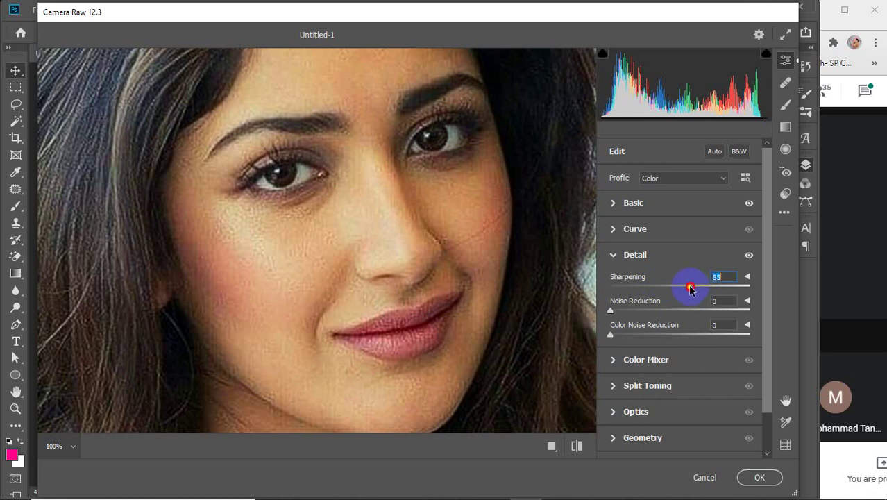
{"action": "left_click_drag", "start_coordinate": [692, 285], "coordinate": [611, 287]}
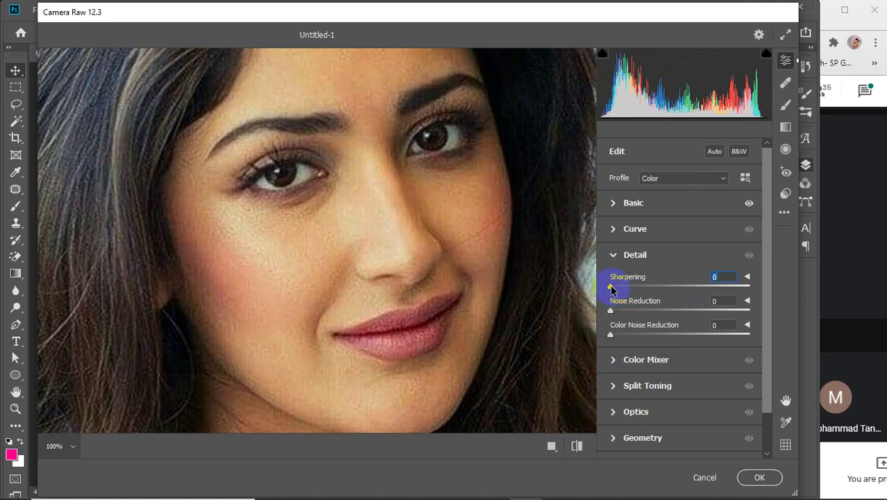
{"action": "left_click_drag", "start_coordinate": [611, 286], "coordinate": [574, 289]}
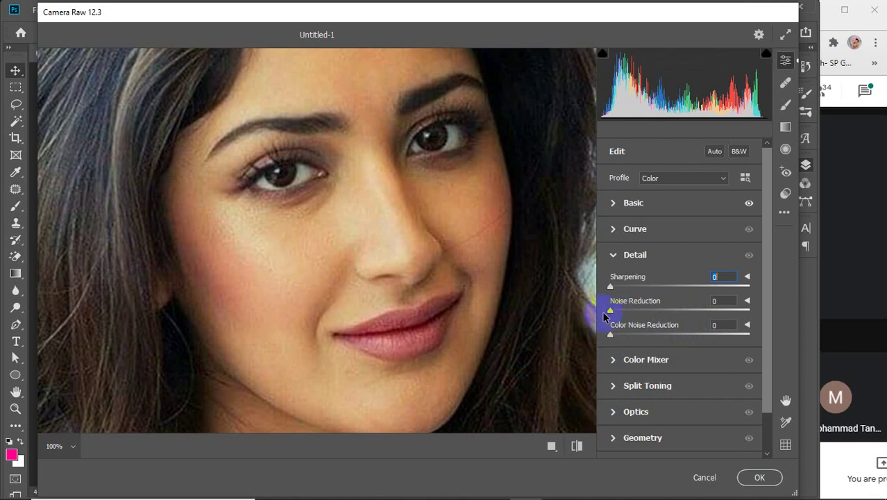
Try Noise Reduction at 100, reset it to 0, and set Color Noise Reduction to 100
{"action": "left_click_drag", "start_coordinate": [611, 310], "coordinate": [818, 312]}
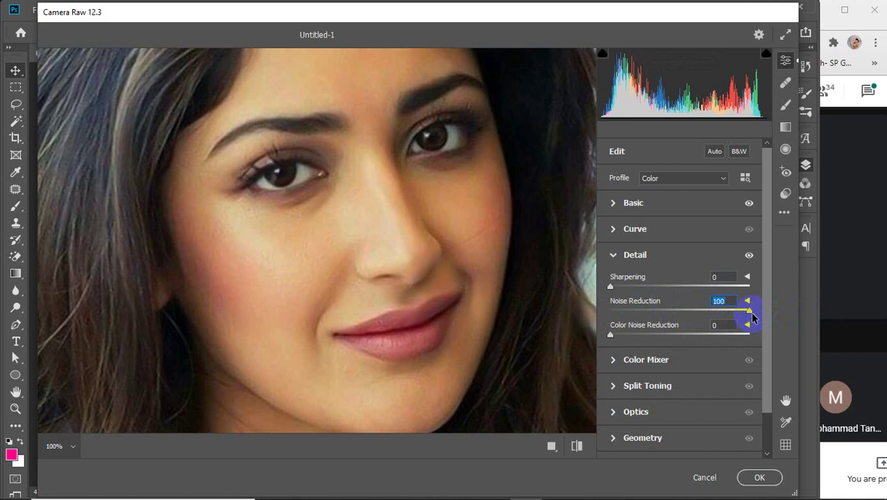
{"action": "left_click_drag", "start_coordinate": [753, 314], "coordinate": [767, 332]}
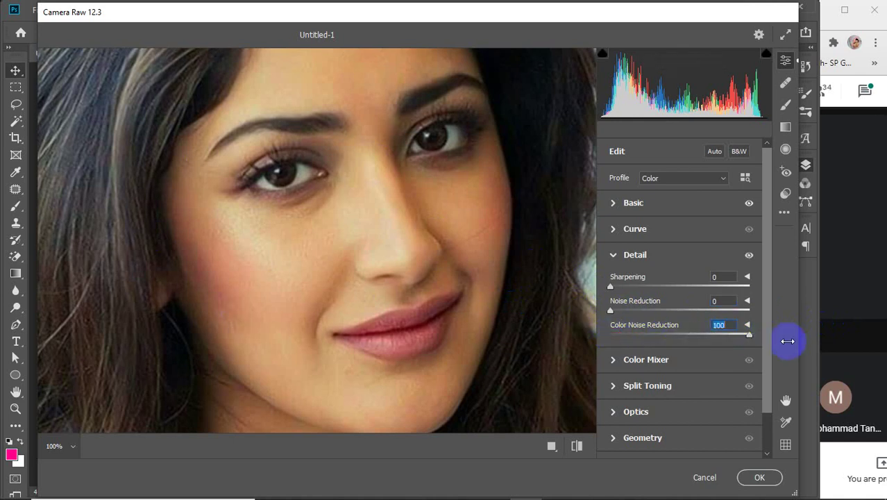
Reset Color Noise Reduction to 0, collapse the Detail adjustments and expand Split Toning
{"action": "left_click_drag", "start_coordinate": [749, 335], "coordinate": [590, 330]}
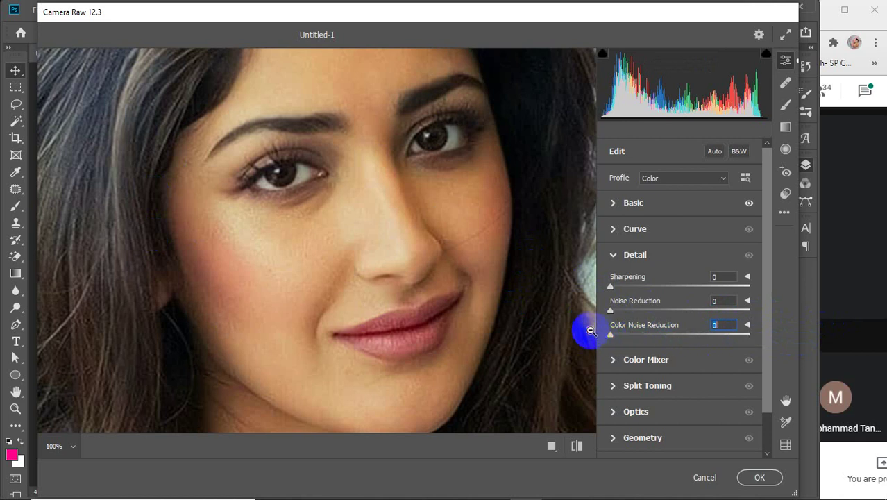
{"action": "left_click", "coordinate": [613, 255]}
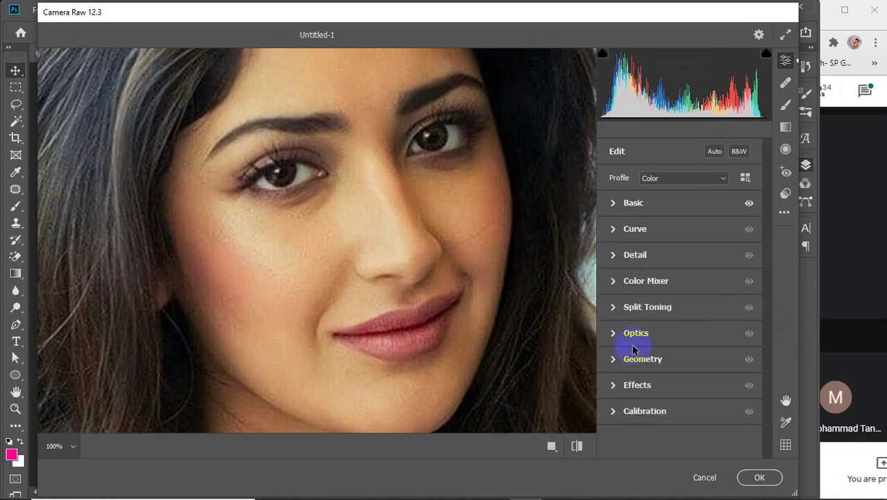
{"action": "left_click", "coordinate": [615, 307]}
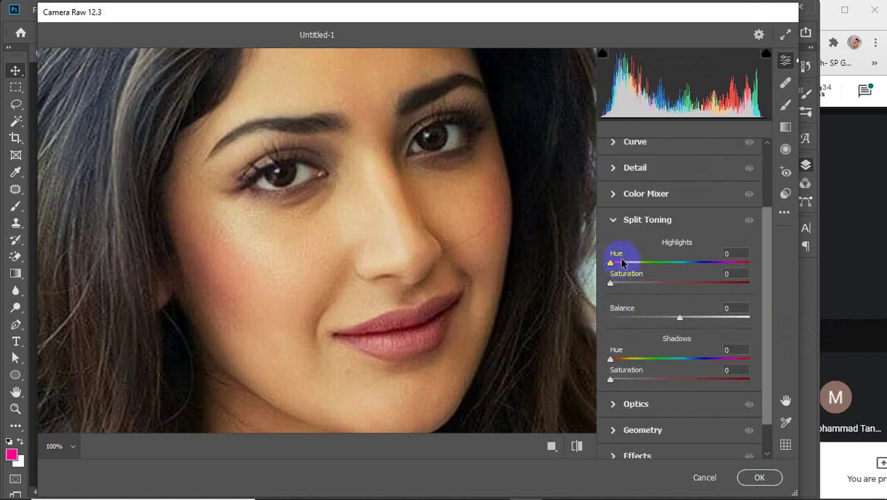
Try Split Toning with Highlights Saturation at 40 and Balance at 53, resetting both to 0 and collapsing the section
{"action": "left_click_drag", "start_coordinate": [611, 283], "coordinate": [666, 283]}
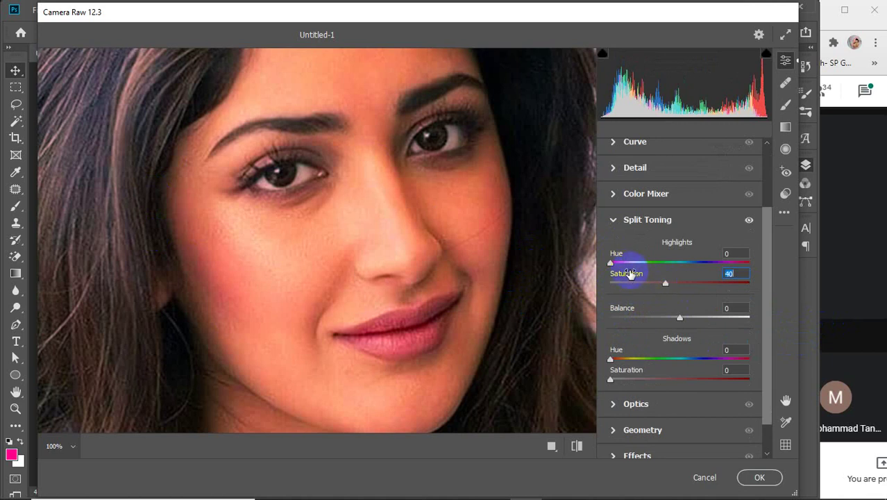
{"action": "left_click_drag", "start_coordinate": [611, 262], "coordinate": [575, 259]}
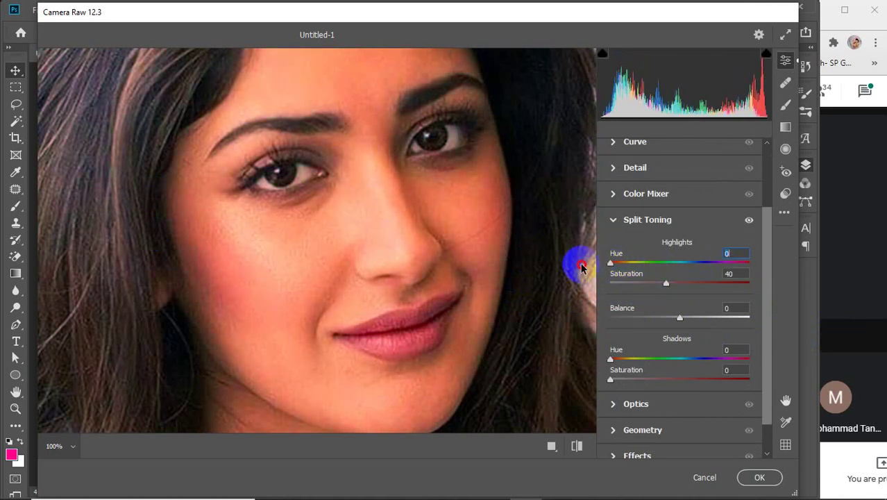
{"action": "double_click", "coordinate": [667, 284]}
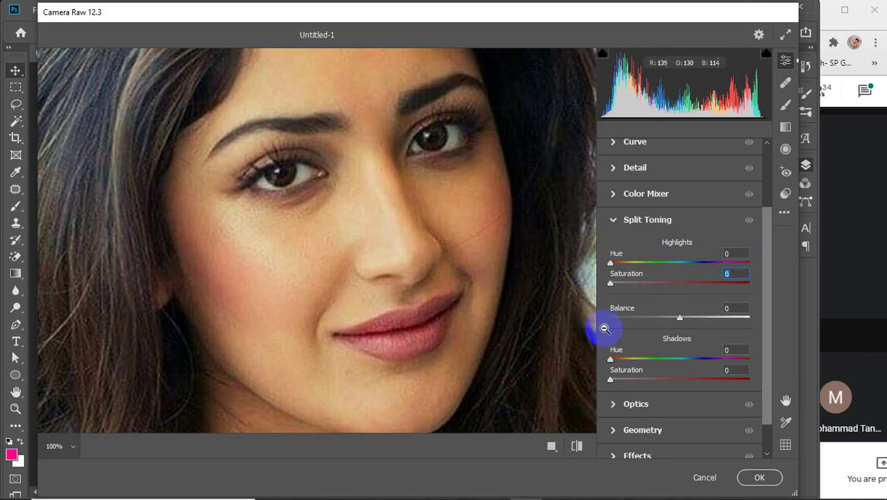
{"action": "left_click_drag", "start_coordinate": [679, 318], "coordinate": [716, 318]}
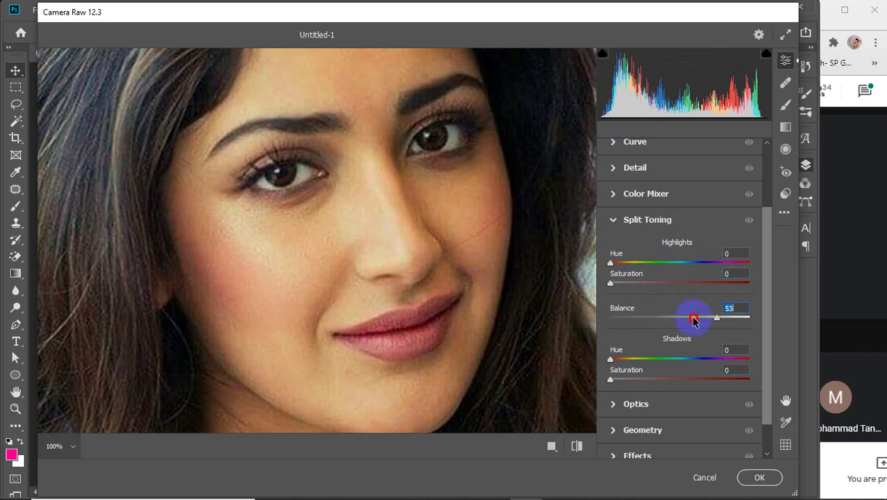
{"action": "double_click", "coordinate": [622, 319]}
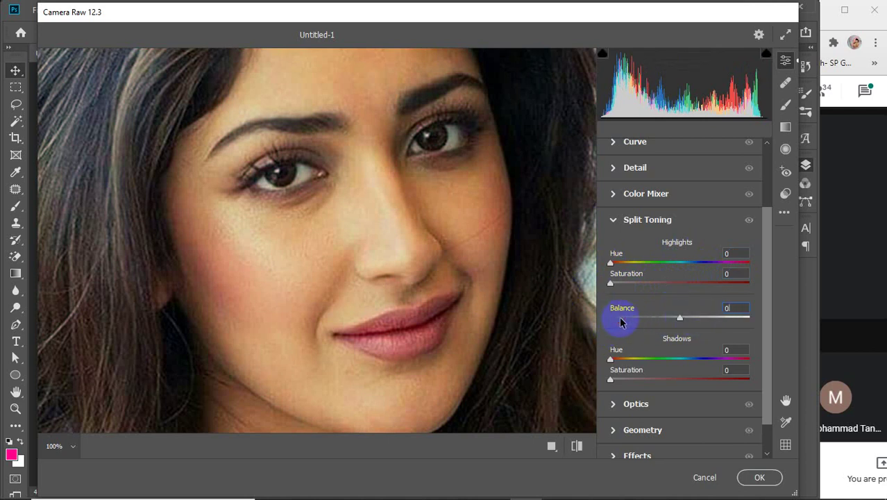
{"action": "scroll", "coordinate": [653, 349], "scroll_direction": "down", "scroll_amount": 1}
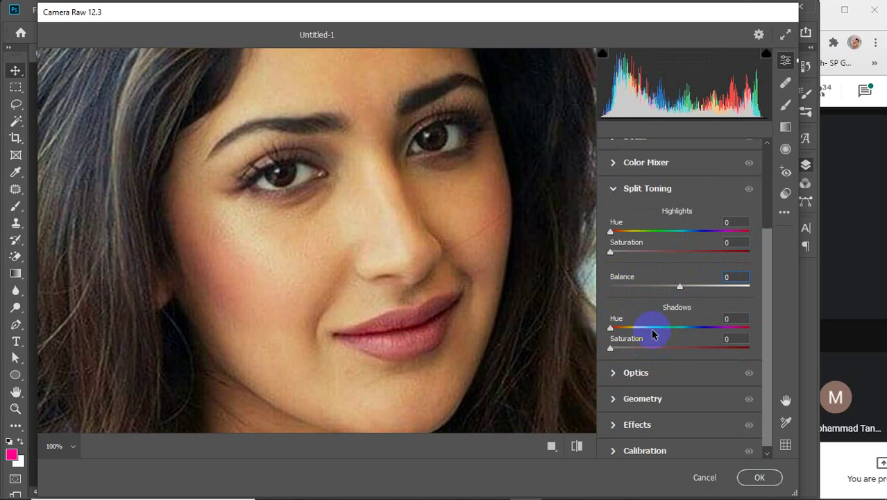
{"action": "scroll", "coordinate": [653, 335], "scroll_direction": "down", "scroll_amount": 1}
{"action": "left_click", "coordinate": [614, 185]}
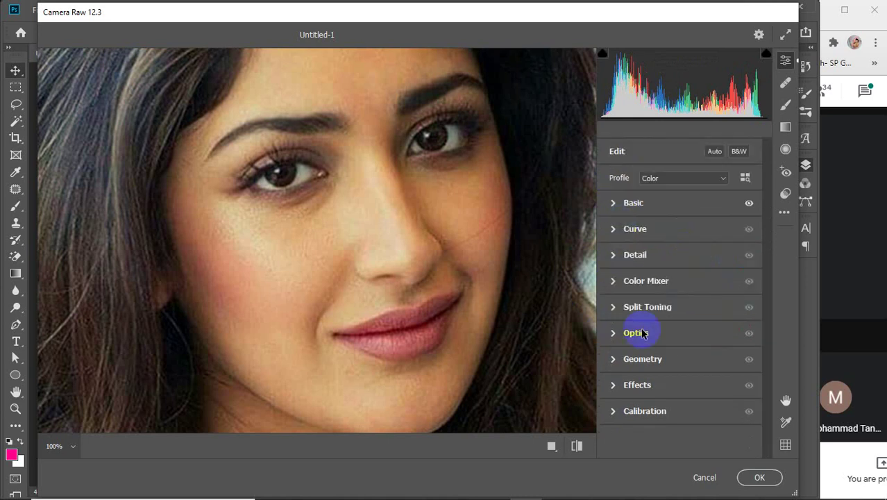
Try the Grain effect and Vignetting at +100 and -100 on the portrait, resetting both to 0 and collapsing Effects
{"action": "left_click", "coordinate": [614, 387]}
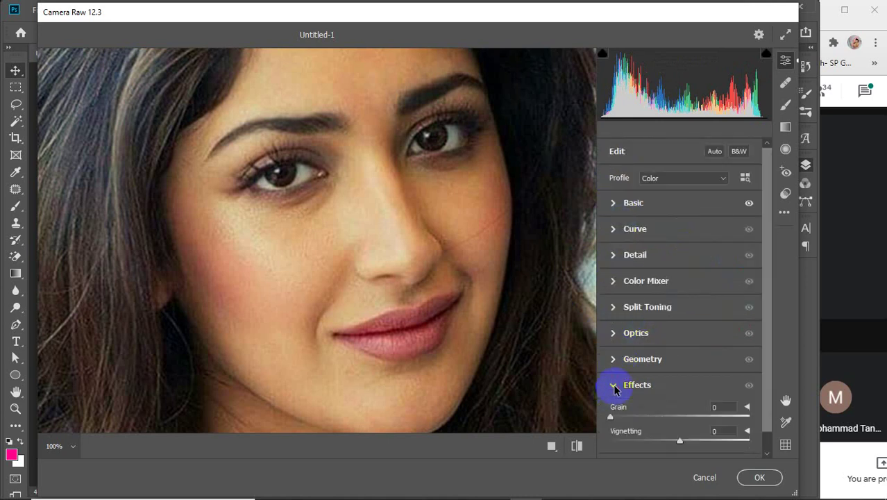
{"action": "scroll", "coordinate": [674, 353], "scroll_direction": "down", "scroll_amount": 1}
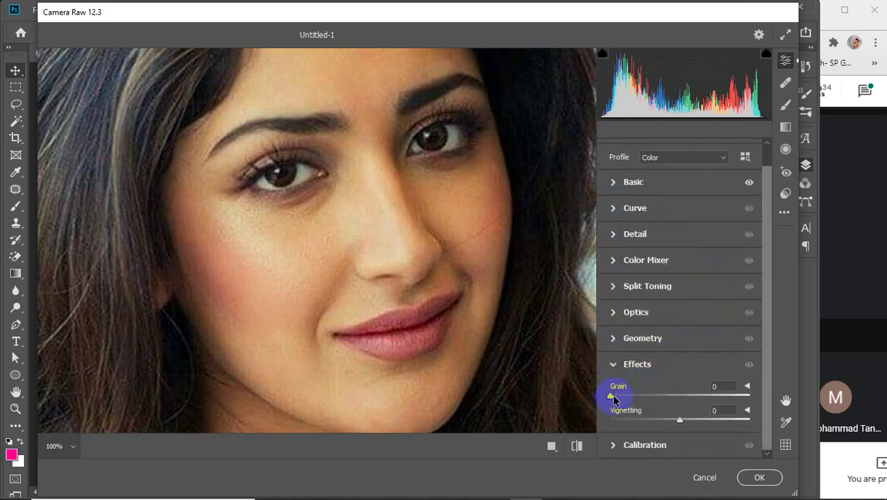
{"action": "left_click_drag", "start_coordinate": [611, 395], "coordinate": [572, 407]}
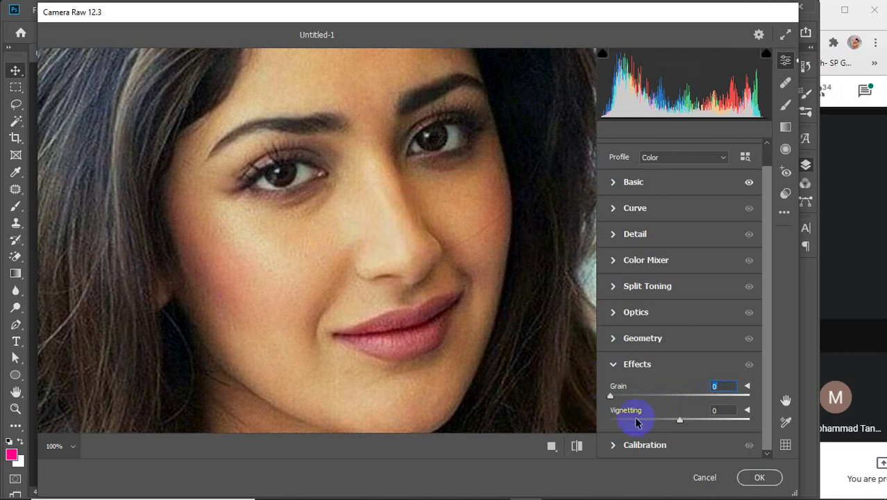
{"action": "left_click_drag", "start_coordinate": [680, 423], "coordinate": [780, 425]}
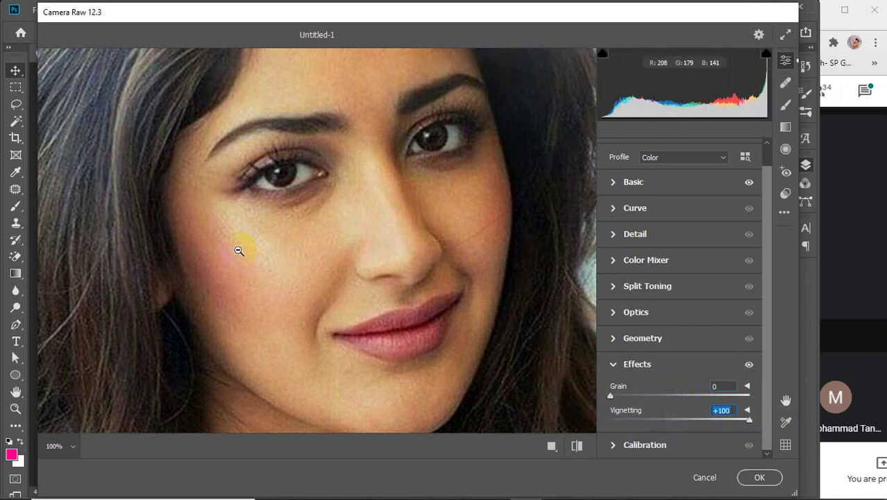
{"action": "left_click_drag", "start_coordinate": [748, 421], "coordinate": [573, 423]}
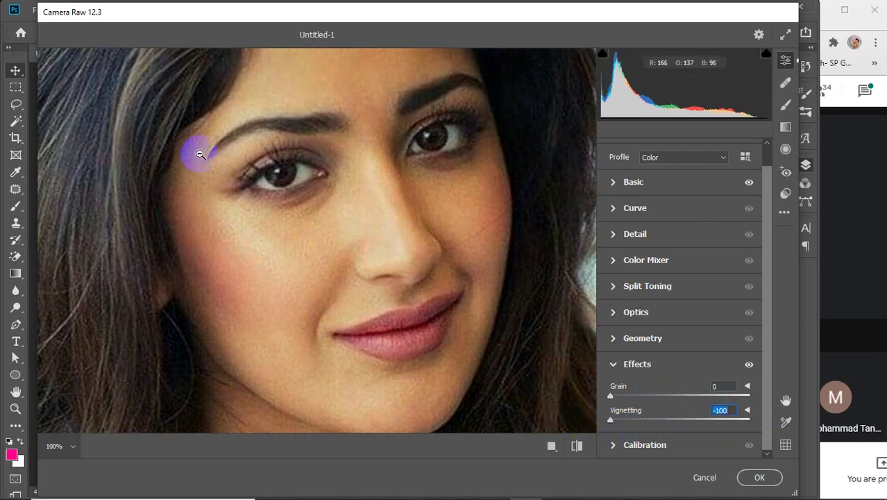
{"action": "double_click", "coordinate": [612, 421]}
{"action": "left_click", "coordinate": [620, 363]}
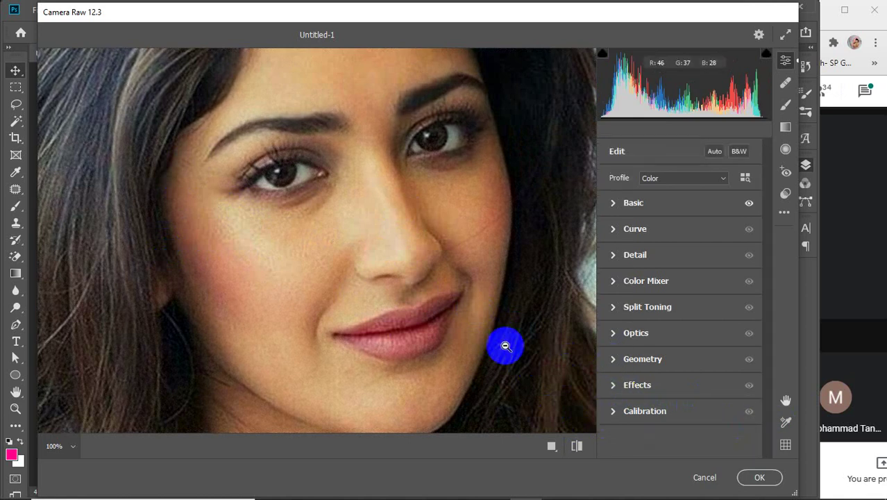
With the whole portrait in view, set Highlights to +60 in the Basic adjustments and collapse the section
{"action": "left_click", "coordinate": [421, 298], "text": "alt"}
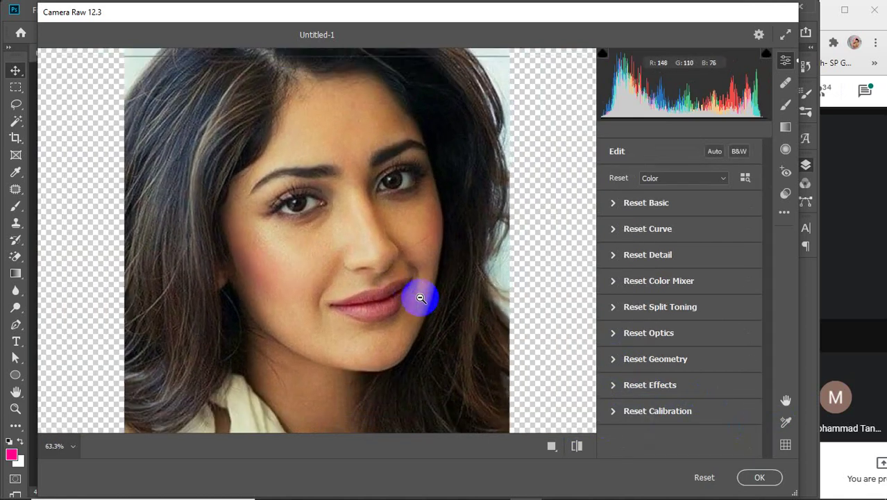
{"action": "left_click_drag", "start_coordinate": [420, 299], "coordinate": [421, 297]}
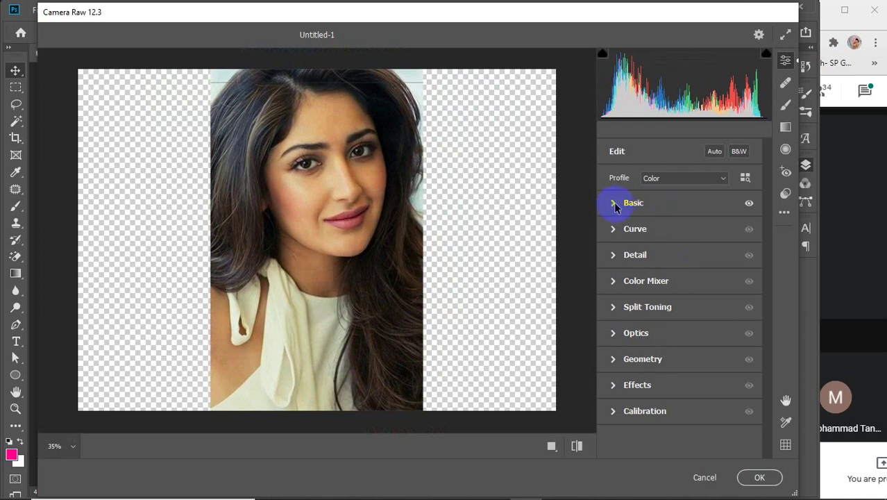
{"action": "left_click", "coordinate": [611, 203]}
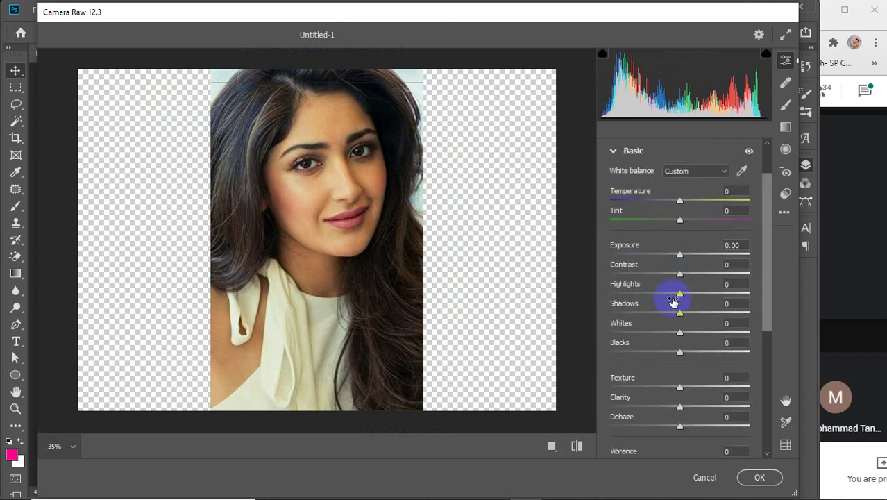
{"action": "left_click_drag", "start_coordinate": [680, 294], "coordinate": [720, 295]}
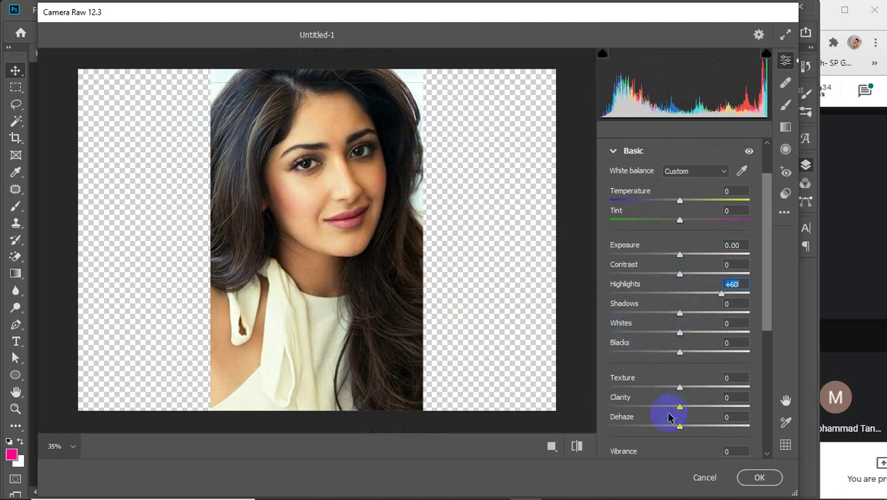
{"action": "left_click", "coordinate": [612, 151]}
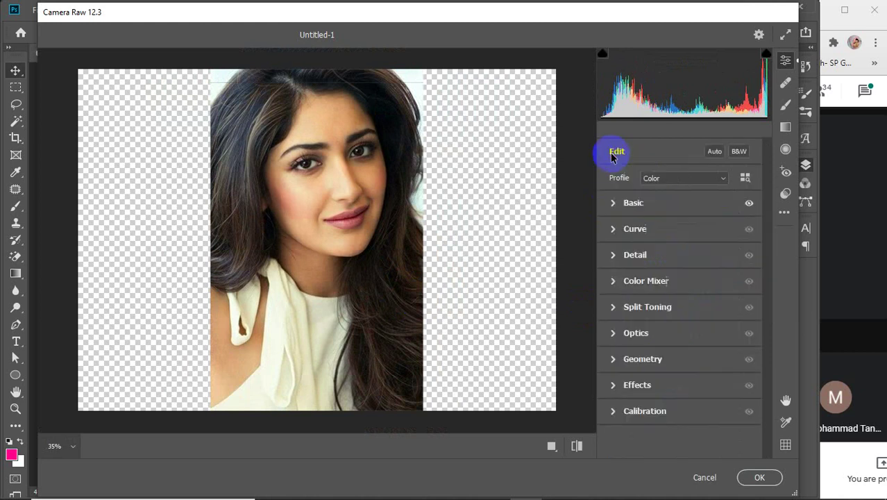
Set Noise Reduction to 100 and Color Noise Reduction to 50 in the Detail adjustments
{"action": "left_click", "coordinate": [613, 229]}
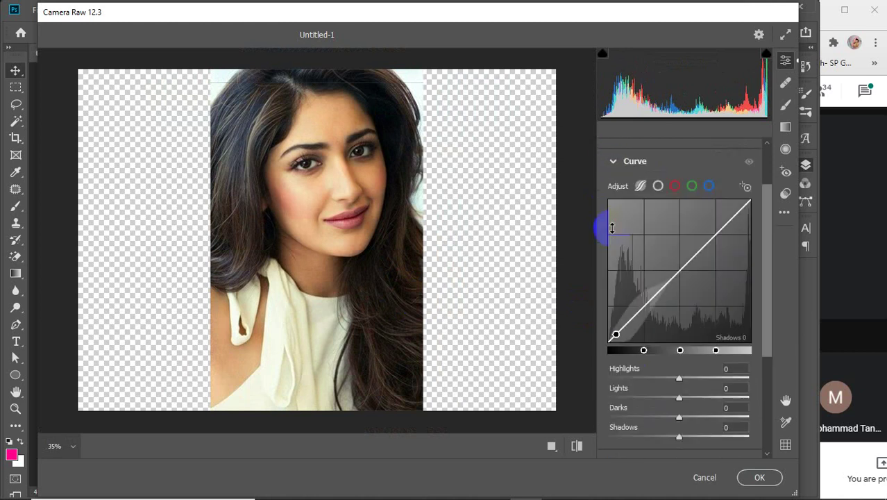
{"action": "left_click", "coordinate": [614, 163]}
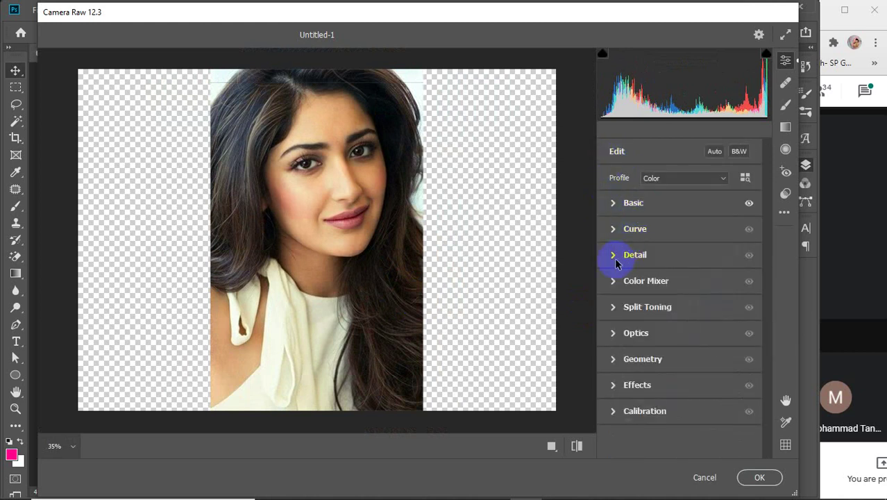
{"action": "left_click", "coordinate": [612, 256]}
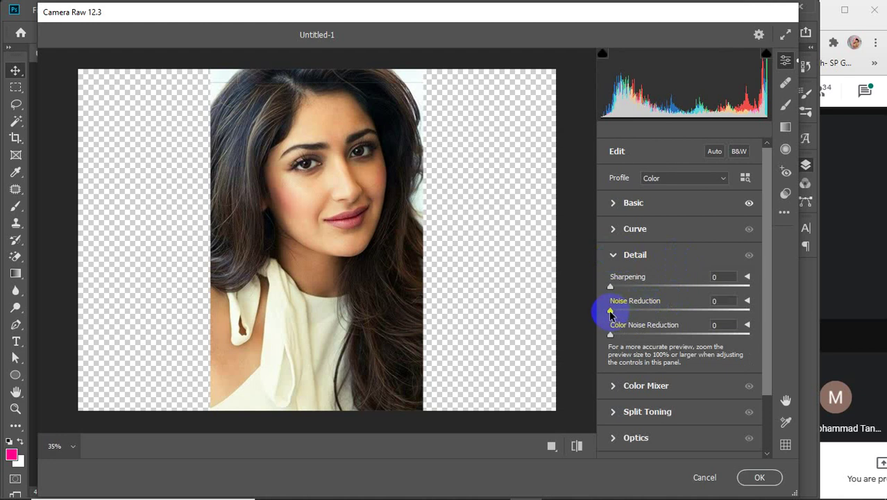
{"action": "left_click_drag", "start_coordinate": [612, 310], "coordinate": [813, 307]}
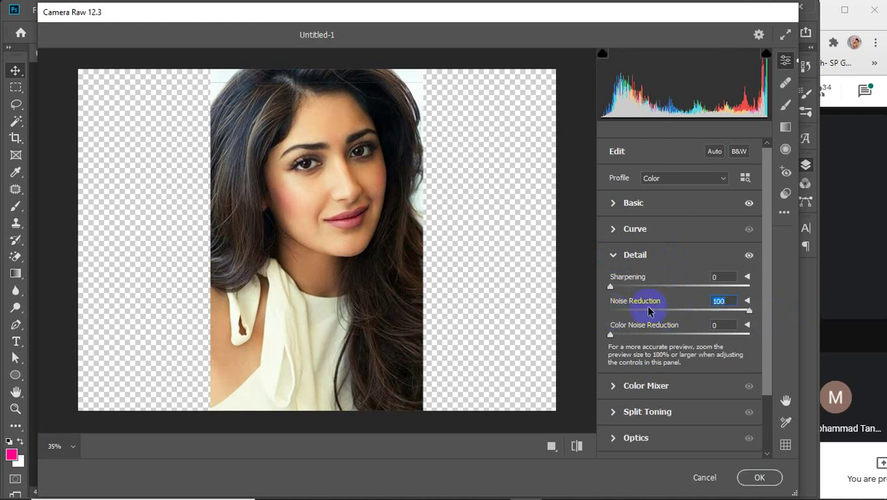
{"action": "left_click_drag", "start_coordinate": [609, 335], "coordinate": [660, 338]}
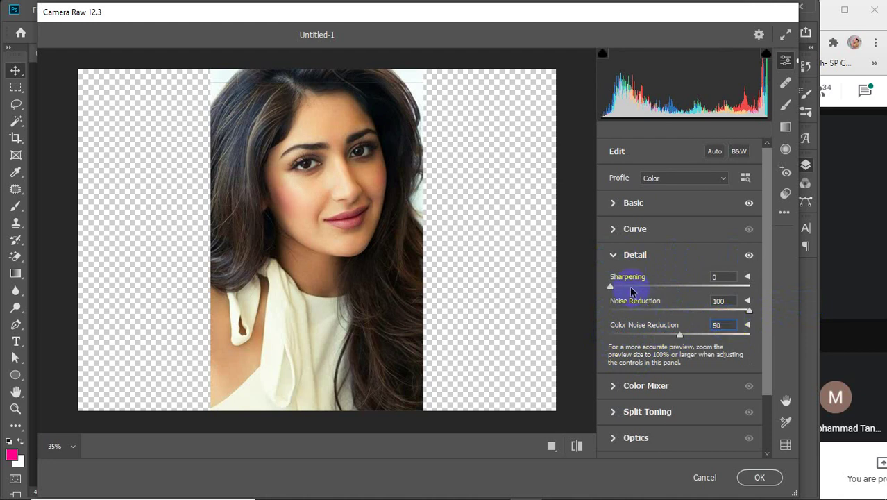
{"action": "left_click", "coordinate": [613, 254]}
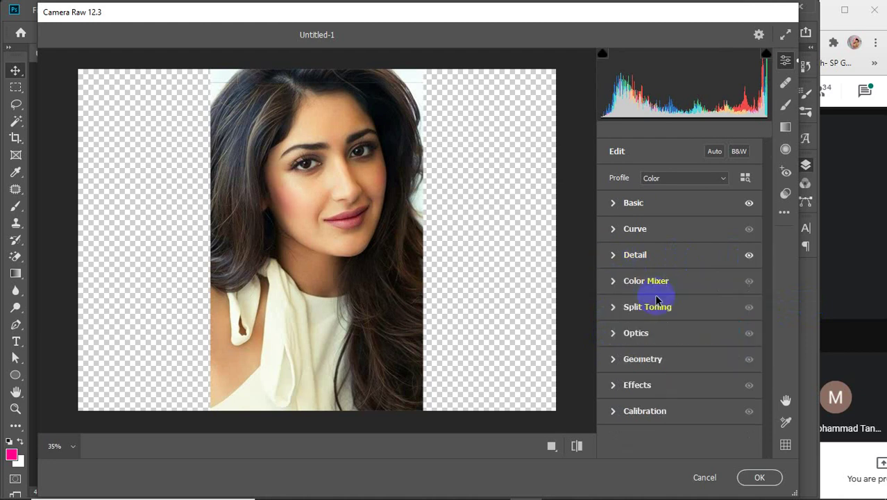
{"action": "left_click", "coordinate": [614, 257]}
{"action": "left_click", "coordinate": [614, 256]}
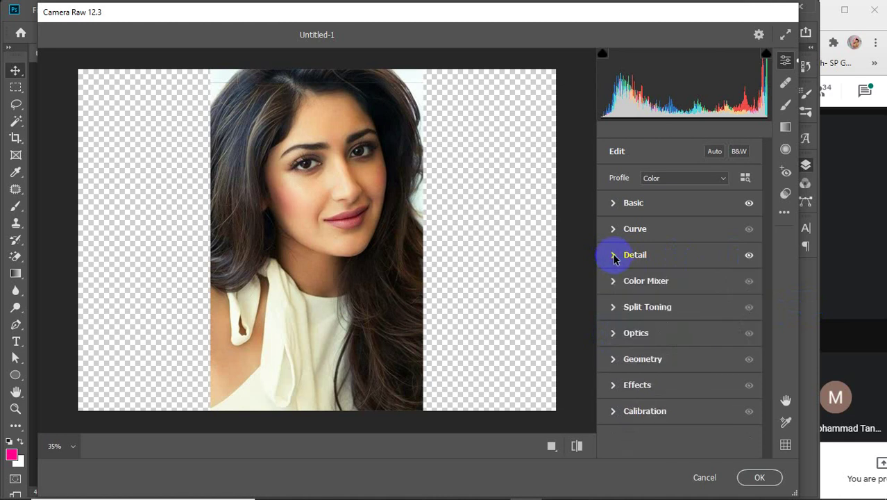
{"action": "left_click", "coordinate": [613, 228]}
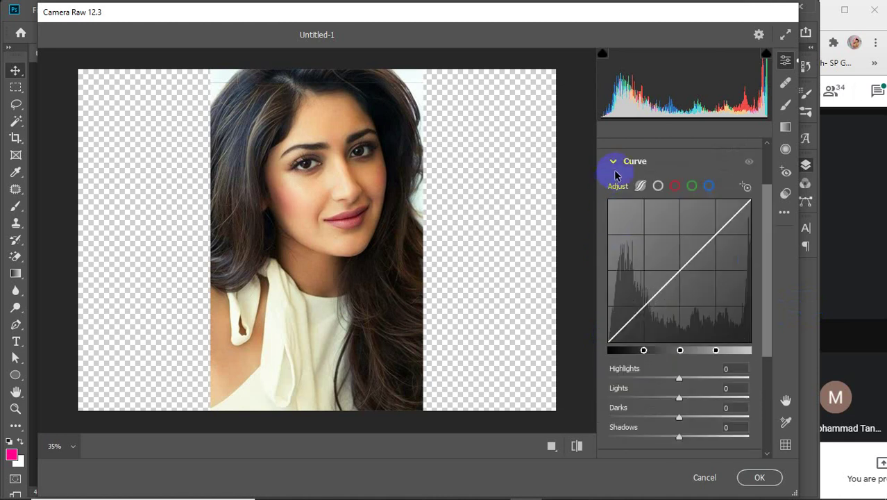
{"action": "left_click", "coordinate": [613, 162]}
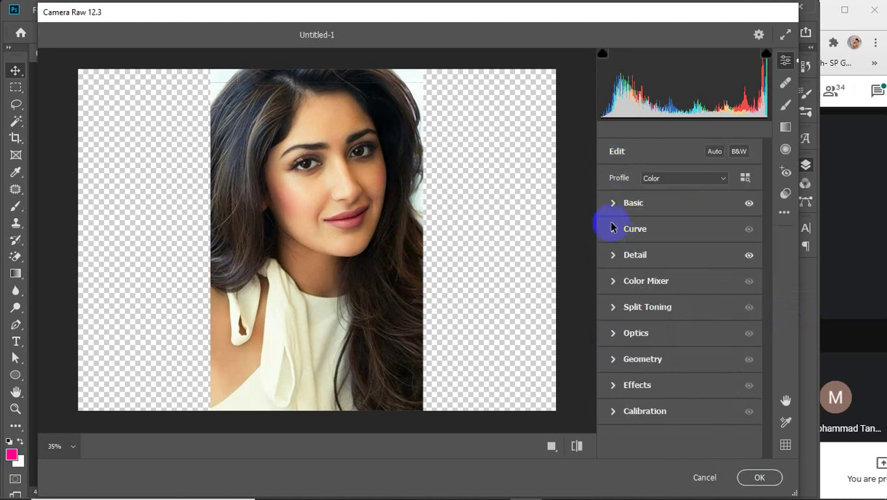
Set Shadows to -20 in the Basic adjustments
{"action": "left_click", "coordinate": [613, 205]}
{"action": "scroll", "coordinate": [649, 316], "scroll_direction": "down", "scroll_amount": 5}
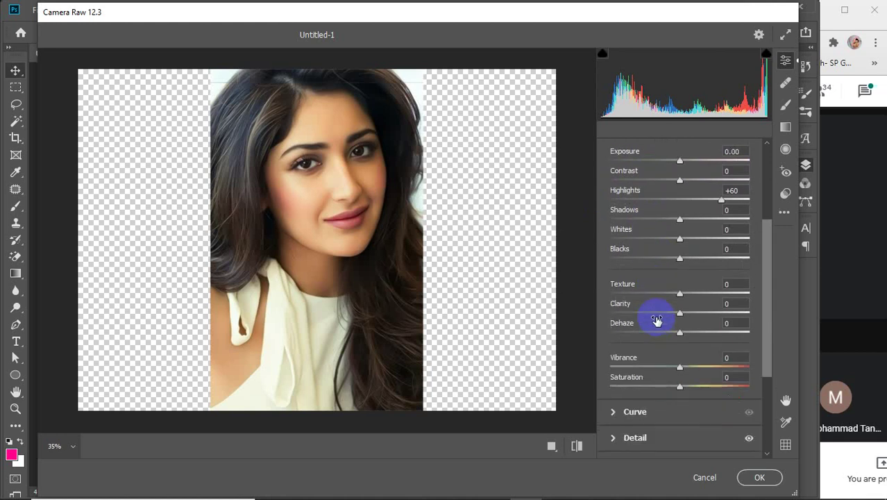
{"action": "scroll", "coordinate": [657, 321], "scroll_direction": "up", "scroll_amount": 3}
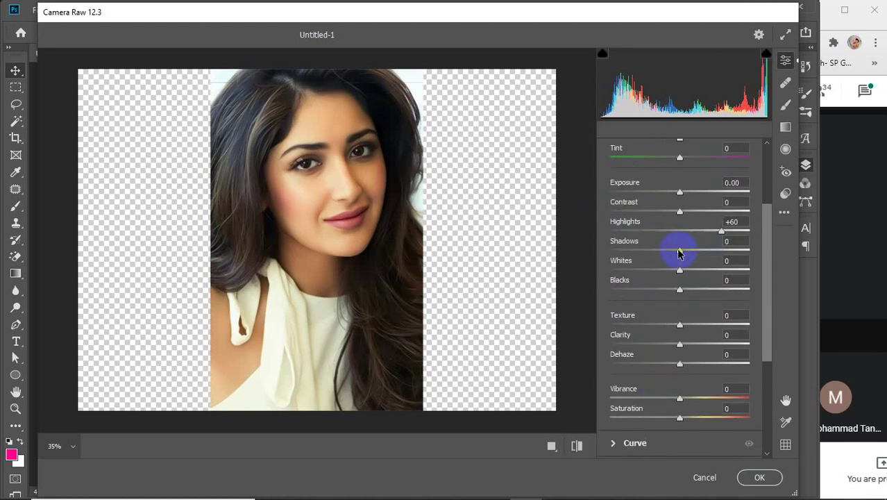
{"action": "mouse_move", "coordinate": [680, 251]}
{"action": "left_mouse_down"}
{"action": "mouse_move", "coordinate": [719, 251]}
{"action": "mouse_move", "coordinate": [667, 253]}
{"action": "left_mouse_up"}
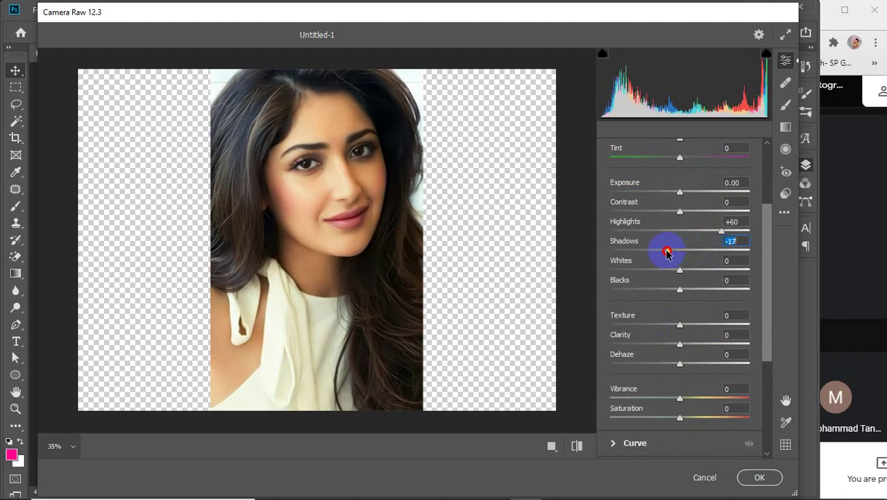
{"action": "left_click", "coordinate": [744, 239]}
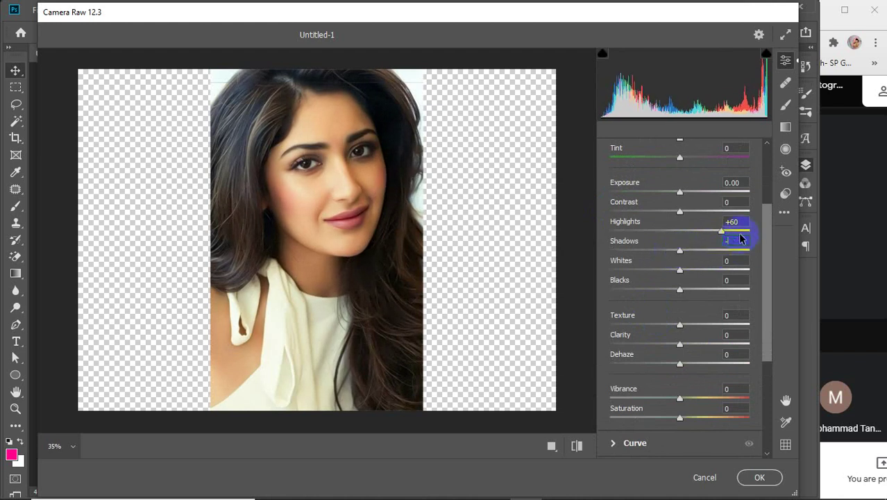
{"action": "type", "text": "-20"}
{"action": "left_click", "coordinate": [674, 204]}
{"action": "scroll", "coordinate": [666, 208], "scroll_direction": "up", "scroll_amount": 5}
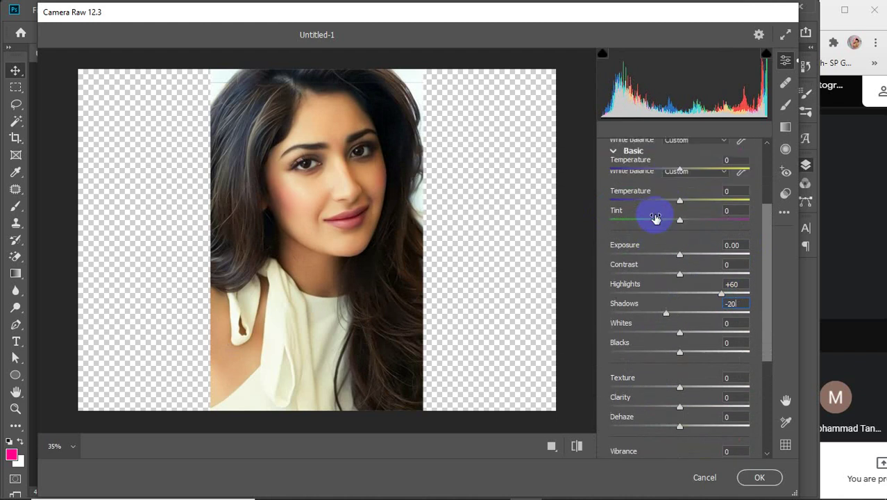
In the Calibration adjustments, set the Shadows Tint to +38 and the Red Primary Hue to +5
{"action": "left_click", "coordinate": [618, 153]}
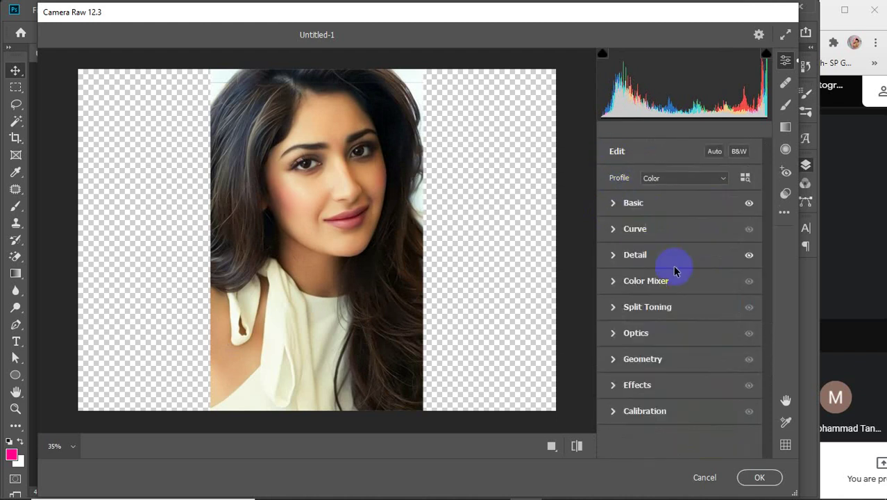
{"action": "left_click", "coordinate": [610, 411]}
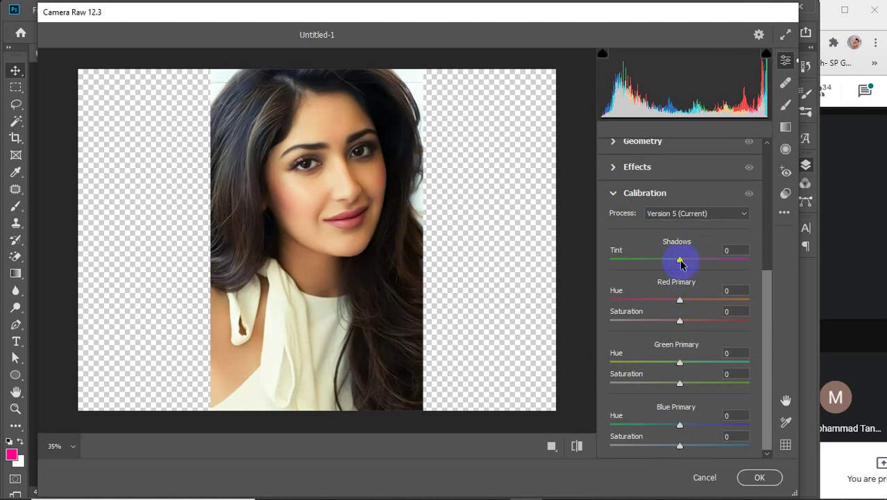
{"action": "left_click_drag", "start_coordinate": [684, 262], "coordinate": [708, 258]}
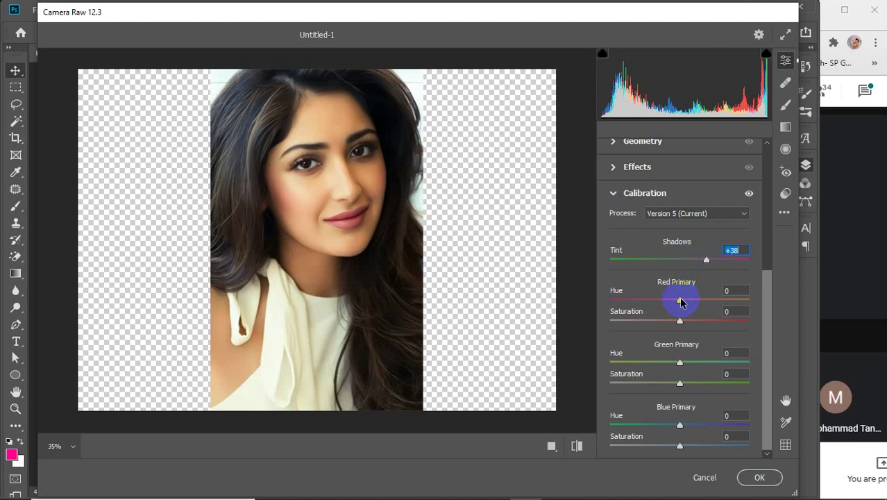
{"action": "mouse_move", "coordinate": [681, 300]}
{"action": "left_mouse_down"}
{"action": "mouse_move", "coordinate": [699, 300]}
{"action": "mouse_move", "coordinate": [689, 305]}
{"action": "left_mouse_up"}
{"action": "left_click", "coordinate": [740, 292]}
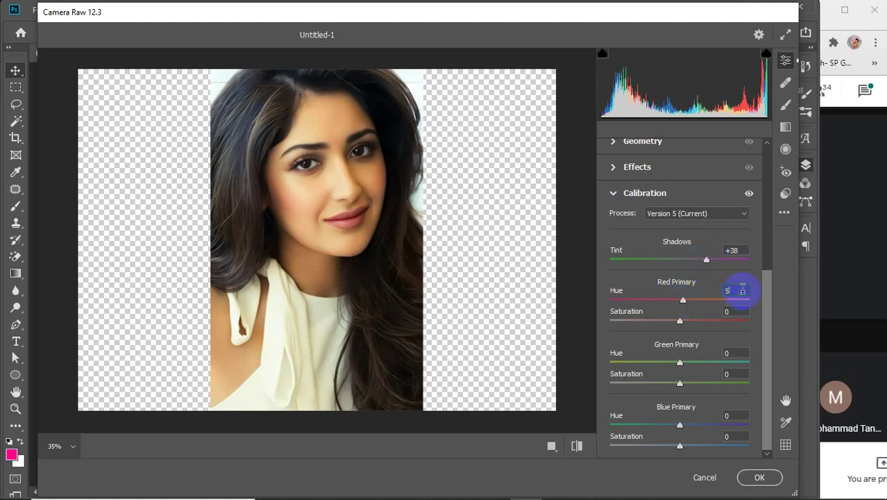
{"action": "type", "text": "5"}
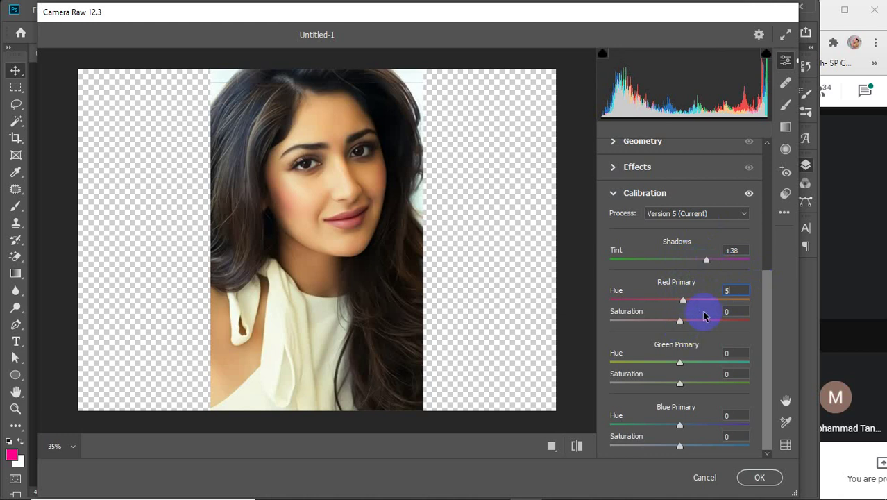
Set the Green Primary Hue to +32 and apply the Camera Raw filter to the portrait layer
{"action": "left_click_drag", "start_coordinate": [686, 366], "coordinate": [696, 364]}
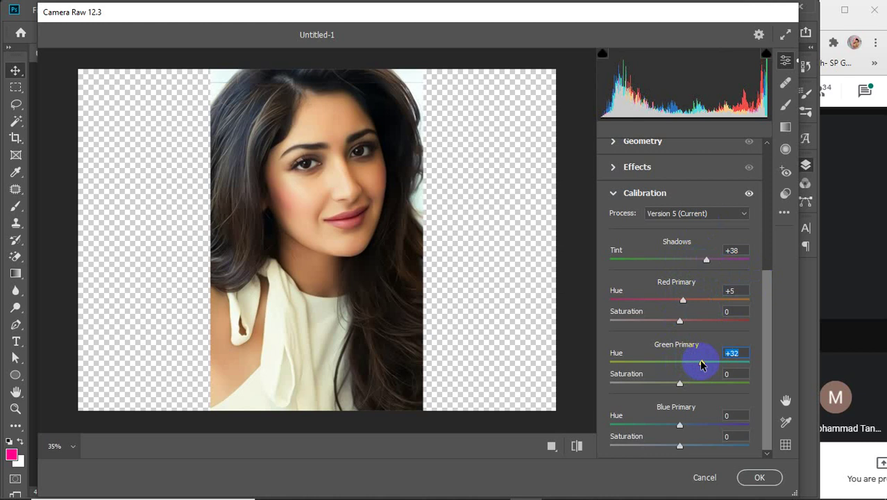
{"action": "left_click", "coordinate": [615, 192]}
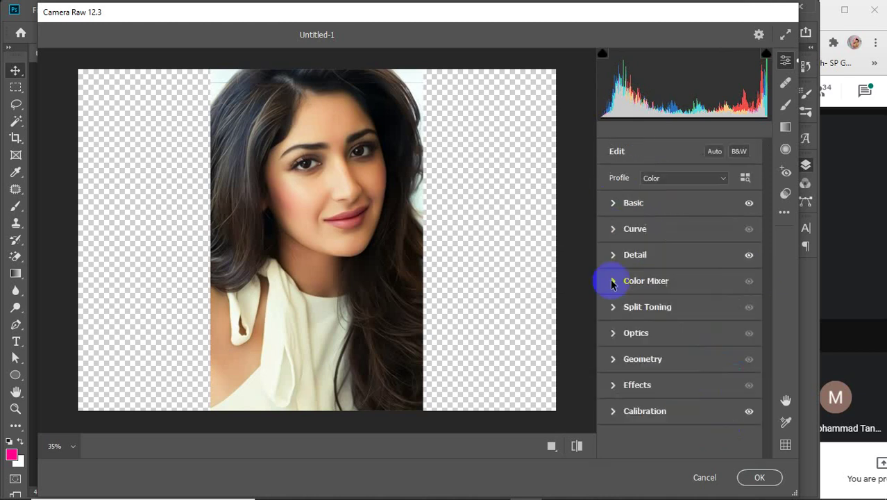
{"action": "left_click", "coordinate": [751, 484]}
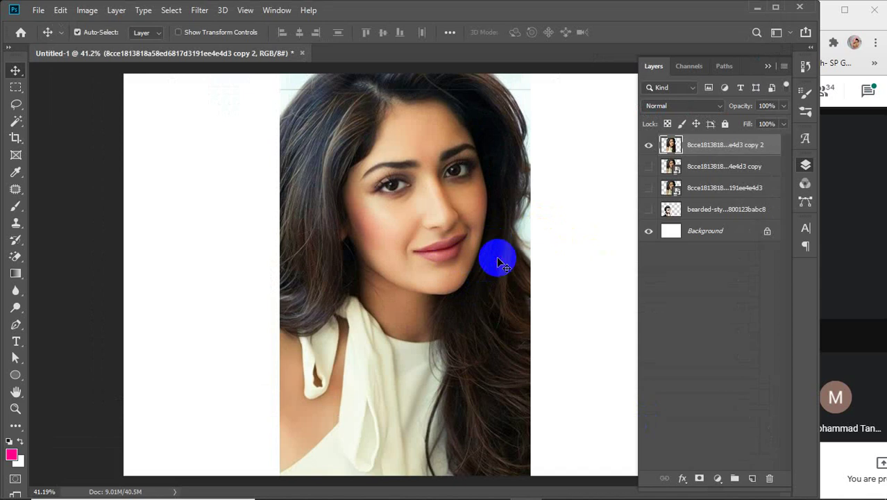
Show the unfiltered portrait copy and place it side by side with the filtered portrait to compare the faces up close
{"action": "left_click_drag", "start_coordinate": [495, 256], "coordinate": [581, 254]}
{"action": "scroll", "coordinate": [581, 255], "scroll_direction": "down", "scroll_amount": 1}
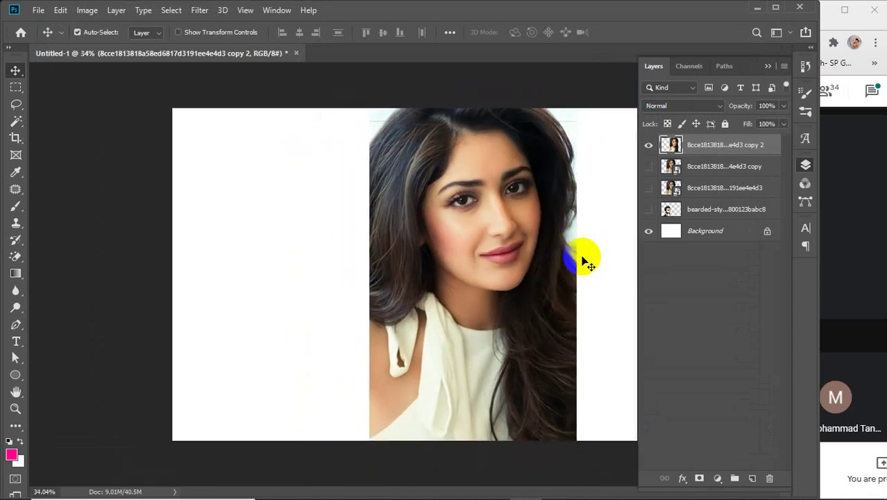
{"action": "scroll", "coordinate": [490, 278], "scroll_direction": "down", "scroll_amount": 2}
{"action": "left_click_drag", "start_coordinate": [487, 274], "coordinate": [538, 280]}
{"action": "left_click", "coordinate": [649, 166]}
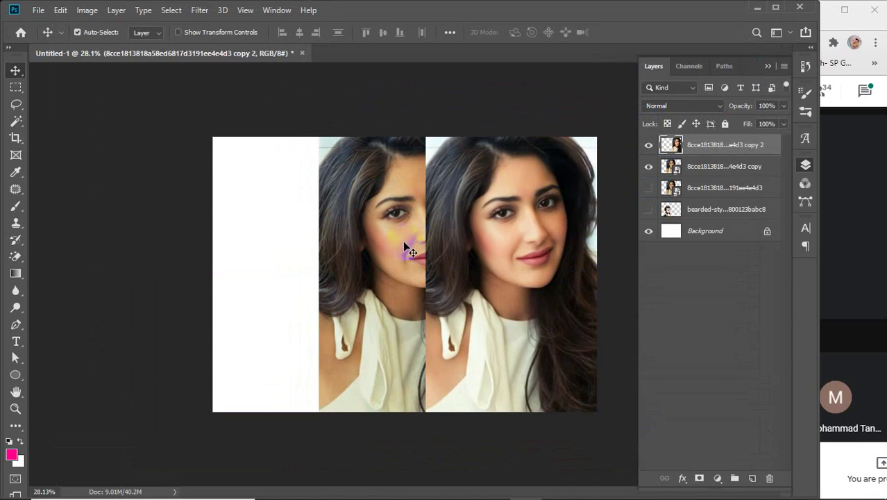
{"action": "left_click_drag", "start_coordinate": [406, 244], "coordinate": [311, 248]}
{"action": "left_click_drag", "start_coordinate": [483, 256], "coordinate": [448, 256]}
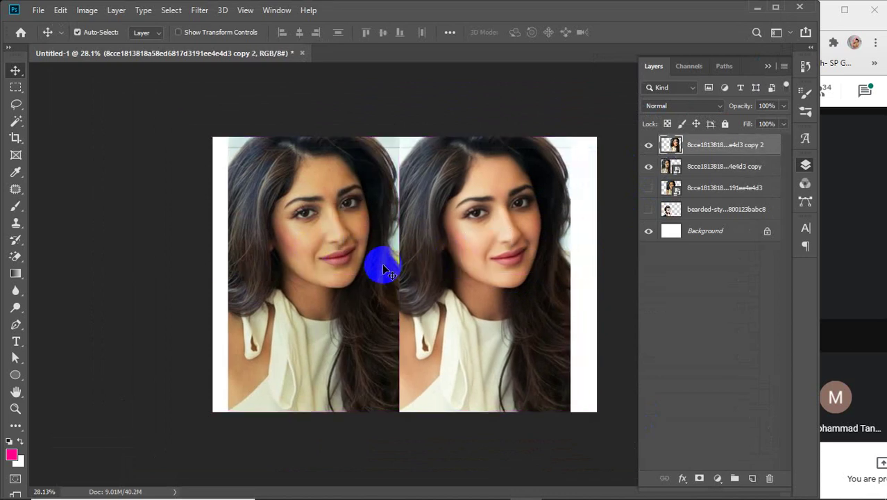
{"action": "scroll", "coordinate": [379, 262], "scroll_direction": "up", "scroll_amount": 5}
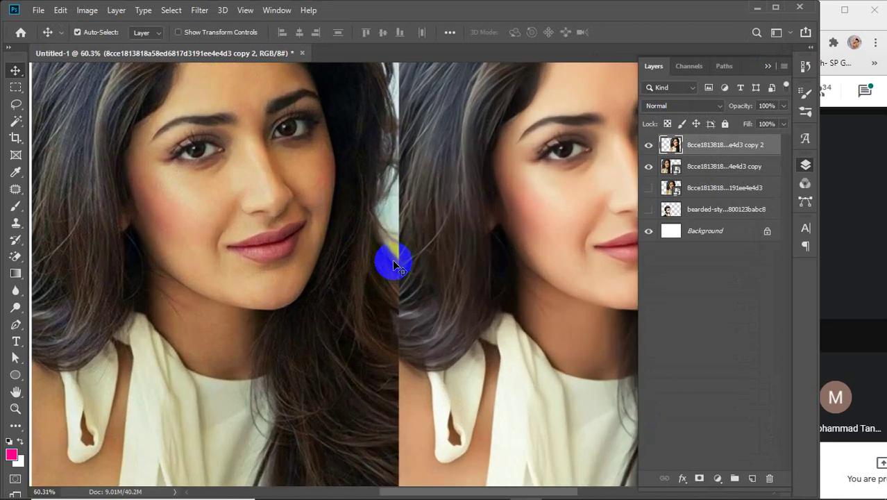
{"action": "left_click_drag", "start_coordinate": [469, 259], "coordinate": [408, 344]}
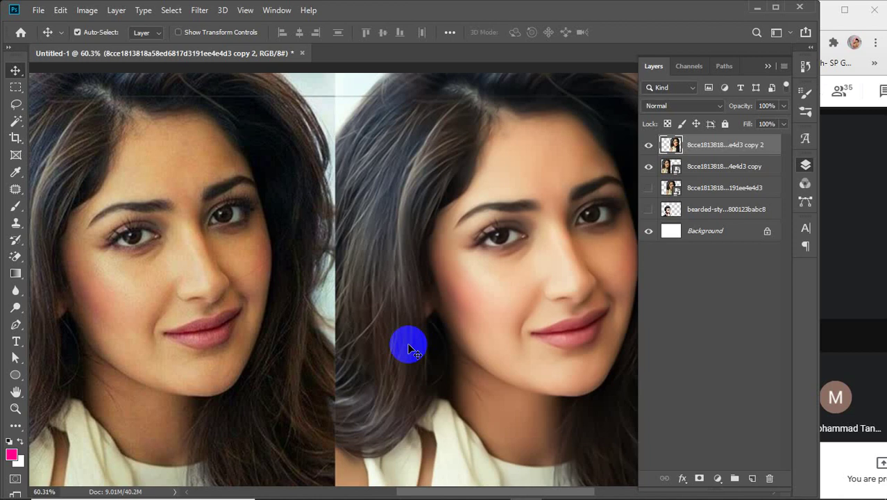
{"action": "left_click", "coordinate": [202, 14]}
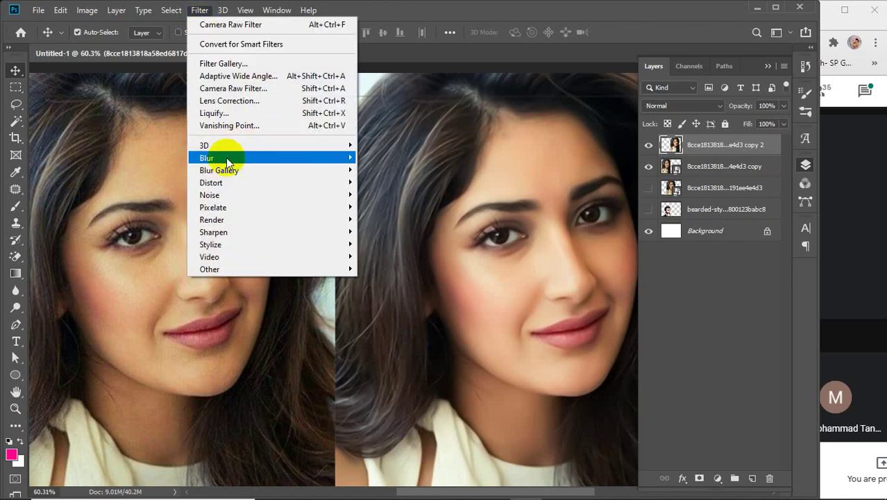
{"action": "mouse_move", "coordinate": [226, 157]}
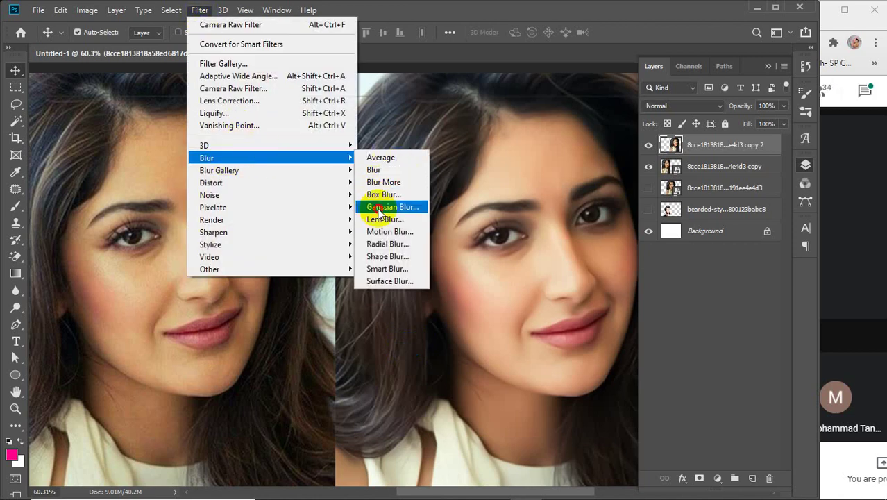
{"action": "left_click", "coordinate": [380, 207]}
{"action": "left_click", "coordinate": [745, 133]}
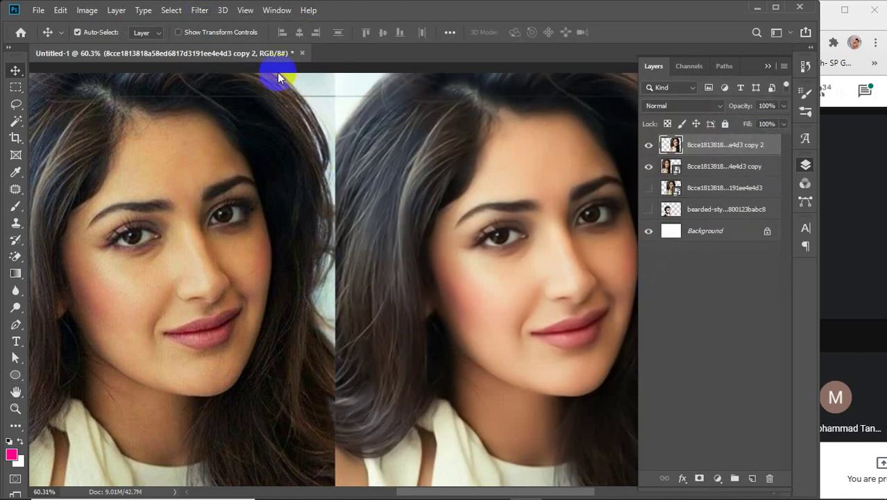
{"action": "left_click", "coordinate": [200, 13]}
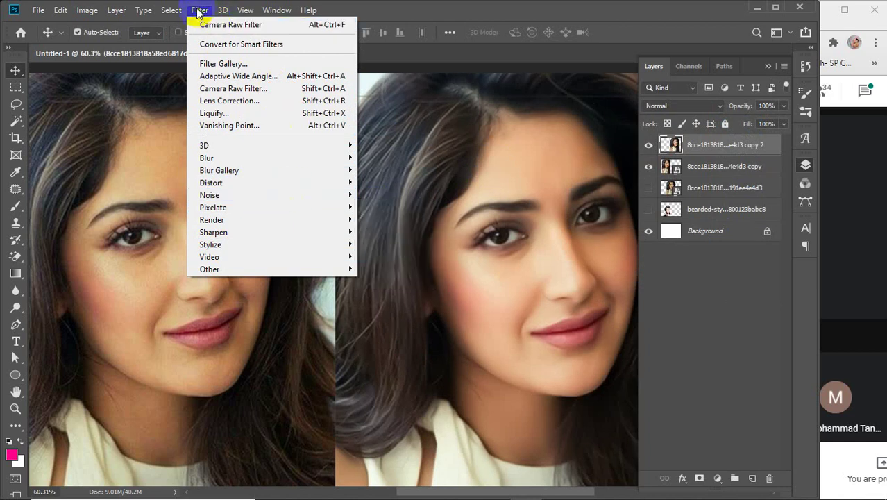
{"action": "mouse_move", "coordinate": [87, 9]}
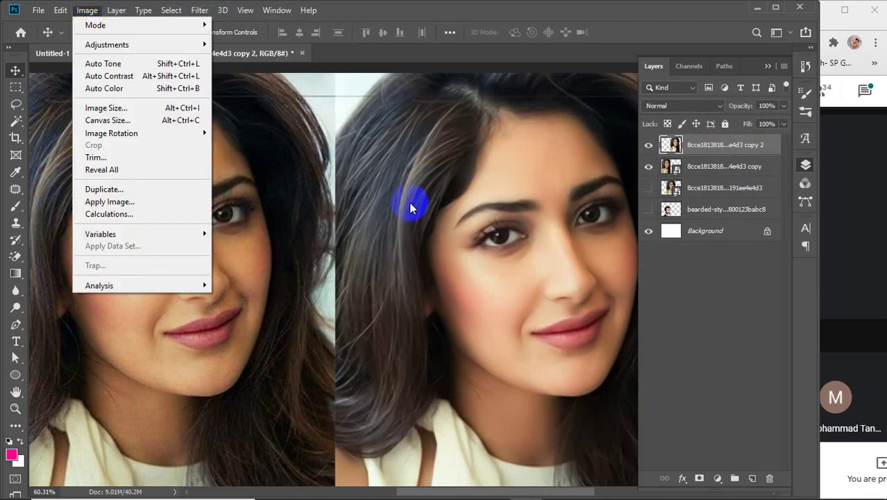
{"action": "left_click", "coordinate": [727, 318]}
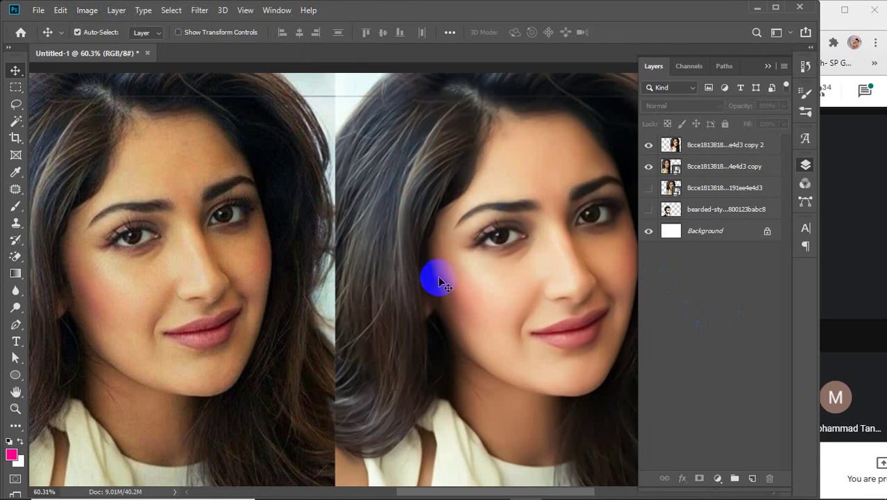
Hide the unfiltered portrait copy and move the filtered portrait back to about the middle of the canvas
{"action": "scroll", "coordinate": [439, 281], "scroll_direction": "down", "scroll_amount": 3}
{"action": "left_click", "coordinate": [649, 167]}
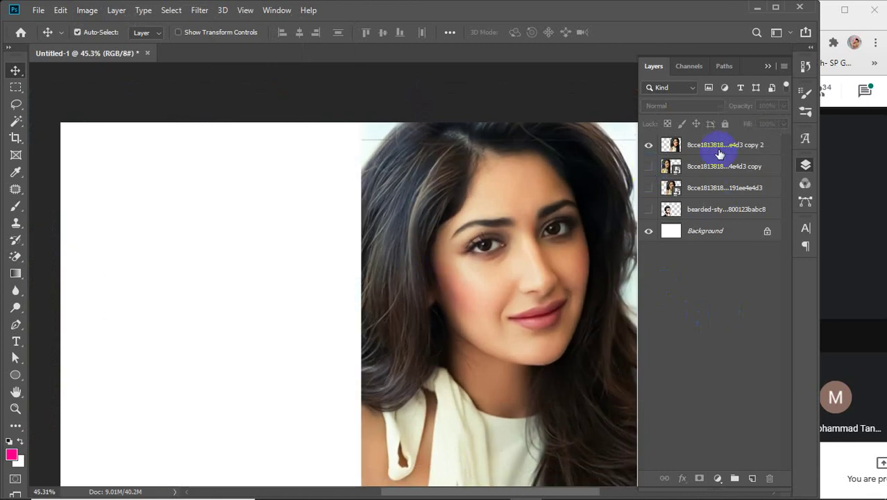
{"action": "left_click", "coordinate": [720, 153]}
{"action": "scroll", "coordinate": [538, 259], "scroll_direction": "down", "scroll_amount": 1}
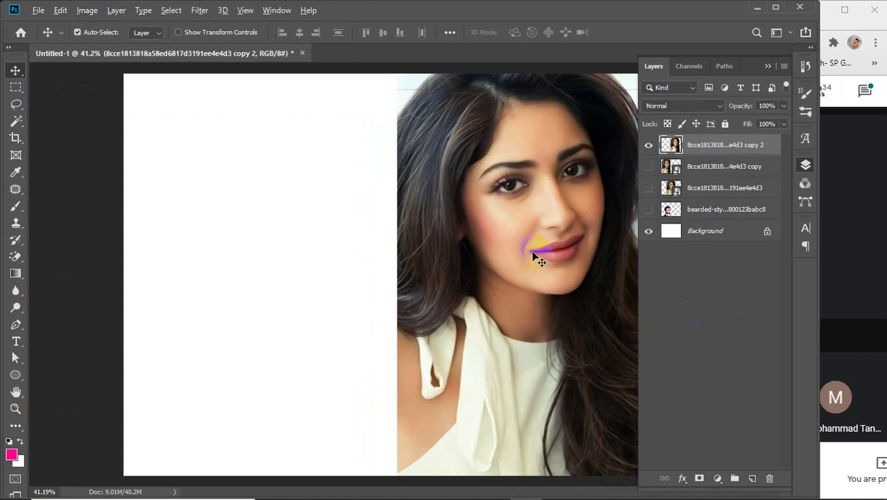
{"action": "scroll", "coordinate": [536, 258], "scroll_direction": "down", "scroll_amount": 1}
{"action": "left_click_drag", "start_coordinate": [511, 283], "coordinate": [422, 275]}
{"action": "scroll", "coordinate": [423, 275], "scroll_direction": "up", "scroll_amount": 1}
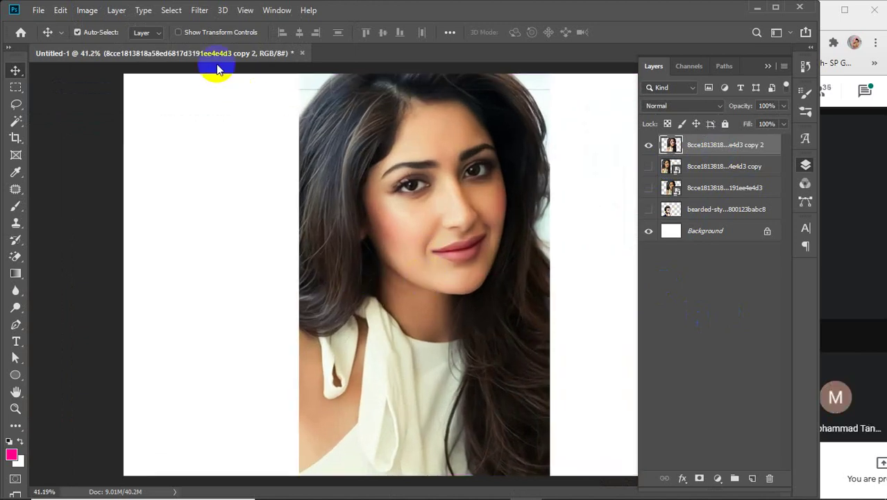
{"action": "left_click", "coordinate": [199, 10]}
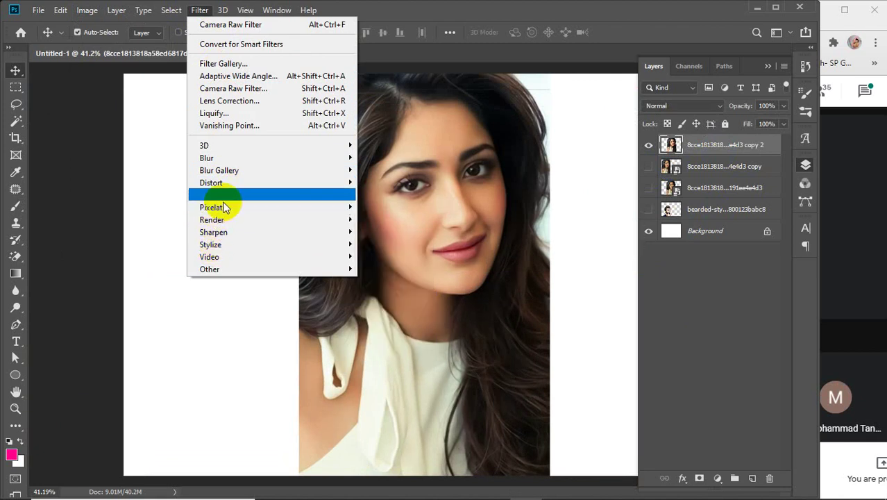
{"action": "mouse_move", "coordinate": [222, 233]}
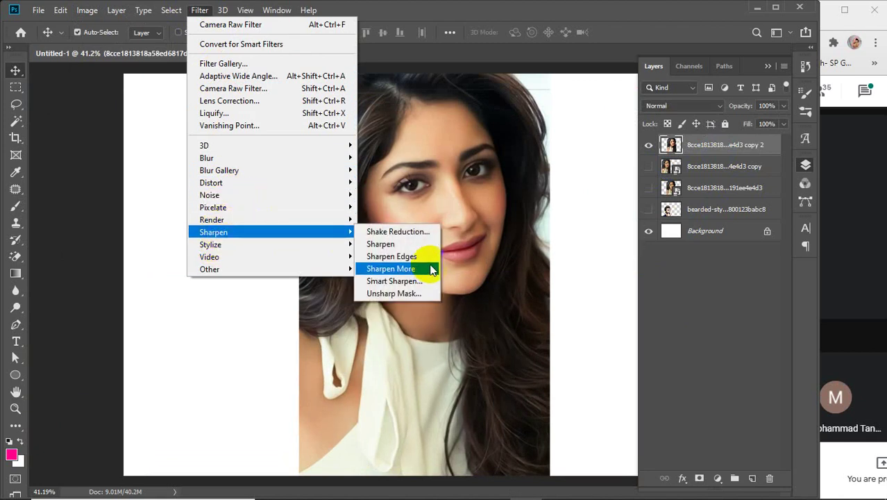
{"action": "left_click", "coordinate": [384, 280]}
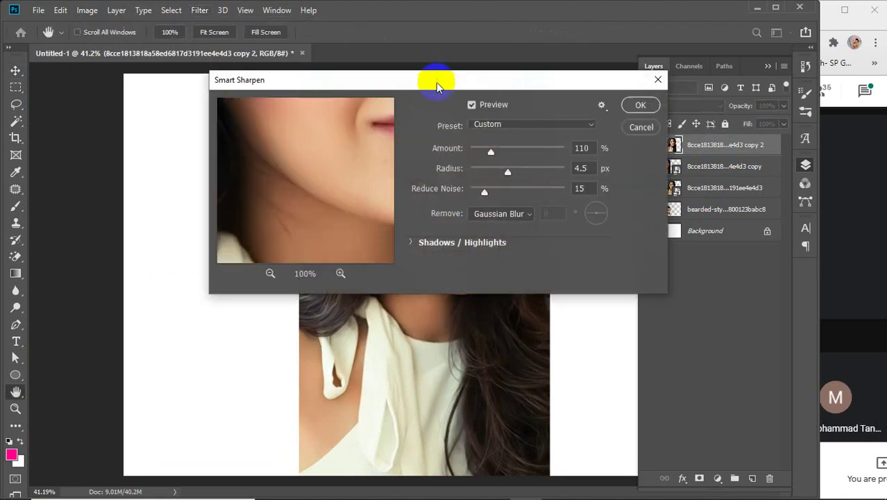
{"action": "left_click_drag", "start_coordinate": [436, 82], "coordinate": [342, 115]}
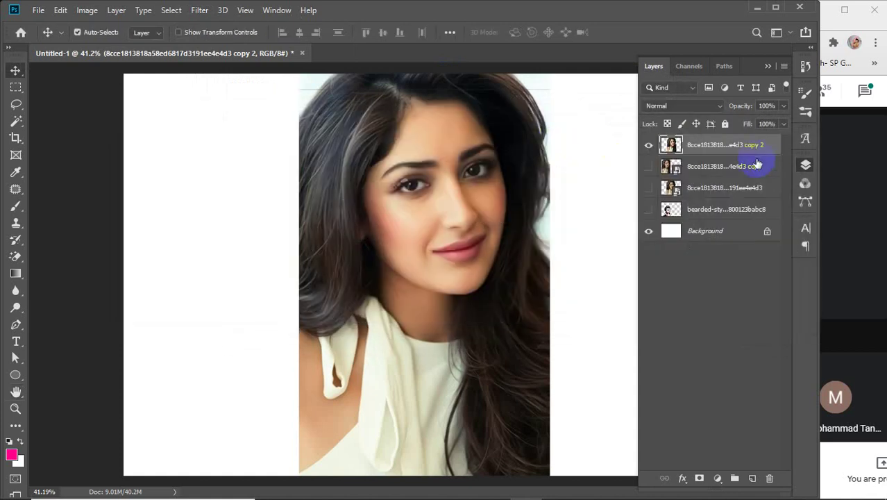
Delete the two hidden unfiltered portrait layers beneath the filtered portrait
{"action": "left_click", "coordinate": [702, 166]}
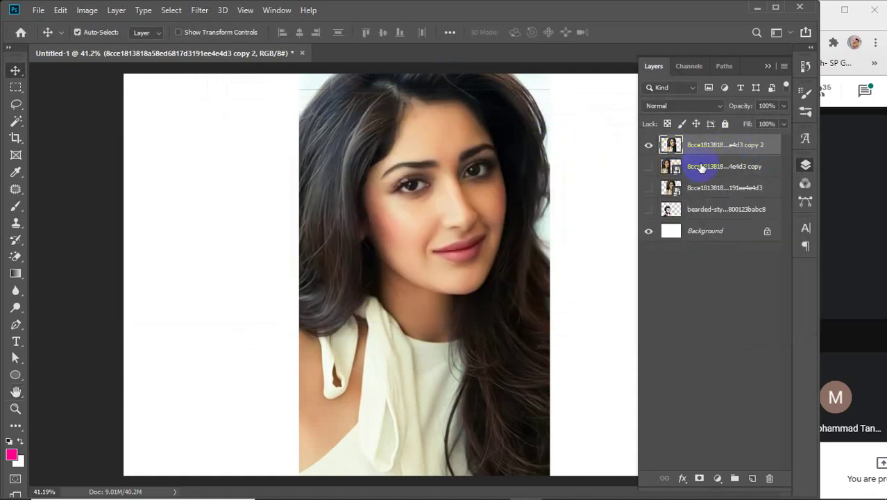
{"action": "key", "text": "Delete"}
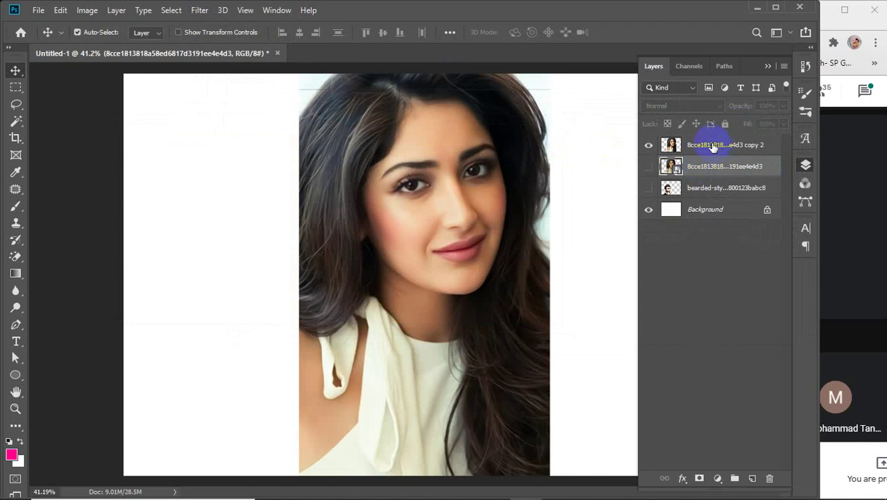
{"action": "left_click", "coordinate": [713, 146]}
{"action": "left_click", "coordinate": [704, 167]}
{"action": "key", "text": "Delete"}
Duplicate the filtered portrait layer twice and hide the two lower portrait layers
{"action": "left_click", "coordinate": [717, 146]}
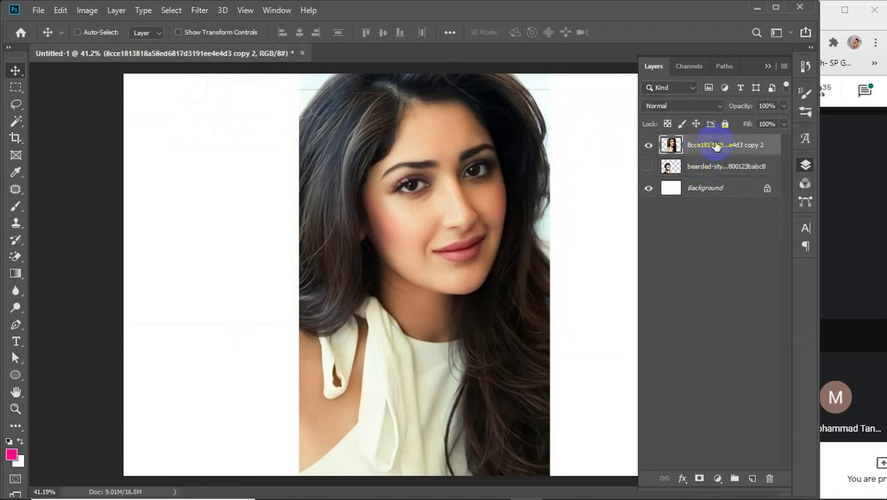
{"action": "key", "text": "ctrl+j"}
{"action": "key", "text": "ctrl+j"}
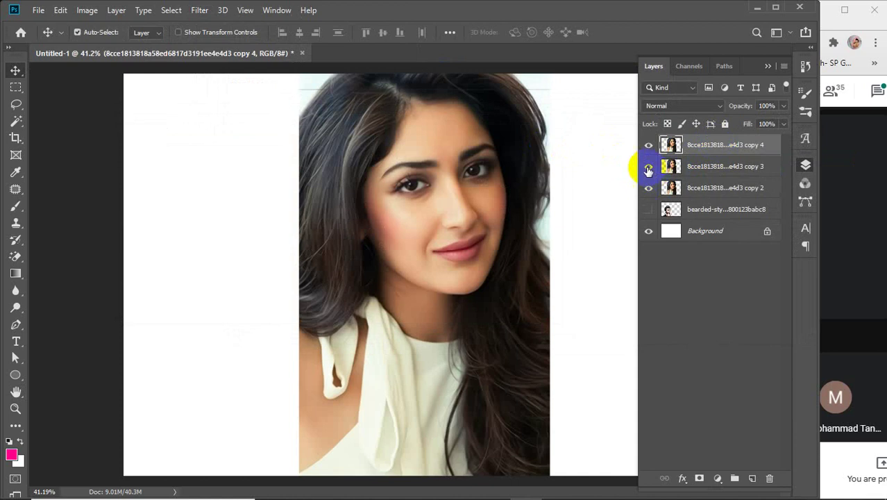
{"action": "left_click", "coordinate": [648, 168]}
{"action": "left_click", "coordinate": [648, 188]}
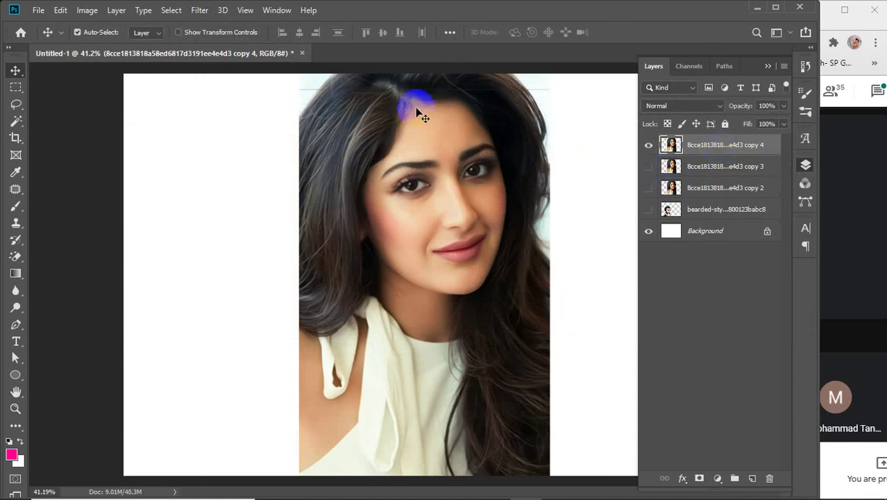
Start a Smart Sharpen on the topmost portrait copy and set the sharpening amount to 200%
{"action": "left_click", "coordinate": [199, 11]}
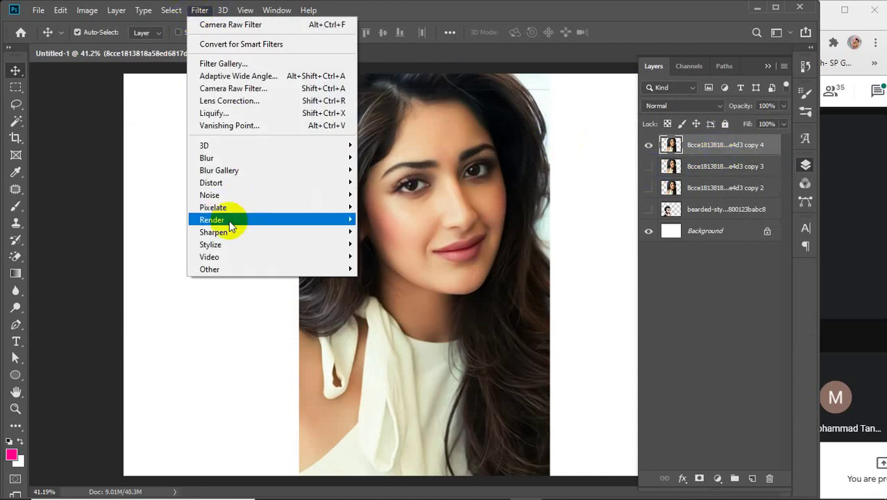
{"action": "mouse_move", "coordinate": [229, 233]}
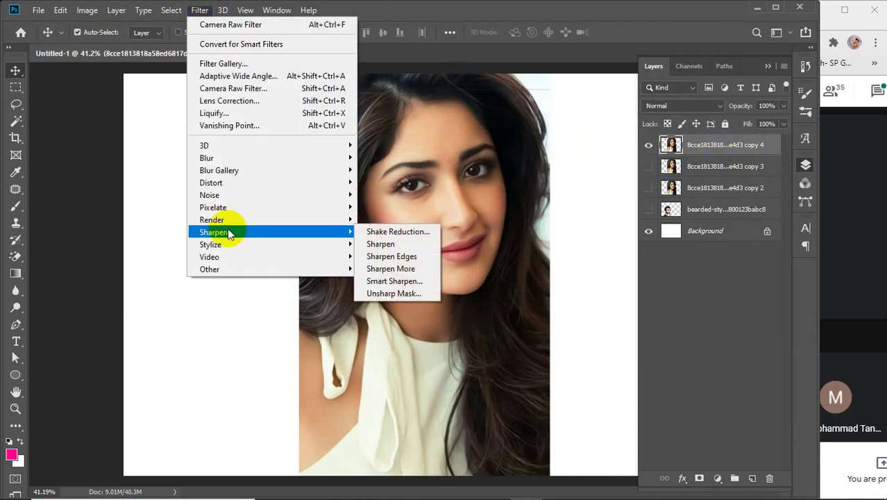
{"action": "left_click", "coordinate": [380, 283]}
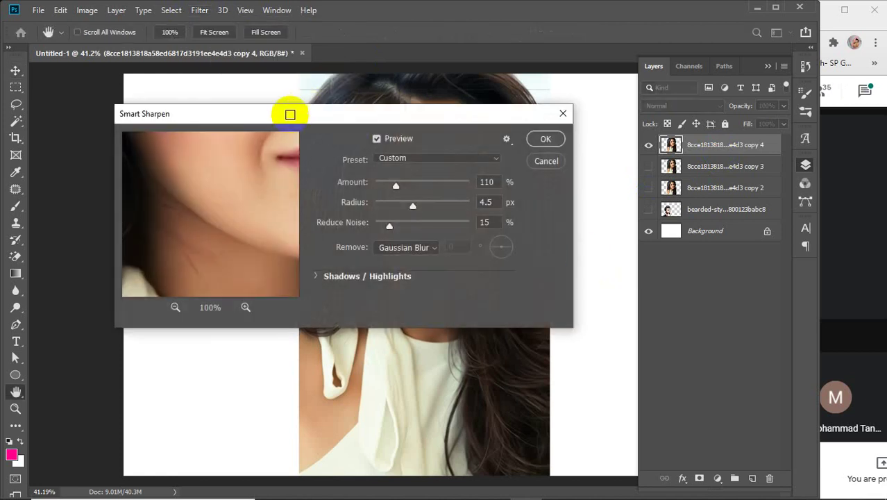
{"action": "left_click_drag", "start_coordinate": [289, 118], "coordinate": [636, 105]}
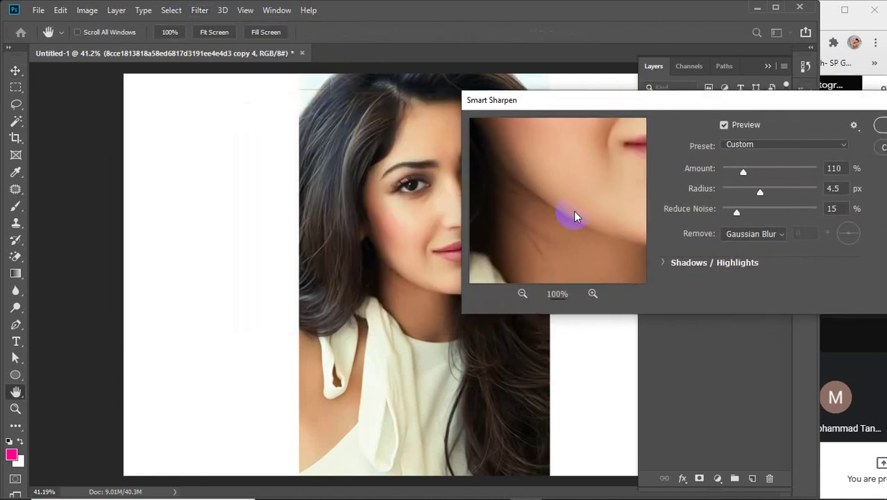
{"action": "left_click", "coordinate": [522, 293]}
{"action": "left_click", "coordinate": [522, 293]}
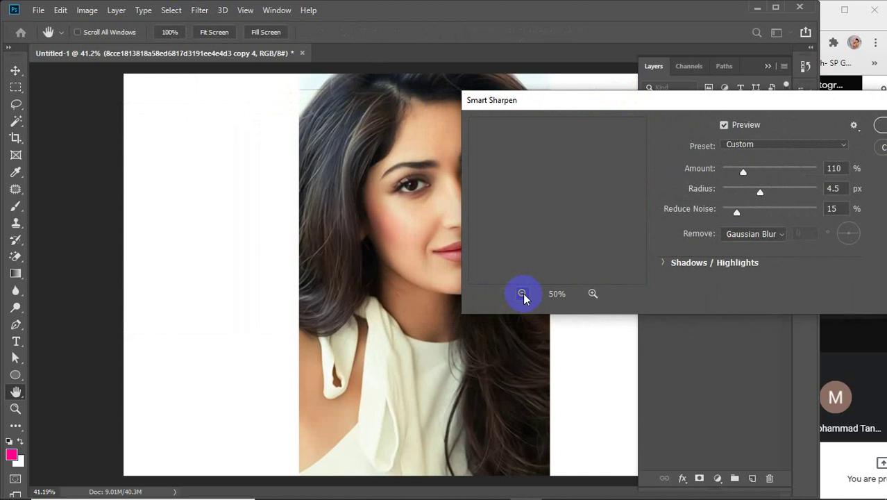
{"action": "left_click", "coordinate": [522, 293]}
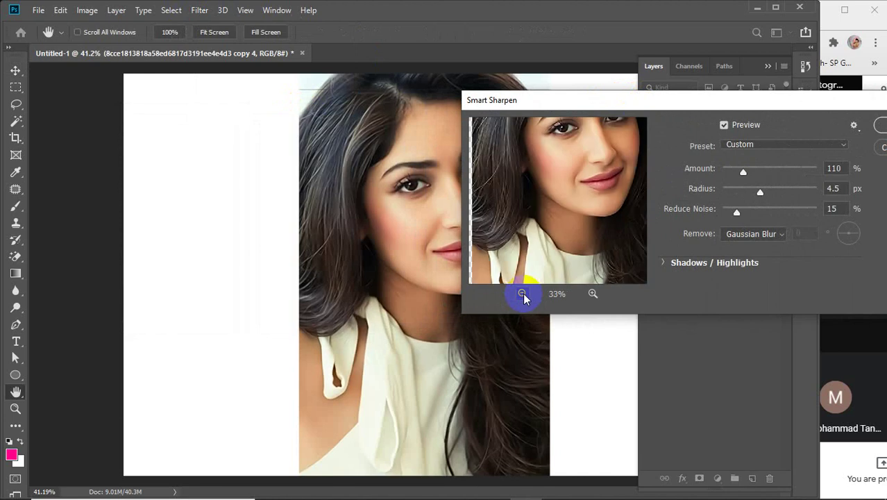
{"action": "left_click", "coordinate": [522, 293]}
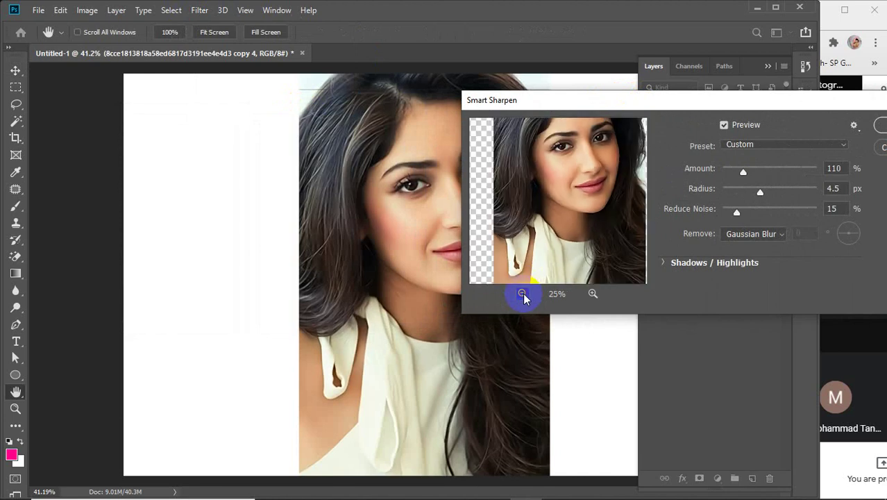
{"action": "left_click", "coordinate": [522, 293]}
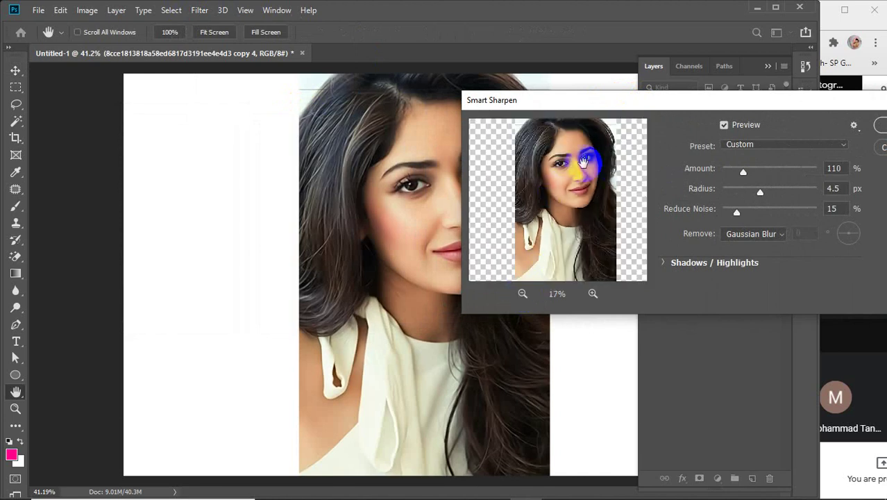
{"action": "left_click_drag", "start_coordinate": [693, 103], "coordinate": [723, 108]}
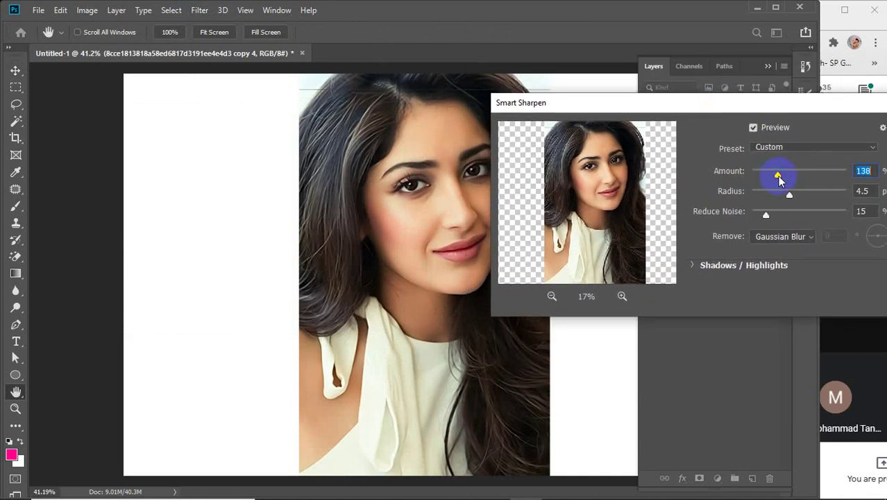
{"action": "left_click_drag", "start_coordinate": [778, 175], "coordinate": [791, 178]}
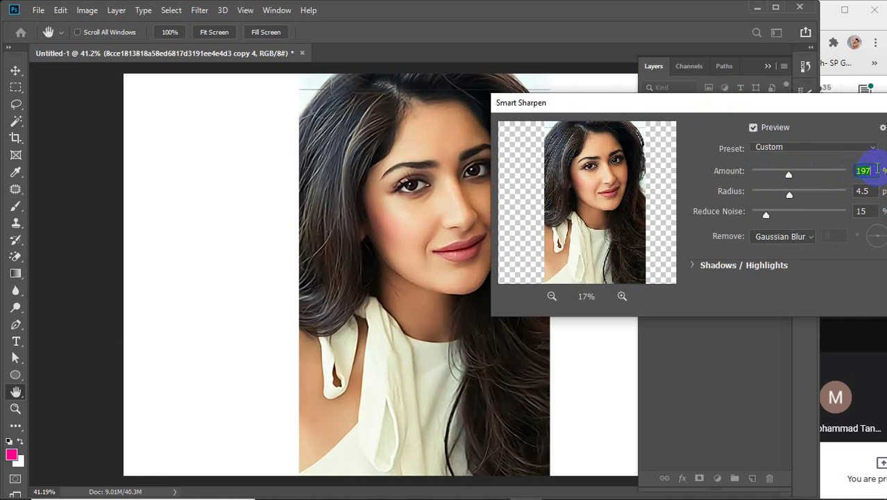
{"action": "type", "text": "200"}
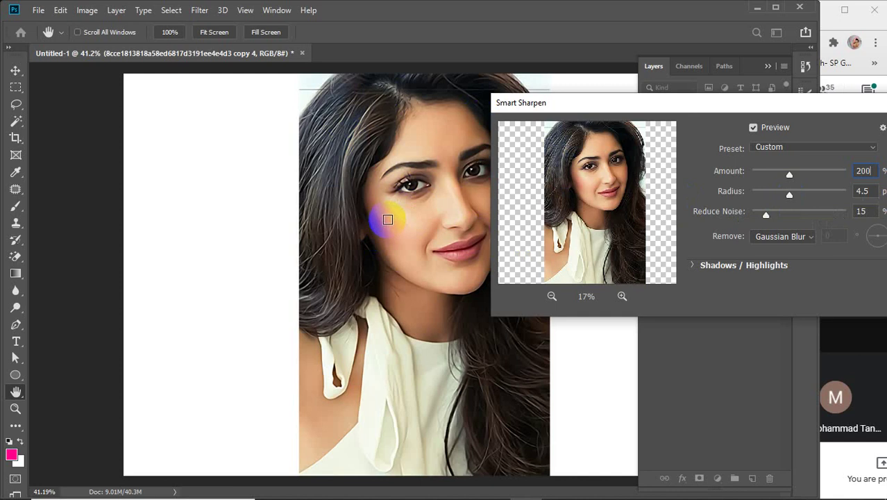
{"action": "mouse_move", "coordinate": [827, 496]}
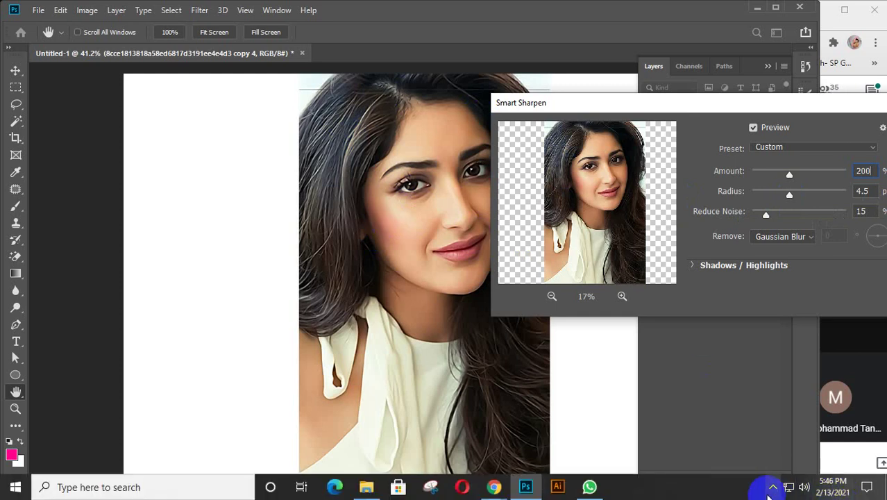
{"action": "left_click", "coordinate": [772, 494]}
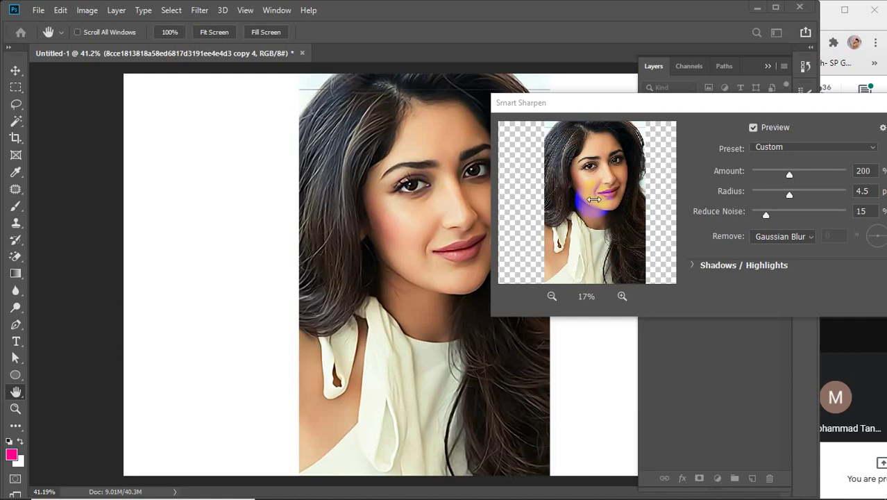
Try the extreme sharpening radii of 64 and 0 px on the portrait, and settle on a radius of 3.5 px
{"action": "left_click", "coordinate": [792, 197]}
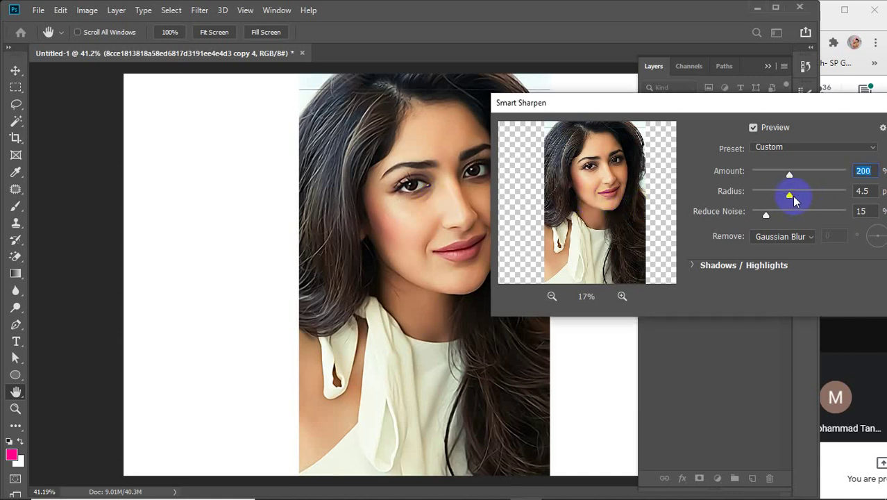
{"action": "left_click_drag", "start_coordinate": [793, 200], "coordinate": [846, 195]}
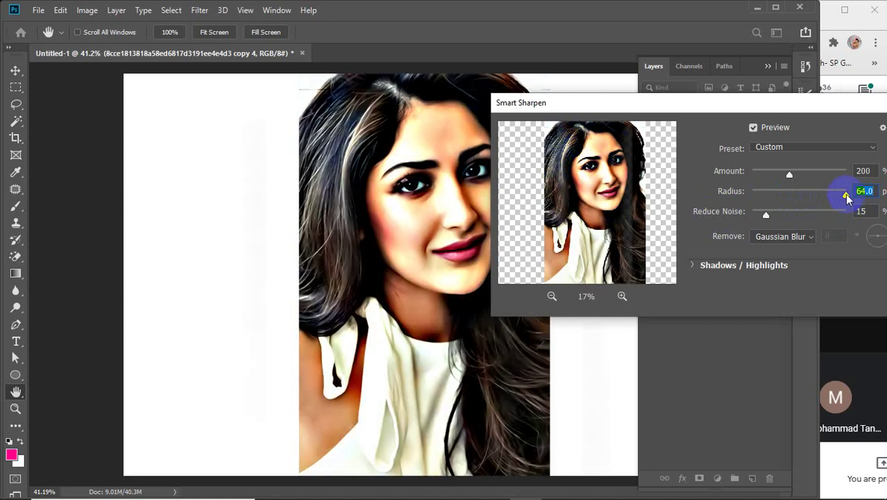
{"action": "left_click_drag", "start_coordinate": [847, 198], "coordinate": [736, 195]}
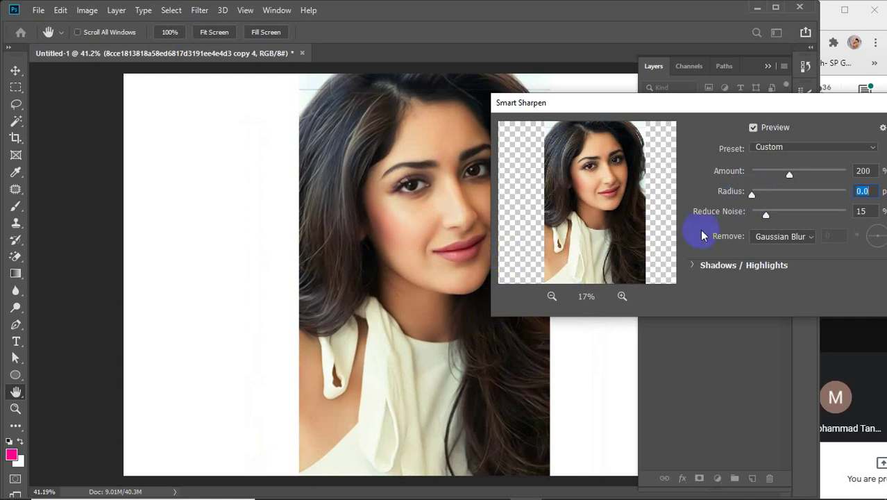
{"action": "left_click_drag", "start_coordinate": [753, 196], "coordinate": [777, 201]}
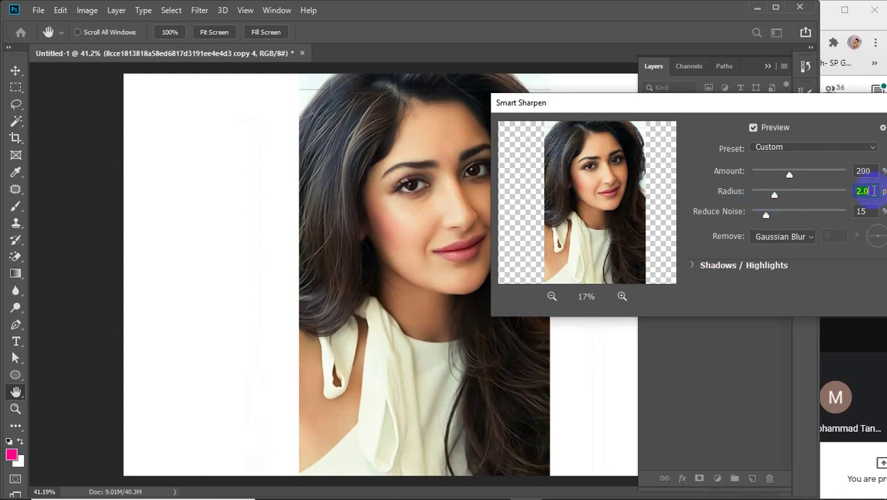
{"action": "type", "text": "3.5"}
Try Reduce Noise at 100% on the portrait, and settle on 50%
{"action": "left_click", "coordinate": [767, 216]}
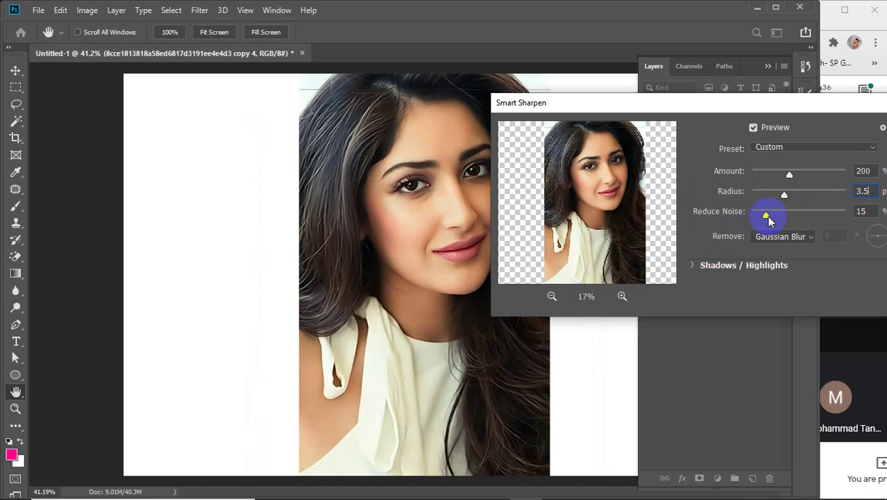
{"action": "left_click_drag", "start_coordinate": [767, 216], "coordinate": [855, 209]}
{"action": "left_click", "coordinate": [577, 189]}
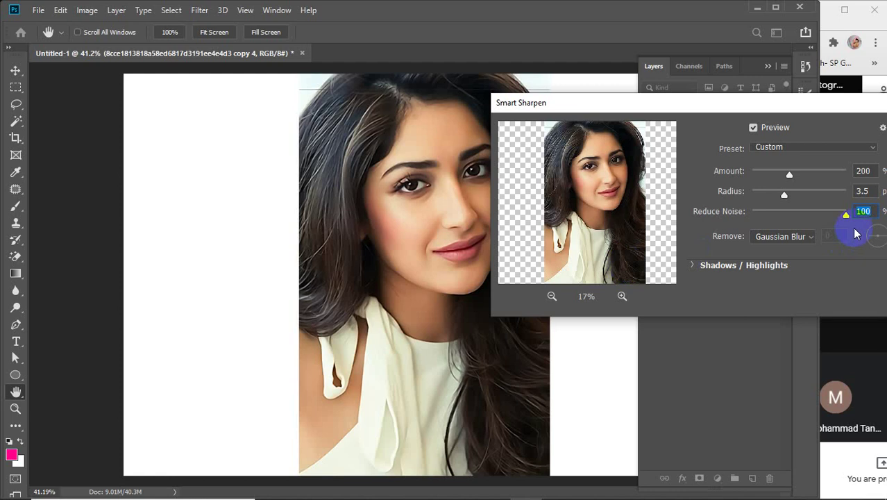
{"action": "left_click_drag", "start_coordinate": [847, 215], "coordinate": [802, 220]}
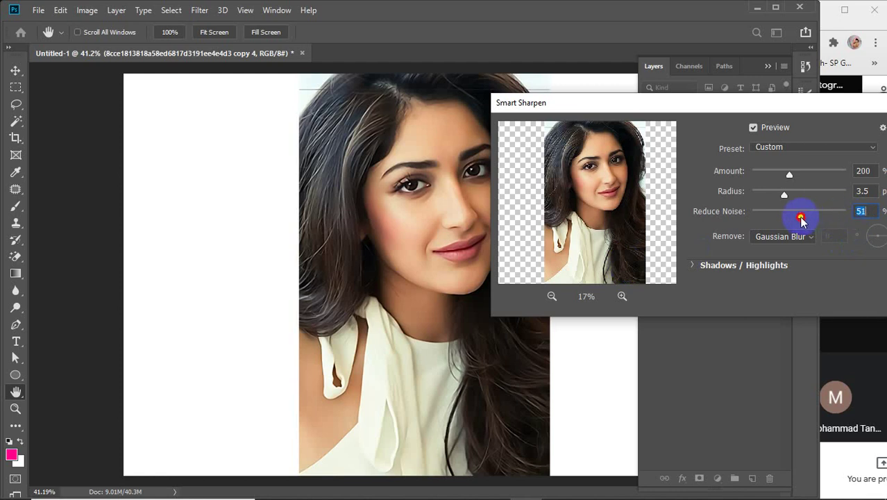
{"action": "type", "text": "50"}
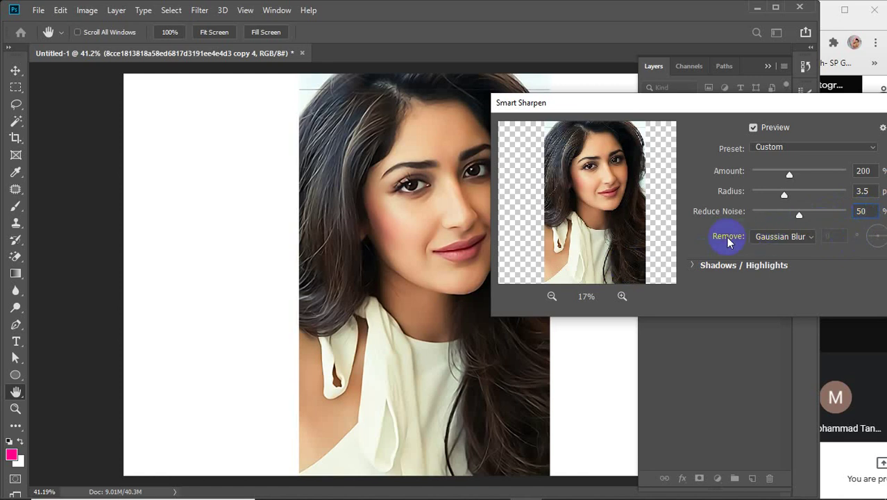
Check the blur types available for removal, keep Gaussian Blur, and apply the Smart Sharpen filter
{"action": "left_click", "coordinate": [804, 235]}
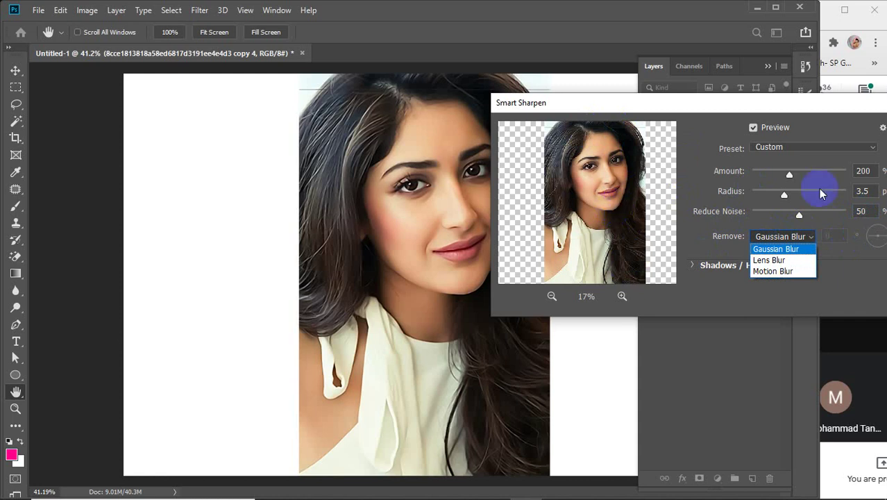
{"action": "left_click", "coordinate": [848, 280]}
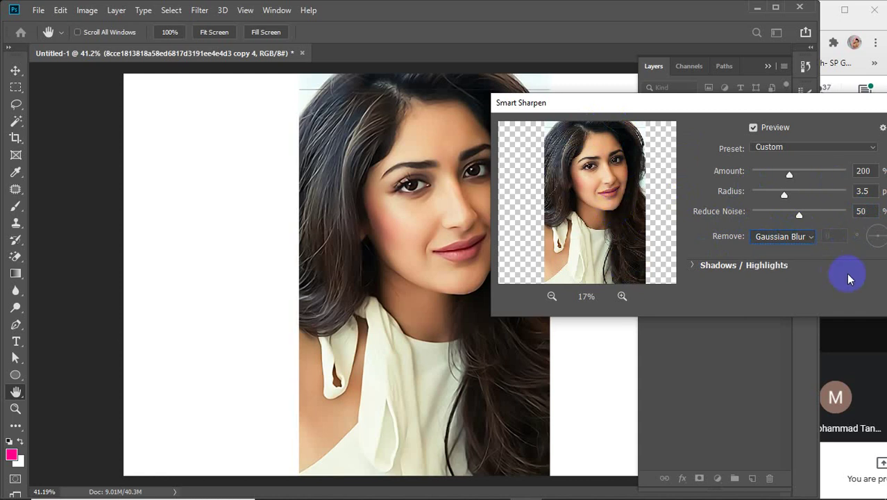
{"action": "key", "text": "Return"}
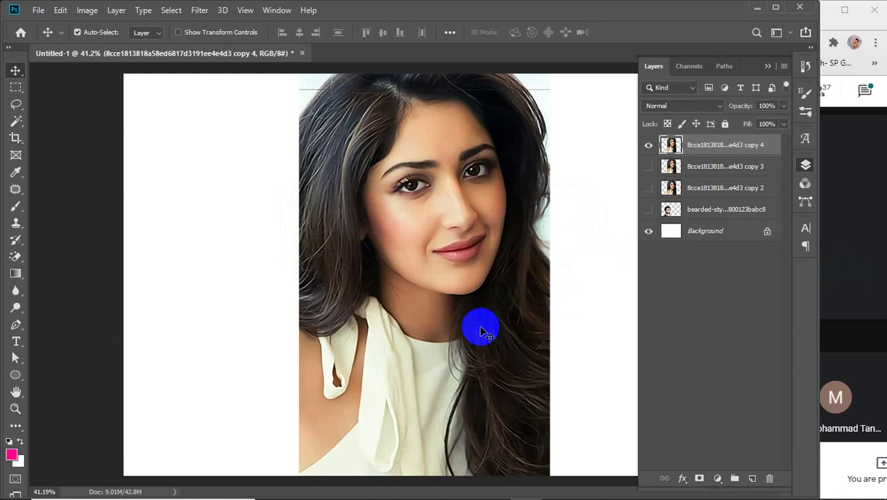
Start the Oil Paint filter on the topmost portrait copy and frame the woman's face in the filter preview at 33%
{"action": "left_click", "coordinate": [198, 14]}
{"action": "mouse_move", "coordinate": [222, 255]}
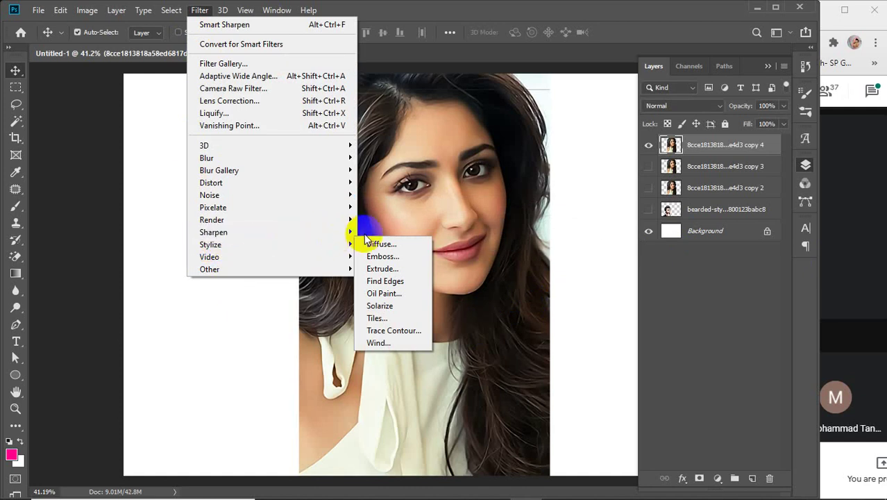
{"action": "mouse_move", "coordinate": [353, 243]}
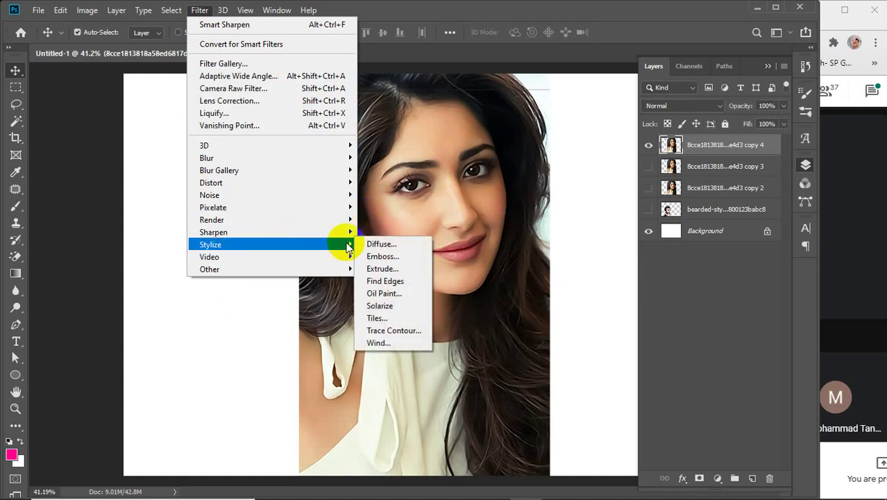
{"action": "left_click", "coordinate": [383, 294]}
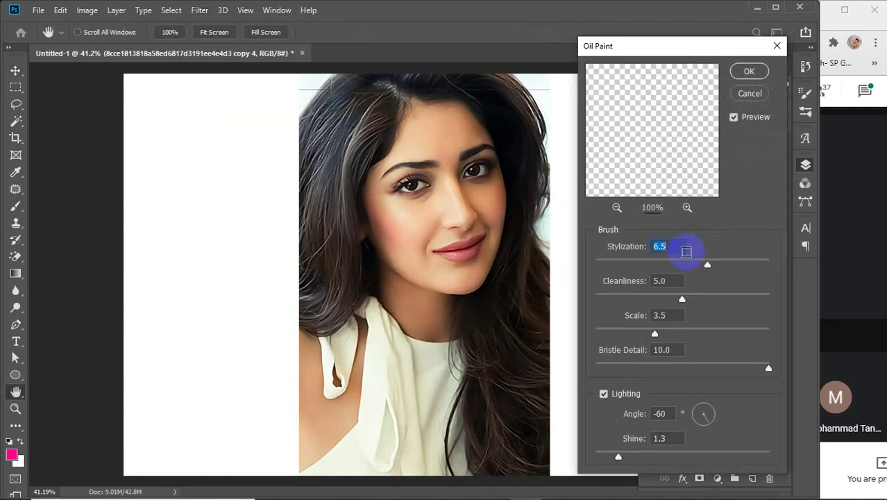
{"action": "left_click", "coordinate": [617, 209]}
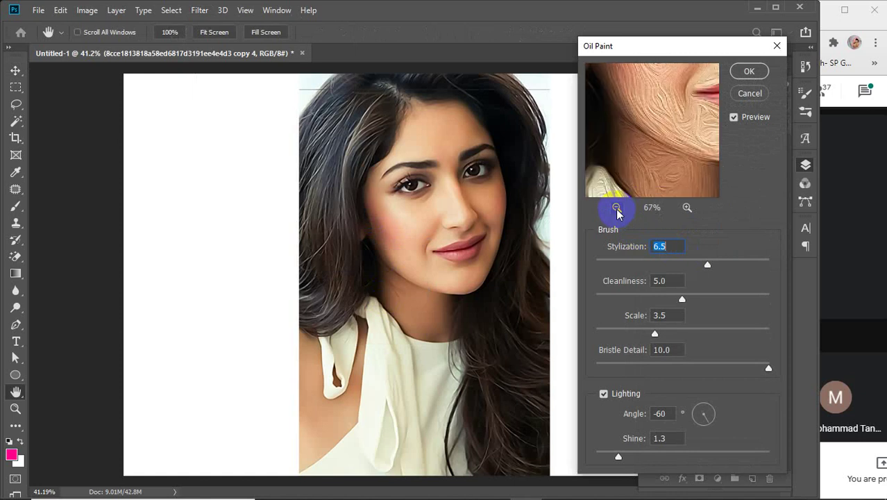
{"action": "left_click", "coordinate": [616, 209]}
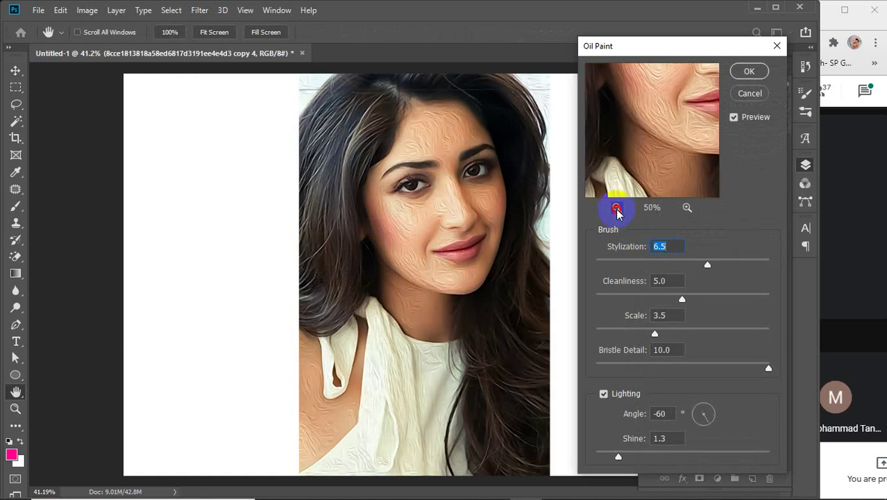
{"action": "left_click", "coordinate": [616, 208]}
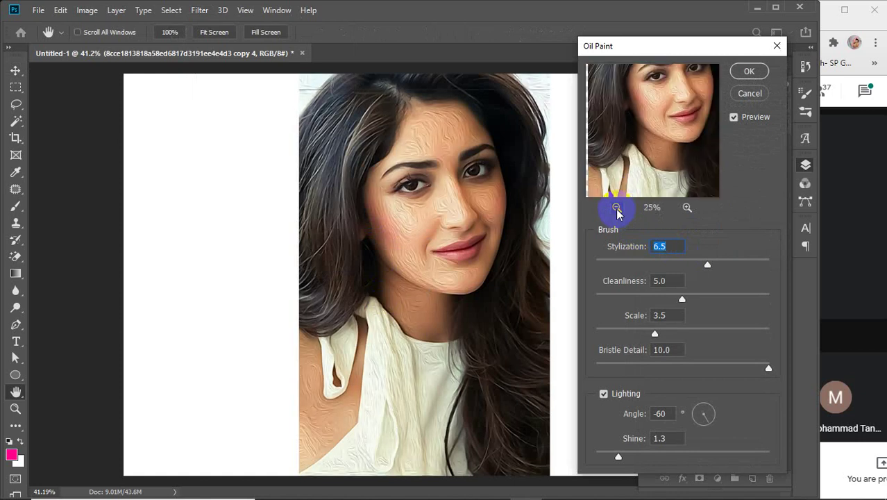
{"action": "left_click", "coordinate": [616, 209]}
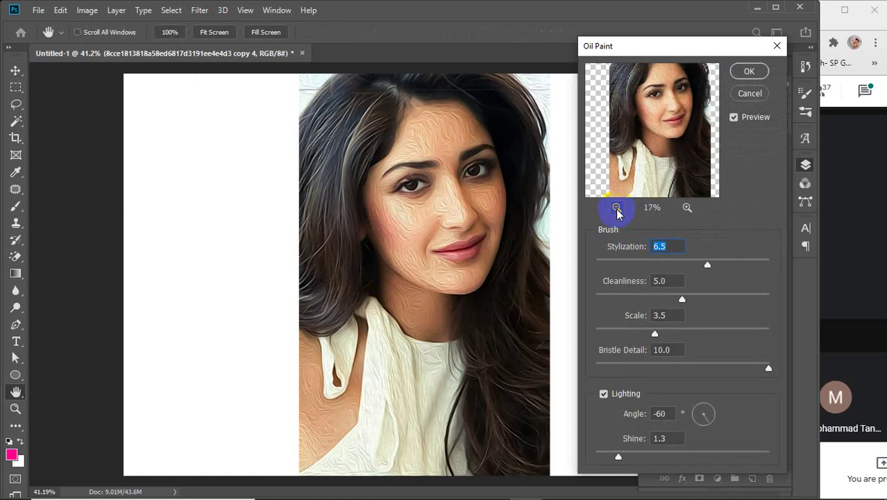
{"action": "left_click", "coordinate": [687, 208]}
{"action": "left_click", "coordinate": [686, 209]}
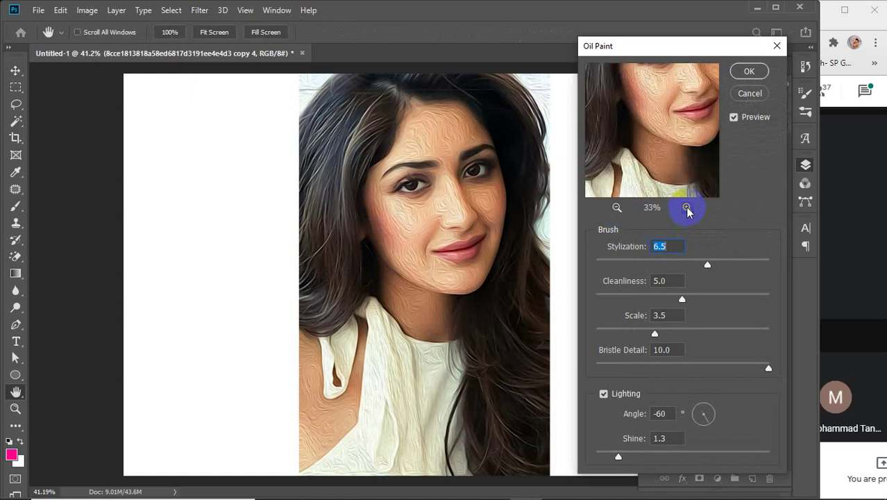
{"action": "left_click_drag", "start_coordinate": [644, 90], "coordinate": [673, 153]}
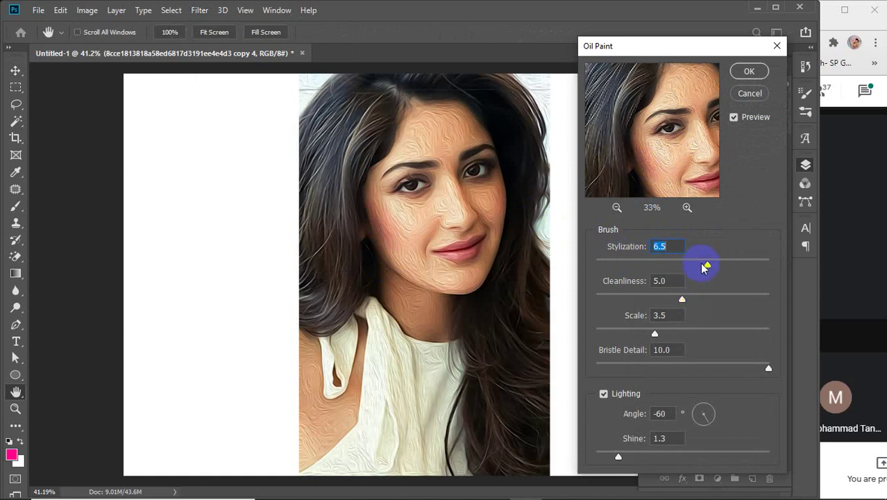
Try Oil Paint stylization values of 7.5, 1.8, 0.1 and 9.9 on the portrait, and settle on 10.0
{"action": "left_click_drag", "start_coordinate": [713, 270], "coordinate": [724, 269]}
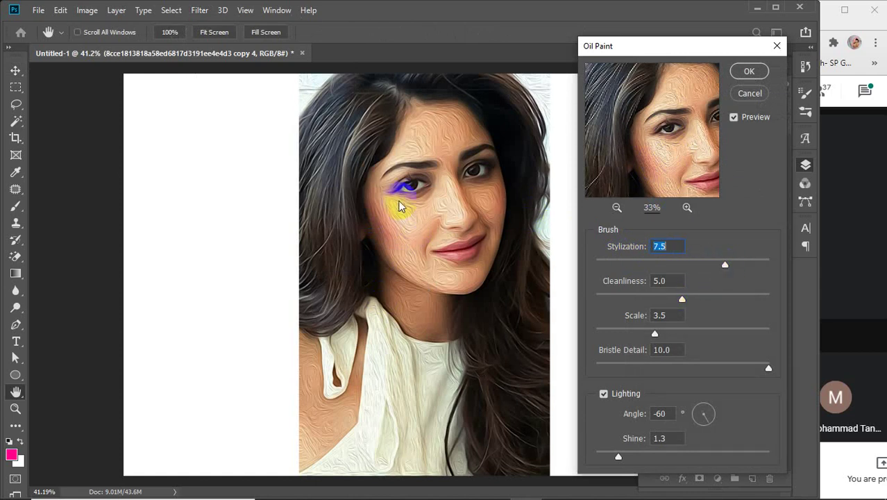
{"action": "left_click_drag", "start_coordinate": [724, 265], "coordinate": [626, 256]}
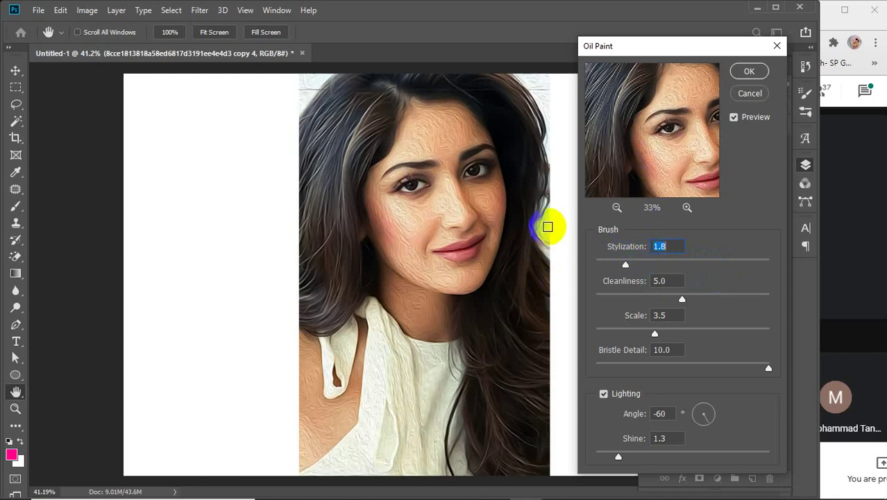
{"action": "left_click_drag", "start_coordinate": [625, 265], "coordinate": [568, 263]}
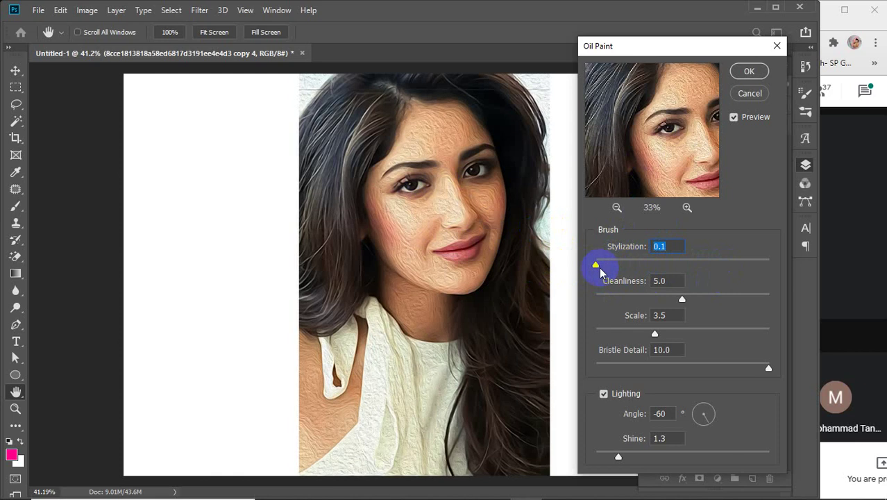
{"action": "left_click_drag", "start_coordinate": [596, 266], "coordinate": [767, 264]}
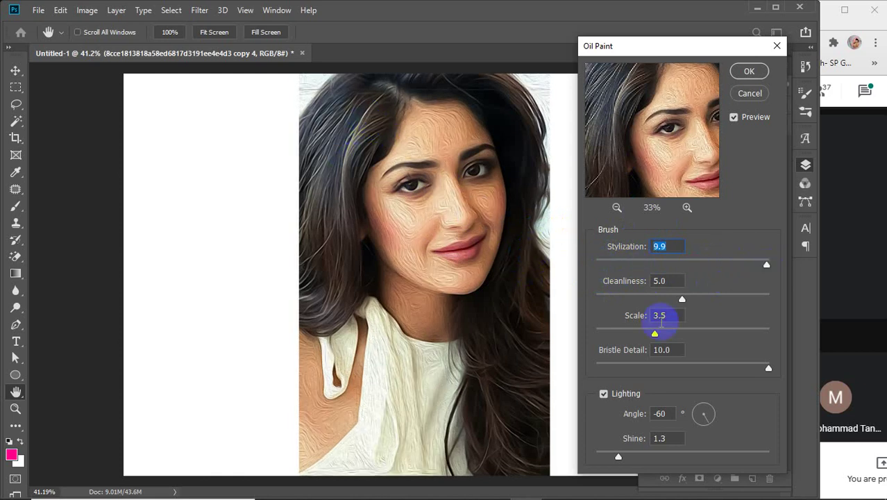
{"action": "left_click_drag", "start_coordinate": [767, 264], "coordinate": [778, 271]}
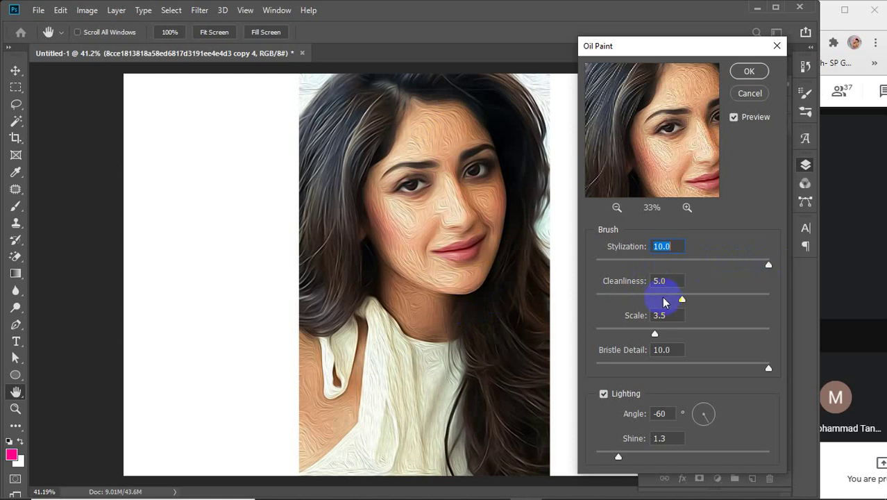
Set the Oil Paint cleanliness to 10.0 and the scale to 4.5, and apply the filter to the portrait
{"action": "left_click_drag", "start_coordinate": [682, 300], "coordinate": [737, 300]}
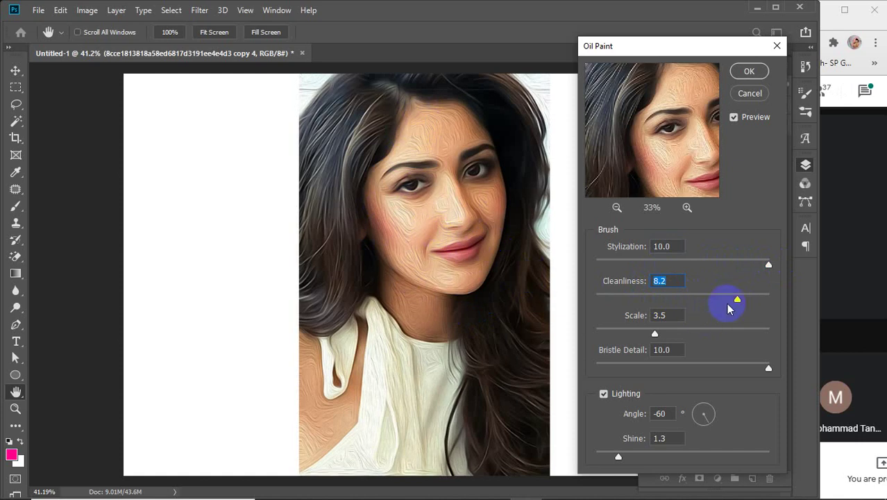
{"action": "left_click_drag", "start_coordinate": [737, 304], "coordinate": [784, 302]}
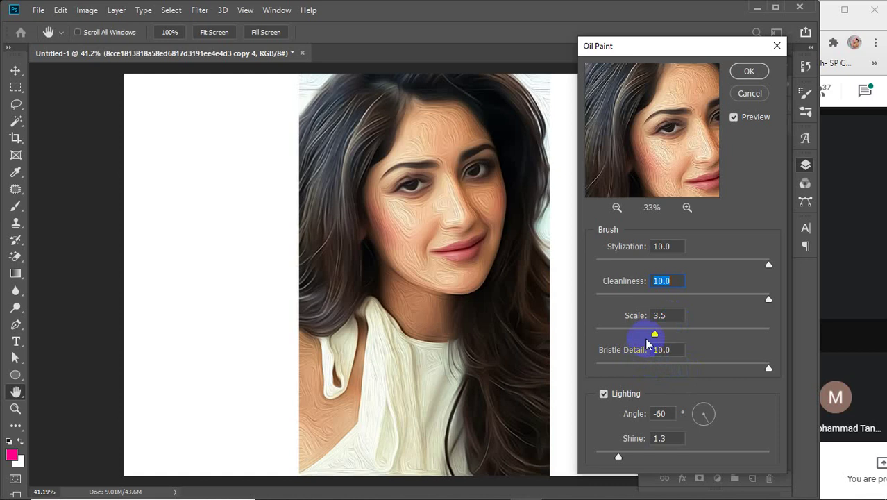
{"action": "left_click_drag", "start_coordinate": [655, 336], "coordinate": [672, 336]}
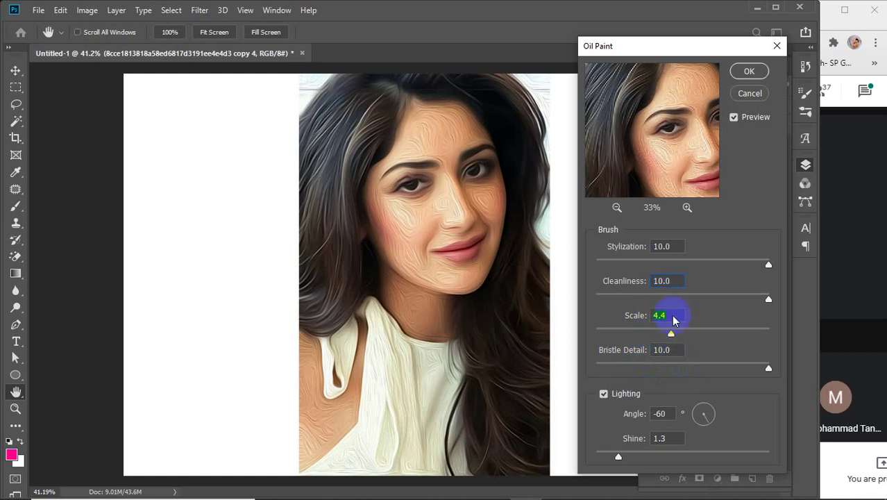
{"action": "type", "text": "4.5"}
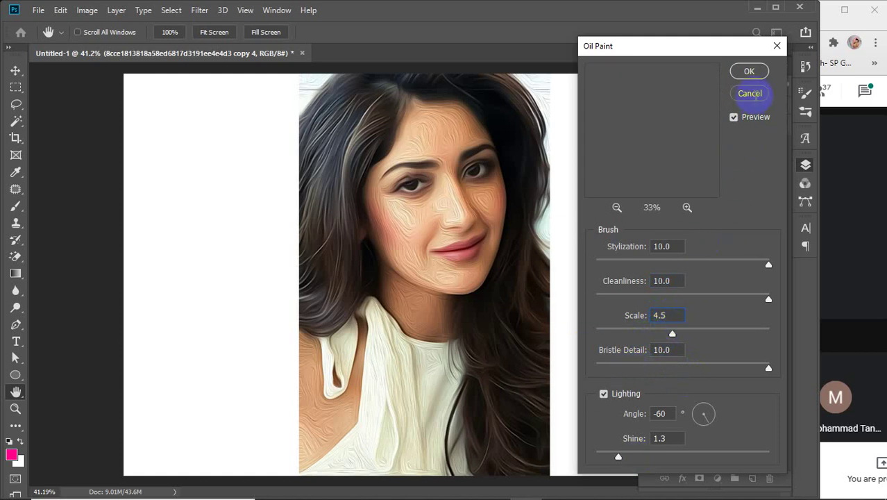
{"action": "left_click", "coordinate": [749, 71]}
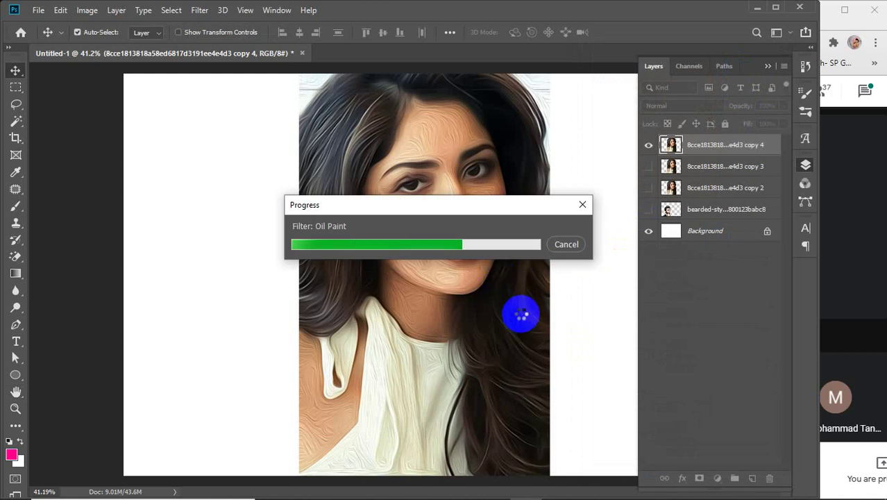
Apply a High Pass filter with a radius of 539.4 pixels to the oil-painted portrait copy
{"action": "left_click", "coordinate": [209, 14]}
{"action": "mouse_move", "coordinate": [227, 270]}
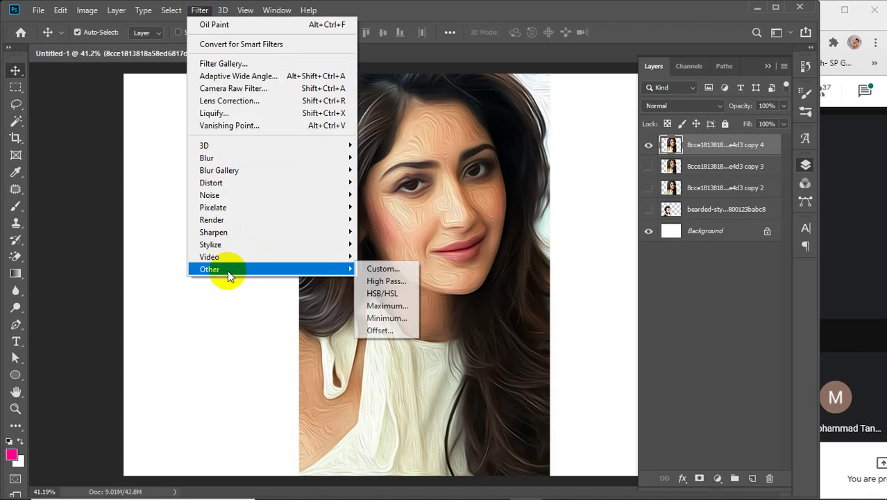
{"action": "left_click", "coordinate": [373, 281]}
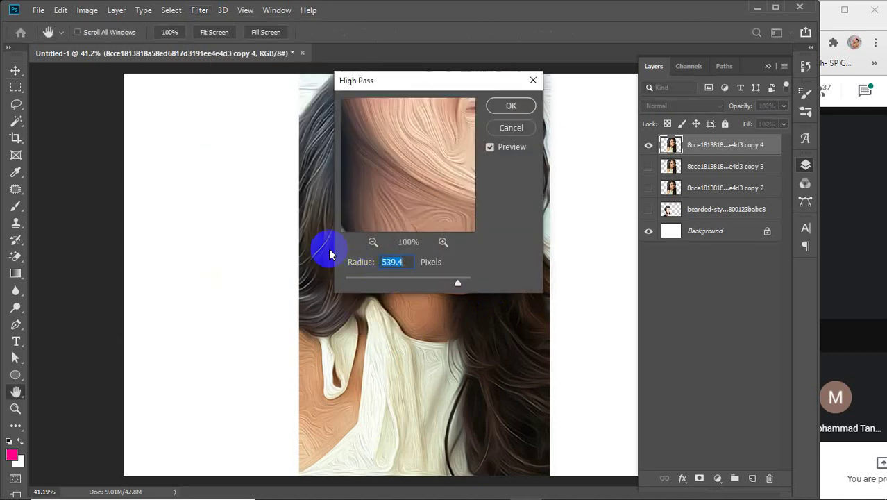
{"action": "left_click_drag", "start_coordinate": [426, 79], "coordinate": [691, 84]}
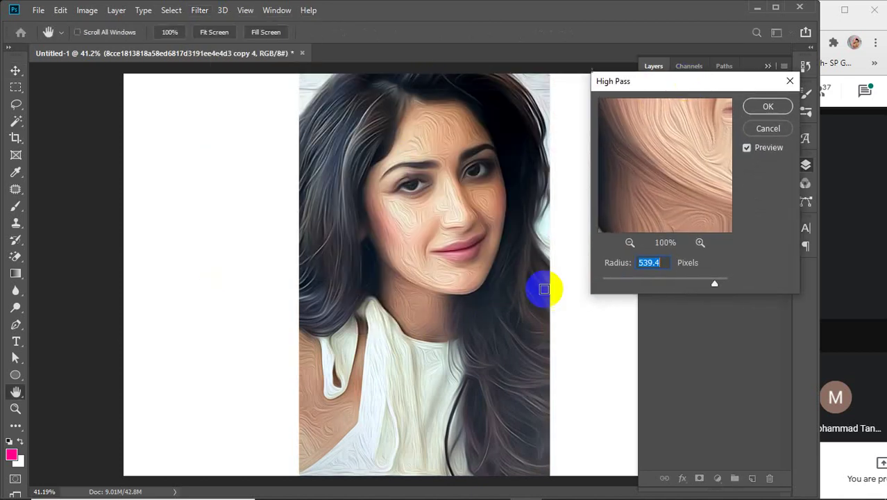
{"action": "left_click", "coordinate": [630, 242]}
{"action": "left_click", "coordinate": [630, 242]}
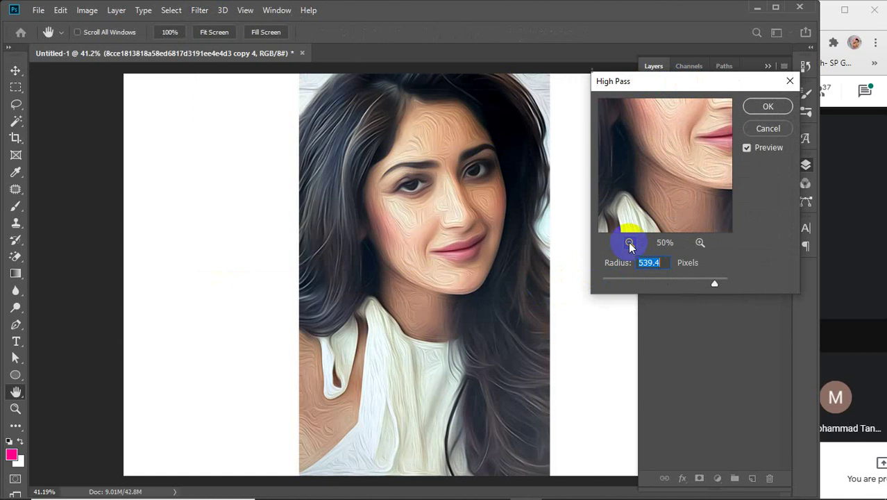
{"action": "left_click", "coordinate": [630, 242]}
{"action": "left_click", "coordinate": [630, 243]}
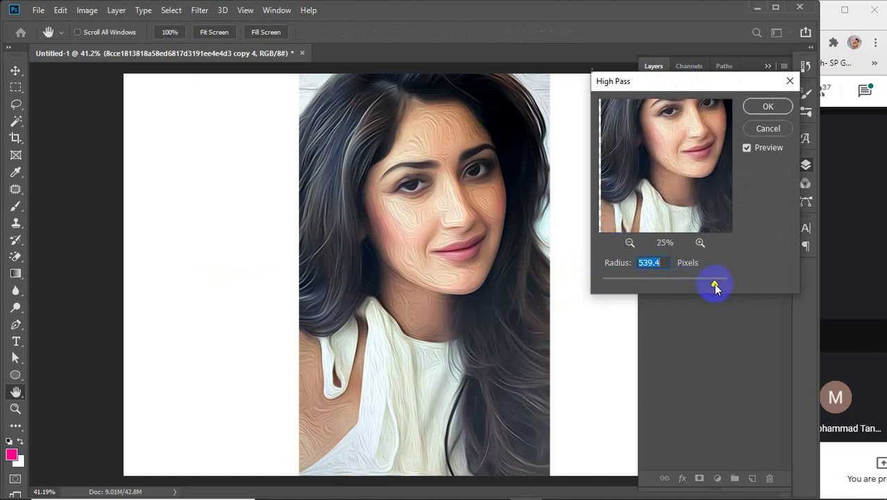
{"action": "mouse_move", "coordinate": [716, 287]}
{"action": "left_mouse_down"}
{"action": "mouse_move", "coordinate": [627, 289]}
{"action": "mouse_move", "coordinate": [716, 288]}
{"action": "left_mouse_up"}
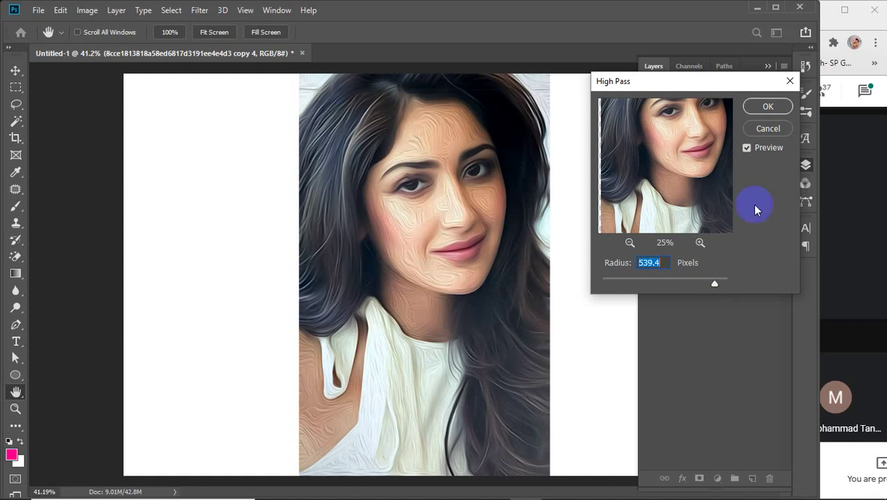
{"action": "left_click", "coordinate": [767, 105]}
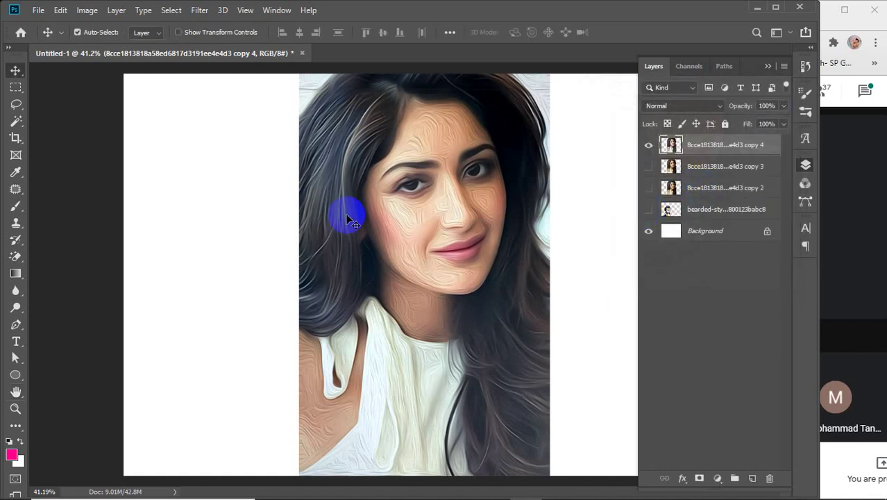
Apply Smart Sharpen to the oil-painted portrait copy with the amount set to 362%
{"action": "left_click", "coordinate": [199, 10]}
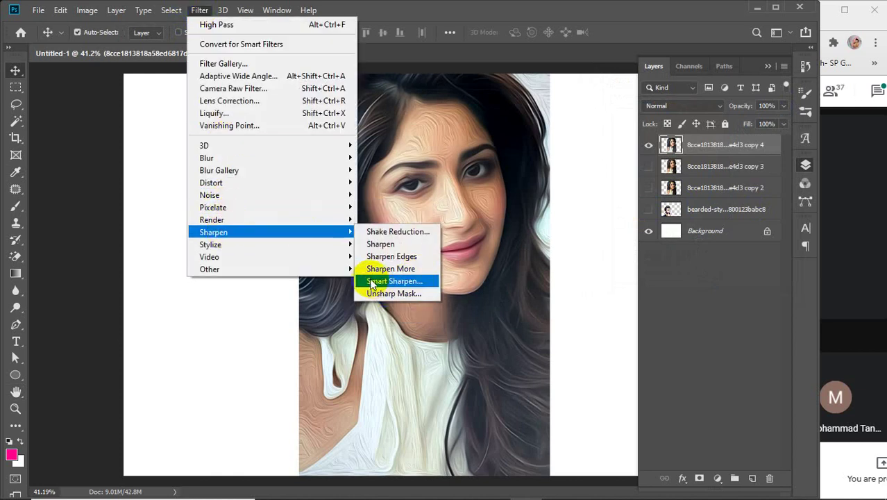
{"action": "left_click", "coordinate": [378, 280]}
{"action": "left_click_drag", "start_coordinate": [473, 80], "coordinate": [766, 86]}
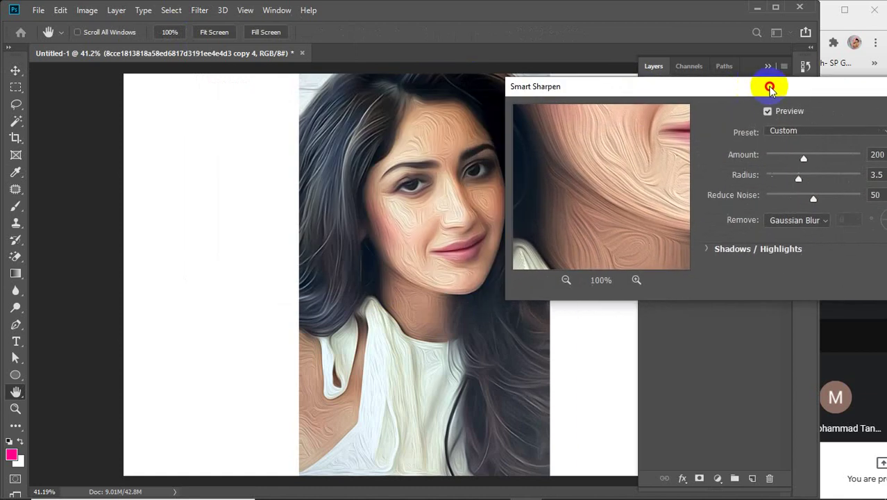
{"action": "left_click_drag", "start_coordinate": [810, 159], "coordinate": [837, 161]}
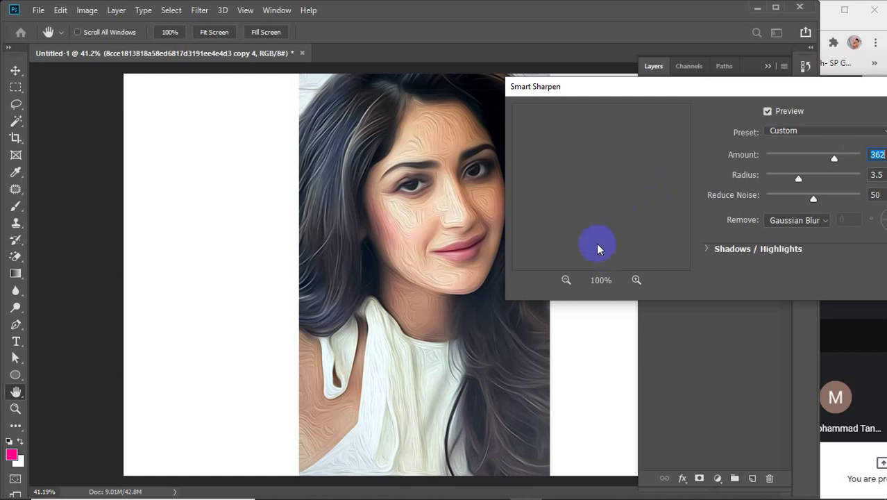
{"action": "mouse_move", "coordinate": [598, 248]}
{"action": "left_mouse_down"}
{"action": "mouse_move", "coordinate": [606, 200]}
{"action": "mouse_move", "coordinate": [634, 208]}
{"action": "mouse_move", "coordinate": [616, 138]}
{"action": "mouse_move", "coordinate": [614, 174]}
{"action": "mouse_move", "coordinate": [632, 213]}
{"action": "mouse_move", "coordinate": [586, 162]}
{"action": "mouse_move", "coordinate": [616, 191]}
{"action": "mouse_move", "coordinate": [600, 179]}
{"action": "mouse_move", "coordinate": [610, 210]}
{"action": "mouse_move", "coordinate": [604, 175]}
{"action": "mouse_move", "coordinate": [613, 159]}
{"action": "left_mouse_up"}
{"action": "left_click_drag", "start_coordinate": [800, 82], "coordinate": [650, 83]}
{"action": "left_click", "coordinate": [783, 113]}
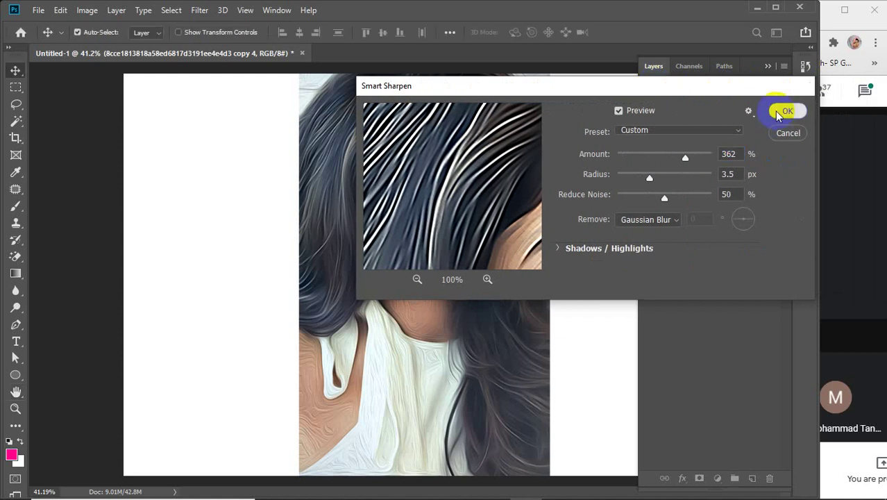
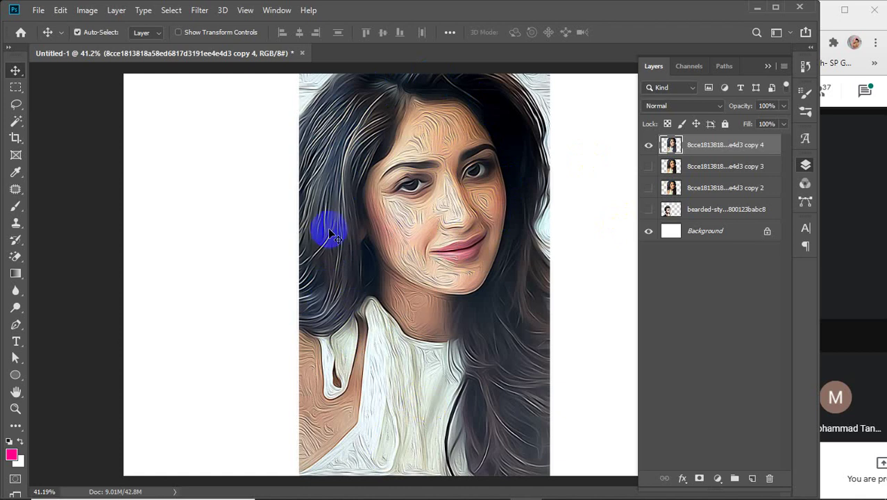
Show the copy 3 portrait layer, compare it with the filtered copy 4, and leave copy 4 hidden
{"action": "left_click", "coordinate": [649, 168]}
{"action": "left_click", "coordinate": [652, 145]}
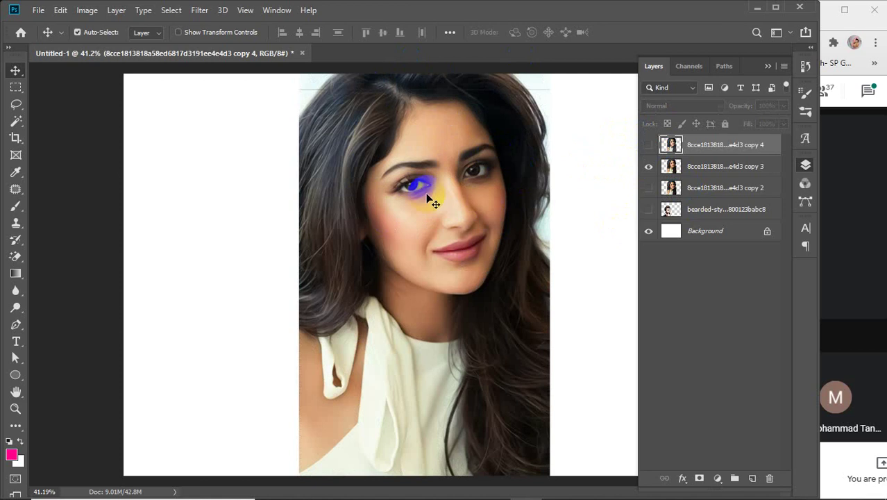
{"action": "left_click", "coordinate": [649, 145]}
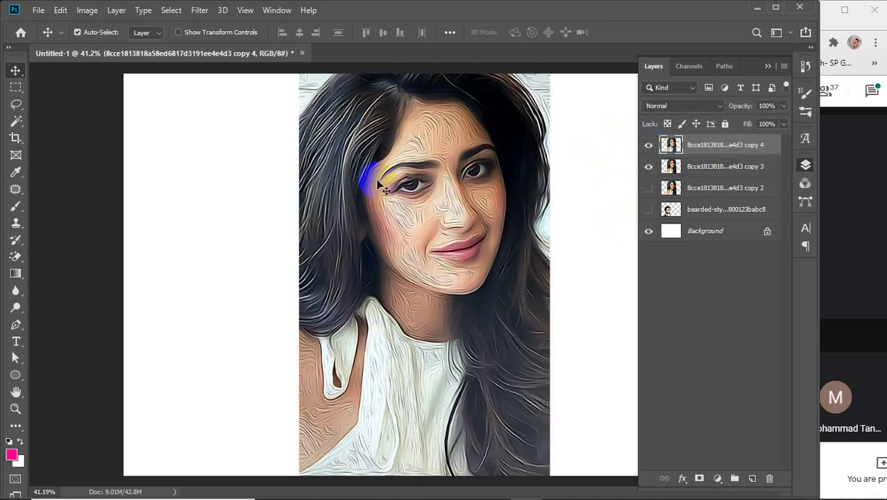
{"action": "left_click", "coordinate": [648, 145]}
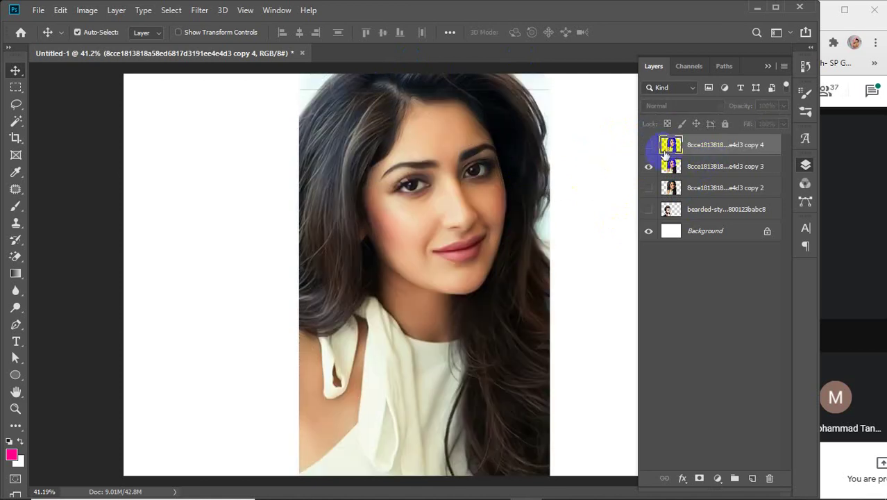
Apply Smart Sharpen to the copy 3 portrait layer with an amount of 190% and a radius of 7.0 px
{"action": "left_click", "coordinate": [703, 170]}
{"action": "left_click", "coordinate": [201, 10]}
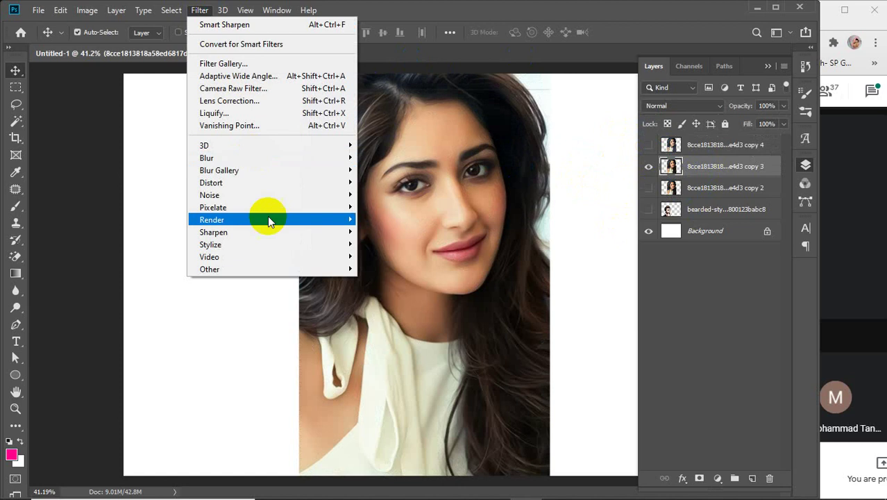
{"action": "mouse_move", "coordinate": [229, 232]}
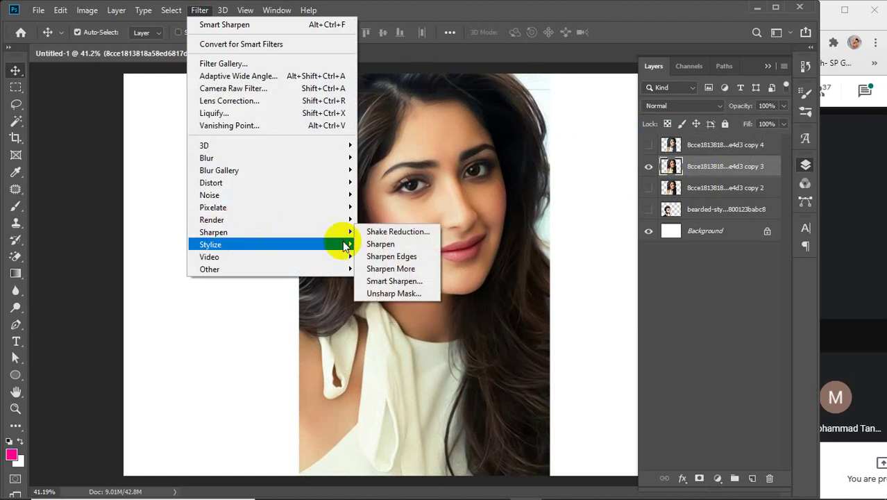
{"action": "left_click", "coordinate": [388, 281]}
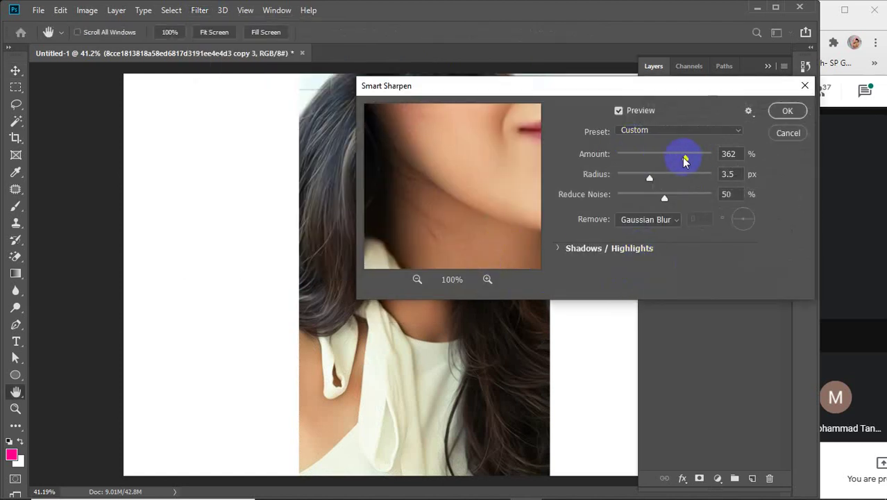
{"action": "left_click_drag", "start_coordinate": [685, 159], "coordinate": [647, 160]}
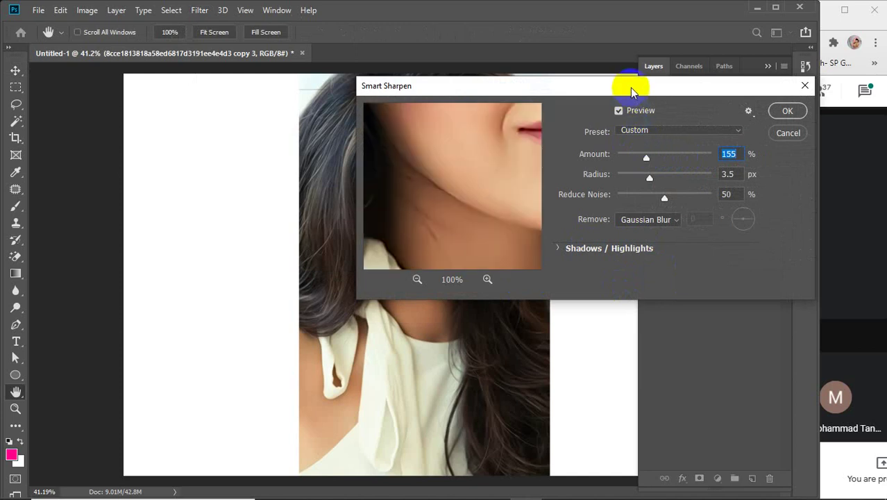
{"action": "left_click", "coordinate": [460, 214]}
{"action": "left_click", "coordinate": [417, 279]}
{"action": "left_click", "coordinate": [417, 279]}
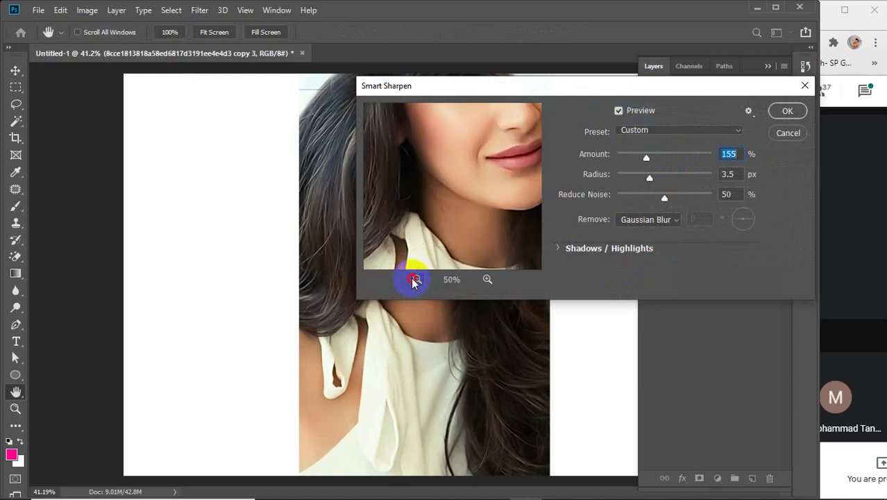
{"action": "left_click", "coordinate": [417, 279]}
{"action": "left_click_drag", "start_coordinate": [512, 161], "coordinate": [509, 204]}
{"action": "left_click_drag", "start_coordinate": [647, 159], "coordinate": [657, 157]}
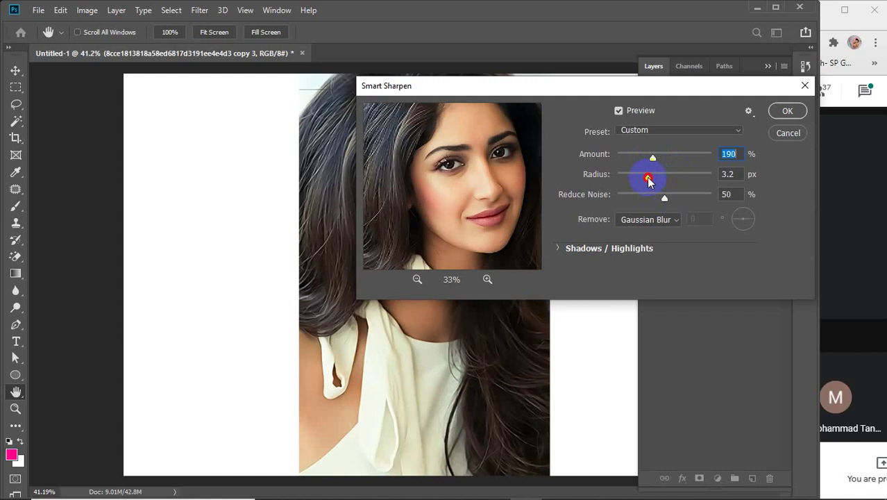
{"action": "left_click_drag", "start_coordinate": [649, 180], "coordinate": [665, 181]}
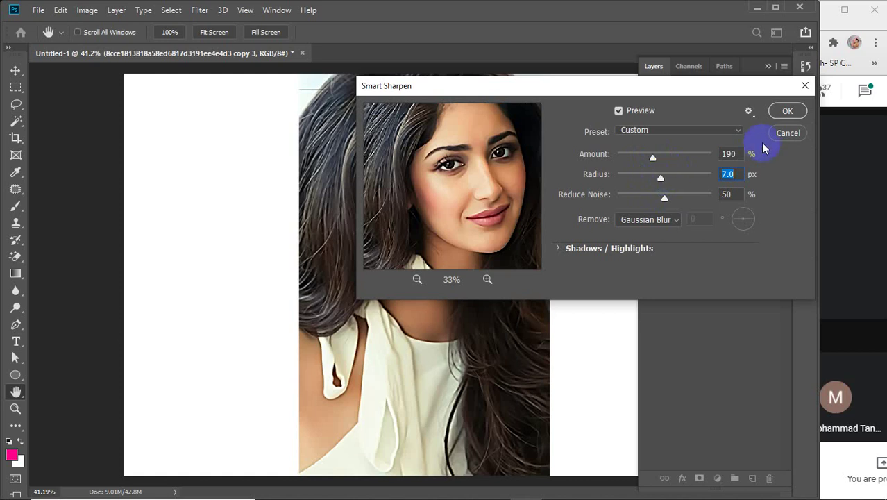
{"action": "left_click", "coordinate": [788, 111]}
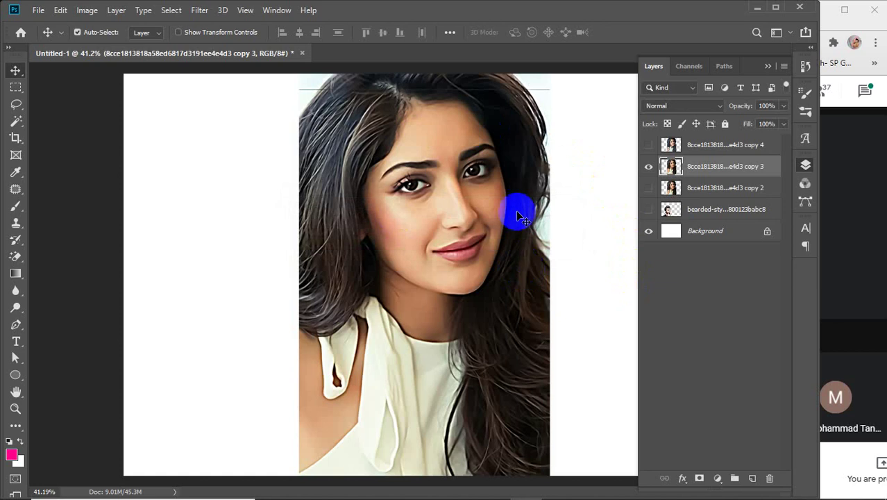
Compare the oil-painted copy 4 with the sharpened copy 3 by toggling their visibility, leaving both layers shown
{"action": "left_click", "coordinate": [649, 145]}
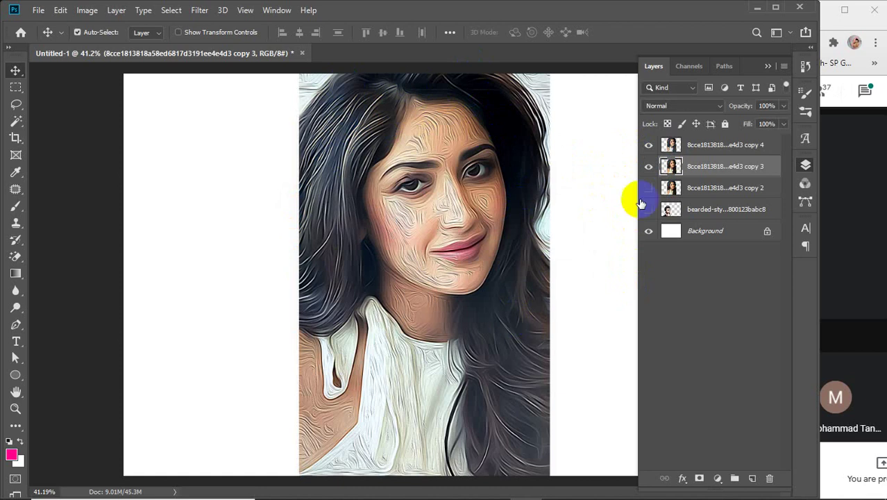
{"action": "left_click", "coordinate": [649, 144]}
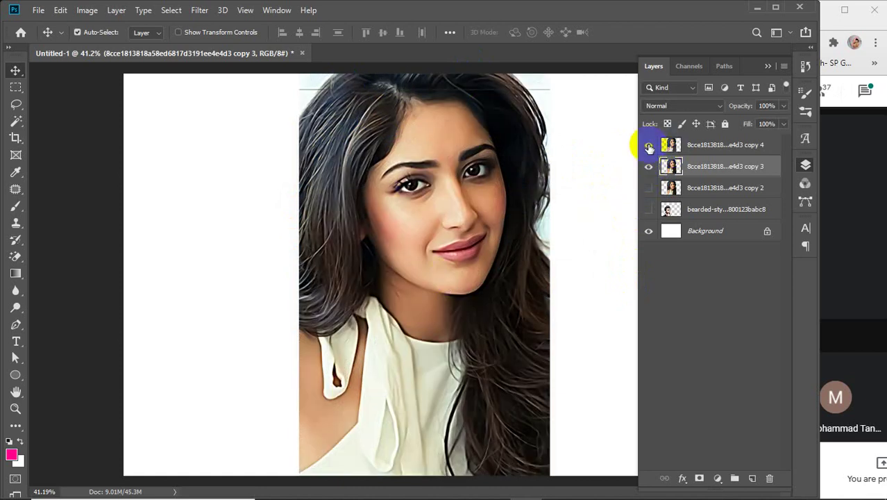
{"action": "left_click", "coordinate": [649, 145]}
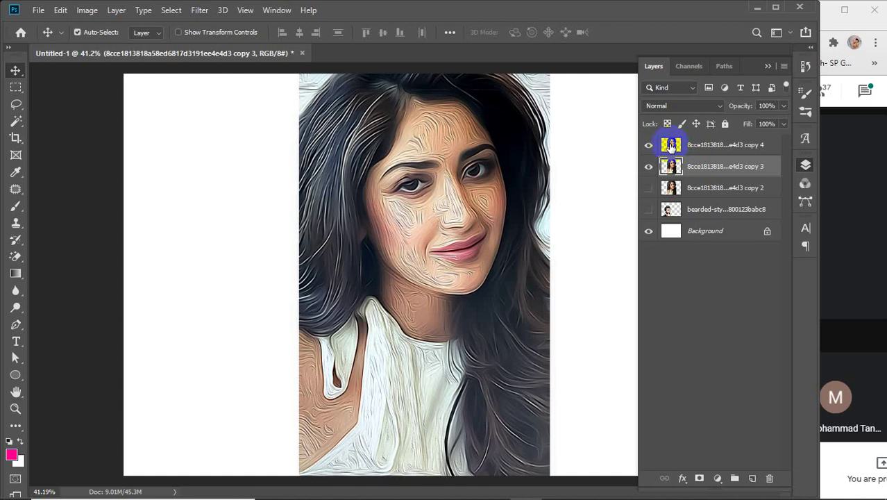
{"action": "left_click", "coordinate": [649, 171]}
{"action": "left_click", "coordinate": [649, 171]}
Add a layer mask to the copy 4 portrait layer and set a soft black brush to 127 px
{"action": "left_click", "coordinate": [715, 144]}
{"action": "left_click", "coordinate": [700, 479]}
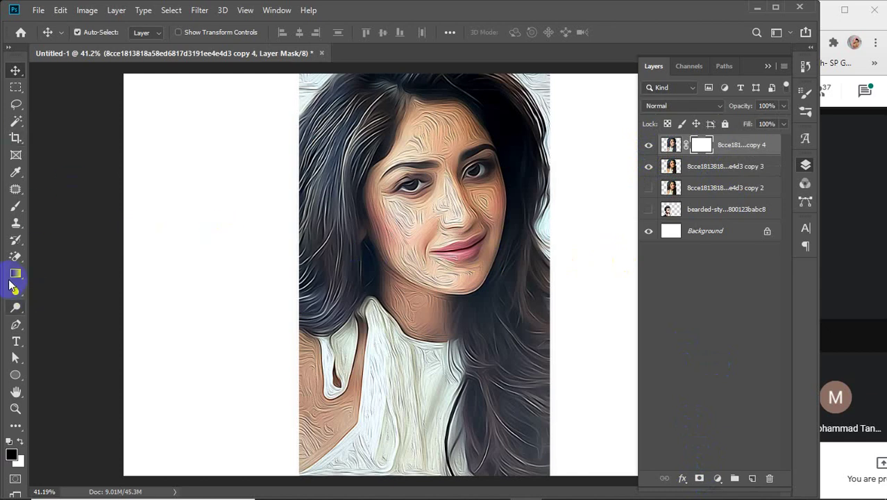
{"action": "left_click", "coordinate": [15, 205]}
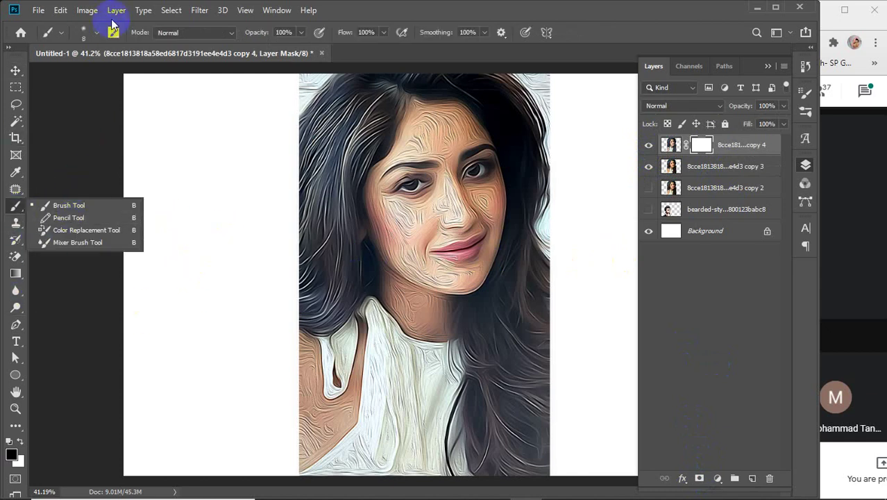
{"action": "left_click", "coordinate": [96, 32]}
{"action": "left_click_drag", "start_coordinate": [81, 81], "coordinate": [115, 81]}
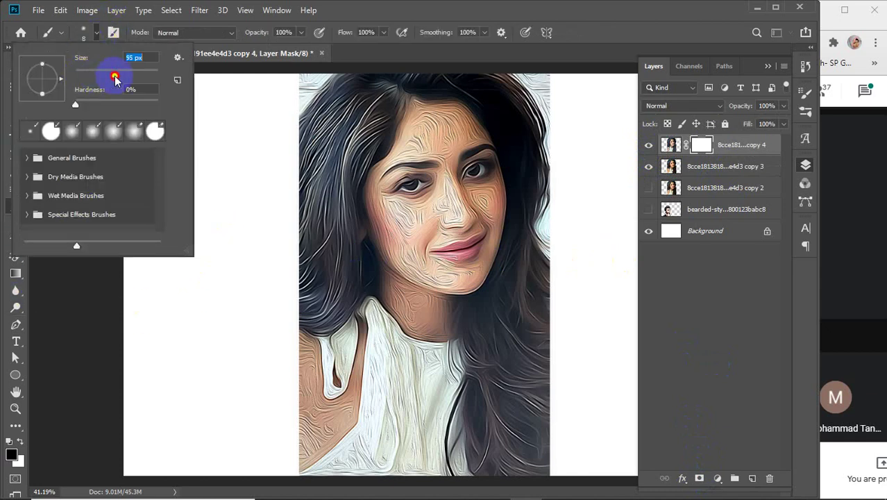
{"action": "left_click", "coordinate": [100, 33]}
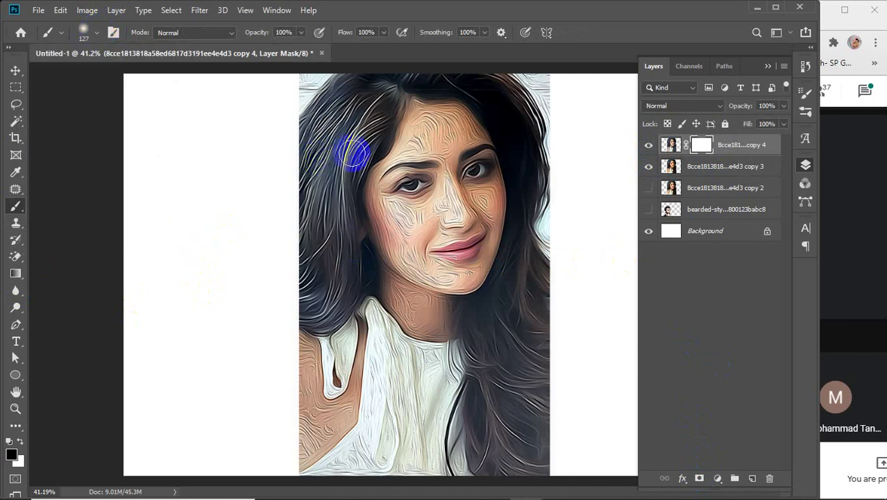
Paint black on the copy 4 mask over the forehead, one eye and the cheek to hide the oil texture there
{"action": "mouse_move", "coordinate": [449, 135]}
{"action": "left_mouse_down"}
{"action": "mouse_move", "coordinate": [423, 217]}
{"action": "mouse_move", "coordinate": [436, 135]}
{"action": "mouse_move", "coordinate": [413, 190]}
{"action": "left_mouse_up"}
{"action": "mouse_move", "coordinate": [420, 124]}
{"action": "left_mouse_down"}
{"action": "mouse_move", "coordinate": [387, 188]}
{"action": "mouse_move", "coordinate": [389, 206]}
{"action": "mouse_move", "coordinate": [413, 182]}
{"action": "mouse_move", "coordinate": [399, 172]}
{"action": "mouse_move", "coordinate": [377, 188]}
{"action": "mouse_move", "coordinate": [388, 239]}
{"action": "left_mouse_up"}
{"action": "scroll", "coordinate": [409, 189], "scroll_direction": "up", "scroll_amount": 9}
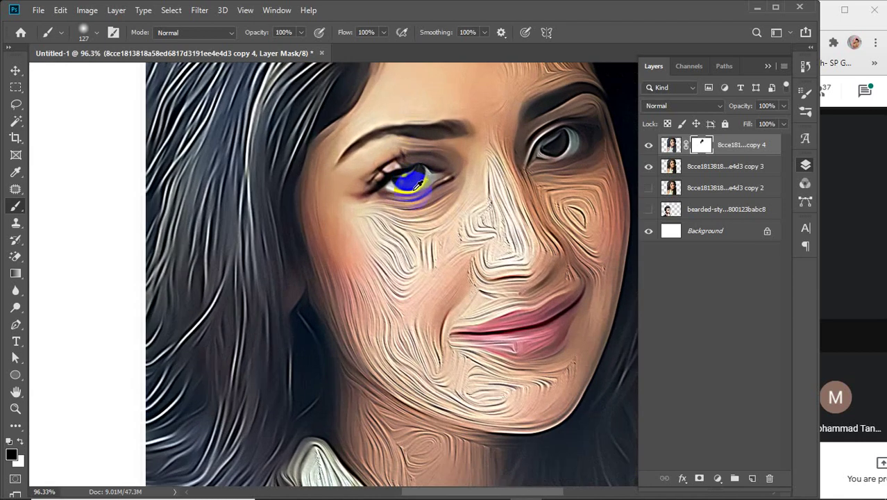
{"action": "mouse_move", "coordinate": [391, 150]}
{"action": "left_mouse_down"}
{"action": "mouse_move", "coordinate": [378, 352]}
{"action": "mouse_move", "coordinate": [368, 186]}
{"action": "mouse_move", "coordinate": [356, 151]}
{"action": "mouse_move", "coordinate": [339, 170]}
{"action": "mouse_move", "coordinate": [334, 218]}
{"action": "mouse_move", "coordinate": [354, 274]}
{"action": "mouse_move", "coordinate": [437, 307]}
{"action": "mouse_move", "coordinate": [346, 214]}
{"action": "mouse_move", "coordinate": [340, 301]}
{"action": "left_mouse_up"}
{"action": "left_click_drag", "start_coordinate": [368, 300], "coordinate": [415, 340]}
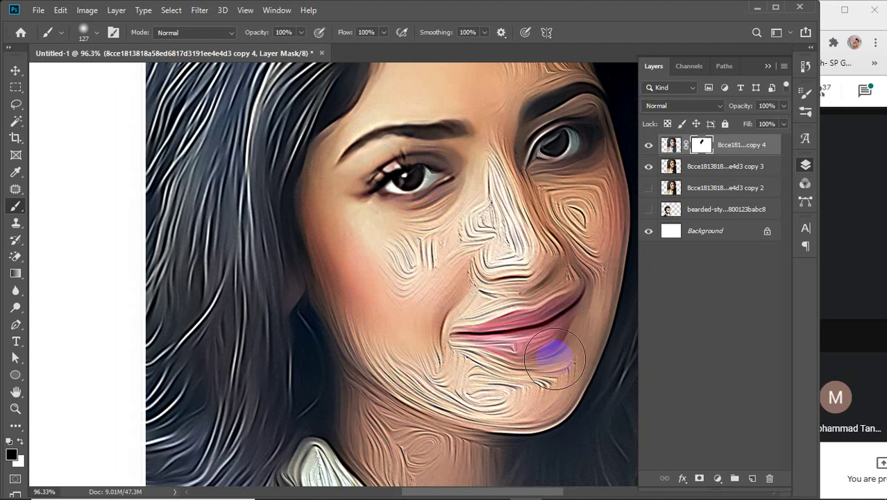
{"action": "scroll", "coordinate": [486, 340], "scroll_direction": "down", "scroll_amount": 7}
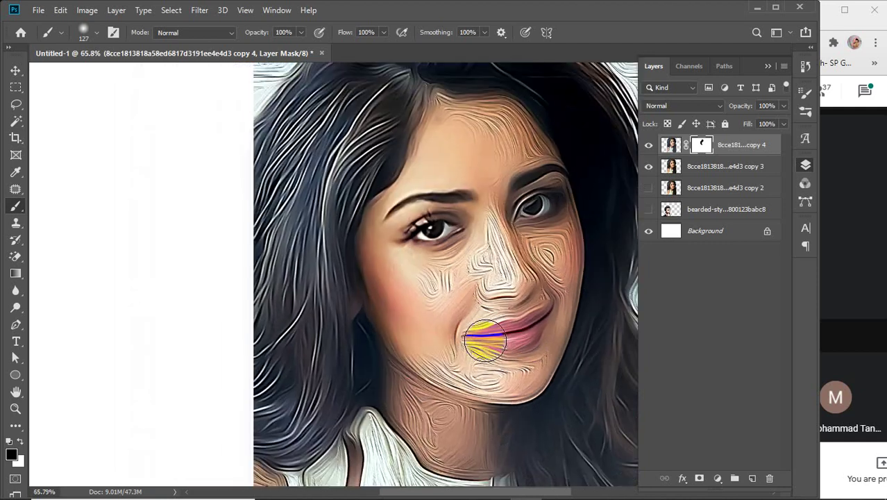
Set the brush hardness to 100% and mask out the oil texture on the nose, lips, chin, neck and other eye
{"action": "left_click", "coordinate": [94, 33]}
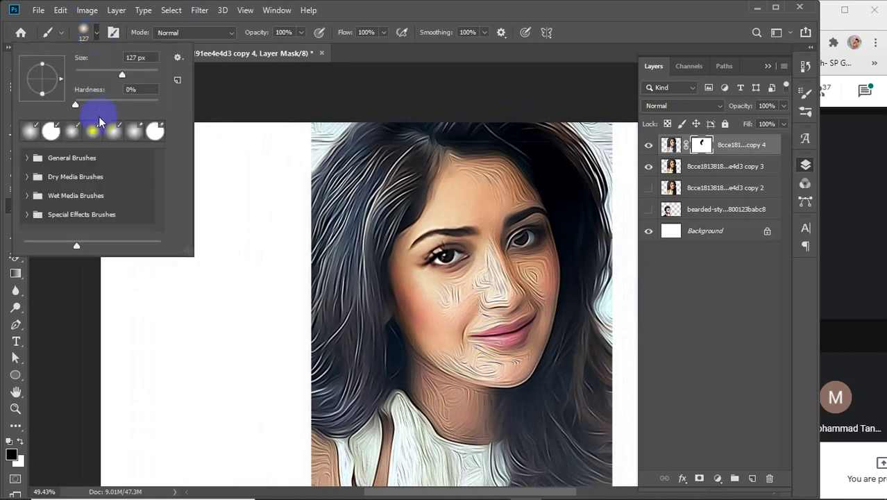
{"action": "left_click_drag", "start_coordinate": [75, 105], "coordinate": [160, 105]}
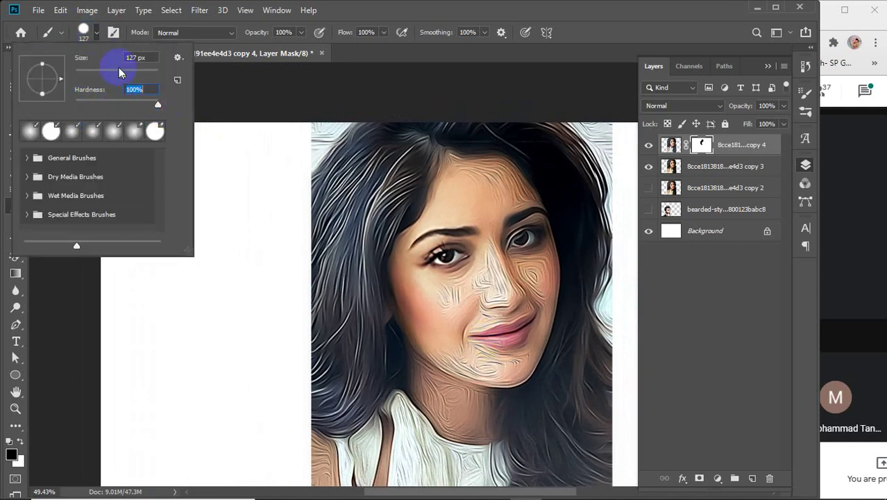
{"action": "left_click", "coordinate": [96, 36]}
{"action": "mouse_move", "coordinate": [489, 244]}
{"action": "left_mouse_down"}
{"action": "mouse_move", "coordinate": [458, 433]}
{"action": "mouse_move", "coordinate": [476, 215]}
{"action": "mouse_move", "coordinate": [468, 457]}
{"action": "mouse_move", "coordinate": [463, 247]}
{"action": "mouse_move", "coordinate": [449, 230]}
{"action": "mouse_move", "coordinate": [476, 410]}
{"action": "mouse_move", "coordinate": [434, 279]}
{"action": "mouse_move", "coordinate": [480, 440]}
{"action": "mouse_move", "coordinate": [475, 372]}
{"action": "mouse_move", "coordinate": [466, 396]}
{"action": "mouse_move", "coordinate": [411, 365]}
{"action": "left_mouse_up"}
{"action": "scroll", "coordinate": [474, 413], "scroll_direction": "down", "scroll_amount": 1}
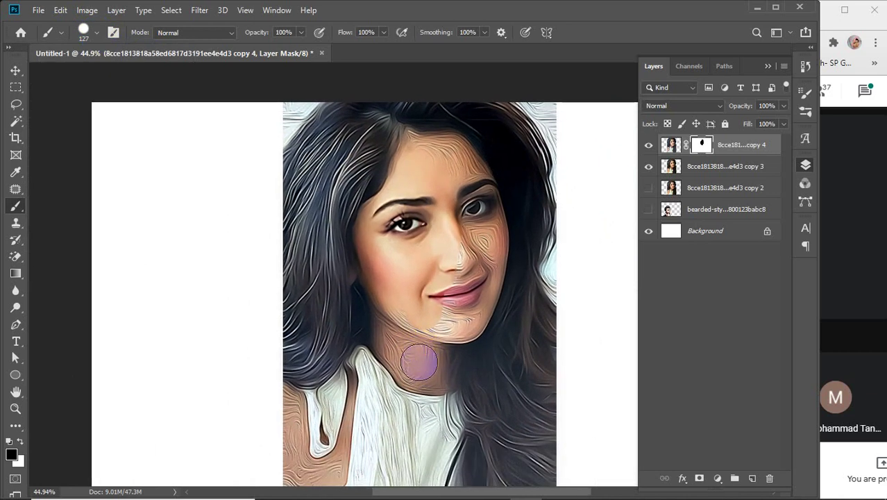
{"action": "left_click", "coordinate": [419, 362]}
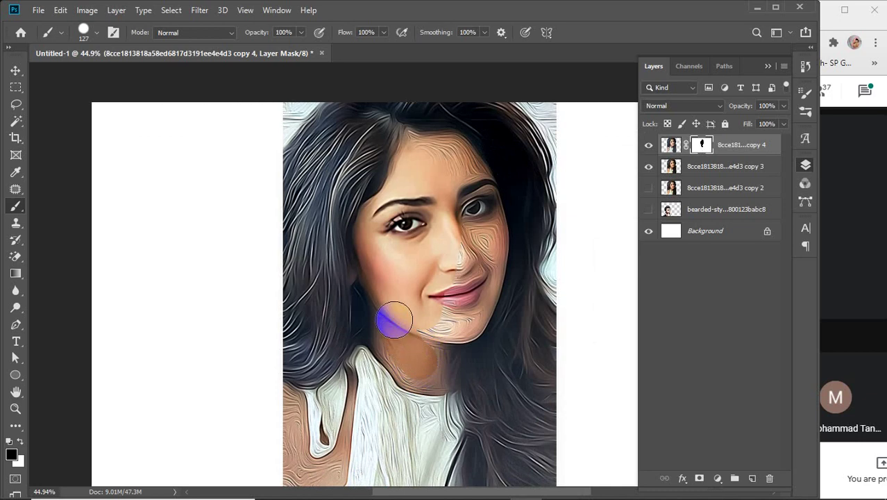
{"action": "mouse_move", "coordinate": [436, 270]}
{"action": "left_mouse_down"}
{"action": "mouse_move", "coordinate": [445, 304]}
{"action": "mouse_move", "coordinate": [418, 359]}
{"action": "mouse_move", "coordinate": [440, 334]}
{"action": "left_mouse_up"}
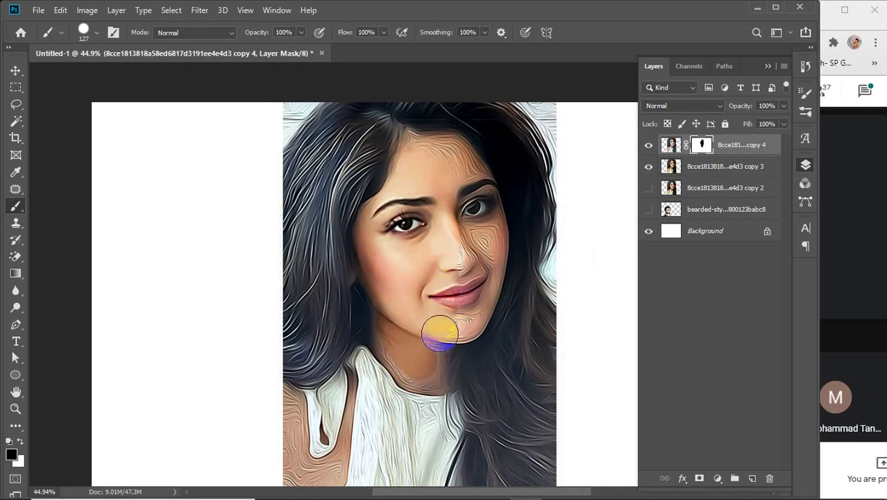
{"action": "mouse_move", "coordinate": [468, 306]}
{"action": "left_mouse_down"}
{"action": "mouse_move", "coordinate": [471, 192]}
{"action": "mouse_move", "coordinate": [456, 170]}
{"action": "left_mouse_up"}
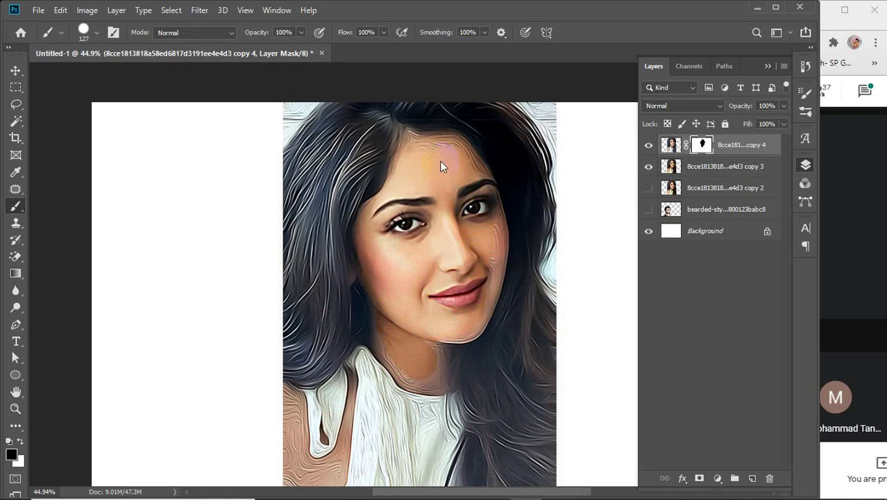
Mask out the oil texture on the bare shoulder and the lower neck
{"action": "scroll", "coordinate": [432, 238], "scroll_direction": "down", "scroll_amount": 3}
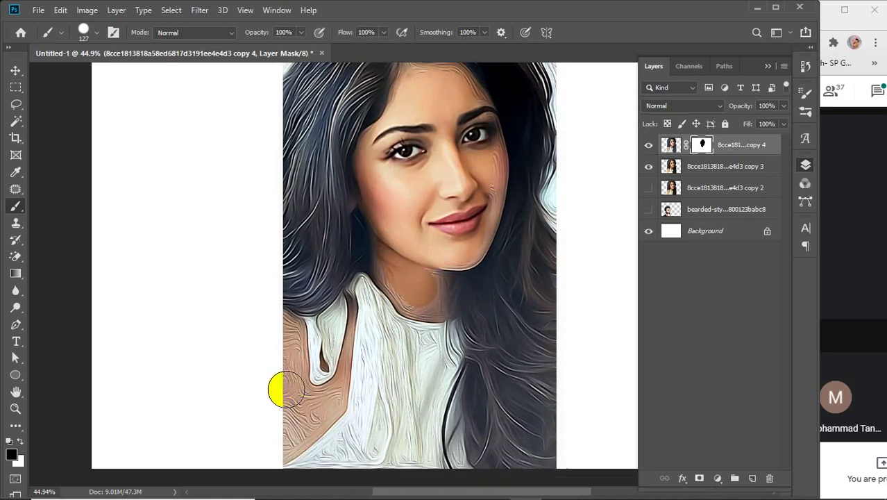
{"action": "mouse_move", "coordinate": [278, 337]}
{"action": "left_mouse_down"}
{"action": "mouse_move", "coordinate": [284, 406]}
{"action": "mouse_move", "coordinate": [271, 434]}
{"action": "mouse_move", "coordinate": [299, 417]}
{"action": "left_mouse_up"}
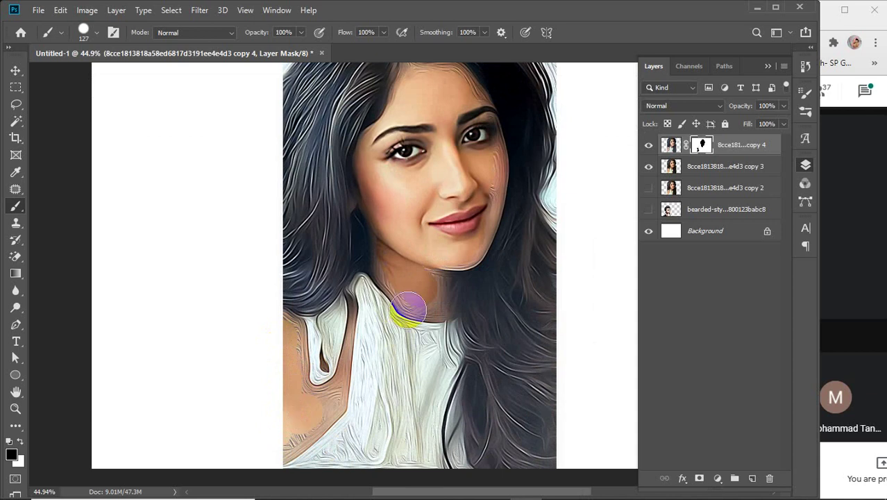
{"action": "left_click_drag", "start_coordinate": [408, 309], "coordinate": [427, 283]}
{"action": "left_click_drag", "start_coordinate": [425, 228], "coordinate": [434, 312]}
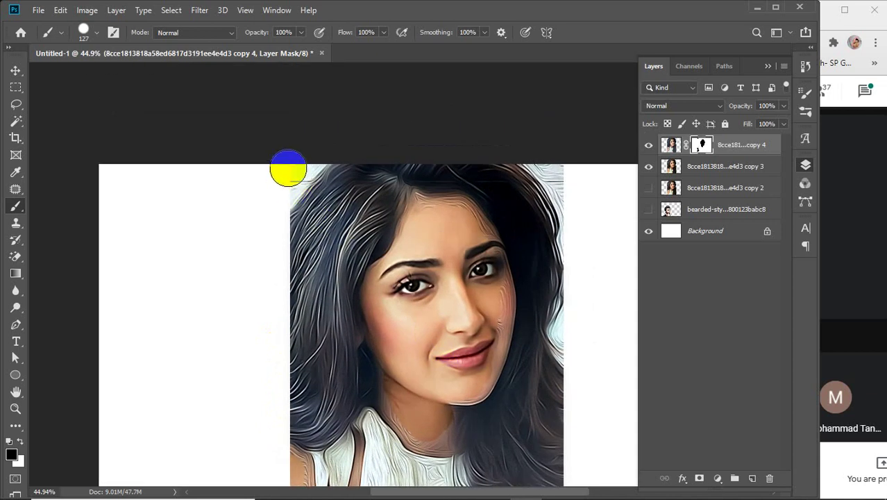
Mask out the oil texture in the portrait's upper background corners, switching back to a soft 127 px brush
{"action": "left_click_drag", "start_coordinate": [550, 148], "coordinate": [568, 178]}
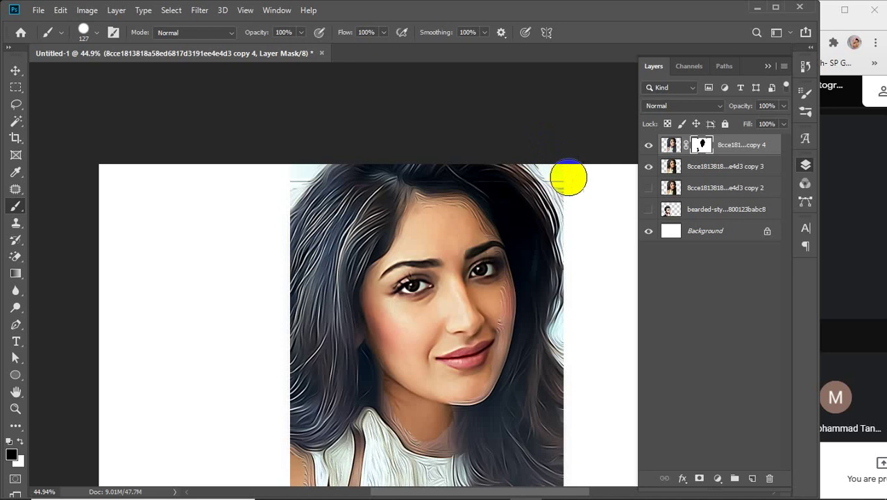
{"action": "left_click", "coordinate": [85, 32]}
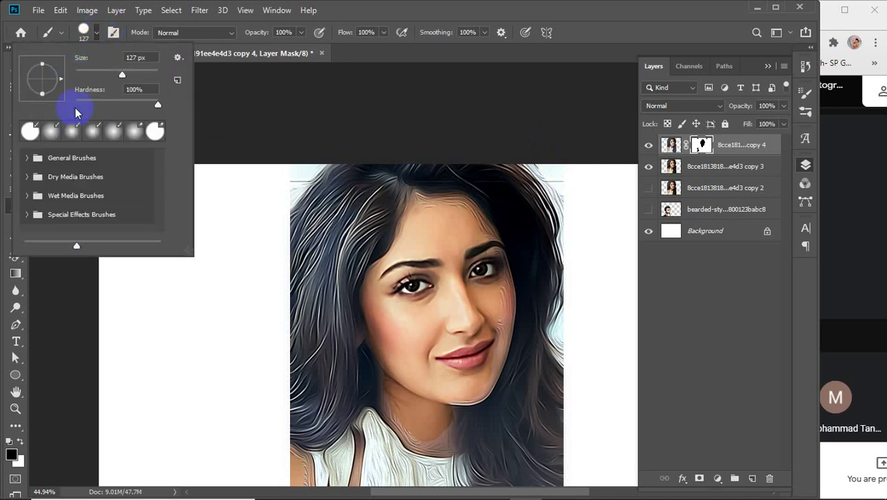
{"action": "key", "text": "Return"}
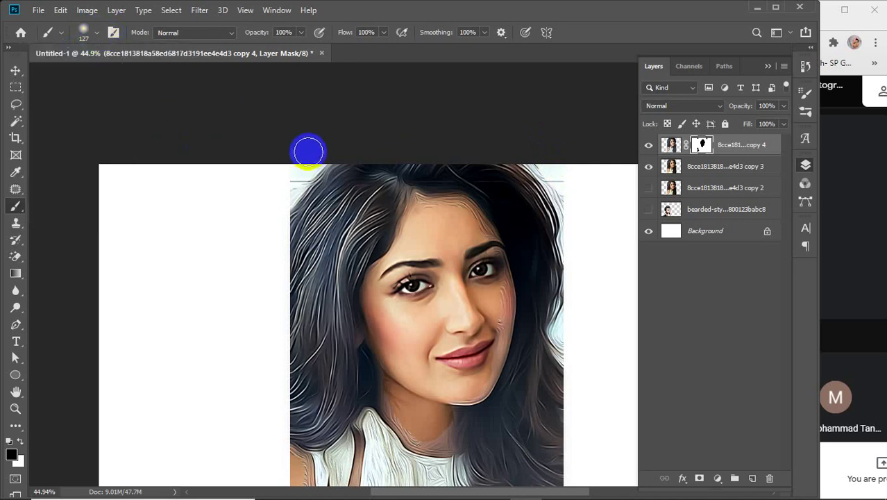
{"action": "mouse_move", "coordinate": [313, 158]}
{"action": "left_mouse_down"}
{"action": "mouse_move", "coordinate": [198, 257]}
{"action": "mouse_move", "coordinate": [290, 174]}
{"action": "mouse_move", "coordinate": [223, 265]}
{"action": "left_mouse_up"}
{"action": "mouse_move", "coordinate": [531, 154]}
{"action": "left_mouse_down"}
{"action": "mouse_move", "coordinate": [574, 202]}
{"action": "mouse_move", "coordinate": [568, 166]}
{"action": "mouse_move", "coordinate": [541, 153]}
{"action": "mouse_move", "coordinate": [592, 301]}
{"action": "mouse_move", "coordinate": [576, 210]}
{"action": "left_mouse_up"}
Mask out the remaining oil texture along the forehead, cheek edge, jawline and neck with the soft 127 px brush
{"action": "left_click_drag", "start_coordinate": [525, 323], "coordinate": [484, 208]}
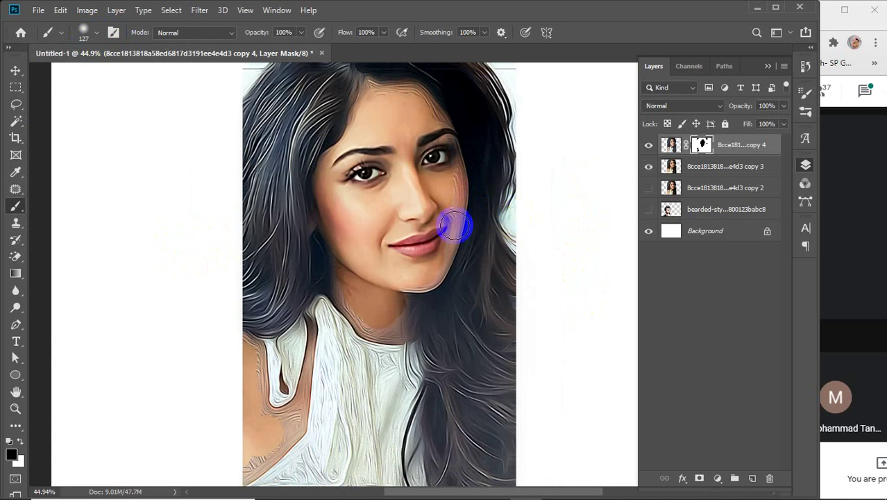
{"action": "left_click_drag", "start_coordinate": [394, 101], "coordinate": [431, 149]}
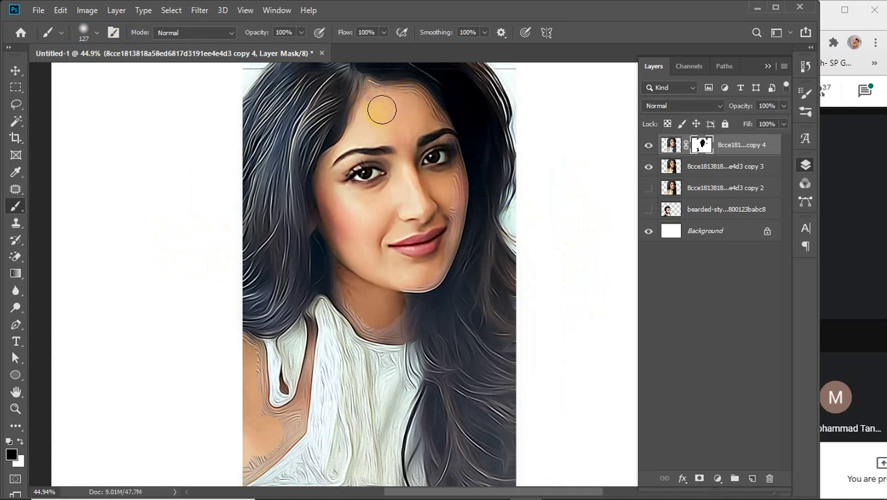
{"action": "mouse_move", "coordinate": [396, 96]}
{"action": "left_mouse_down"}
{"action": "mouse_move", "coordinate": [431, 105]}
{"action": "mouse_move", "coordinate": [450, 184]}
{"action": "mouse_move", "coordinate": [415, 259]}
{"action": "mouse_move", "coordinate": [443, 134]}
{"action": "mouse_move", "coordinate": [451, 197]}
{"action": "mouse_move", "coordinate": [436, 257]}
{"action": "mouse_move", "coordinate": [361, 279]}
{"action": "mouse_move", "coordinate": [453, 159]}
{"action": "mouse_move", "coordinate": [459, 210]}
{"action": "mouse_move", "coordinate": [444, 255]}
{"action": "mouse_move", "coordinate": [409, 297]}
{"action": "mouse_move", "coordinate": [316, 279]}
{"action": "mouse_move", "coordinate": [449, 230]}
{"action": "mouse_move", "coordinate": [452, 244]}
{"action": "mouse_move", "coordinate": [421, 286]}
{"action": "mouse_move", "coordinate": [367, 299]}
{"action": "mouse_move", "coordinate": [423, 274]}
{"action": "mouse_move", "coordinate": [376, 282]}
{"action": "mouse_move", "coordinate": [388, 97]}
{"action": "mouse_move", "coordinate": [371, 106]}
{"action": "mouse_move", "coordinate": [331, 175]}
{"action": "mouse_move", "coordinate": [324, 217]}
{"action": "mouse_move", "coordinate": [402, 287]}
{"action": "mouse_move", "coordinate": [362, 282]}
{"action": "mouse_move", "coordinate": [338, 249]}
{"action": "mouse_move", "coordinate": [371, 325]}
{"action": "mouse_move", "coordinate": [395, 302]}
{"action": "mouse_move", "coordinate": [340, 292]}
{"action": "mouse_move", "coordinate": [390, 334]}
{"action": "mouse_move", "coordinate": [378, 308]}
{"action": "mouse_move", "coordinate": [364, 327]}
{"action": "mouse_move", "coordinate": [404, 302]}
{"action": "mouse_move", "coordinate": [384, 338]}
{"action": "mouse_move", "coordinate": [305, 366]}
{"action": "mouse_move", "coordinate": [386, 349]}
{"action": "mouse_move", "coordinate": [299, 381]}
{"action": "mouse_move", "coordinate": [369, 354]}
{"action": "mouse_move", "coordinate": [349, 367]}
{"action": "mouse_move", "coordinate": [366, 289]}
{"action": "left_mouse_up"}
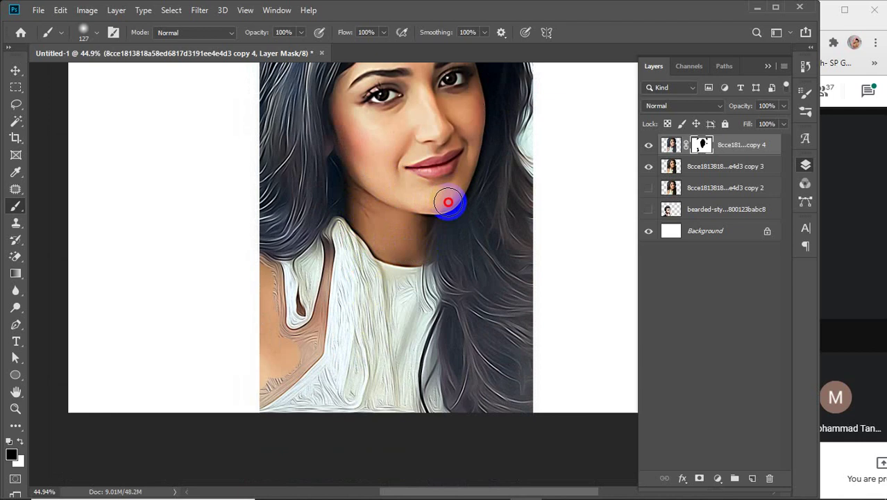
{"action": "left_click_drag", "start_coordinate": [366, 263], "coordinate": [410, 189]}
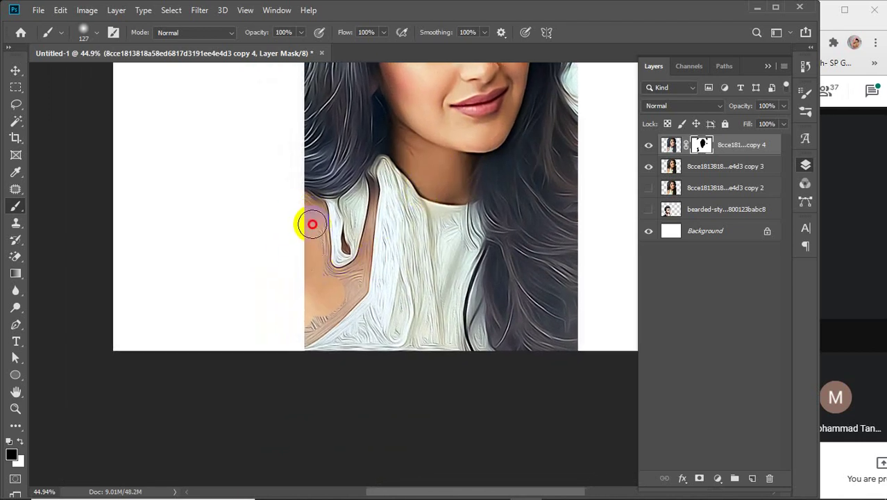
Mask out the oil texture at the outer shoulder and along the dress's lower edge, reducing the brush to 80 px
{"action": "left_click_drag", "start_coordinate": [301, 203], "coordinate": [315, 211]}
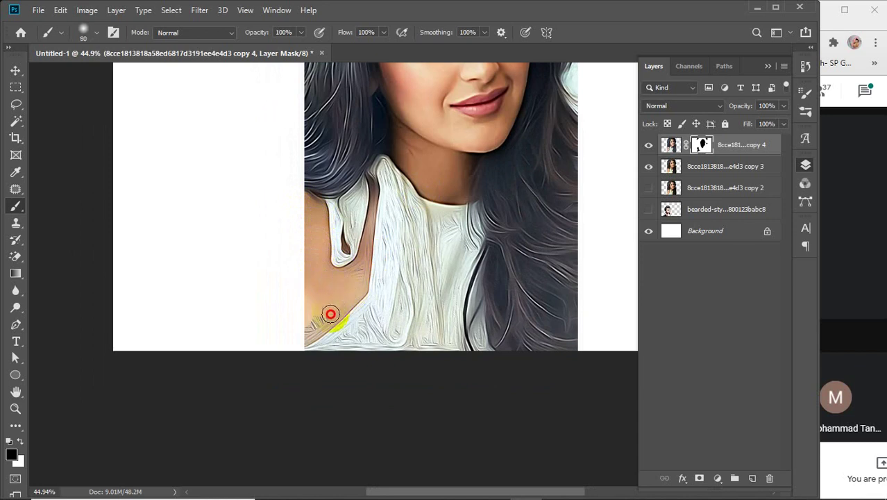
{"action": "left_click_drag", "start_coordinate": [330, 314], "coordinate": [282, 337]}
{"action": "left_click_drag", "start_coordinate": [339, 312], "coordinate": [277, 349]}
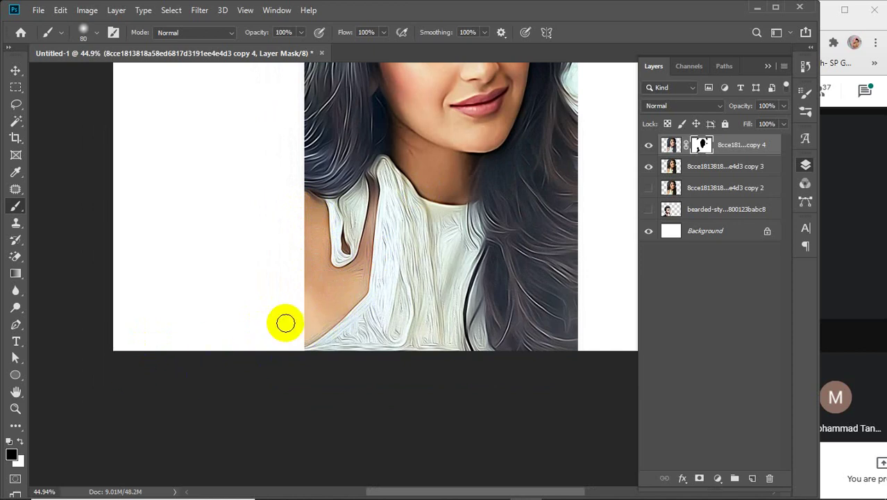
{"action": "left_click_drag", "start_coordinate": [340, 306], "coordinate": [283, 362]}
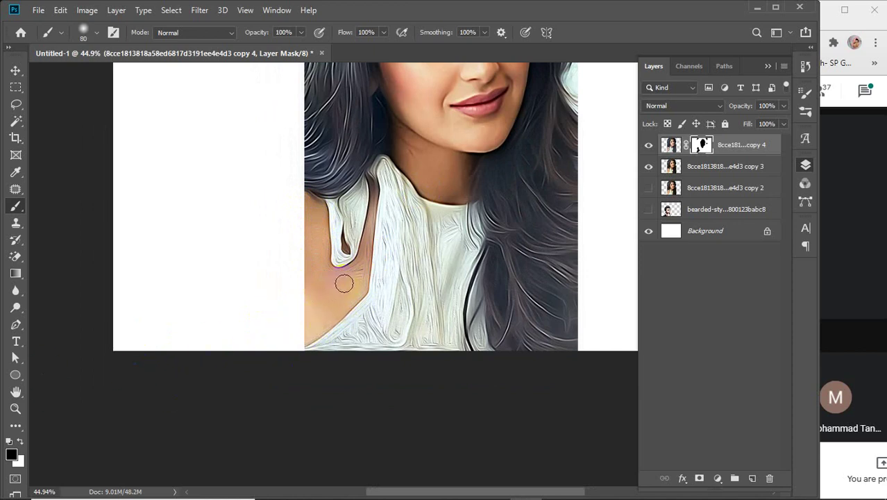
Reduce the brush to 30 px and mask out the oil texture on the narrow skin strip between the dress straps
{"action": "scroll", "coordinate": [362, 257], "scroll_direction": "up", "scroll_amount": 6}
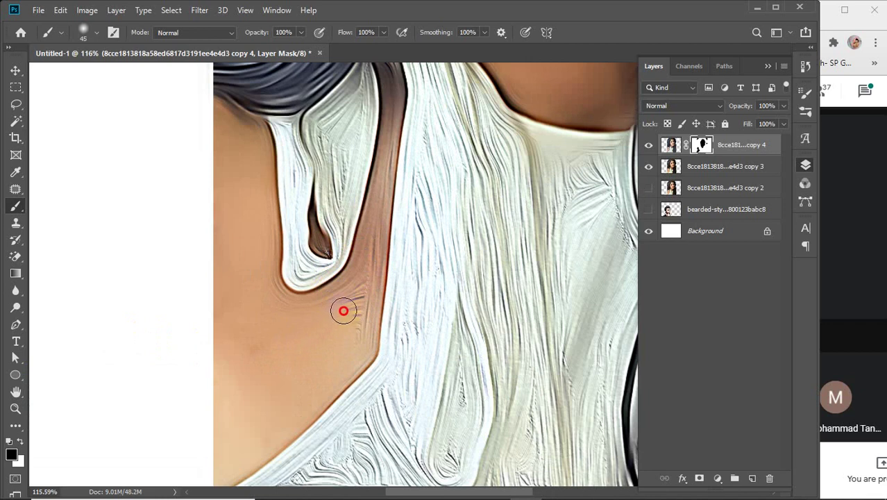
{"action": "left_click_drag", "start_coordinate": [373, 240], "coordinate": [382, 180]}
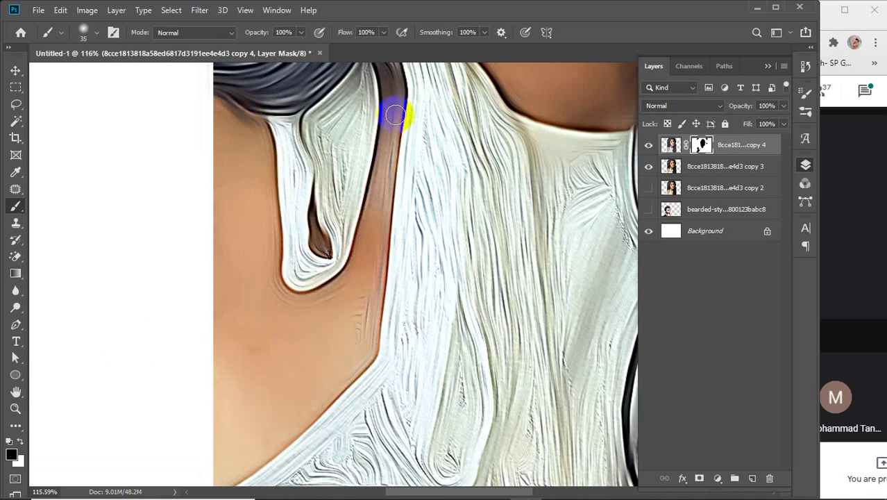
{"action": "key", "text": "bracketleft"}
{"action": "key", "text": "bracketleft"}
{"action": "key", "text": "bracketleft"}
{"action": "scroll", "coordinate": [394, 102], "scroll_direction": "up", "scroll_amount": 2}
{"action": "left_click_drag", "start_coordinate": [396, 168], "coordinate": [393, 223]}
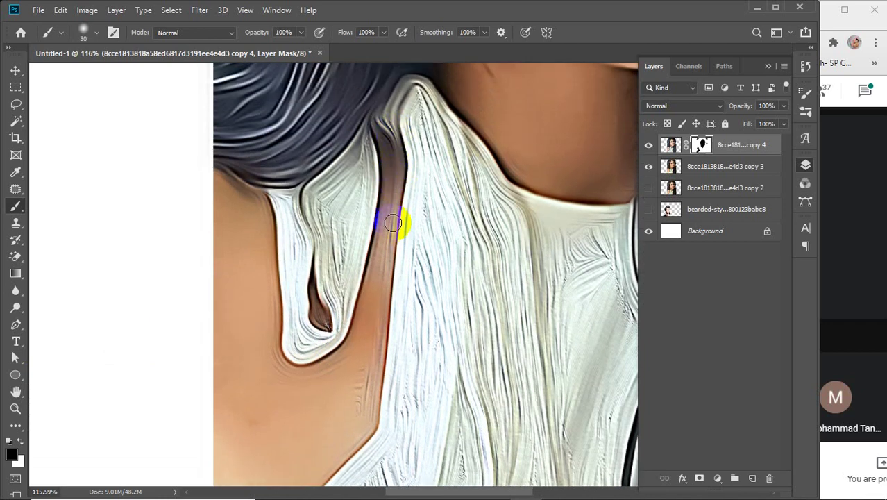
{"action": "mouse_move", "coordinate": [387, 273]}
{"action": "left_mouse_down"}
{"action": "mouse_move", "coordinate": [366, 330]}
{"action": "mouse_move", "coordinate": [390, 154]}
{"action": "mouse_move", "coordinate": [402, 254]}
{"action": "mouse_move", "coordinate": [382, 263]}
{"action": "mouse_move", "coordinate": [392, 174]}
{"action": "mouse_move", "coordinate": [397, 198]}
{"action": "mouse_move", "coordinate": [382, 180]}
{"action": "mouse_move", "coordinate": [401, 182]}
{"action": "mouse_move", "coordinate": [387, 188]}
{"action": "mouse_move", "coordinate": [391, 195]}
{"action": "mouse_move", "coordinate": [396, 134]}
{"action": "mouse_move", "coordinate": [397, 177]}
{"action": "left_mouse_up"}
Clean up the oil texture on the shoulder skin around the dress strap and along the dress edge with the 30 px brush
{"action": "mouse_move", "coordinate": [220, 250]}
{"action": "left_mouse_down"}
{"action": "mouse_move", "coordinate": [219, 177]}
{"action": "mouse_move", "coordinate": [257, 194]}
{"action": "mouse_move", "coordinate": [268, 214]}
{"action": "mouse_move", "coordinate": [274, 338]}
{"action": "left_mouse_up"}
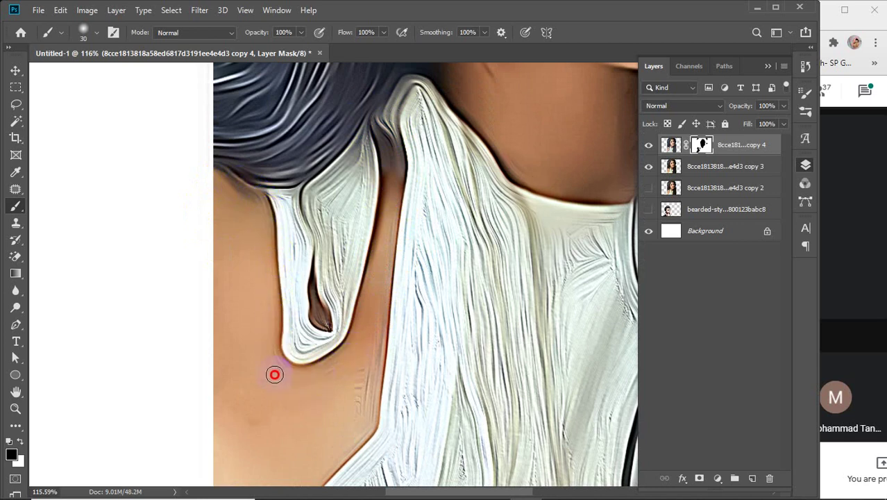
{"action": "left_click_drag", "start_coordinate": [274, 374], "coordinate": [271, 368]}
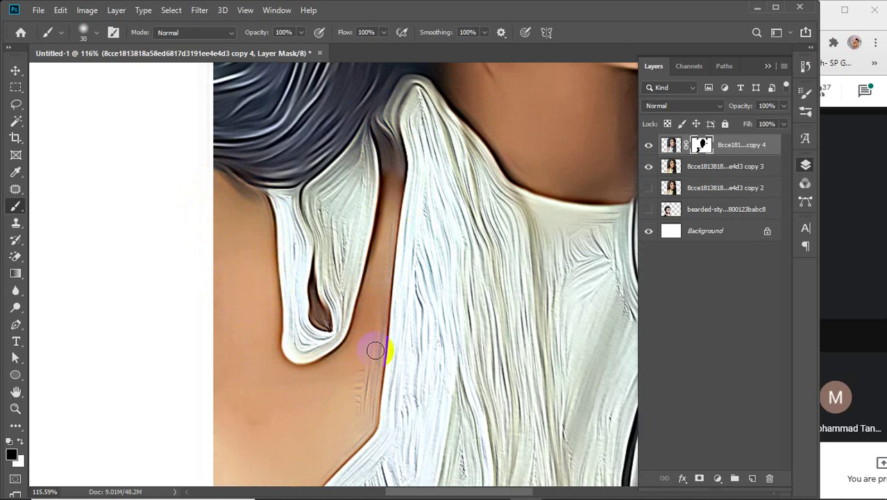
{"action": "mouse_move", "coordinate": [373, 350]}
{"action": "left_mouse_down"}
{"action": "mouse_move", "coordinate": [387, 303]}
{"action": "mouse_move", "coordinate": [376, 362]}
{"action": "left_mouse_up"}
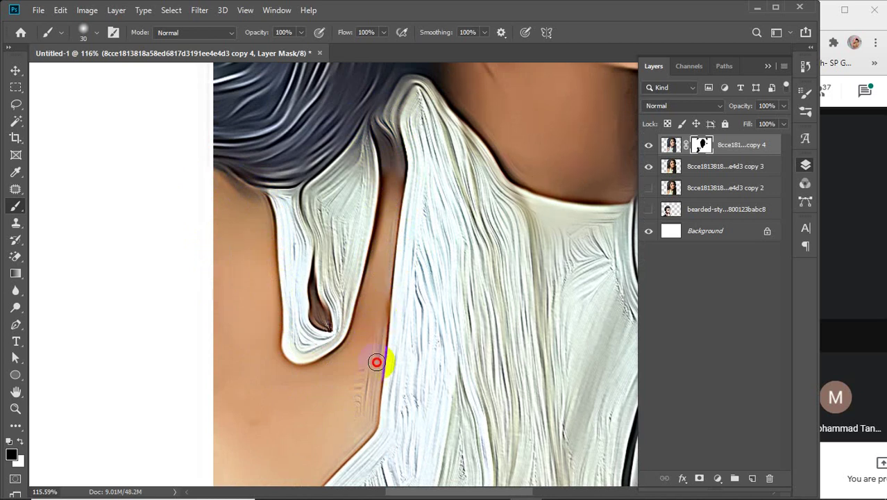
{"action": "mouse_move", "coordinate": [393, 325]}
{"action": "left_mouse_down"}
{"action": "mouse_move", "coordinate": [384, 264]}
{"action": "mouse_move", "coordinate": [394, 198]}
{"action": "mouse_move", "coordinate": [381, 311]}
{"action": "mouse_move", "coordinate": [355, 389]}
{"action": "left_mouse_up"}
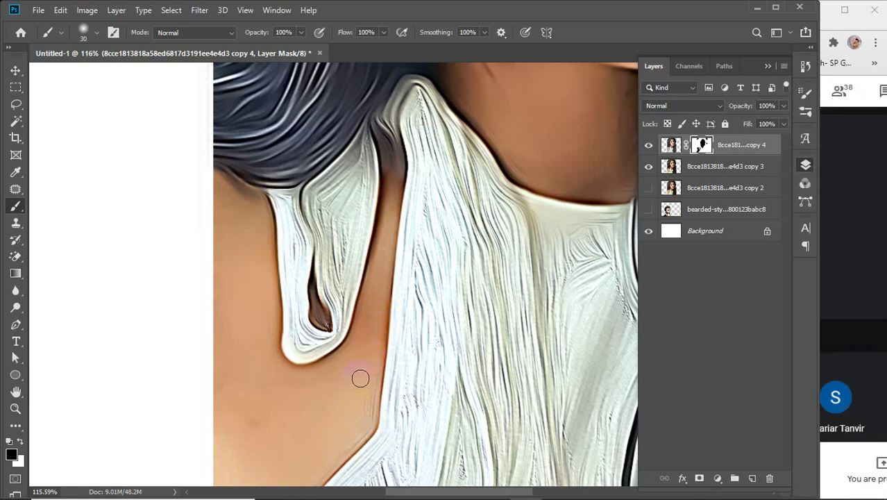
{"action": "scroll", "coordinate": [277, 412], "scroll_direction": "down", "scroll_amount": 3}
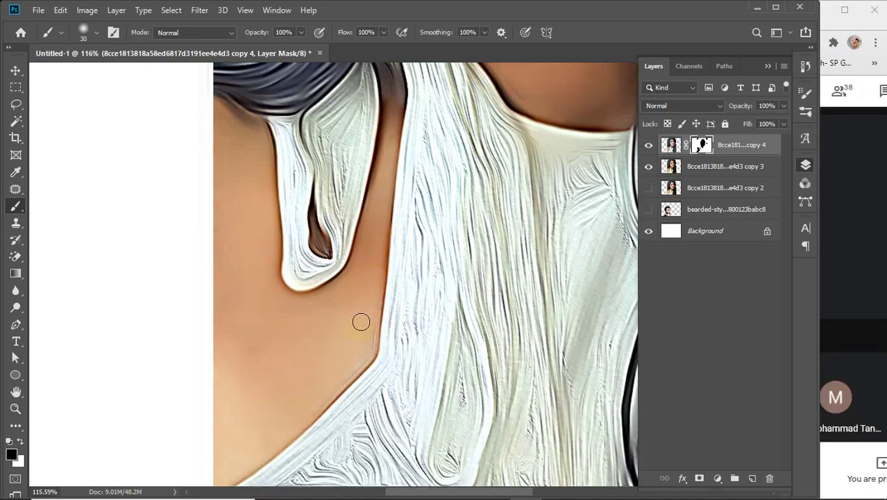
{"action": "mouse_move", "coordinate": [375, 332]}
{"action": "left_mouse_down"}
{"action": "mouse_move", "coordinate": [330, 397]}
{"action": "mouse_move", "coordinate": [144, 470]}
{"action": "mouse_move", "coordinate": [114, 440]}
{"action": "left_mouse_up"}
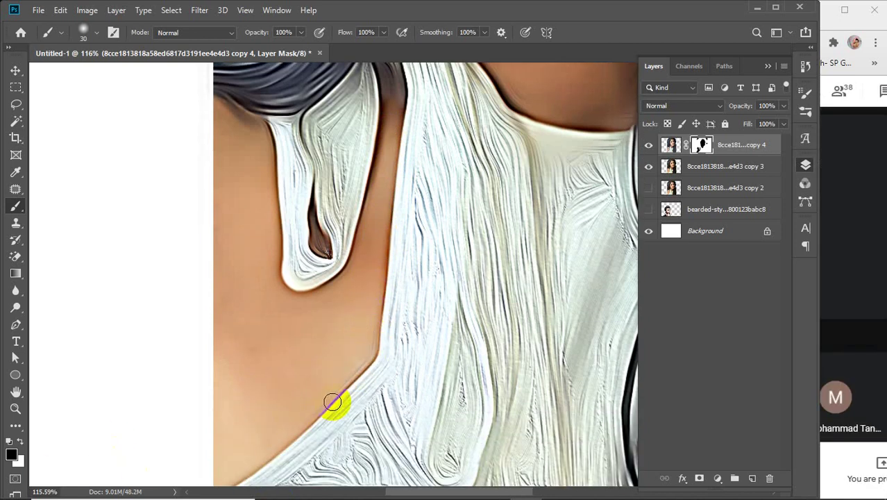
Group the copy 4 layer and the copy 3 layer together
{"action": "scroll", "coordinate": [257, 354], "scroll_direction": "down", "scroll_amount": 6}
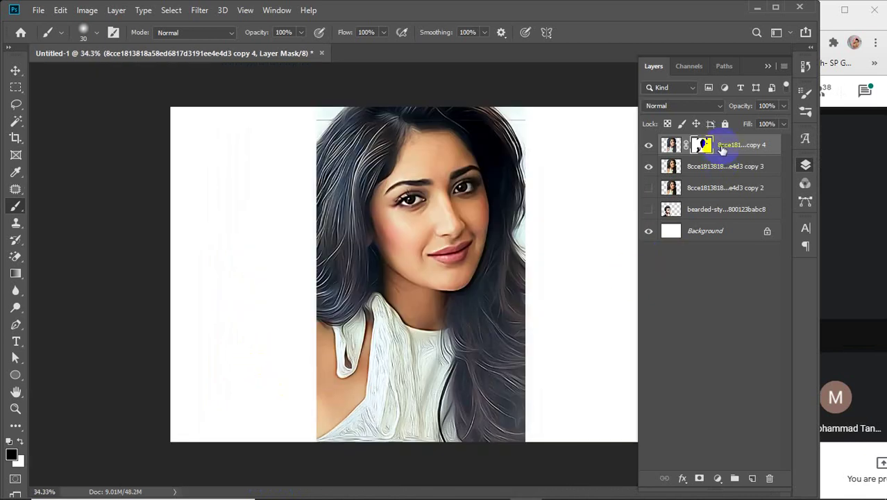
{"action": "left_click", "coordinate": [720, 166], "text": "ctrl"}
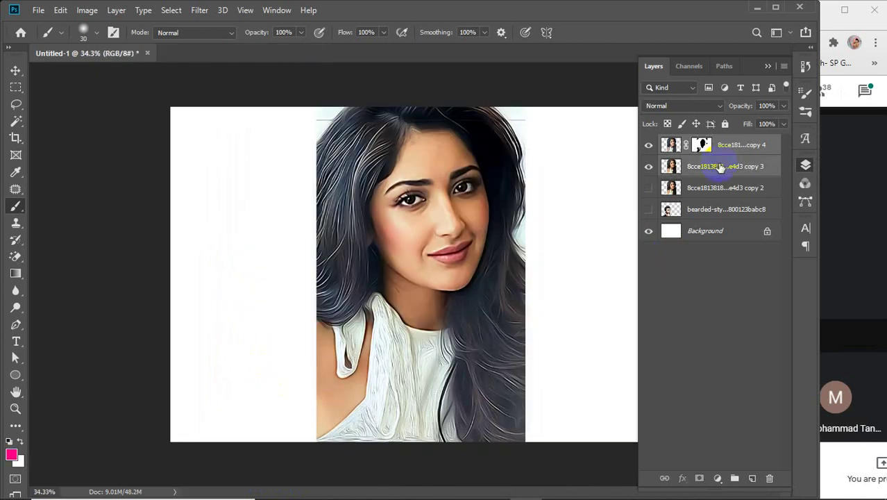
{"action": "key", "text": "ctrl+g"}
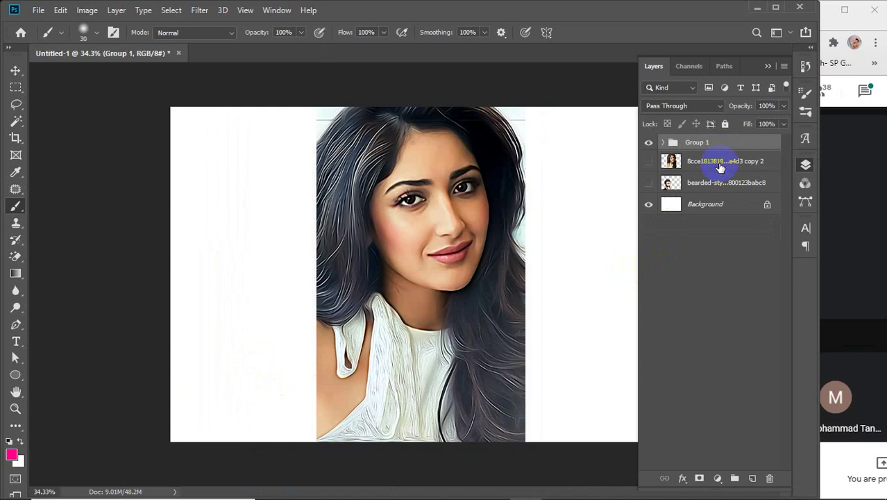
Compare the portrait with Group 1 hidden and shown, and inspect the face up close with the Move tool active
{"action": "left_click", "coordinate": [649, 143]}
{"action": "left_click", "coordinate": [648, 143]}
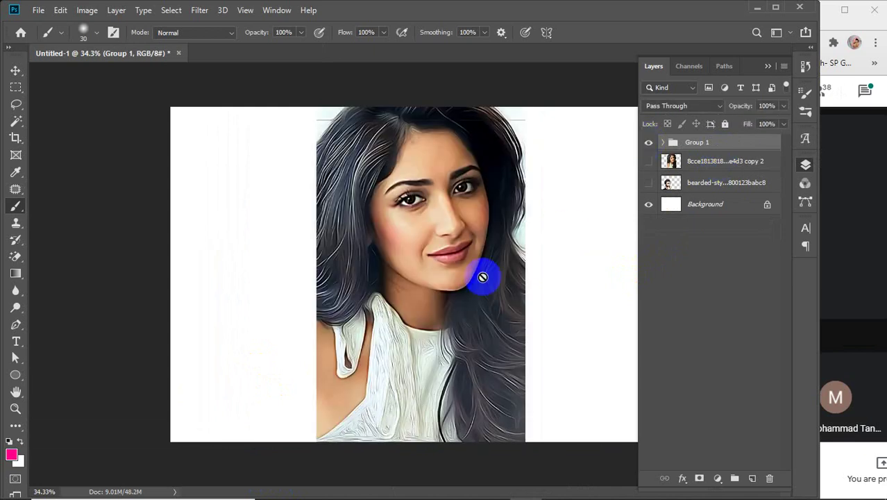
{"action": "left_click", "coordinate": [13, 70]}
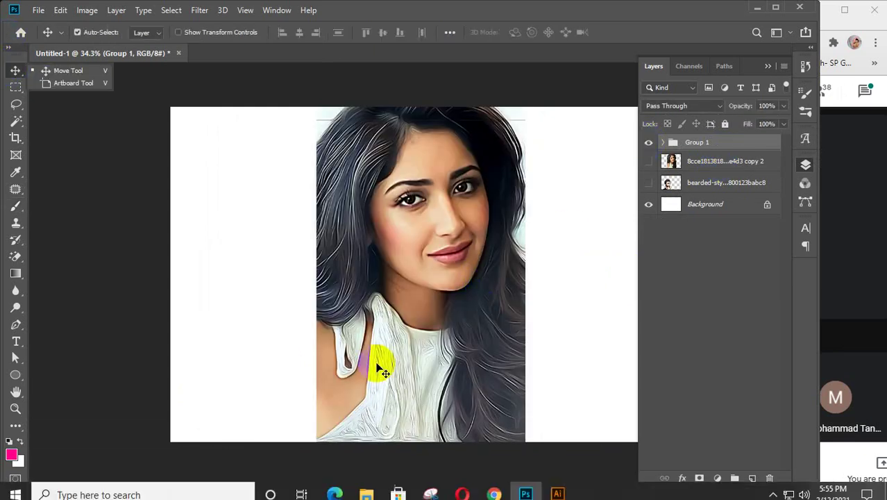
{"action": "scroll", "coordinate": [459, 327], "scroll_direction": "up", "scroll_amount": 2}
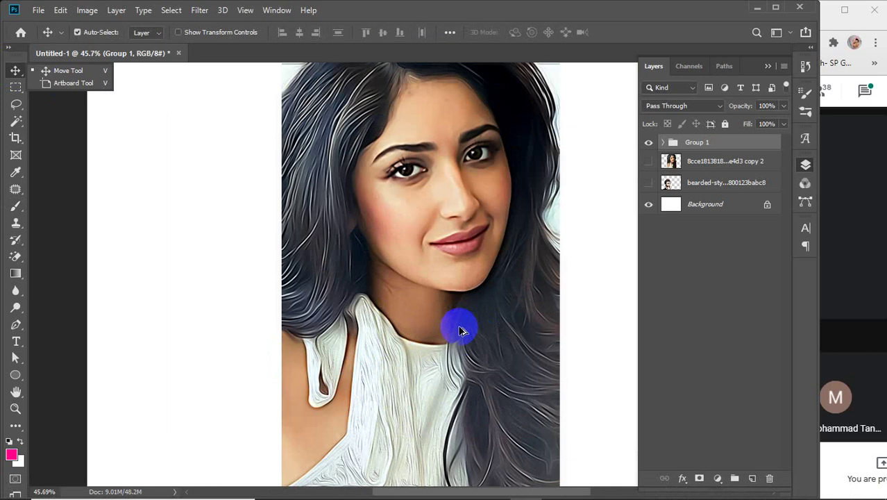
{"action": "left_click_drag", "start_coordinate": [501, 255], "coordinate": [489, 315]}
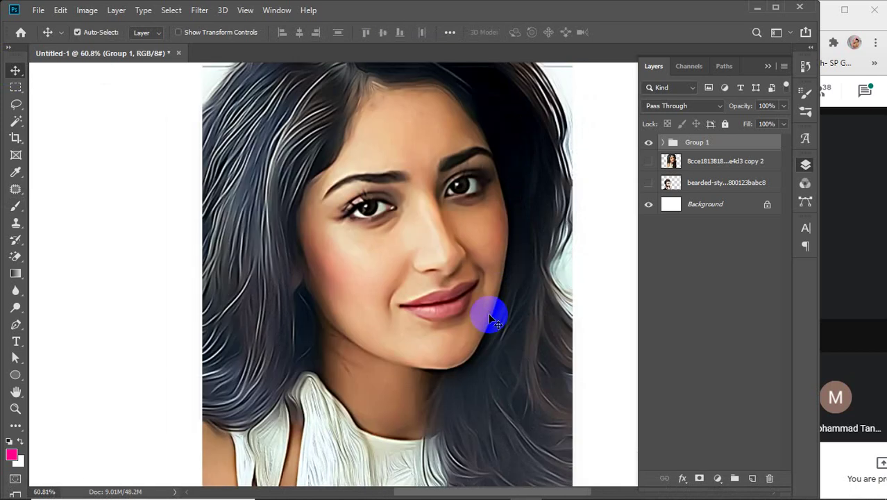
Close the File Explorer window showing the Desktop folder and return to Photoshop
{"action": "left_click", "coordinate": [758, 10]}
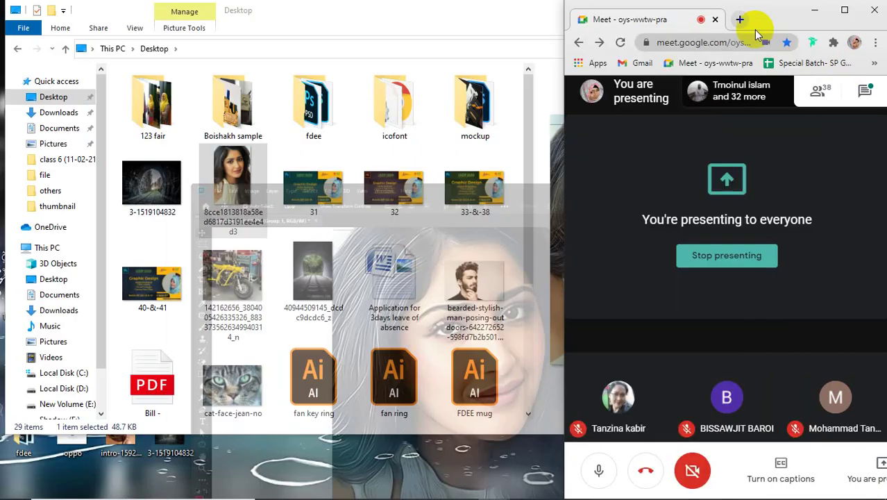
{"action": "left_click", "coordinate": [432, 15]}
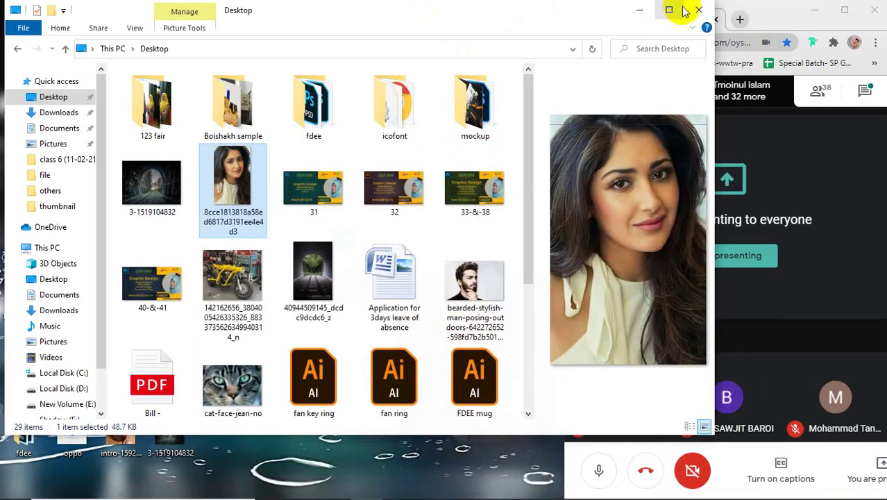
{"action": "left_click", "coordinate": [640, 10]}
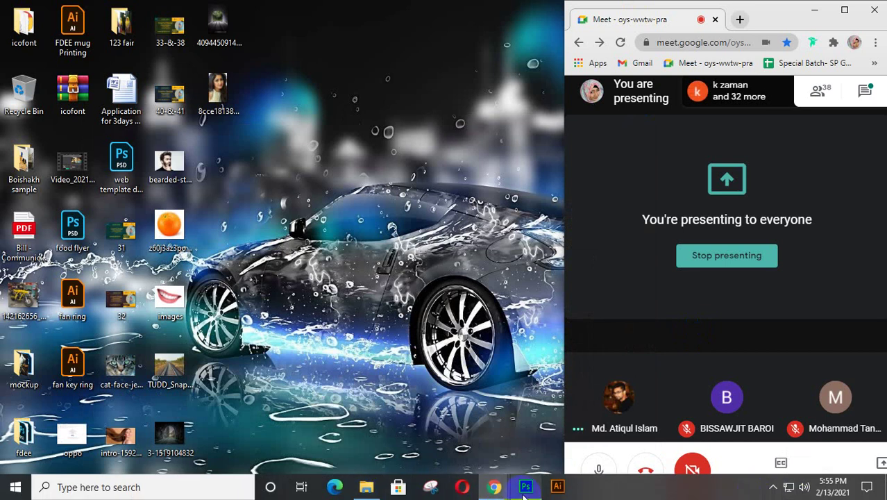
{"action": "left_click", "coordinate": [367, 487]}
{"action": "left_click", "coordinate": [697, 11]}
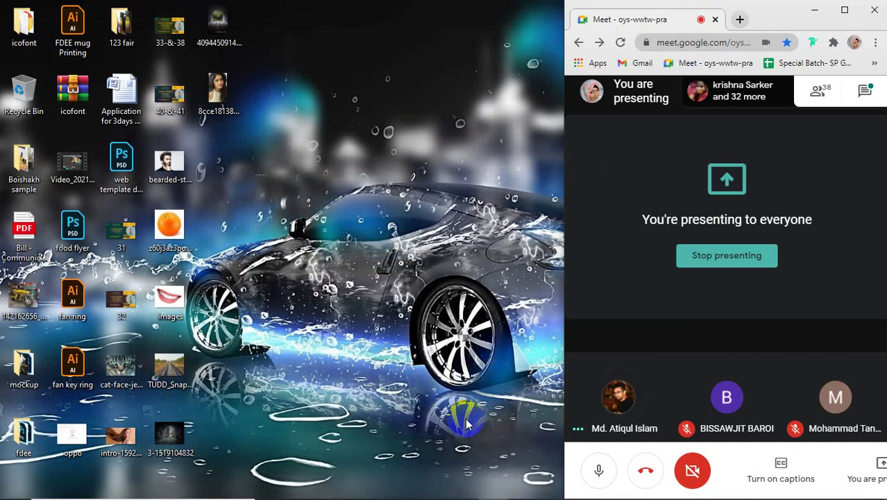
{"action": "left_click", "coordinate": [521, 492]}
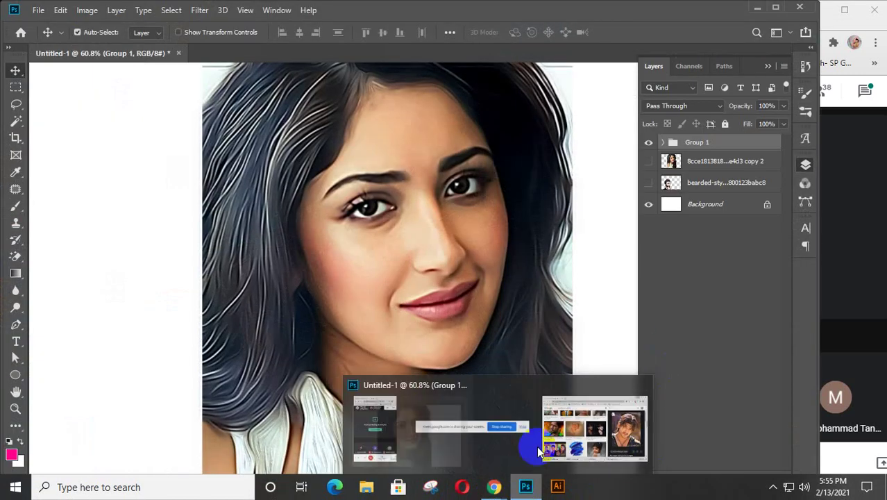
Switch to the Chrome window with the "oil paint photo editing" image results and close it
{"action": "mouse_move", "coordinate": [495, 490]}
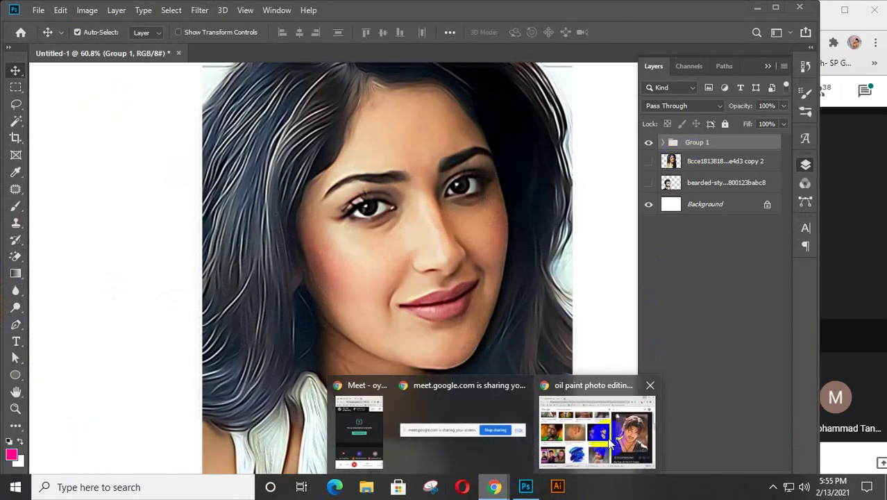
{"action": "left_click", "coordinate": [608, 438]}
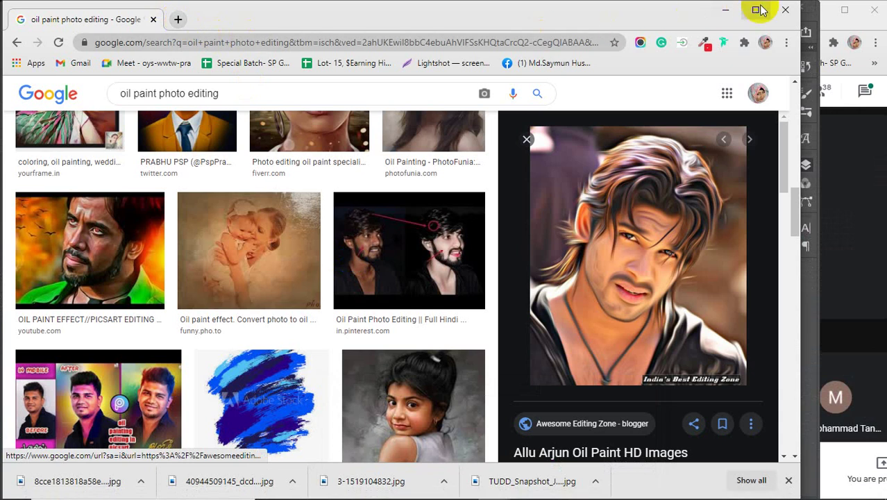
{"action": "left_click", "coordinate": [786, 9]}
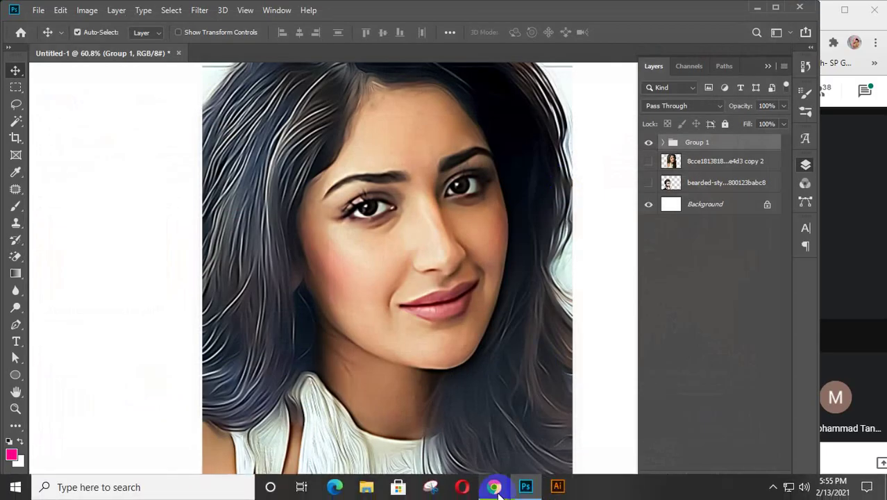
Switch to the Google Meet browser window, move a new tab into its own widened window and open Google Sheets there
{"action": "mouse_move", "coordinate": [497, 491]}
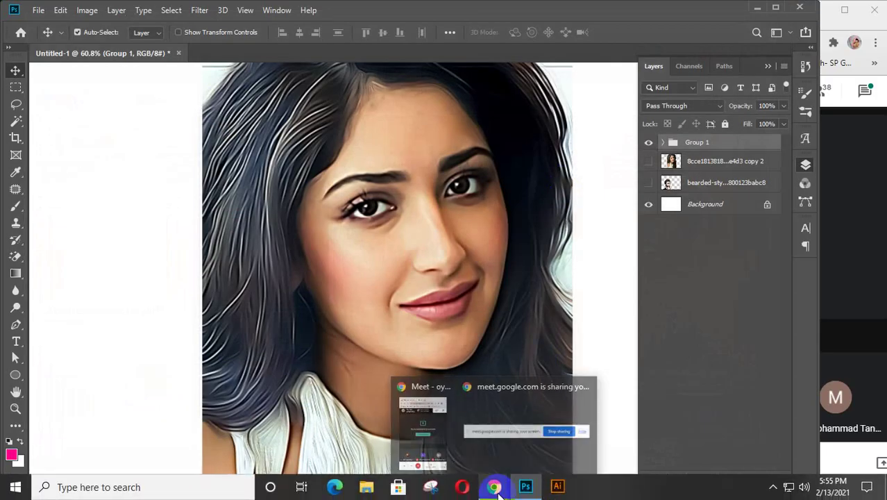
{"action": "left_click", "coordinate": [410, 429]}
{"action": "left_click", "coordinate": [739, 19]}
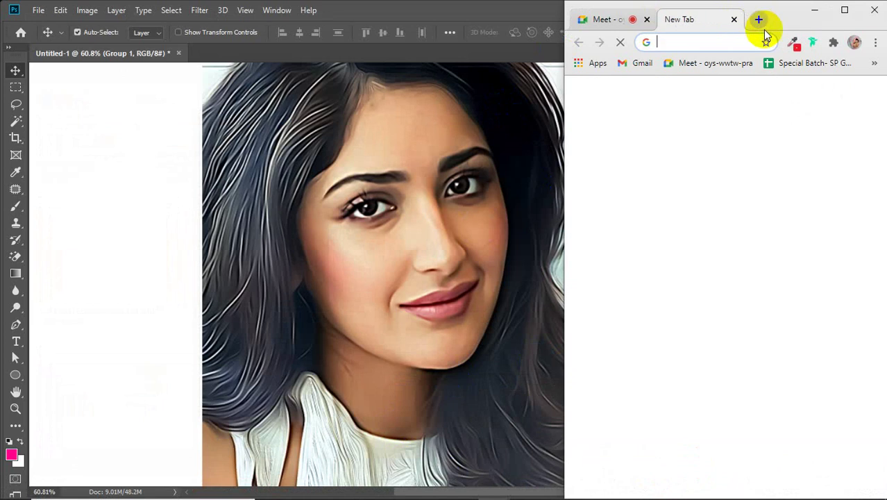
{"action": "left_click_drag", "start_coordinate": [719, 16], "coordinate": [93, 16]}
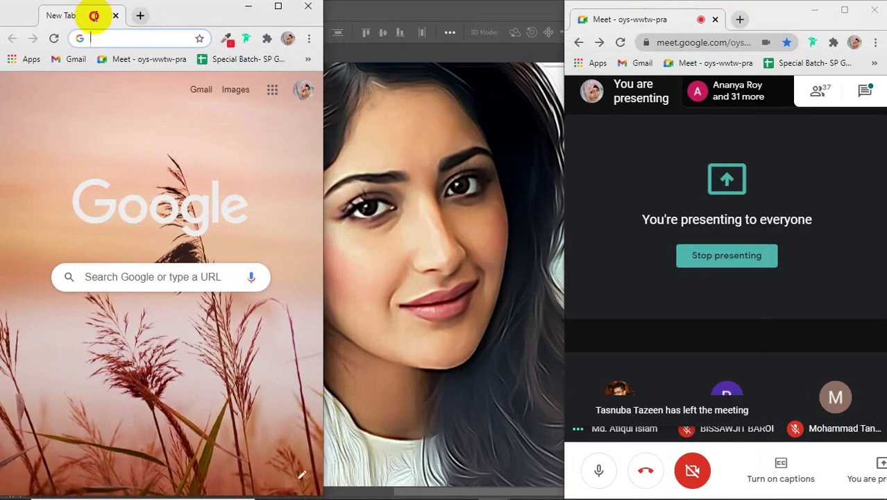
{"action": "left_click_drag", "start_coordinate": [327, 219], "coordinate": [720, 218]}
{"action": "left_click", "coordinate": [667, 96]}
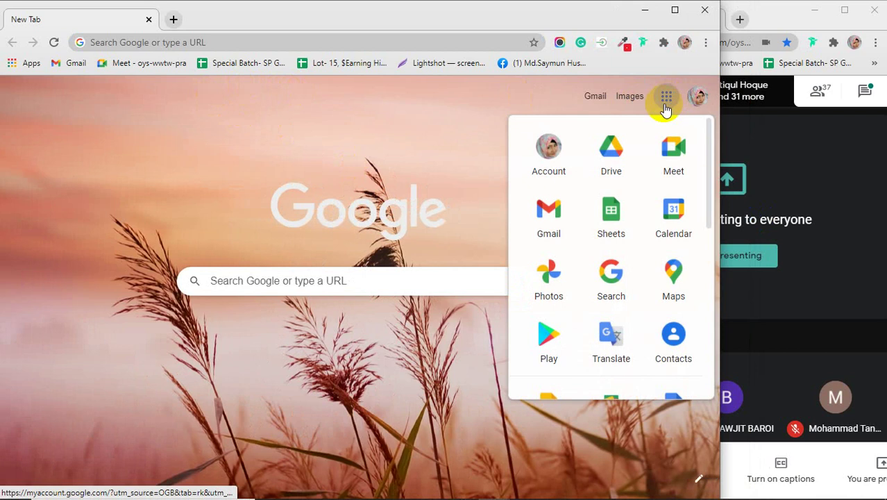
{"action": "left_click", "coordinate": [603, 214]}
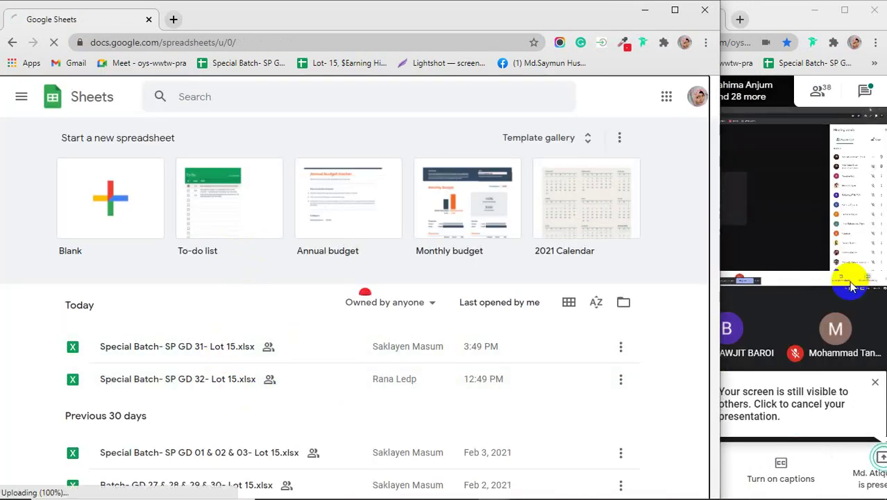
Maximize the Google Meet window, pin the presenter's shared screen and dismiss the notice about the visible screen
{"action": "left_click", "coordinate": [844, 11]}
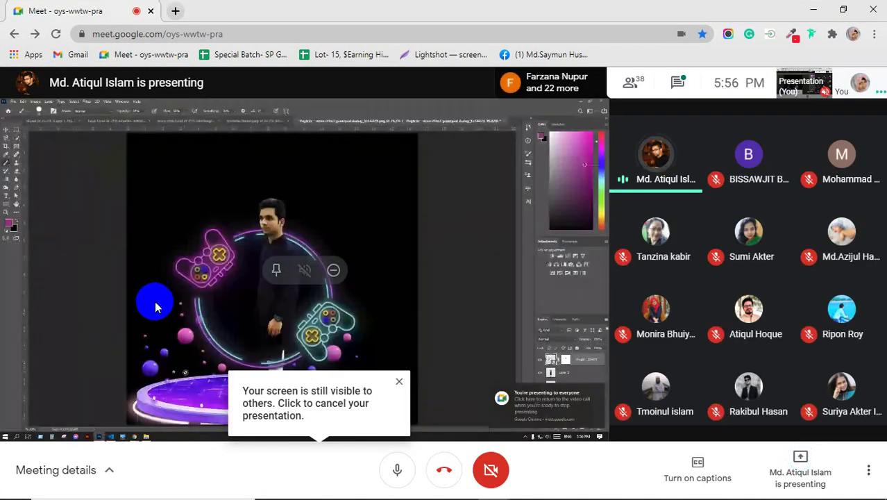
{"action": "left_click", "coordinate": [277, 269]}
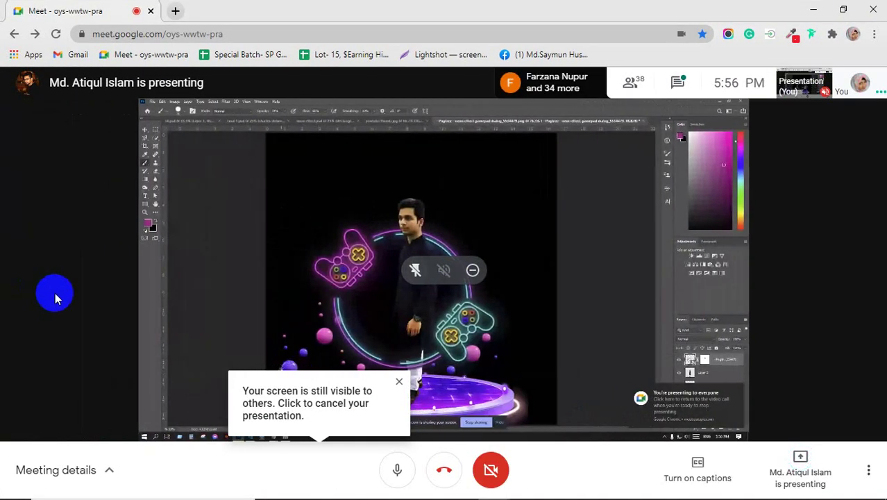
{"action": "left_click", "coordinate": [400, 384]}
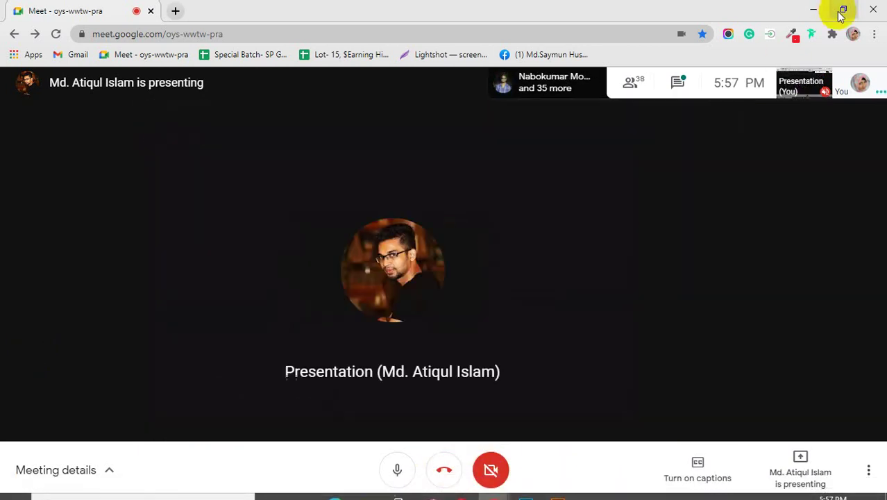
Restore the Google Meet window to its smaller size, extend it to the screen's upper edge and switch back to Photoshop
{"action": "left_click", "coordinate": [843, 10]}
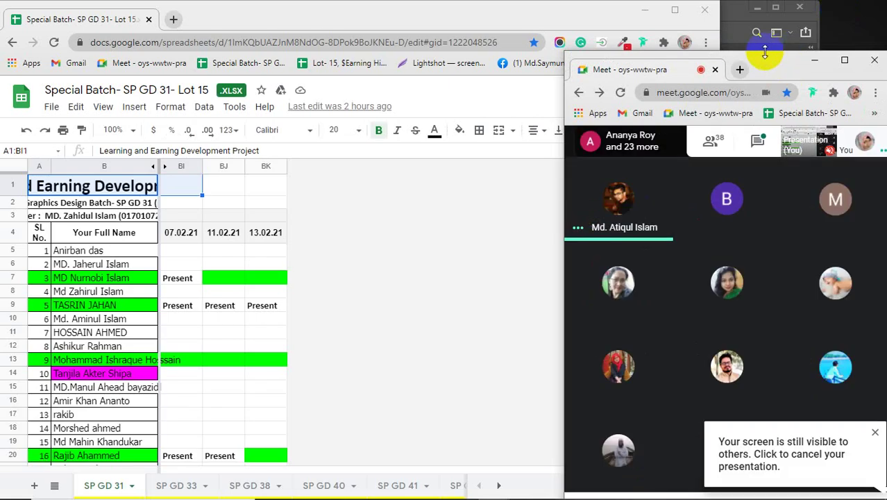
{"action": "left_click_drag", "start_coordinate": [764, 50], "coordinate": [765, 3]}
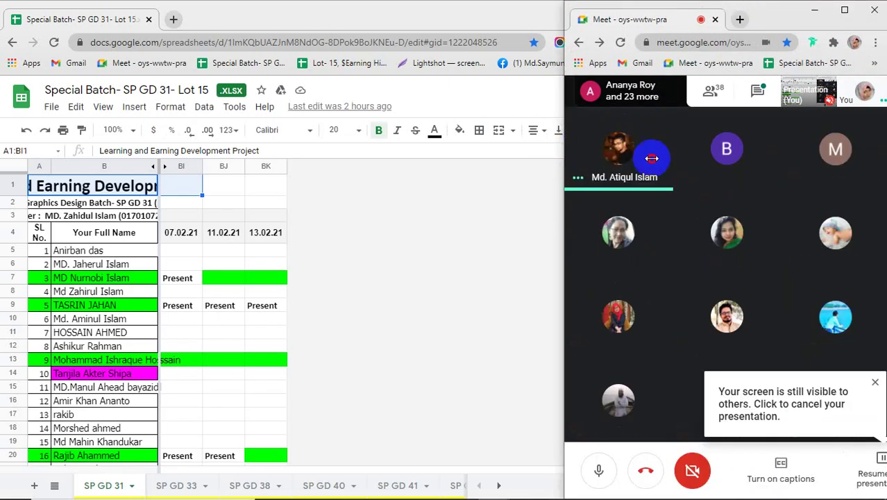
{"action": "left_click", "coordinate": [525, 487]}
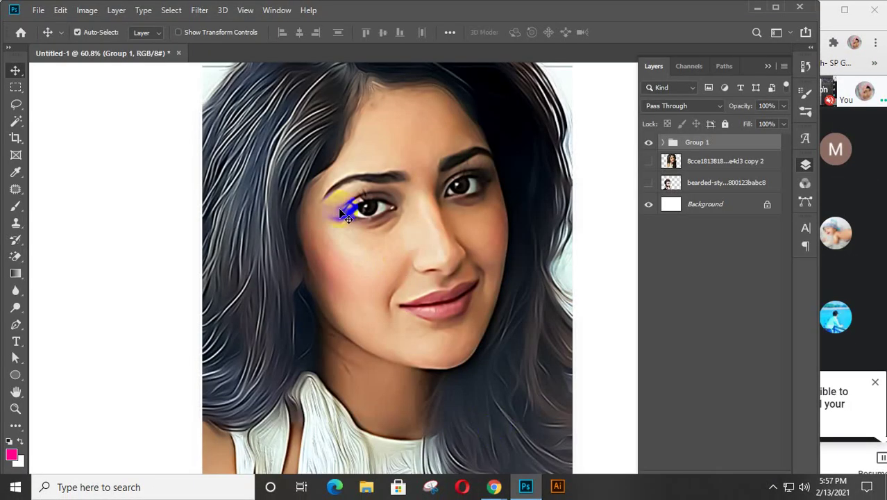
Hide Group 1 and use the Ellipse tool to draw a pink circle about 580 px across on the white canvas
{"action": "left_click", "coordinate": [649, 142]}
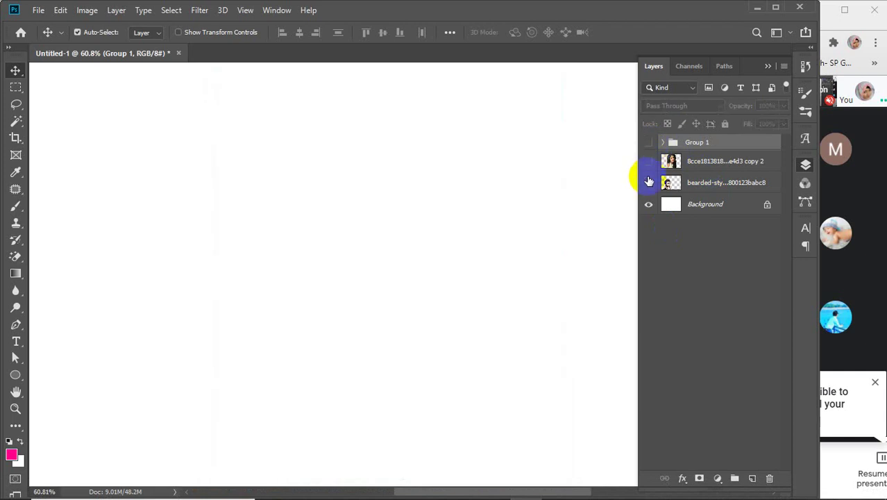
{"action": "scroll", "coordinate": [422, 260], "scroll_direction": "down", "scroll_amount": 3}
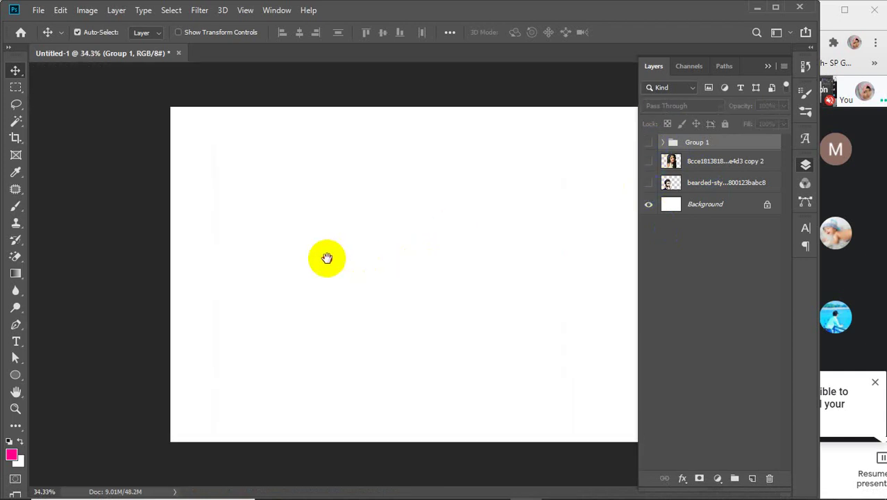
{"action": "left_click", "coordinate": [15, 376]}
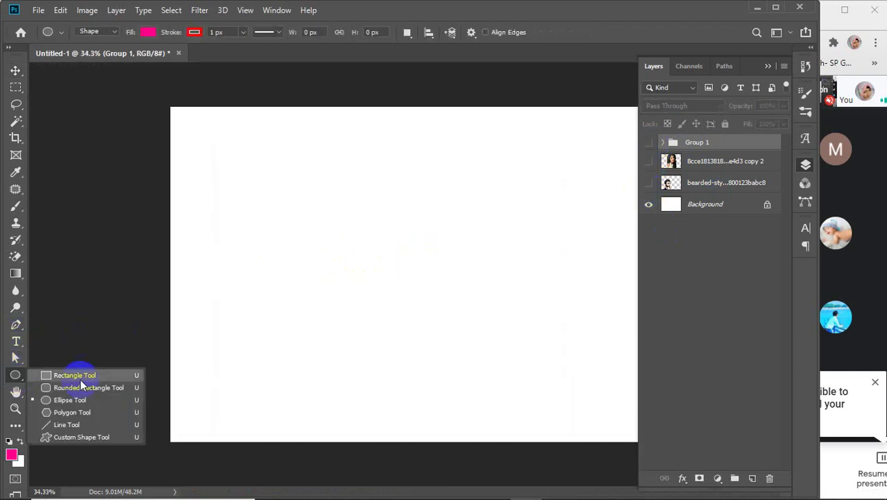
{"action": "left_click", "coordinate": [79, 400]}
{"action": "left_click_drag", "start_coordinate": [338, 221], "coordinate": [472, 349]}
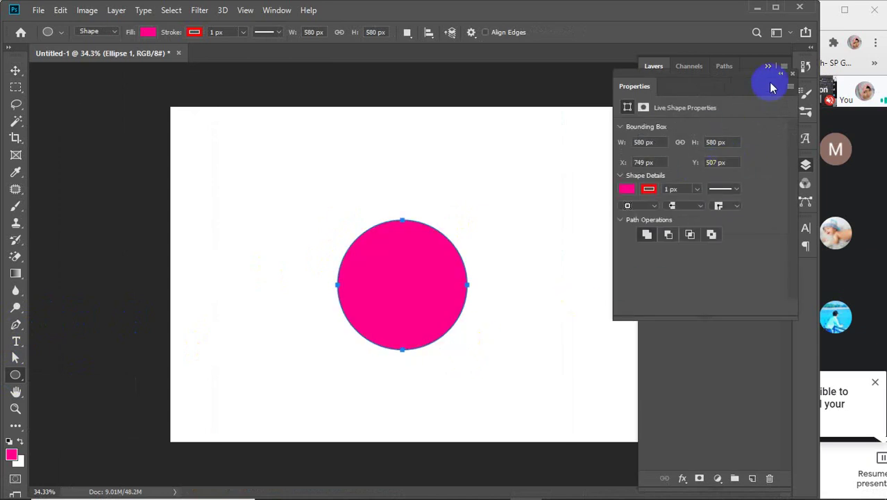
Remove the stroke from the pink circle and close its shape properties
{"action": "left_click", "coordinate": [649, 190]}
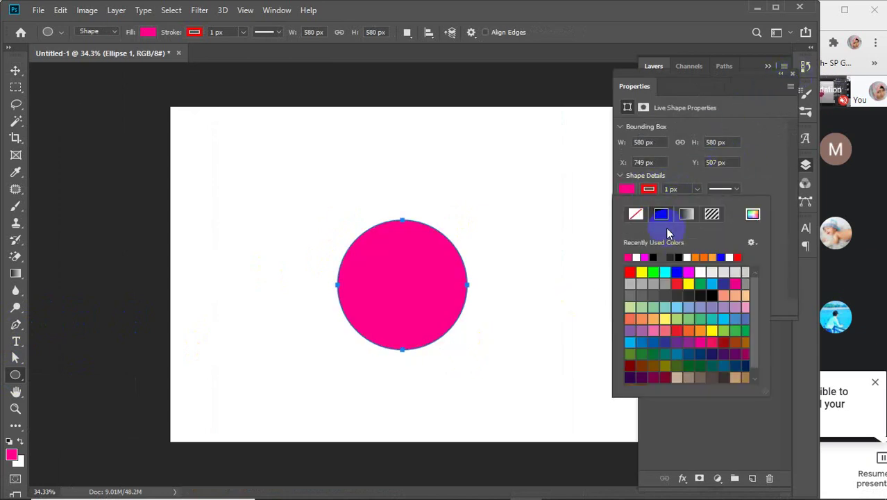
{"action": "left_click", "coordinate": [636, 214]}
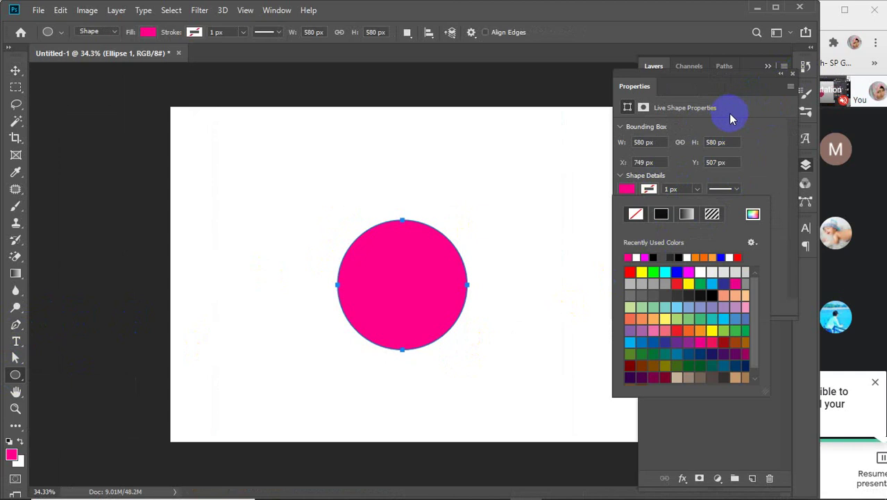
{"action": "left_click", "coordinate": [793, 73]}
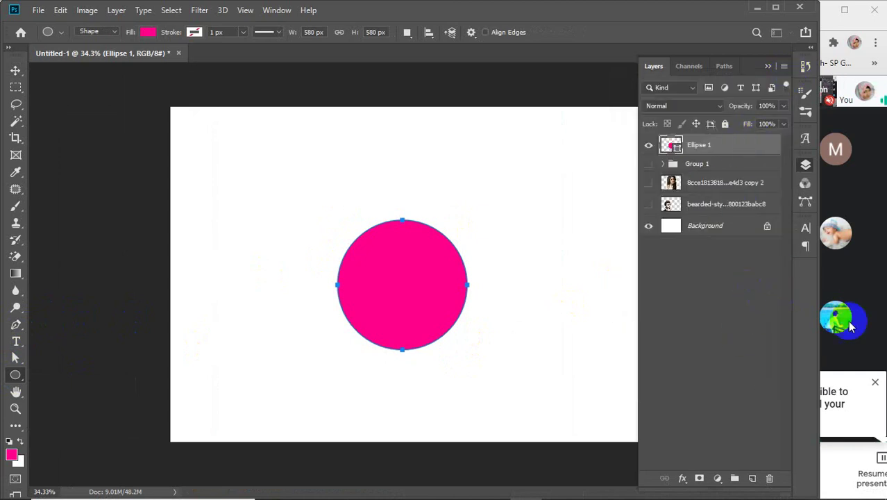
Switch to the Google Meet window, dismiss the screen notice, review the full list of call participants and close it
{"action": "left_click", "coordinate": [886, 284]}
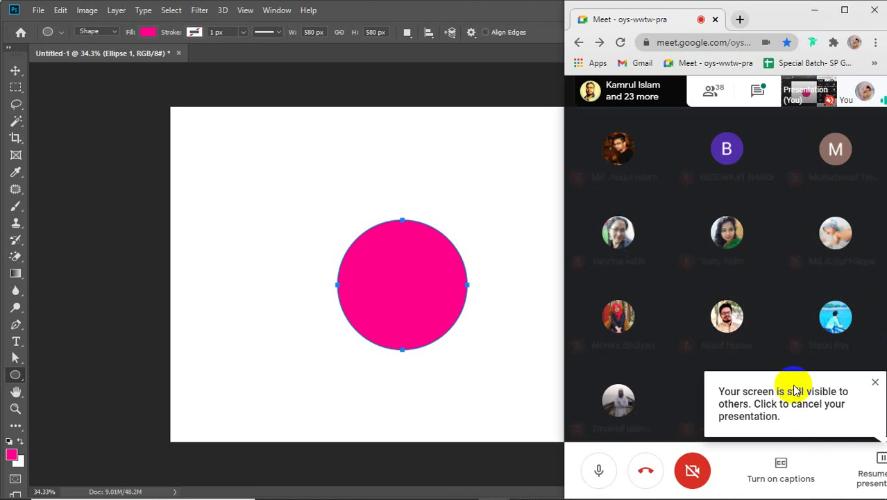
{"action": "left_click", "coordinate": [778, 96]}
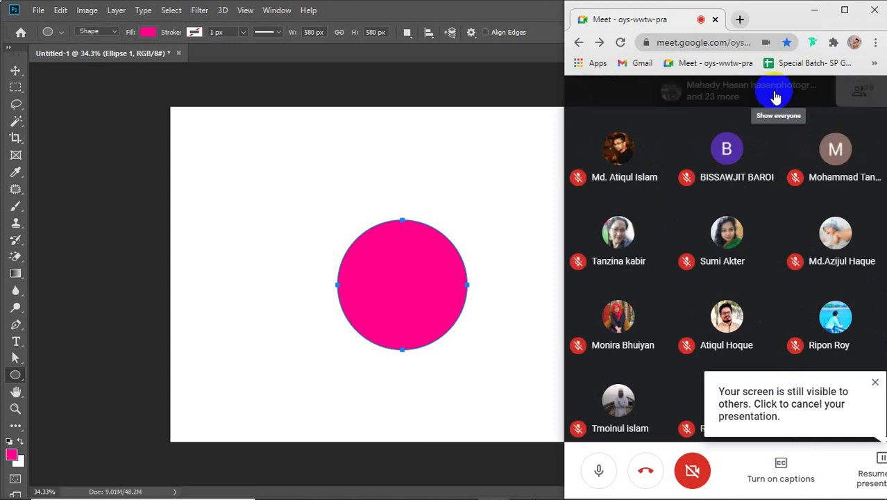
{"action": "left_click", "coordinate": [877, 386]}
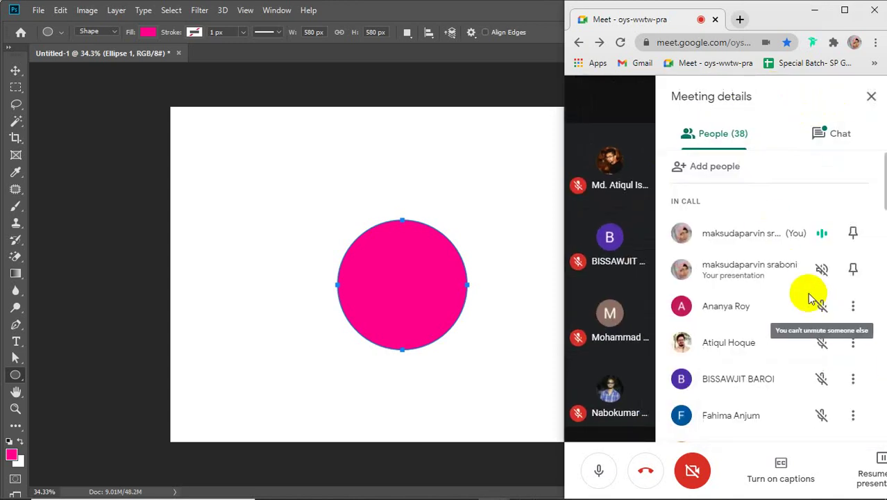
{"action": "scroll", "coordinate": [810, 295], "scroll_direction": "down", "scroll_amount": 3}
{"action": "scroll", "coordinate": [811, 295], "scroll_direction": "up", "scroll_amount": 5}
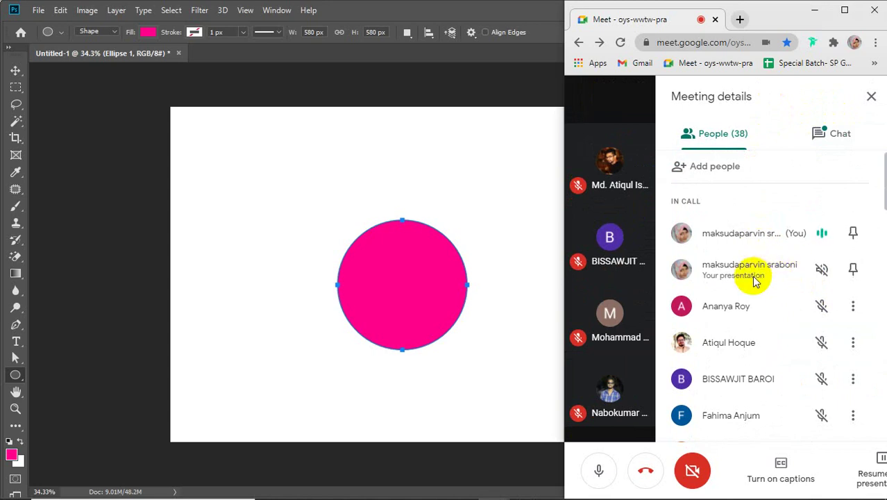
{"action": "scroll", "coordinate": [770, 289], "scroll_direction": "down", "scroll_amount": 5}
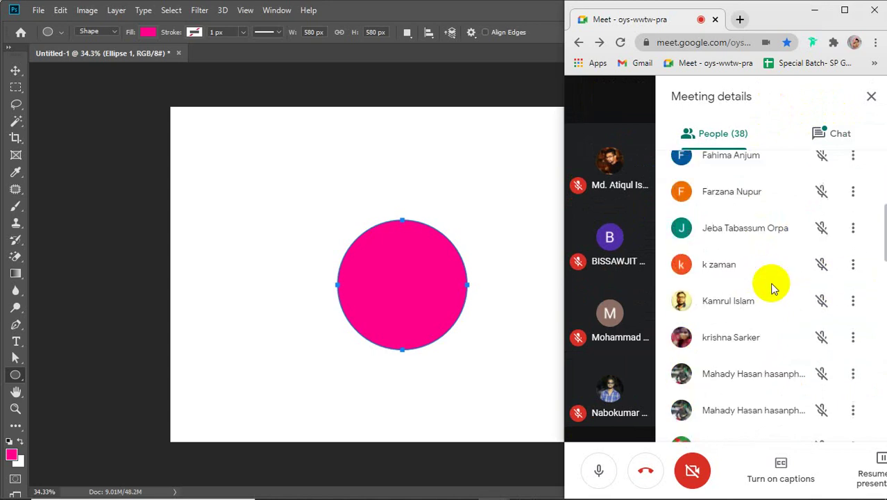
{"action": "scroll", "coordinate": [775, 289], "scroll_direction": "down", "scroll_amount": 4}
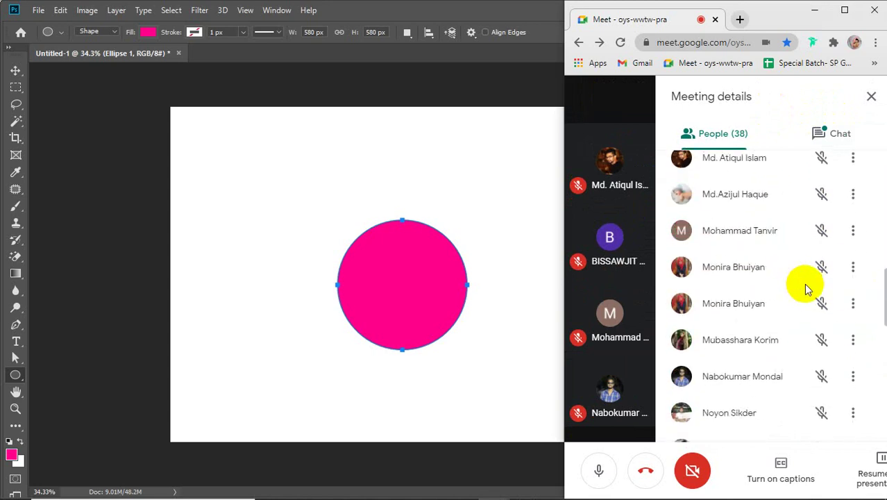
{"action": "scroll", "coordinate": [805, 288], "scroll_direction": "down", "scroll_amount": 5}
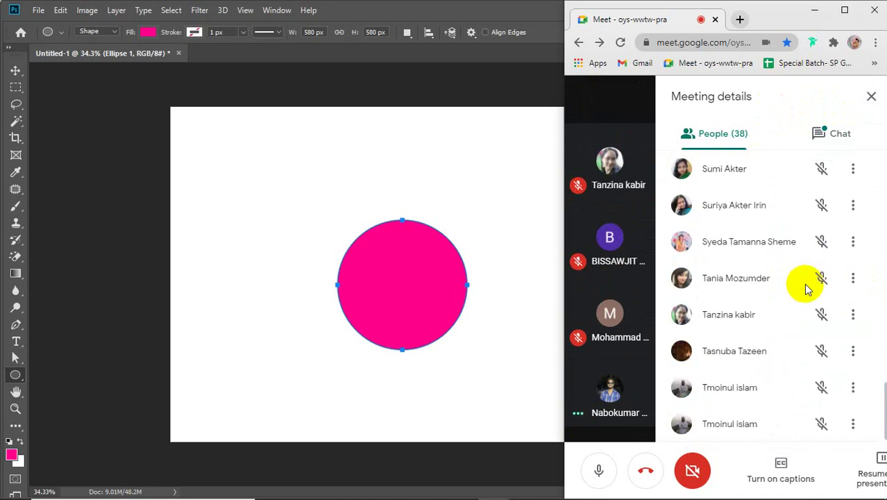
{"action": "left_click", "coordinate": [872, 97]}
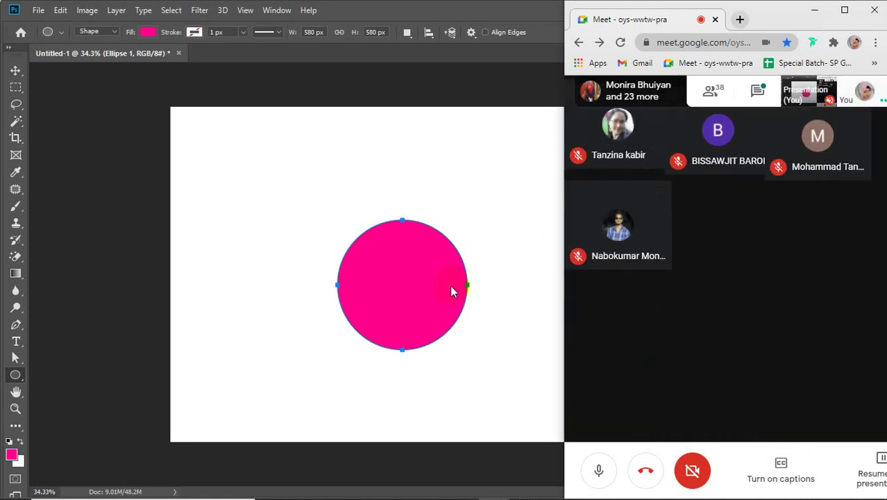
Return to Photoshop, activate the Move tool and add a Gradient Overlay layer style to the pink circle
{"action": "left_click", "coordinate": [451, 189]}
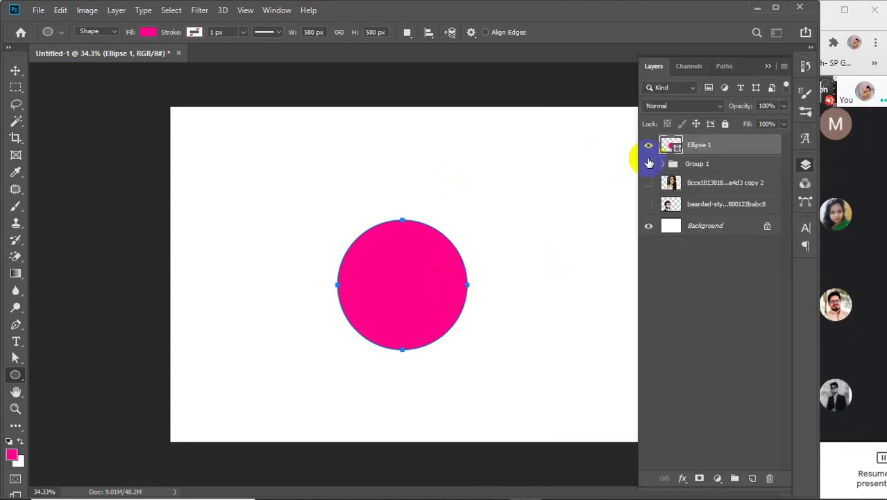
{"action": "key", "text": "v"}
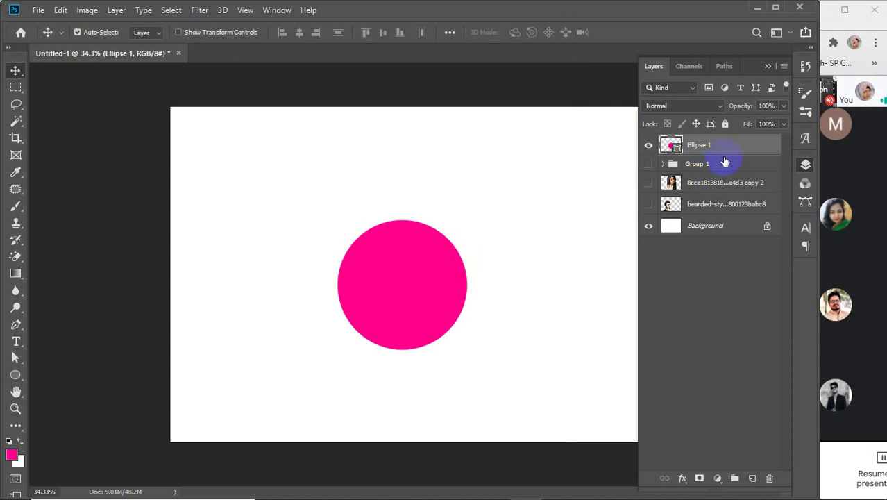
{"action": "double_click", "coordinate": [752, 147]}
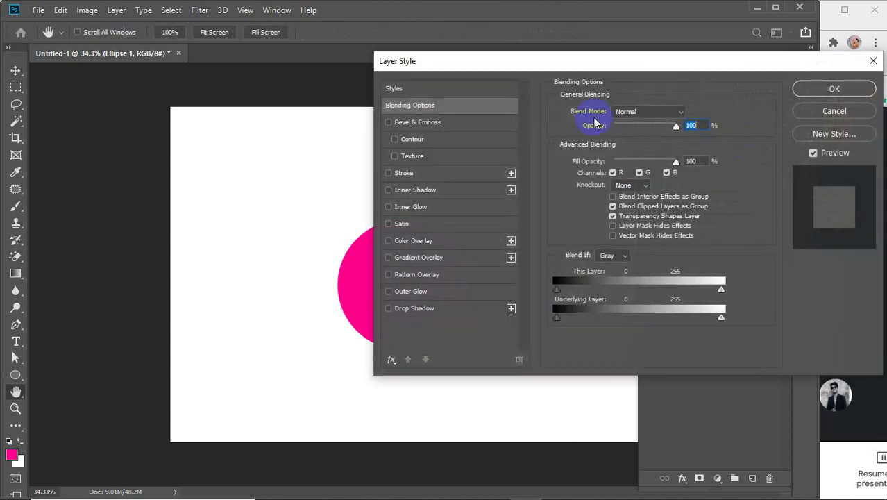
{"action": "left_click_drag", "start_coordinate": [506, 66], "coordinate": [670, 70]}
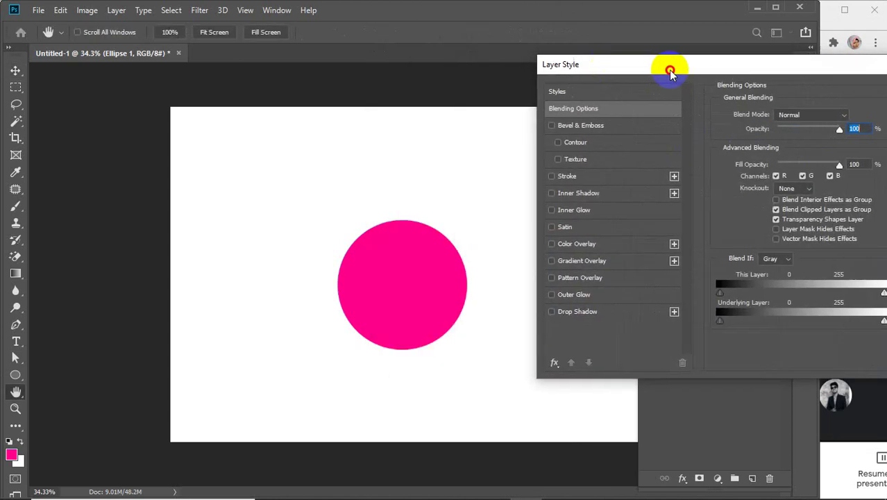
{"action": "left_click", "coordinate": [570, 263]}
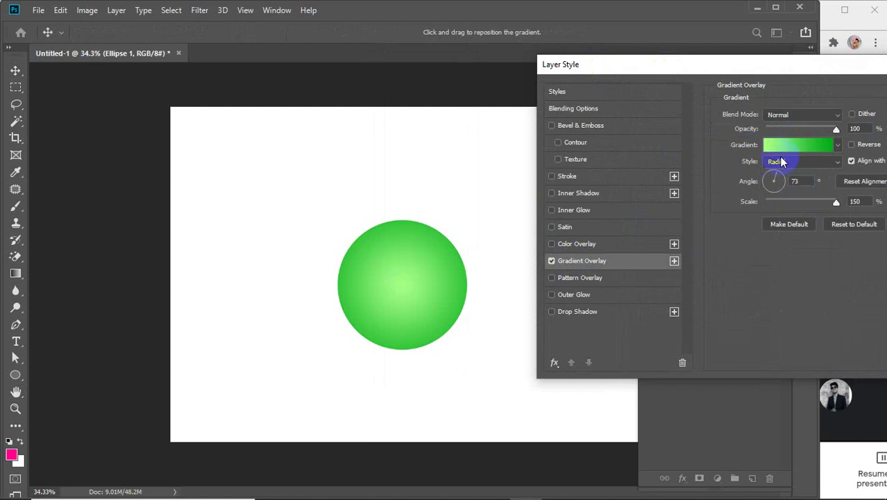
Set the starting colour stop of the circle's overlay gradient to green #72cc52
{"action": "left_click", "coordinate": [785, 148]}
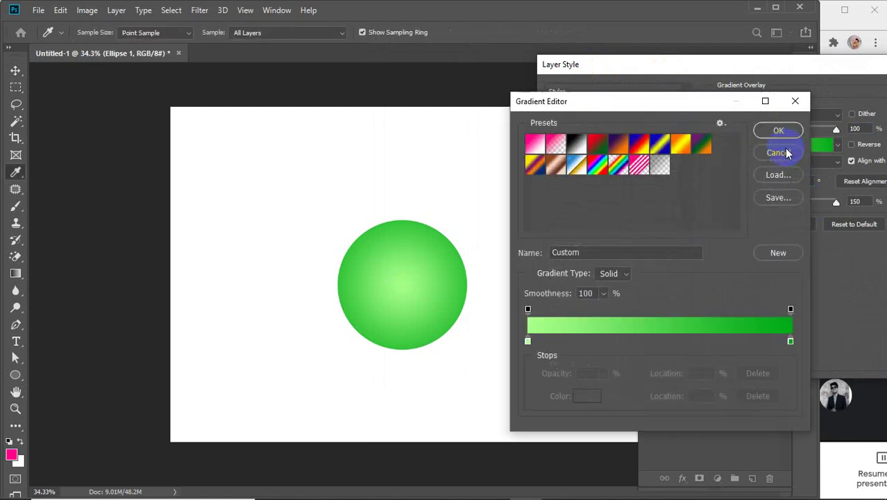
{"action": "double_click", "coordinate": [527, 342]}
{"action": "left_click_drag", "start_coordinate": [537, 212], "coordinate": [526, 136]}
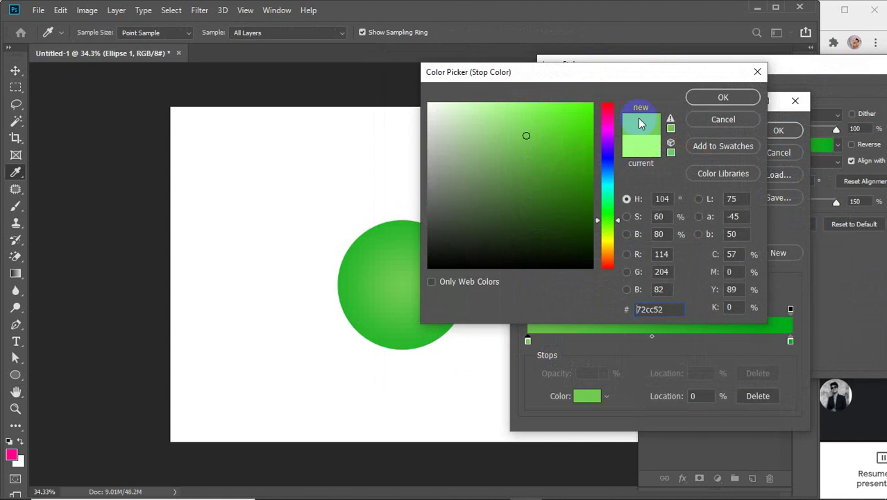
{"action": "left_click", "coordinate": [723, 98]}
Set the ending colour stop of the circle's overlay gradient to a darker green and apply the gradient and layer style
{"action": "left_click", "coordinate": [790, 342]}
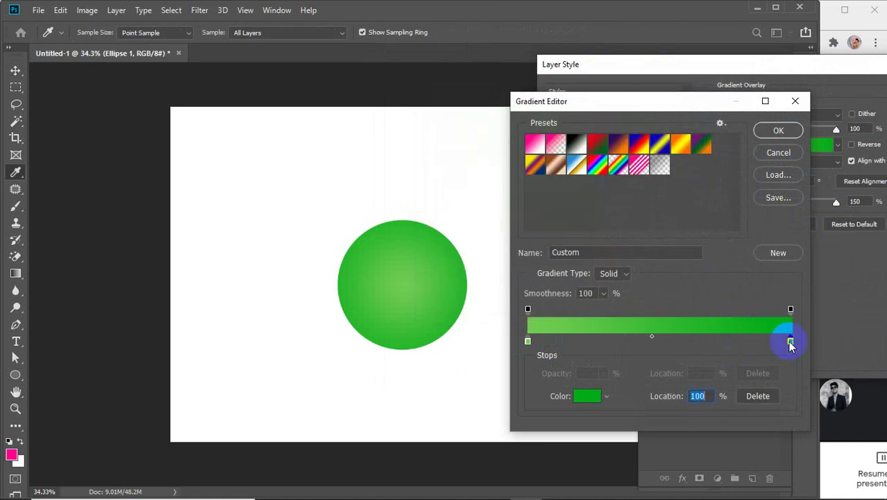
{"action": "left_click", "coordinate": [587, 396]}
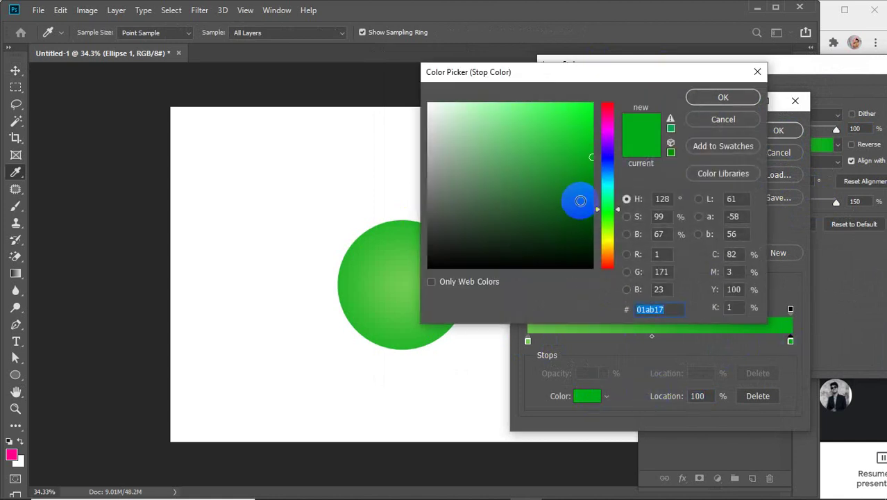
{"action": "left_click", "coordinate": [580, 201]}
{"action": "left_click", "coordinate": [723, 97]}
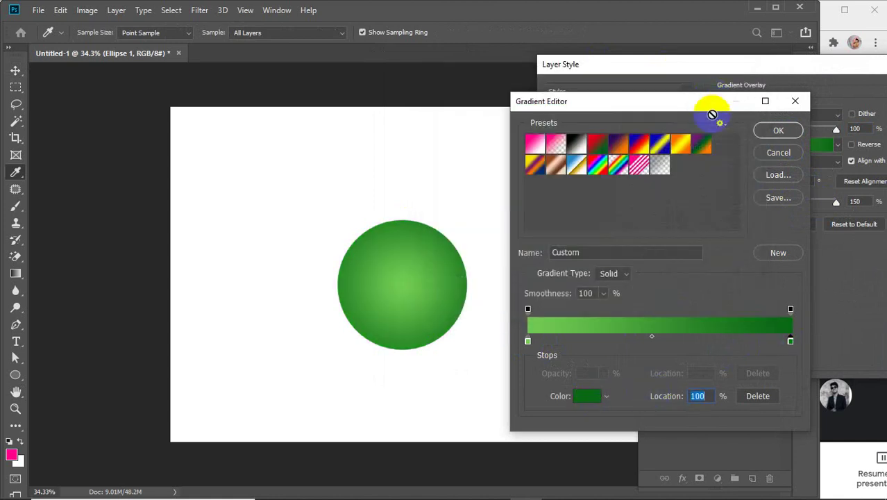
{"action": "left_click", "coordinate": [779, 132]}
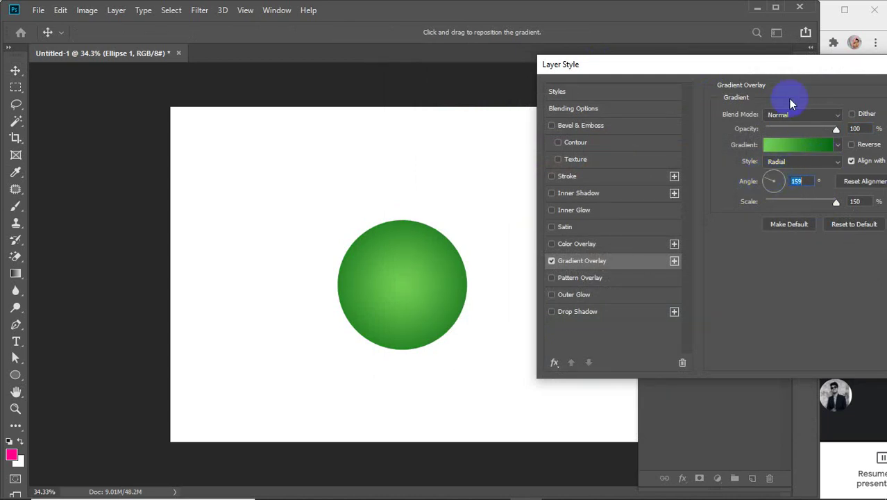
{"action": "left_click_drag", "start_coordinate": [791, 72], "coordinate": [708, 63]}
{"action": "left_click", "coordinate": [834, 90]}
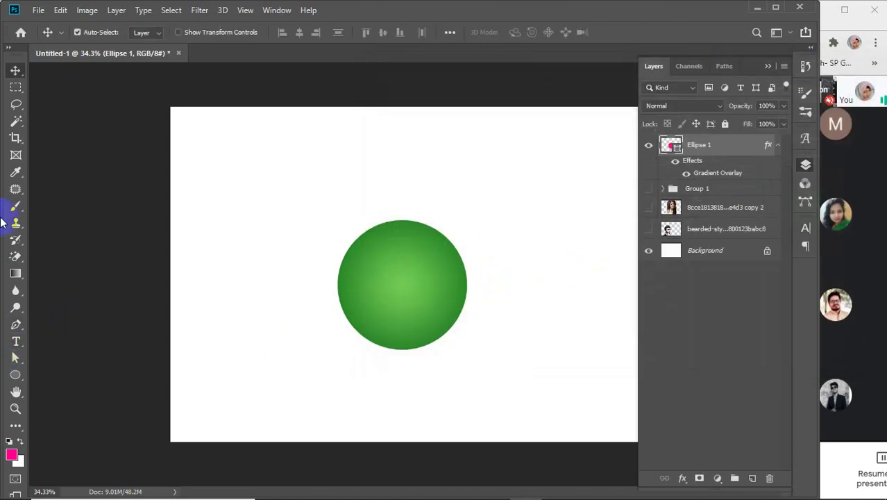
Activate the Brush tool with white as the foreground colour and set the brush hardness to 50%
{"action": "left_click_drag", "start_coordinate": [12, 207], "coordinate": [70, 204]}
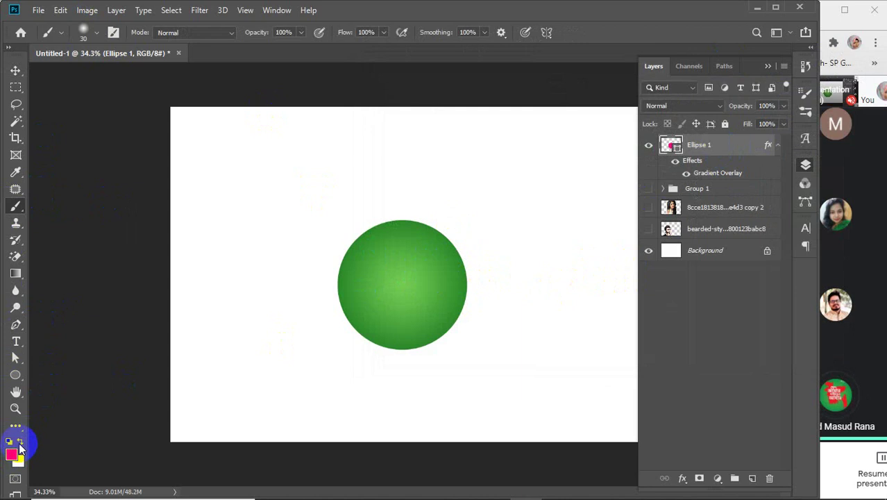
{"action": "left_click", "coordinate": [96, 32]}
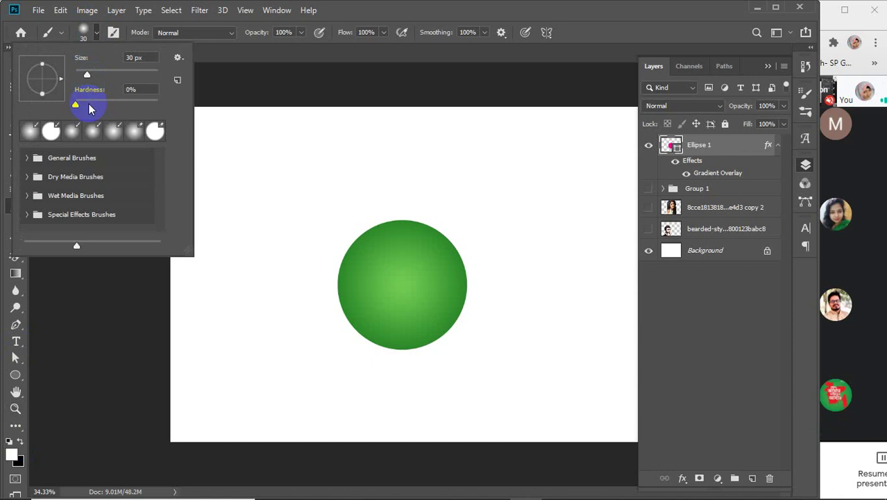
{"action": "left_click", "coordinate": [93, 104]}
{"action": "left_click_drag", "start_coordinate": [93, 104], "coordinate": [102, 101]}
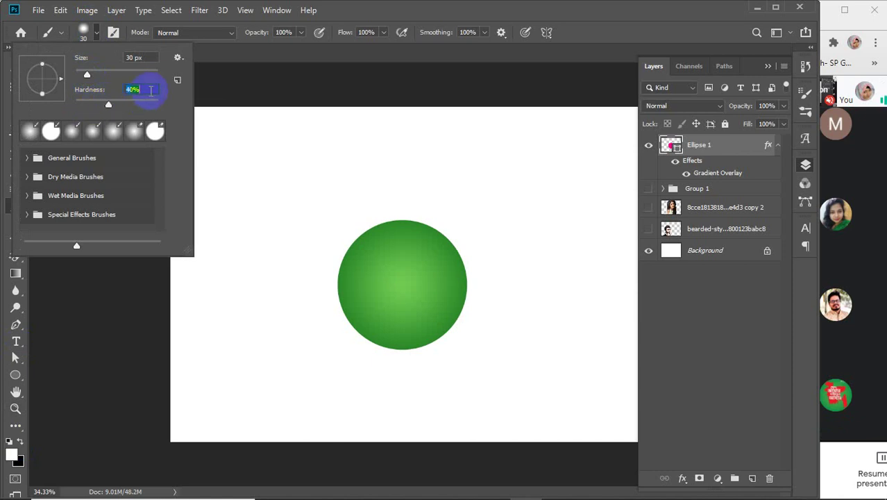
{"action": "scroll", "coordinate": [150, 91], "scroll_direction": "up", "scroll_amount": 7}
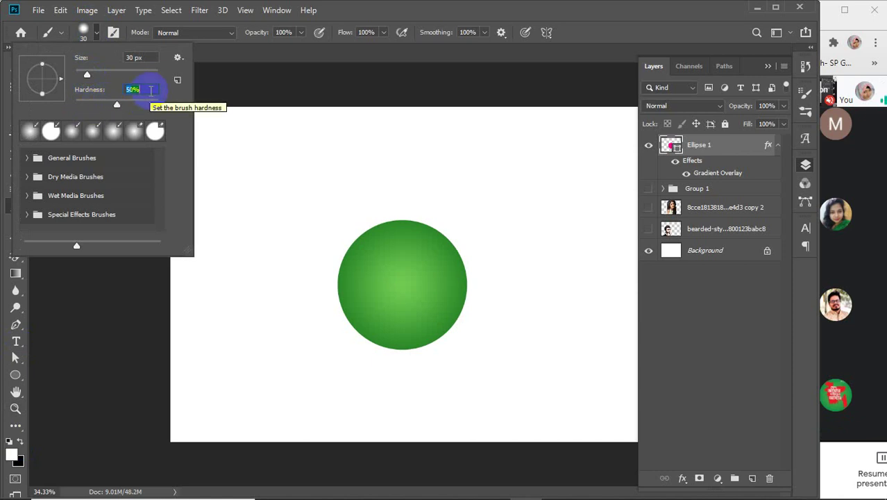
{"action": "left_click", "coordinate": [84, 31]}
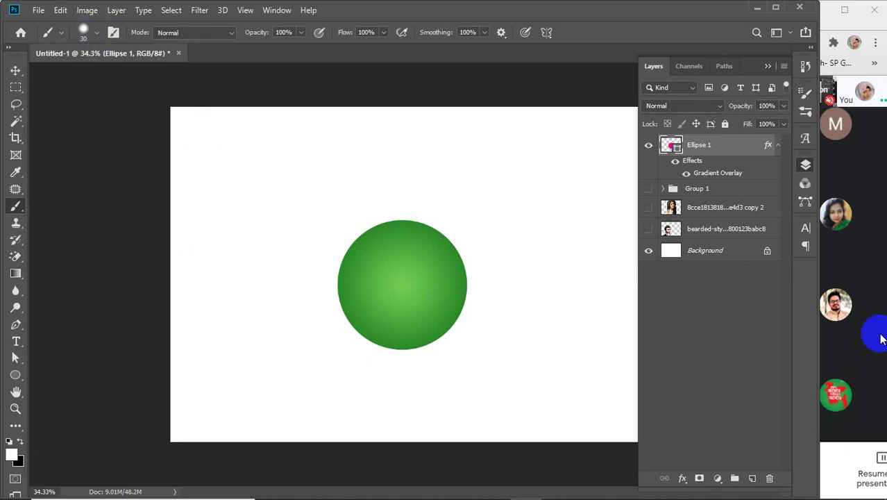
Add a new layer and paint two short white highlights on the green circle, near its upper-right and left edges
{"action": "left_click", "coordinate": [752, 478]}
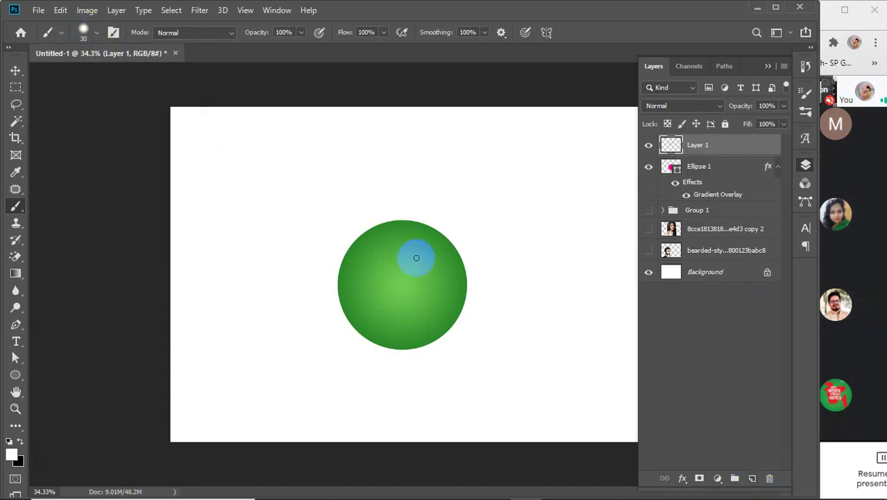
{"action": "scroll", "coordinate": [414, 255], "scroll_direction": "up", "scroll_amount": 3}
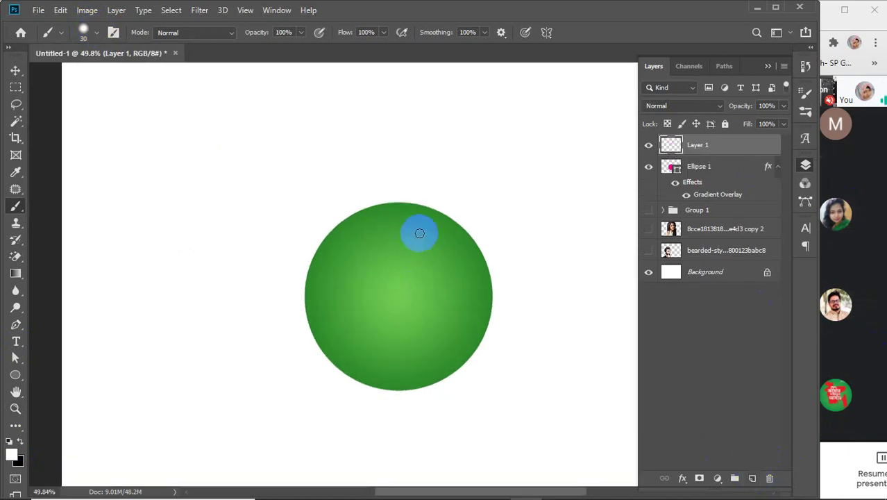
{"action": "left_click_drag", "start_coordinate": [418, 228], "coordinate": [434, 238]}
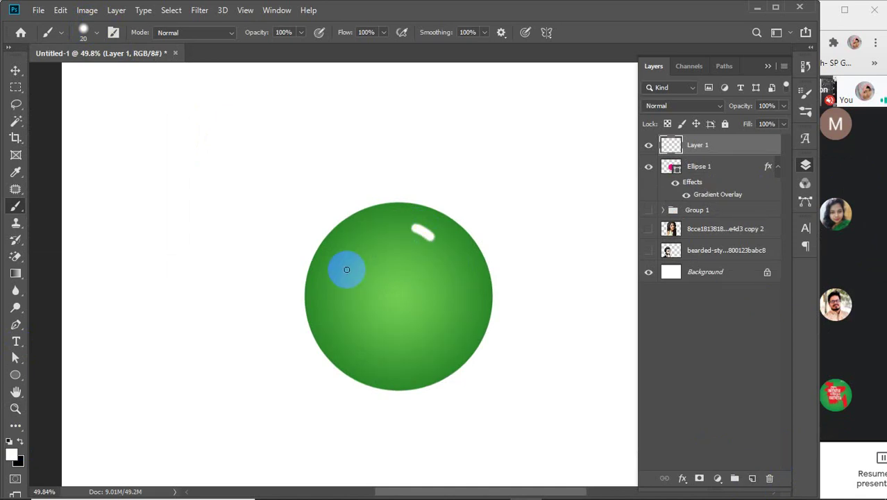
{"action": "mouse_move", "coordinate": [346, 261]}
{"action": "left_mouse_down"}
{"action": "mouse_move", "coordinate": [336, 294]}
{"action": "mouse_move", "coordinate": [353, 326]}
{"action": "mouse_move", "coordinate": [341, 297]}
{"action": "left_mouse_up"}
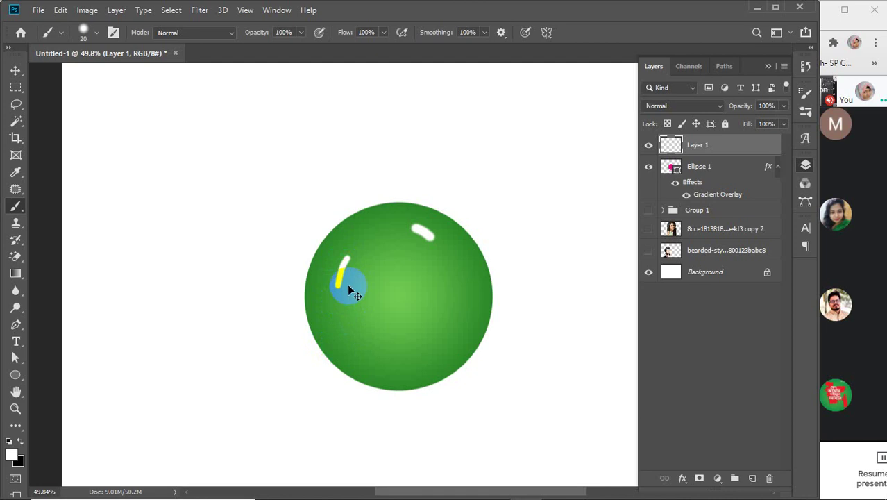
{"action": "key", "text": "ctrl+z"}
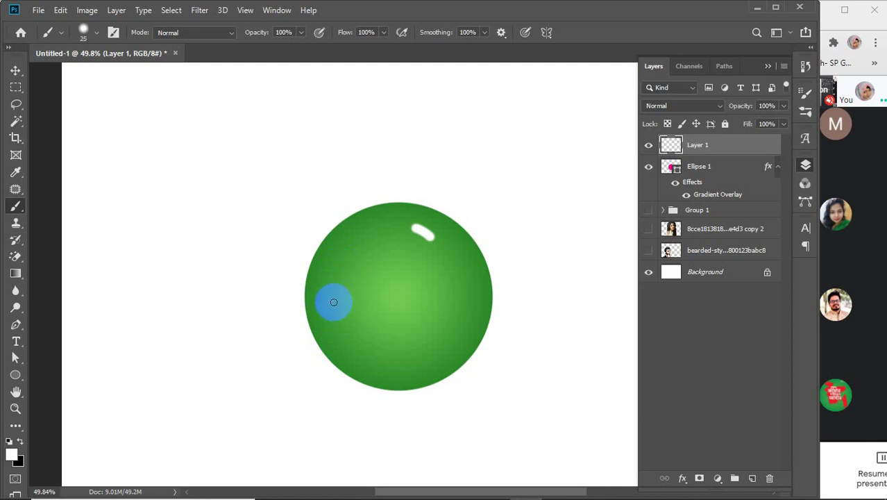
{"action": "left_click_drag", "start_coordinate": [333, 305], "coordinate": [334, 318]}
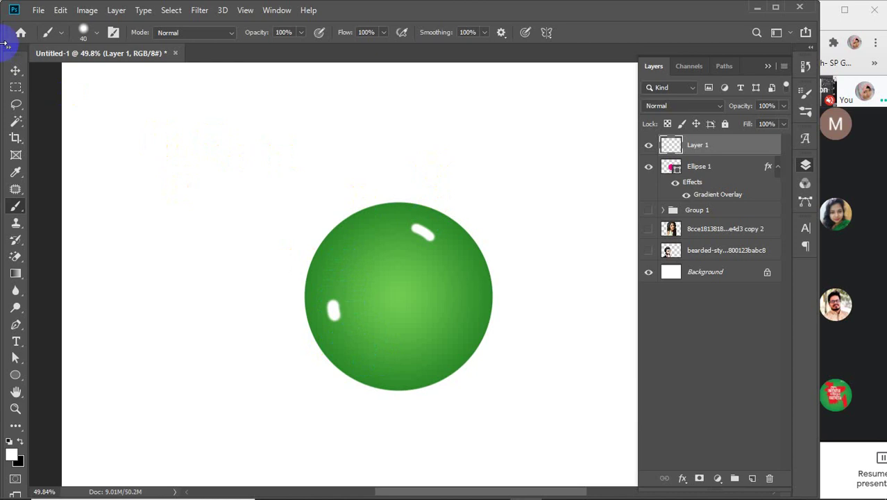
Activate the Move tool, select the Background layer and fill it with the black background colour
{"action": "left_click", "coordinate": [15, 70]}
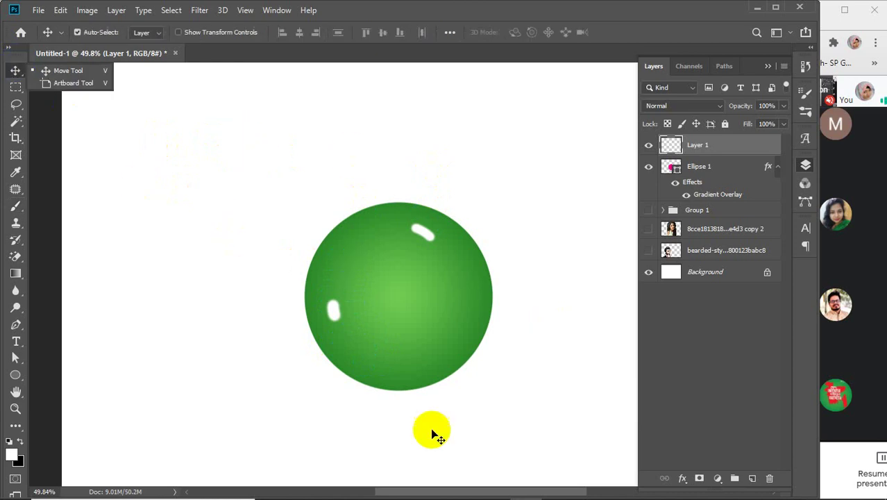
{"action": "scroll", "coordinate": [445, 406], "scroll_direction": "down", "scroll_amount": 2}
{"action": "scroll", "coordinate": [445, 407], "scroll_direction": "down", "scroll_amount": 1}
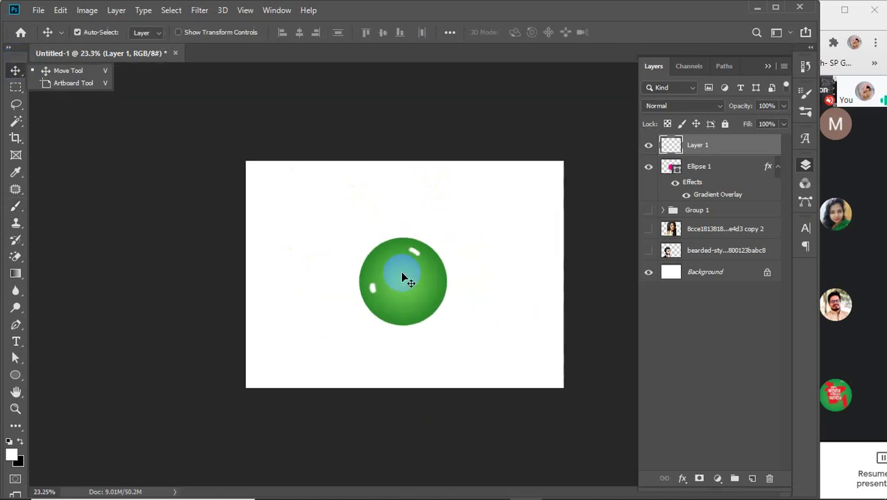
{"action": "left_click", "coordinate": [709, 275]}
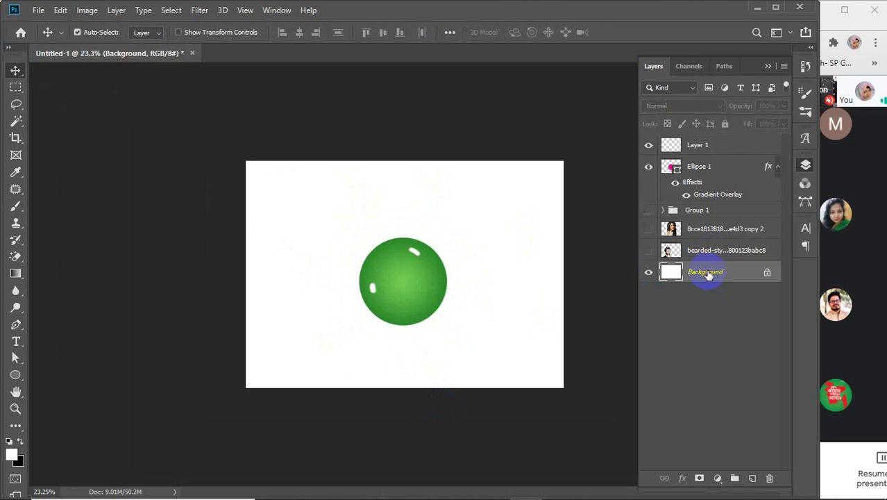
{"action": "key", "text": "ctrl+BackSpace"}
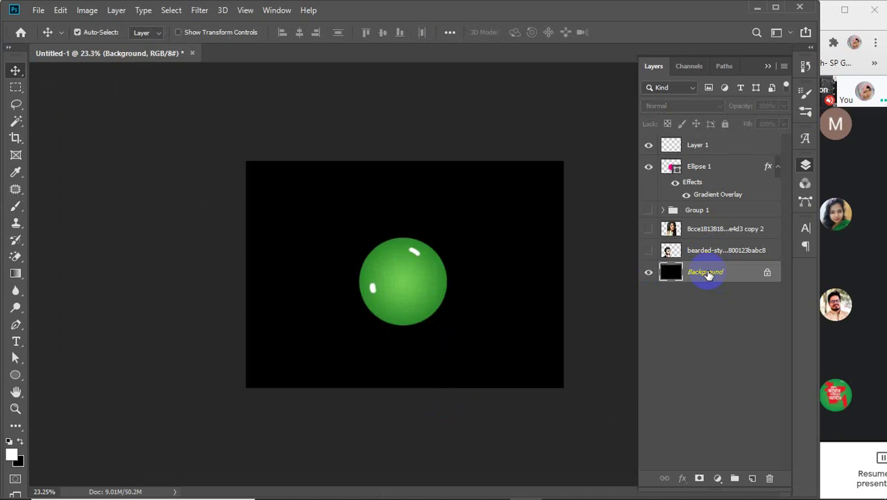
Select the highlights layer, try a lower opacity, then keep opacity at 100% and set its fill to 70%
{"action": "left_click", "coordinate": [15, 75]}
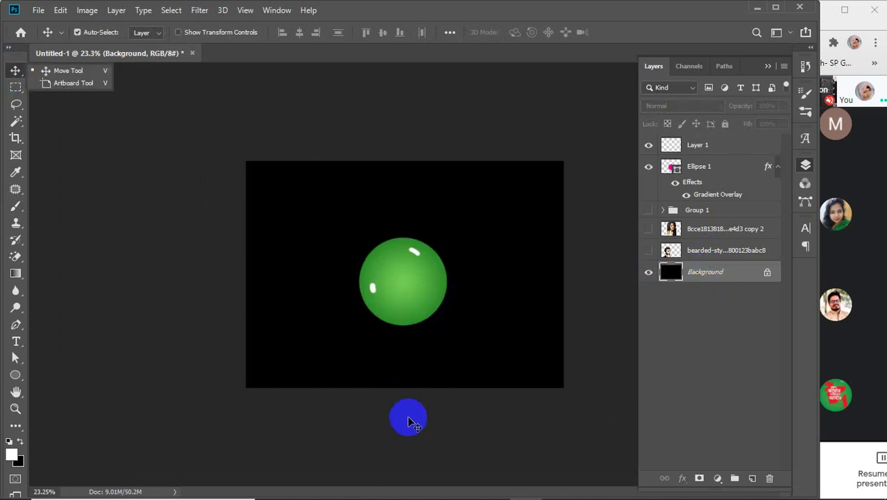
{"action": "left_click", "coordinate": [417, 252]}
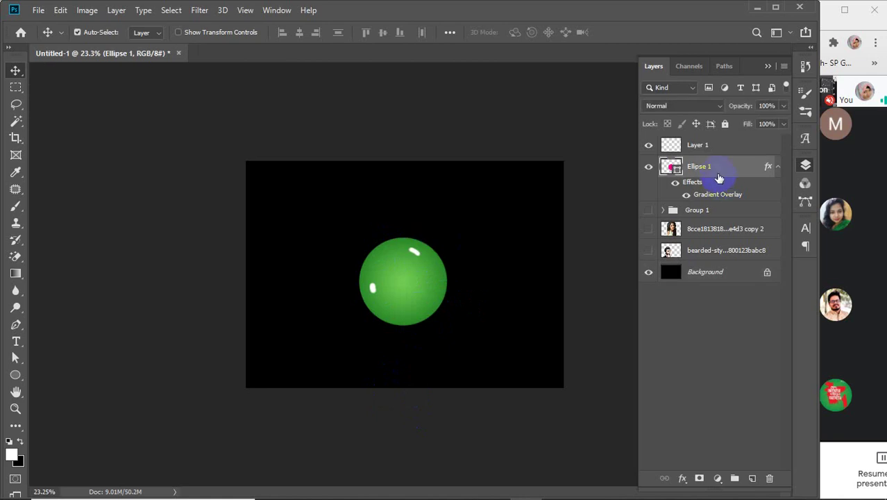
{"action": "left_click", "coordinate": [707, 148]}
{"action": "mouse_move", "coordinate": [752, 111]}
{"action": "left_mouse_down"}
{"action": "mouse_move", "coordinate": [735, 113]}
{"action": "mouse_move", "coordinate": [741, 117]}
{"action": "left_mouse_up"}
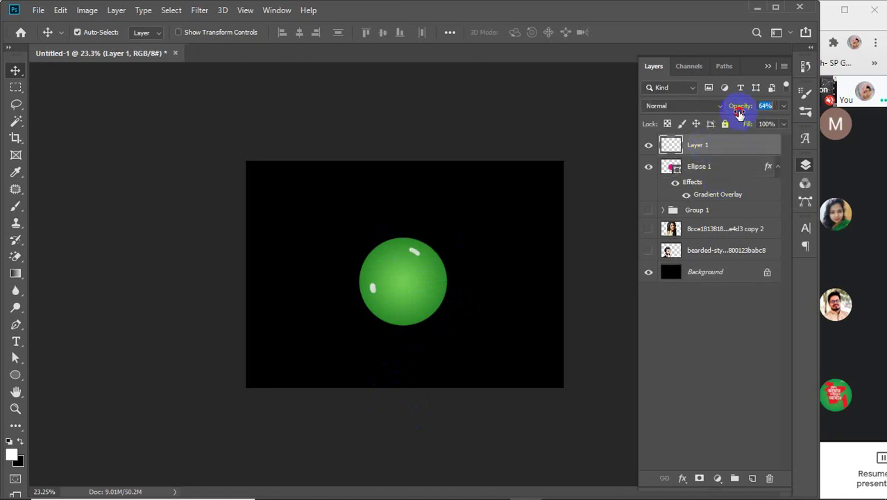
{"action": "left_click_drag", "start_coordinate": [737, 111], "coordinate": [729, 142]}
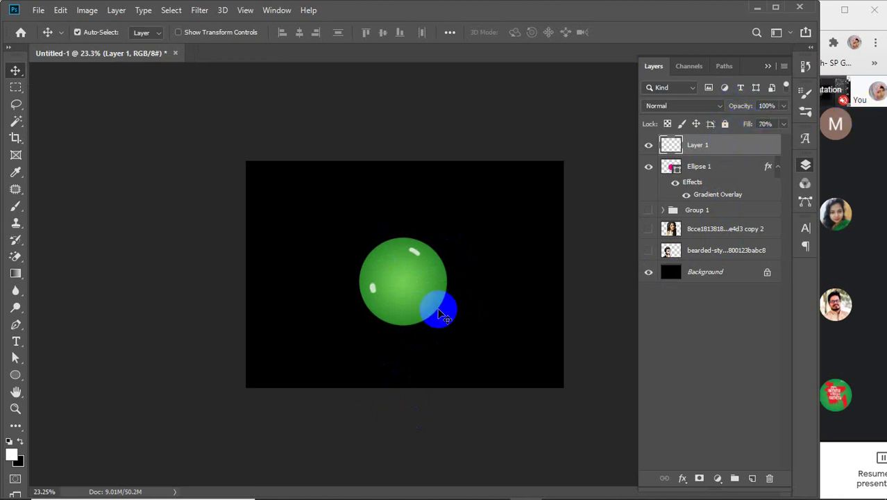
Leave Photoshop and bring up the Google Sheets attendance sheet beside the Google Meet call
{"action": "left_click", "coordinate": [757, 8]}
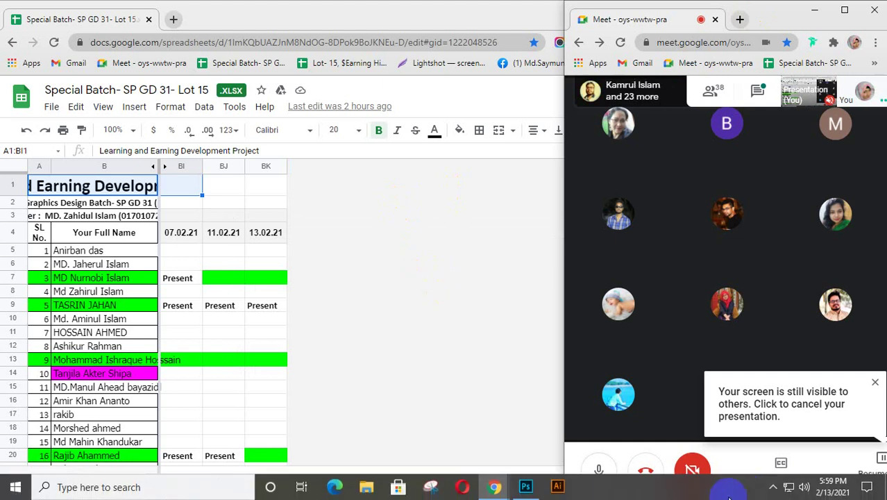